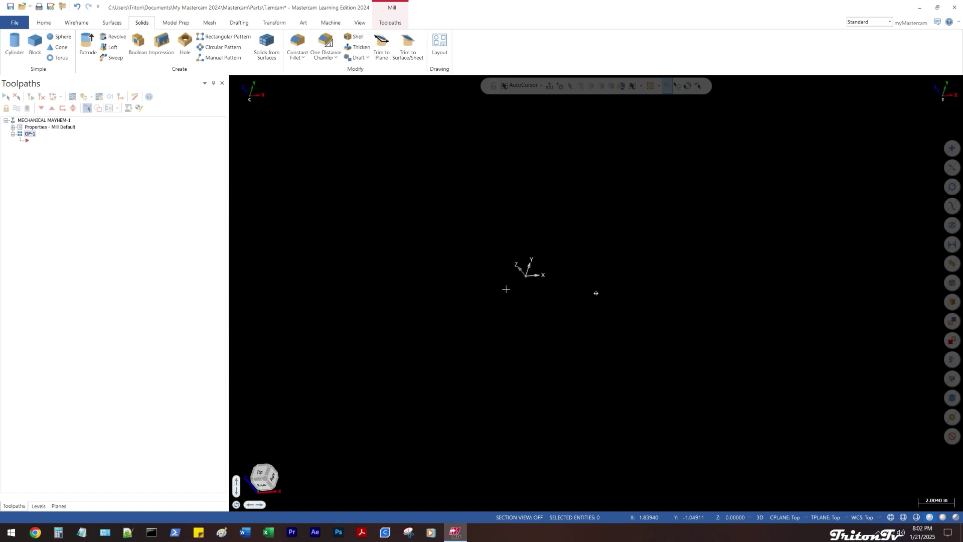
Create a 6 by 6 in rectangle on the Top plane, anchored by its center on the origin
scroll(530, 275, up, 3)
right_click(486, 262)
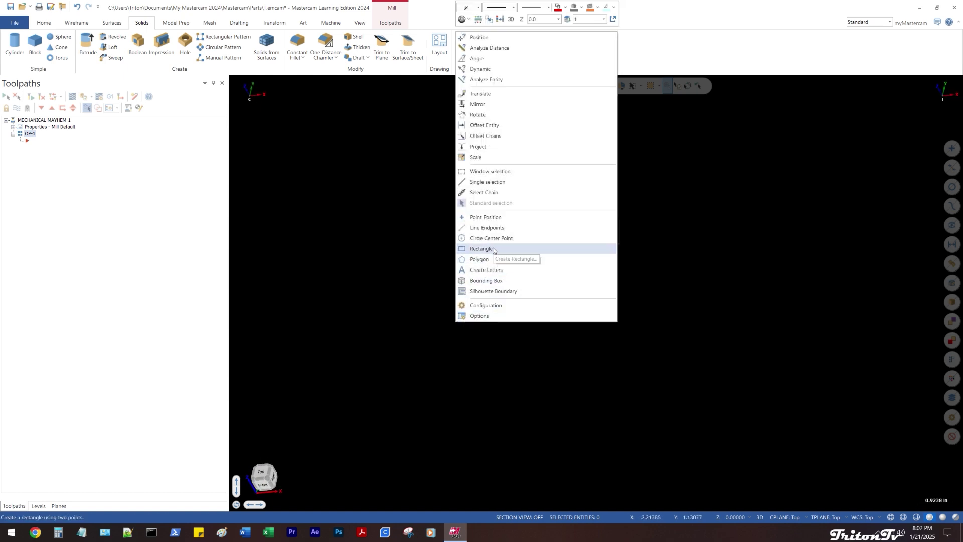
click(481, 249)
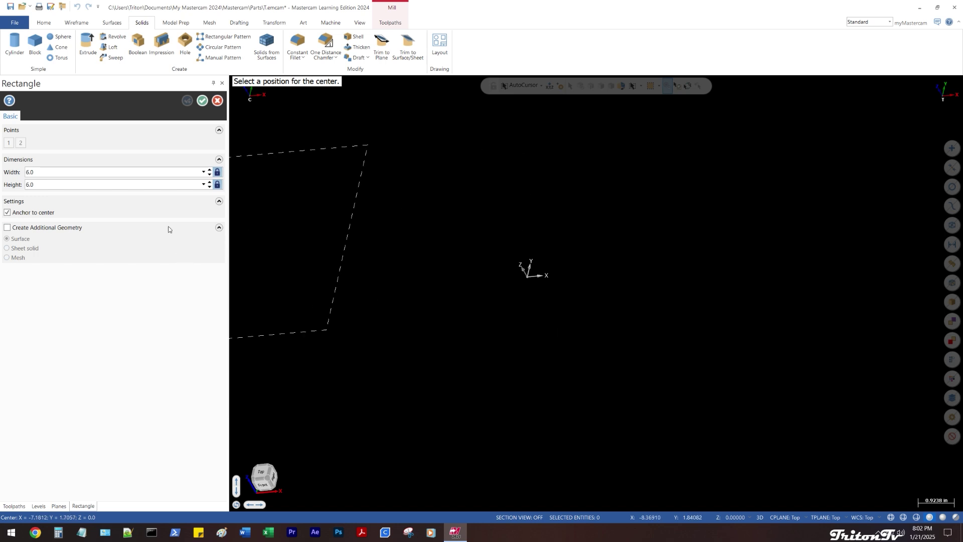
click(530, 277)
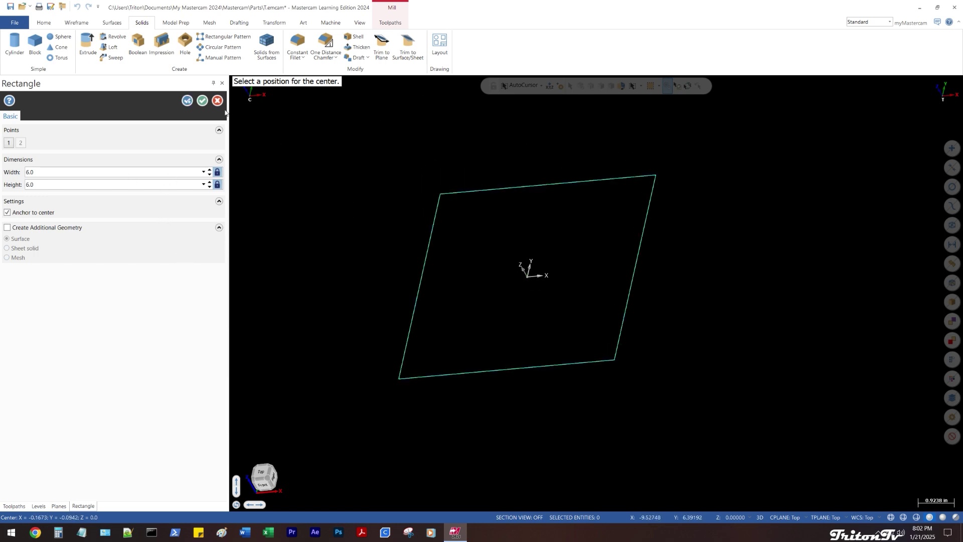
click(203, 101)
Extrude the rectangle 6 in downward as a new solid body to form a cube
middle_drag(451, 192, 463, 174)
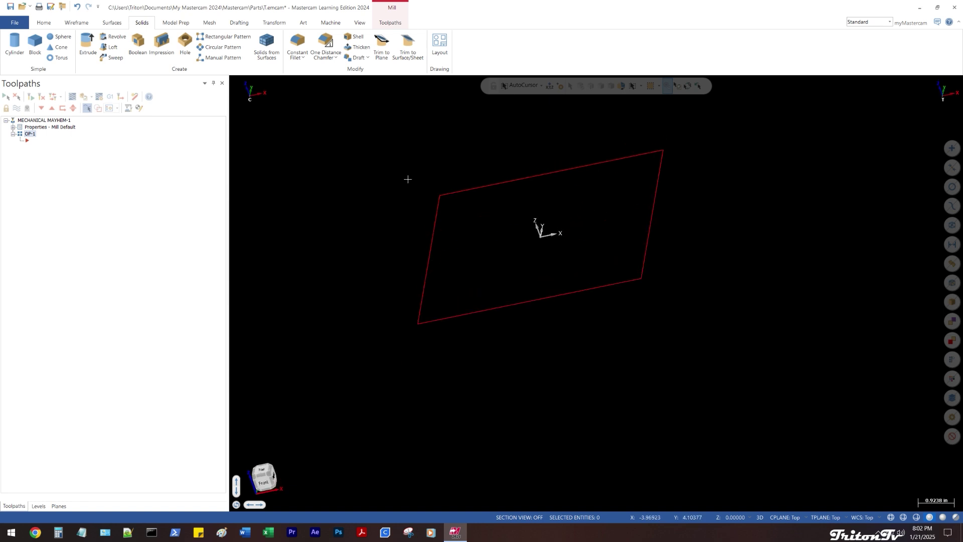
click(88, 43)
click(472, 187)
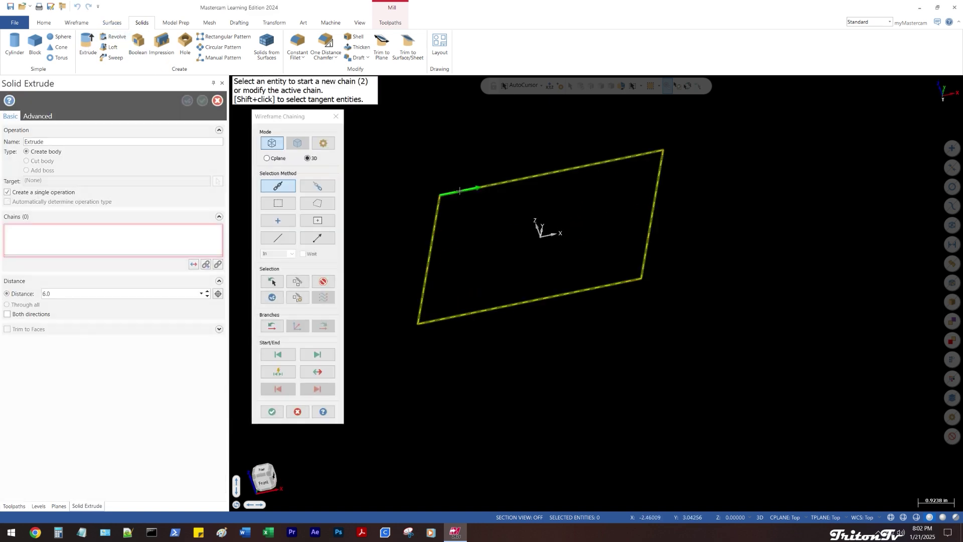
click(272, 412)
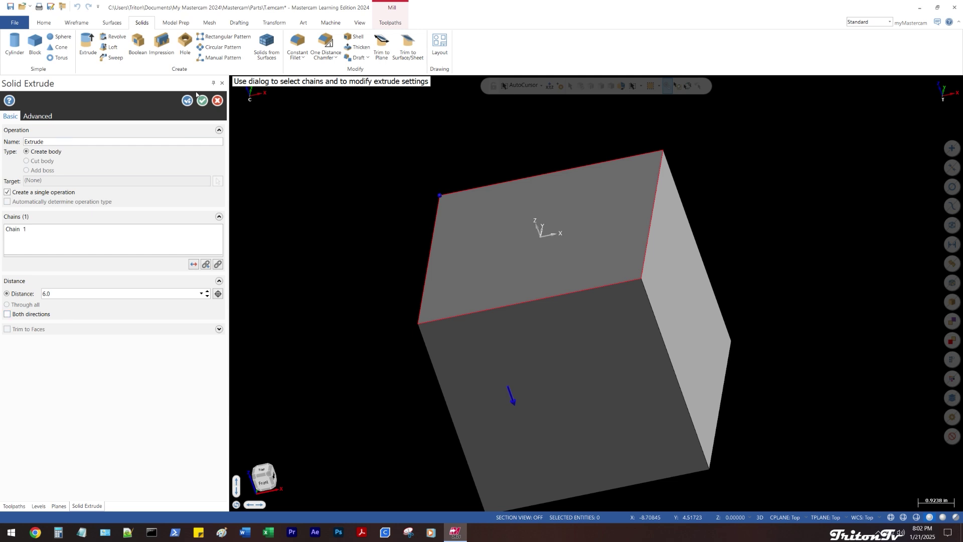
click(202, 101)
right_click(354, 130)
click(399, 123)
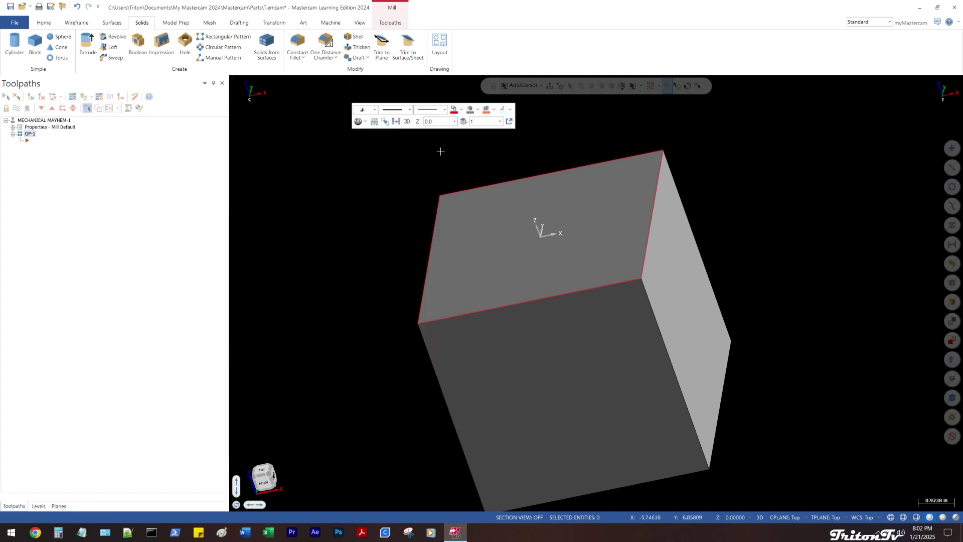
Try rotating the cube about the origin as 10 copies spaced 36 degrees apart
mouse_move(530, 206)
middle_down()
mouse_move(759, 151)
mouse_move(619, 194)
mouse_move(423, 294)
mouse_move(396, 217)
middle_up()
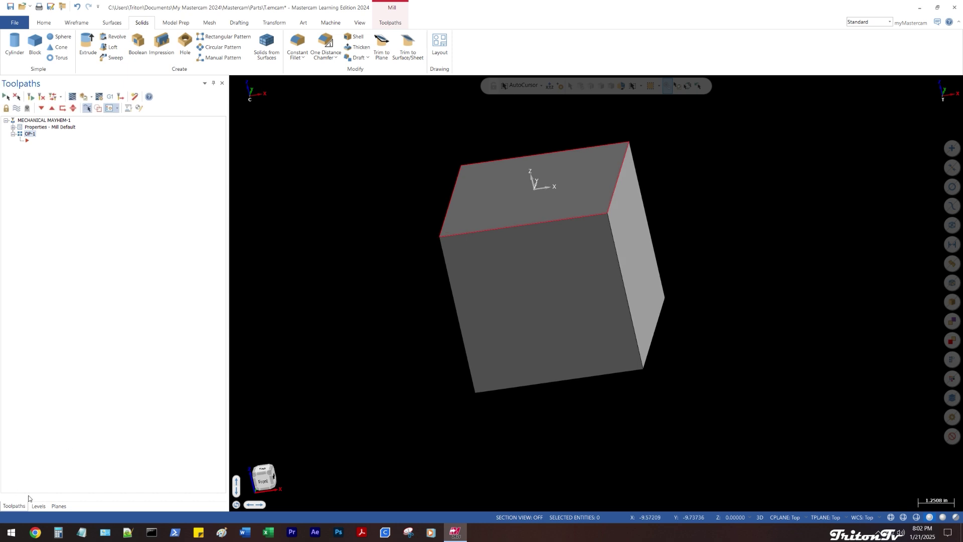
middle_drag(355, 296, 318, 303)
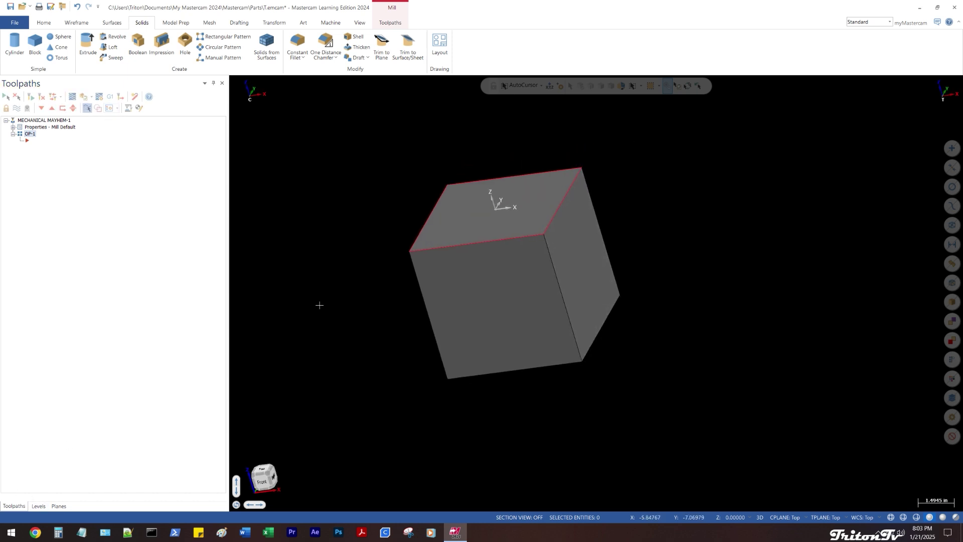
middle_drag(295, 267, 337, 268)
middle_drag(412, 289, 434, 290)
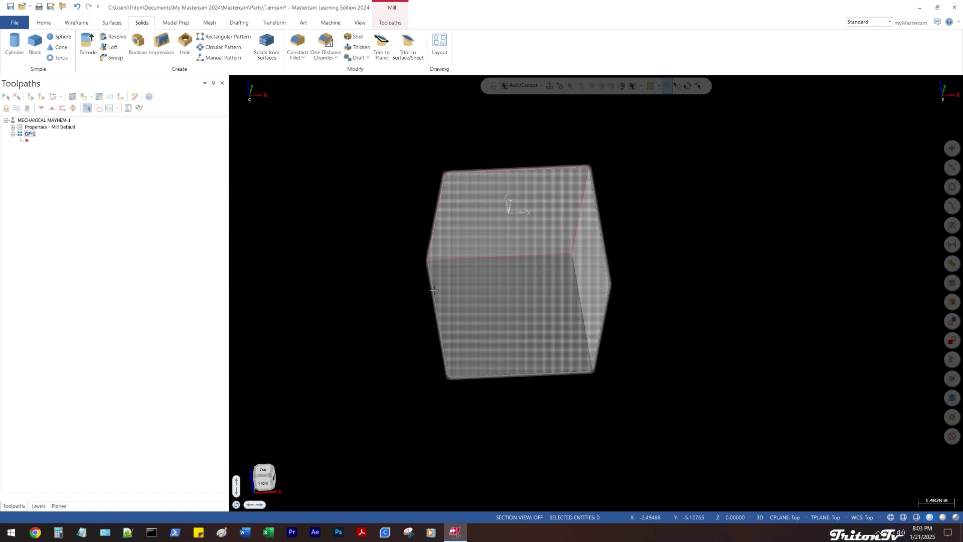
click(495, 301)
right_click(364, 178)
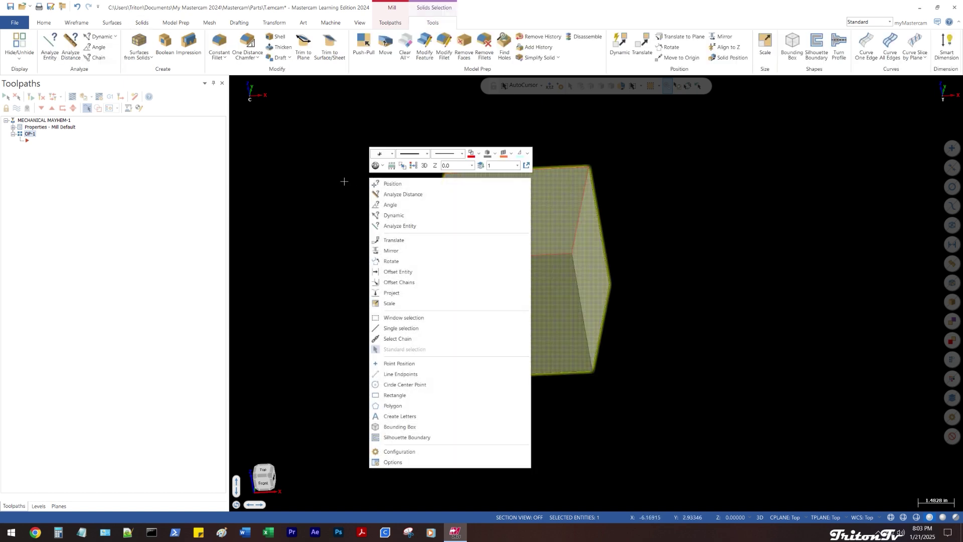
click(391, 261)
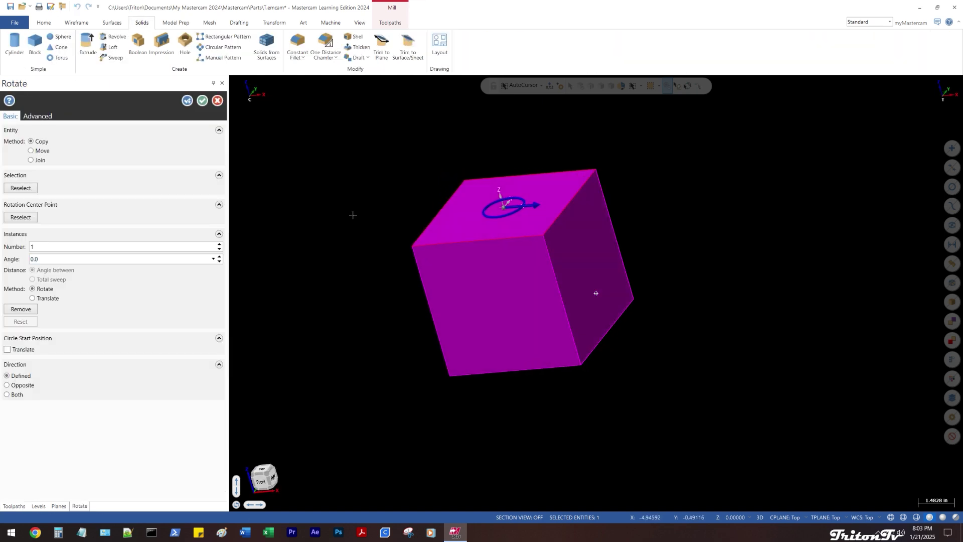
double_click(54, 258)
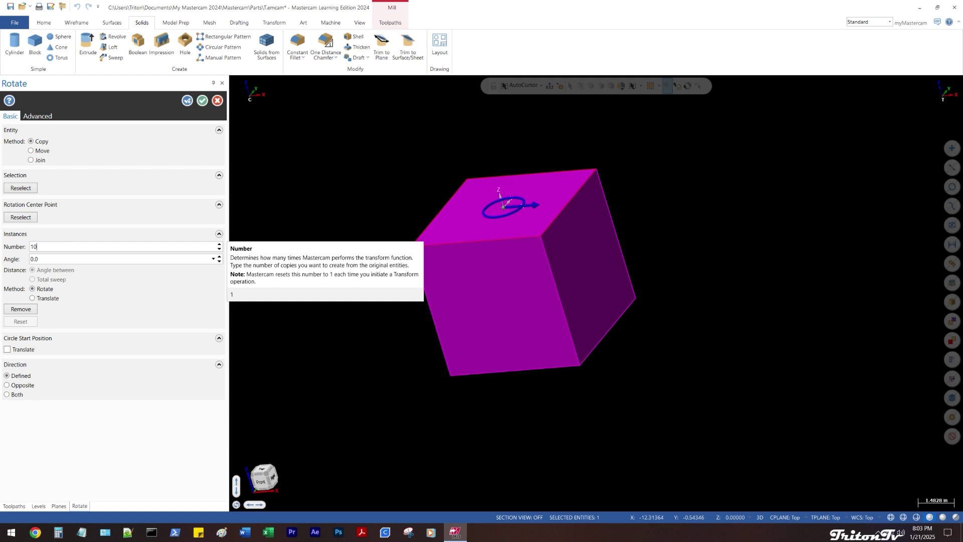
click(66, 256)
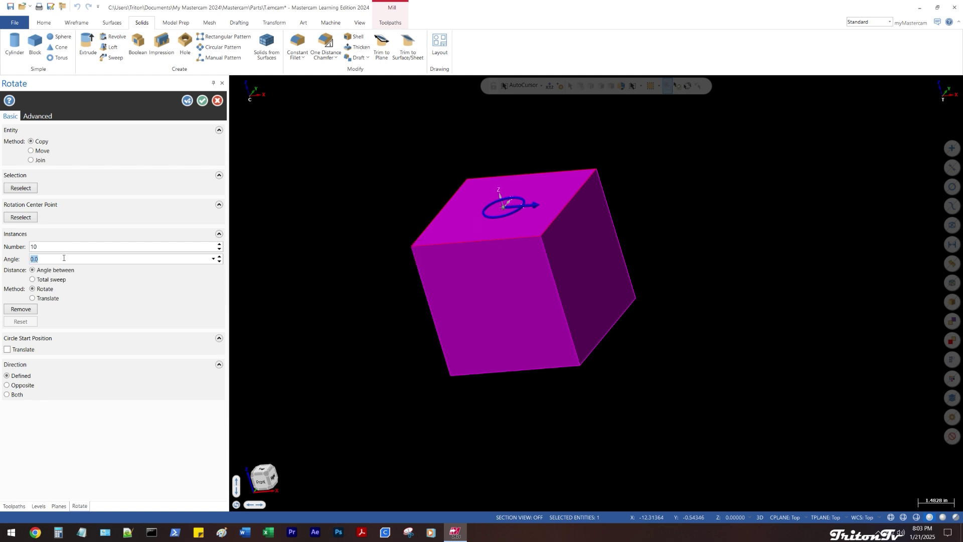
text(36)
key(Tab)
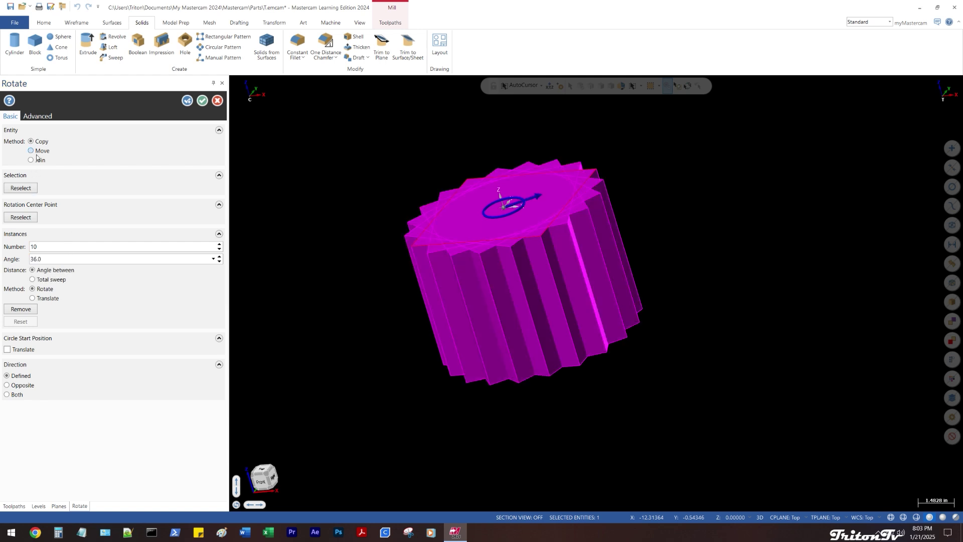
Try the rotation with the Join method, using 36 instances at 10 degrees between them
mouse_move(352, 184)
middle_down()
mouse_move(385, 122)
mouse_move(357, 70)
mouse_move(346, 263)
mouse_move(338, 208)
middle_up()
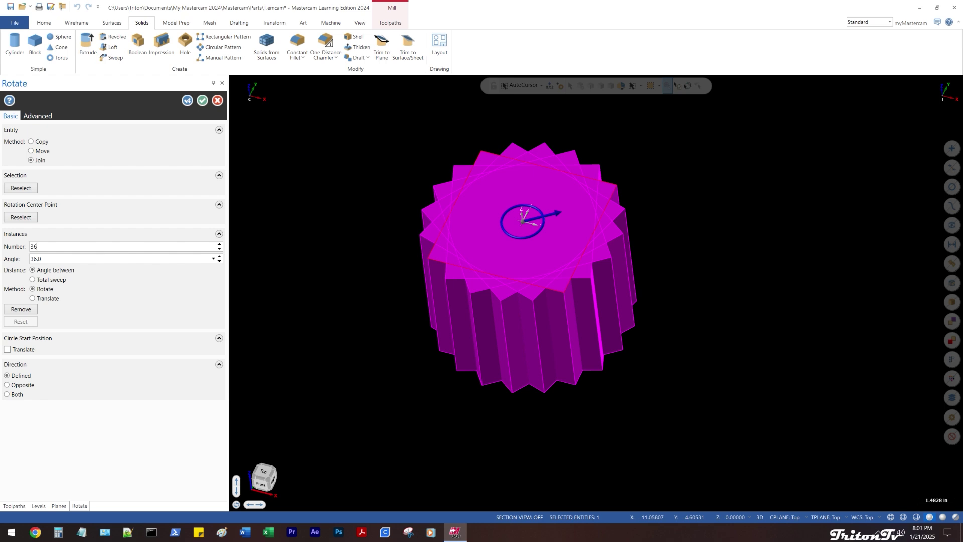
click(69, 259)
text(10.0)
middle_drag(363, 248, 345, 231)
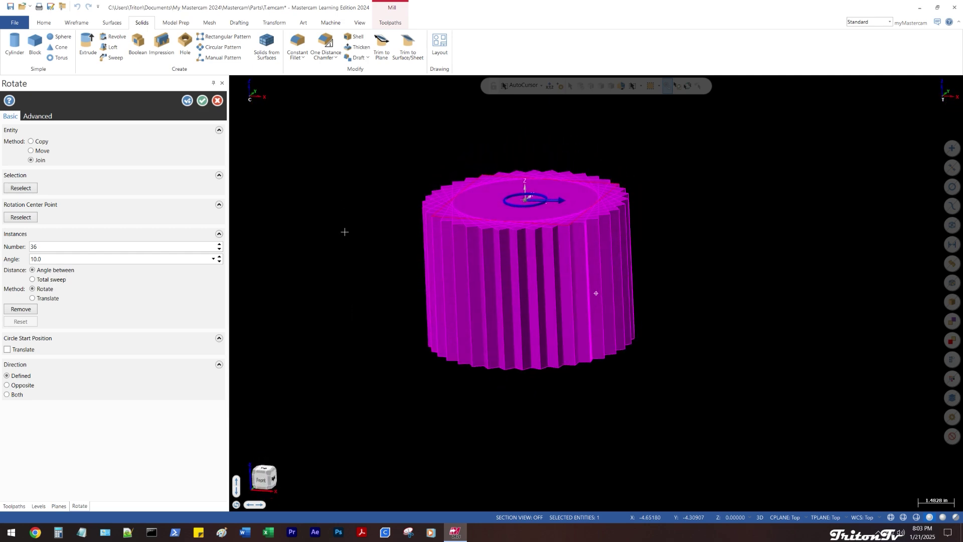
mouse_move(417, 207)
middle_down()
mouse_move(360, 217)
mouse_move(423, 179)
mouse_move(462, 209)
mouse_move(475, 288)
mouse_move(407, 196)
mouse_move(417, 200)
mouse_move(411, 245)
mouse_move(409, 195)
middle_up()
scroll(407, 196, up, 1)
scroll(408, 196, down, 1)
scroll(408, 196, up, 1)
middle_drag(596, 293, 595, 289)
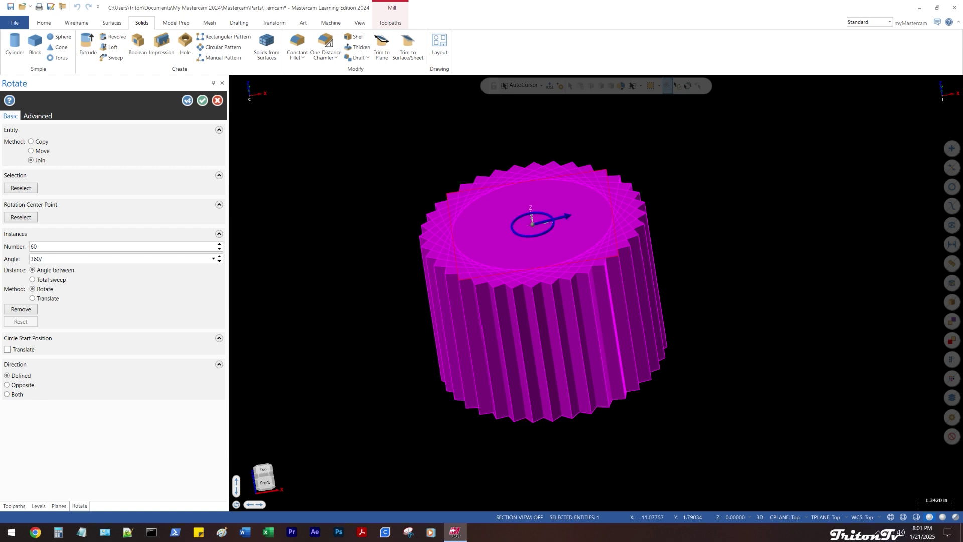
Try the joined rotation with 60 instances at 360/60 degrees, and cancel the Rotate command
text(60)
key(Return)
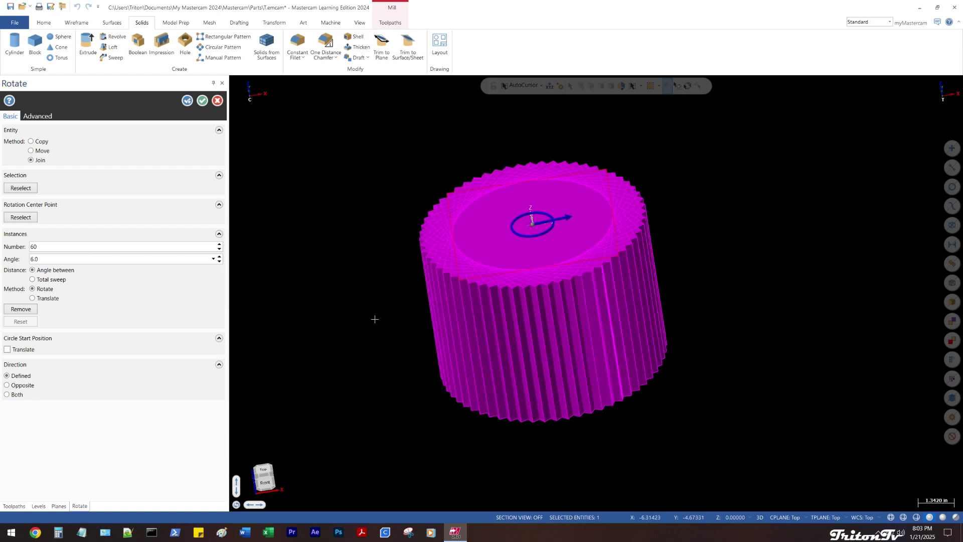
mouse_move(375, 319)
middle_down()
mouse_move(370, 282)
mouse_move(389, 338)
mouse_move(385, 294)
middle_up()
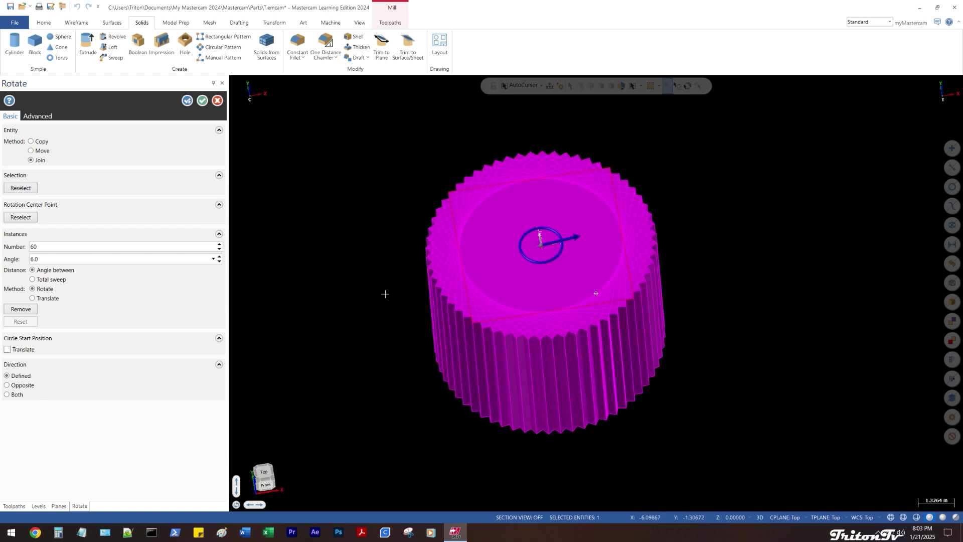
key(Escape)
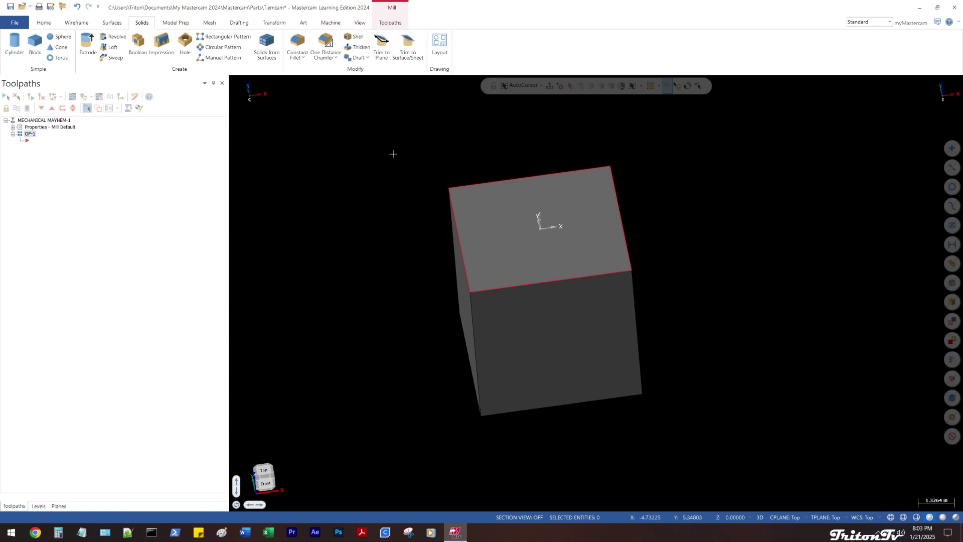
Duplicate the Top plane, name the copy TILT1, and make it the active WCS, construction plane and tool plane
mouse_move(393, 154)
middle_down()
mouse_move(434, 246)
mouse_move(413, 170)
mouse_move(388, 172)
middle_up()
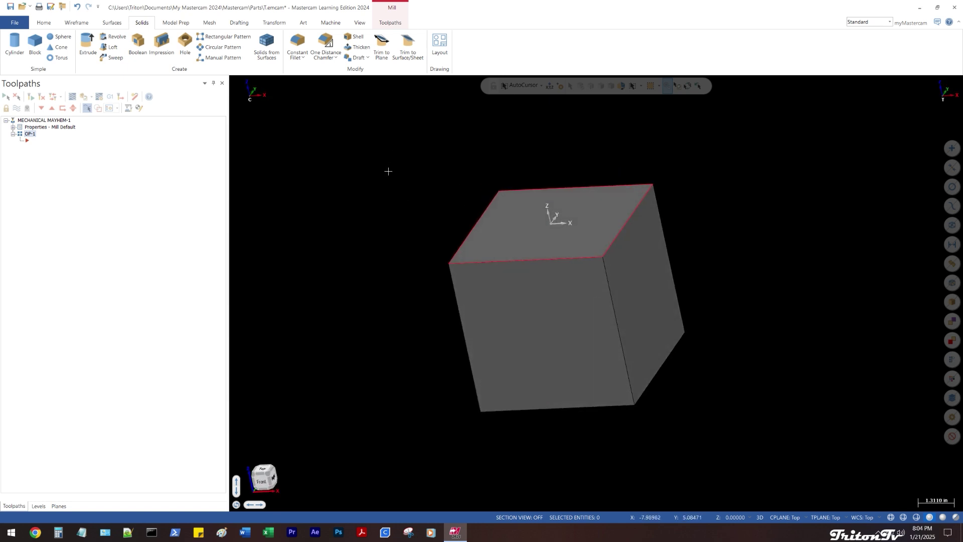
click(59, 506)
right_click(33, 125)
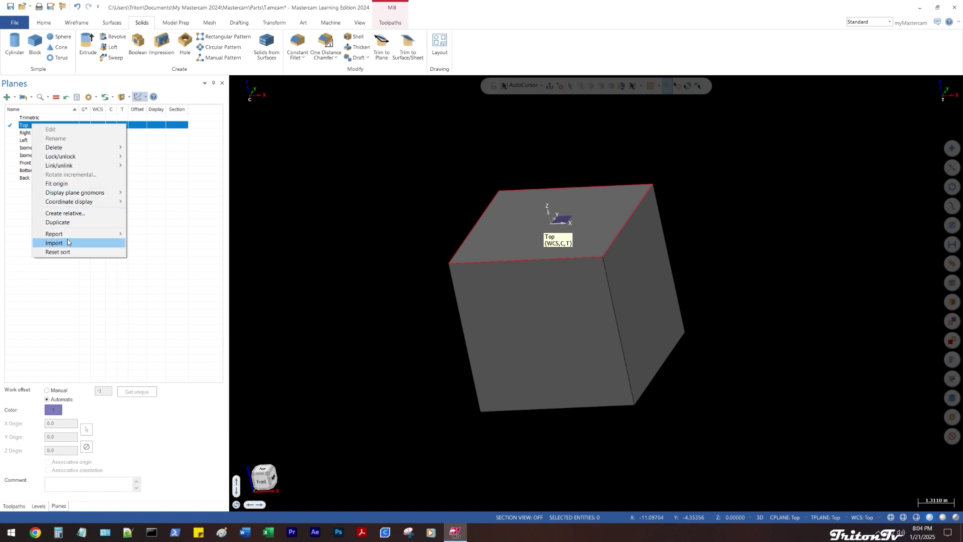
click(66, 224)
click(41, 125)
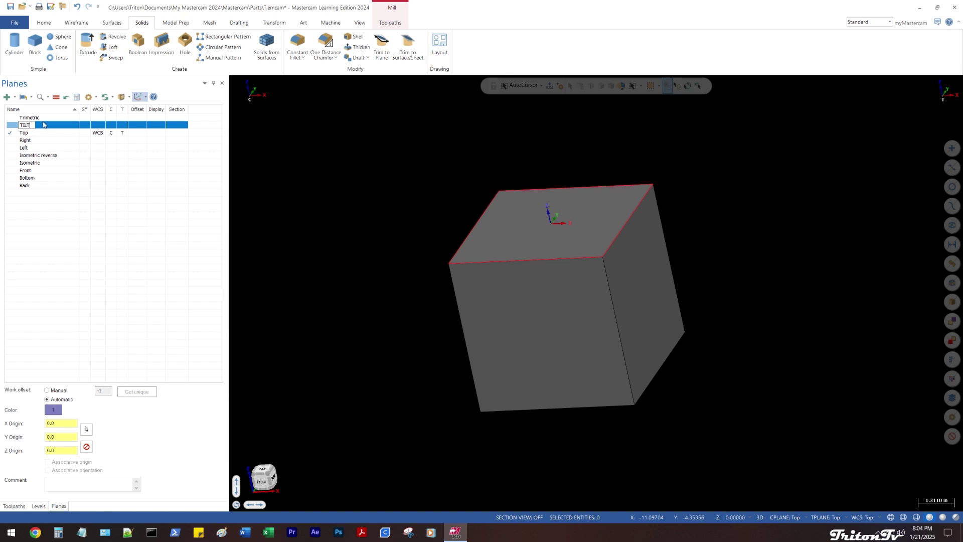
key(Return)
click(56, 96)
mouse_move(414, 193)
middle_down()
mouse_move(426, 154)
mouse_move(415, 176)
mouse_move(365, 210)
mouse_move(346, 171)
middle_up()
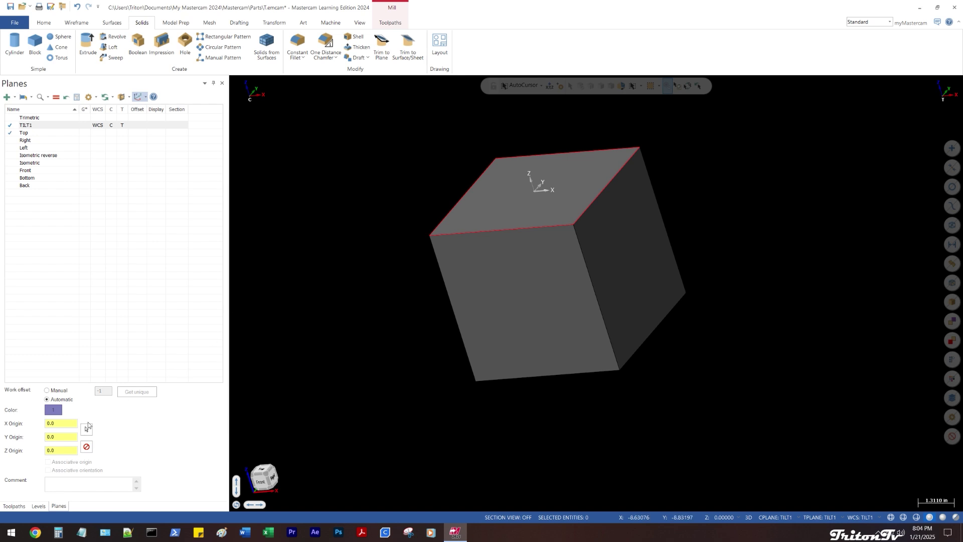
Rotate the TILT1 plane incrementally by 45 degrees about X and 45 degrees about Z
right_click(46, 130)
click(93, 180)
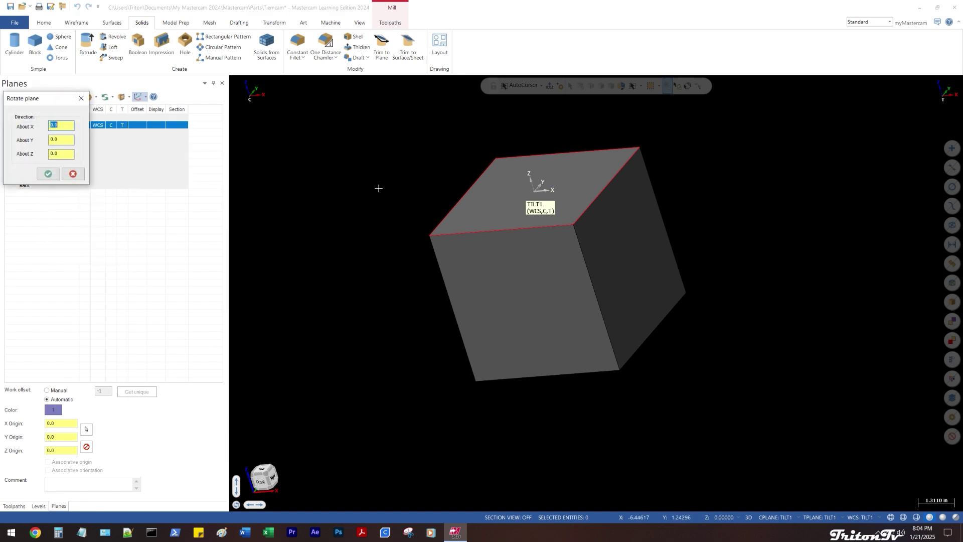
drag(42, 99, 285, 87)
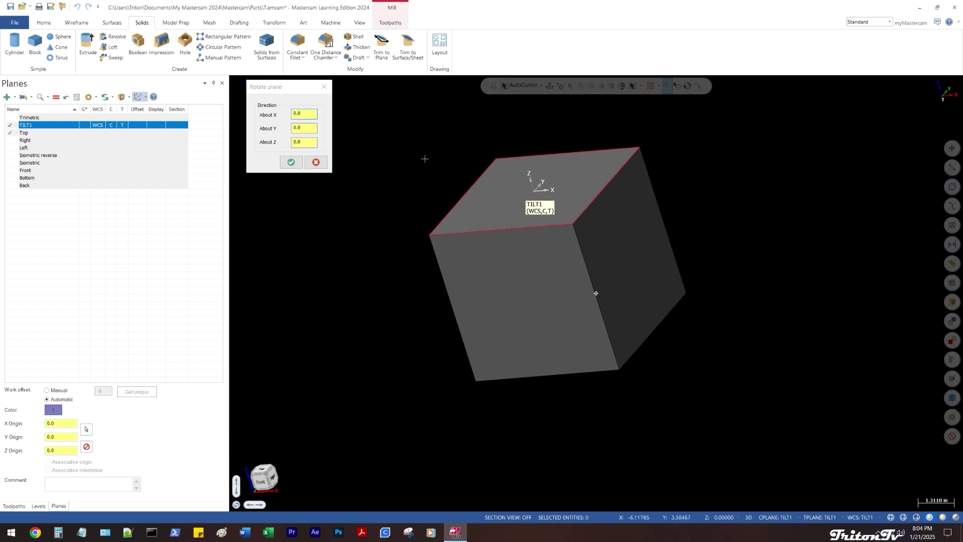
mouse_move(422, 155)
middle_down()
mouse_move(404, 161)
mouse_move(416, 160)
middle_up()
drag(309, 115, 265, 123)
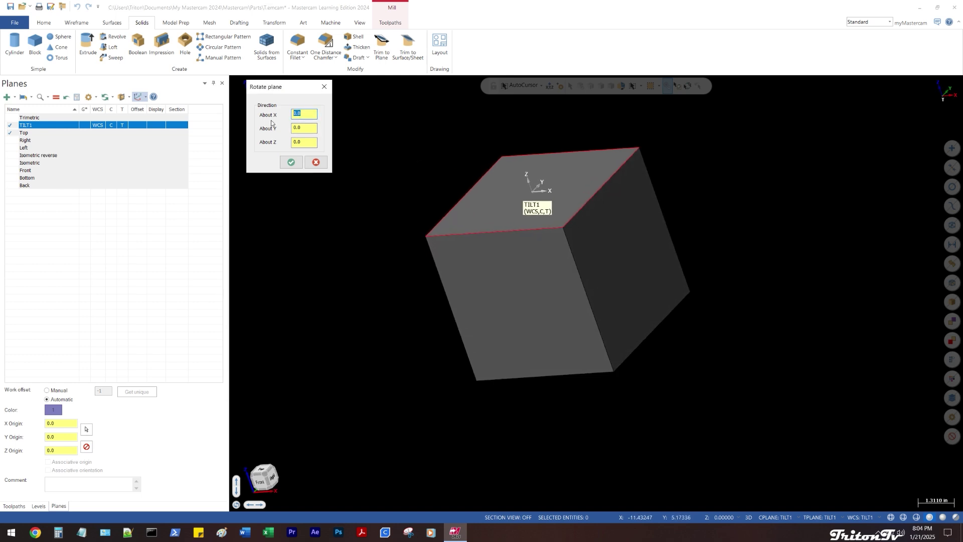
text(45)
key(Return)
click(304, 143)
text(45)
key(Return)
click(296, 159)
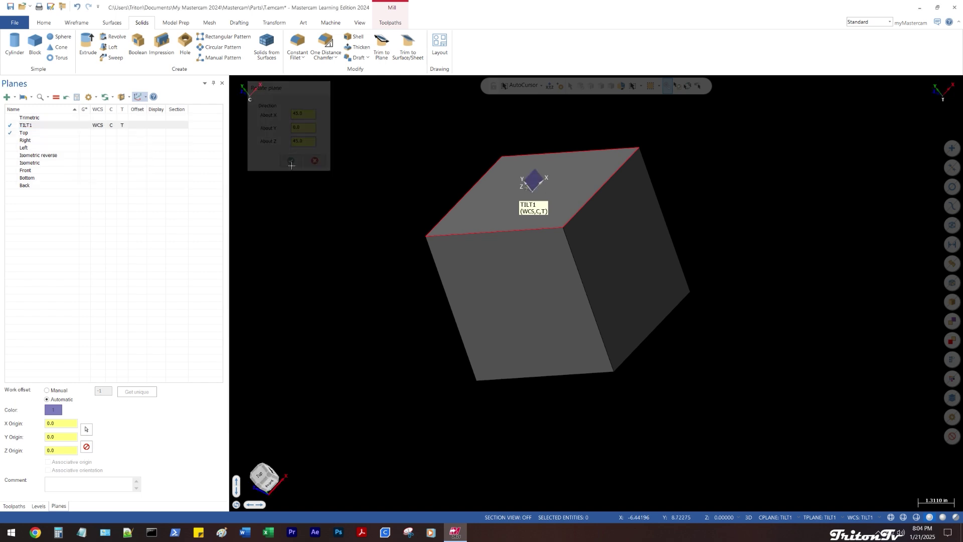
Align the graphics view to the TILT1 plane and display the cube as wireframe
click(84, 124)
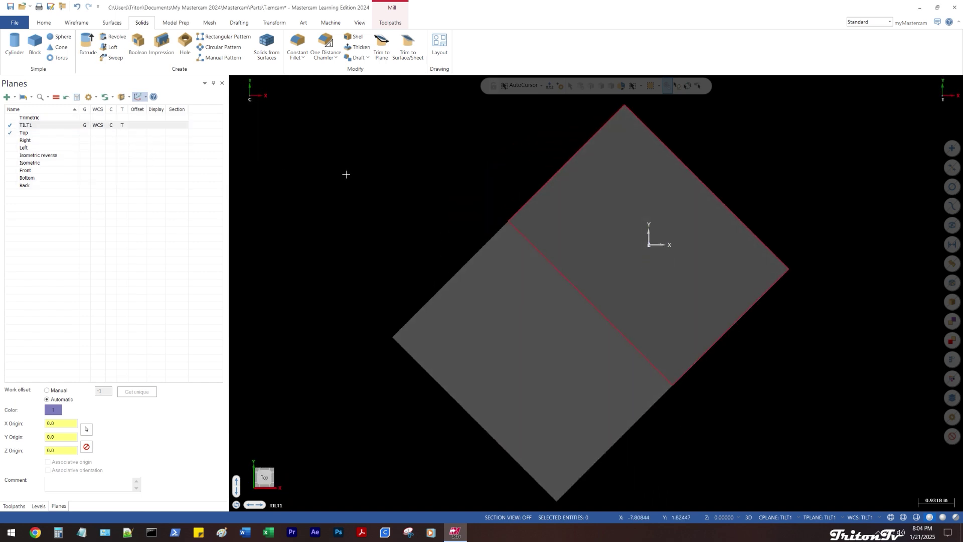
scroll(346, 174, down, 1)
middle_drag(361, 183, 391, 182)
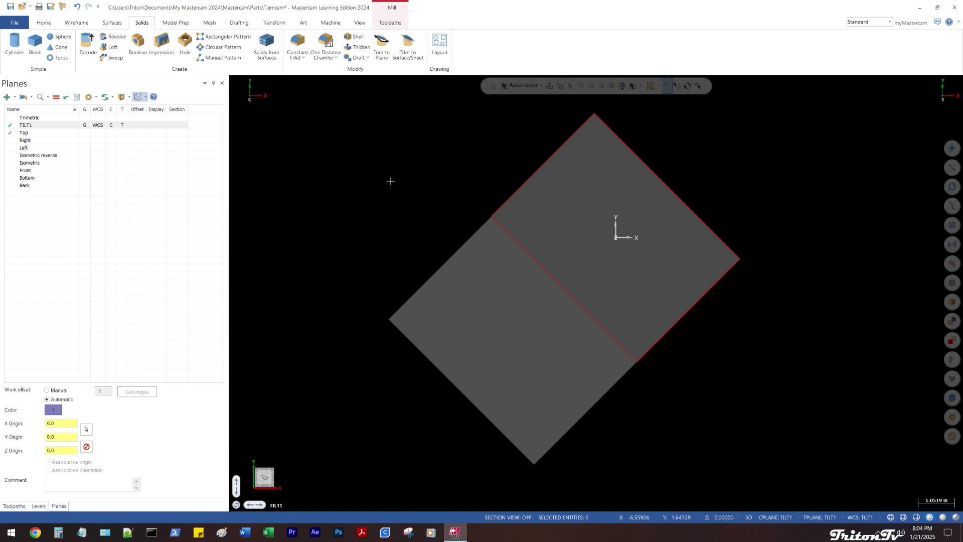
key(alt+s)
key(alt+7)
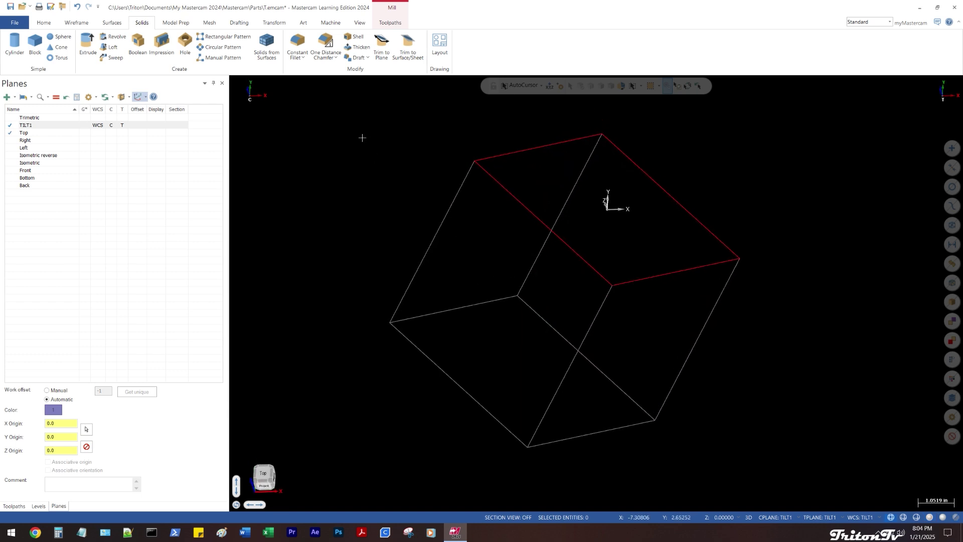
Draw a line between two diagonally opposite corners of the cube through its centre
right_click(361, 141)
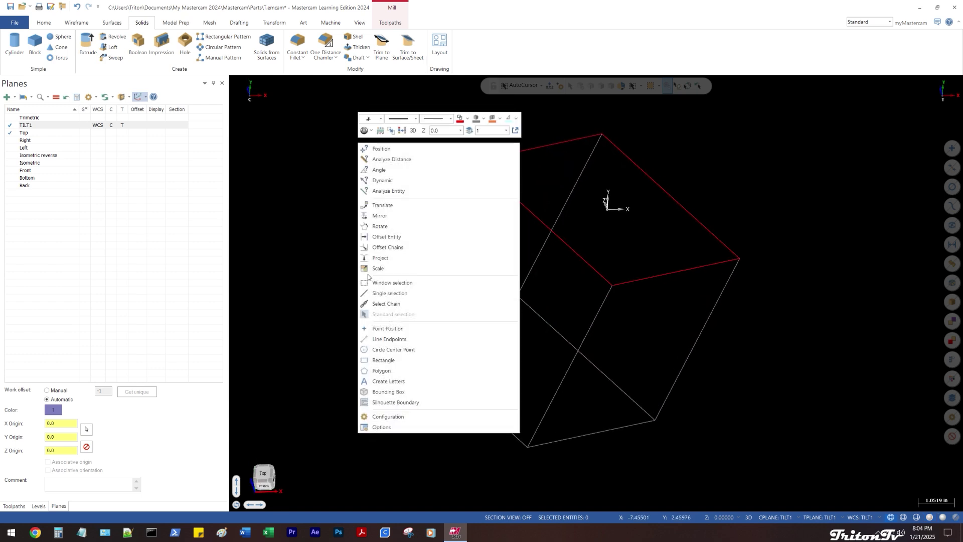
click(378, 339)
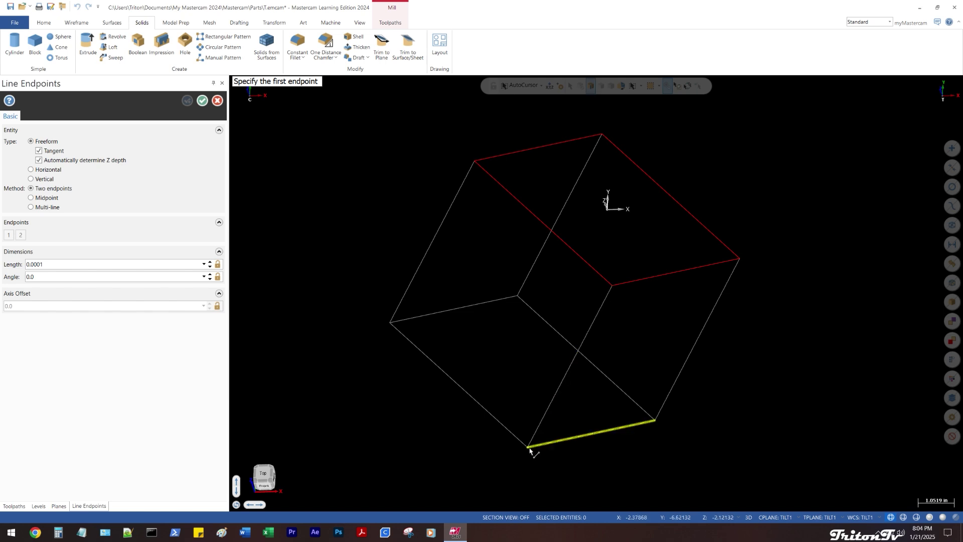
click(528, 445)
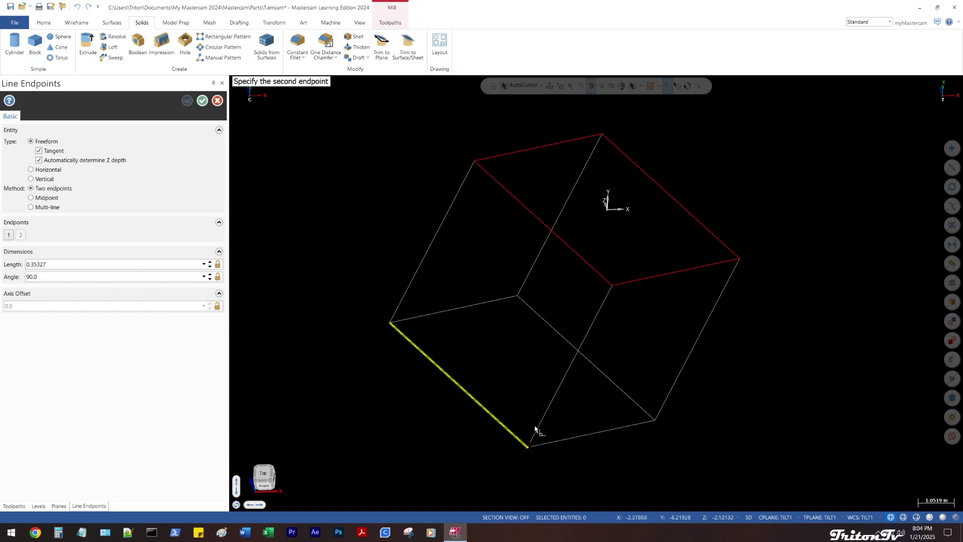
click(602, 134)
click(202, 101)
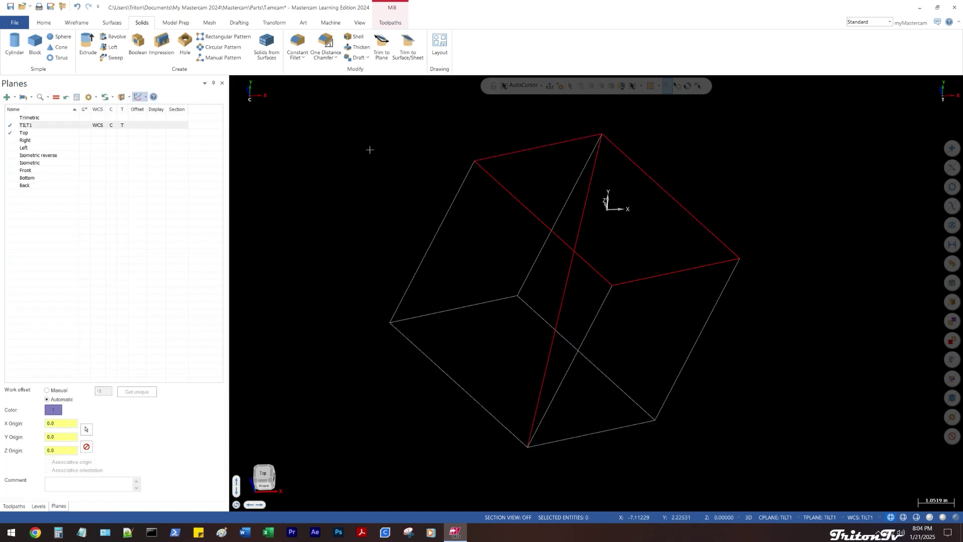
Move the TILT1 plane's origin to the midpoint of the diagonal line without associating it to the geometry
middle_drag(370, 148, 414, 153)
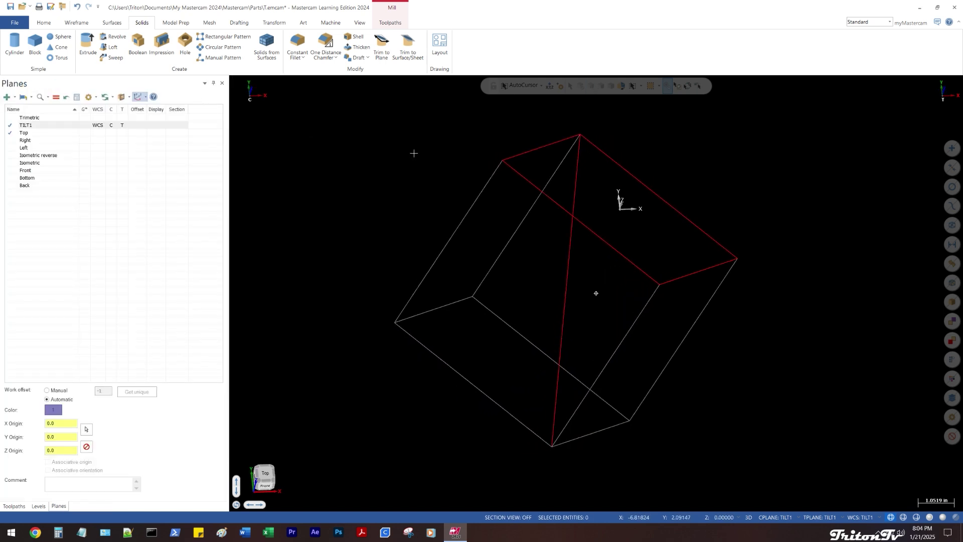
click(86, 428)
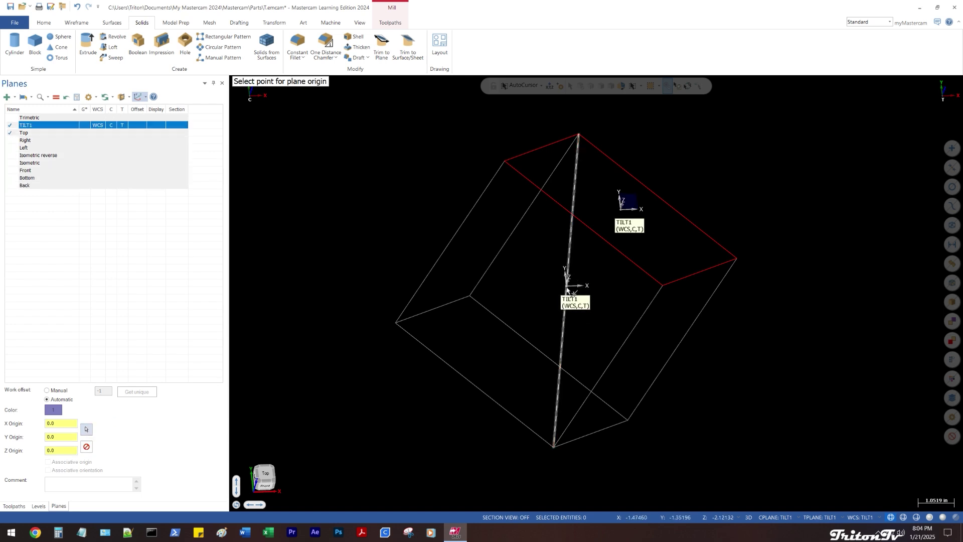
click(558, 294)
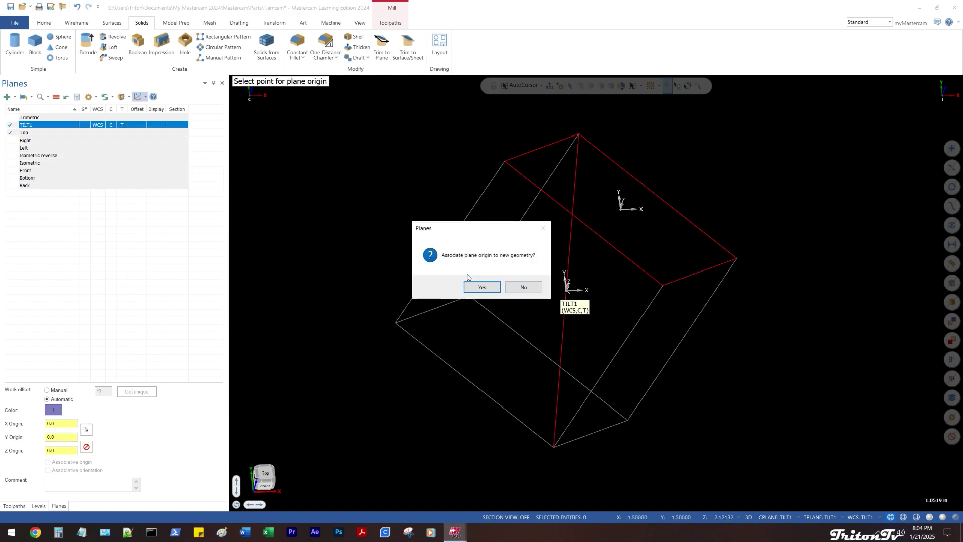
click(522, 287)
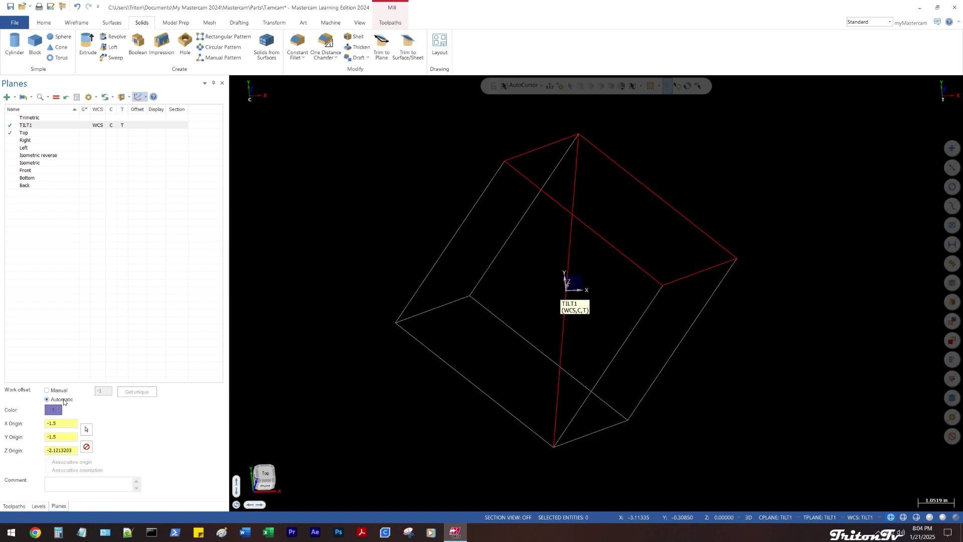
Display the cube shaded and align the graphics view to the TILT1 plane
mouse_move(331, 226)
middle_down()
mouse_move(344, 215)
mouse_move(358, 157)
mouse_move(364, 181)
middle_up()
key(alt+s)
key(alt+1)
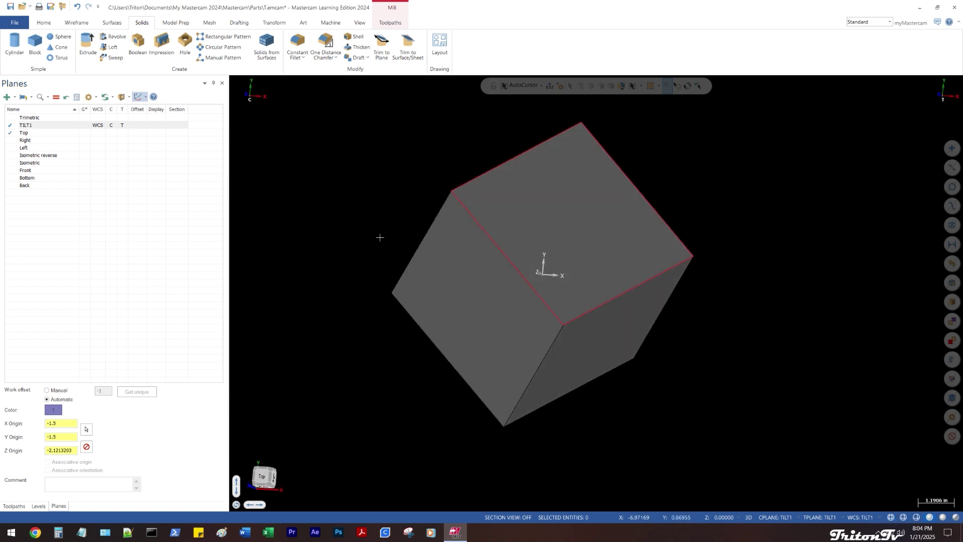
mouse_move(376, 297)
middle_down()
mouse_move(445, 243)
mouse_move(346, 173)
mouse_move(354, 237)
middle_up()
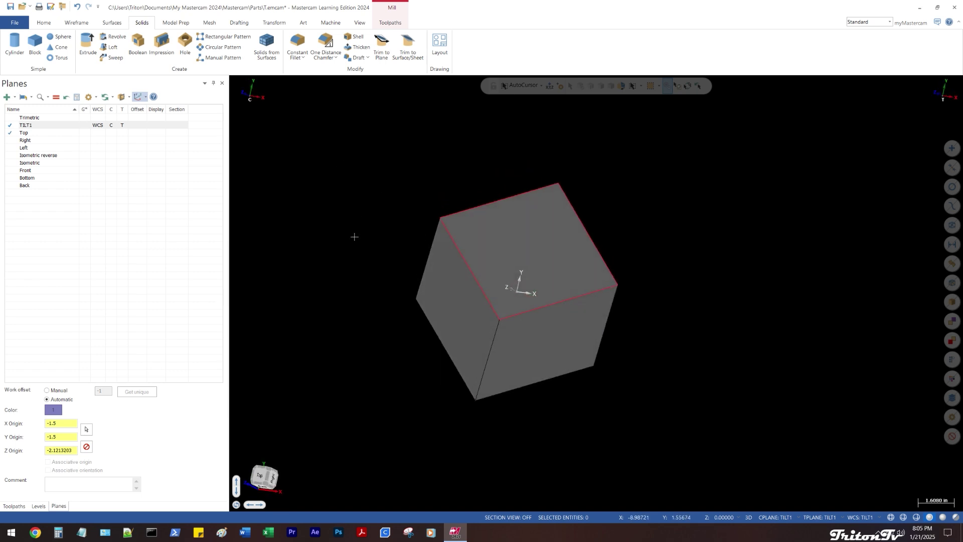
key(alt+1)
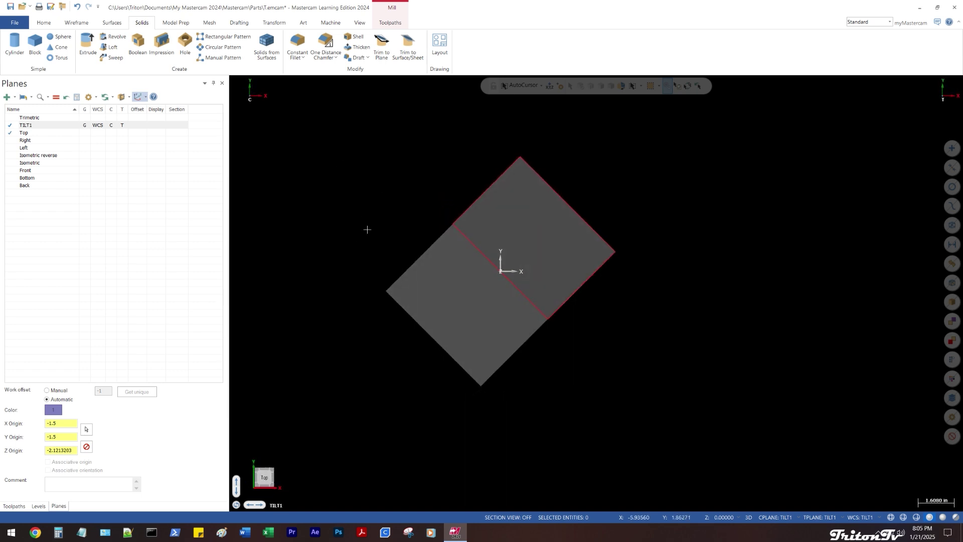
middle_drag(367, 229, 346, 220)
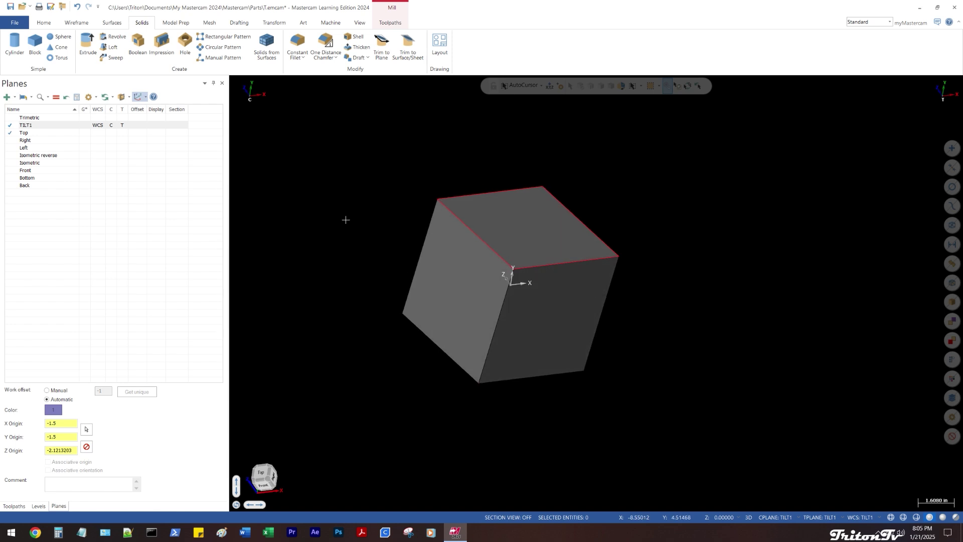
Clear the entity colors and preview a joined Rotate of the cube with 360 instances at 1 degree between them
right_click(330, 186)
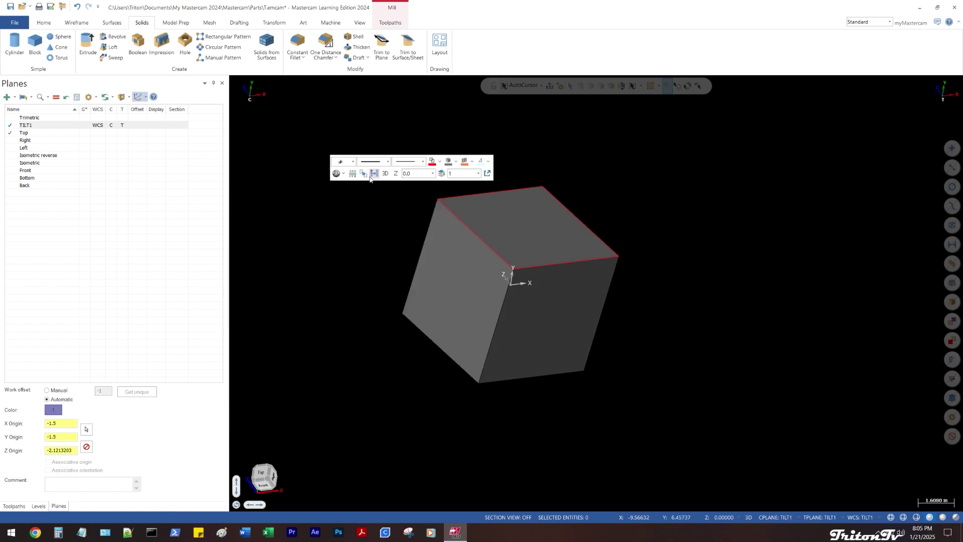
click(372, 176)
right_click(367, 183)
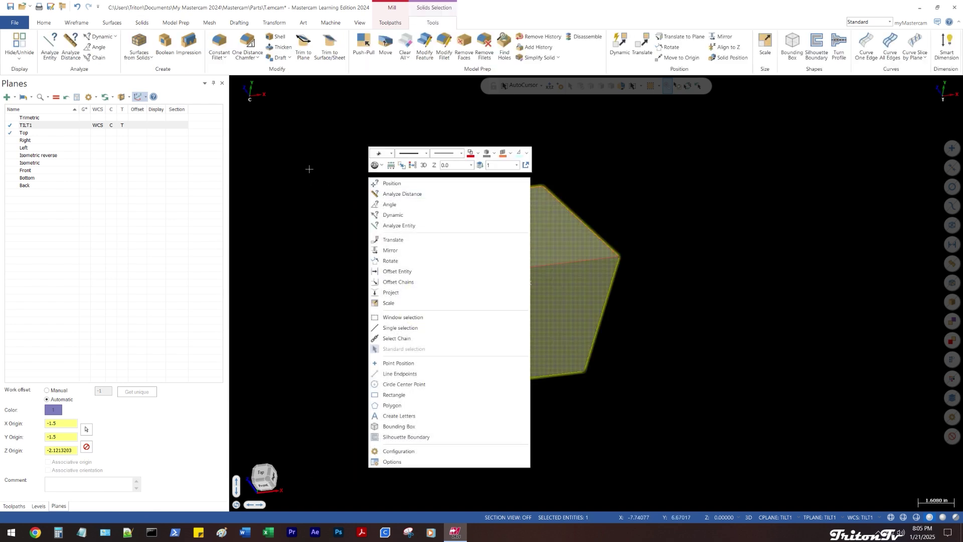
click(385, 263)
middle_drag(261, 213, 452, 200)
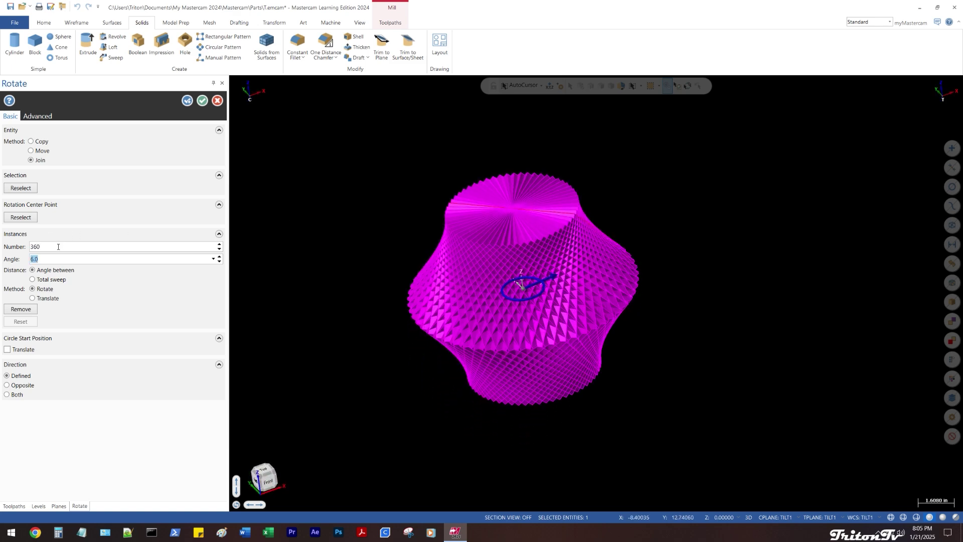
key(Return)
scroll(465, 344, up, 5)
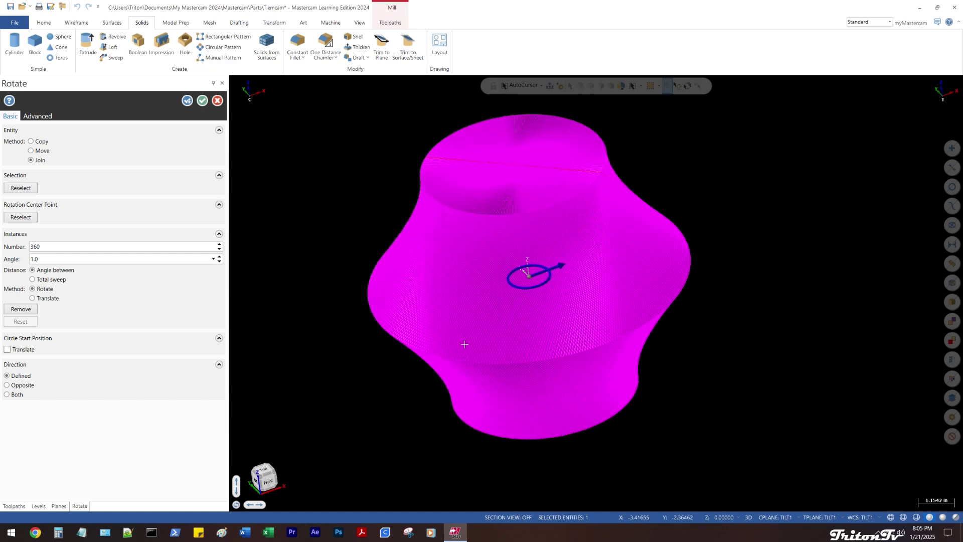
middle_drag(465, 344, 392, 333)
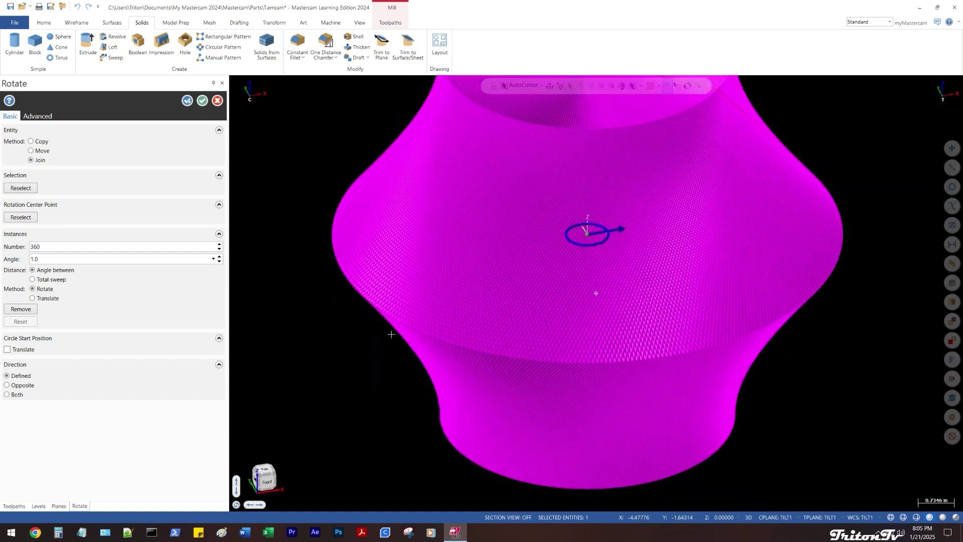
Try the joined rotation with 60 instances, set it to 90 instances at 1 degree between them, and apply it
scroll(391, 332, down, 3)
mouse_move(371, 172)
middle_down()
mouse_move(384, 129)
mouse_move(429, 125)
mouse_move(397, 187)
mouse_move(356, 140)
mouse_move(367, 168)
middle_up()
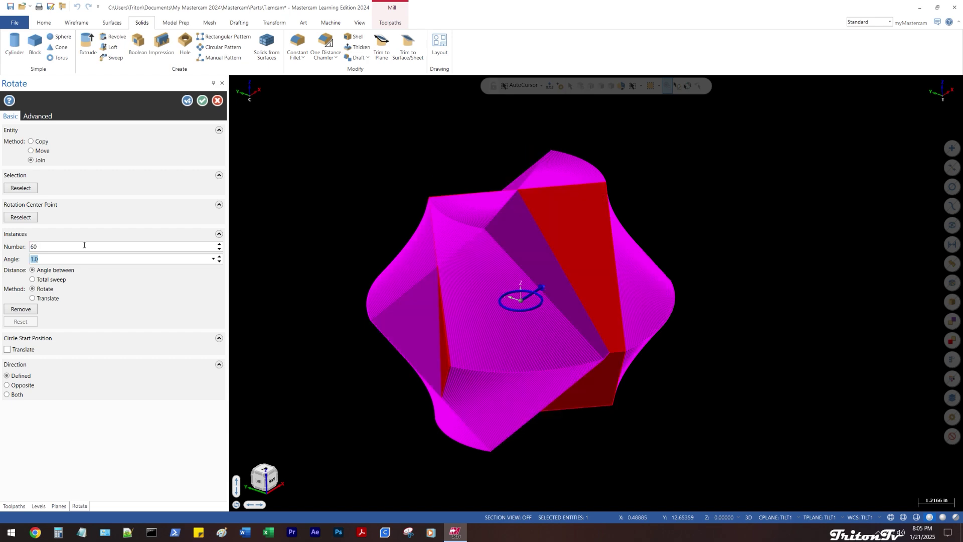
middle_drag(367, 172, 370, 216)
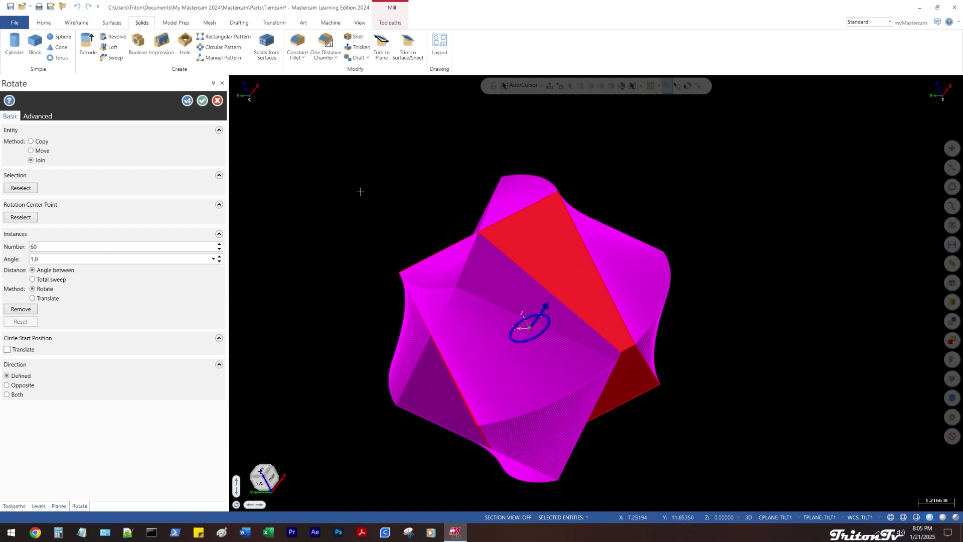
middle_drag(410, 211, 451, 196)
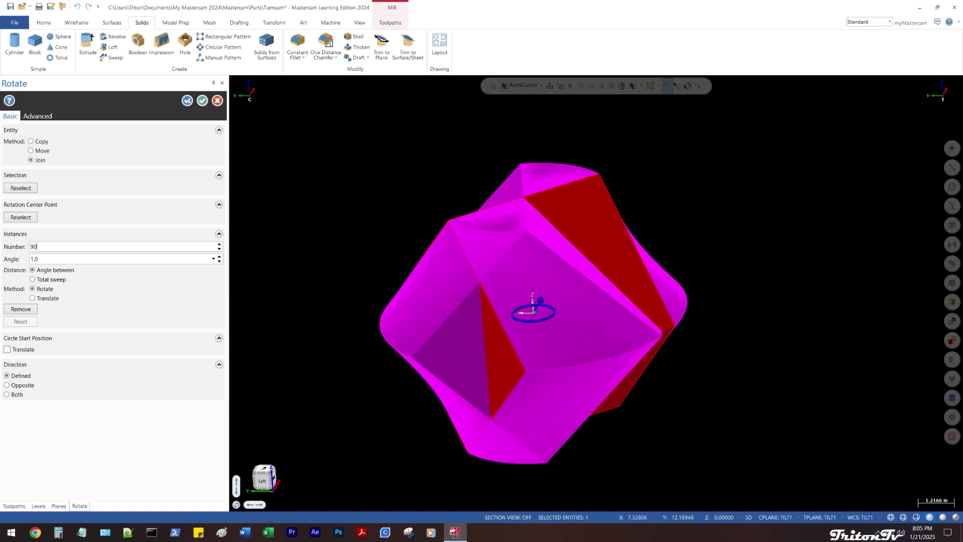
middle_drag(345, 266, 341, 229)
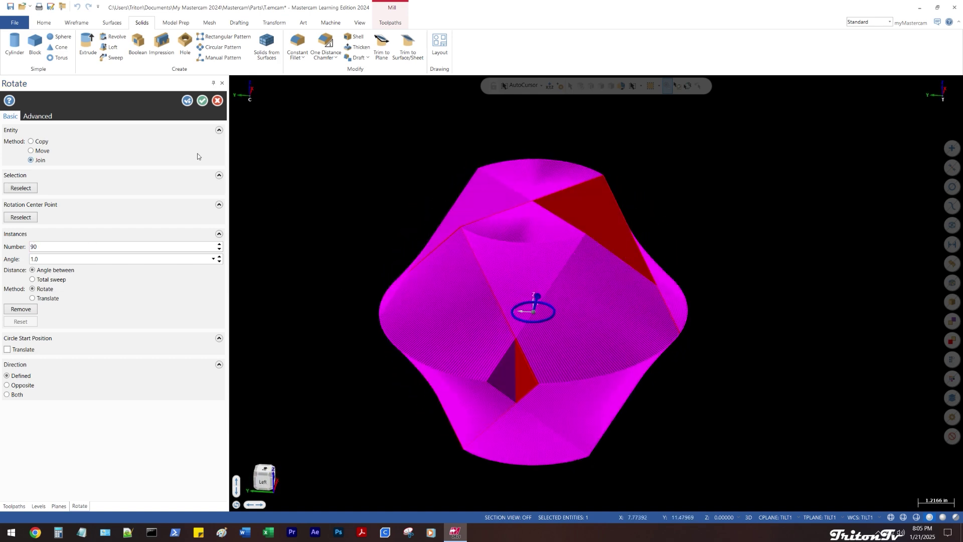
click(198, 102)
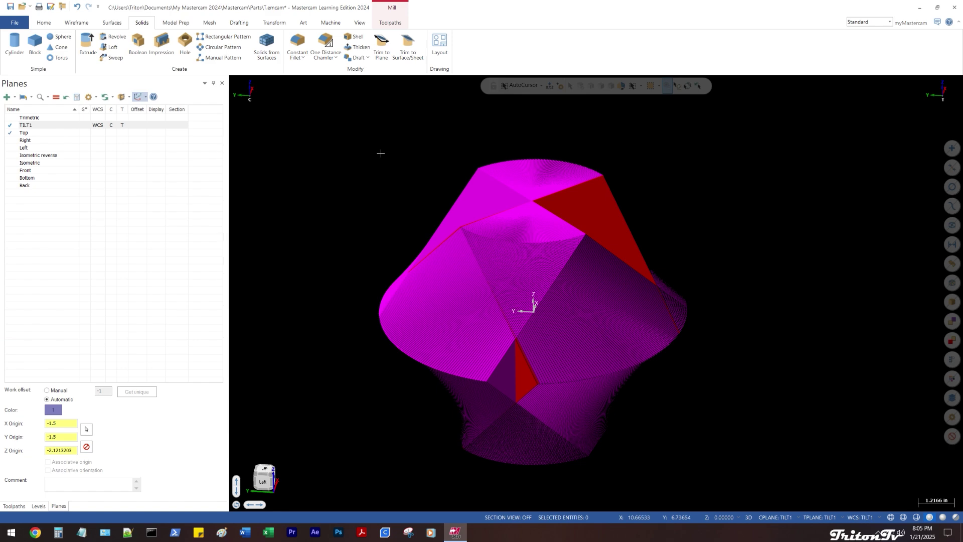
Clear the colors of the rotated cubes and examine the pattern they form
right_click(392, 187)
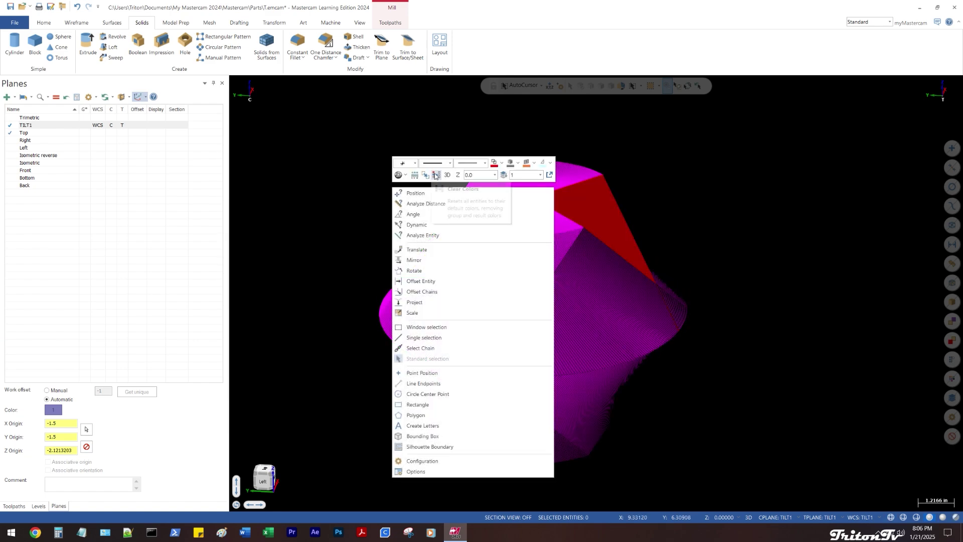
click(435, 174)
middle_drag(415, 204, 565, 259)
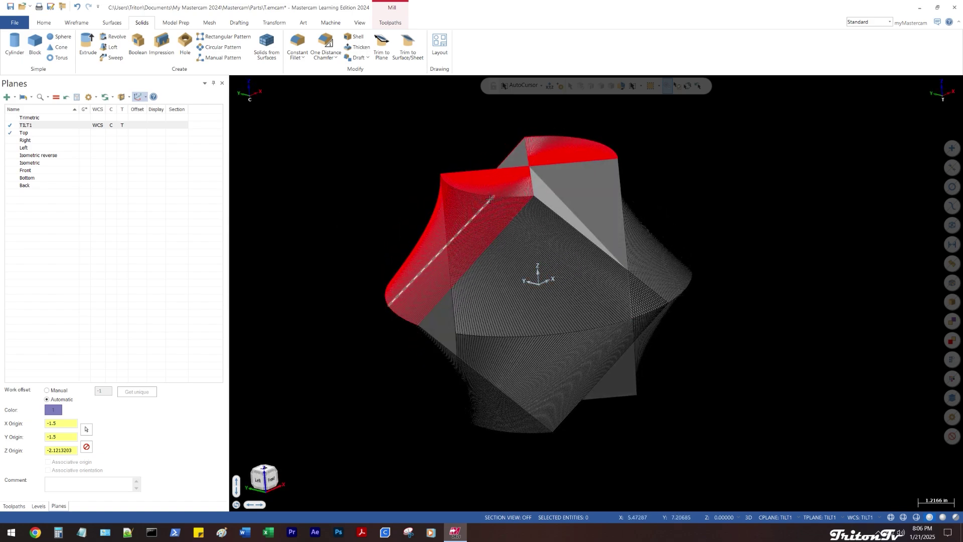
scroll(441, 175, up, 3)
middle_drag(442, 180, 370, 179)
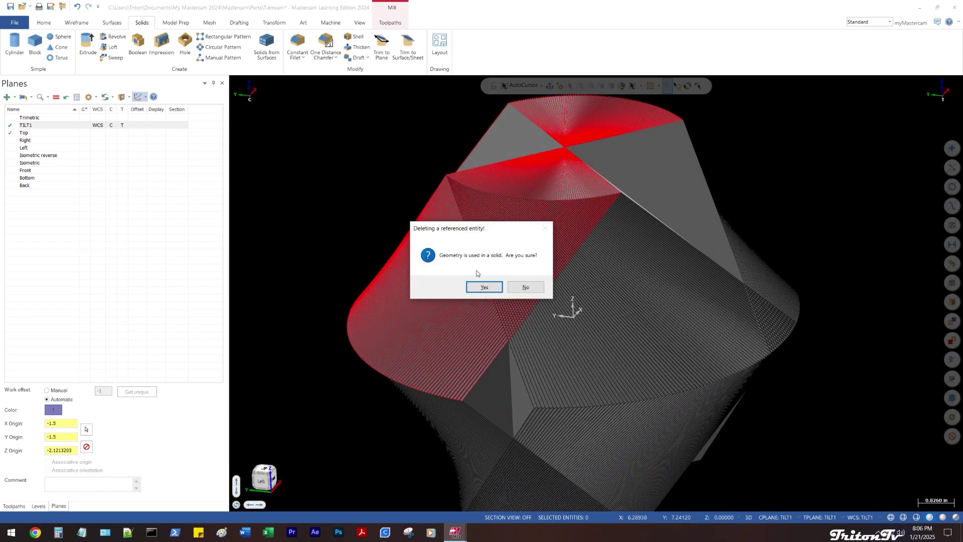
Undo the 90-instance rotation, accepting the deletion of the referenced geometry, and align the view to the TILT1 plane
click(486, 286)
key(alt+1)
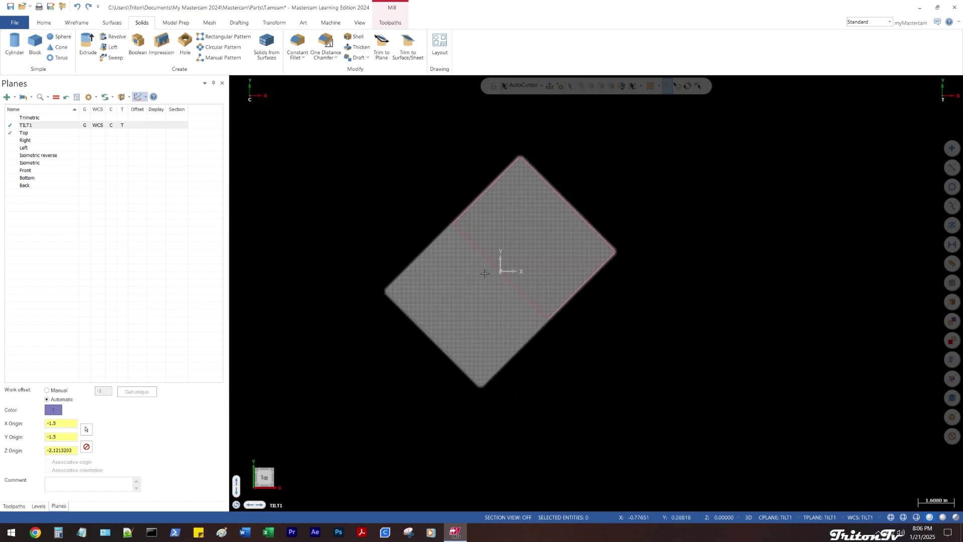
middle_drag(467, 258, 436, 207)
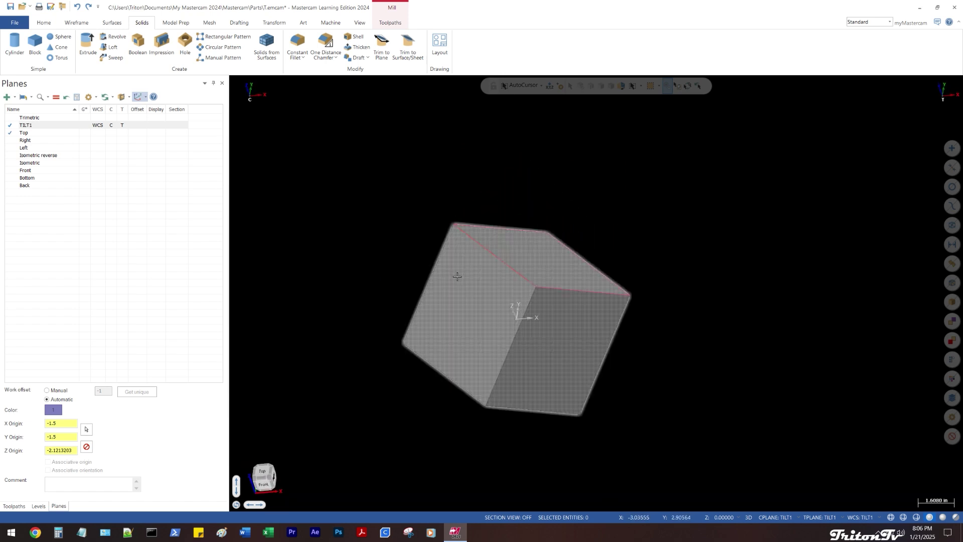
Rotate the cube about the TILT1 origin with the Join method, using 60 instances at 10 degrees between them
click(457, 276)
right_click(381, 206)
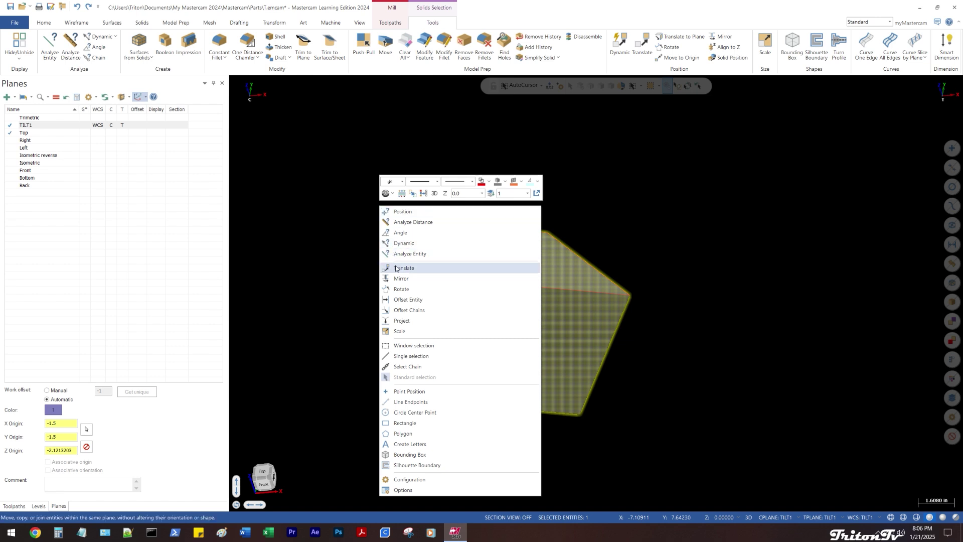
click(401, 290)
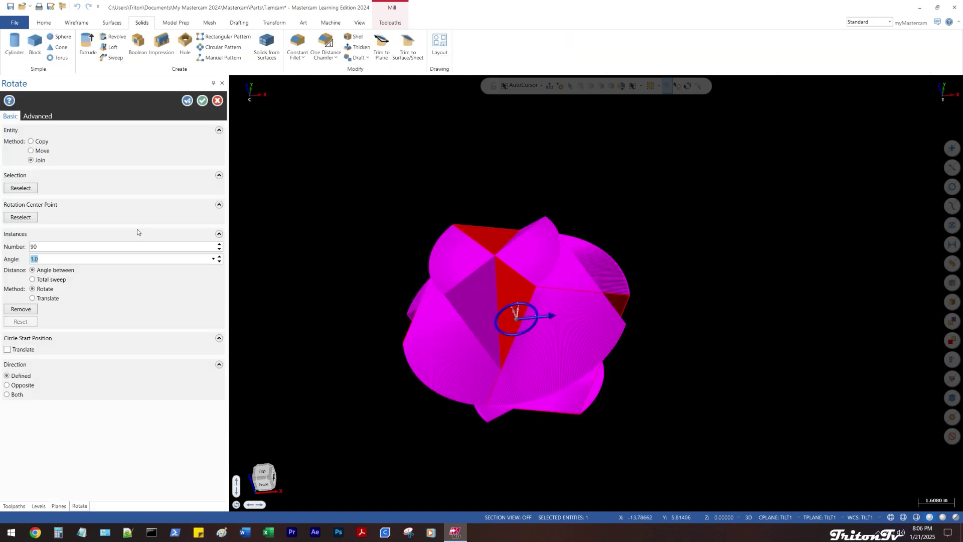
middle_drag(351, 215, 396, 193)
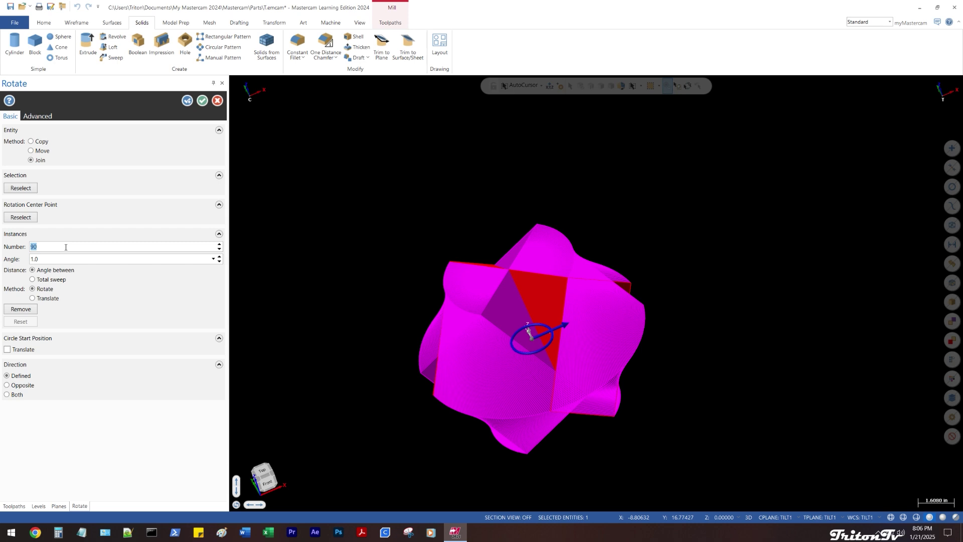
click(73, 249)
text(60)
key(Tab)
text(10)
key(Return)
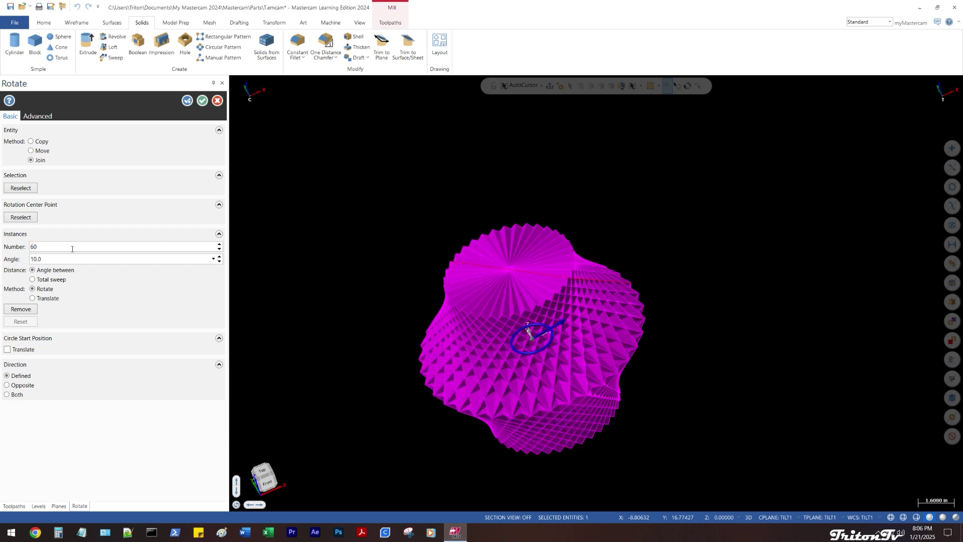
middle_drag(631, 225, 316, 187)
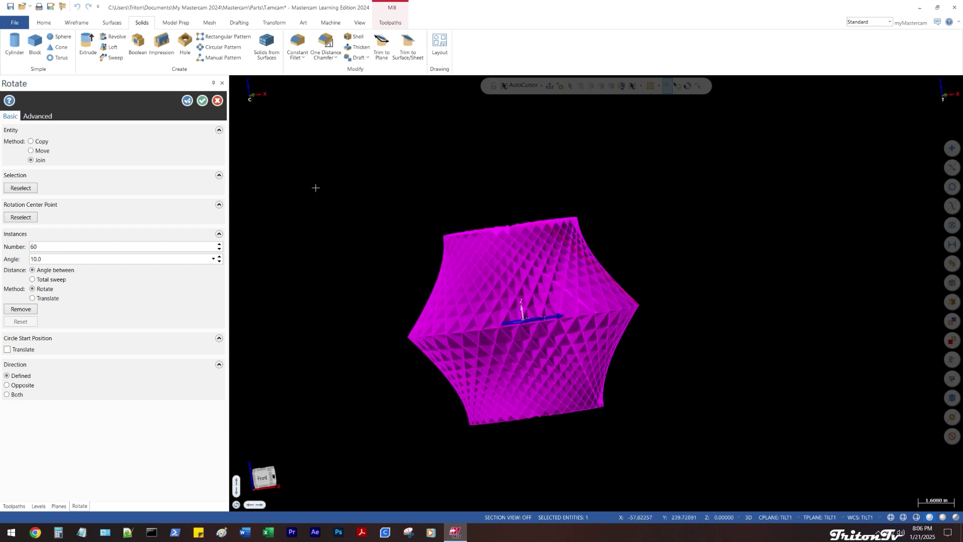
click(202, 102)
Clear the colors of the rotated cubes and select one of them to inspect its place in the pattern
right_click(374, 125)
click(418, 114)
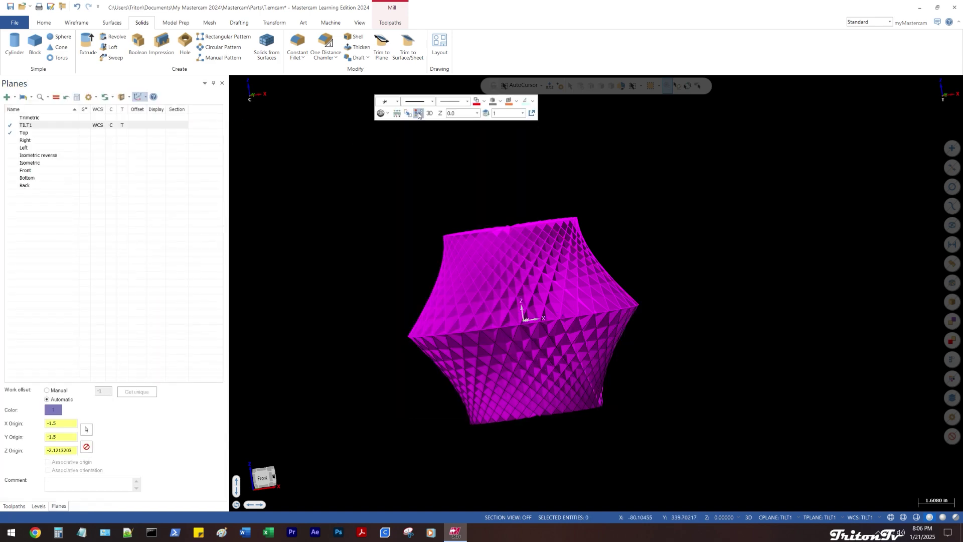
click(465, 400)
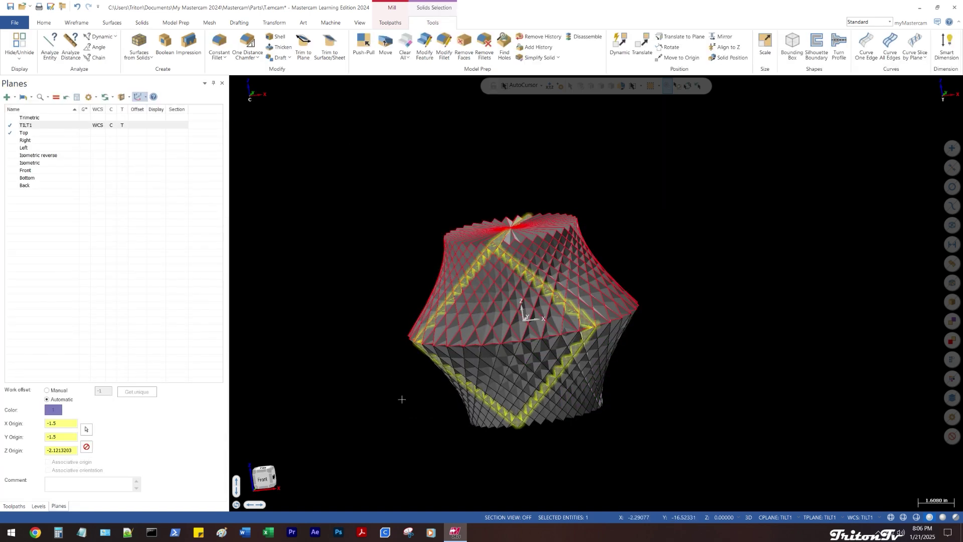
middle_drag(401, 397, 385, 309)
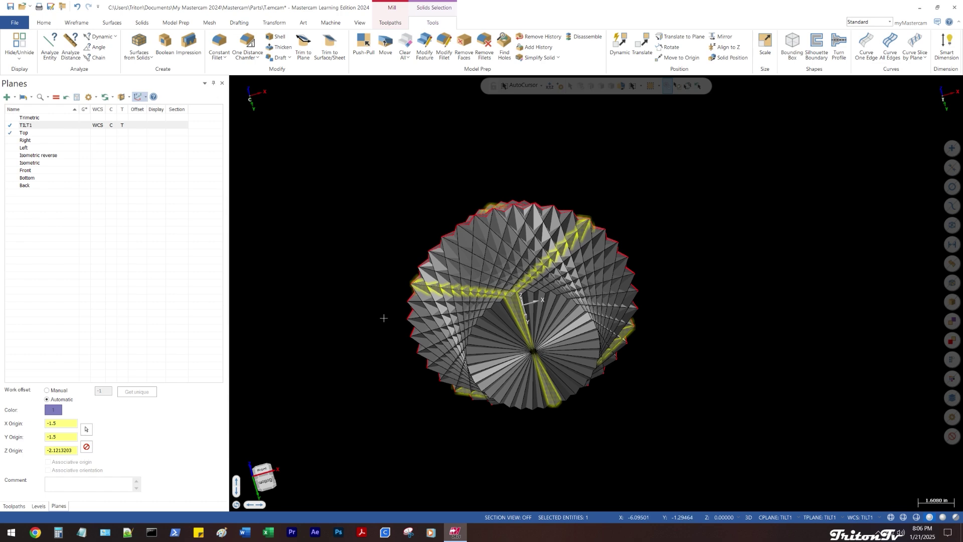
Name level 1 SOLID(S) and create a new active level 10 named GEO
key(alt+1)
click(39, 506)
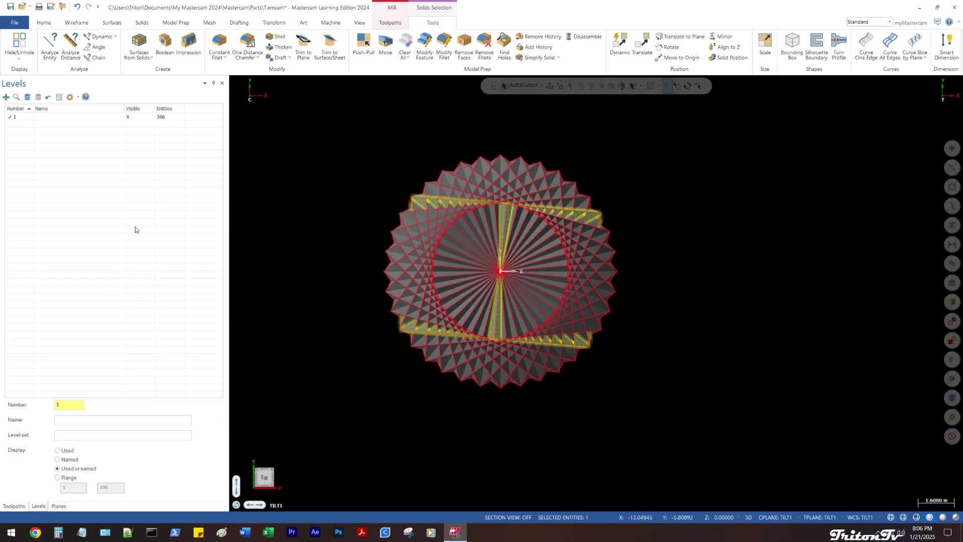
middle_drag(367, 185, 327, 172)
key(Escape)
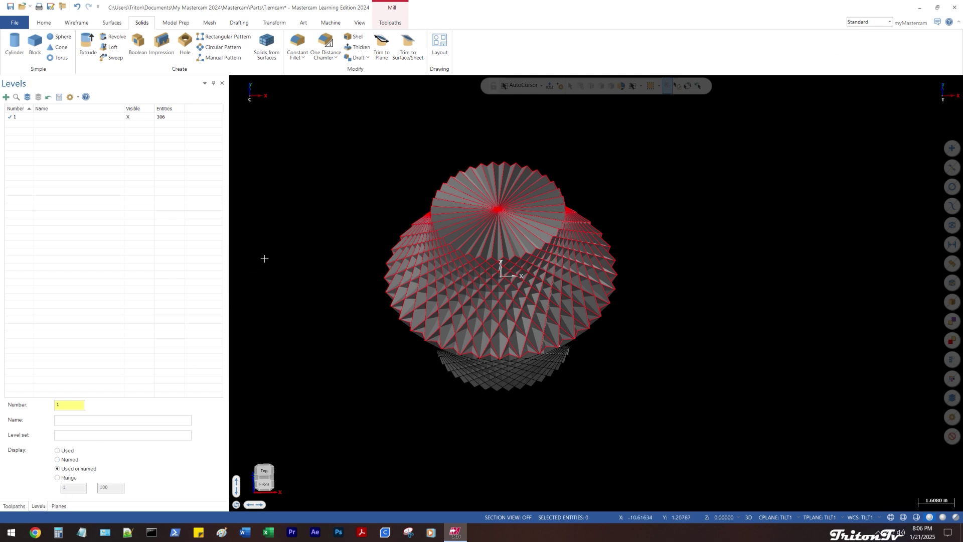
middle_drag(264, 258, 256, 203)
click(80, 419)
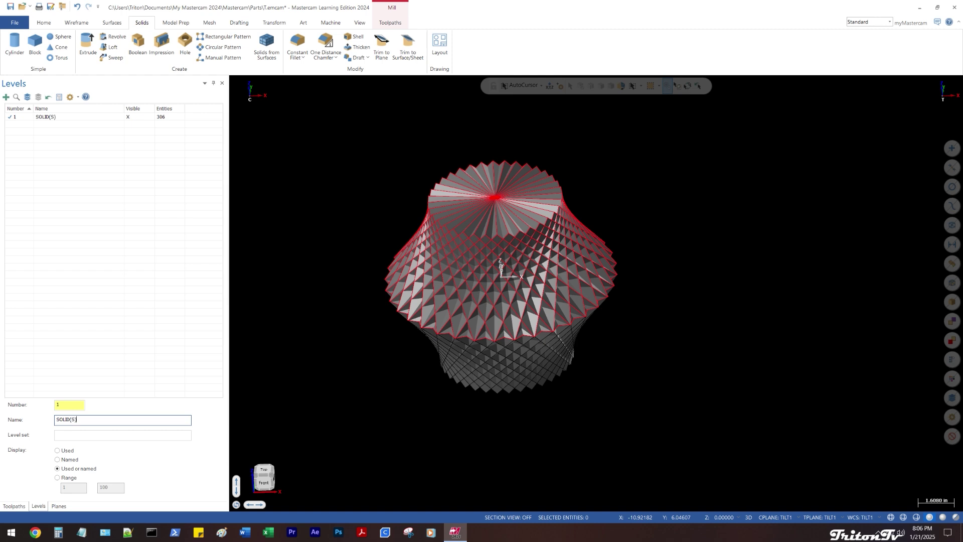
key(shift+Tab)
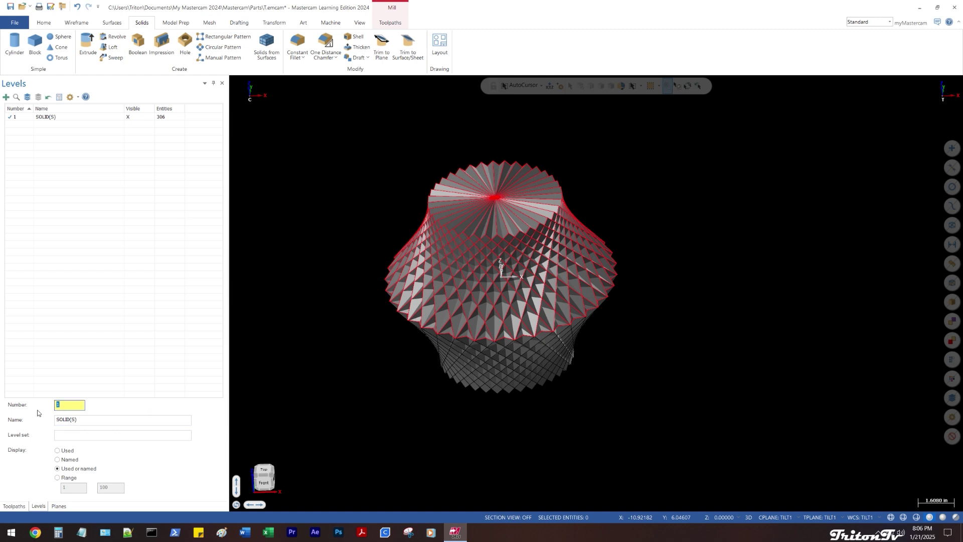
key(Tab)
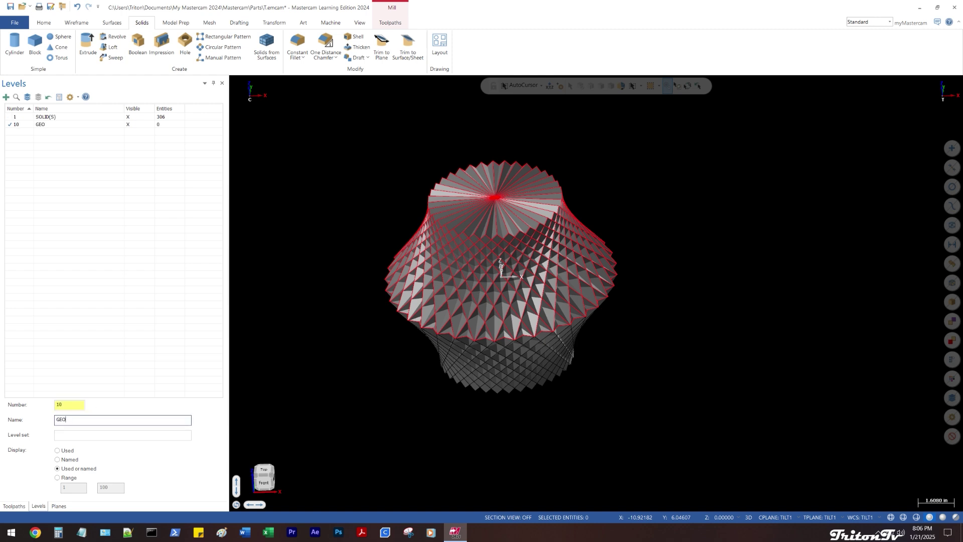
click(336, 221)
middle_drag(348, 228, 387, 205)
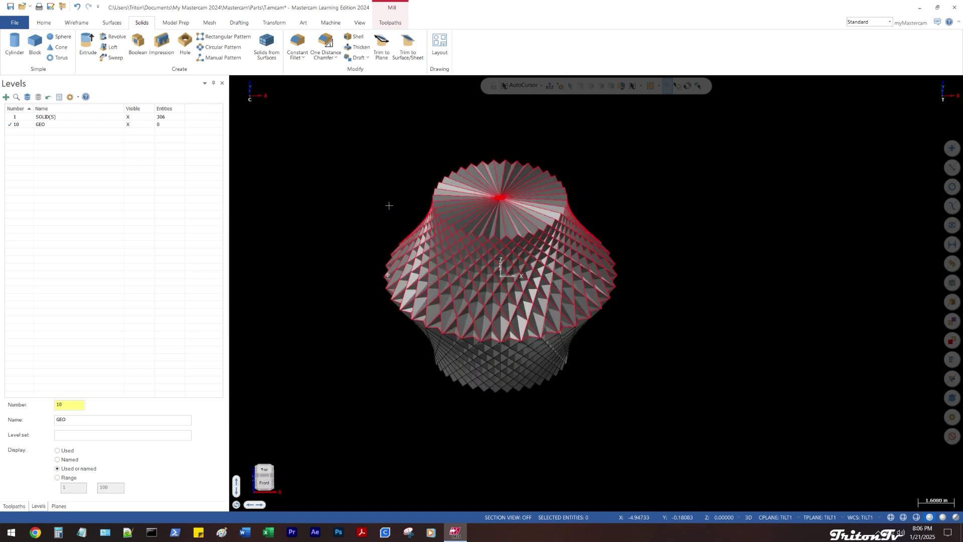
click(950, 417)
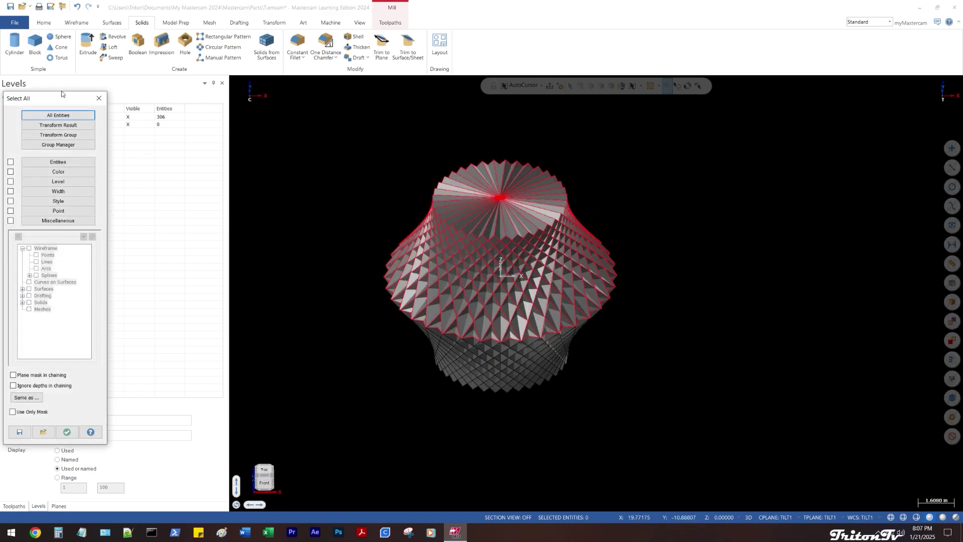
drag(62, 94, 321, 86)
click(358, 91)
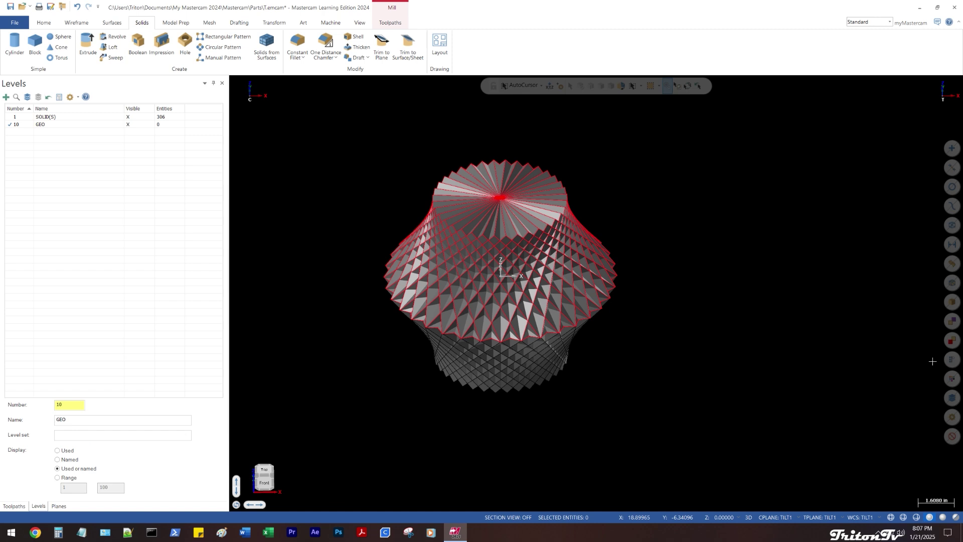
Select all entities with the red color 12 and move them to the active level 10, GEO
click(953, 418)
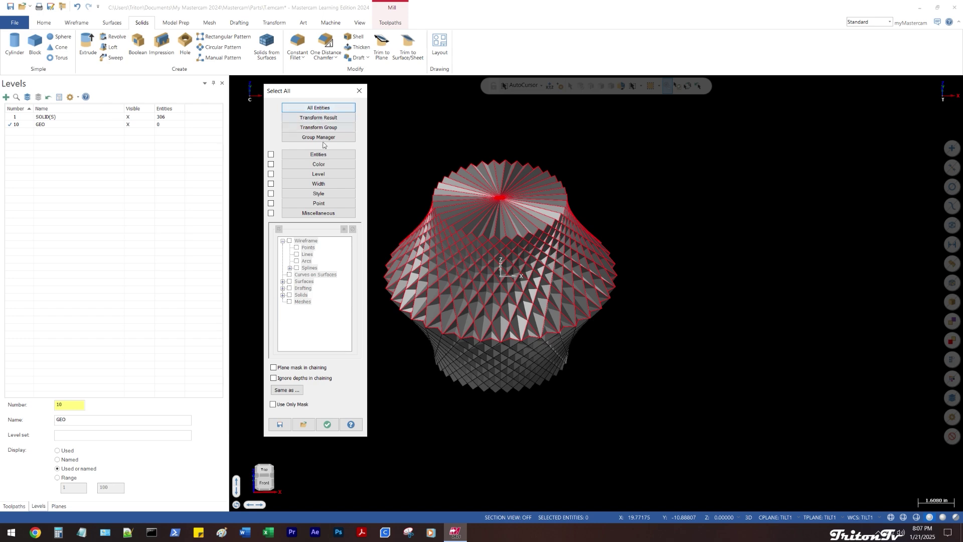
click(318, 164)
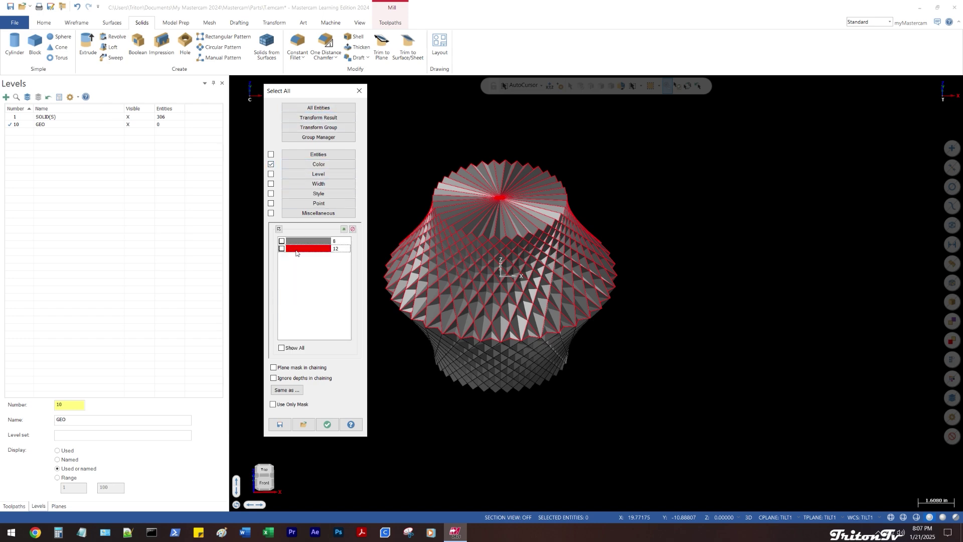
click(328, 424)
middle_drag(569, 226, 367, 198)
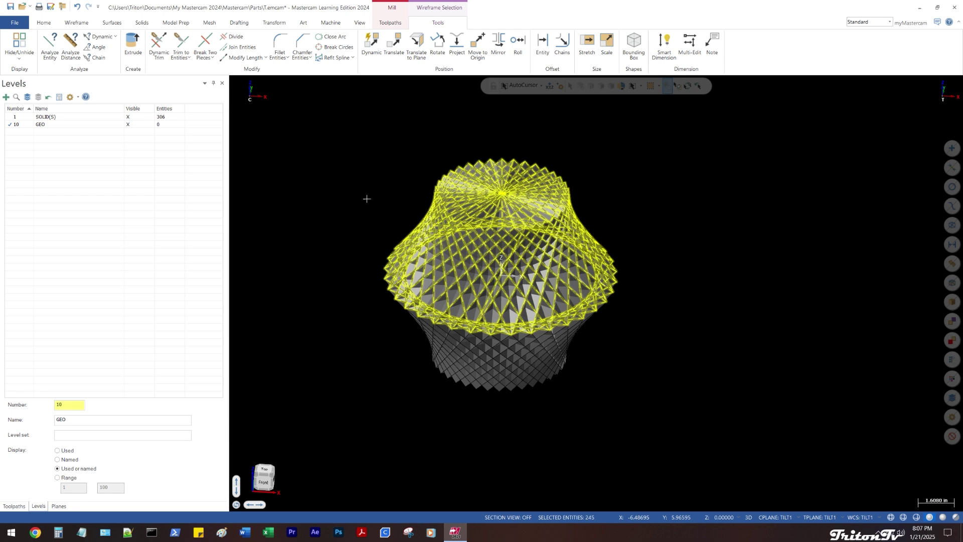
right_click(335, 160)
click(447, 148)
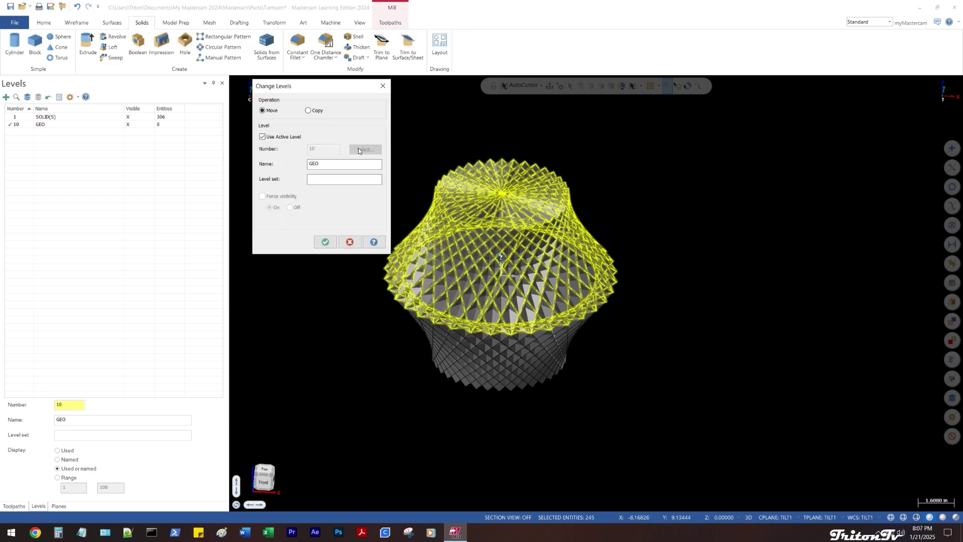
drag(294, 89, 274, 89)
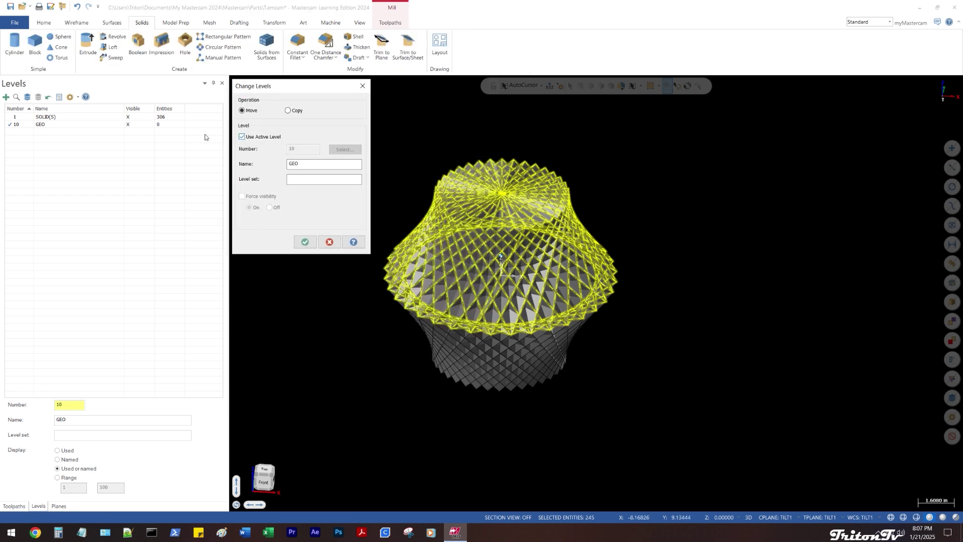
click(304, 242)
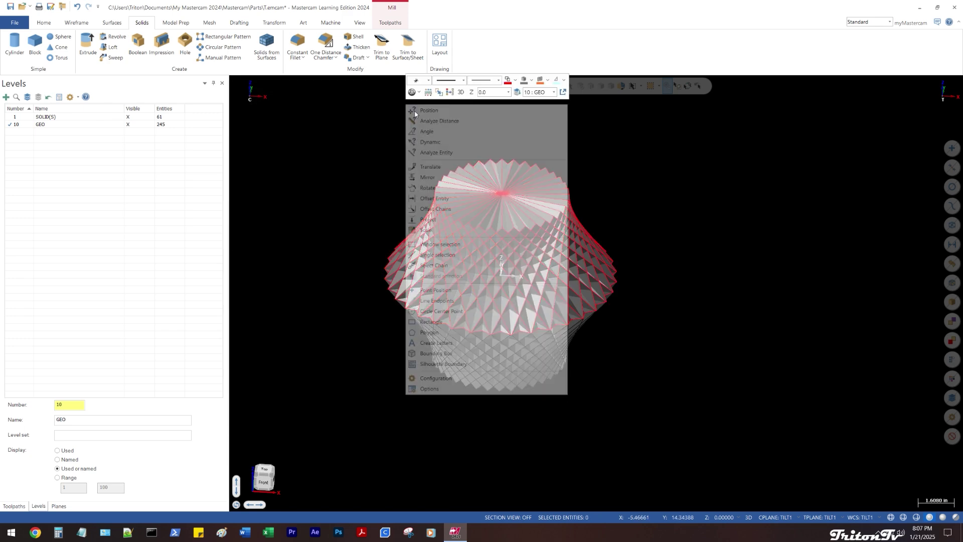
Make level 1, SOLID(S), the active level and hide the GEO level
click(18, 117)
click(128, 125)
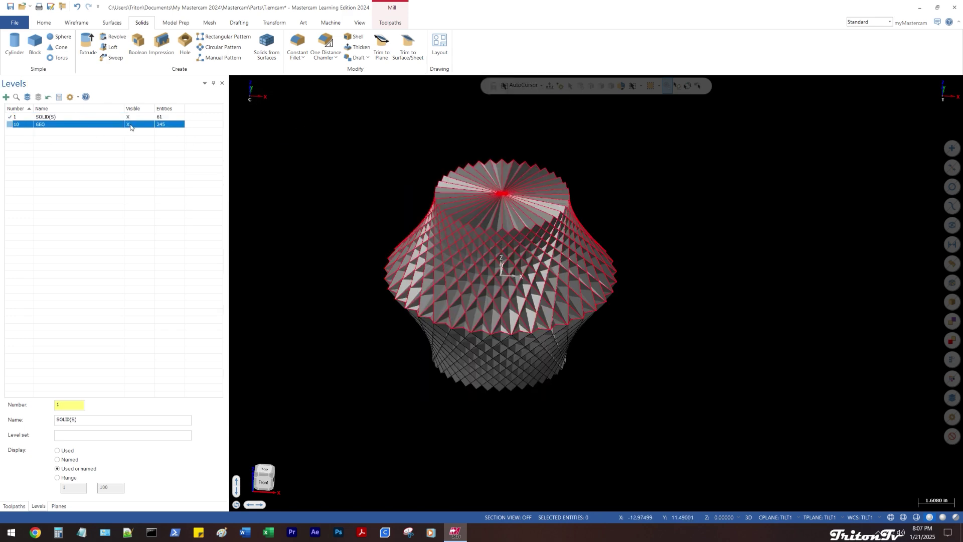
key(alt+2)
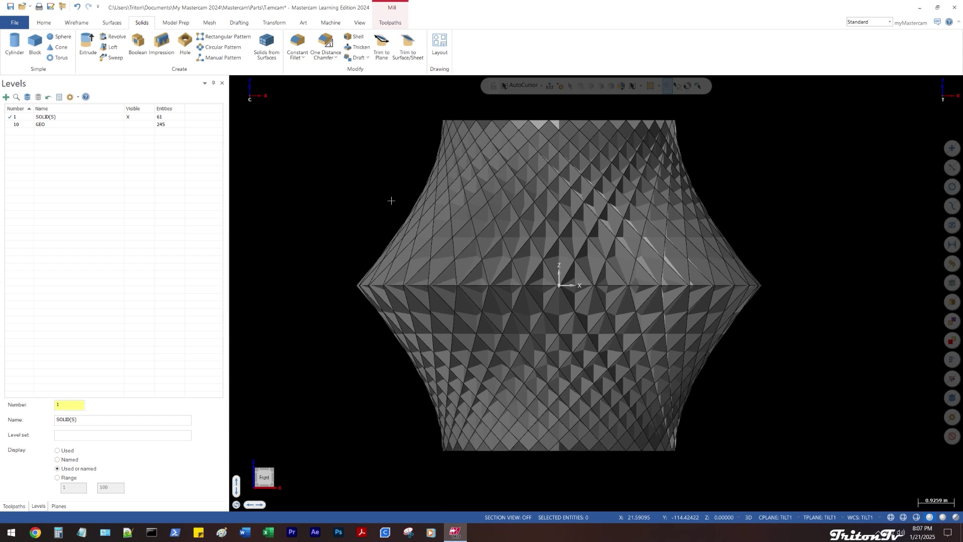
Examine the pattern of solids without wireframe, highlighting a single cube and the whole set from several angles
middle_drag(391, 200, 474, 271)
click(474, 272)
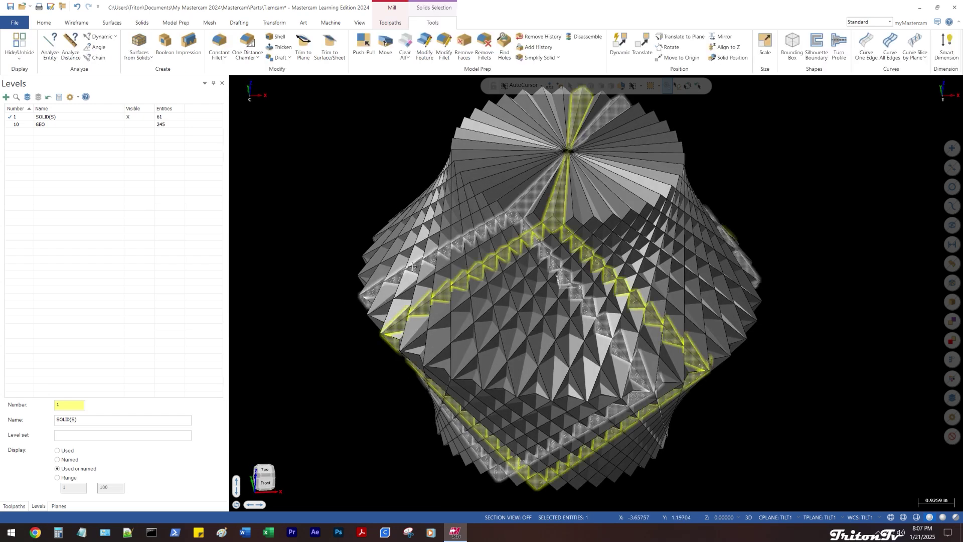
key(Escape)
key(alt+2)
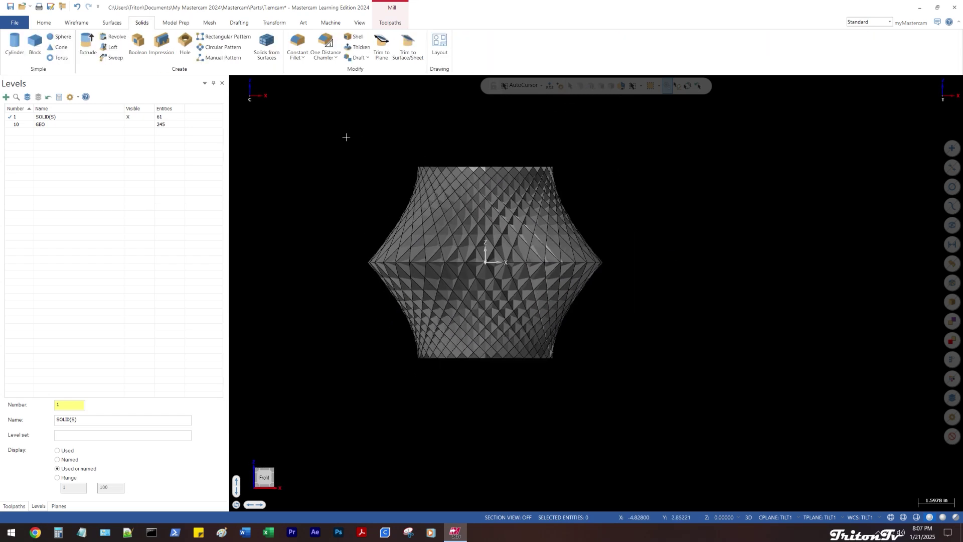
drag(346, 137, 666, 402)
middle_drag(667, 401, 334, 156)
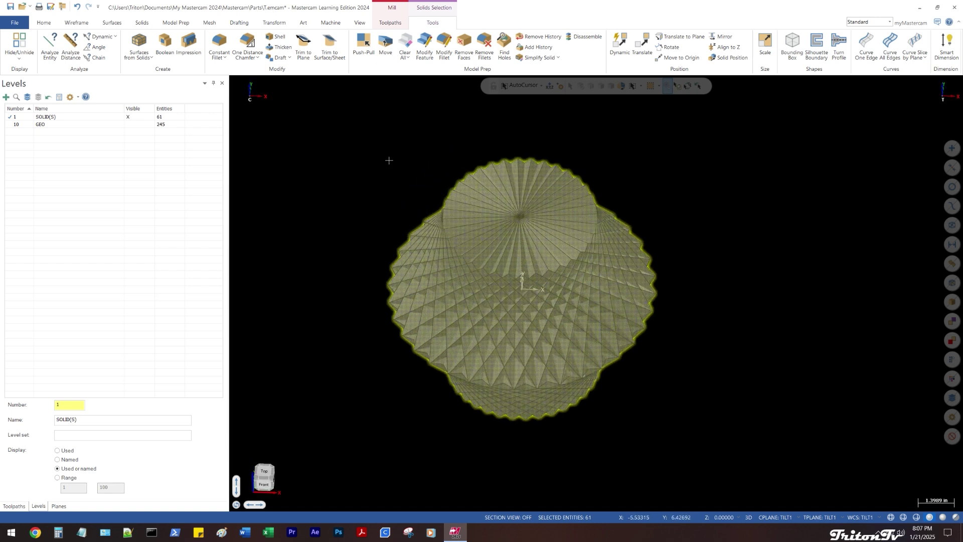
key(Escape)
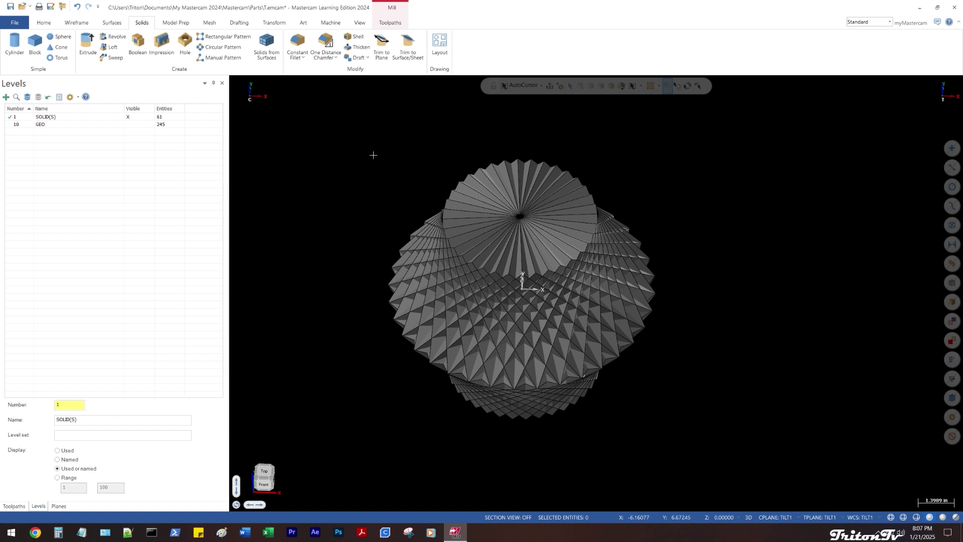
middle_drag(373, 155, 350, 116)
middle_drag(488, 188, 490, 209)
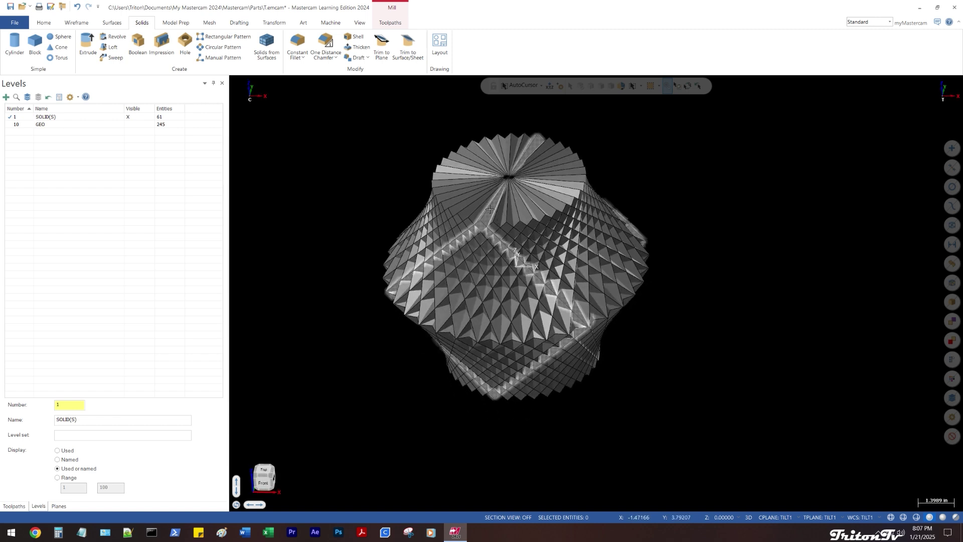
Isolate one of the rotated cubes to inspect its tilt, and bring back the full set of cubes
click(490, 209)
key(alt+e)
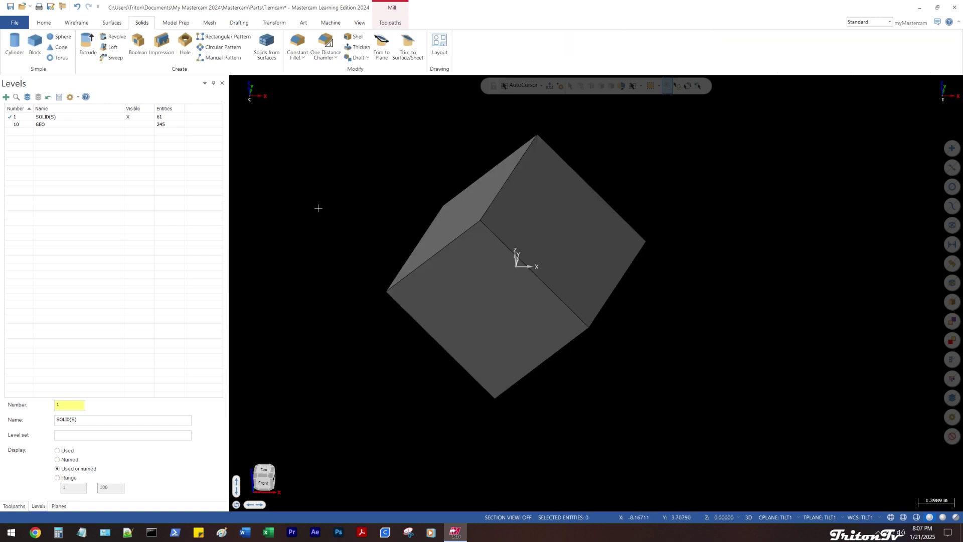
middle_drag(318, 208, 340, 200)
key(ctrl+y)
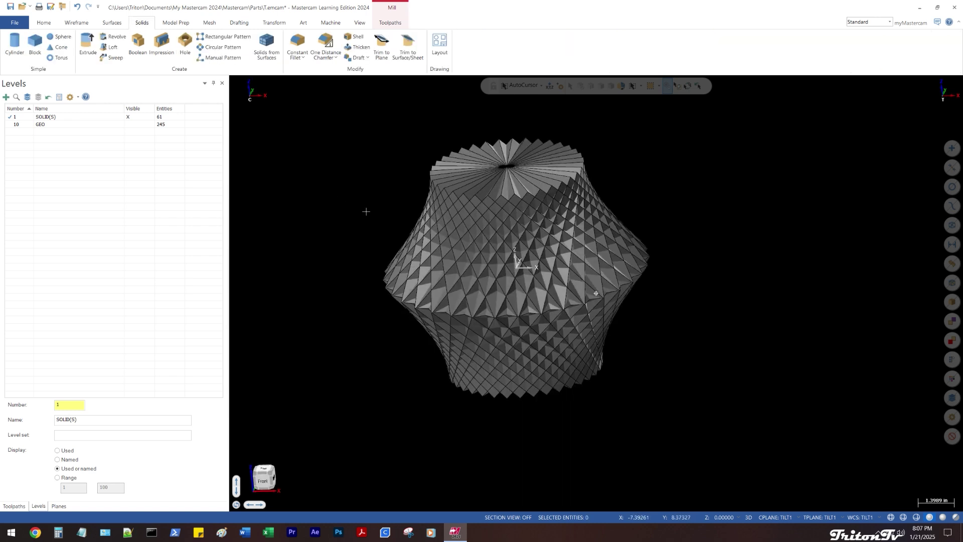
Isolate four of the rotated cubes and examine the faceted shape they form from above and the side
click(479, 213)
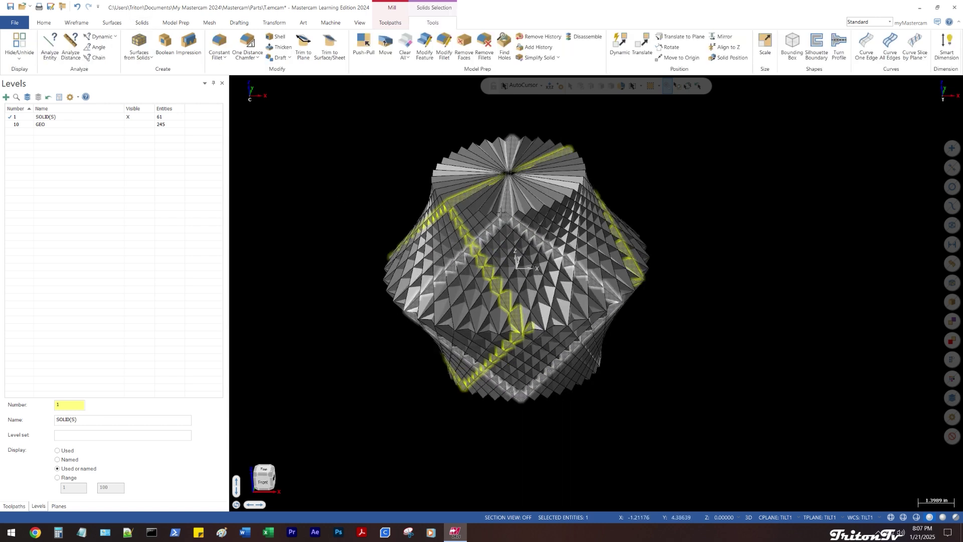
click(542, 194)
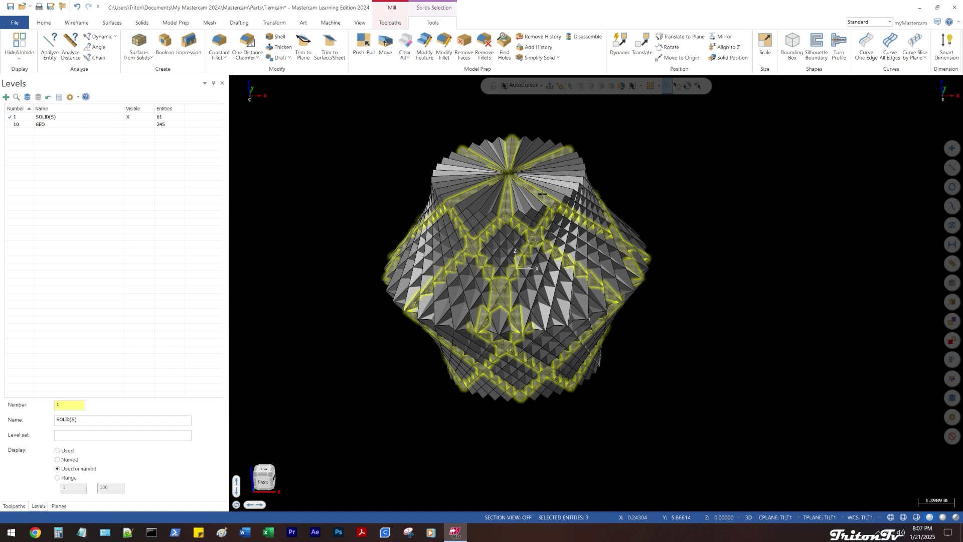
click(564, 179)
key(alt+e)
middle_drag(690, 165, 444, 261)
scroll(544, 250, up, 2)
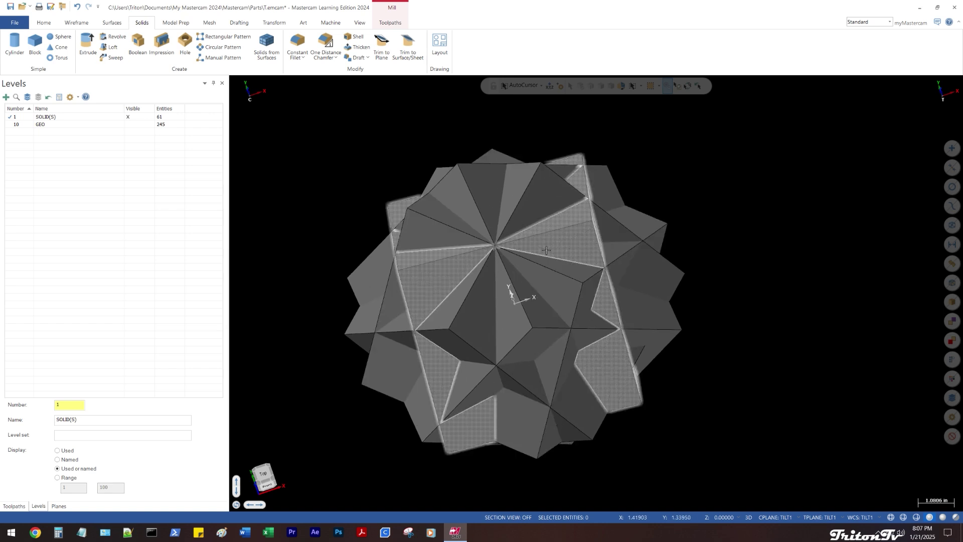
middle_drag(545, 250, 531, 172)
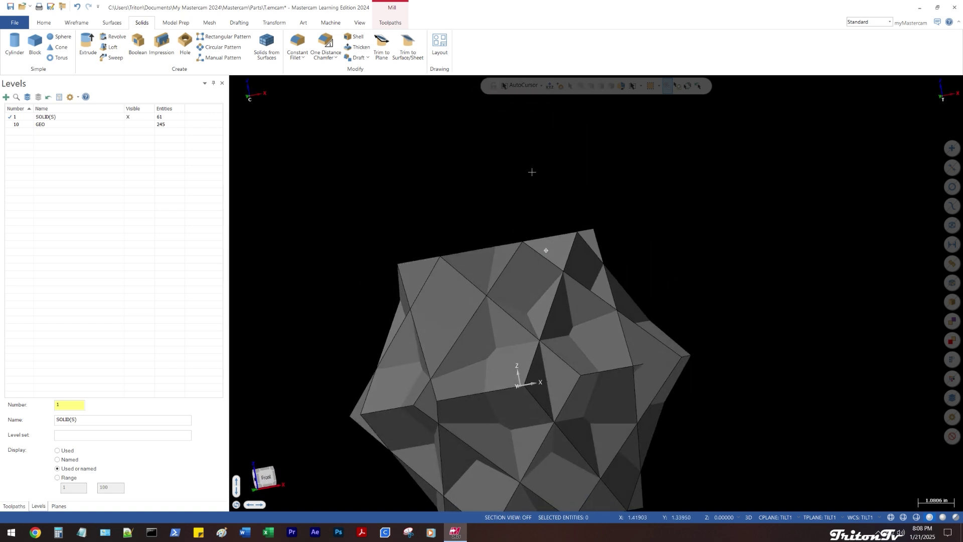
scroll(317, 199, down, 3)
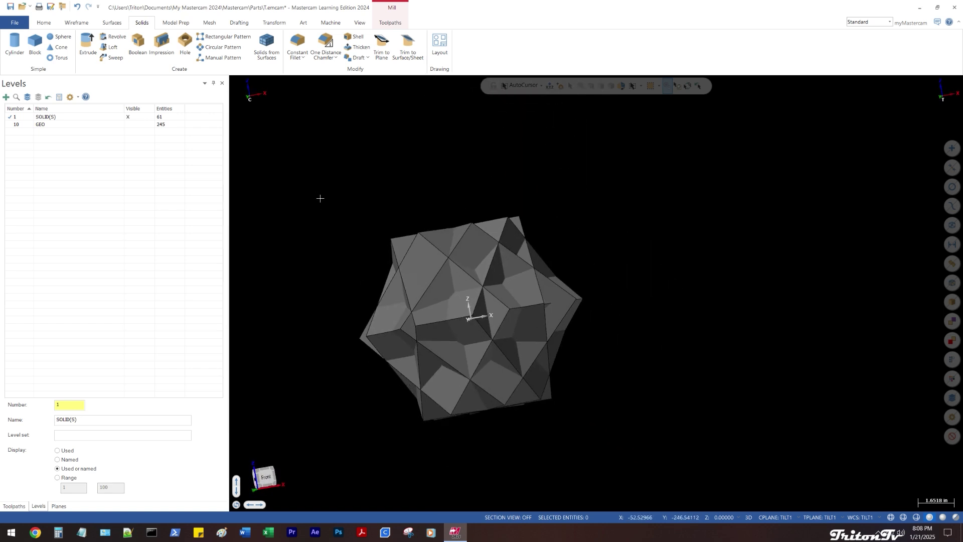
middle_drag(320, 198, 357, 293)
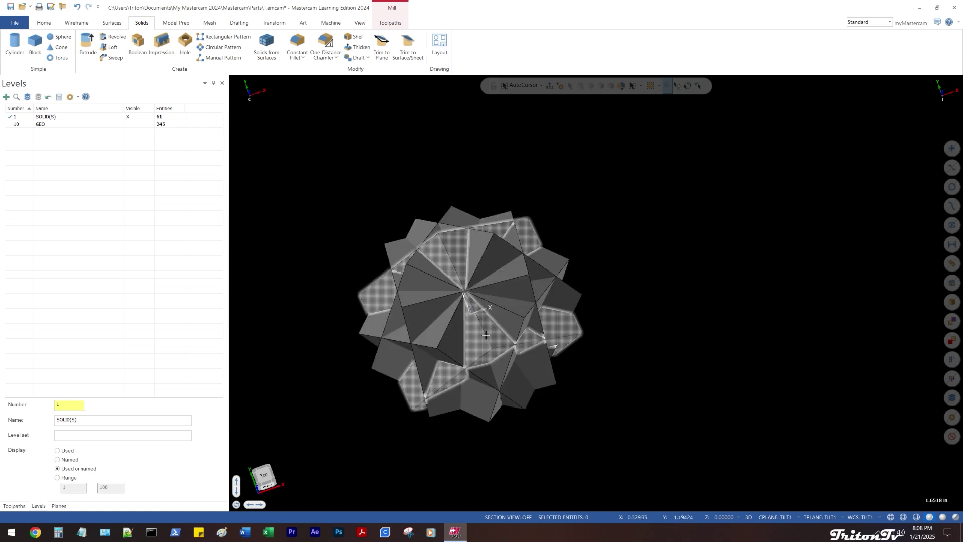
Select all visible cubes to check how many are isolated, and clear the selection
key(alt+2)
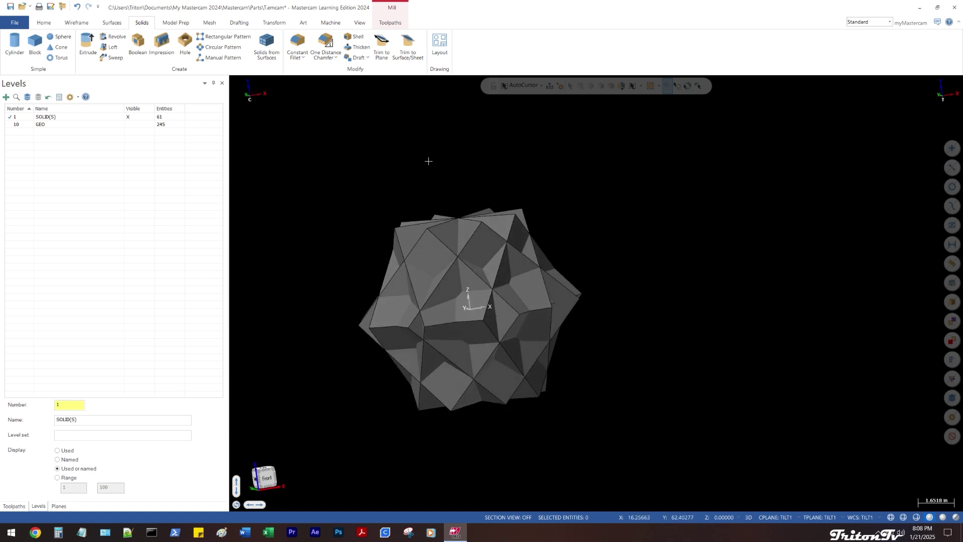
key(alt+z)
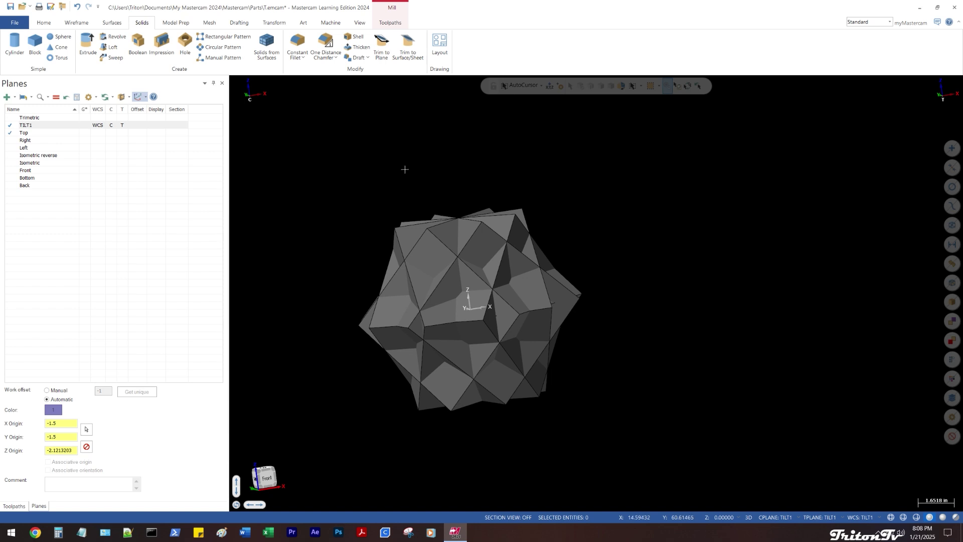
key(alt+z)
key(ctrl+a)
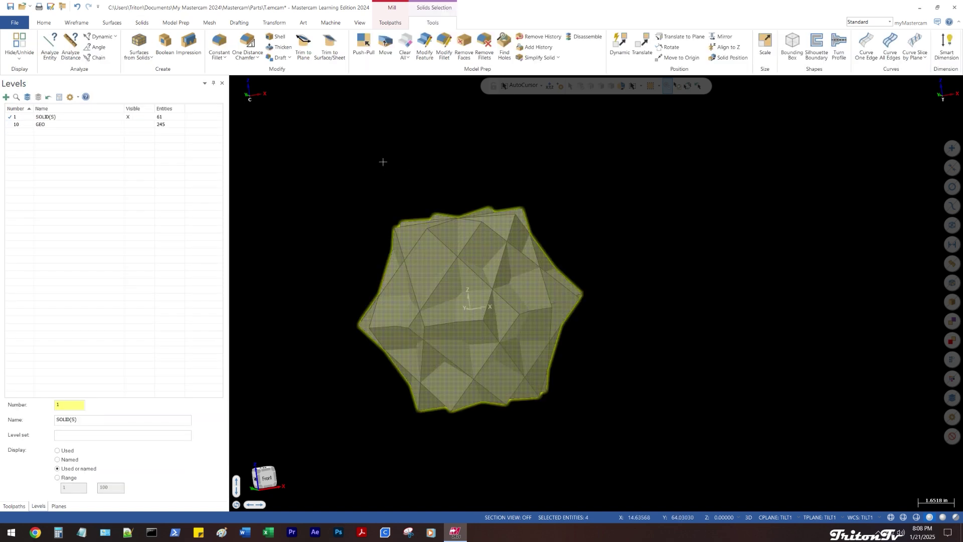
key(Escape)
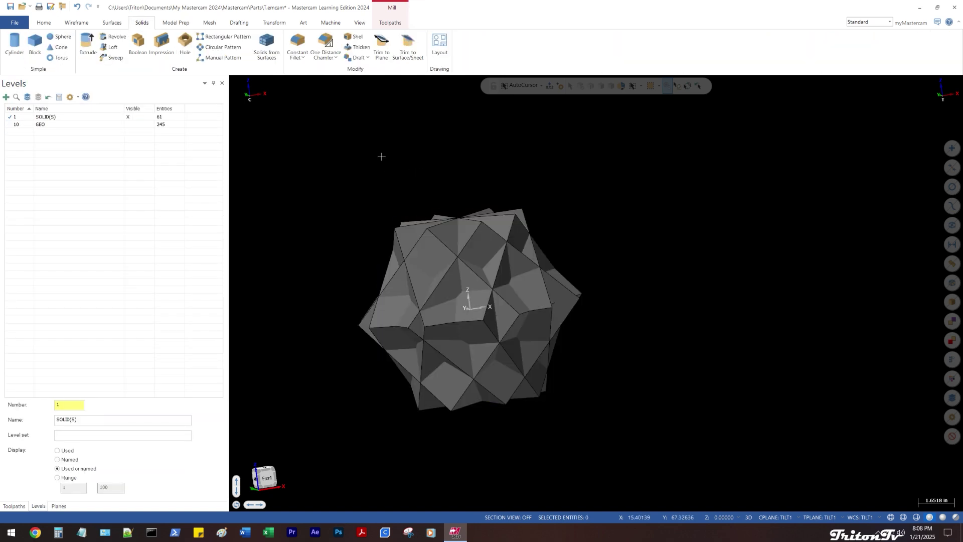
Undo the move of the red geometry to level GEO and the 60-instance rotation of the cube
key(ctrl+z)
key(ctrl+z)
click(485, 288)
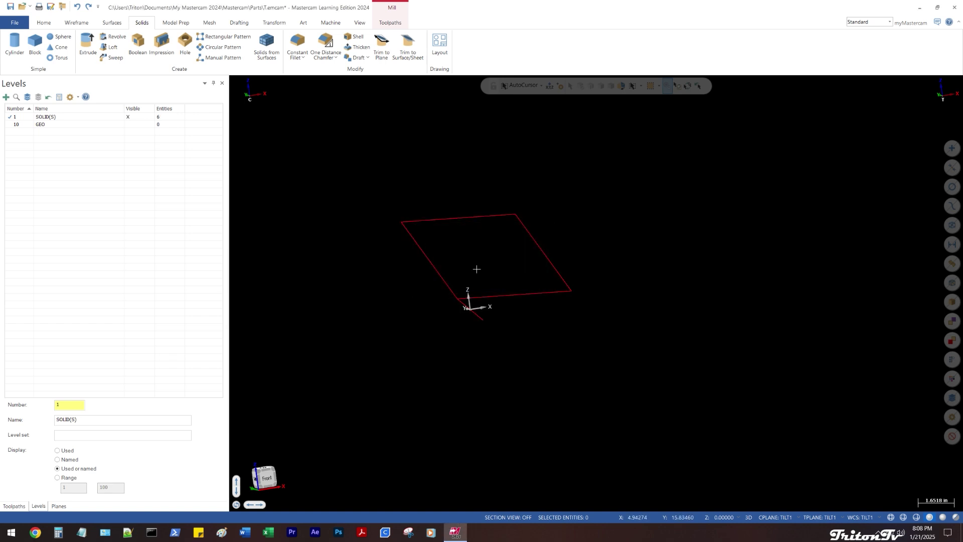
middle_drag(444, 175, 393, 228)
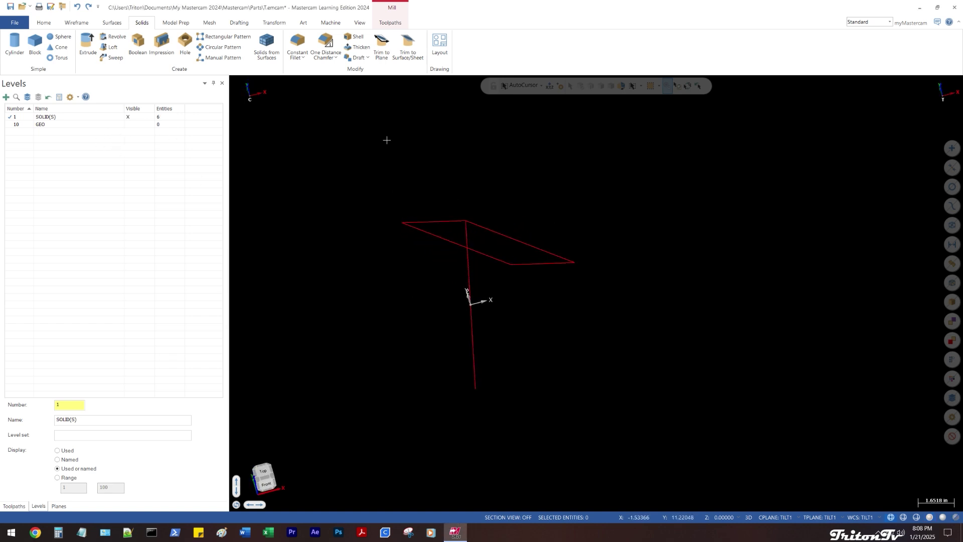
Bring back the shaded display of the cube on level SOLID(S), viewed at an angle
key(alt+1)
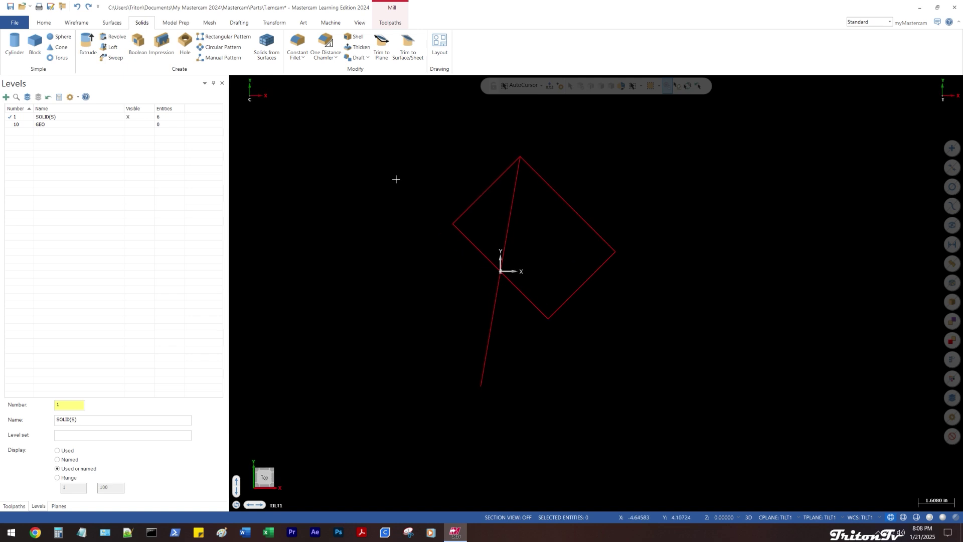
middle_drag(400, 189, 468, 184)
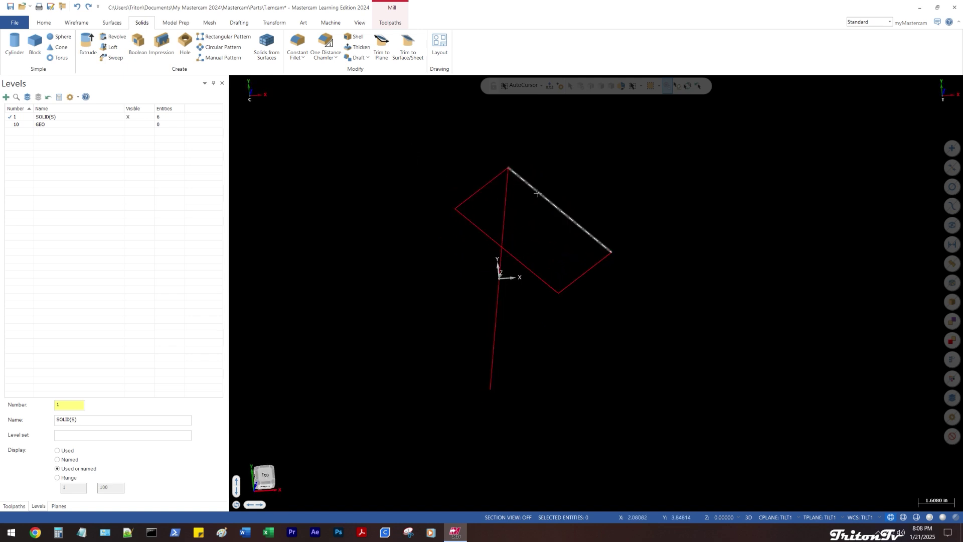
key(alt+Left)
key(alt+Left)
key(alt+Left)
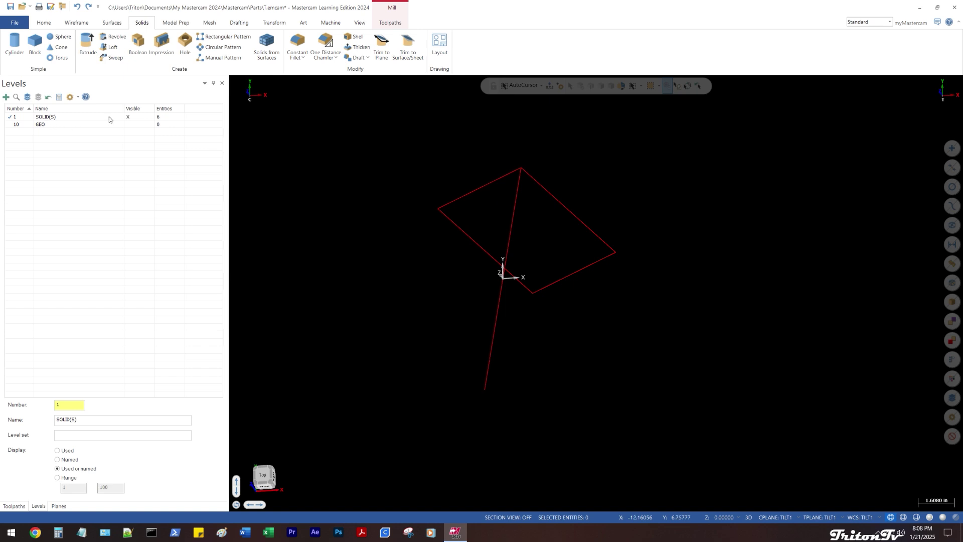
click(130, 117)
click(130, 117)
key(alt+s)
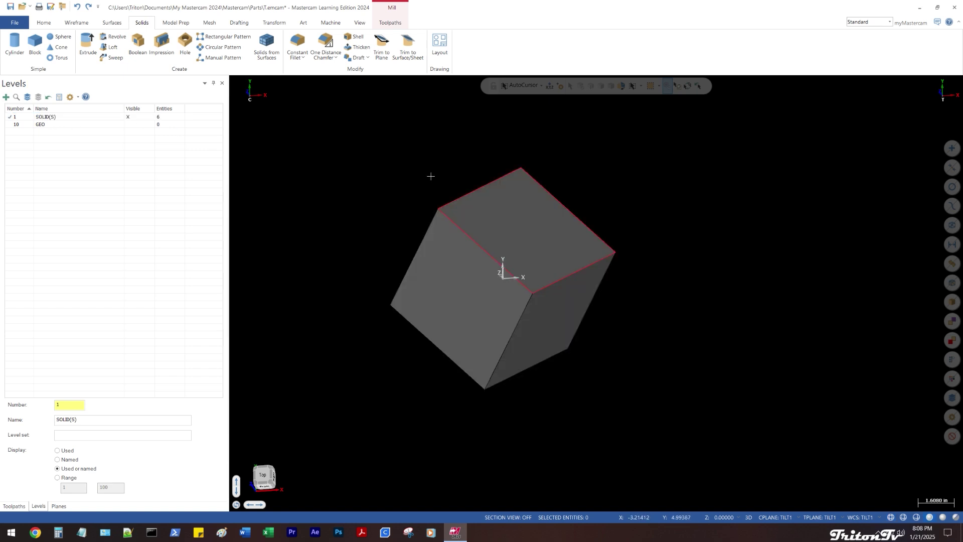
middle_drag(431, 176, 331, 180)
right_click(398, 175)
click(435, 164)
key(alt+1)
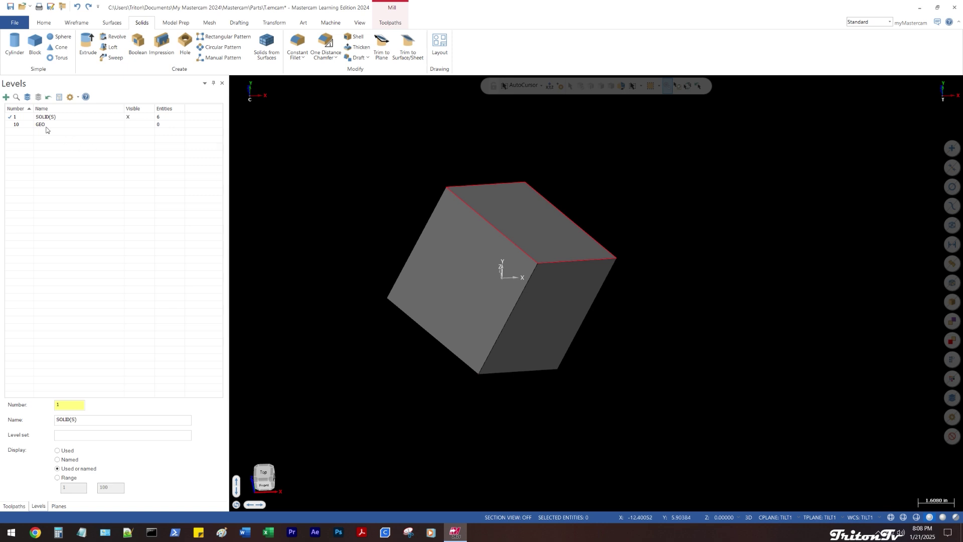
Move the four red lines around the cube's face to level 10 GEO, and hide that level
click(486, 184)
click(466, 203)
click(564, 214)
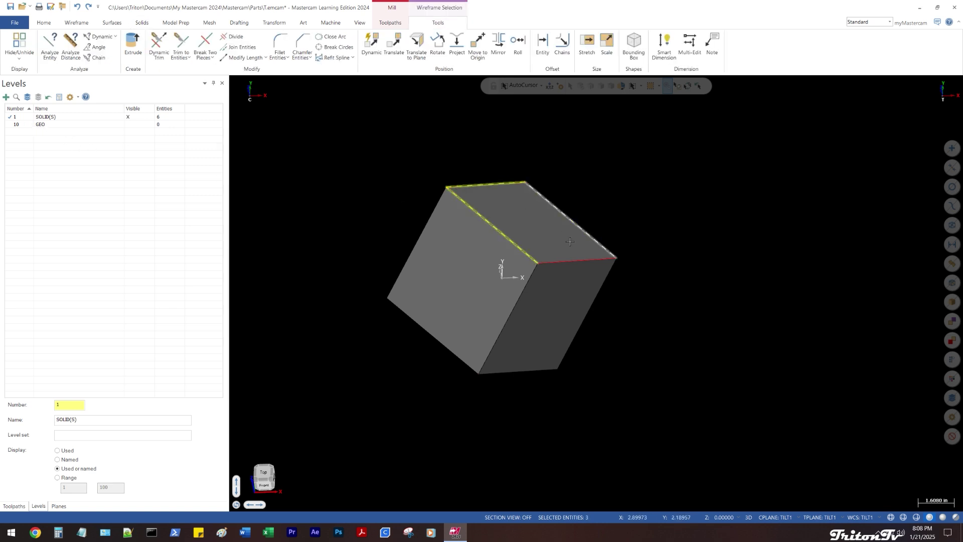
click(577, 261)
right_click(606, 193)
click(727, 152)
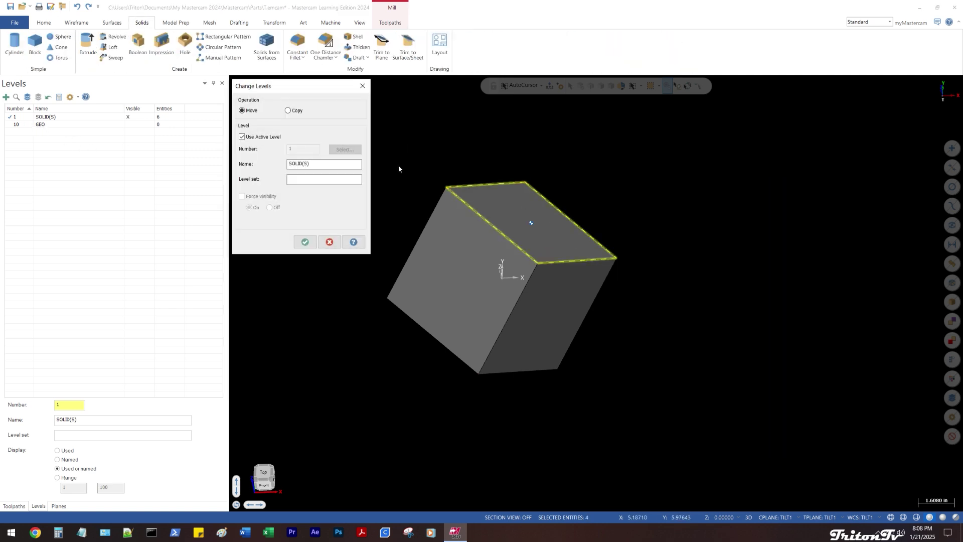
click(241, 137)
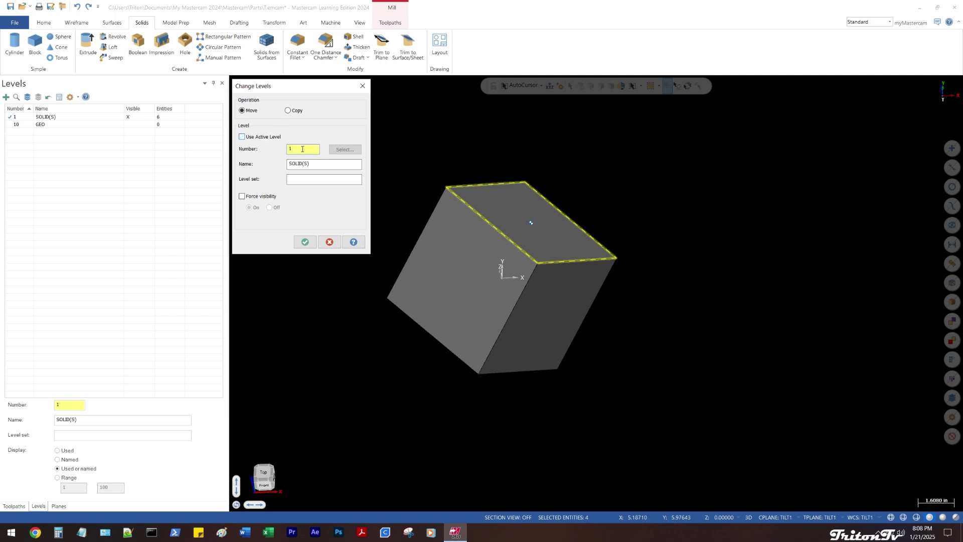
click(345, 149)
click(74, 132)
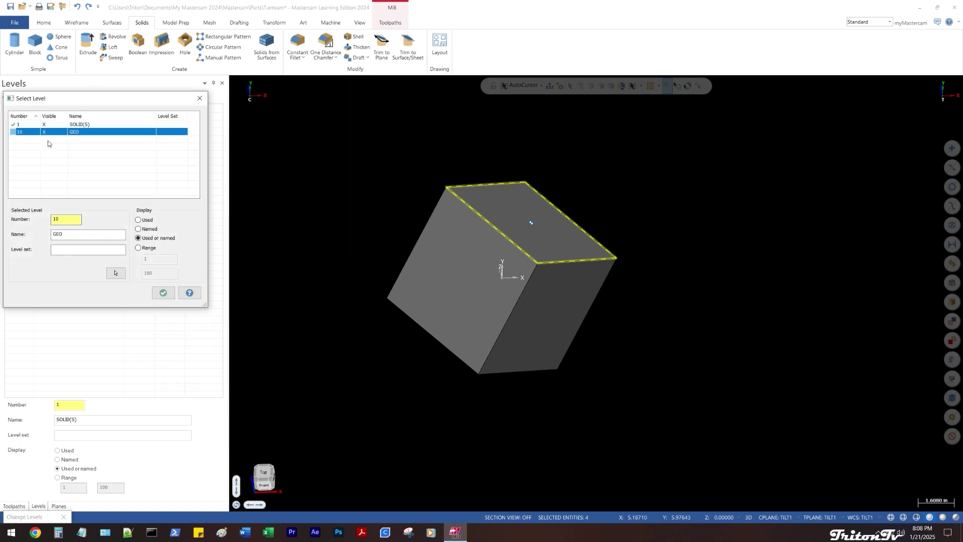
click(163, 293)
click(305, 242)
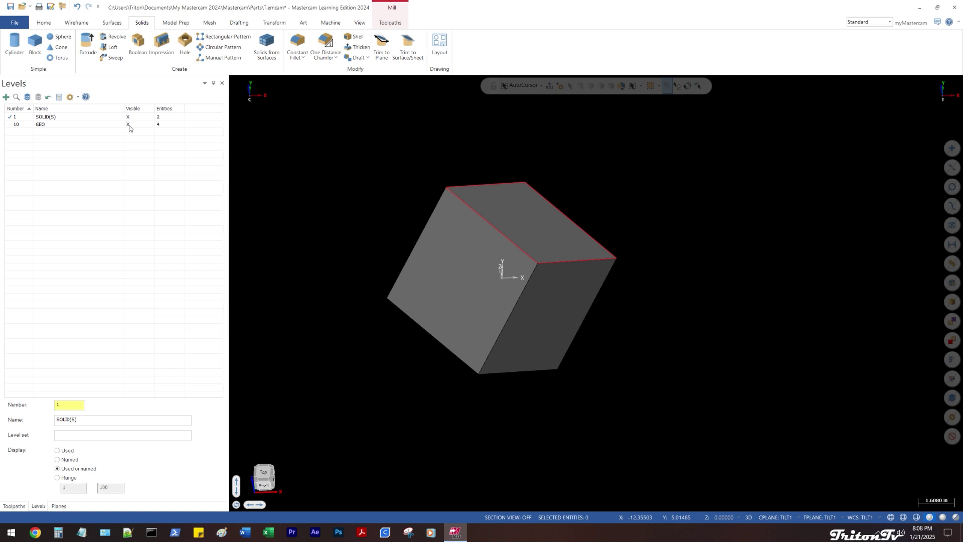
click(130, 125)
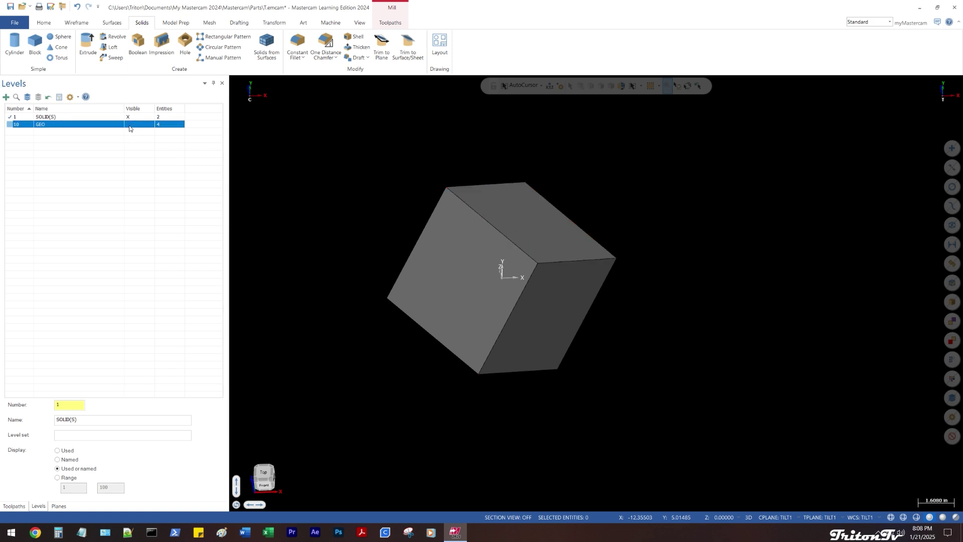
Set up a Rotate of the cube with the Join method, 5 instances and 72 degrees between them
click(442, 228)
right_click(394, 162)
click(322, 217)
key(Escape)
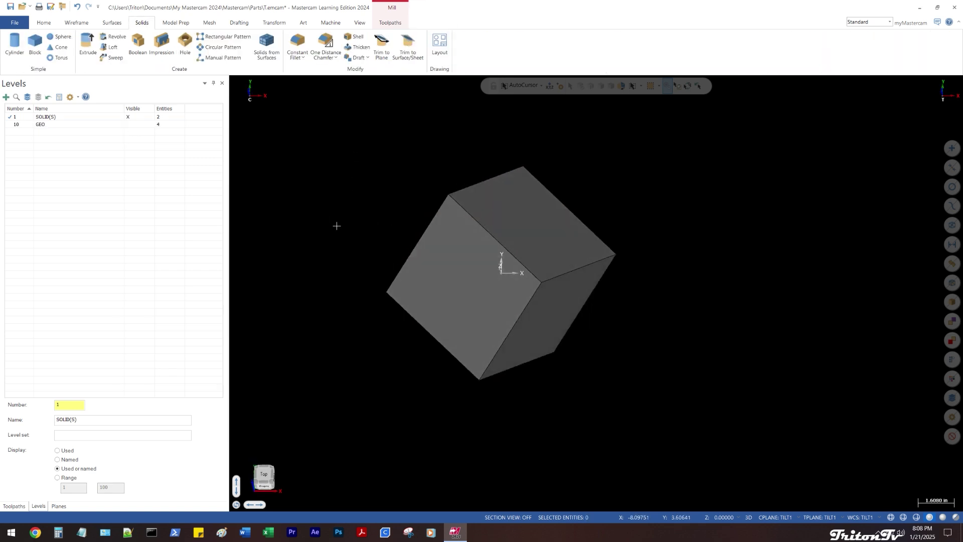
click(456, 264)
right_click(446, 262)
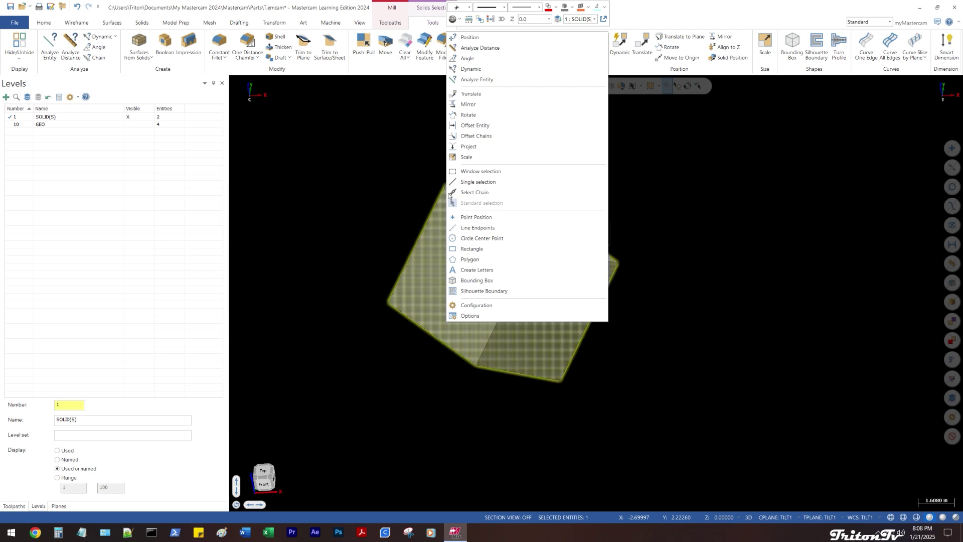
click(468, 115)
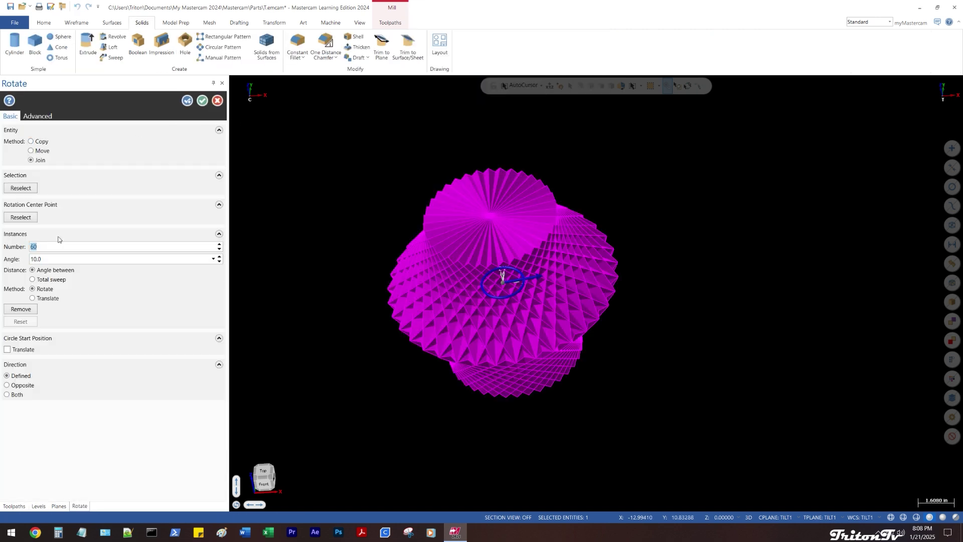
text(5)
key(Tab)
text(72)
key(Tab)
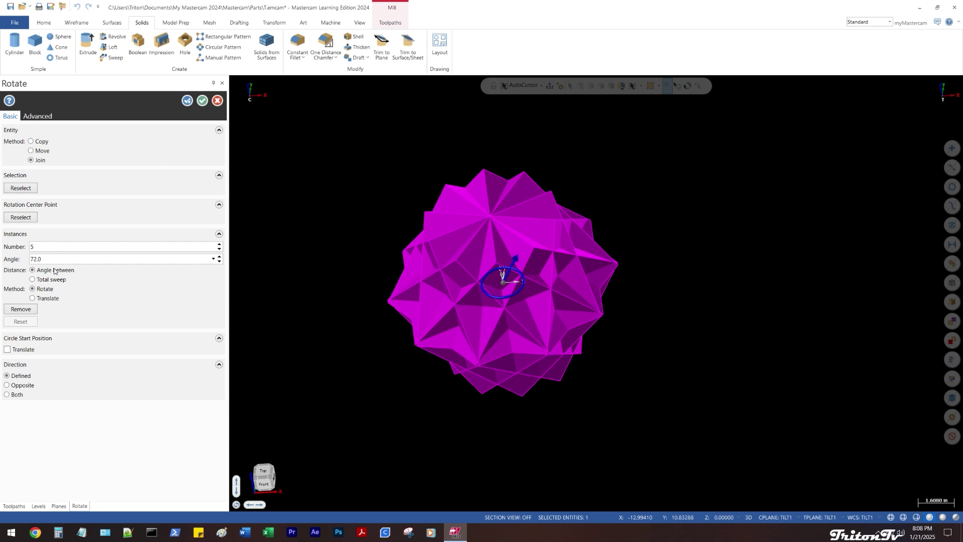
Switch to Calculator and compute 360/8, and return to the rotation preview
click(58, 532)
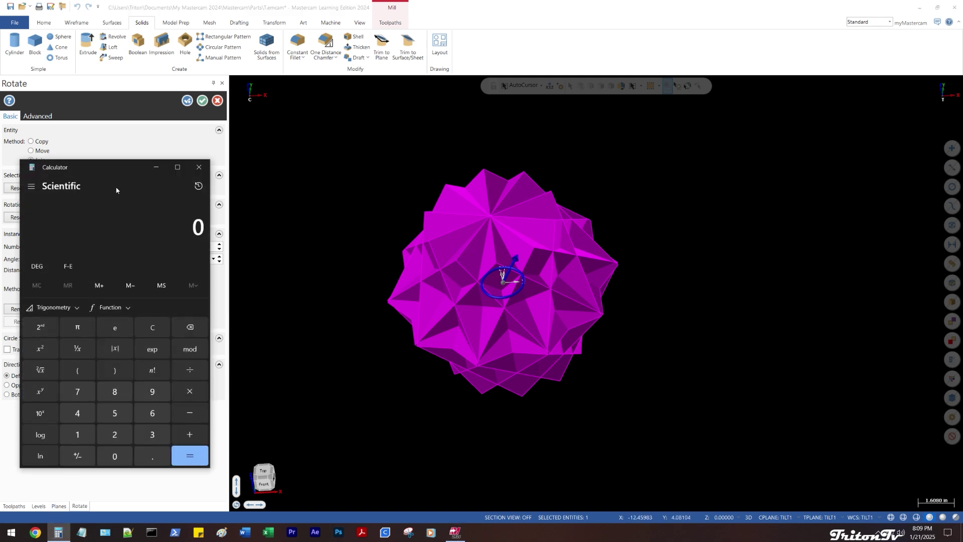
drag(113, 168, 226, 155)
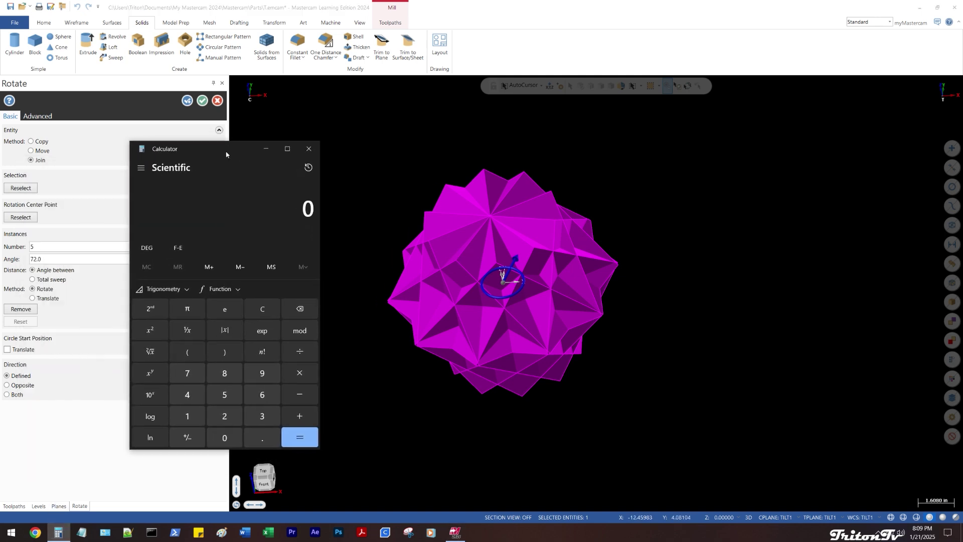
text(360/8)
key(Return)
click(309, 148)
middle_drag(363, 155, 328, 154)
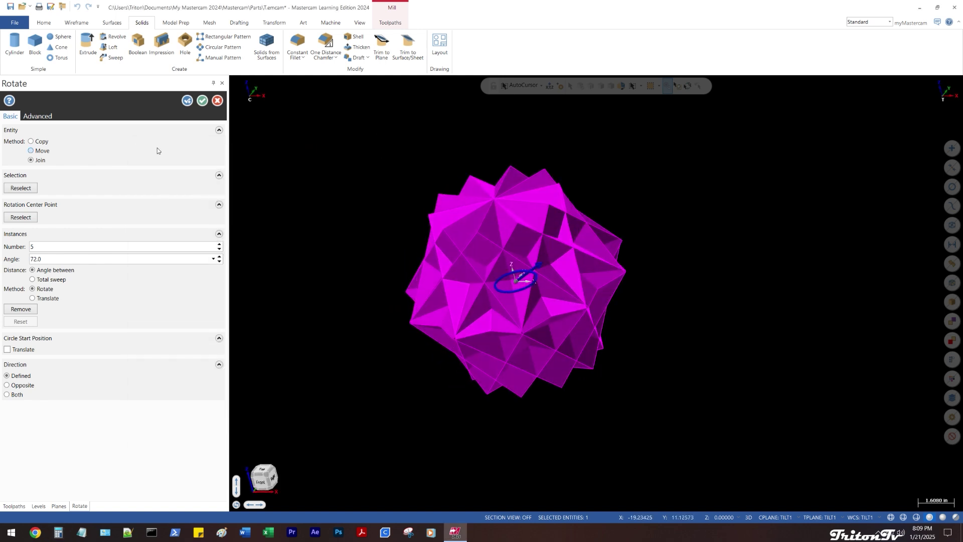
Apply the rotation of the cube and clear the colors of the resulting copies
click(202, 100)
right_click(352, 140)
click(397, 128)
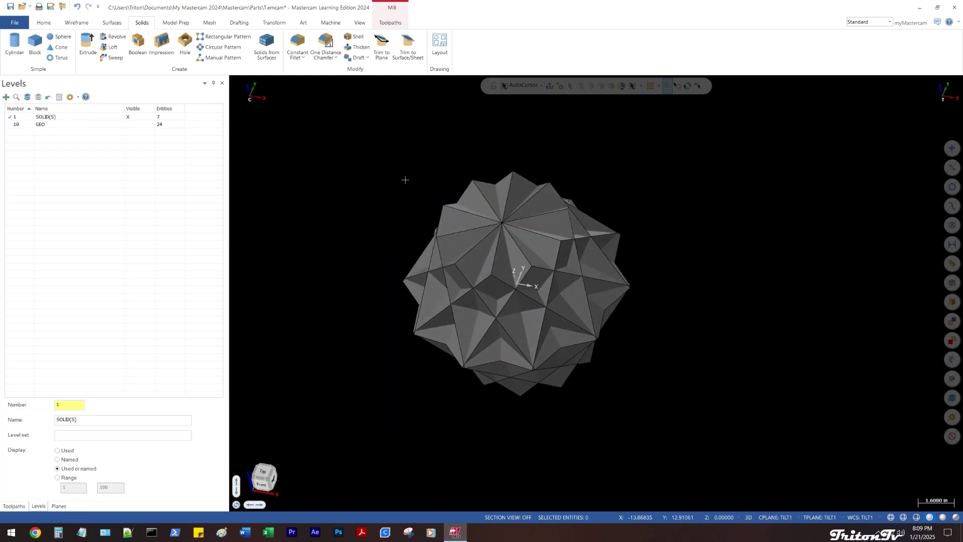
Examine the faceted shape from several sides in shaded, wireframe and translucent display
mouse_move(405, 179)
middle_down()
mouse_move(423, 172)
mouse_move(468, 208)
middle_up()
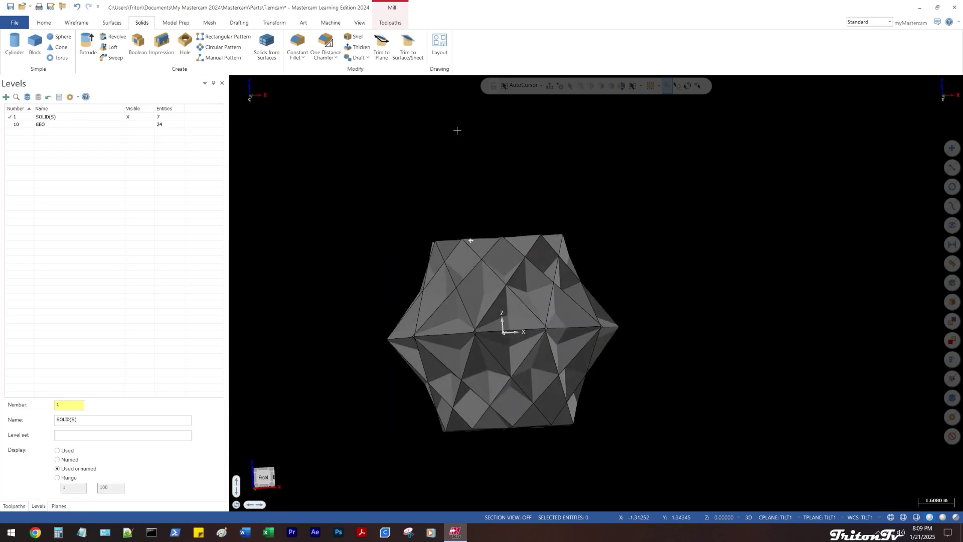
middle_drag(457, 130, 453, 172)
middle_drag(482, 224, 462, 144)
scroll(394, 183, up, 1)
scroll(463, 196, up, 1)
key(alt+s)
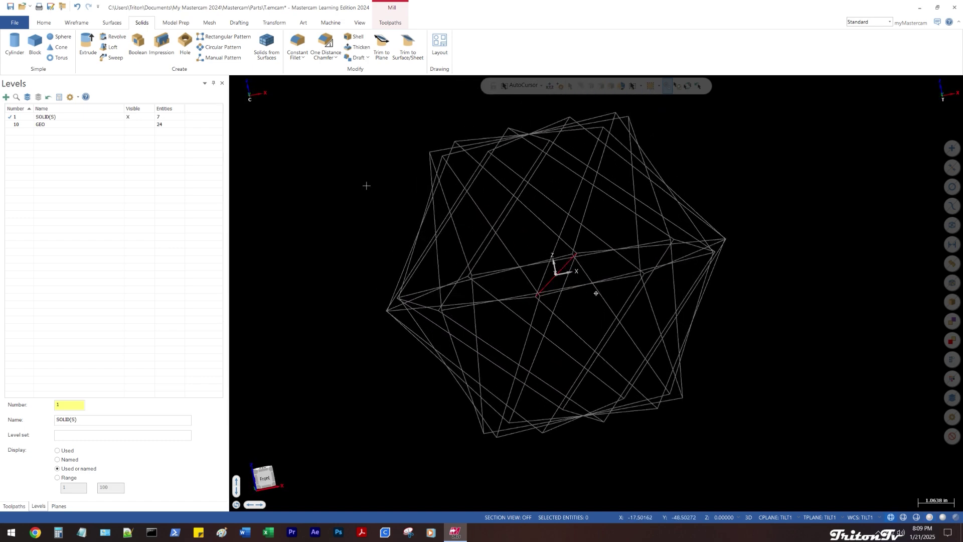
middle_drag(408, 175, 395, 192)
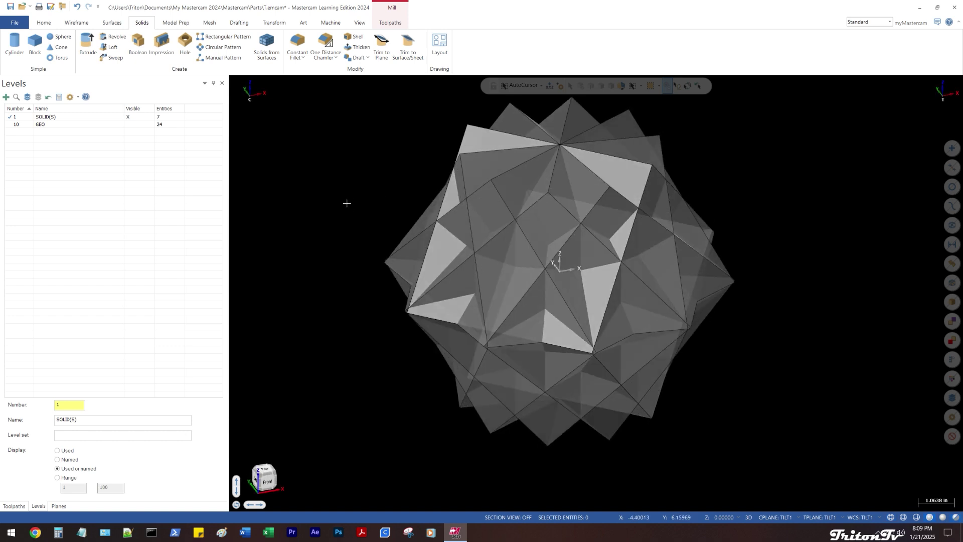
Show level GEO and examine the red squares on the rotated cubes from above
click(132, 123)
mouse_move(371, 150)
middle_down()
mouse_move(411, 161)
mouse_move(435, 196)
mouse_move(436, 273)
mouse_move(444, 173)
mouse_move(376, 163)
middle_up()
key(alt+1)
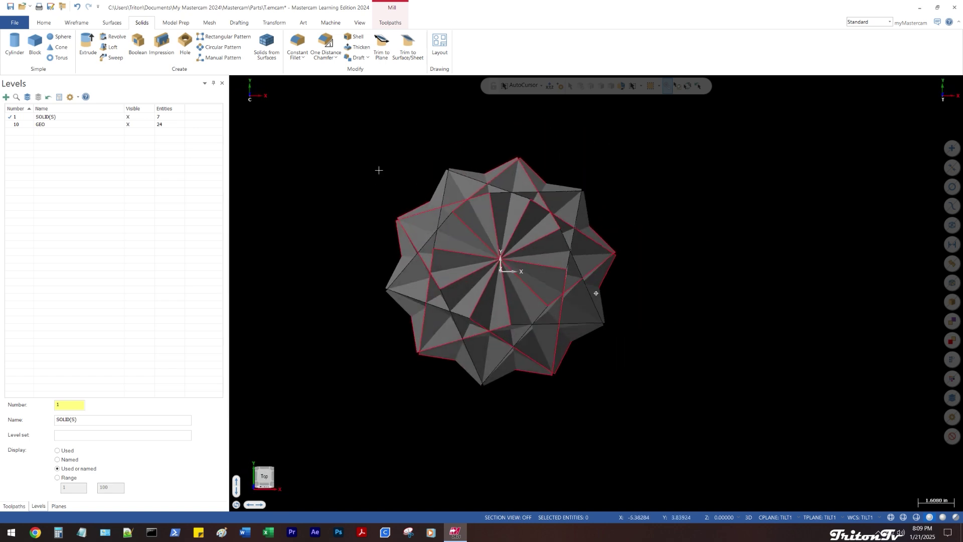
key(alt+1)
middle_drag(346, 175, 345, 151)
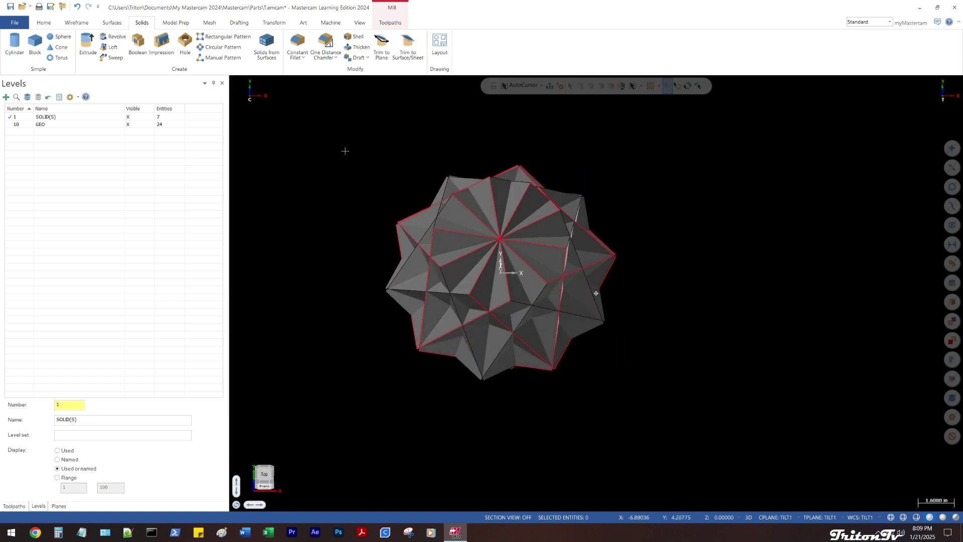
scroll(458, 248, up, 2)
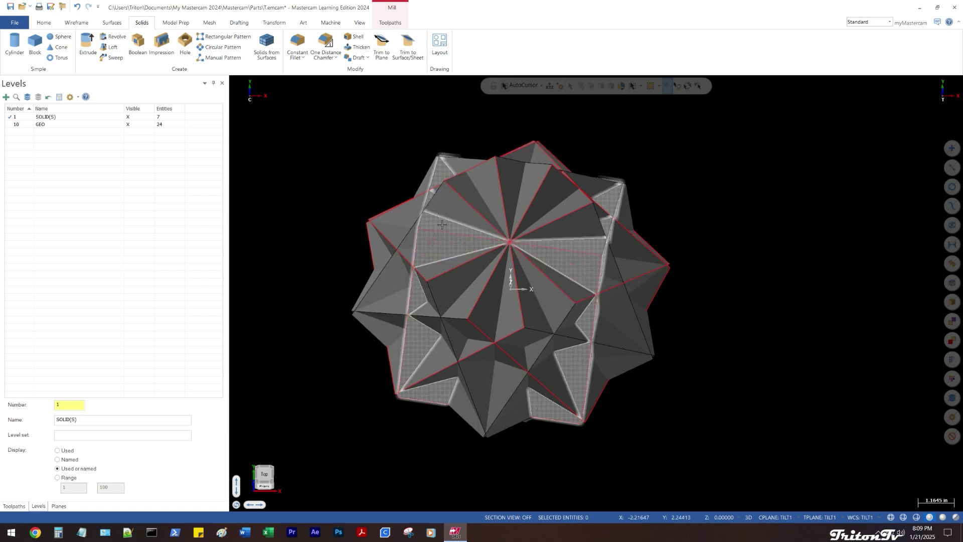
Isolate one of the rotated cubes and hide level GEO
click(516, 279)
middle_drag(516, 280, 550, 187)
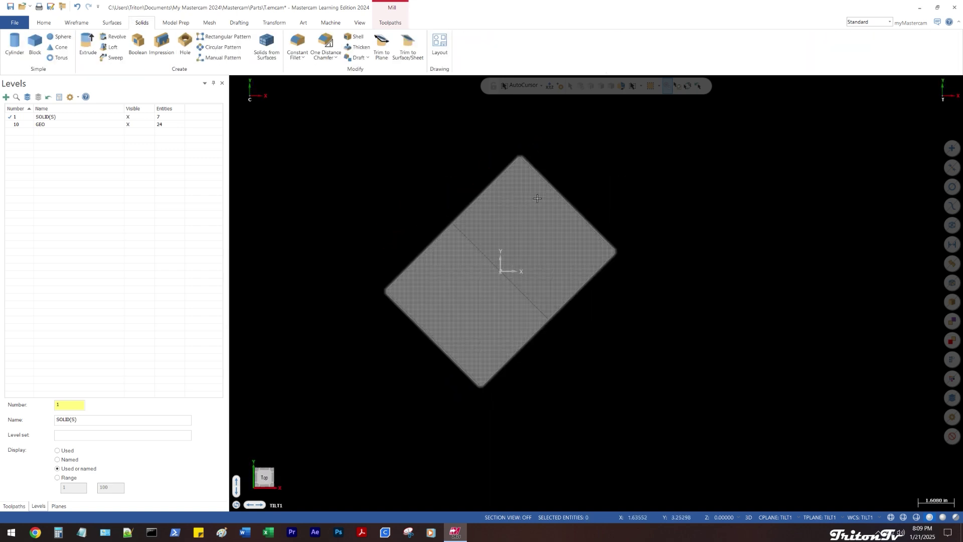
middle_drag(436, 223, 369, 191)
click(128, 125)
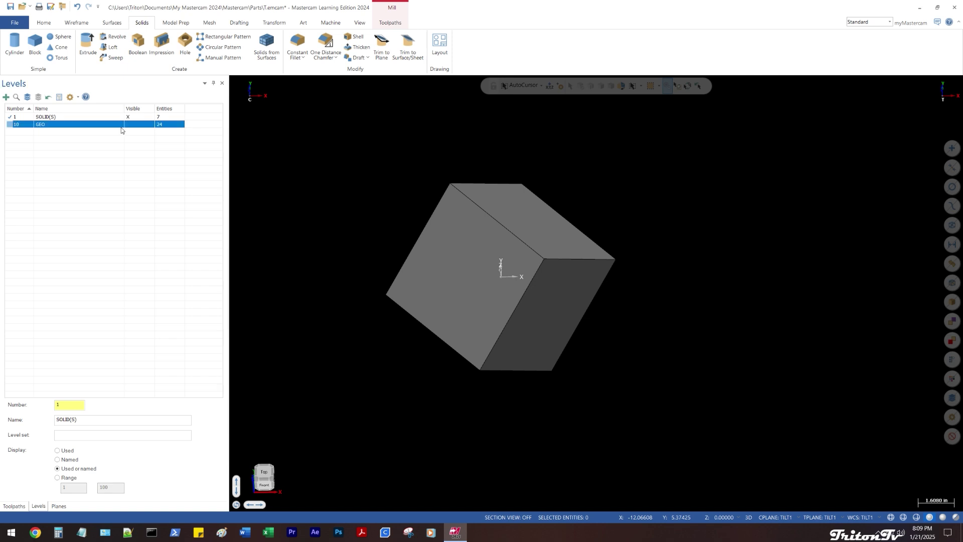
Show level GEO again and isolate the cube together with the four red lines around its face
click(448, 268)
middle_drag(447, 268, 508, 249)
click(508, 249)
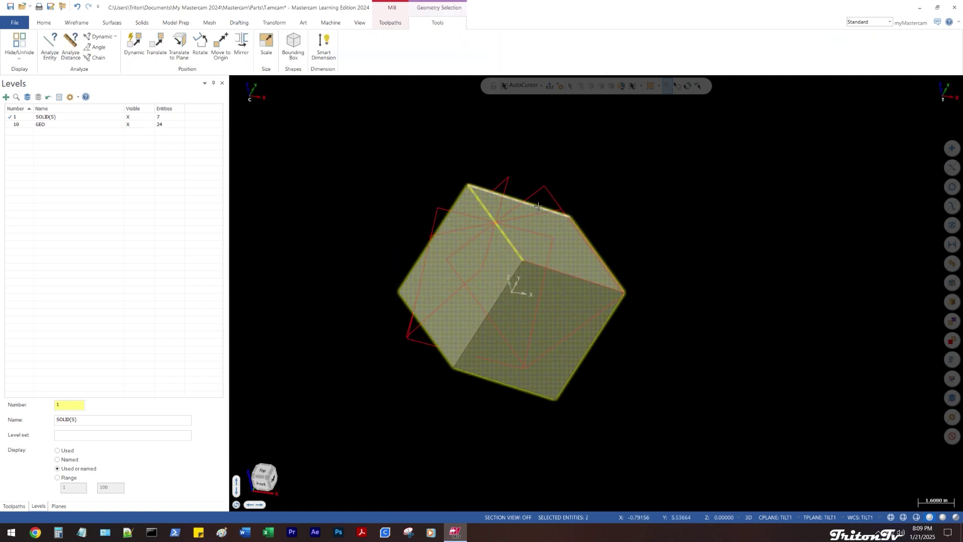
click(586, 279)
middle_drag(599, 249, 603, 240)
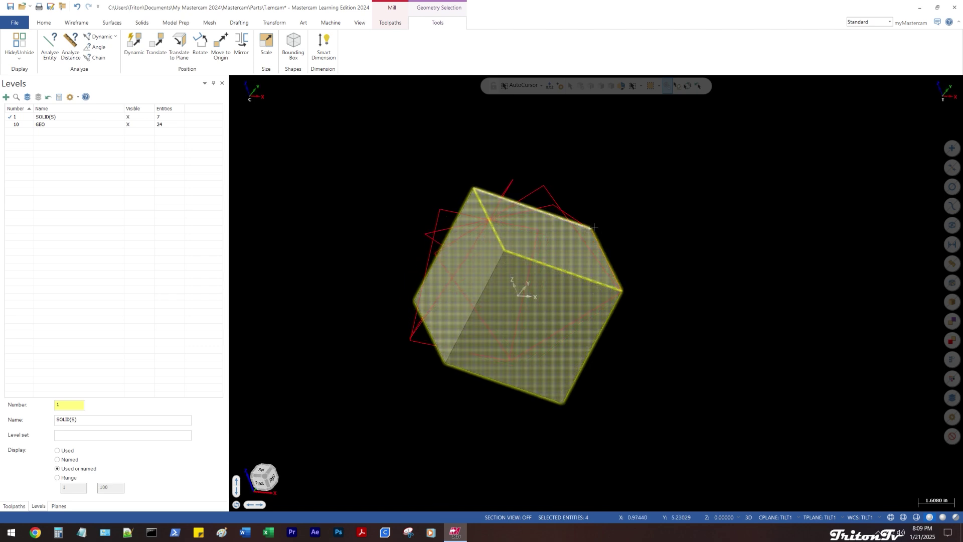
key(alt+e)
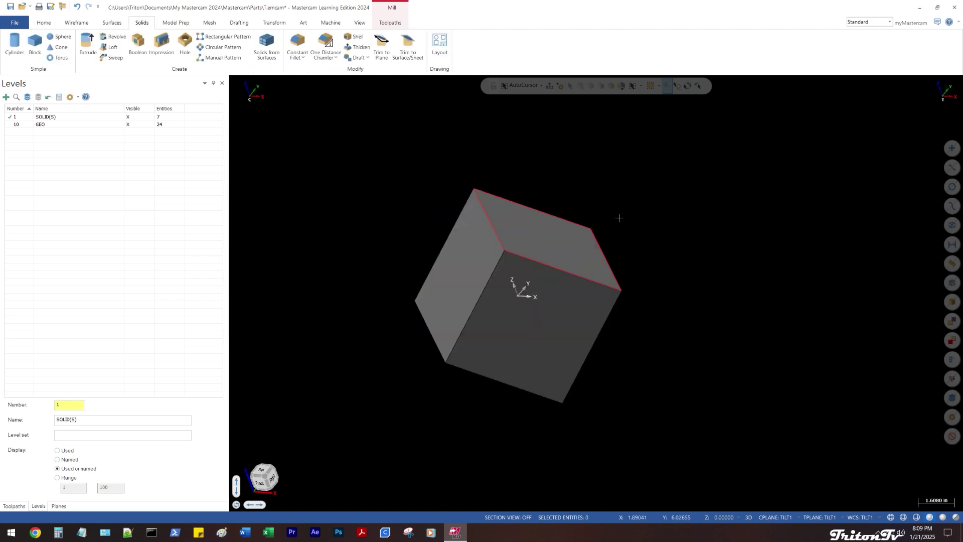
key(alt+1)
mouse_move(570, 219)
middle_down()
mouse_move(554, 176)
mouse_move(548, 182)
middle_up()
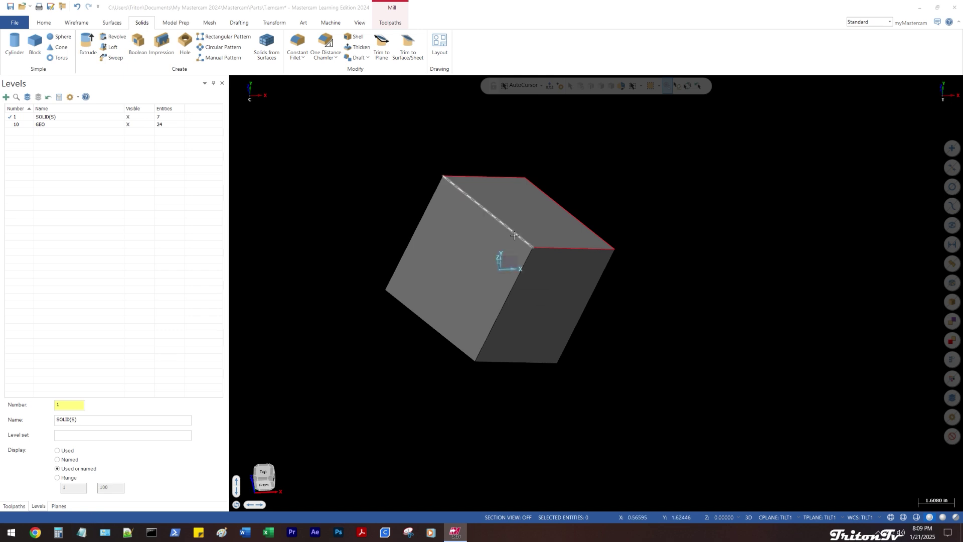
Write "ALT+E = HIDE/UNHIDE" and "TEMPORARY LEVEL" in a Notepad note, and discard the note
click(80, 533)
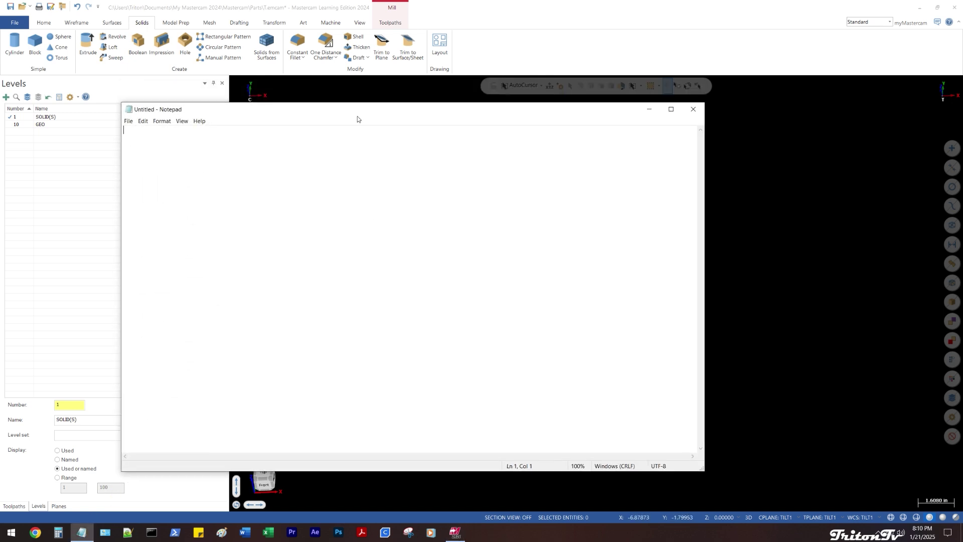
text(ALT+E = HIDE/UNHIDE)
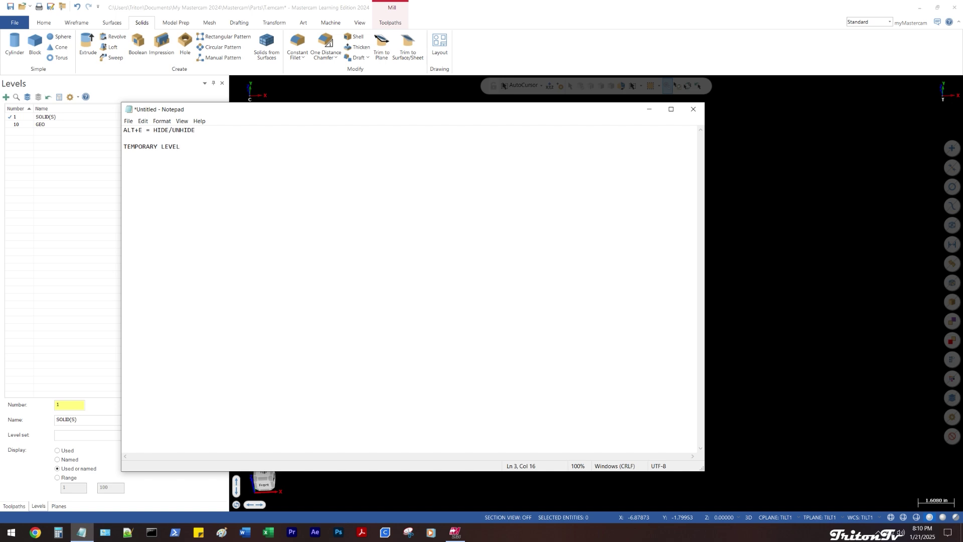
key(ctrl+a)
key(Delete)
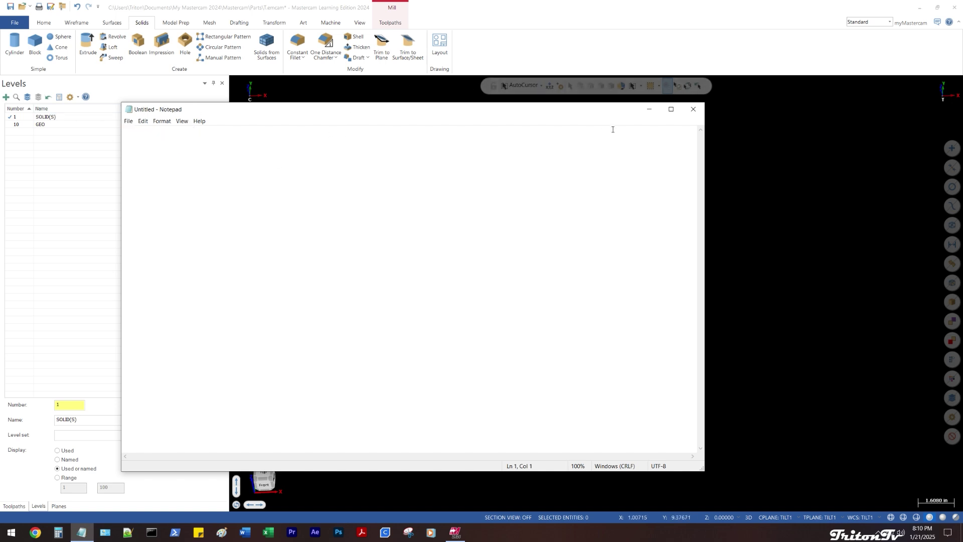
click(693, 109)
Close the empty Notepad window and return to the isolated cube in Mastercam
click(81, 532)
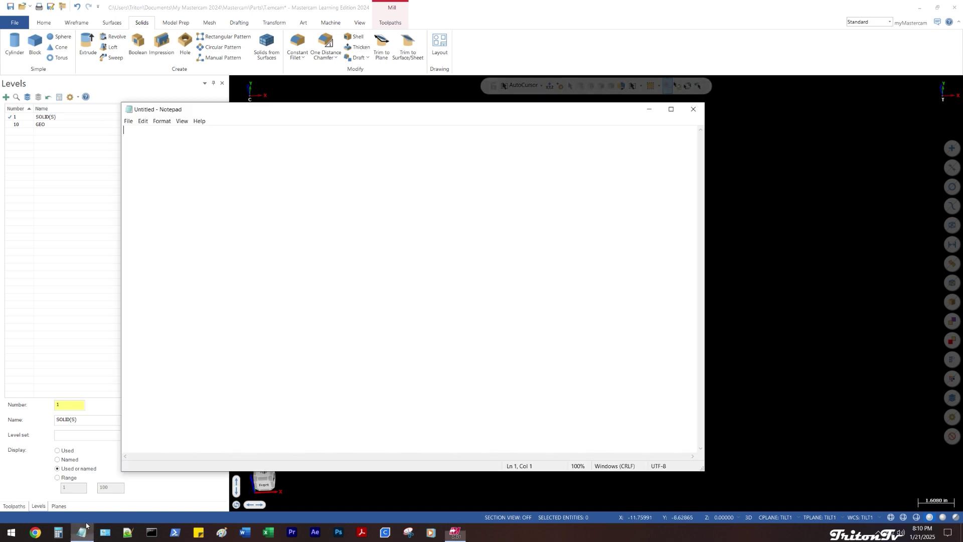
click(694, 107)
middle_drag(665, 126, 649, 204)
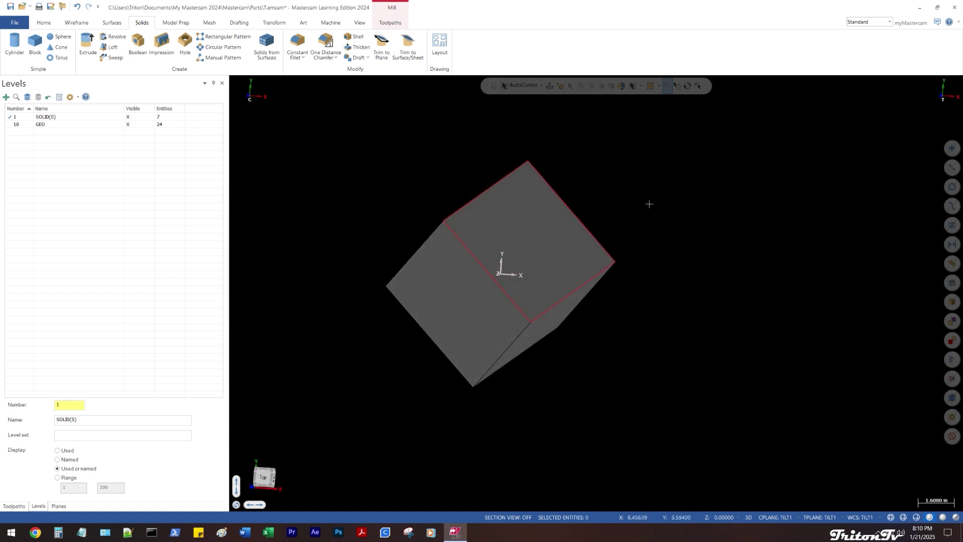
middle_drag(561, 222, 499, 272)
Select one red line on the cube's face, unhide the remaining entities and isolate only that line
click(445, 211)
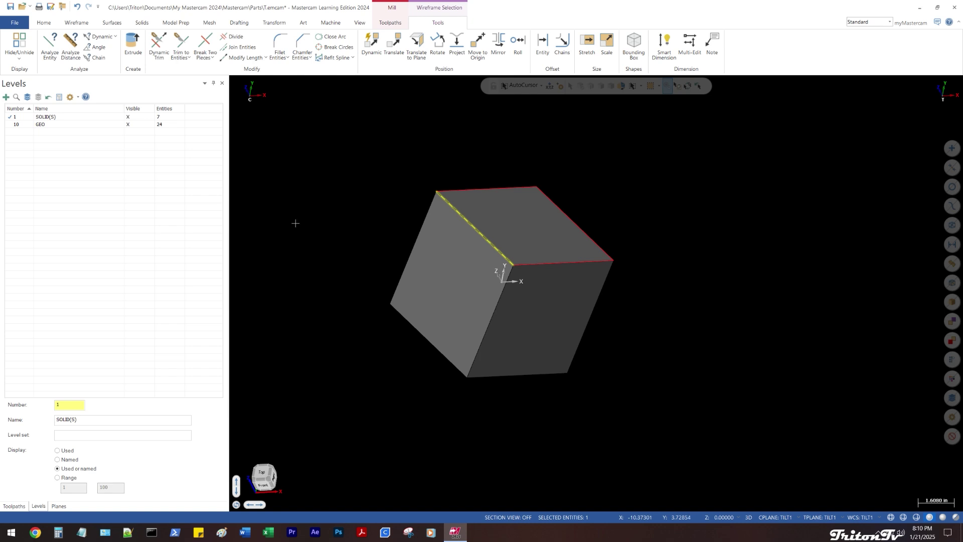
key(alt+e)
middle_drag(356, 202, 368, 207)
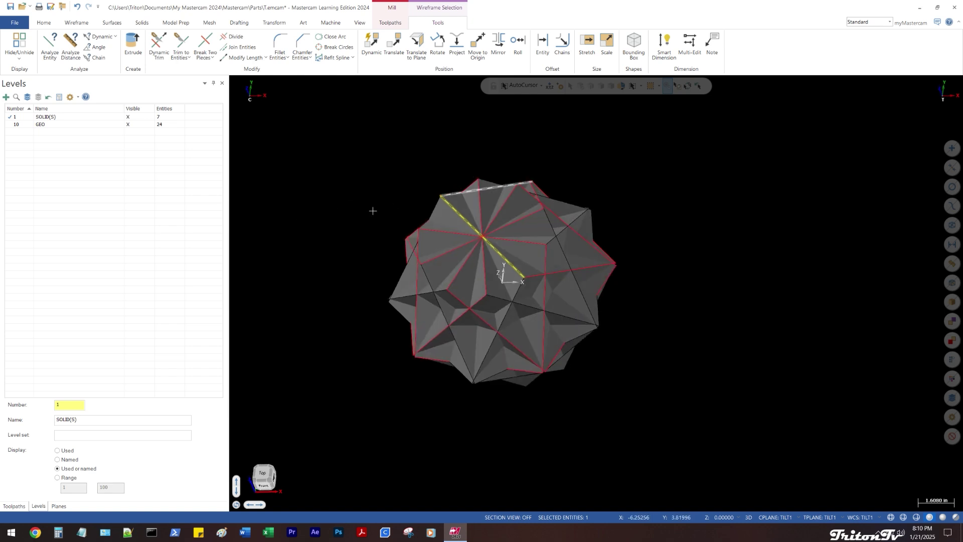
key(alt+e)
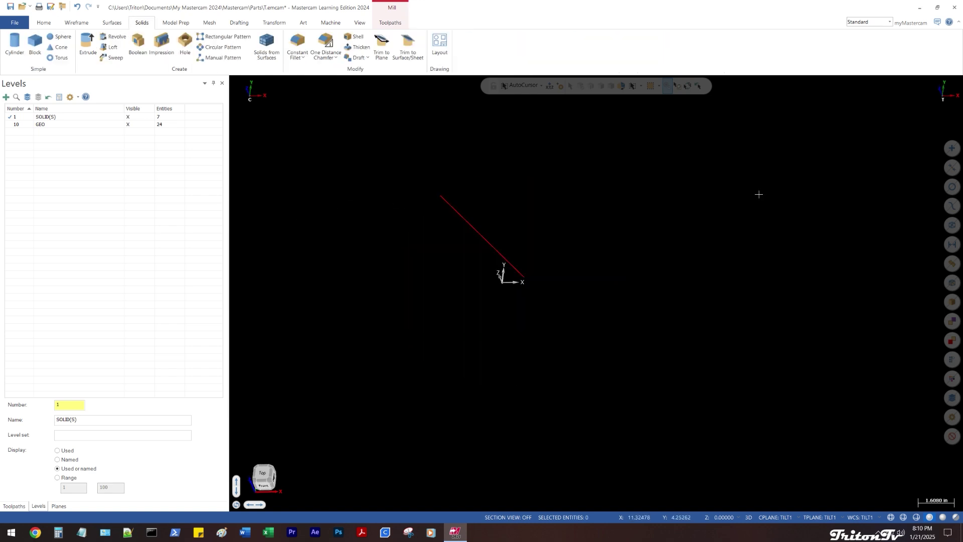
View the isolated line from the TILT1 top view and unhide all the other entities
key(alt+1)
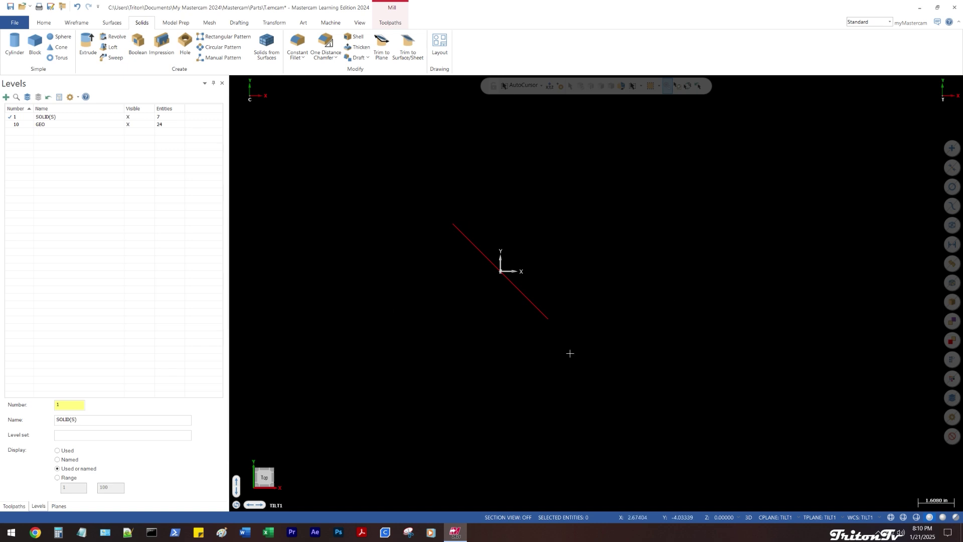
middle_drag(414, 384, 451, 286)
key(alt+e)
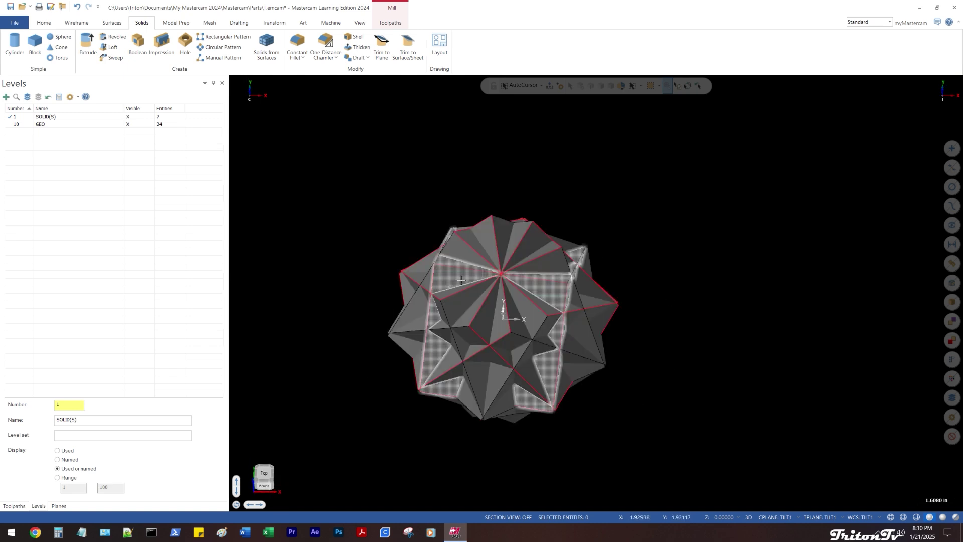
Isolate three of the red lines together with two of the rotated cubes
mouse_move(496, 263)
middle_down()
mouse_move(489, 211)
mouse_move(382, 266)
mouse_move(482, 277)
middle_up()
scroll(467, 251, up, 3)
click(454, 243)
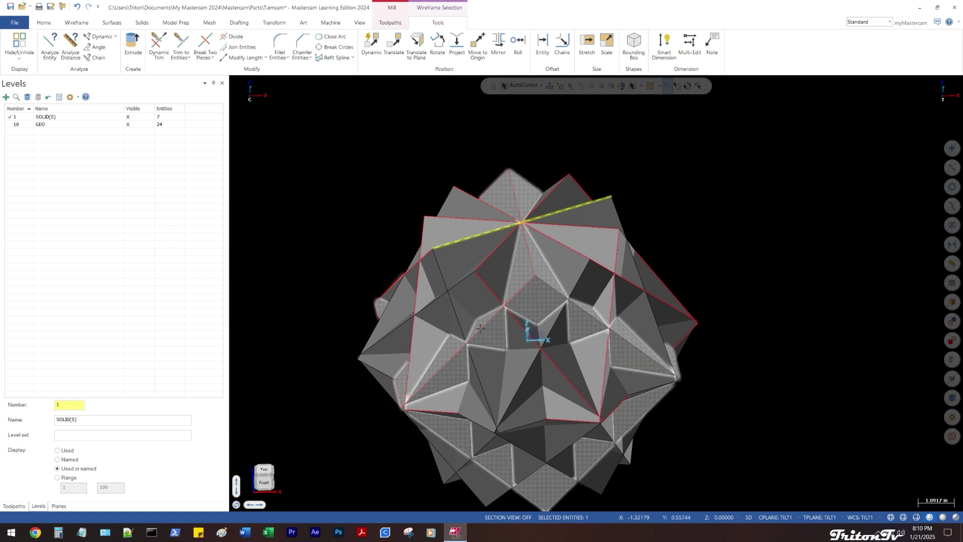
click(502, 307)
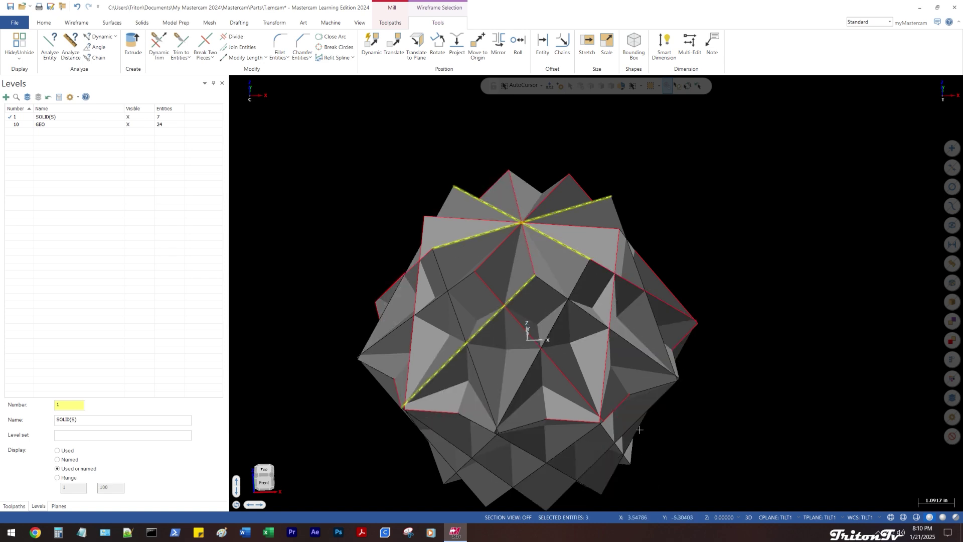
click(612, 311)
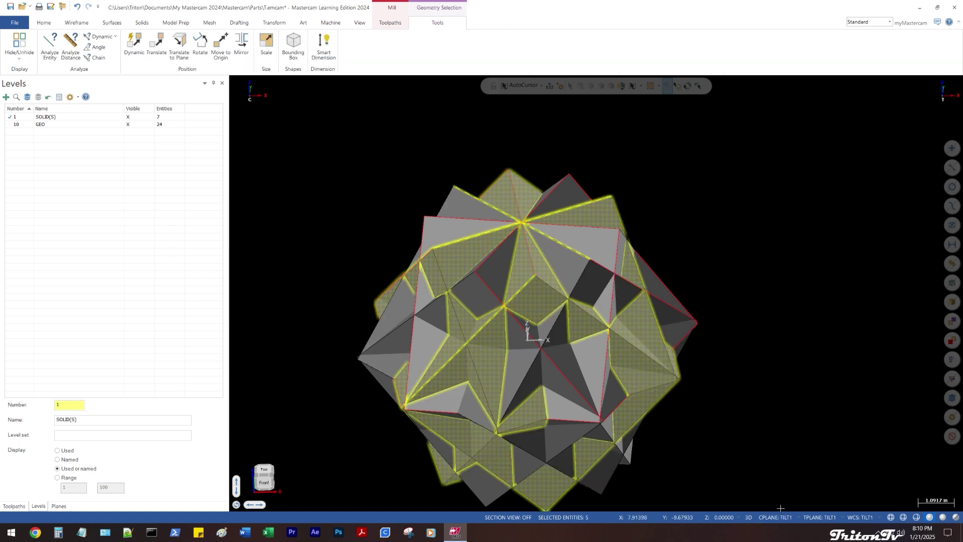
key(Delete)
middle_drag(729, 419, 734, 442)
scroll(584, 348, down, 1)
key(ctrl+z)
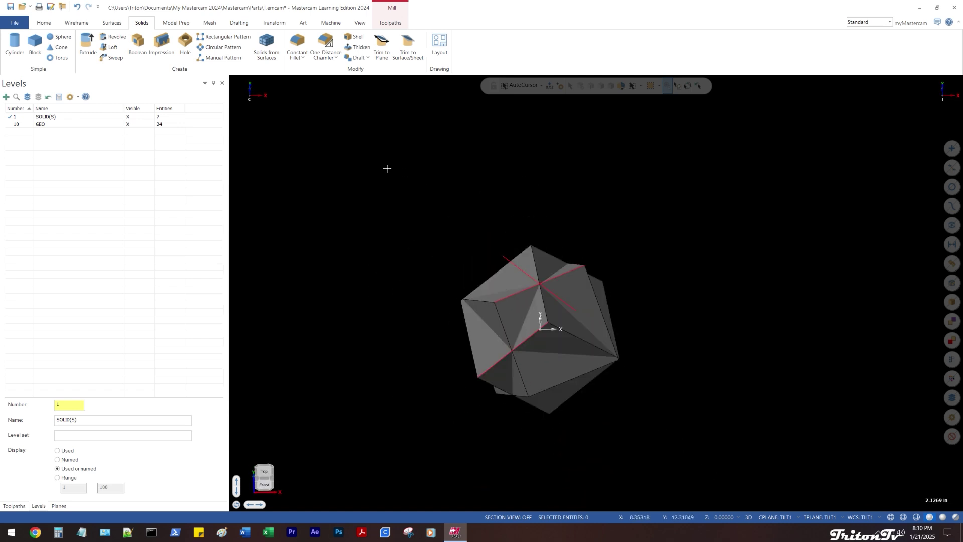
Unhide all entities and hide level GEO so that only the solids level is displayed
drag(338, 173, 717, 466)
middle_drag(670, 400, 627, 301)
scroll(582, 305, up, 3)
click(560, 290)
key(Delete)
click(130, 125)
middle_drag(442, 195, 574, 250)
scroll(481, 245, up, 2)
scroll(575, 250, down, 2)
scroll(407, 199, up, 1)
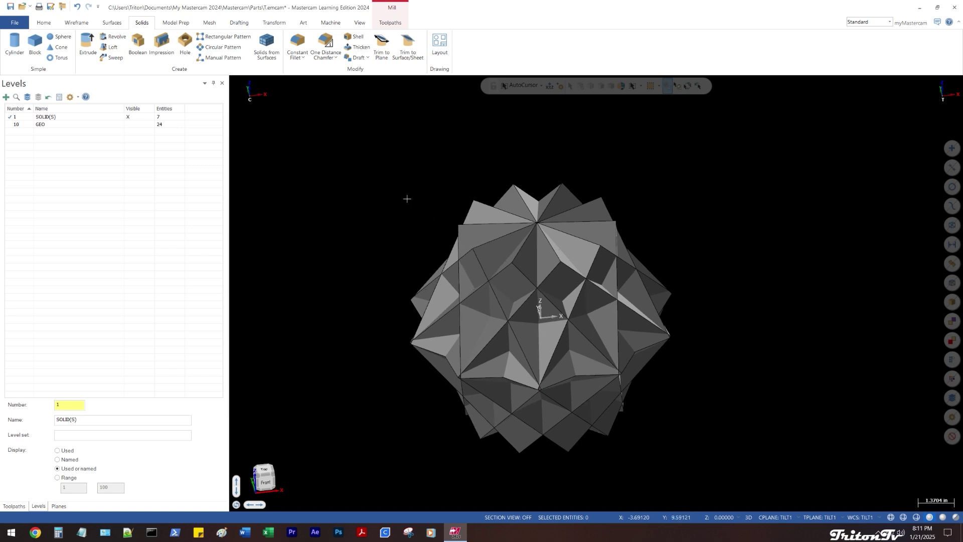
Start a Boolean Add with one of the rotated cubes as the target body
click(137, 44)
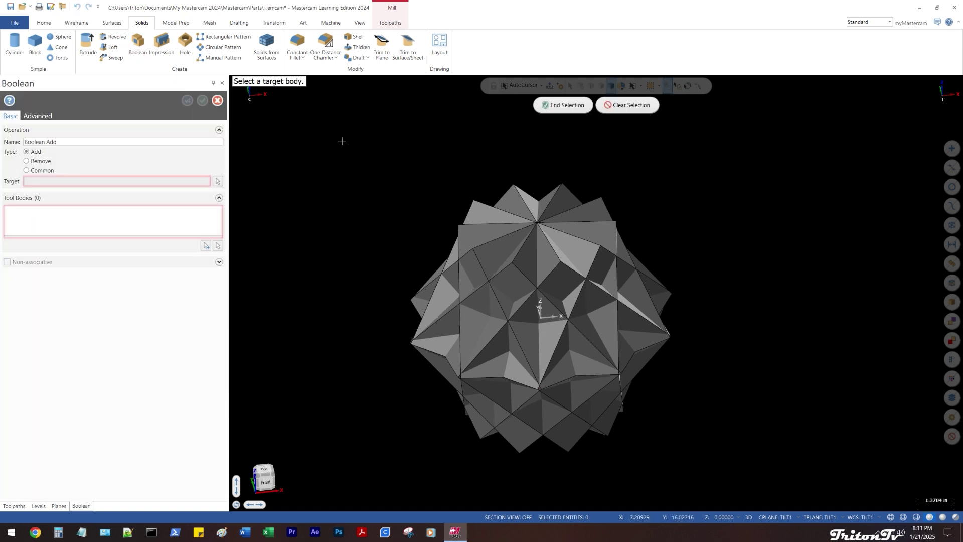
click(486, 233)
middle_drag(441, 189, 421, 189)
drag(83, 98, 333, 106)
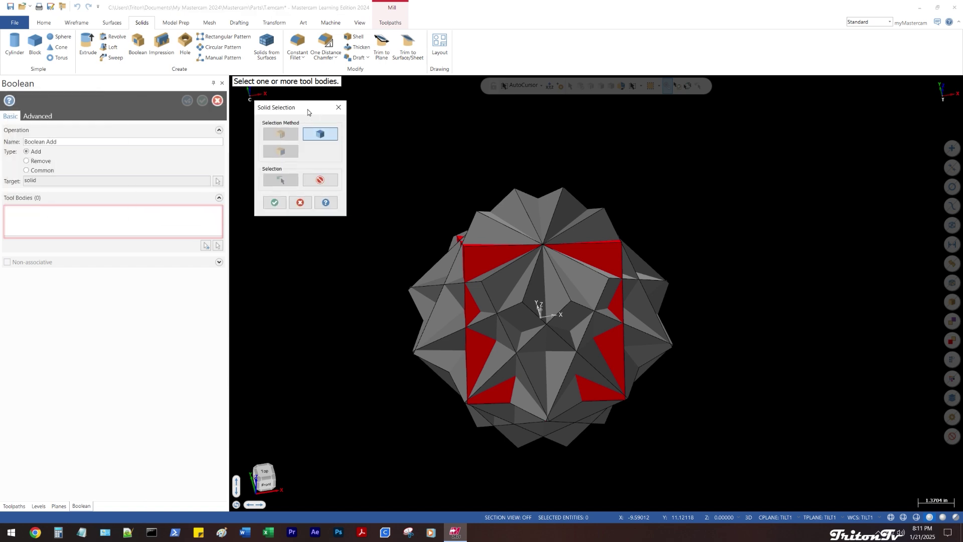
click(273, 200)
Add four other rotated cubes as tool bodies and complete the Boolean Add
right_click(86, 223)
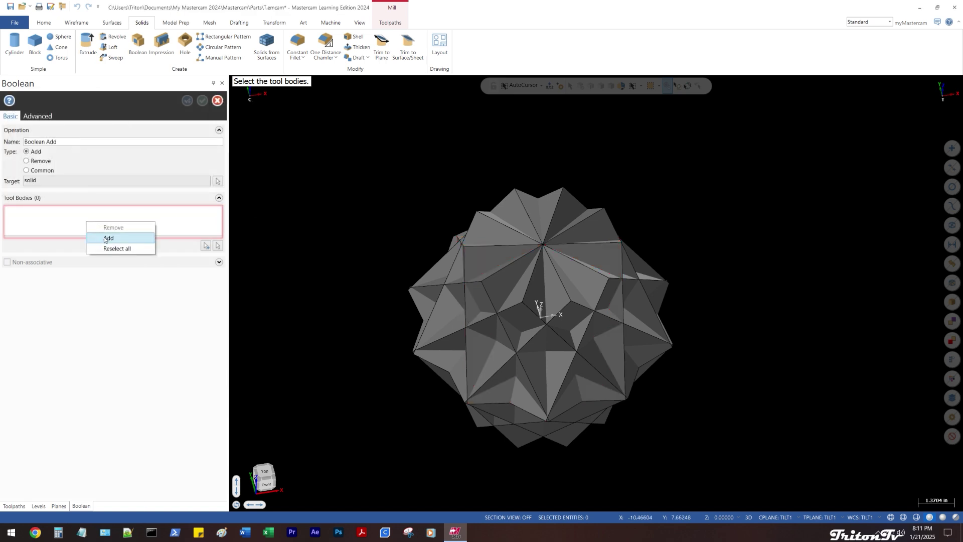
click(108, 238)
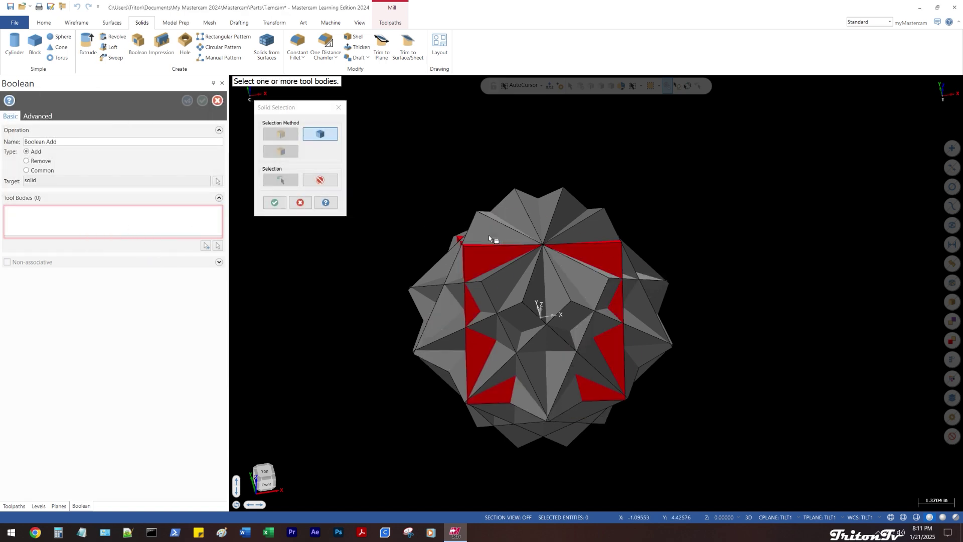
scroll(527, 200, up, 5)
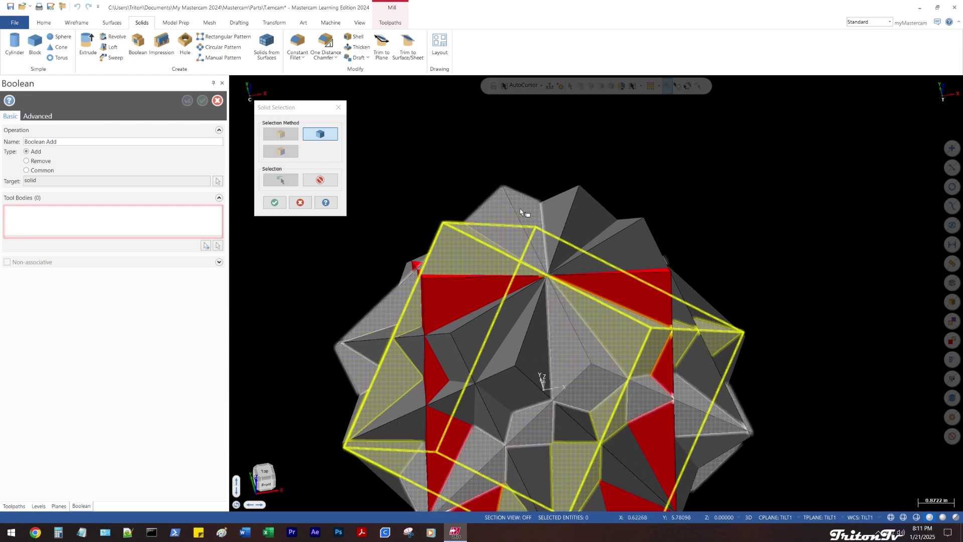
middle_drag(619, 214, 447, 214)
click(274, 202)
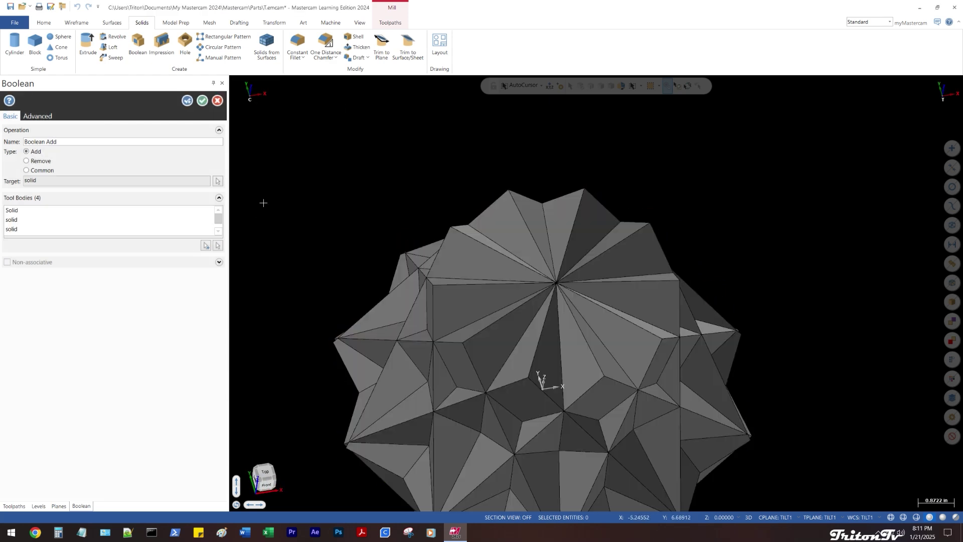
click(202, 100)
scroll(411, 151, down, 2)
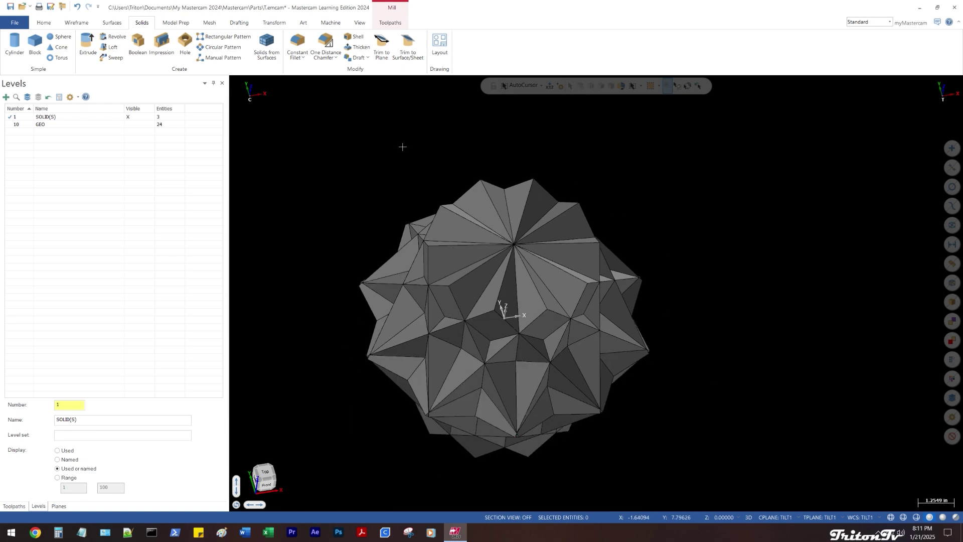
Select the solid and run Delete Duplicates on the model
right_click(401, 146)
click(444, 132)
click(446, 220)
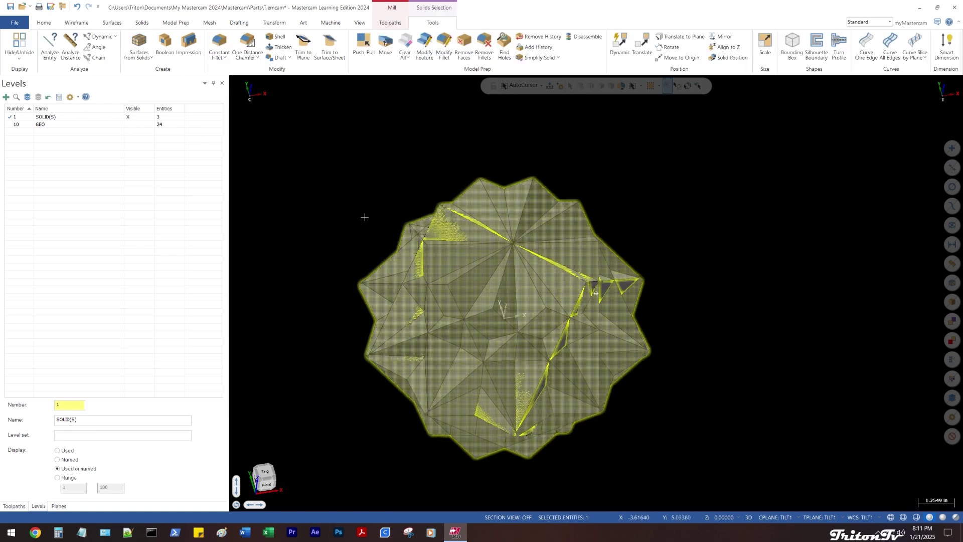
middle_drag(364, 217, 316, 187)
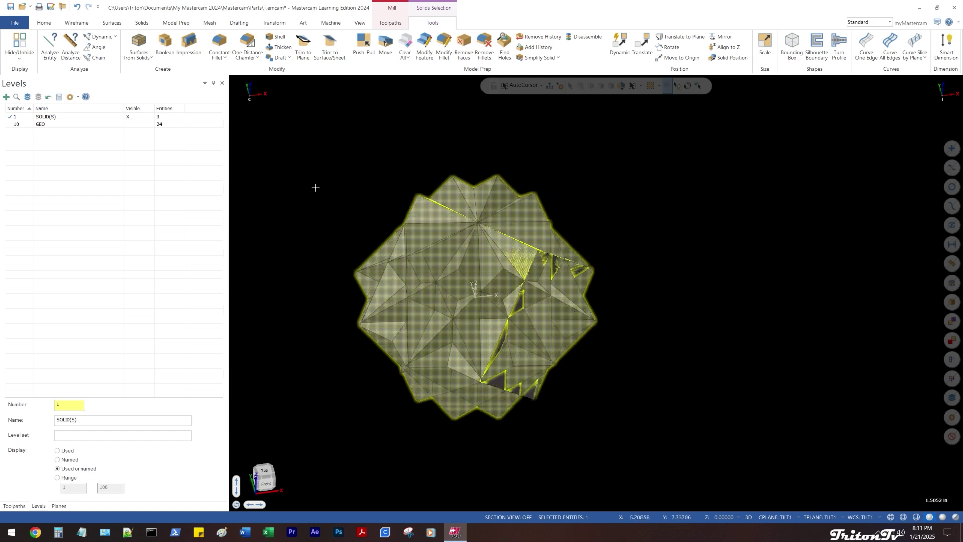
click(44, 22)
click(294, 47)
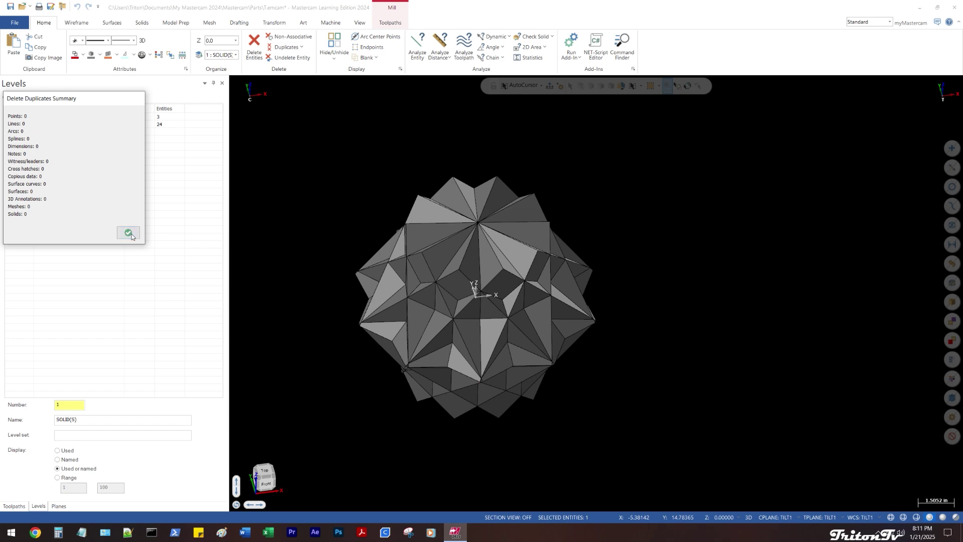
click(128, 232)
Inspect the solids in shaded and wireframe display and toggle the visibility of level SOLID(S)
middle_drag(331, 159, 347, 167)
mouse_move(379, 203)
middle_down()
mouse_move(346, 197)
mouse_move(366, 199)
middle_up()
scroll(376, 198, up, 3)
key(alt+s)
mouse_move(421, 182)
middle_down()
mouse_move(392, 146)
mouse_move(418, 202)
middle_up()
key(alt+s)
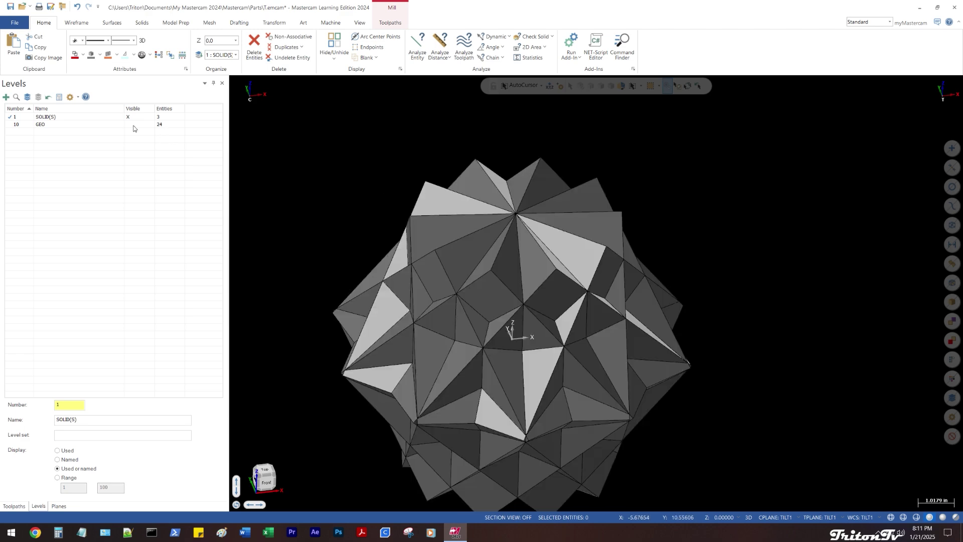
click(126, 117)
click(123, 118)
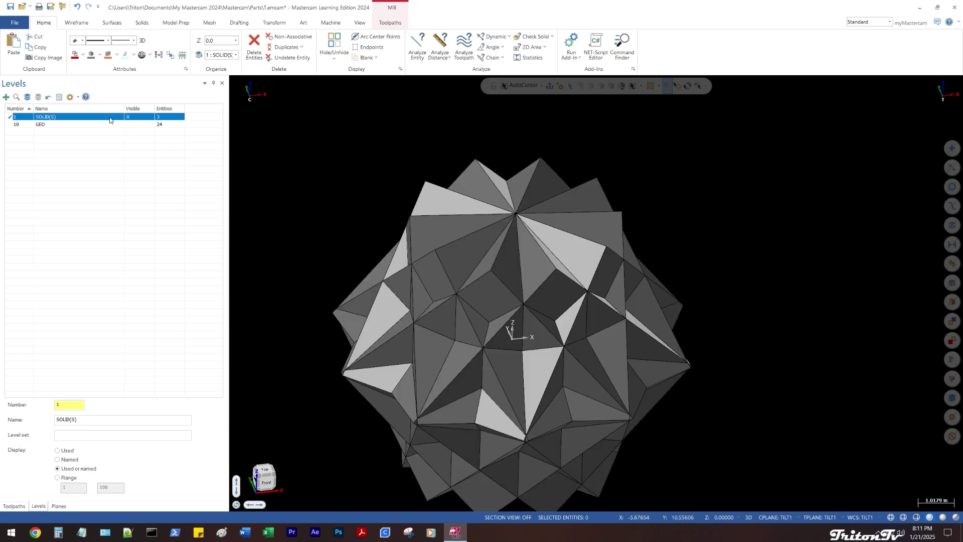
Pick out the red line inside the solids in wireframe display and return to shaded display
mouse_move(333, 150)
middle_down()
mouse_move(355, 185)
mouse_move(336, 155)
mouse_move(342, 165)
middle_up()
key(alt+s)
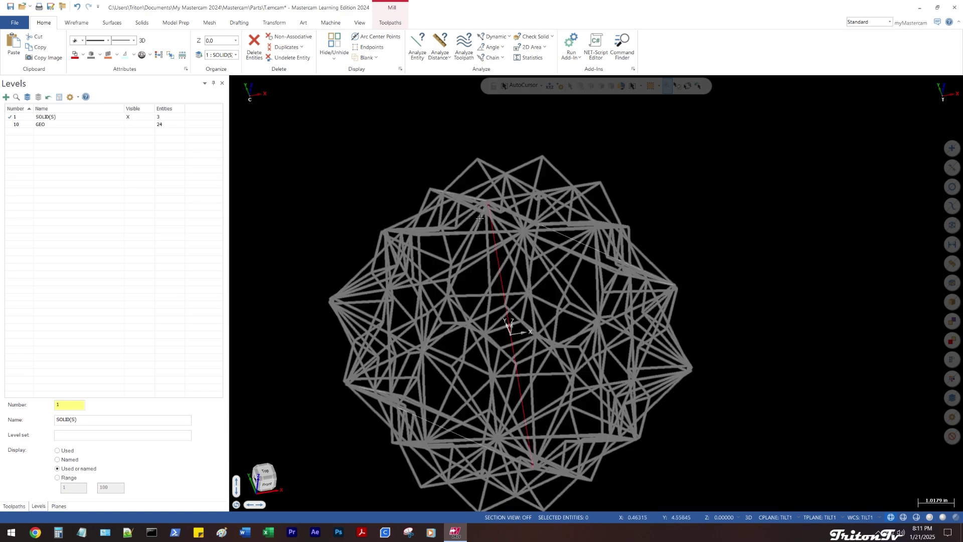
click(480, 219)
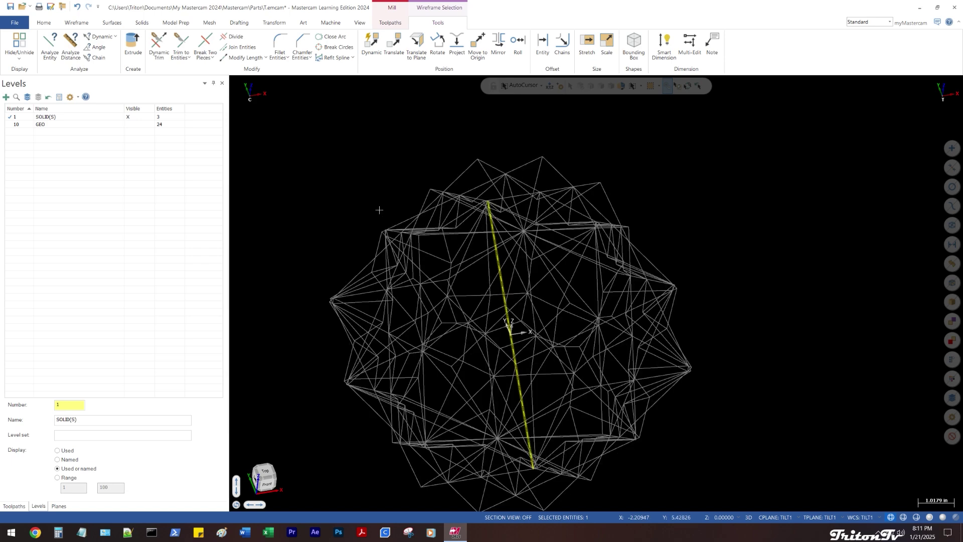
mouse_move(380, 210)
middle_down()
mouse_move(325, 209)
mouse_move(408, 185)
mouse_move(421, 196)
mouse_move(382, 142)
mouse_move(387, 170)
mouse_move(438, 165)
mouse_move(423, 183)
middle_up()
key(alt+s)
key(alt+1)
click(436, 216)
key(Escape)
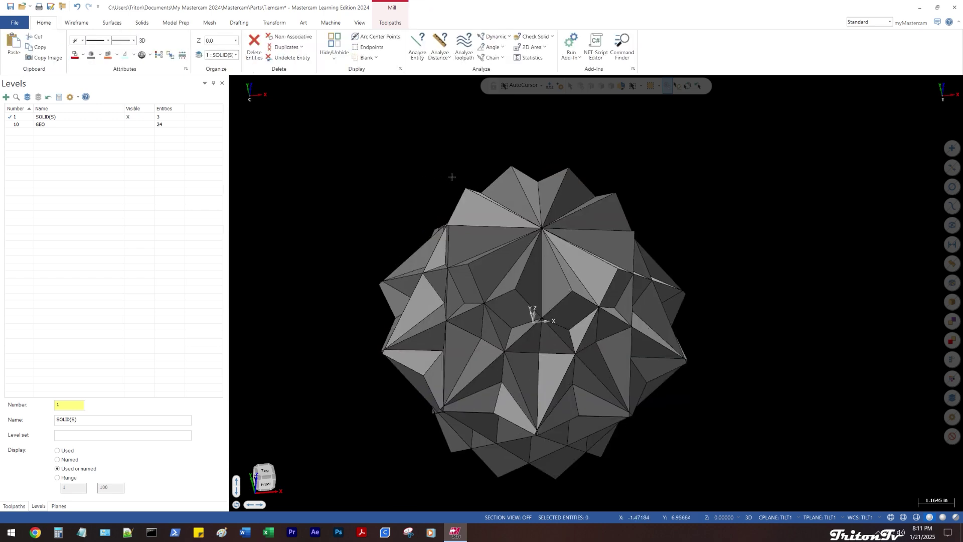
Delete the separate cube that overlaps the united solid
scroll(451, 176, up, 2)
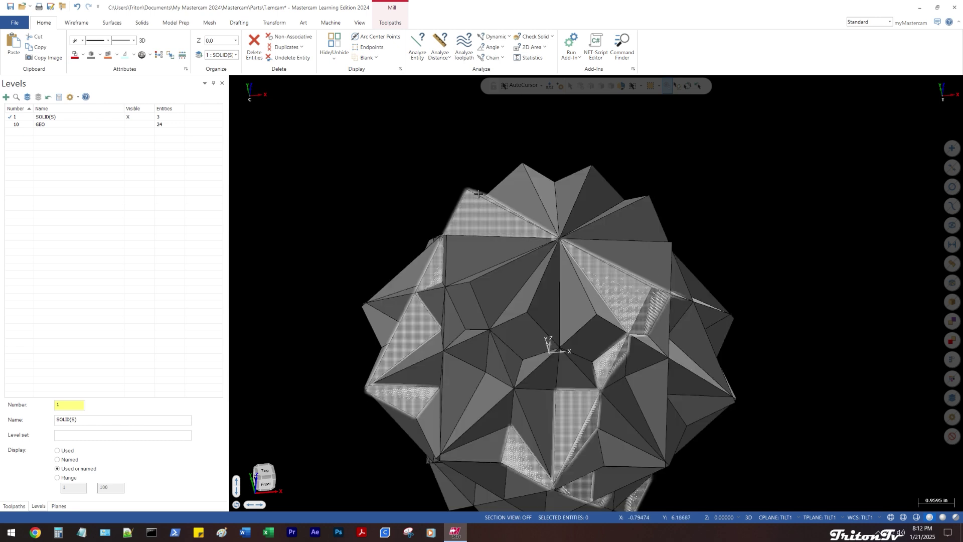
click(478, 193)
key(Delete)
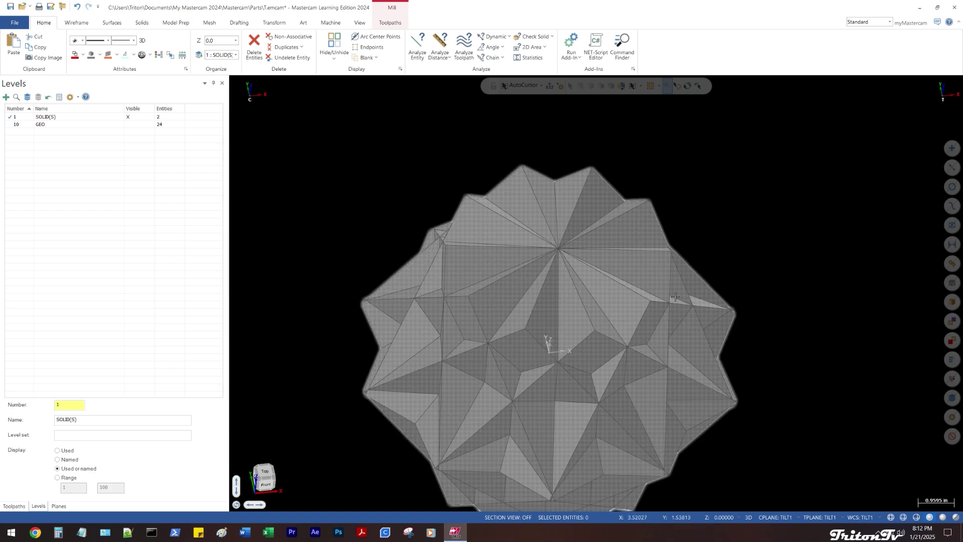
Examine the united spiky solid from several sides and check that its whole outline highlights as one body
middle_drag(675, 297, 635, 298)
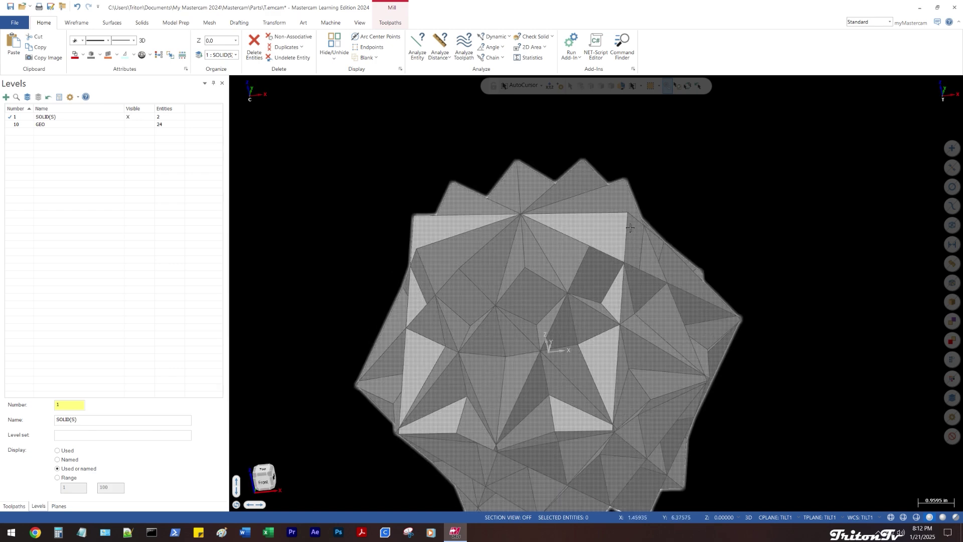
middle_drag(630, 227, 678, 208)
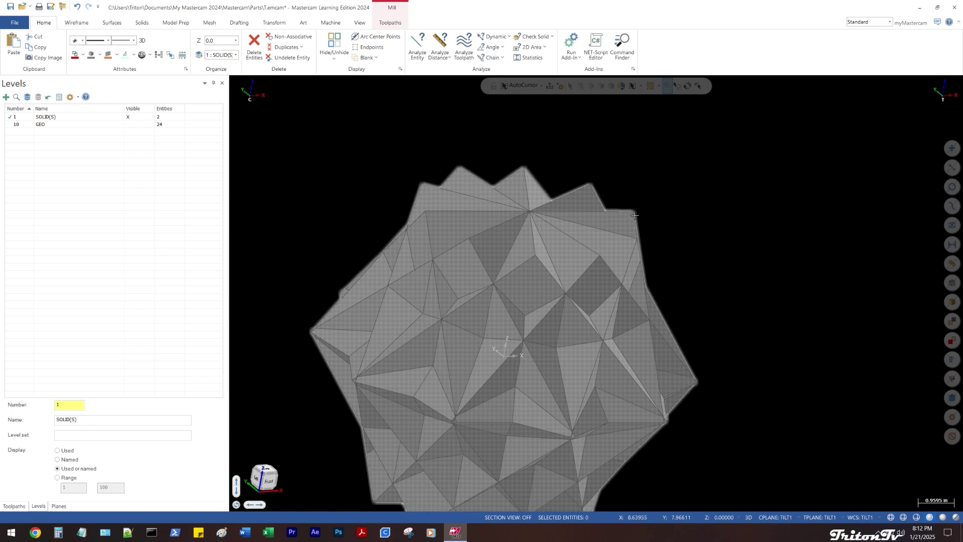
middle_drag(634, 244, 659, 250)
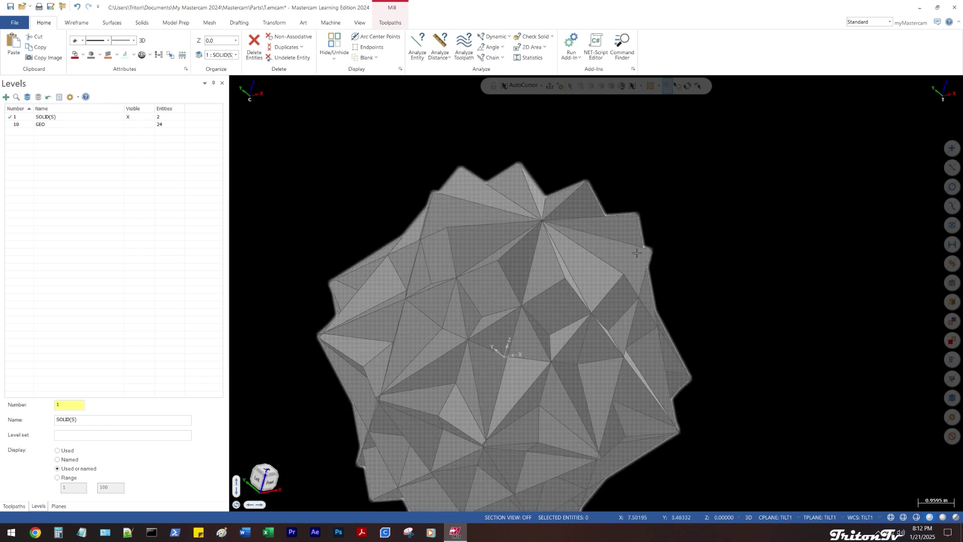
click(676, 355)
key(Escape)
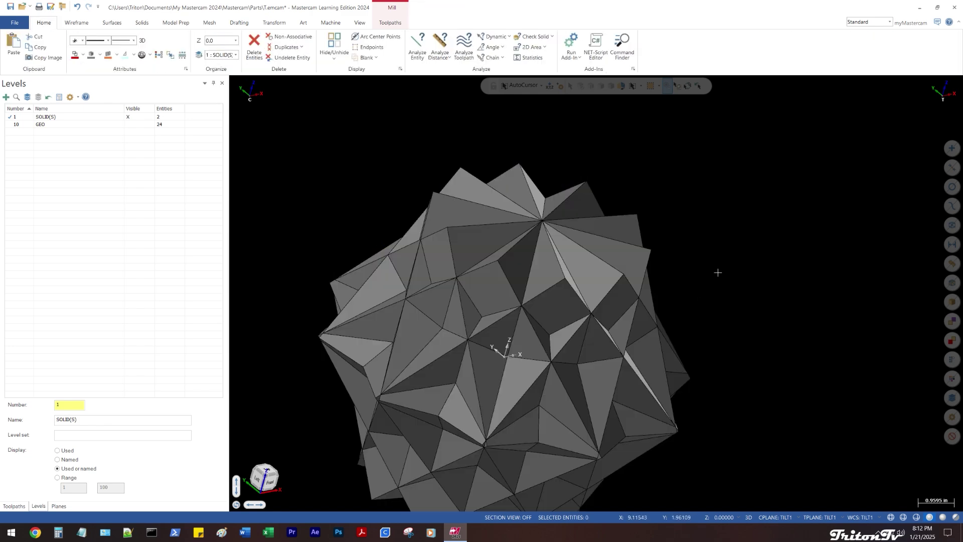
middle_drag(718, 209, 695, 260)
scroll(695, 261, down, 3)
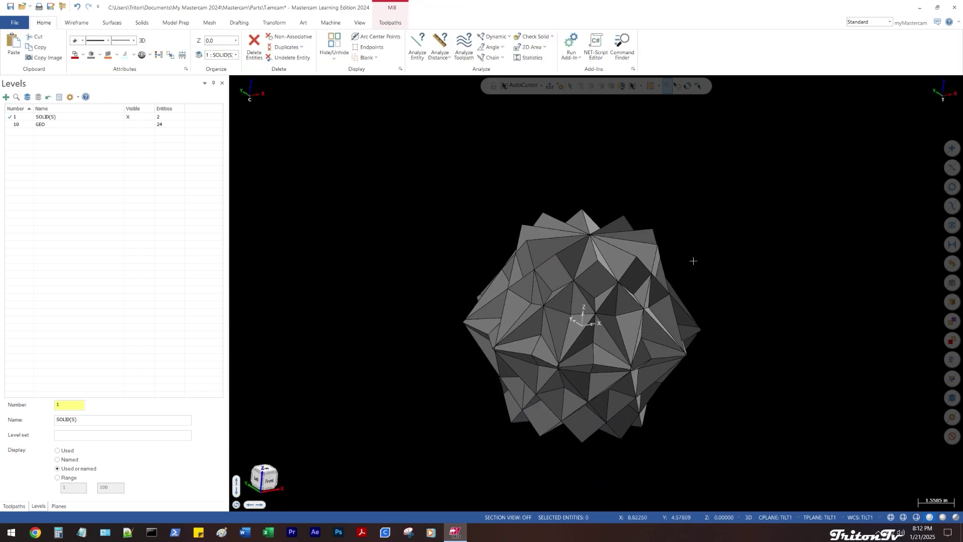
scroll(693, 260, up, 2)
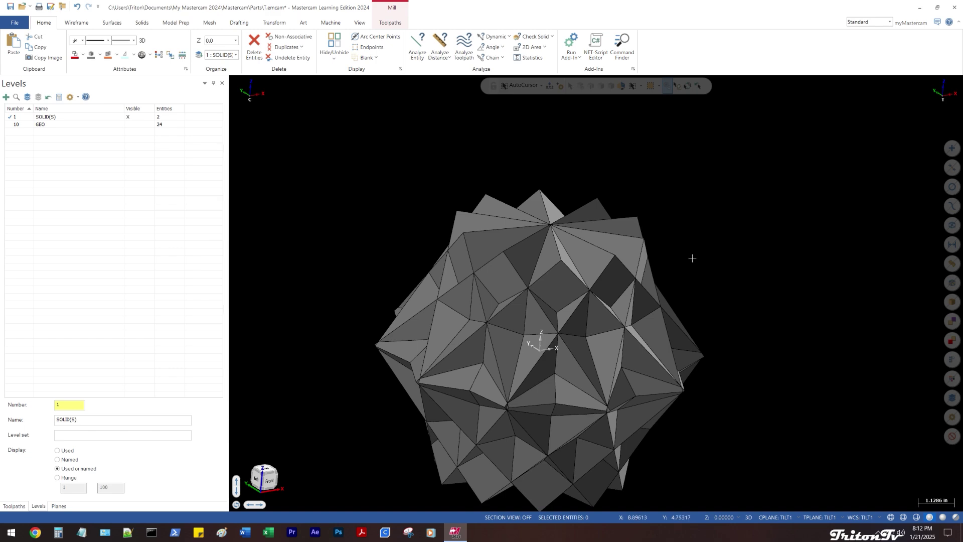
Show the Solids manager and expand the united solid's history down to the Boolean Add tool bodies
mouse_move(692, 258)
middle_down()
mouse_move(693, 271)
mouse_move(710, 258)
mouse_move(694, 236)
mouse_move(744, 255)
middle_up()
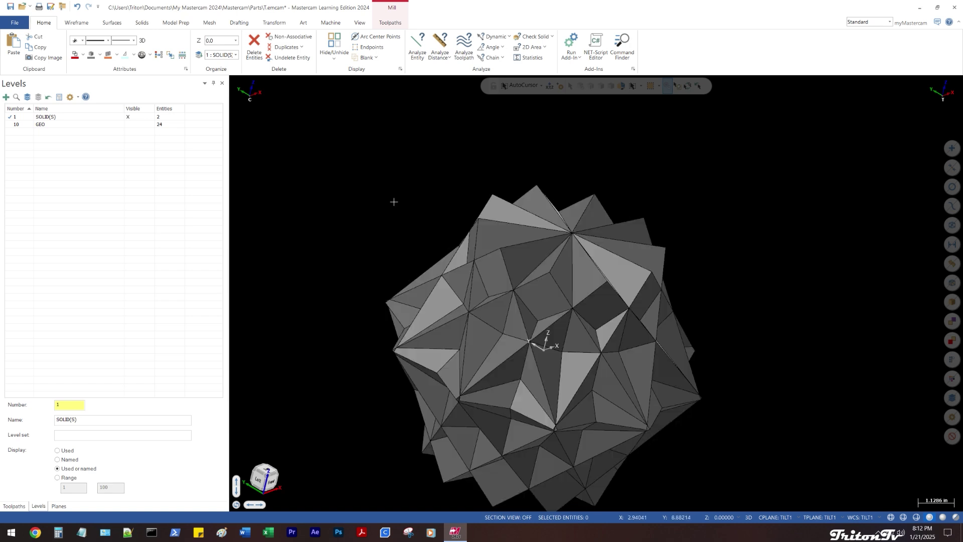
click(359, 23)
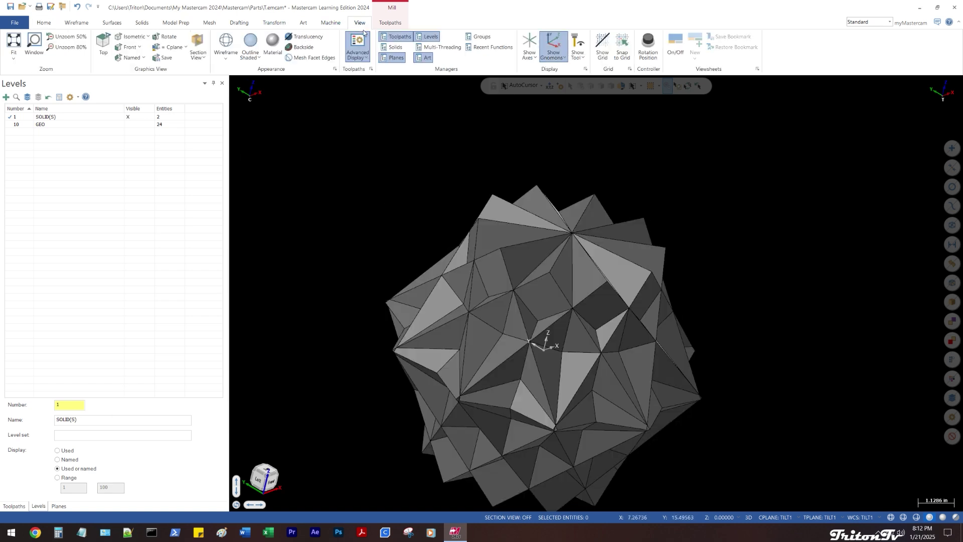
click(395, 47)
click(5, 109)
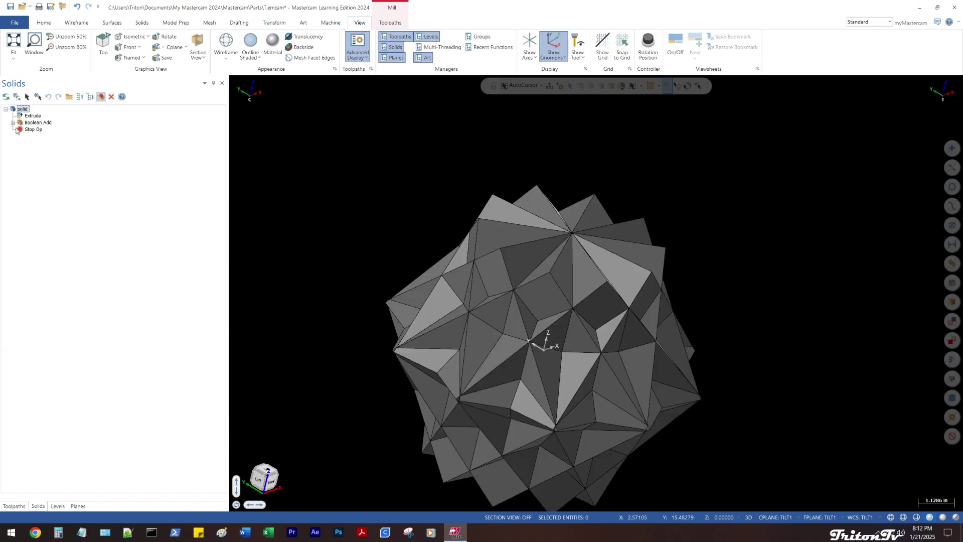
click(13, 123)
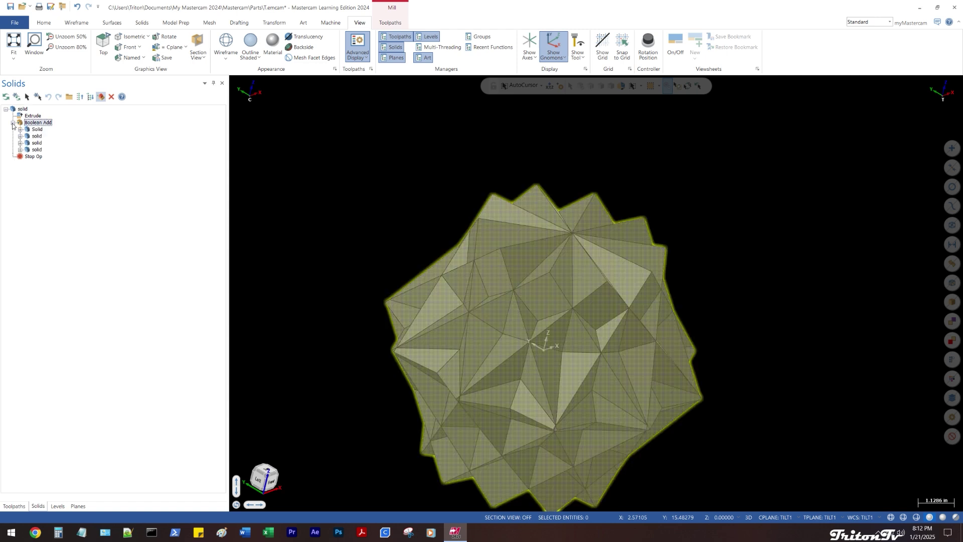
Expand each tool body under the Boolean Add to check the operations it was built from
click(38, 130)
click(36, 150)
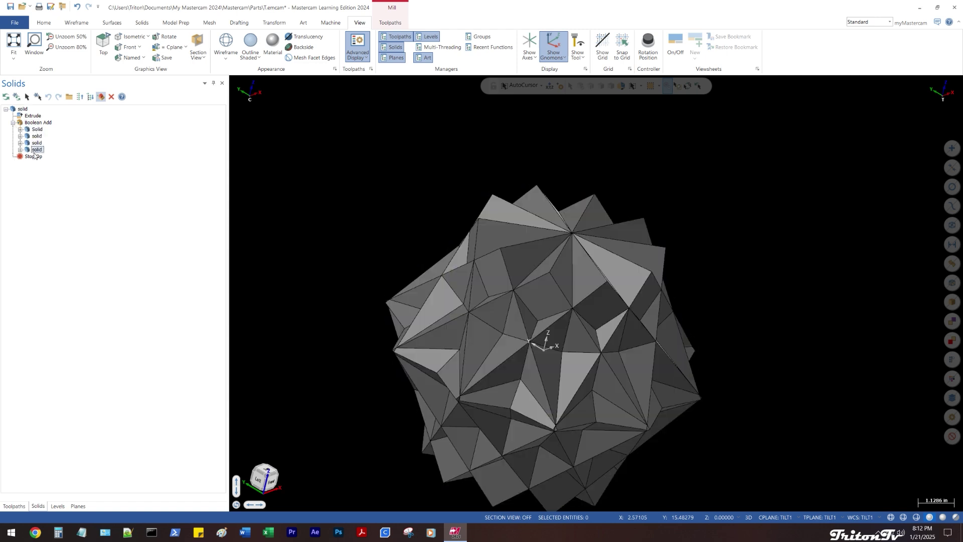
click(20, 150)
click(20, 143)
click(20, 136)
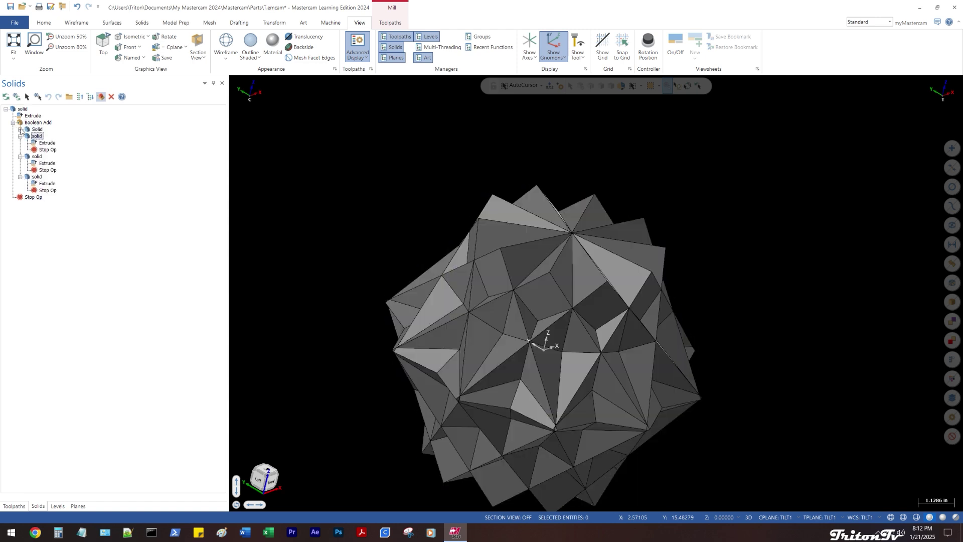
click(20, 129)
Open the Boolean Add operation's settings, review its type and tool bodies, and close them without changes
click(26, 124)
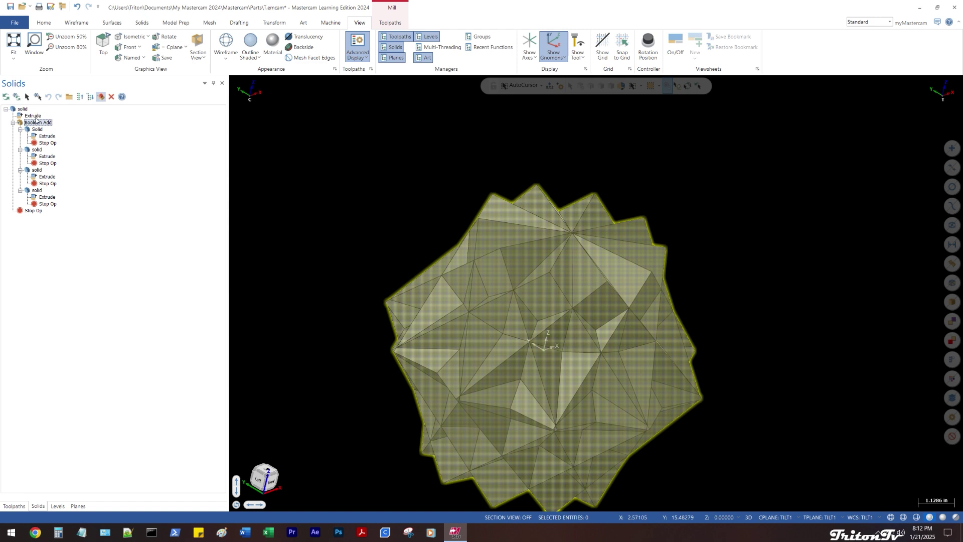
double_click(35, 123)
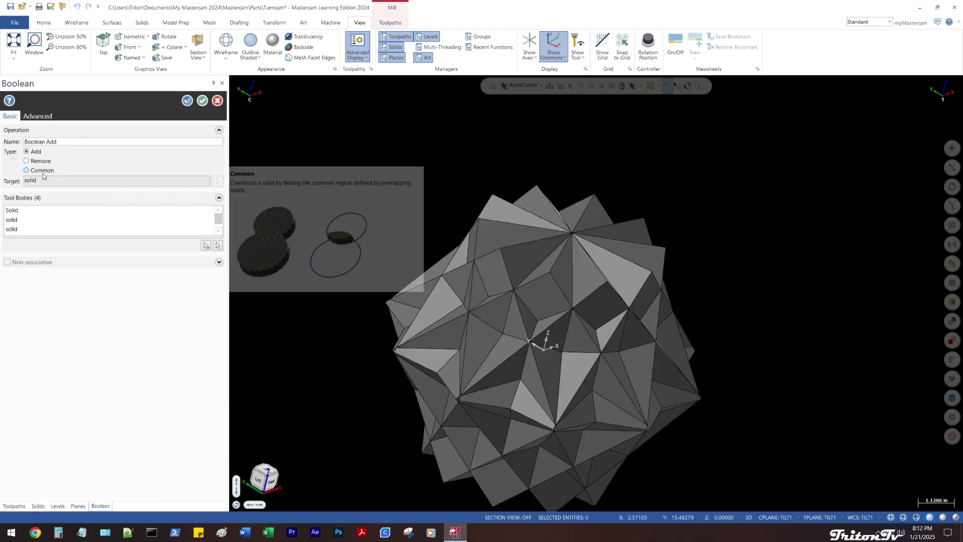
key(Escape)
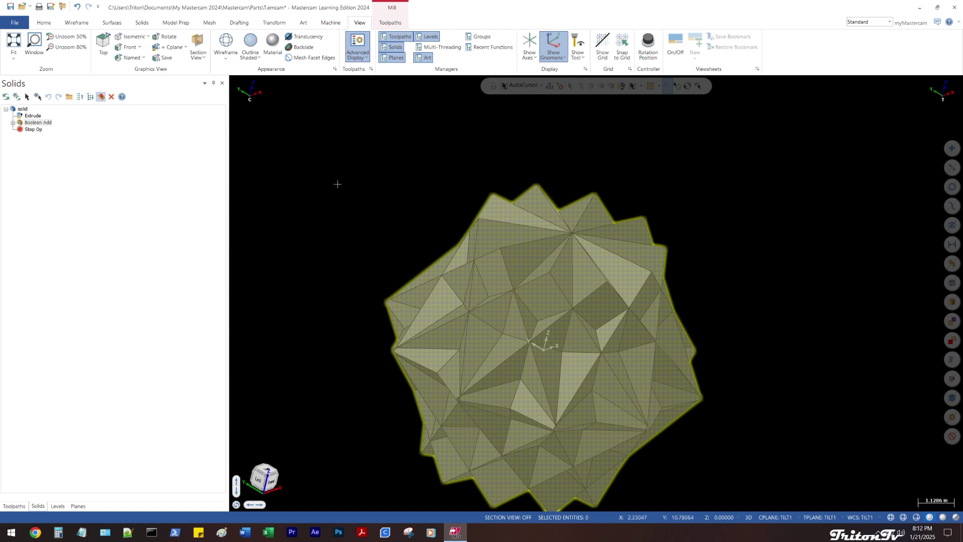
Examine the united spiky solid from the top view and from tilted angles
middle_drag(357, 200, 383, 224)
key(alt+1)
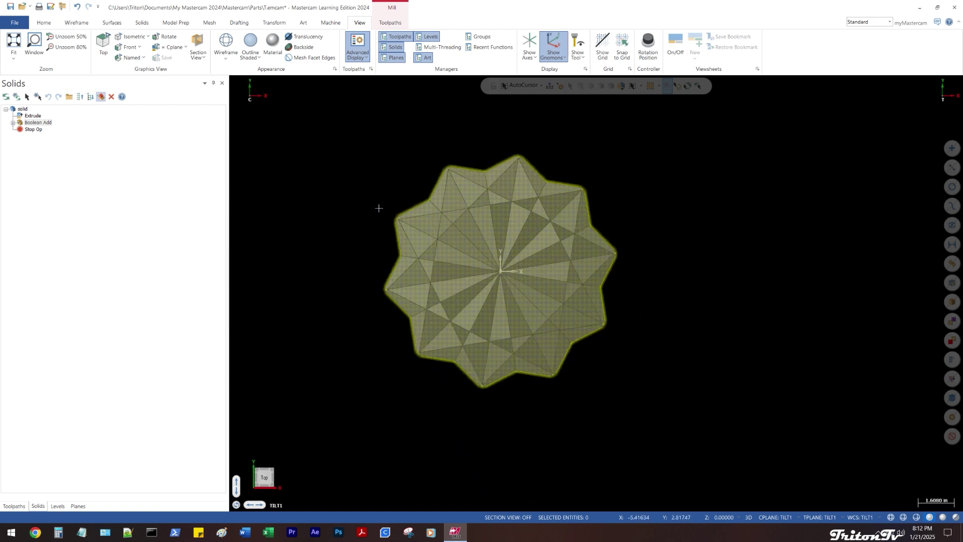
right_click(384, 160)
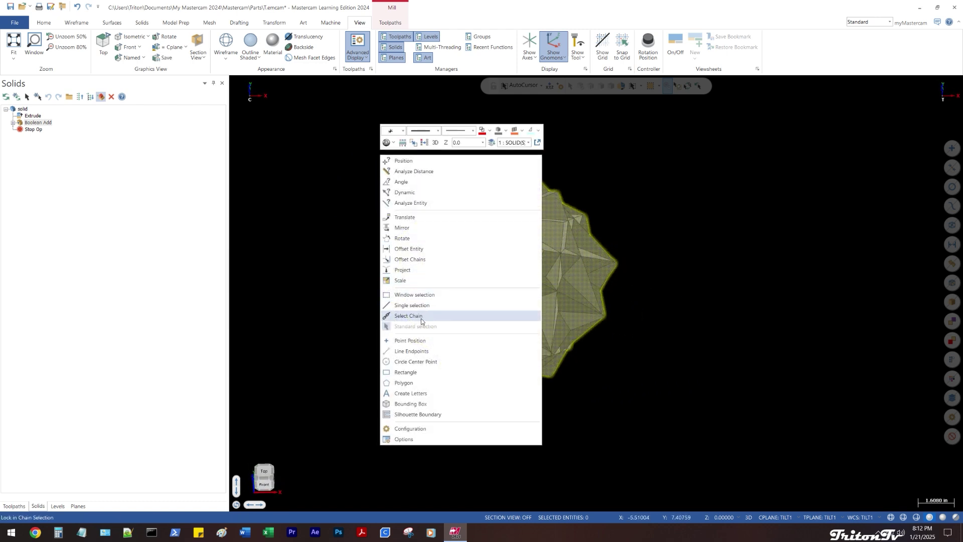
click(421, 318)
click(395, 236)
key(Escape)
scroll(407, 208, up, 2)
mouse_move(407, 208)
middle_down()
mouse_move(402, 178)
mouse_move(330, 231)
middle_up()
Return to the level list and examine the united solid from the front and at an angle
click(58, 506)
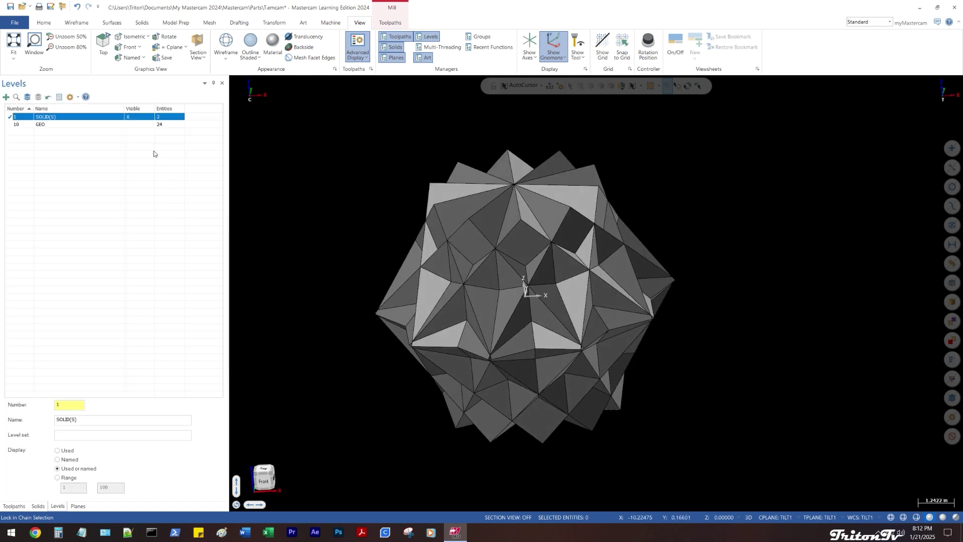
middle_drag(363, 183, 414, 203)
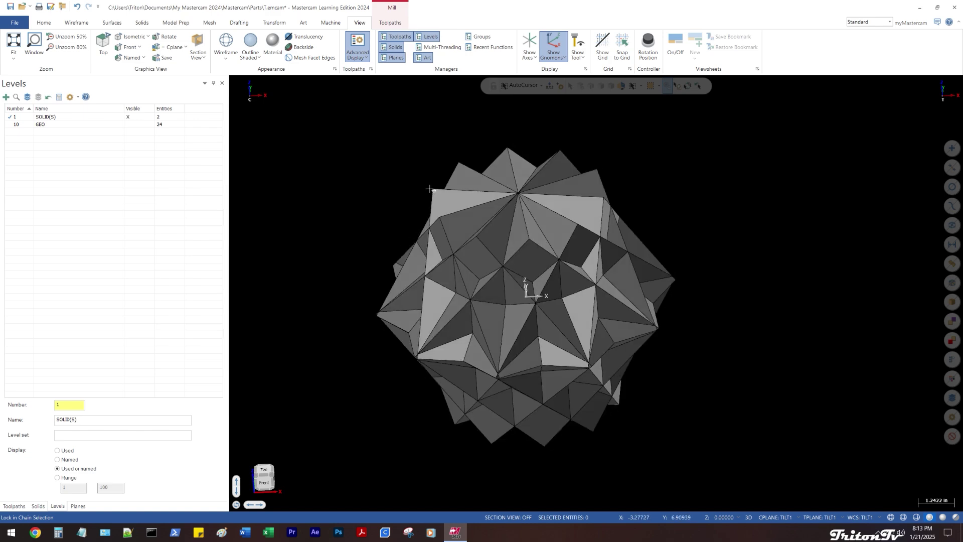
mouse_move(429, 189)
middle_down()
mouse_move(415, 170)
mouse_move(428, 186)
middle_up()
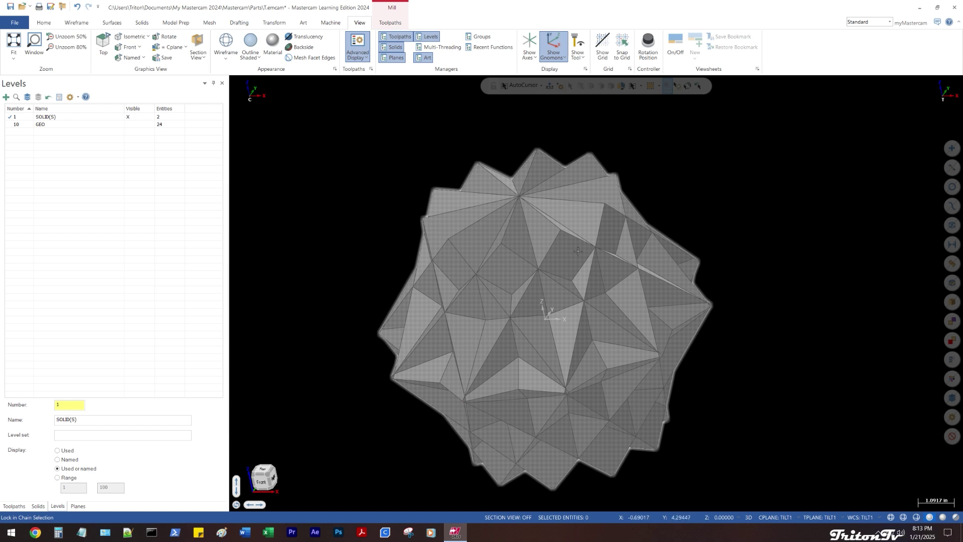
middle_drag(610, 255, 610, 262)
key(alt+2)
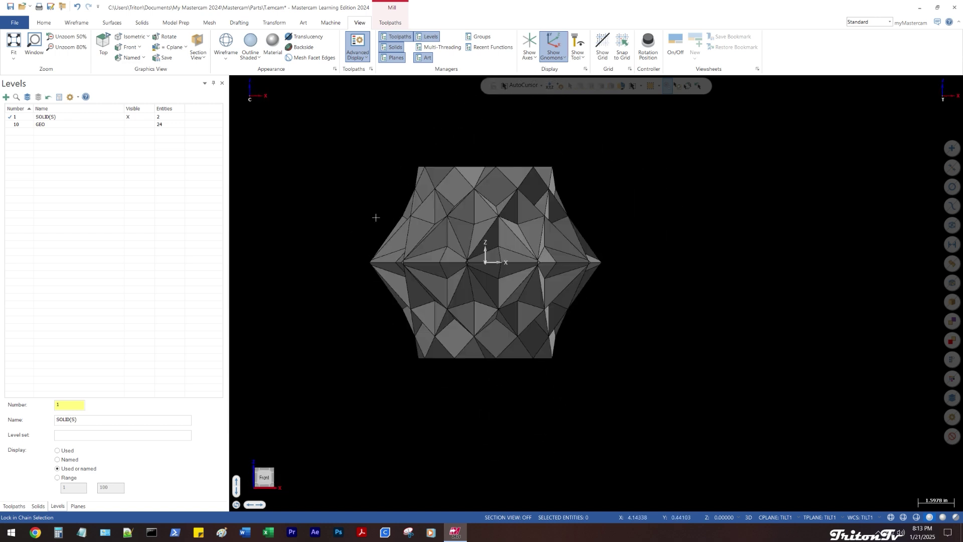
scroll(329, 187, down, 1)
middle_drag(330, 227, 338, 233)
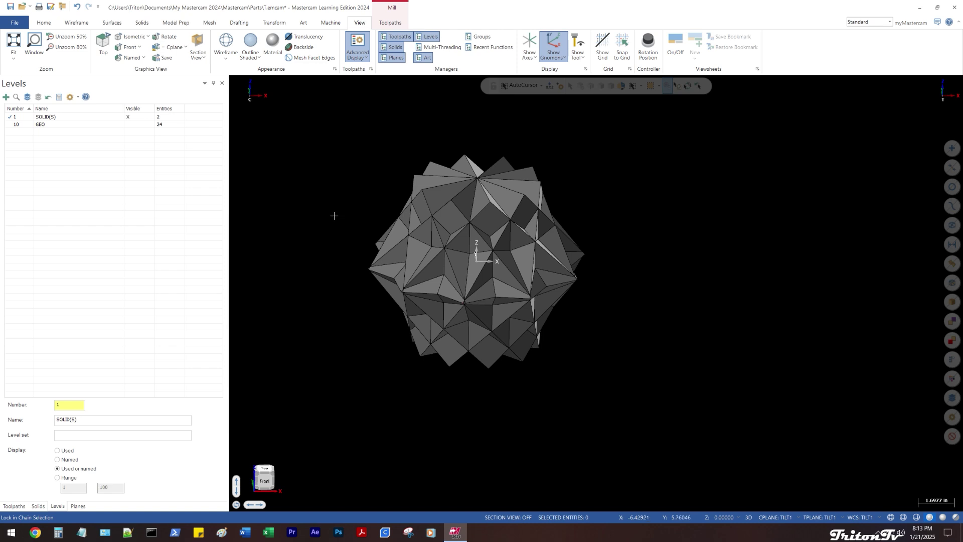
Undo the modelling back to the red line and rectangle, agreeing to delete geometry used in a solid
key(ctrl+z)
key(ctrl+z)
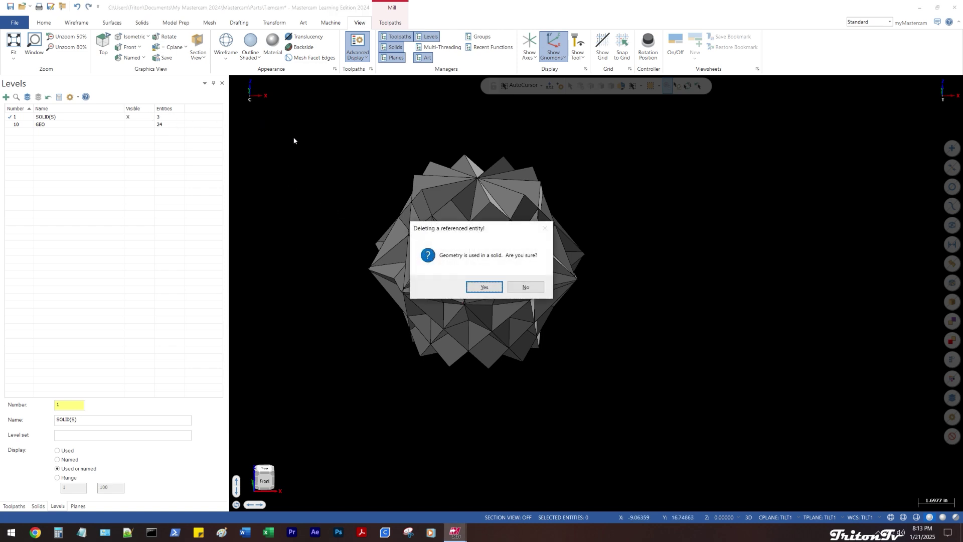
click(485, 287)
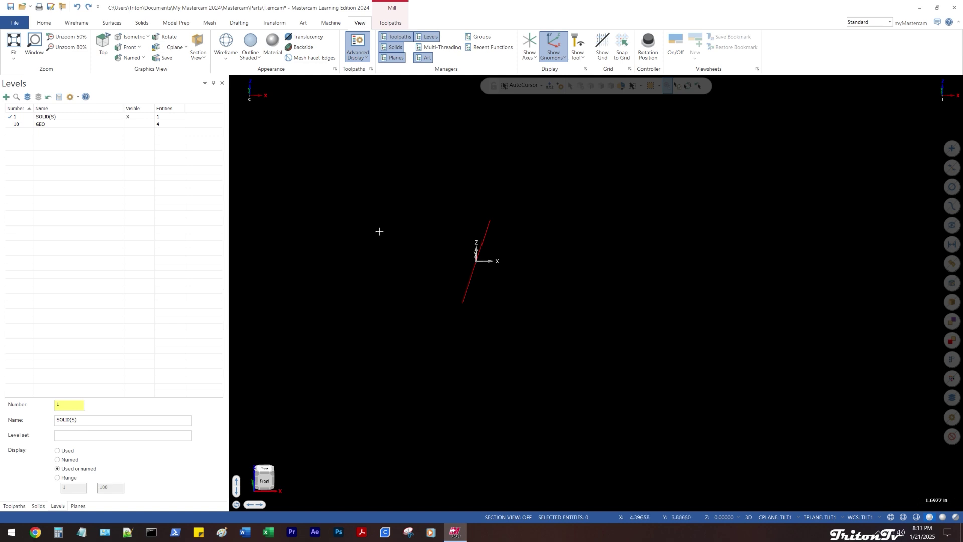
key(alt+1)
key(alt+e)
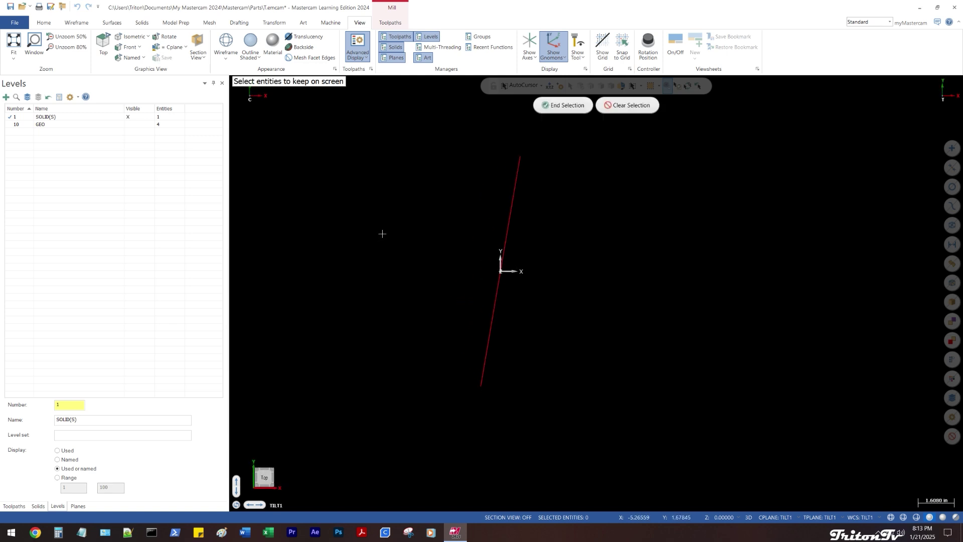
key(Escape)
key(alt+s)
key(alt+s)
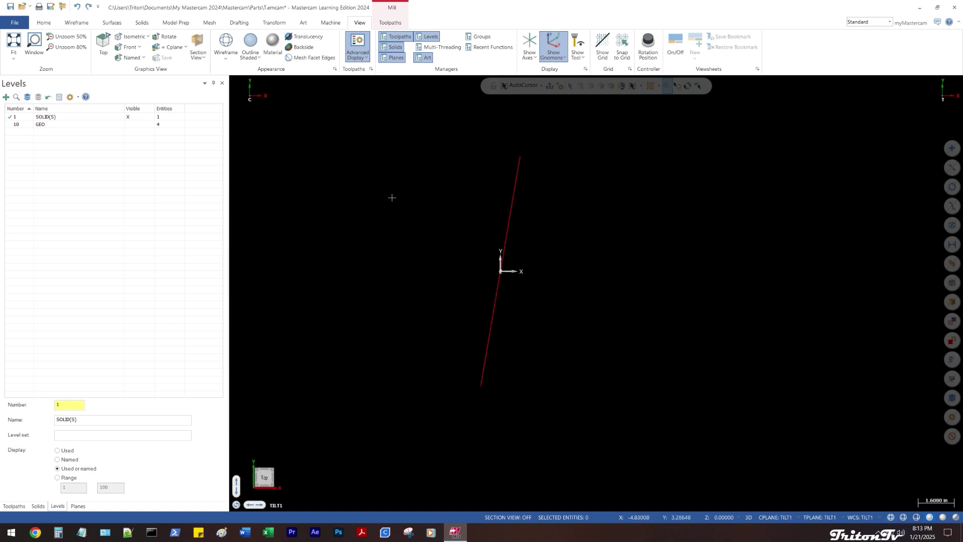
key(alt+e)
key(Escape)
Turn on the visibility of level 10 GEO while viewing the geometry from the top
click(140, 119)
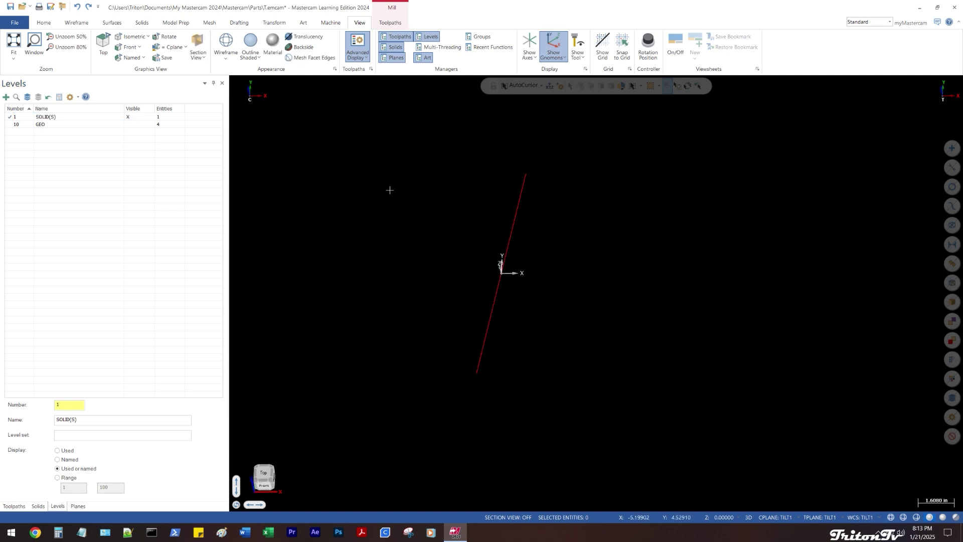
middle_drag(390, 190, 395, 213)
key(alt+2)
click(137, 127)
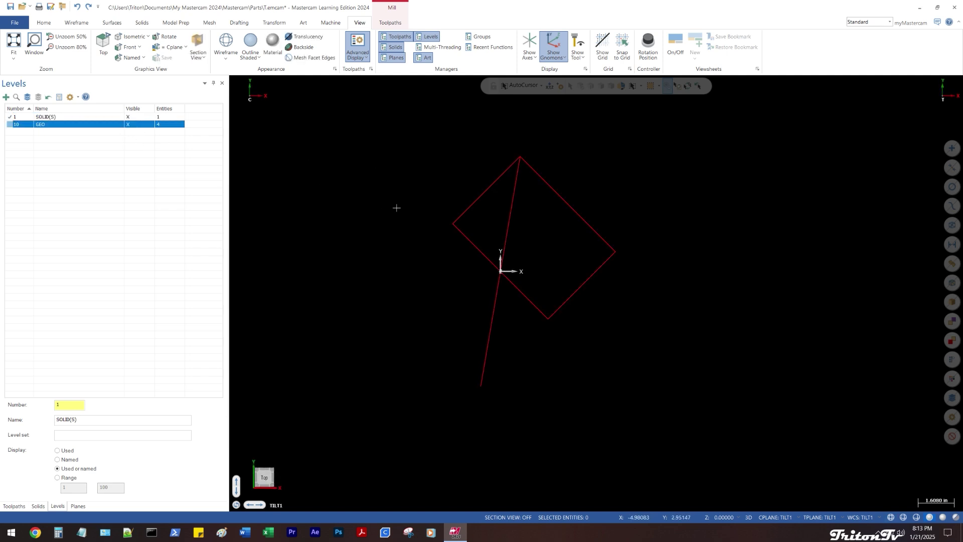
Extrude the closed rectangle chain as a new solid body with a distance of 6.0
right_click(363, 132)
click(403, 120)
middle_drag(379, 166, 369, 186)
click(142, 22)
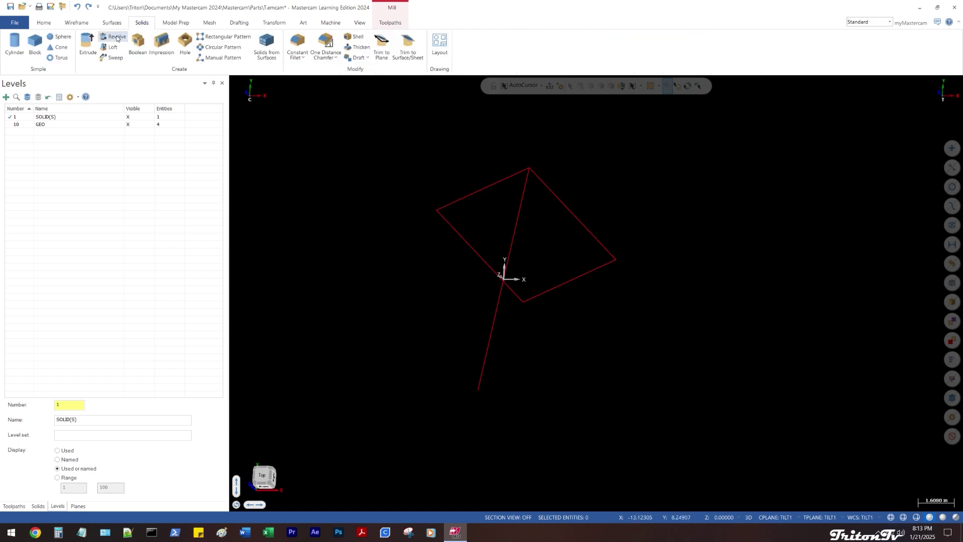
click(88, 44)
click(538, 174)
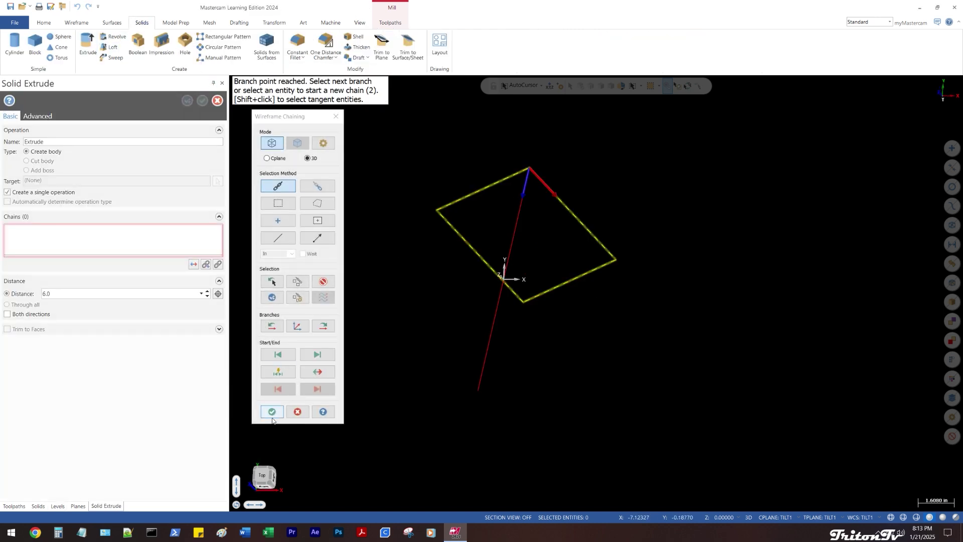
key(Return)
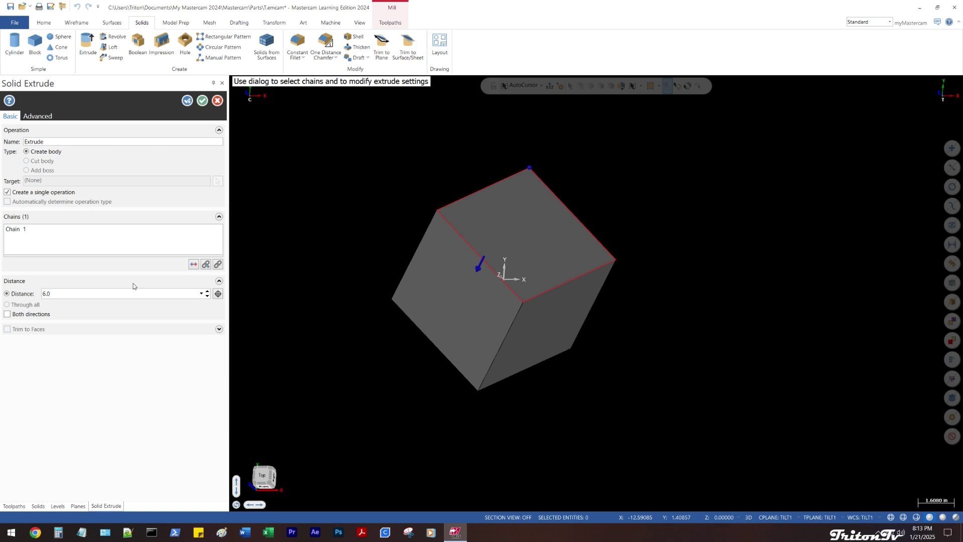
click(202, 100)
Rotate the cube with the Move method into 5 instances with an angle of 72.0 between them
right_click(357, 119)
click(378, 145)
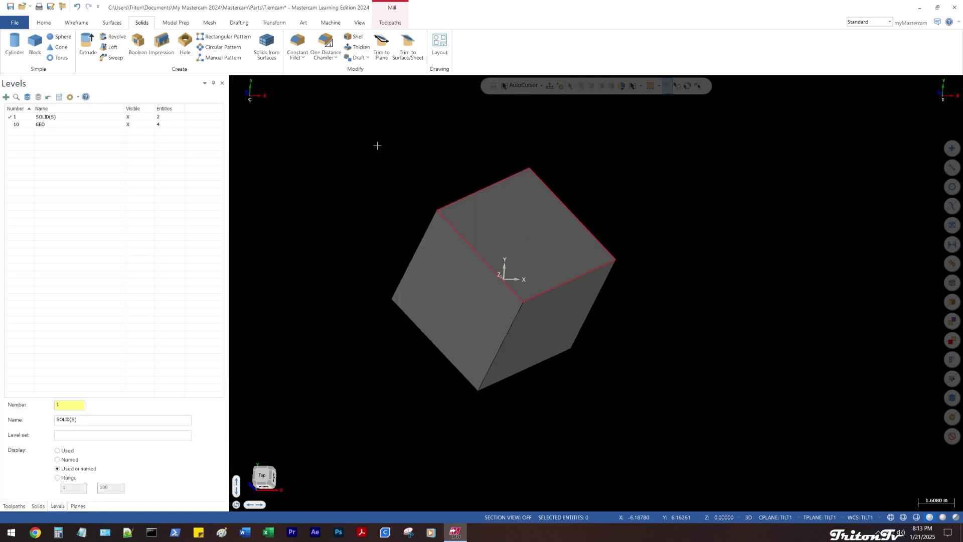
mouse_move(377, 145)
middle_down()
mouse_move(385, 194)
mouse_move(380, 162)
middle_up()
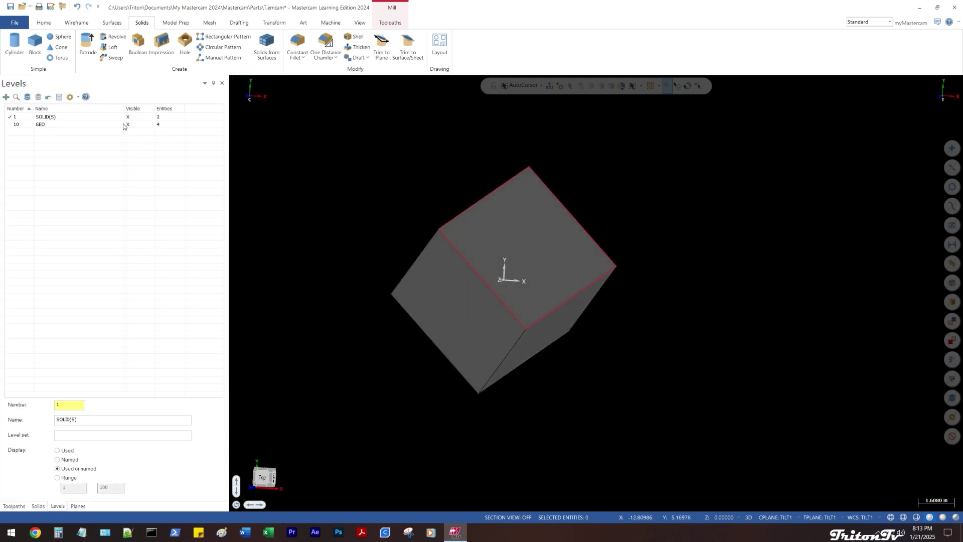
click(104, 119)
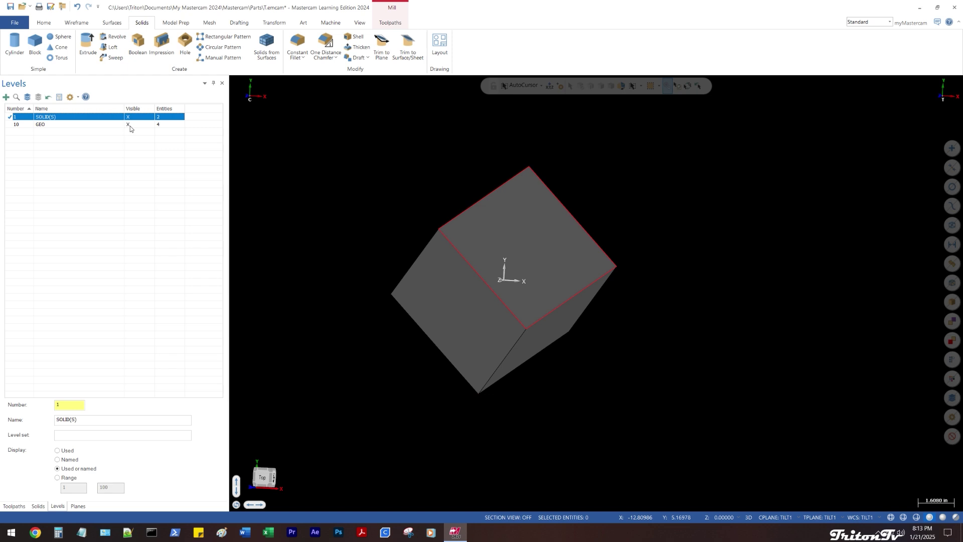
key(alt+1)
key(alt+2)
click(449, 244)
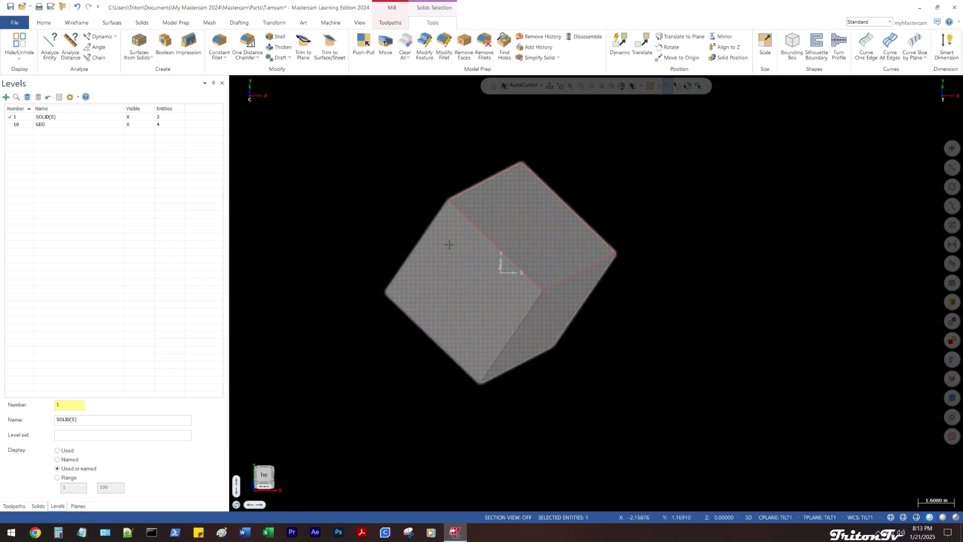
right_click(374, 185)
click(393, 273)
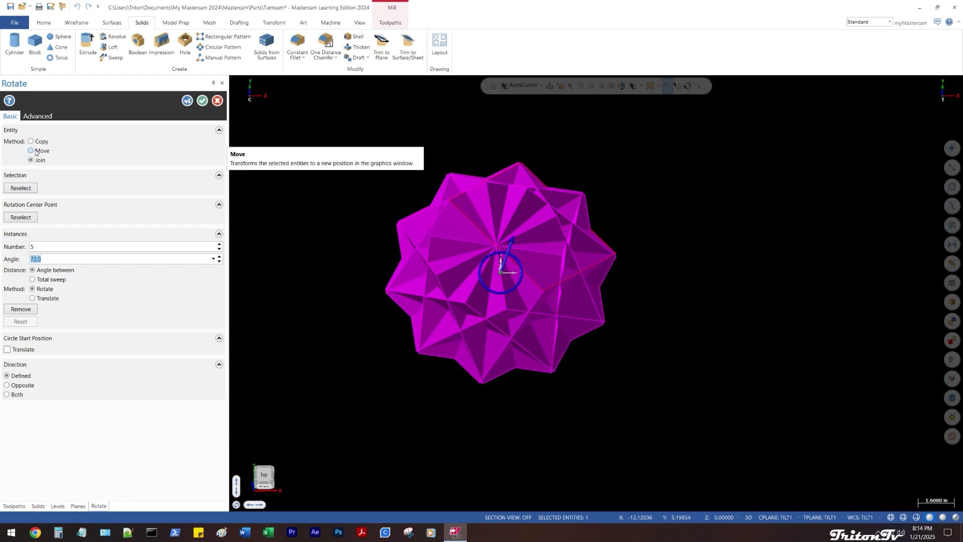
click(31, 150)
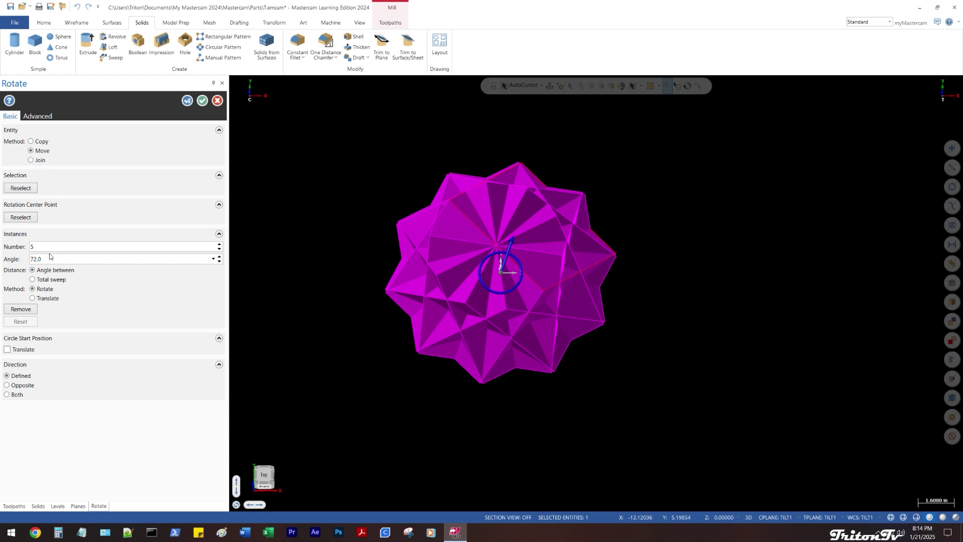
click(201, 101)
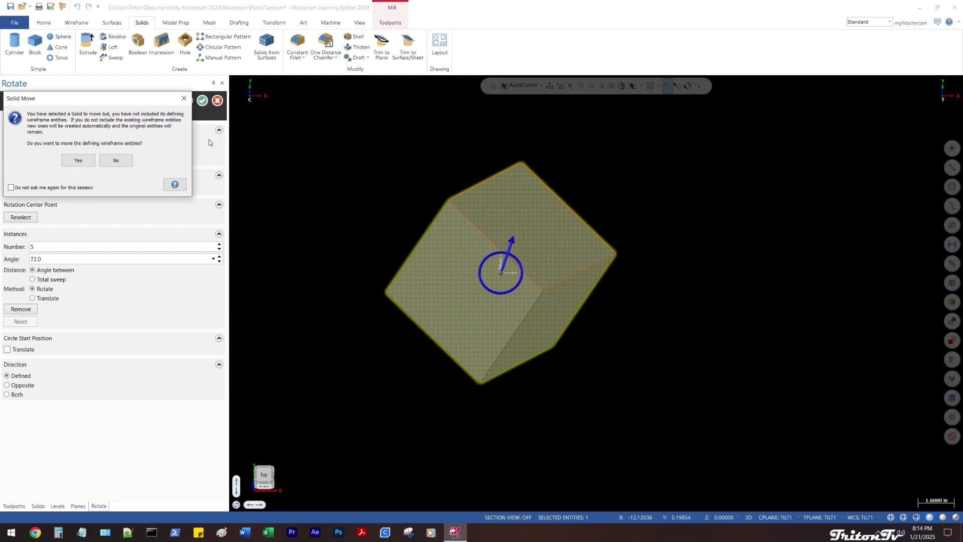
click(184, 98)
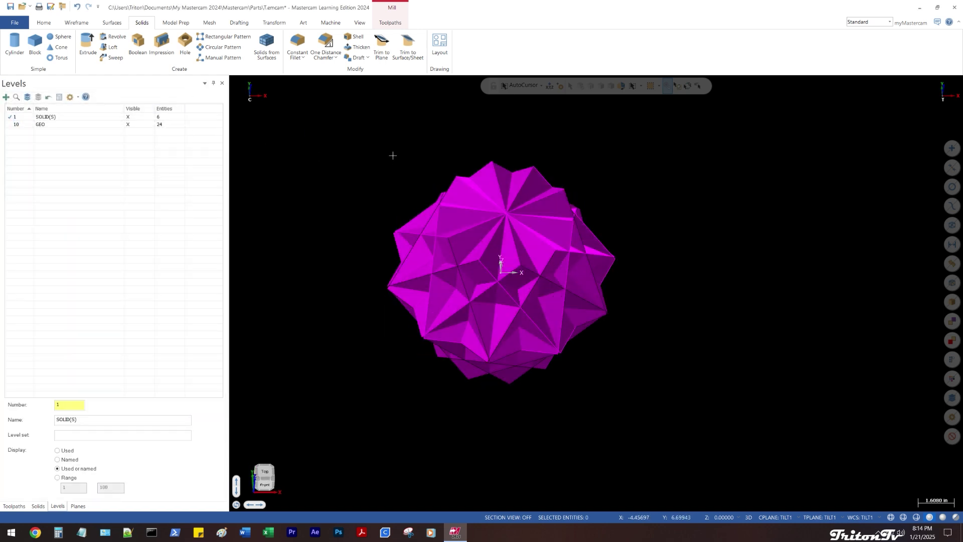
Undo the cube rotation, agreeing to delete geometry used in a solid
key(ctrl+z)
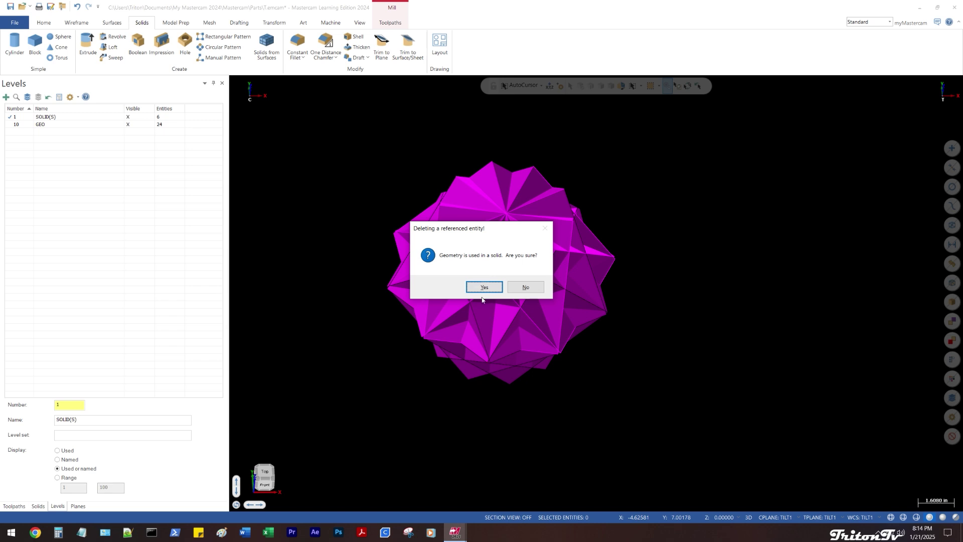
click(483, 290)
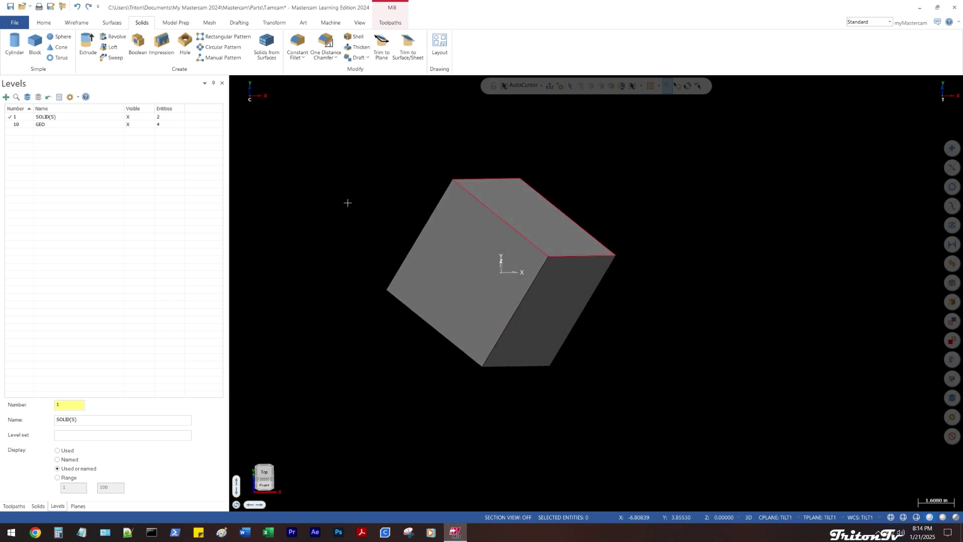
Rotate the cube with the Join method into 5 instances with an angle of 72.0 between them
click(430, 240)
right_click(371, 171)
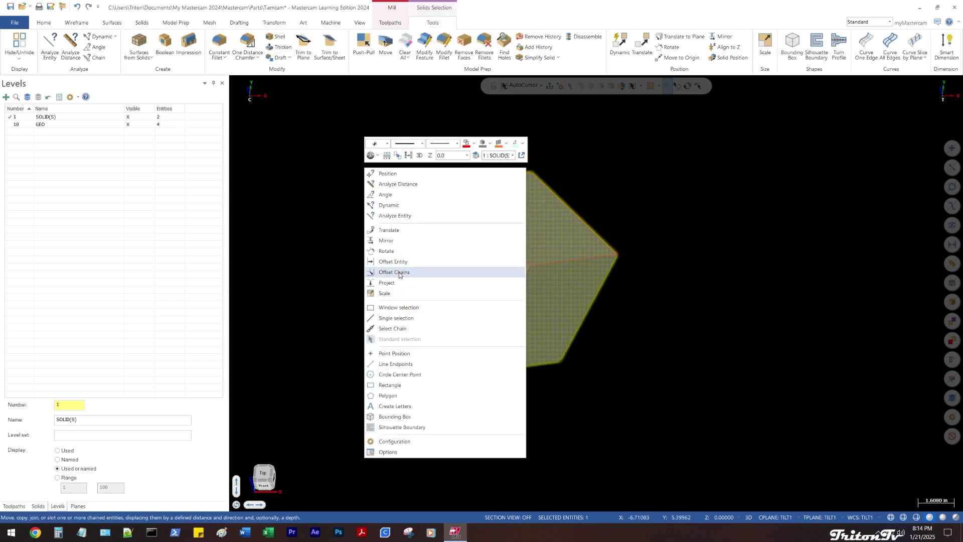
click(396, 251)
click(31, 160)
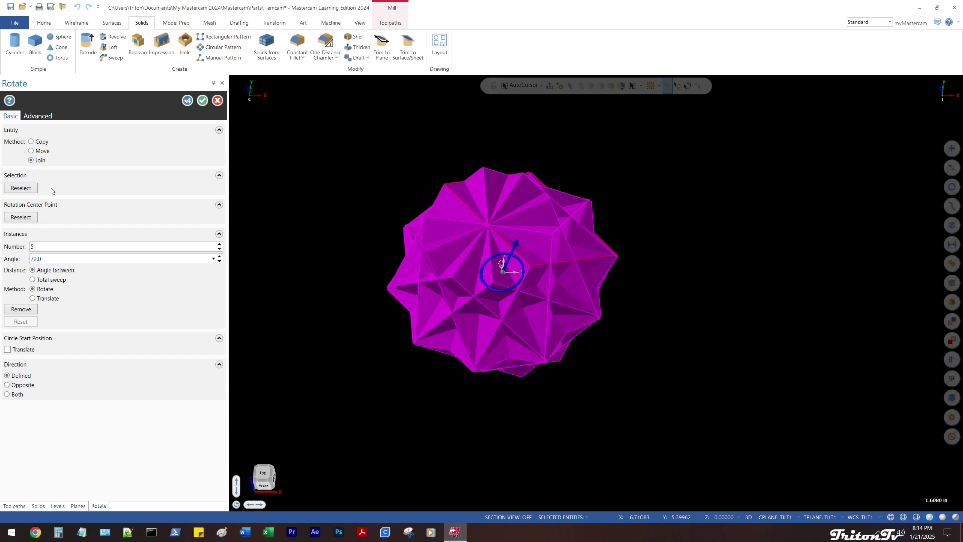
click(202, 100)
Clear the transform colors from the joined cubes and inspect the shape from the top and at a tilt
right_click(379, 129)
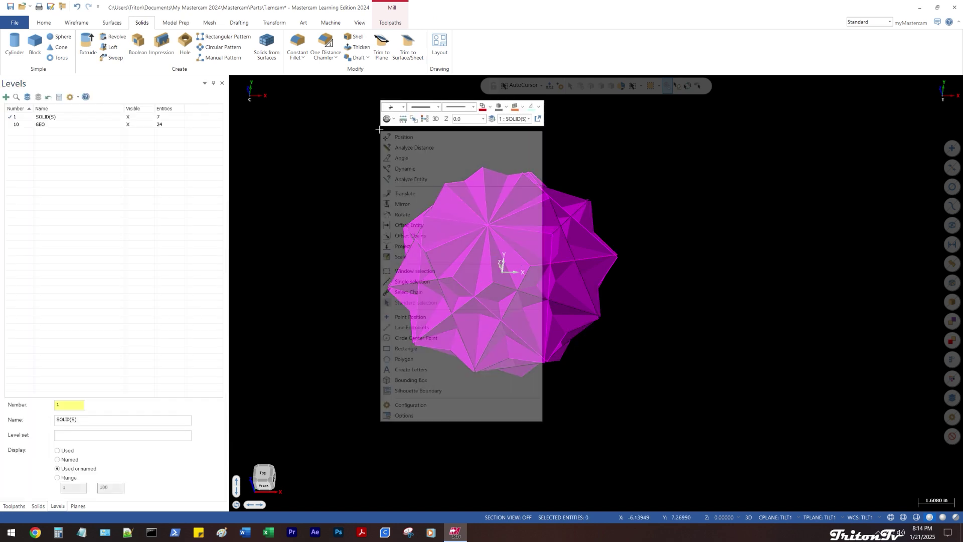
click(424, 119)
mouse_move(396, 167)
middle_down()
mouse_move(375, 209)
mouse_move(394, 175)
middle_up()
key(alt+1)
key(alt+1)
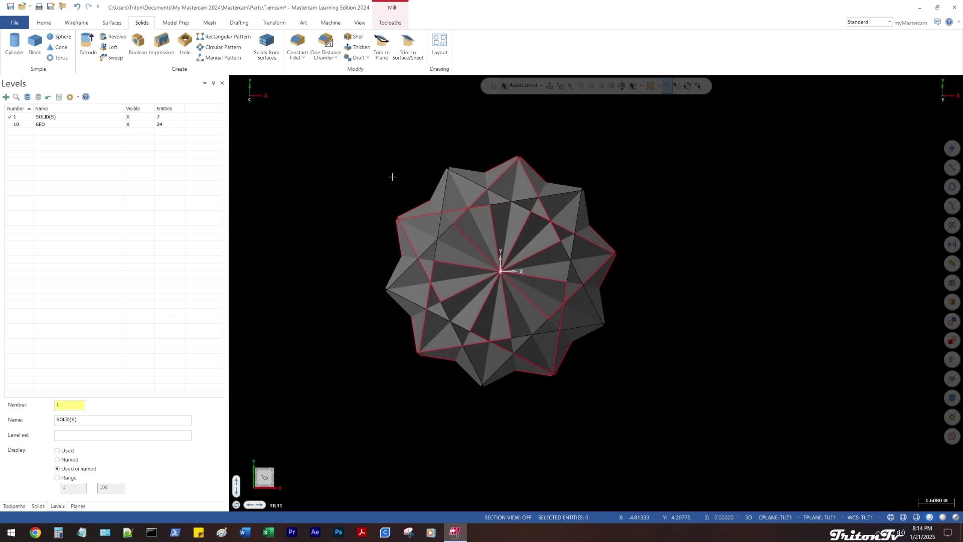
middle_drag(360, 218, 359, 146)
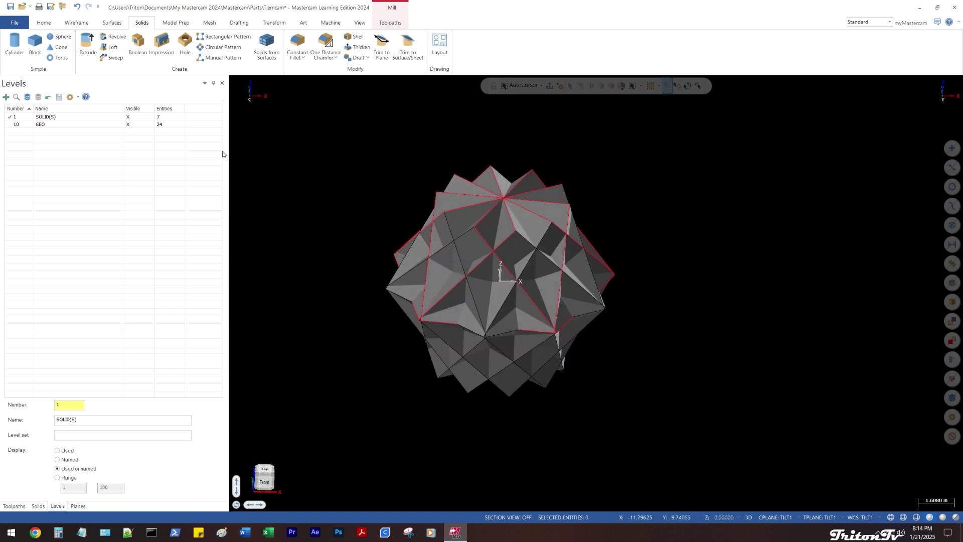
Turn off the visibility of level 10 GEO so that only the solids show
click(136, 125)
scroll(320, 172, down, 2)
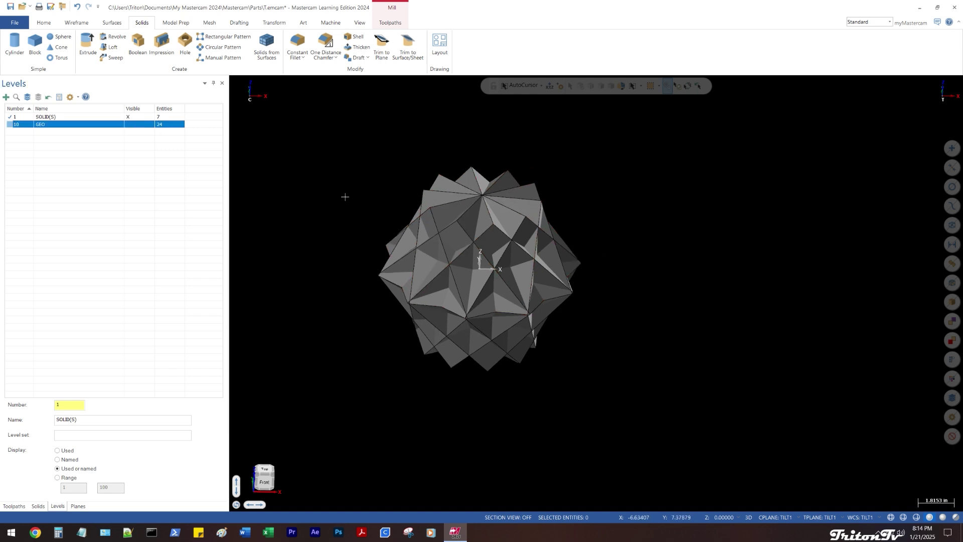
mouse_move(344, 198)
middle_down()
mouse_move(338, 165)
mouse_move(355, 210)
mouse_move(352, 183)
middle_up()
Duplicate the TILT1 plane, name the copy TILTF, and make it the active WCS, construction and tool plane
click(78, 506)
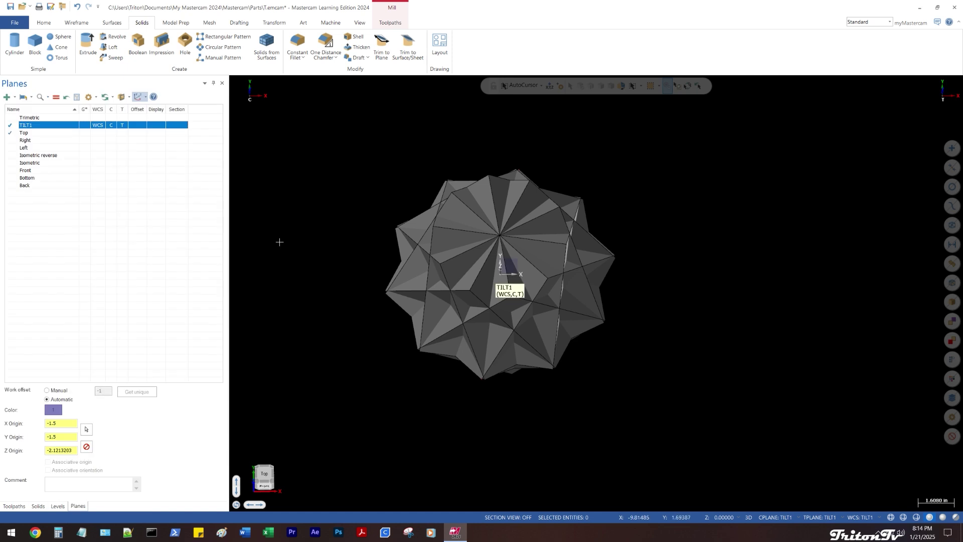
middle_drag(316, 225, 288, 181)
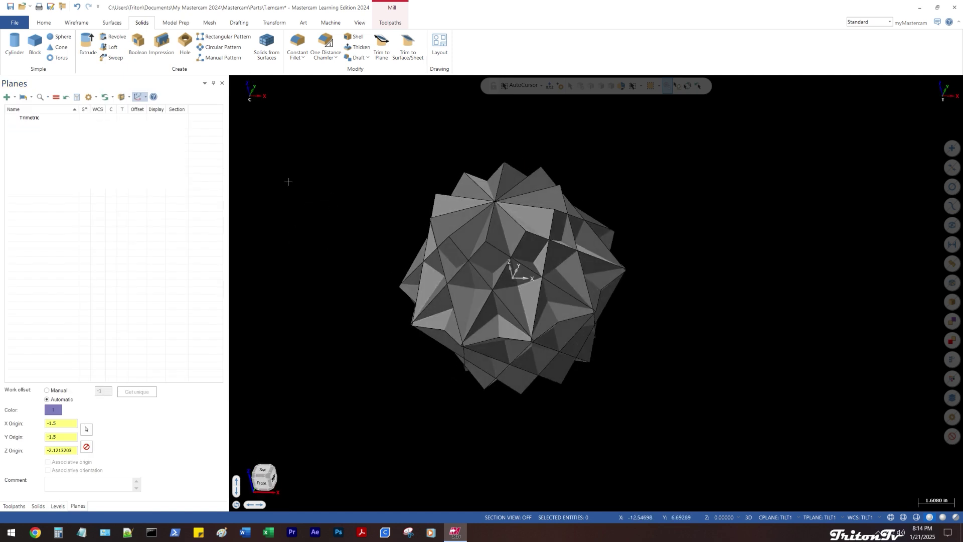
right_click(34, 130)
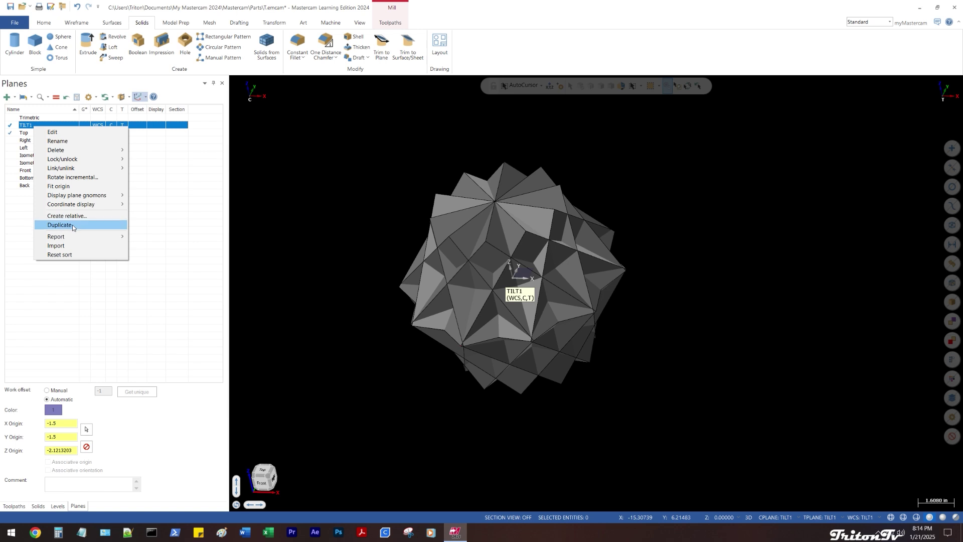
click(45, 225)
click(36, 136)
drag(38, 136, 31, 137)
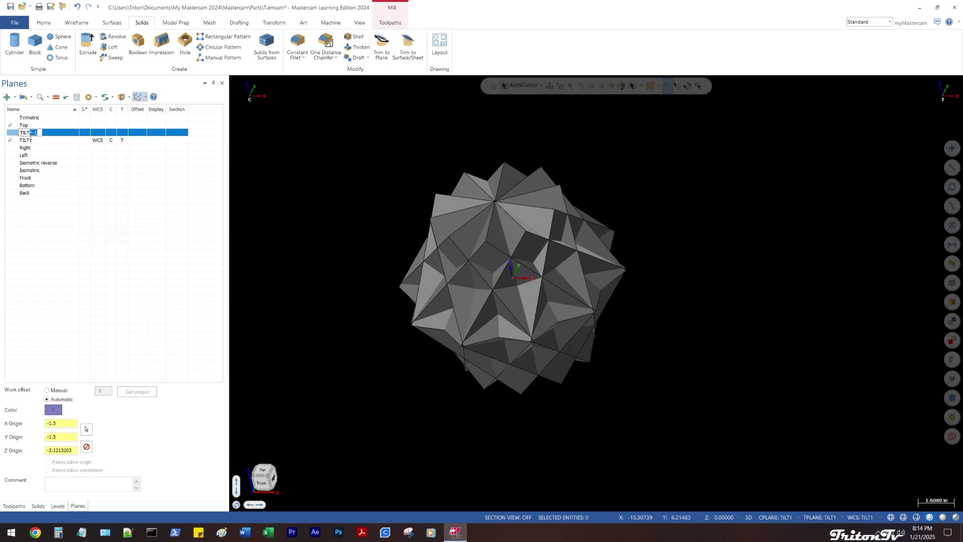
text(F)
click(94, 132)
key(alt+2)
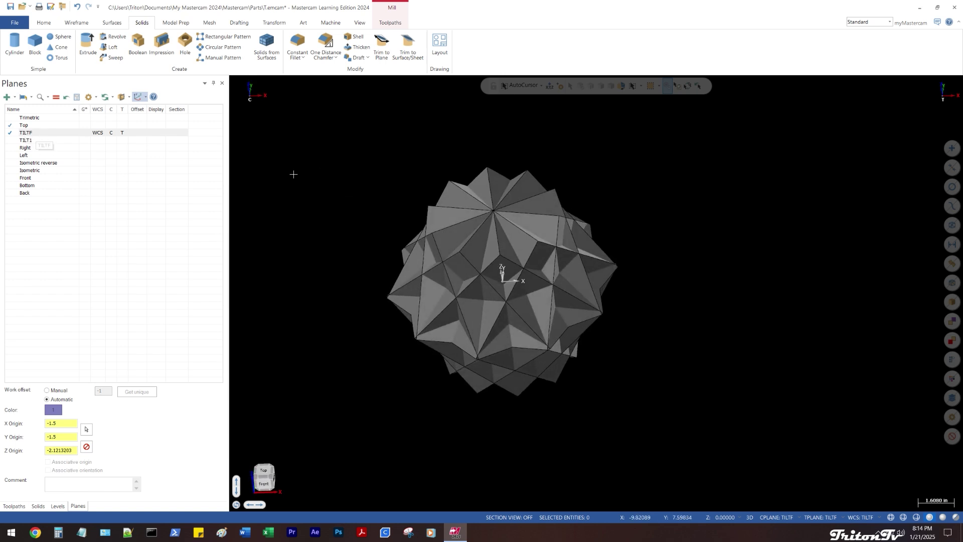
Rotate the TILTF plane 90.0 degrees about X and align the view to it
middle_drag(292, 174, 266, 179)
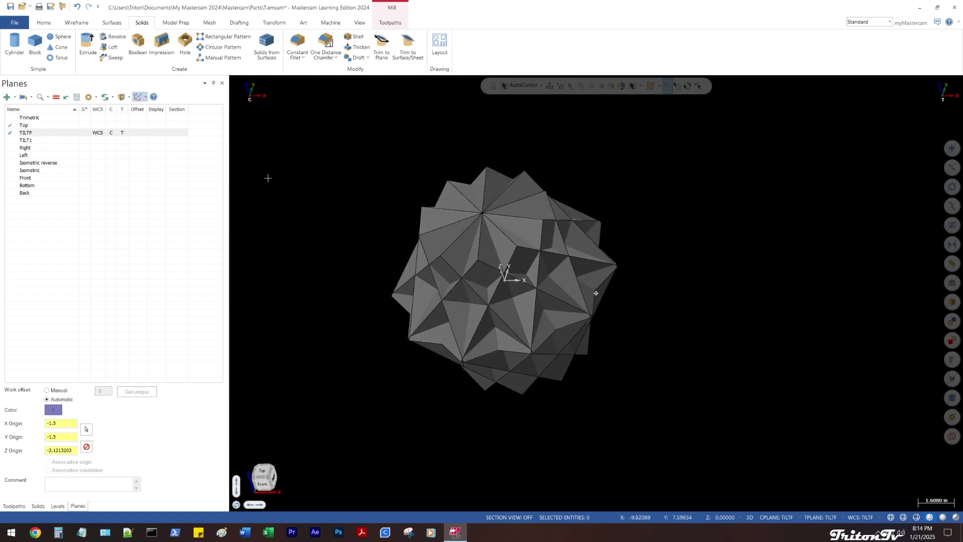
right_click(44, 134)
click(90, 185)
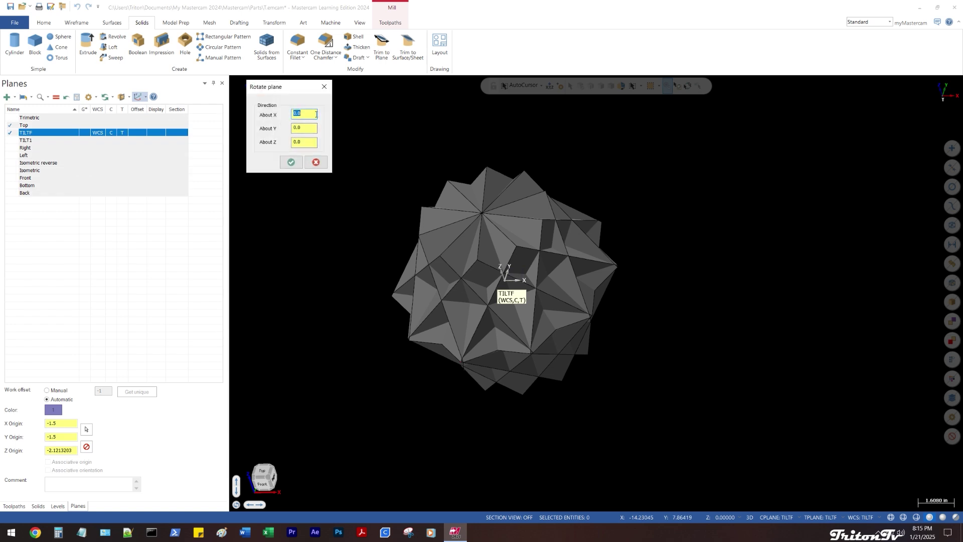
text(-90)
key(Return)
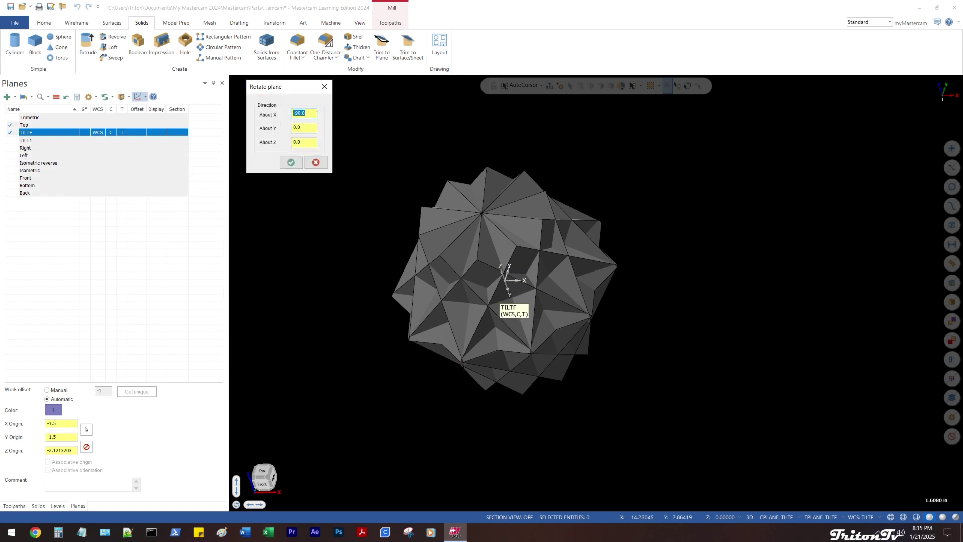
key(Return)
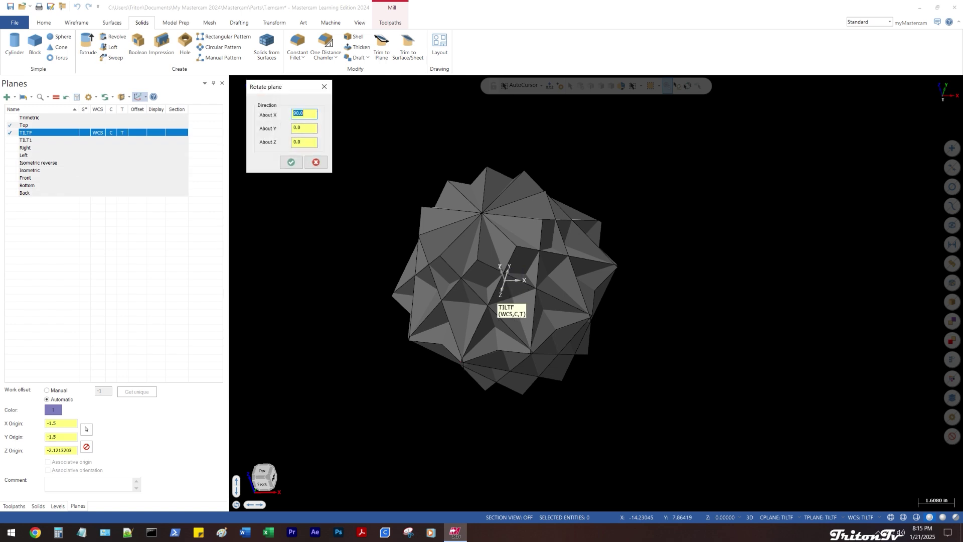
click(291, 162)
click(84, 132)
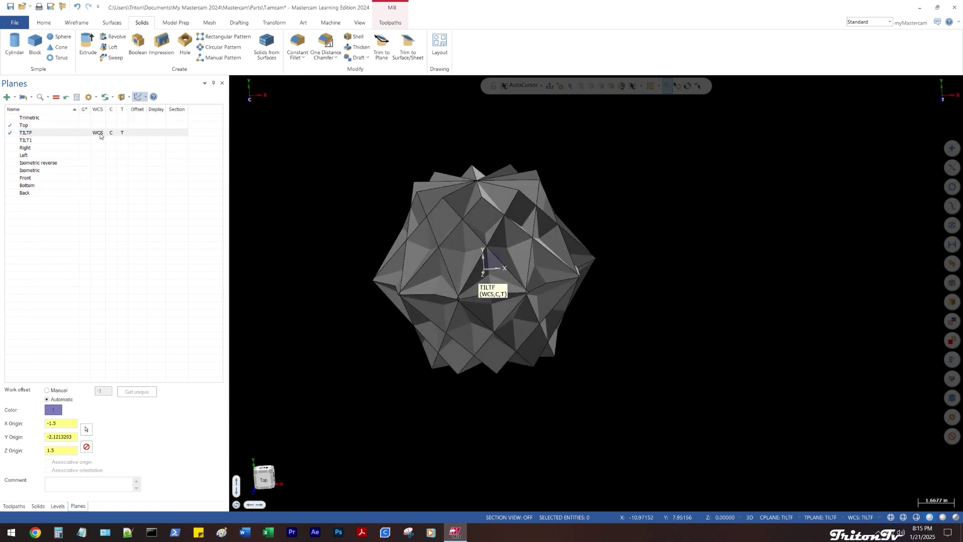
middle_drag(312, 201, 311, 224)
key(alt+p)
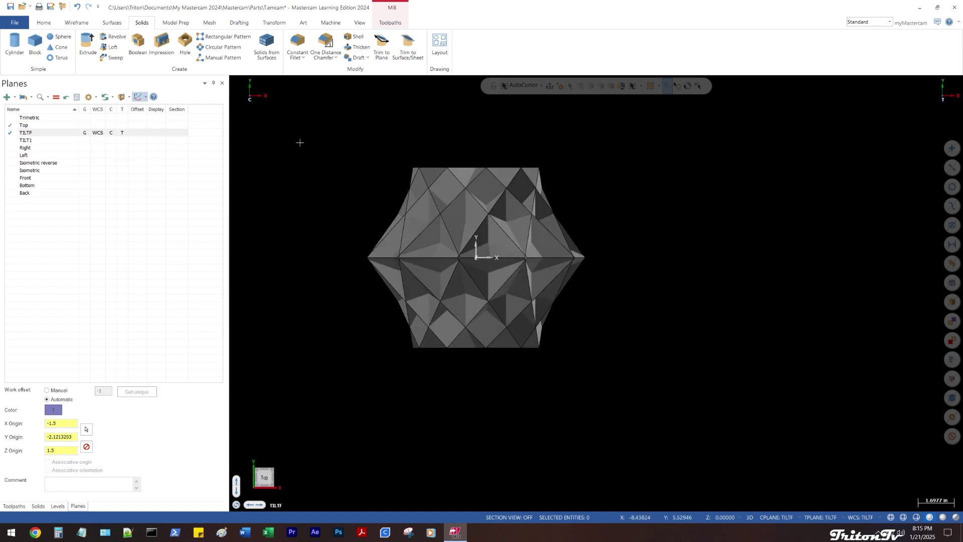
drag(300, 142, 622, 401)
middle_drag(617, 381, 595, 288)
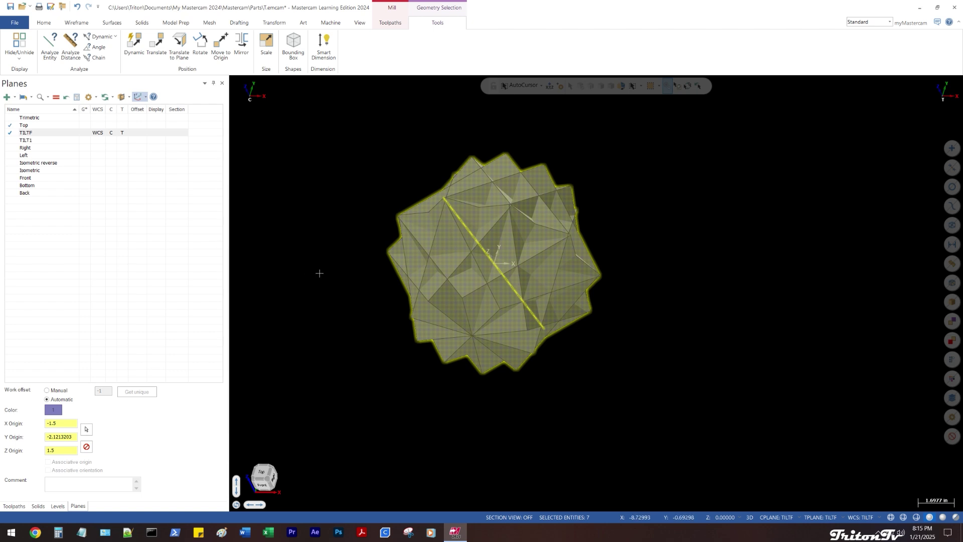
key(alt+1)
key(Escape)
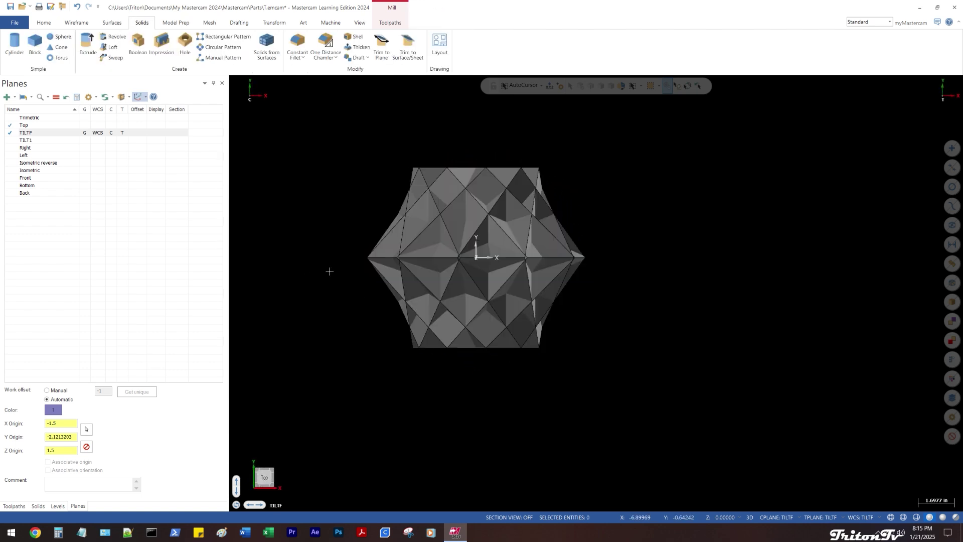
Turn on the visibility of level 10 GEO alongside the solids on level 1 and clear the colors
middle_drag(328, 271, 354, 257)
key(alt+e)
key(Escape)
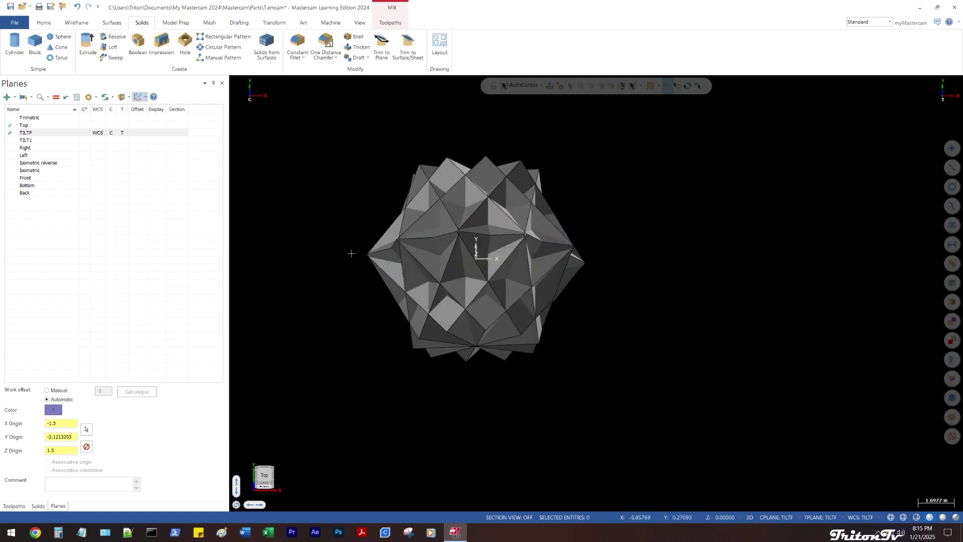
key(alt+z)
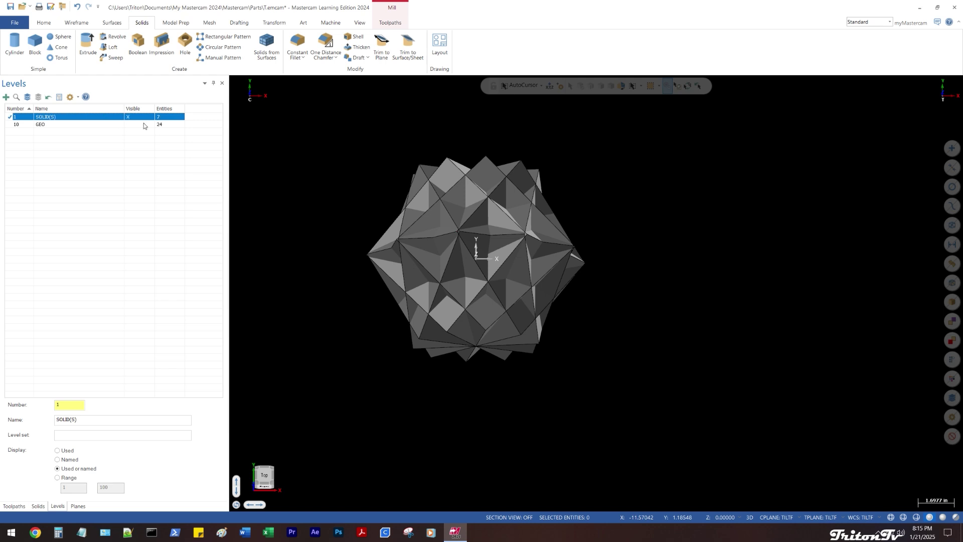
click(133, 125)
click(132, 118)
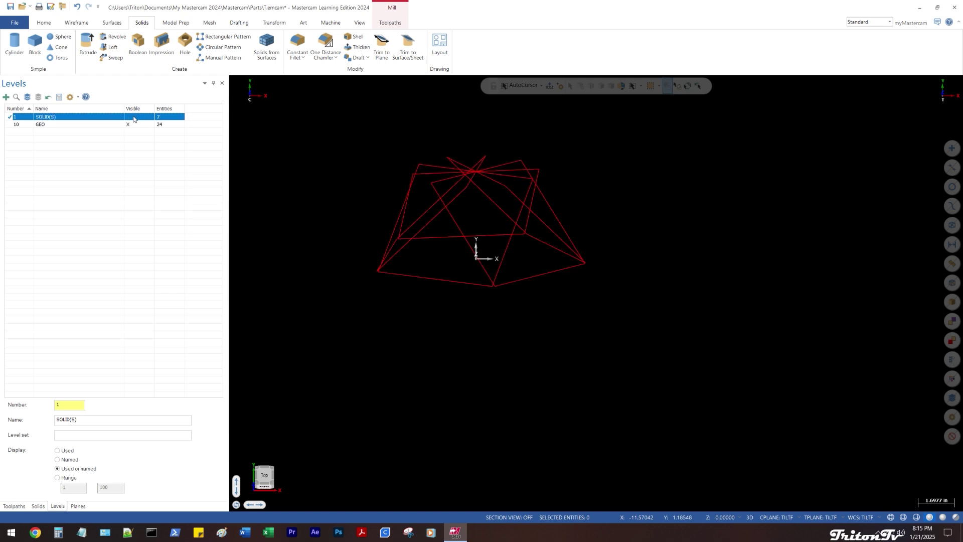
click(135, 120)
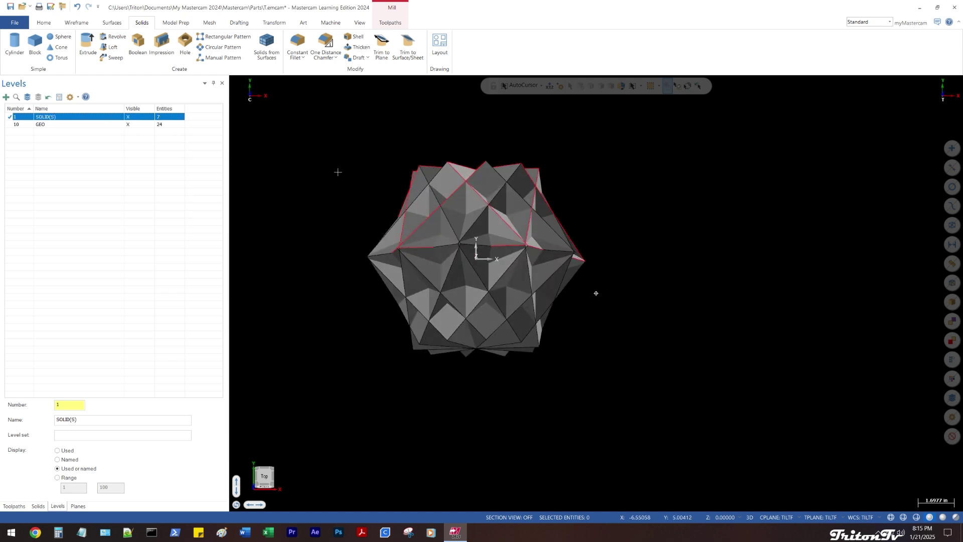
right_click(352, 143)
click(392, 132)
middle_drag(381, 161, 344, 260)
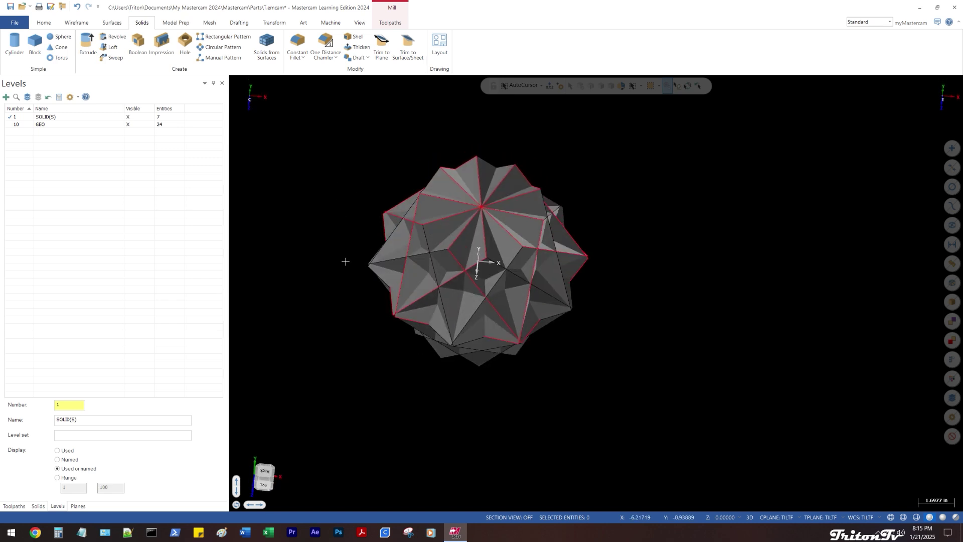
Rotate all solids and level 10 geometry about TILTF with the Join method, 5 instances and 72.0 between them
key(alt+1)
drag(304, 139, 637, 396)
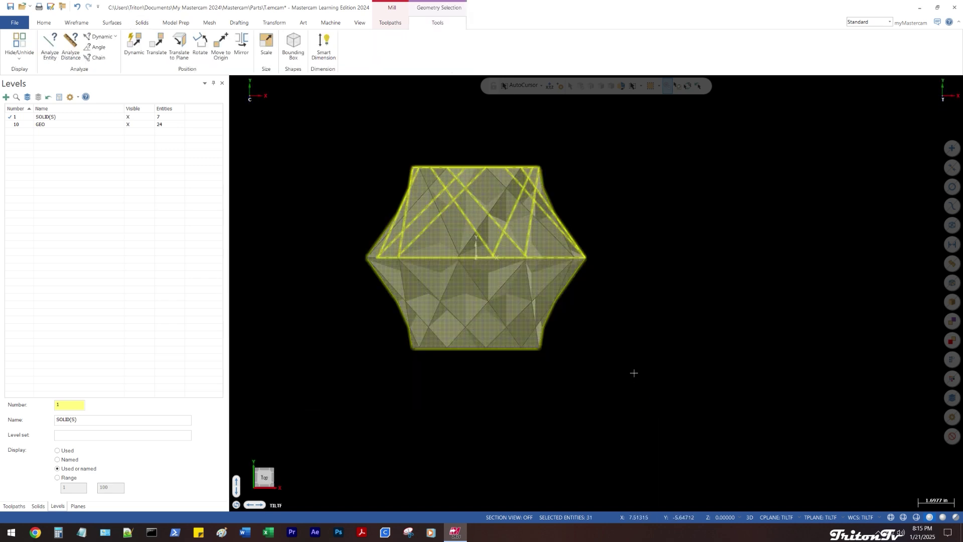
right_click(634, 371)
click(656, 162)
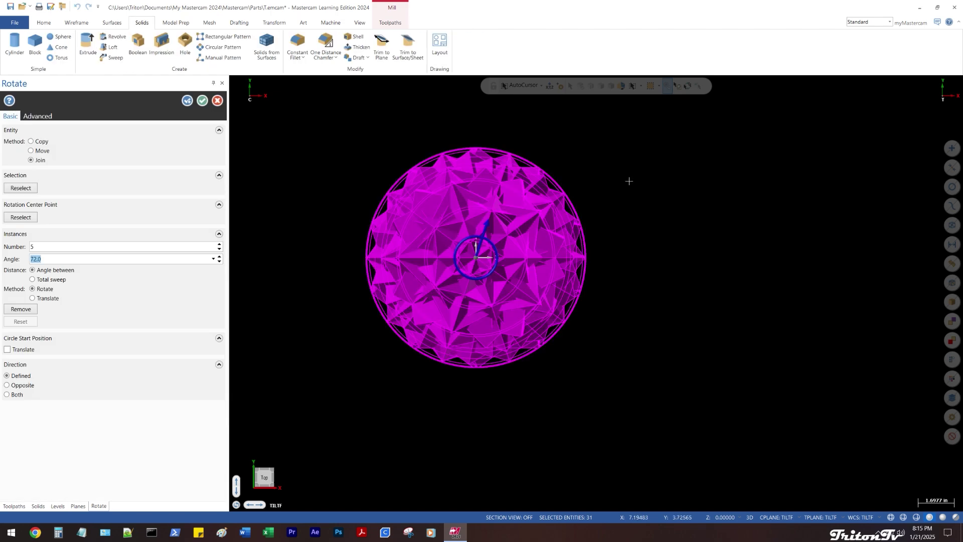
middle_drag(627, 180, 673, 123)
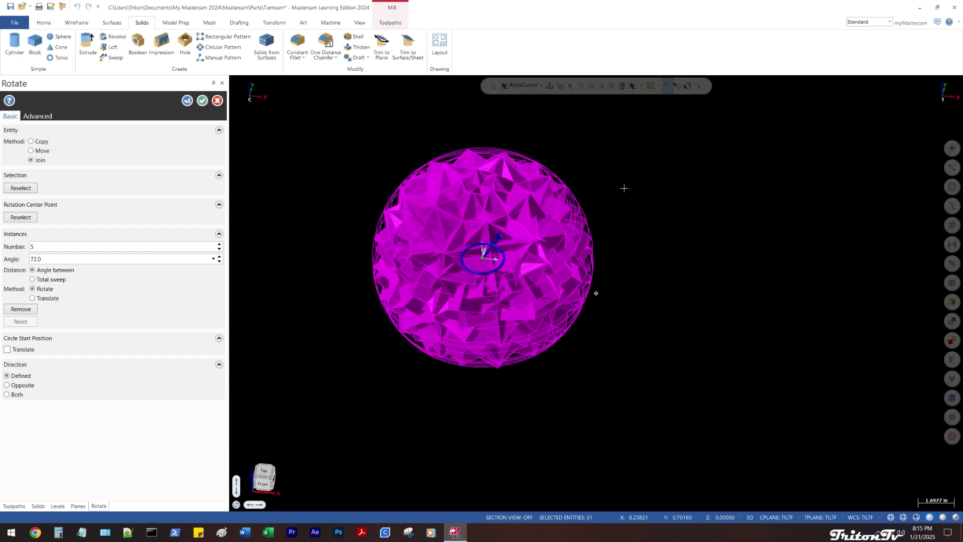
middle_drag(640, 257, 645, 227)
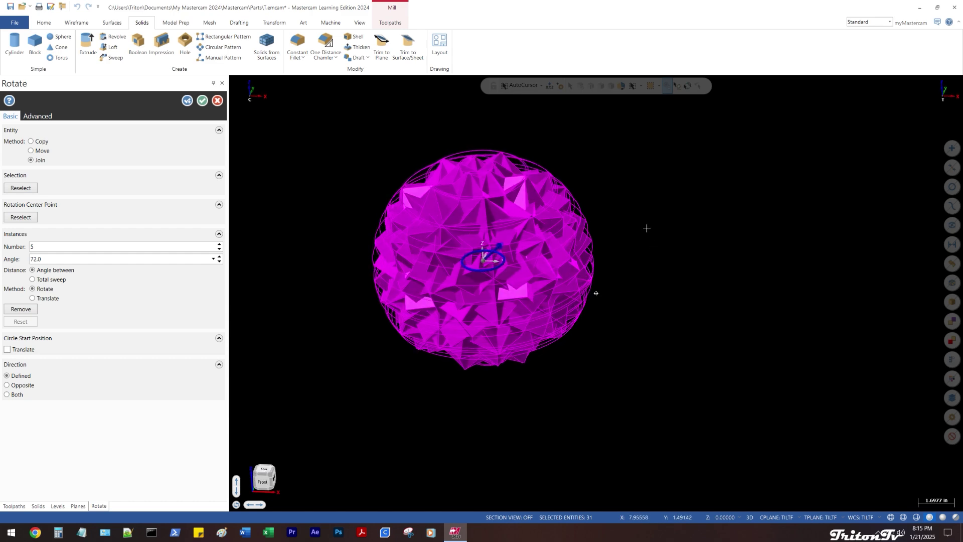
click(201, 101)
Clear the transform colors from the new instances and turn off the visibility of level 10 GEO
right_click(314, 105)
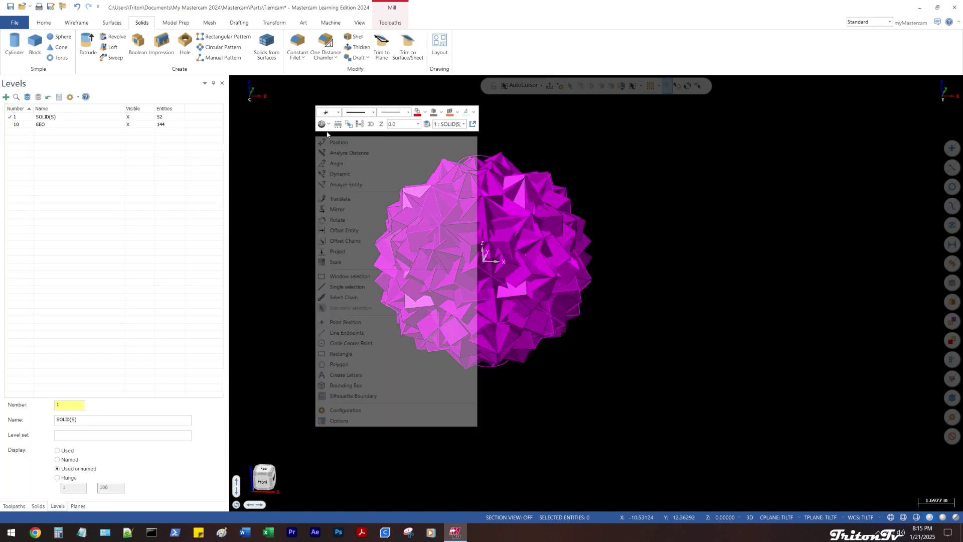
click(360, 125)
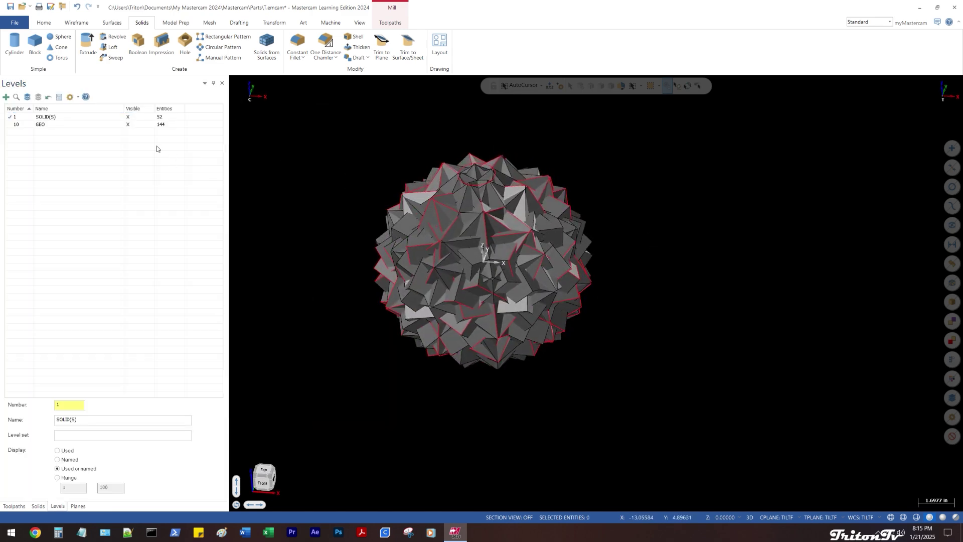
click(129, 125)
Examine the multi-spiked cluster of solids and its remaining circular join curves up close from several angles
middle_drag(330, 199, 331, 223)
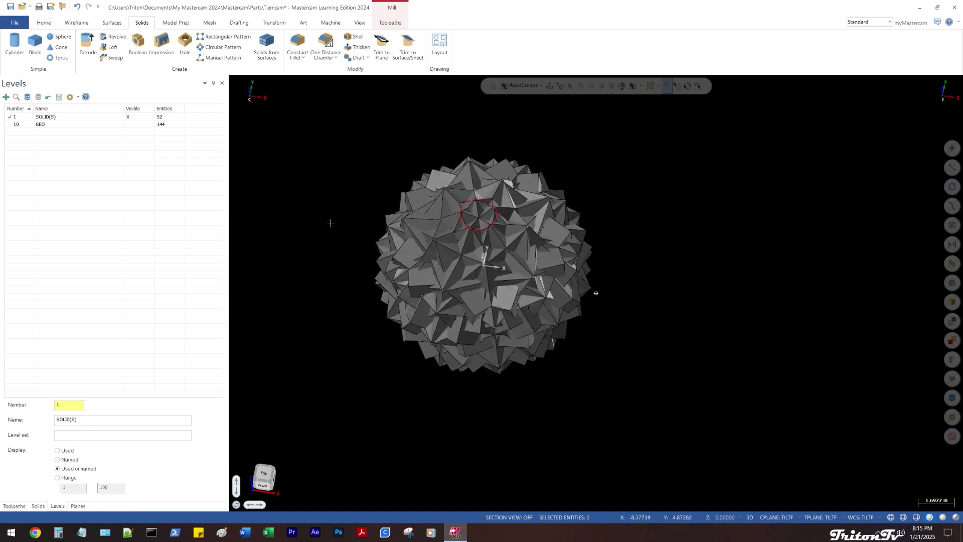
scroll(474, 183, up, 2)
scroll(484, 178, up, 1)
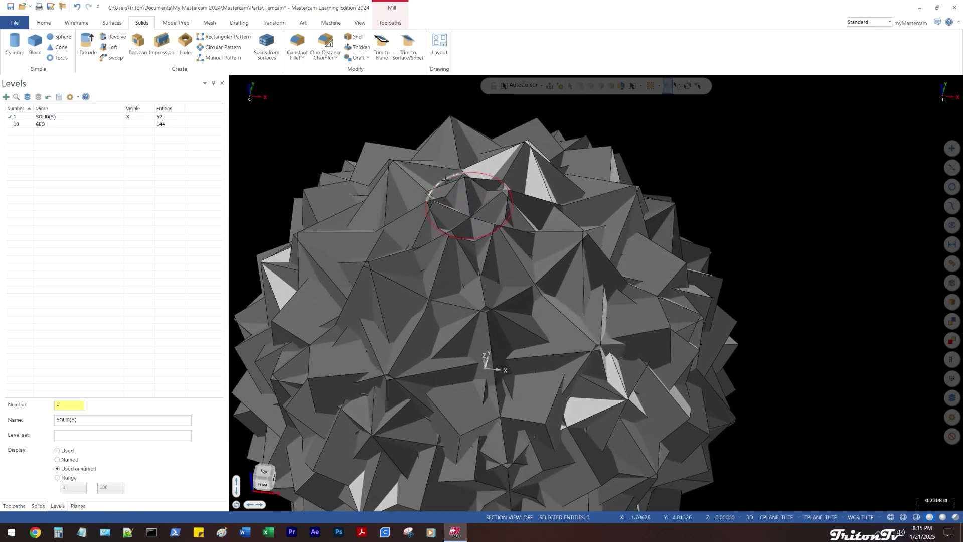
mouse_move(484, 178)
middle_down()
mouse_move(445, 189)
mouse_move(449, 223)
mouse_move(473, 220)
mouse_move(474, 211)
middle_up()
key(alt+s)
key(alt+s)
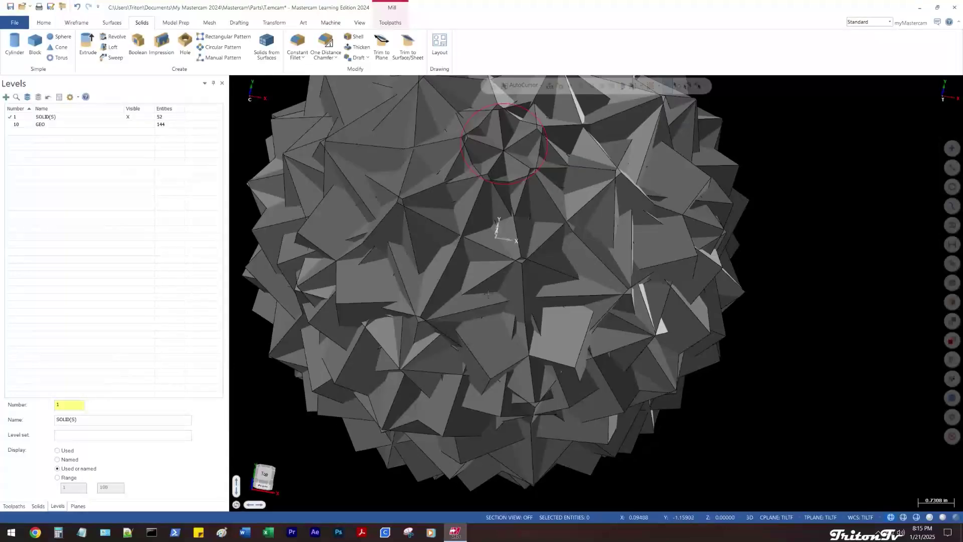
scroll(483, 289, down, 3)
mouse_move(483, 290)
middle_down()
mouse_move(488, 238)
mouse_move(544, 241)
mouse_move(510, 181)
mouse_move(508, 223)
middle_up()
key(alt+1)
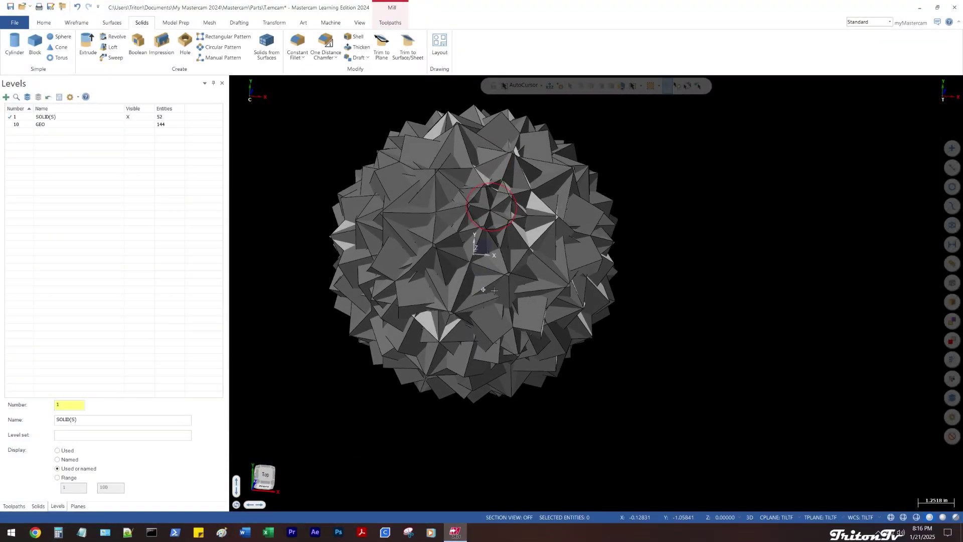
scroll(355, 206, up, 2)
mouse_move(342, 226)
middle_down()
mouse_move(355, 207)
mouse_move(357, 256)
mouse_move(370, 191)
mouse_move(342, 314)
mouse_move(345, 263)
mouse_move(359, 286)
mouse_move(337, 176)
middle_up()
scroll(345, 263, down, 2)
Clear the transform colors and rename level 1 as CUBE SOLID(S) 2X 5TIMES ROT72°
right_click(337, 176)
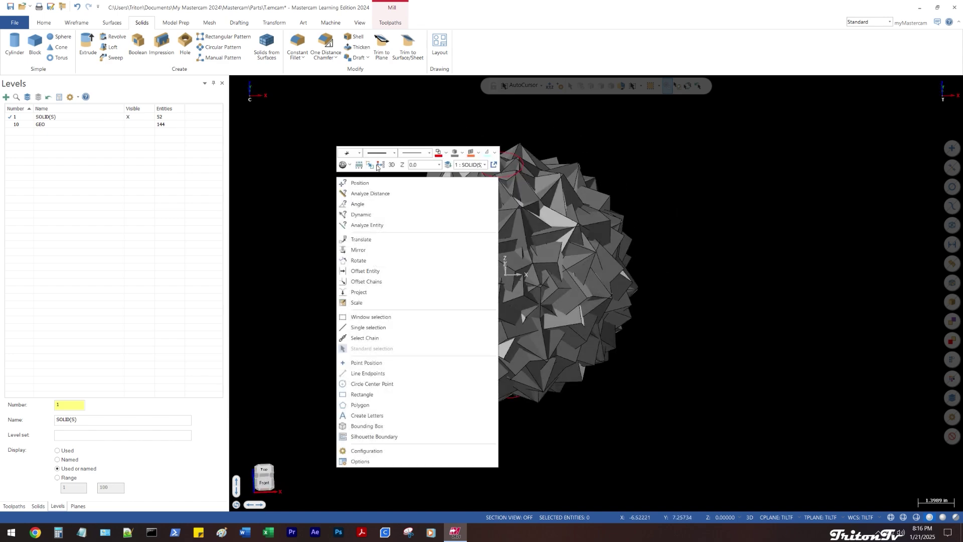
click(380, 165)
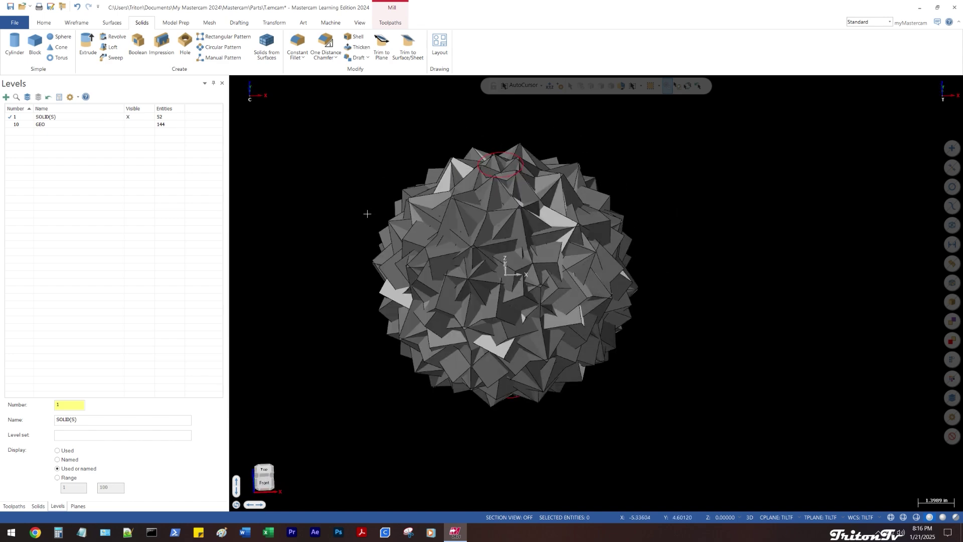
click(56, 421)
text(CUBE)
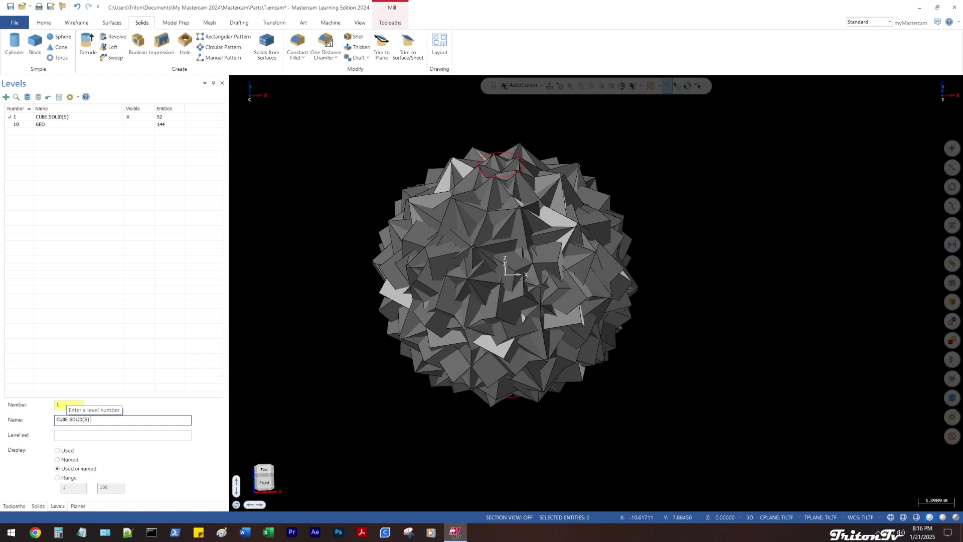
key(End)
text(X)
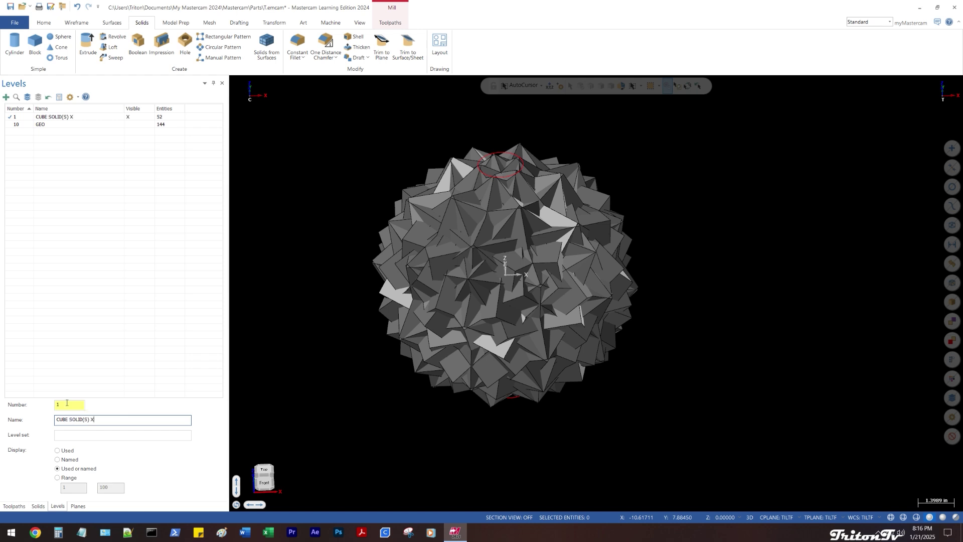
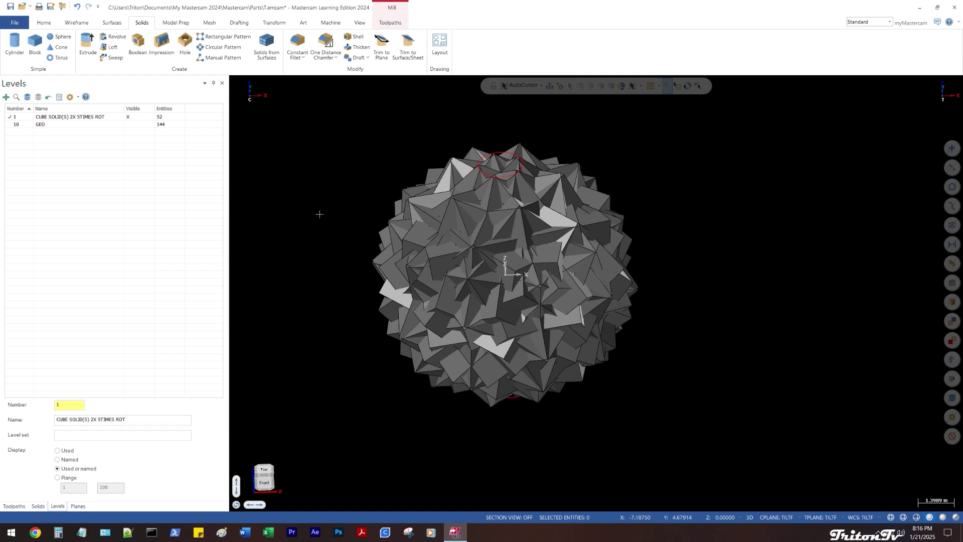
mouse_move(318, 212)
middle_down()
mouse_move(312, 204)
mouse_move(311, 258)
mouse_move(307, 231)
middle_up()
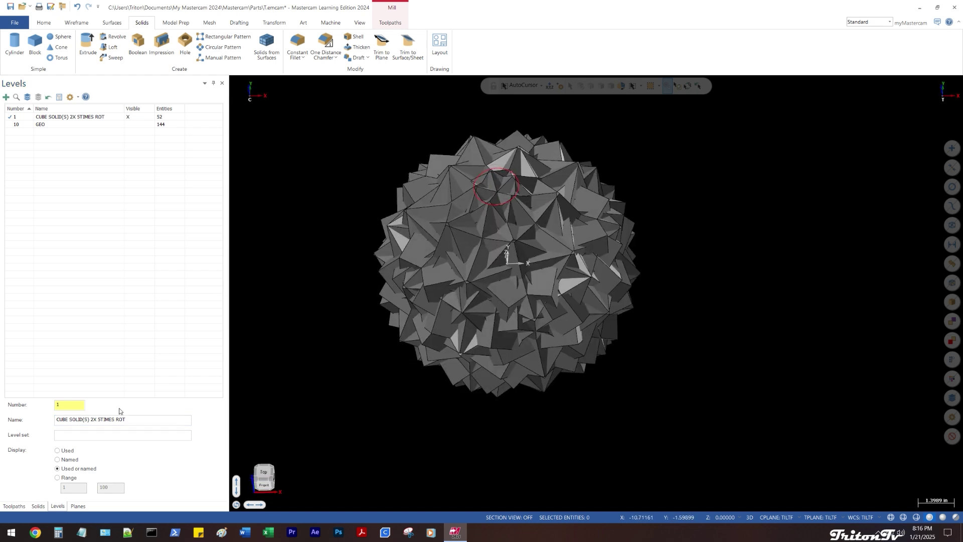
click(133, 419)
click(301, 149)
Make level 10 the active level and rename it as CUBE GEO
click(30, 124)
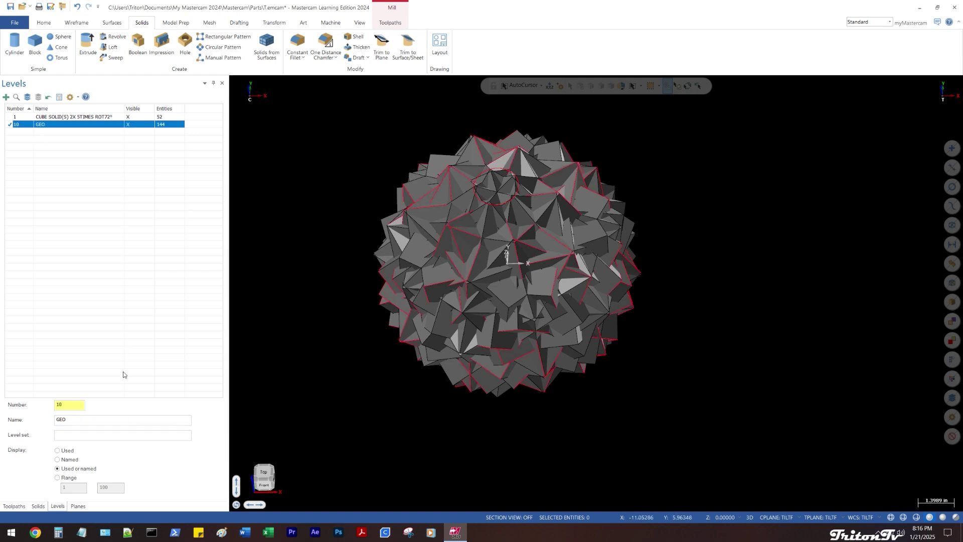
click(72, 420)
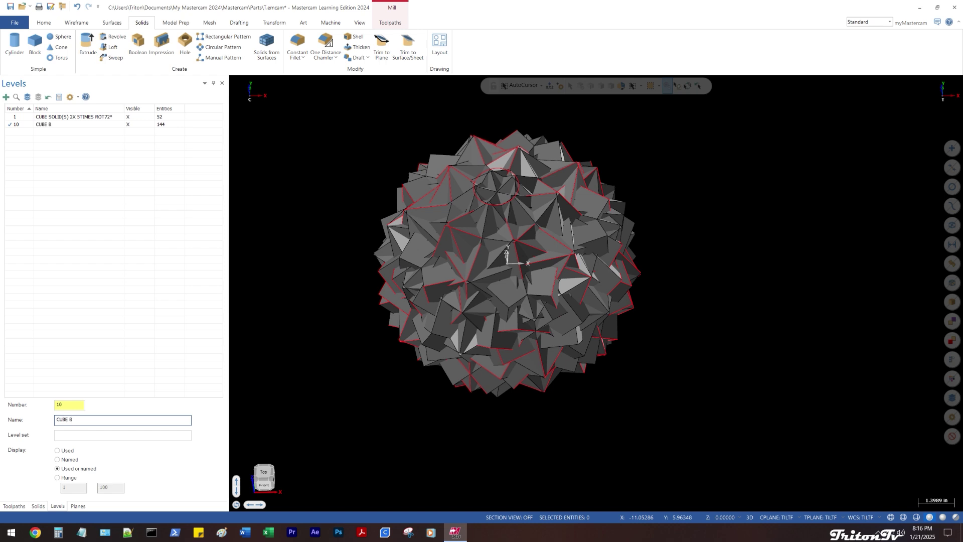
click(288, 137)
Create level 15 as the active level and name it TETRAHEDRON
key(alt+1)
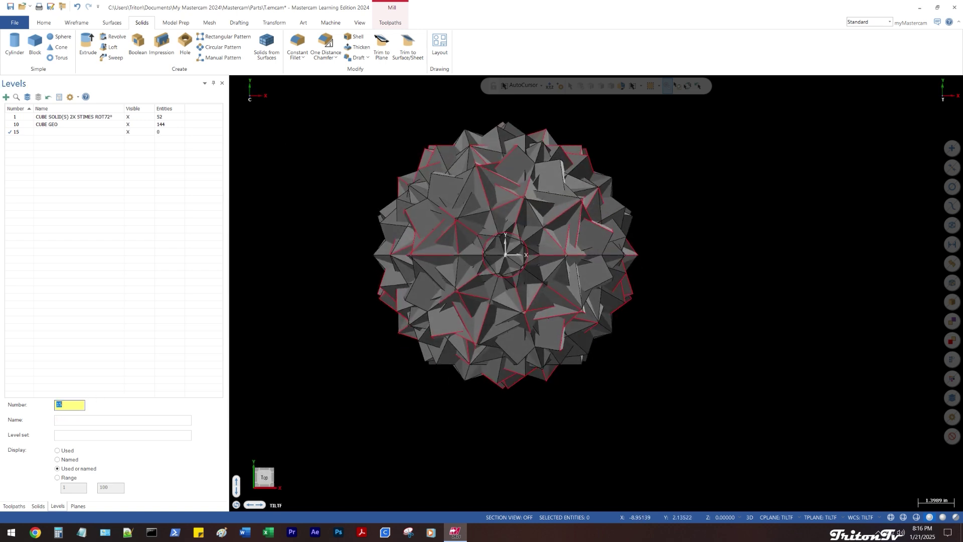
click(74, 419)
text(TETRAH)
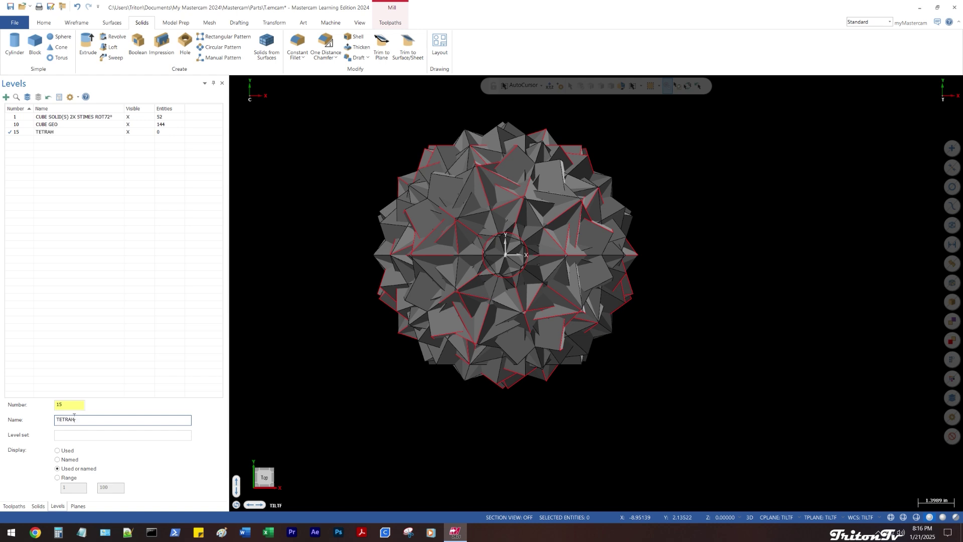
text(EDRON)
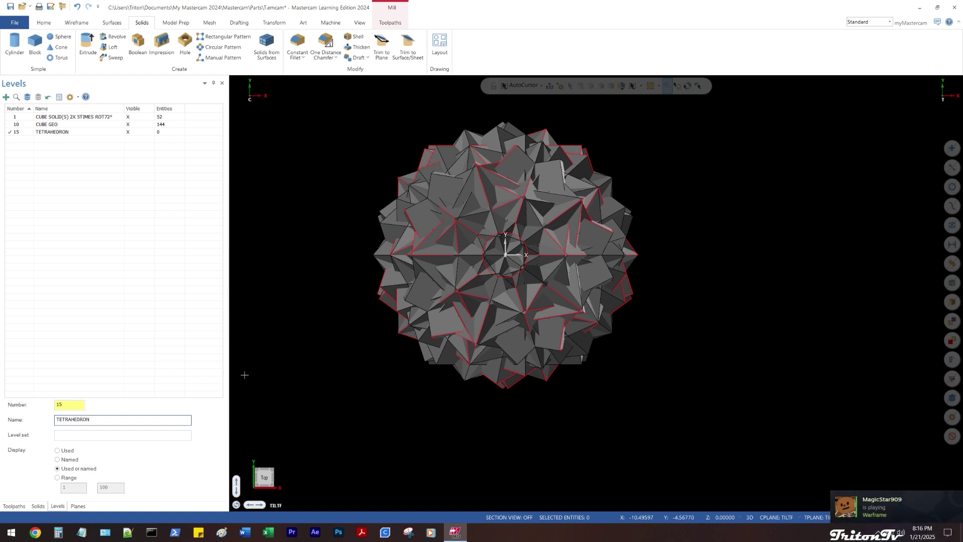
Exit the Steam client running in the background
click(878, 533)
right_click(852, 477)
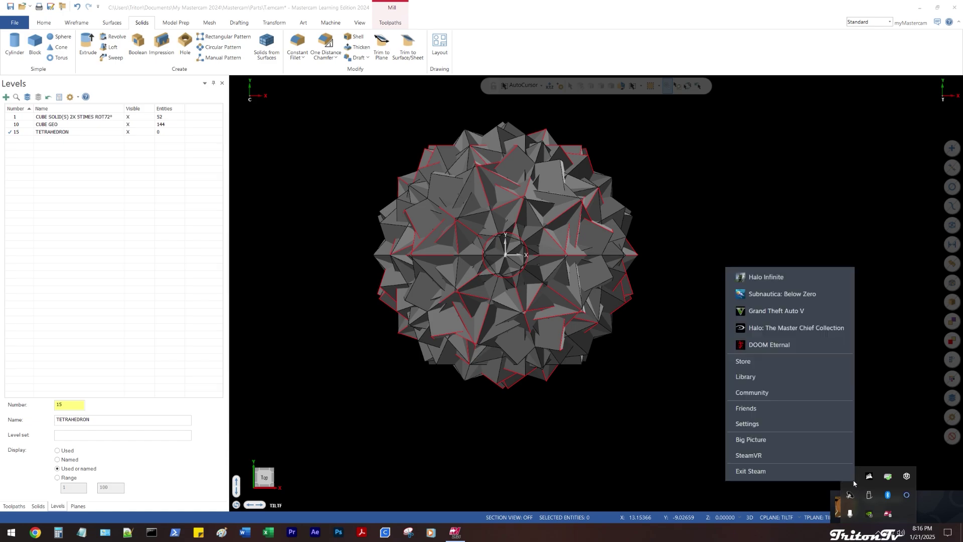
click(847, 473)
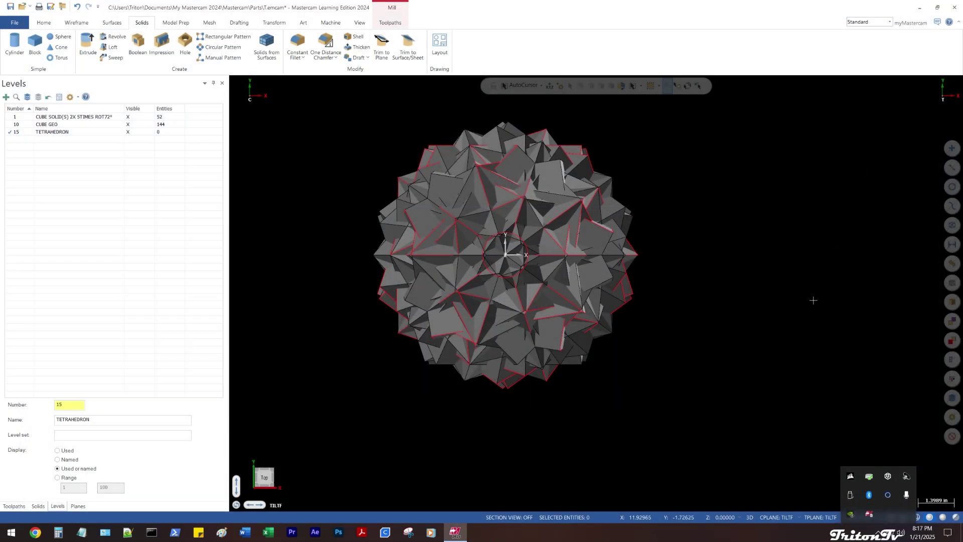
middle_drag(813, 300, 788, 297)
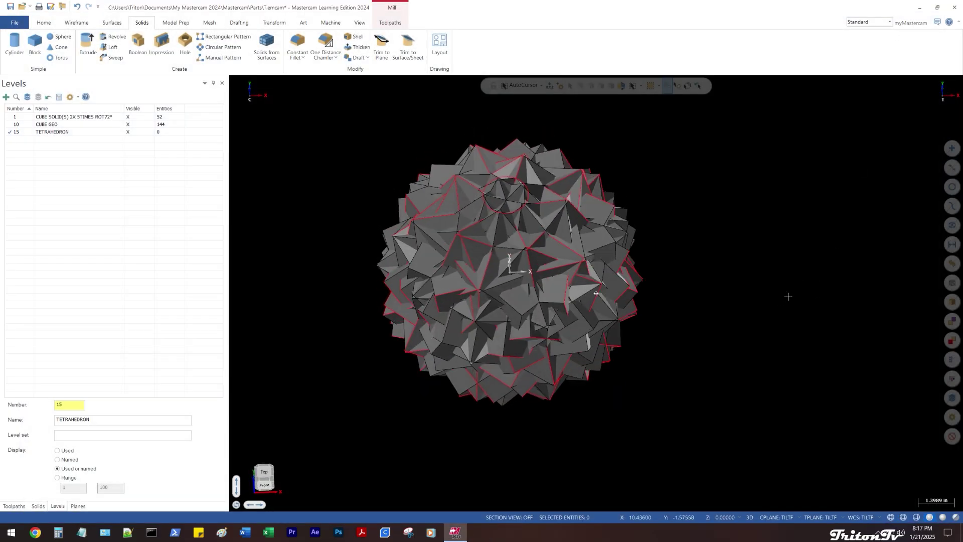
click(127, 132)
click(132, 117)
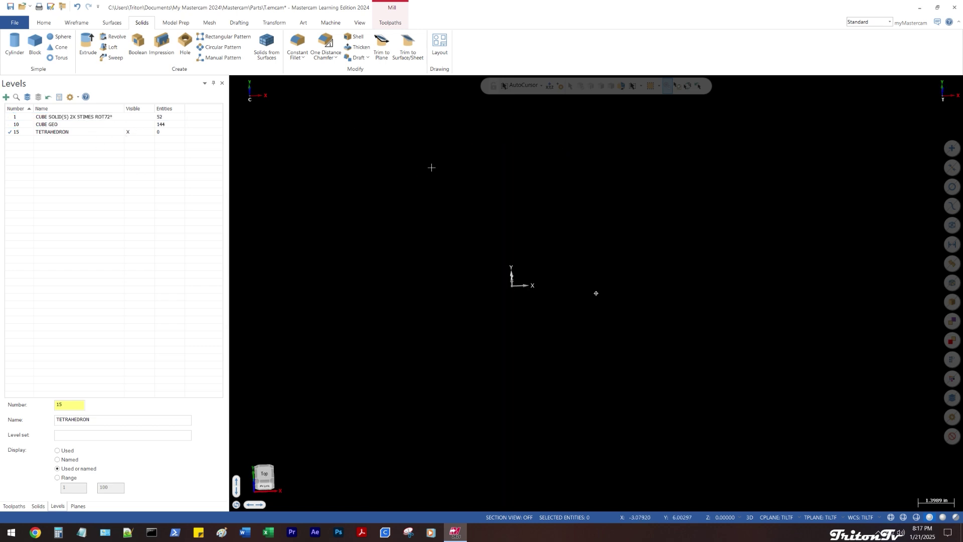
click(131, 117)
click(132, 116)
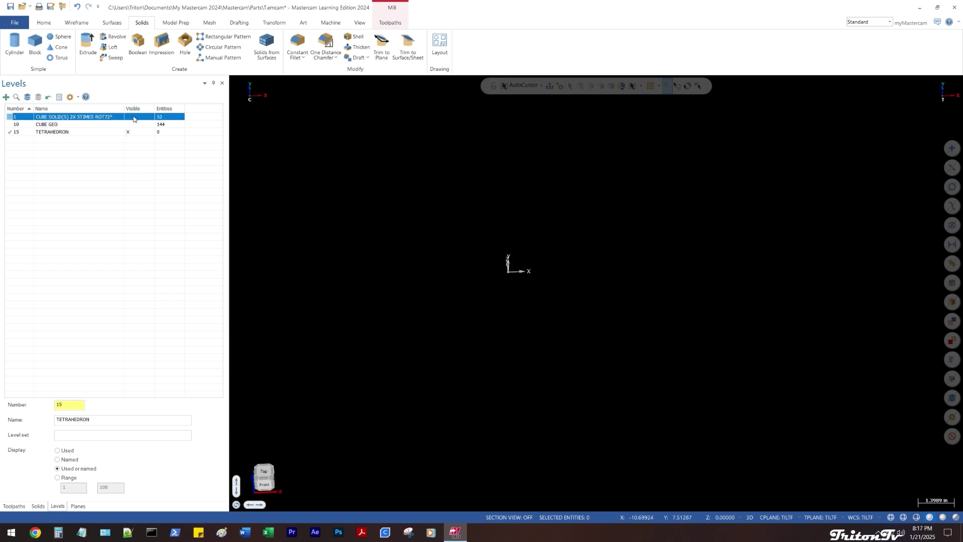
click(132, 117)
middle_drag(346, 151, 376, 165)
key(alt+1)
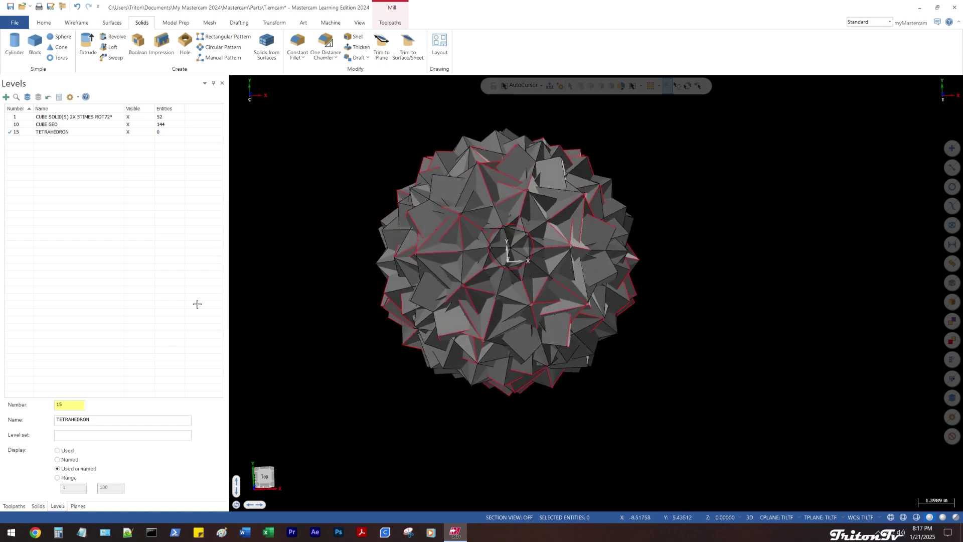
Set the Top plane as the WCS, construction plane and tool plane
click(78, 505)
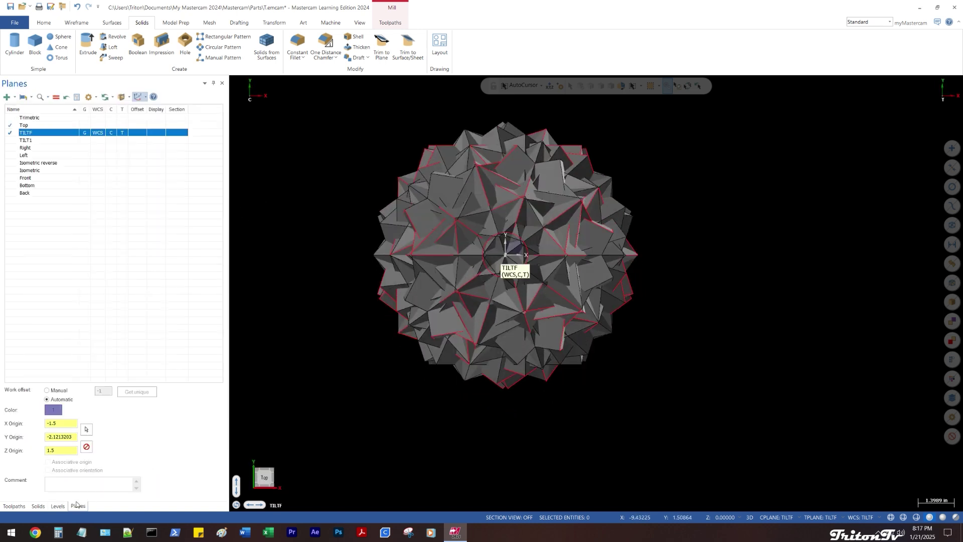
click(85, 124)
click(97, 125)
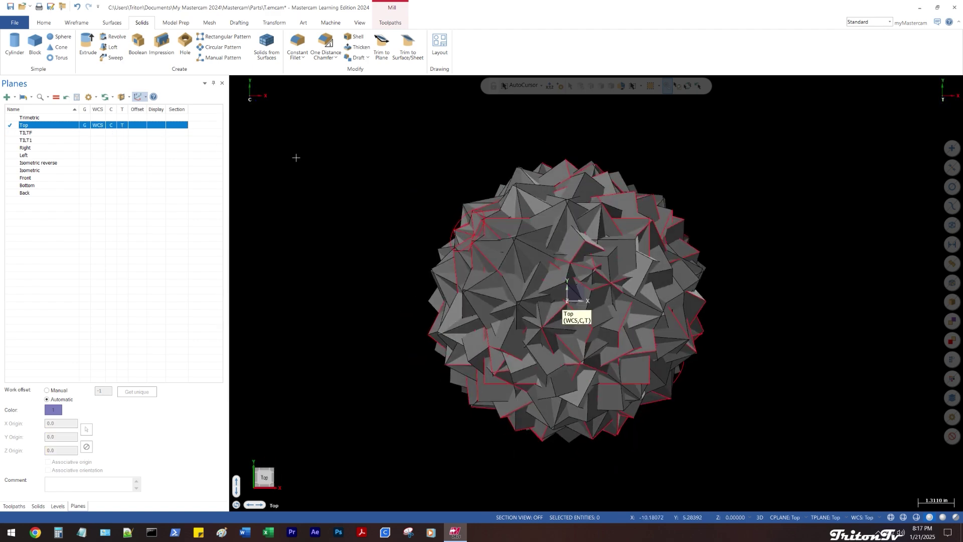
middle_drag(331, 172, 363, 168)
key(alt+2)
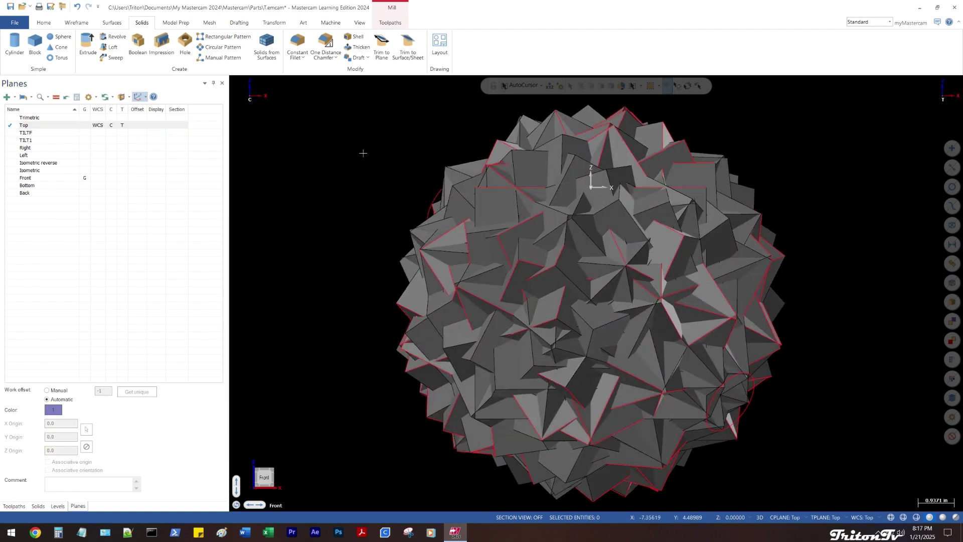
Close the Solids manager and turn off the visibility of levels 1 and 10, leaving only TETRAHEDRON visible
click(40, 507)
click(222, 83)
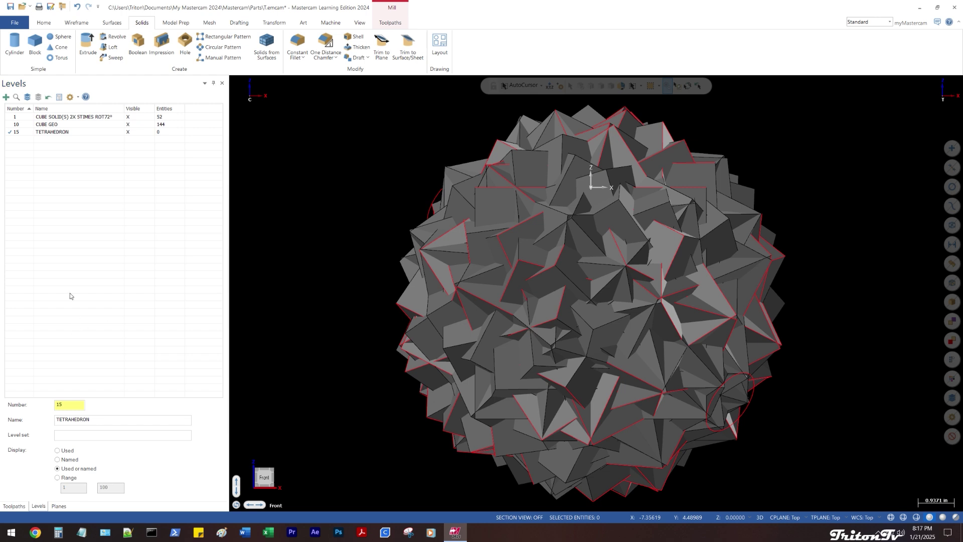
click(128, 124)
click(128, 117)
key(alt+1)
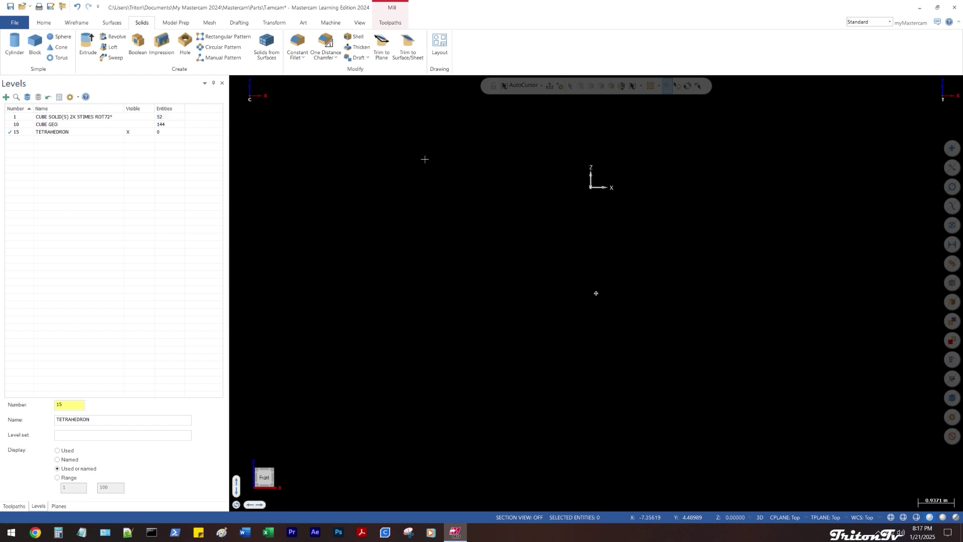
Create a 6.0 by 6.0 rectangle anchored to its center at the origin on the TETRAHEDRON level
middle_drag(463, 214, 429, 182)
scroll(429, 182, down, 1)
right_click(428, 189)
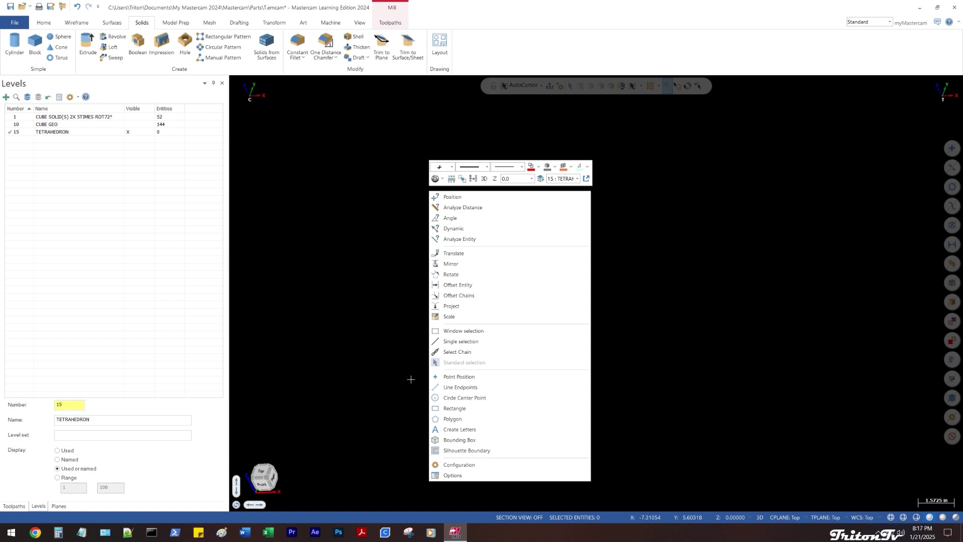
click(457, 408)
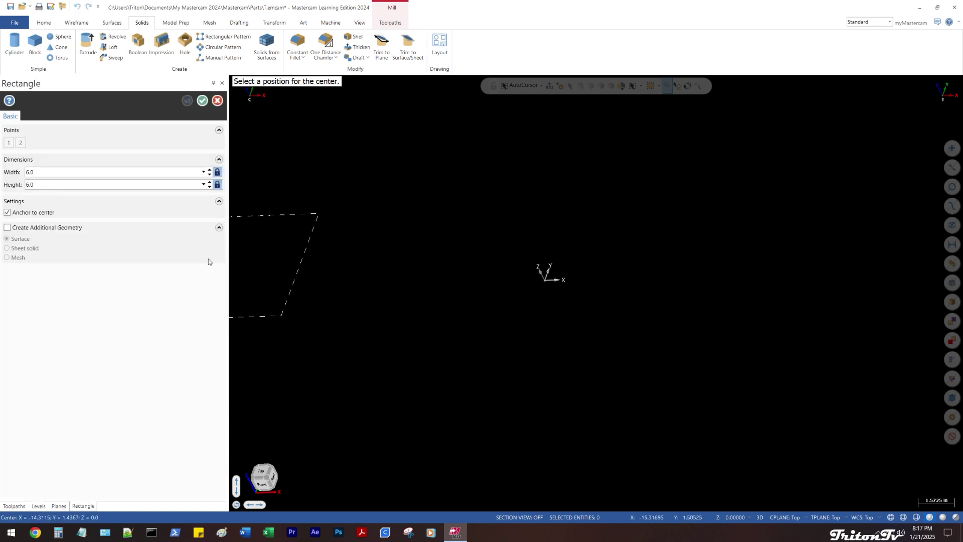
click(547, 283)
click(202, 100)
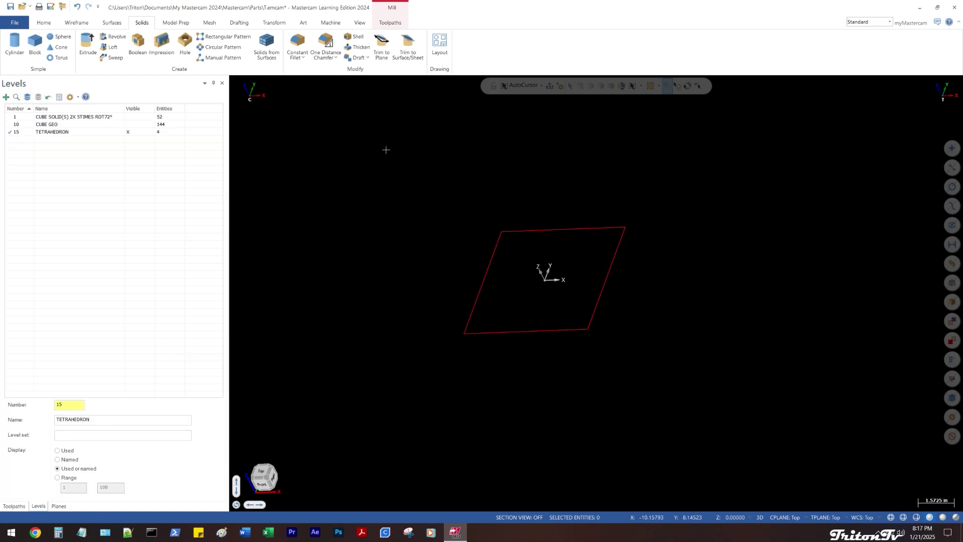
right_click(387, 149)
click(430, 138)
Translate the whole rectangle chain by -6.0 in Z with the Move method and clear the transform colors
middle_drag(441, 174, 549, 216)
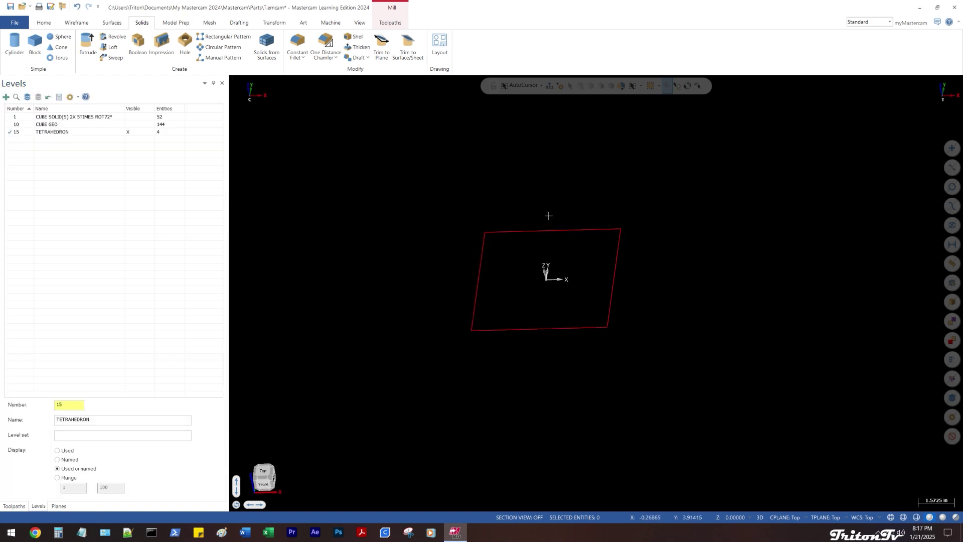
right_click(513, 210)
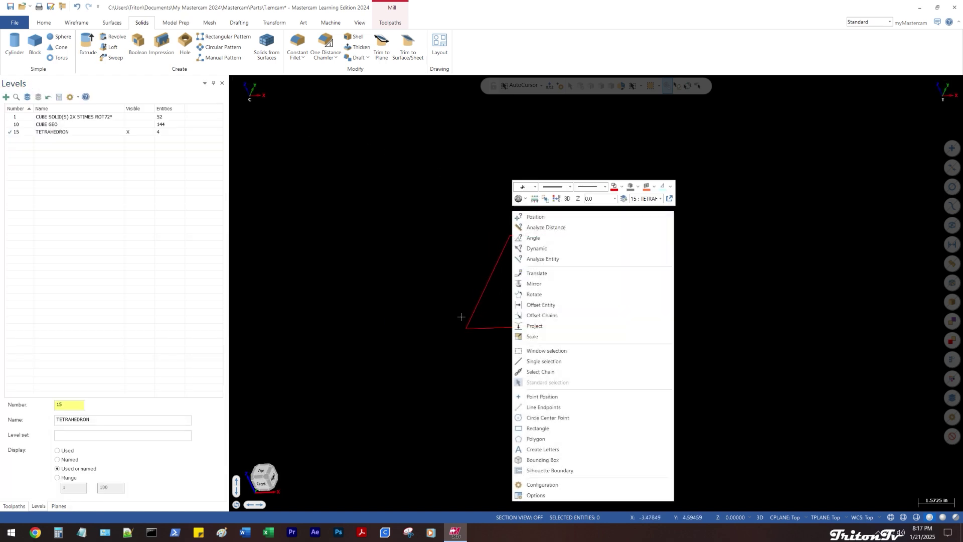
click(540, 371)
click(527, 236)
right_click(528, 235)
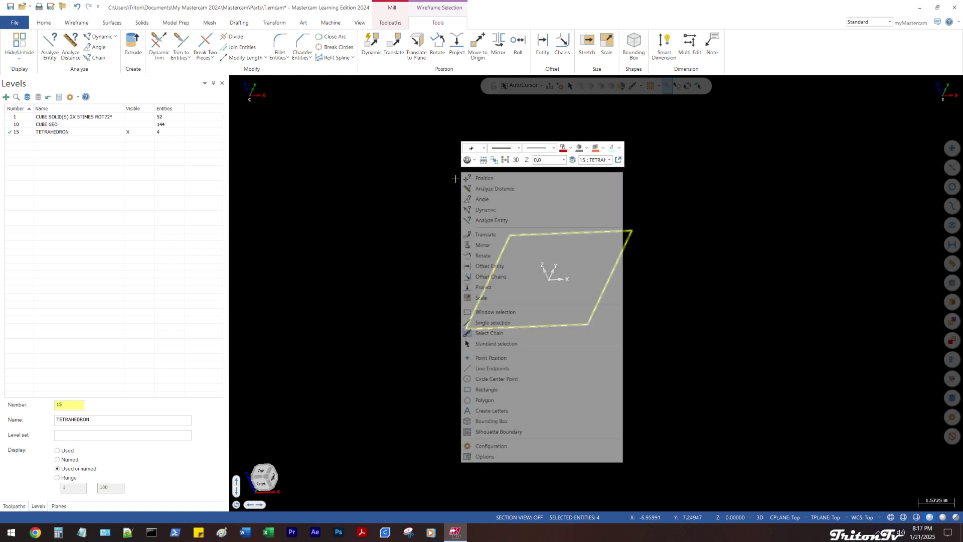
click(484, 232)
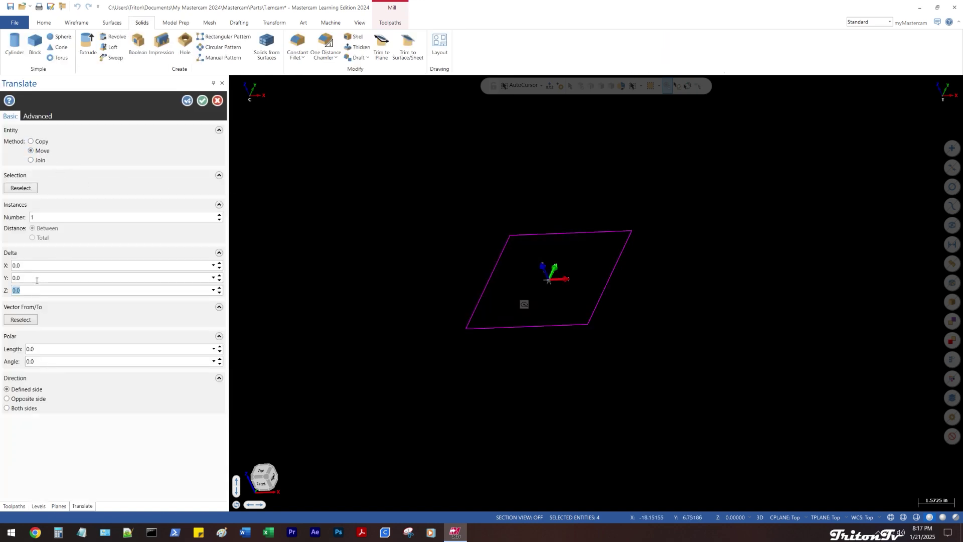
text(-6)
key(Return)
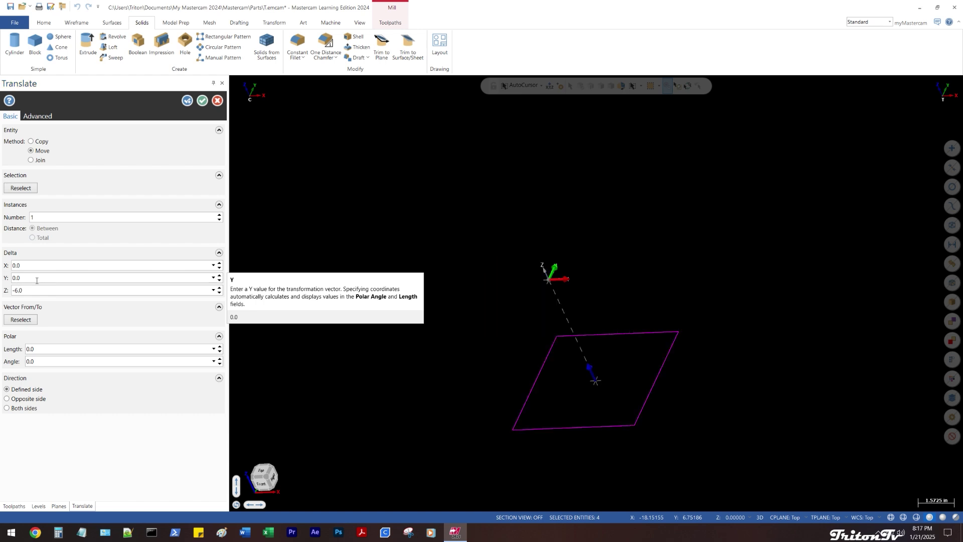
click(202, 101)
right_click(389, 138)
click(433, 128)
Draw endpoint lines connecting each of the four base rectangle corners to the origin, and clear the entity colors
right_click(461, 181)
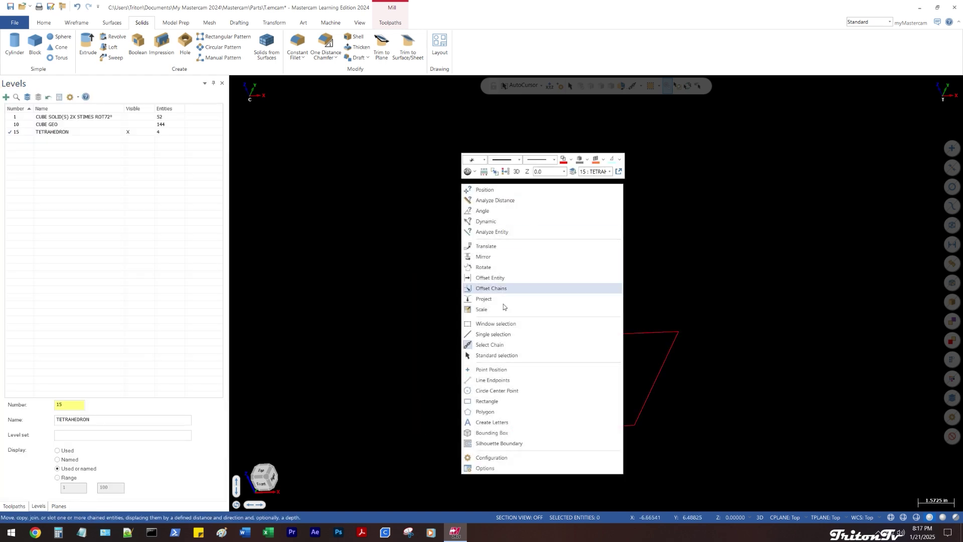
click(493, 379)
click(512, 429)
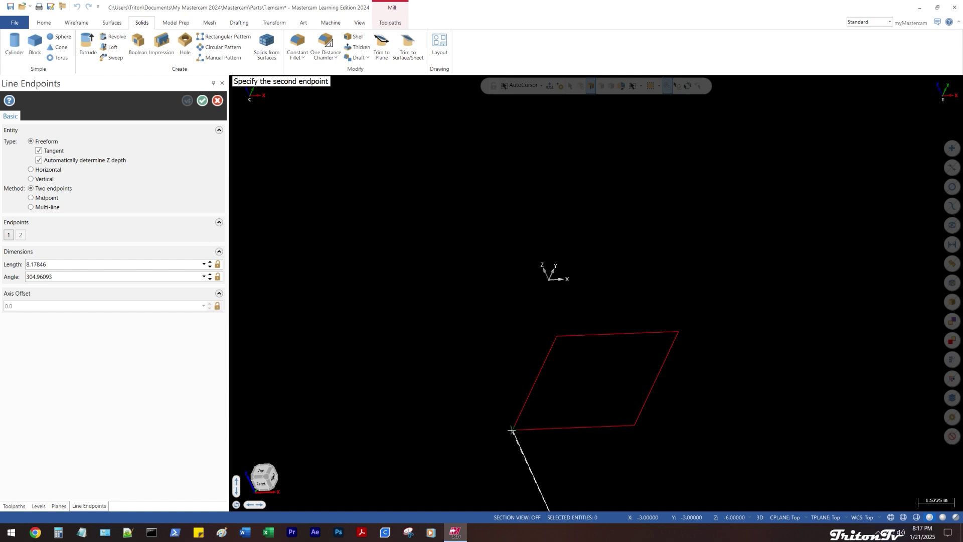
click(549, 280)
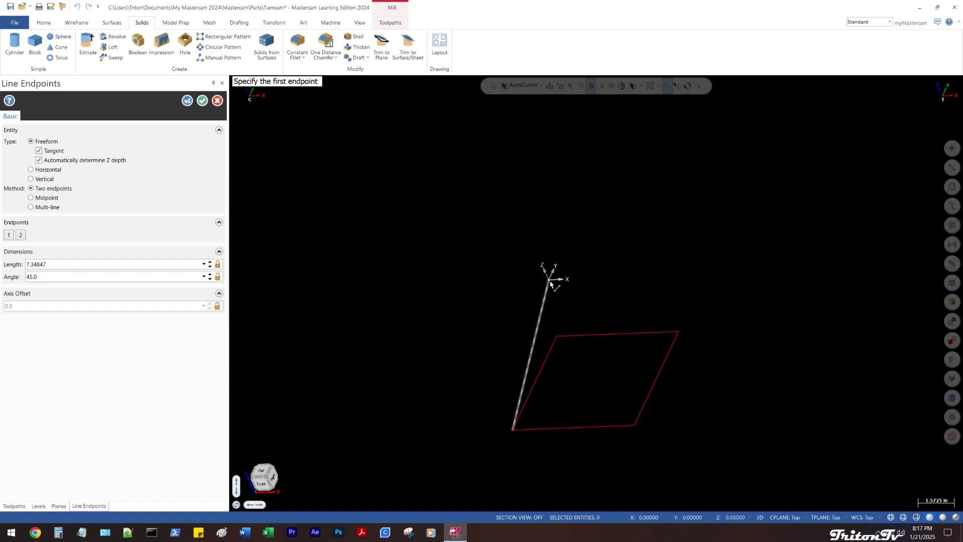
click(557, 336)
click(549, 279)
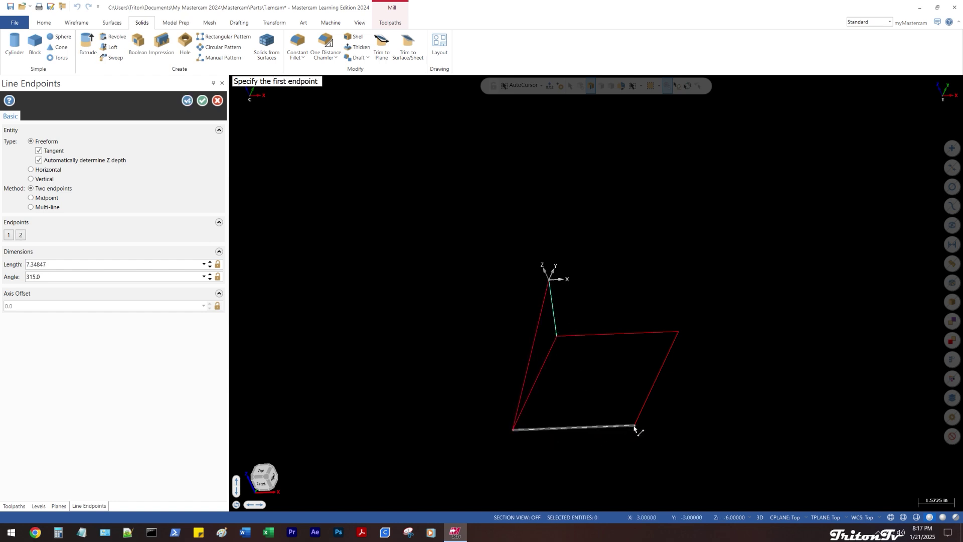
click(634, 426)
click(549, 280)
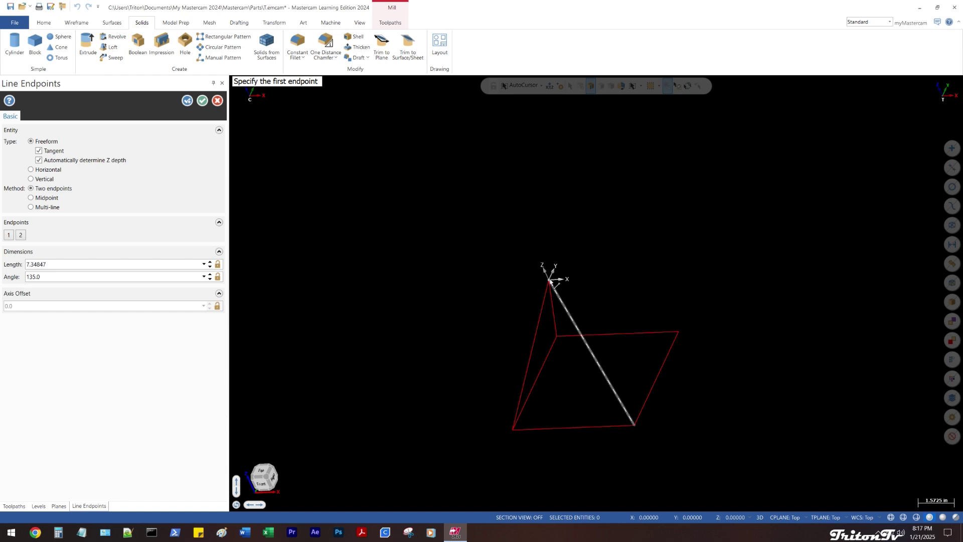
click(549, 279)
click(678, 332)
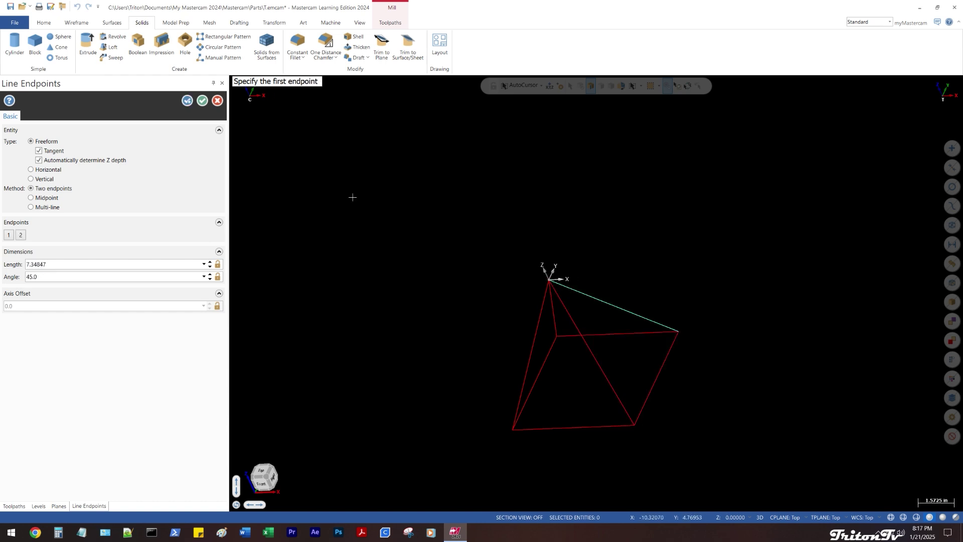
click(202, 100)
right_click(385, 148)
click(429, 138)
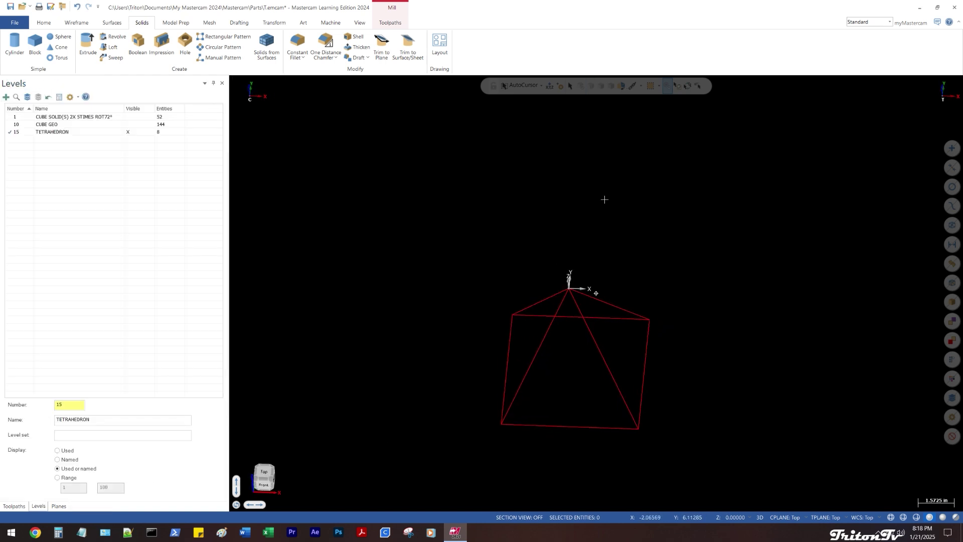
Create an Along-method net surface on the pyramid's +X triangular face, flip its normal, and accept it
mouse_move(605, 199)
middle_down()
mouse_move(622, 241)
mouse_move(599, 187)
mouse_move(518, 150)
mouse_move(496, 153)
middle_up()
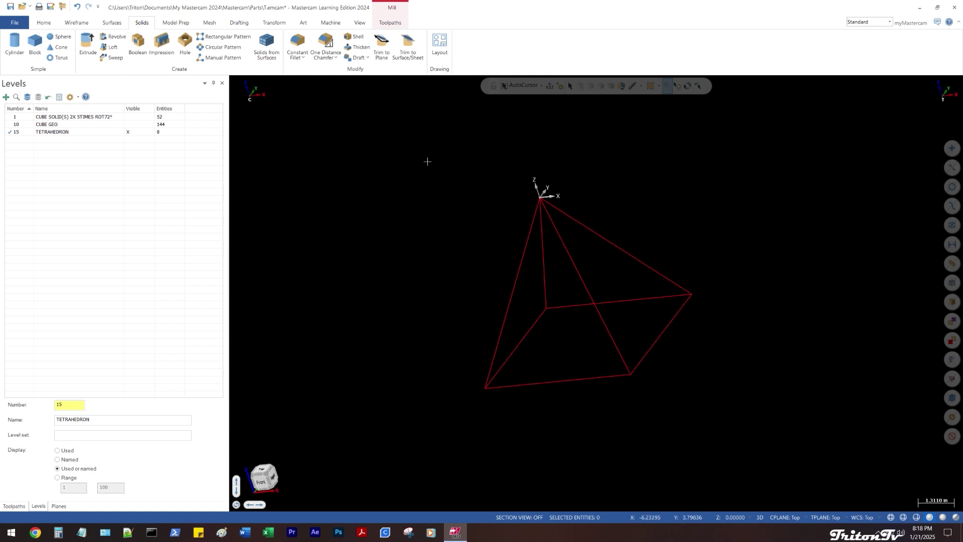
click(110, 24)
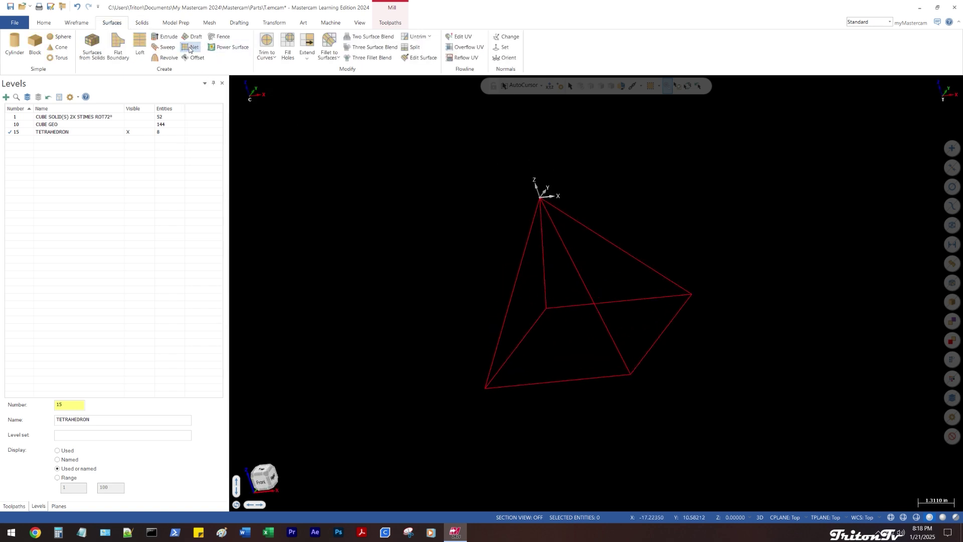
click(189, 50)
click(627, 251)
click(687, 303)
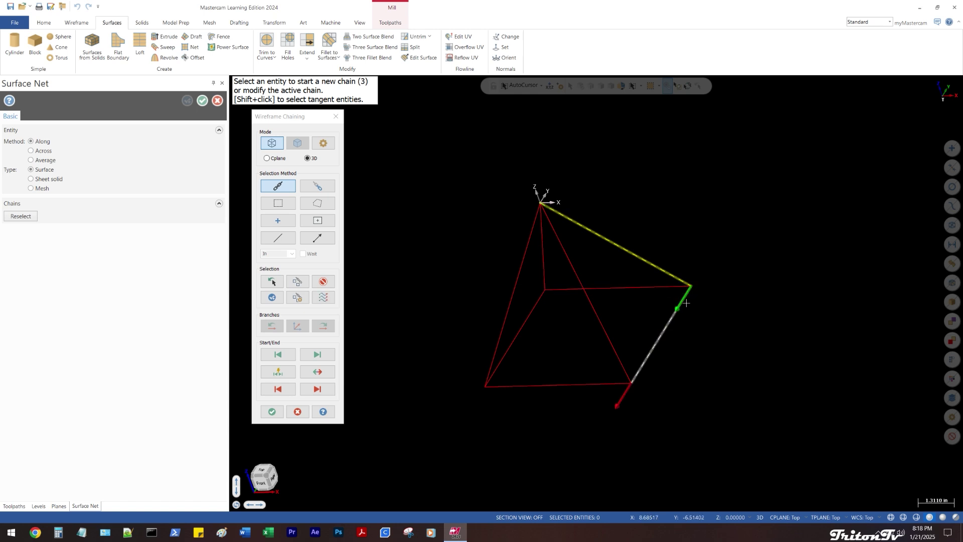
click(623, 352)
click(272, 412)
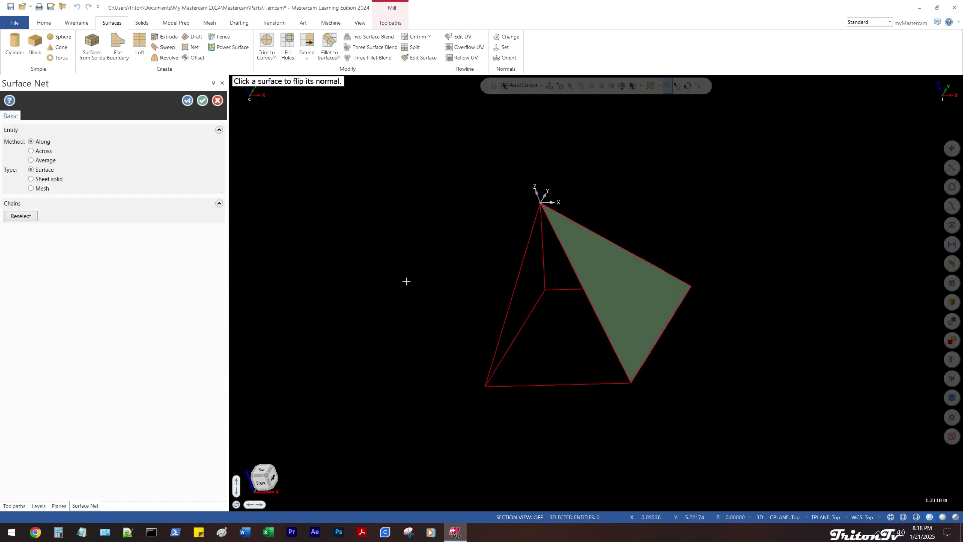
middle_drag(589, 243, 615, 243)
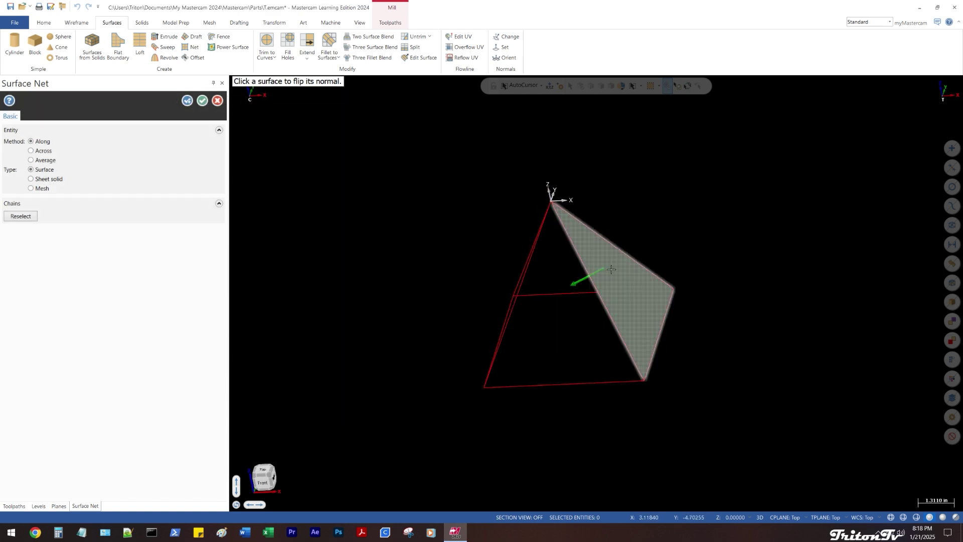
click(616, 269)
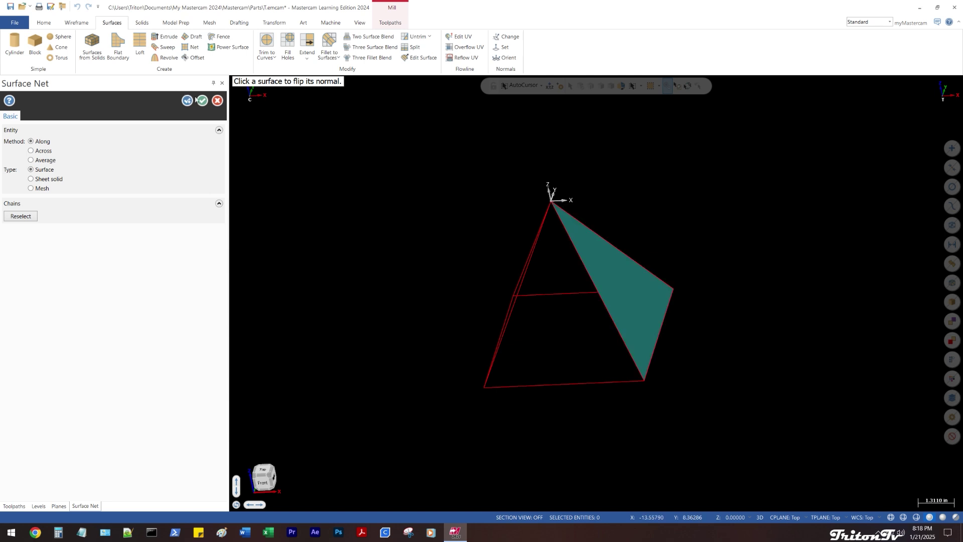
click(202, 100)
right_click(421, 108)
click(463, 124)
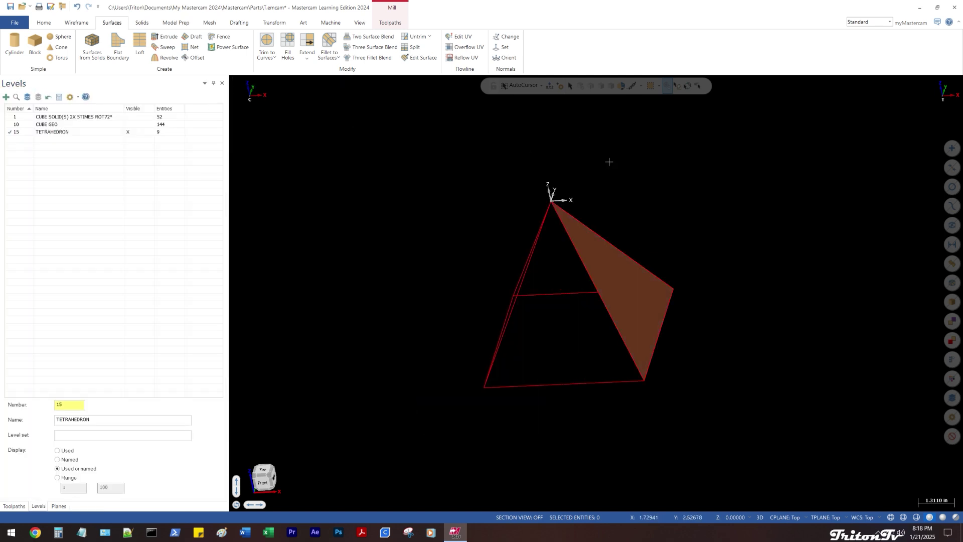
Analyze the surface normal and angle of the triangular face with Dynamic analysis
middle_drag(608, 161, 563, 129)
right_click(585, 124)
click(608, 191)
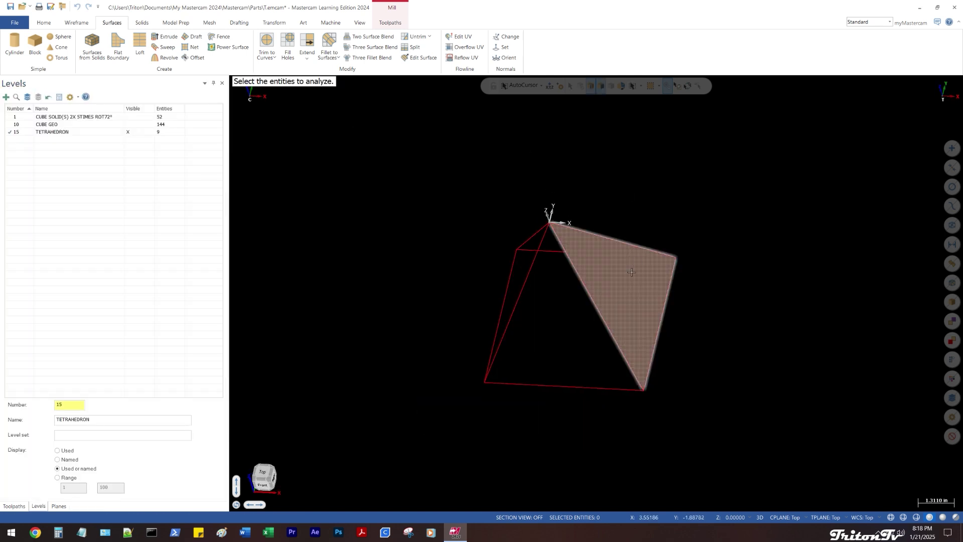
click(622, 273)
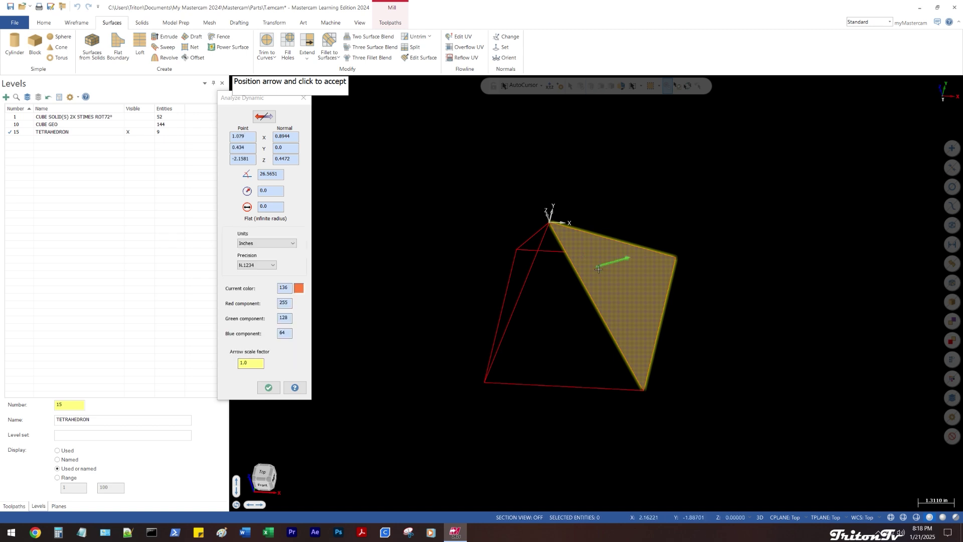
key(Escape)
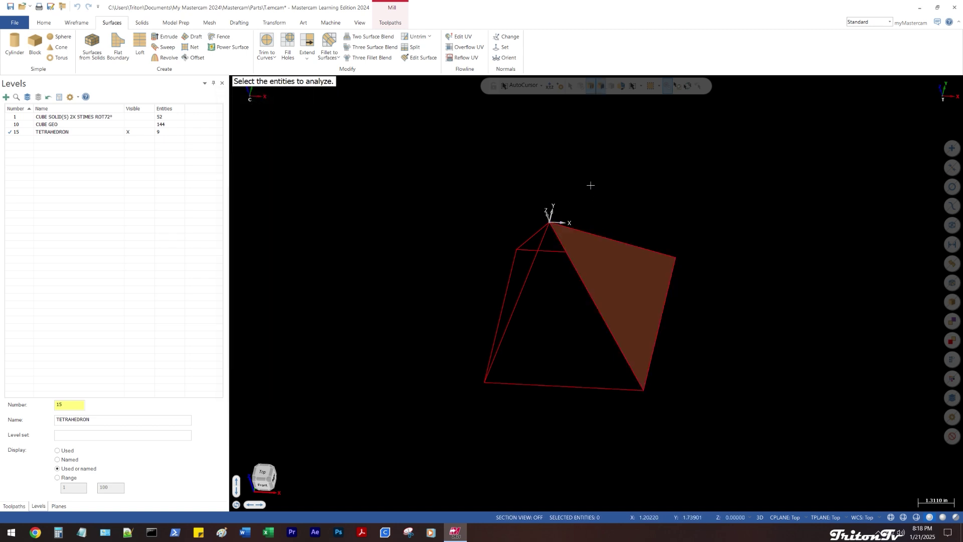
middle_drag(590, 185, 595, 218)
key(Escape)
Delete the net surface from the pyramid's triangular face, keeping only the wireframe
key(alt+1)
middle_drag(636, 258, 632, 289)
right_click(616, 294)
click(637, 203)
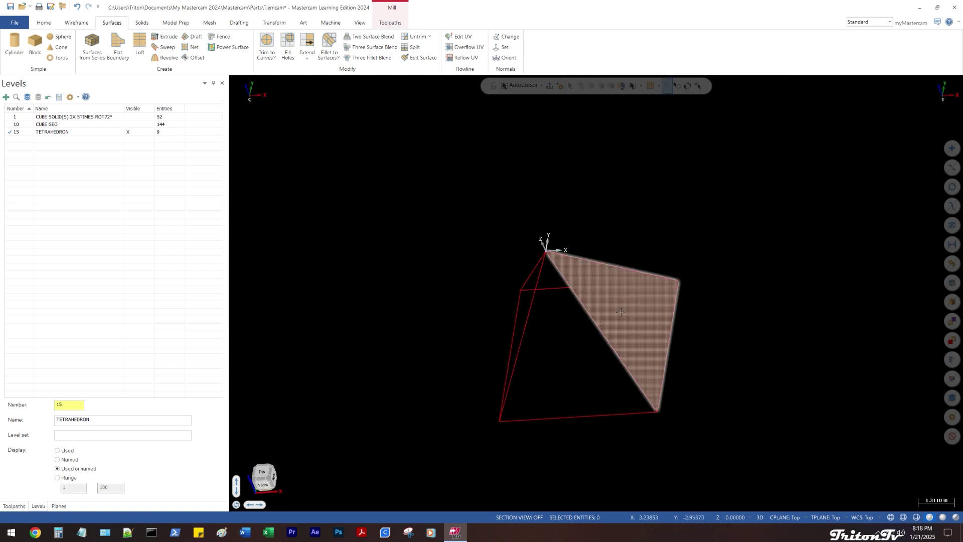
click(621, 311)
key(Delete)
Recolor all the pyramid wireframe lines cyan and set the same cyan as the default wireframe color
middle_drag(646, 320, 647, 256)
drag(355, 180, 684, 448)
right_click(699, 152)
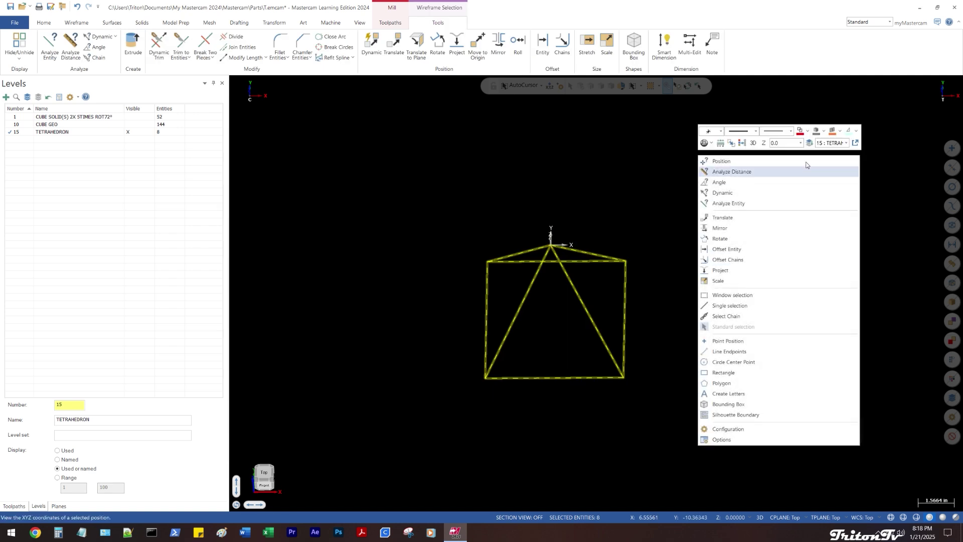
click(802, 131)
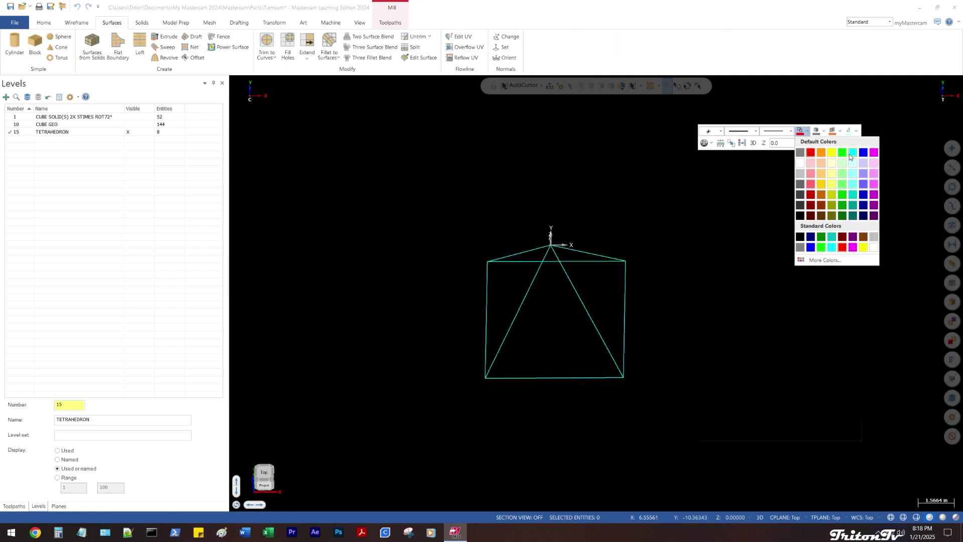
click(850, 155)
right_click(624, 194)
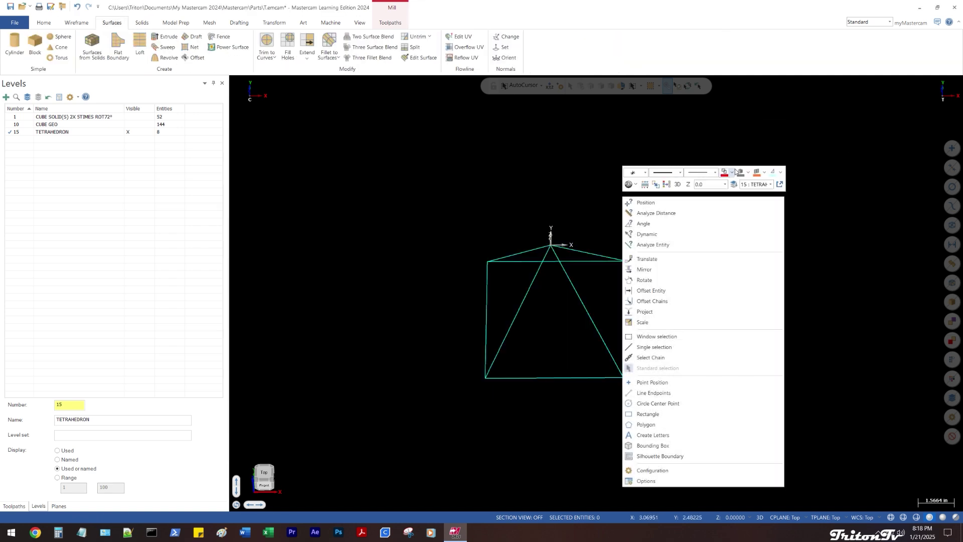
click(733, 172)
click(779, 197)
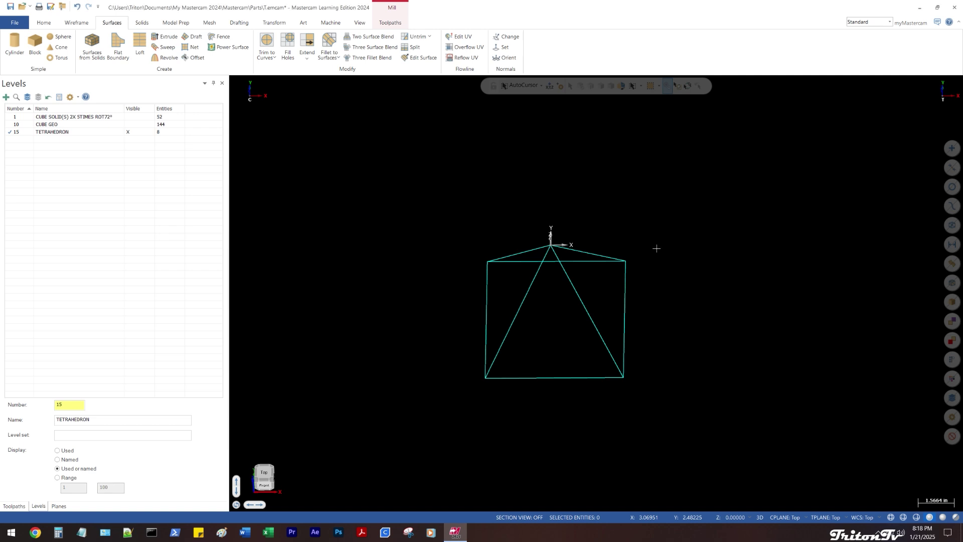
Rename level 15 as TETRAHEDRON SOLIDS
middle_drag(656, 248, 545, 187)
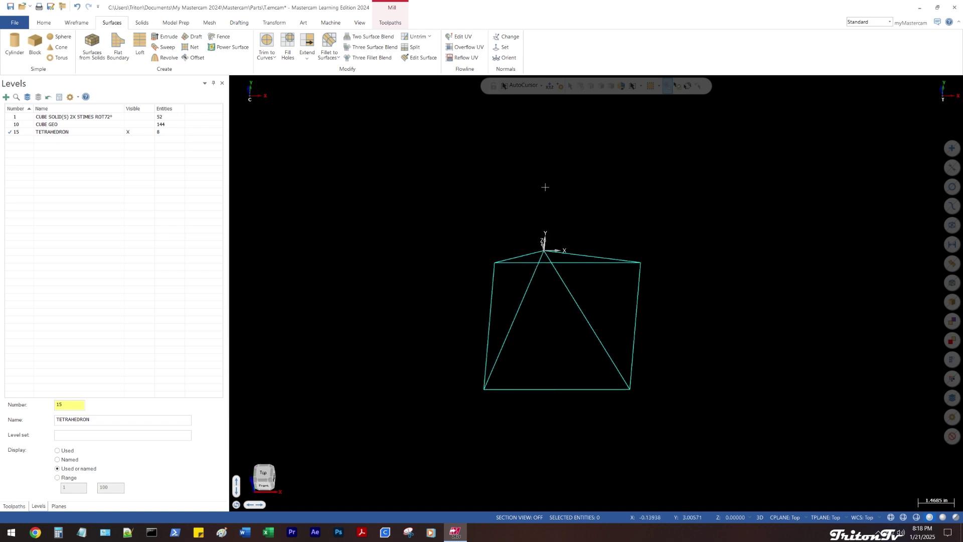
click(114, 422)
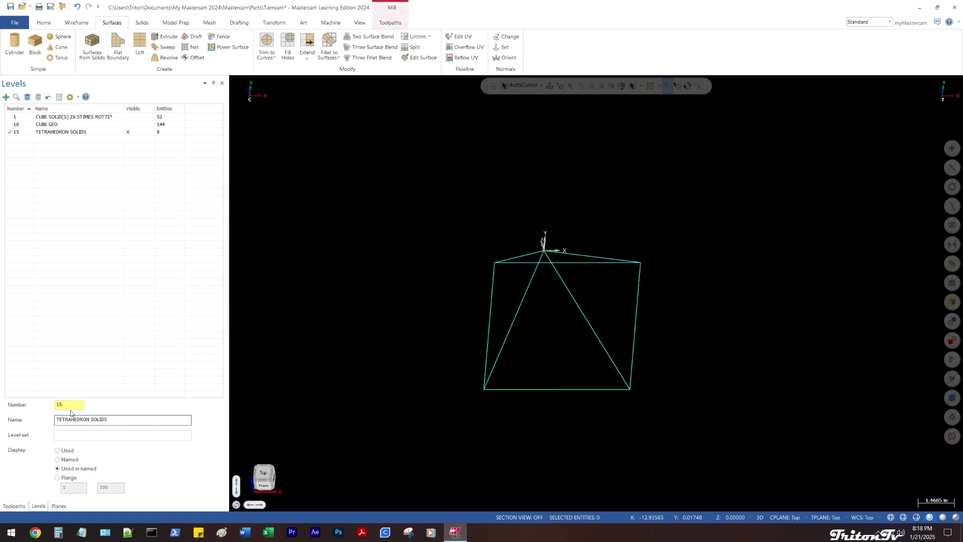
Create level 20 named TETRAHEDRON GEO and make it the active level
drag(71, 405, 33, 414)
text(20)
key(Return)
text(TETRAHEDRON GEO)
key(Return)
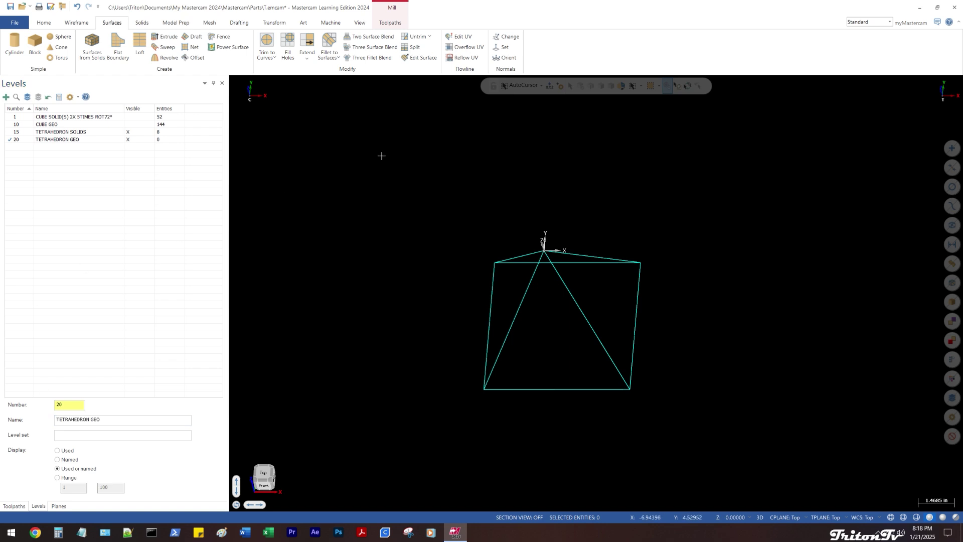
click(91, 140)
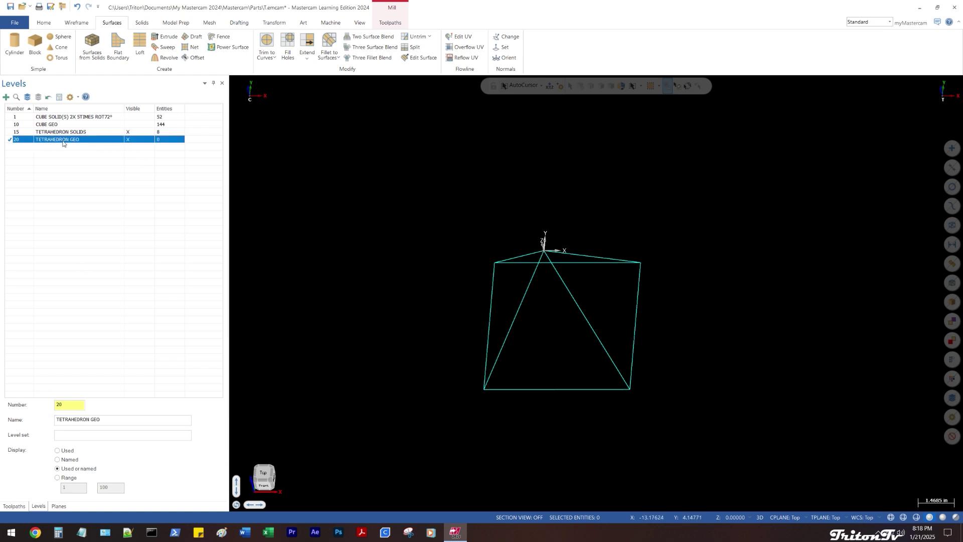
Move the whole pyramid wireframe to active level 20 and make level 15, TETRAHEDRON SOLIDS, the active level
scroll(487, 250, down, 2)
drag(402, 201, 724, 453)
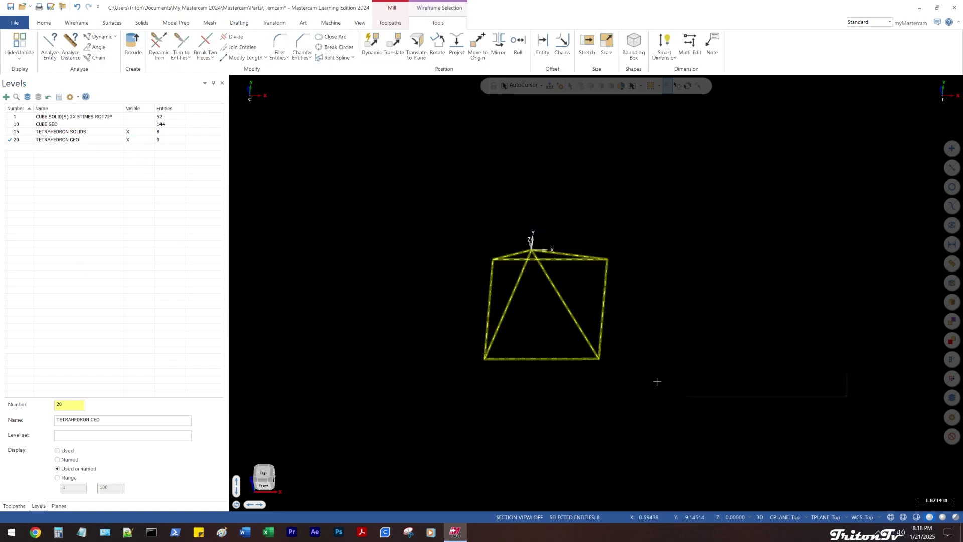
drag(409, 194, 661, 436)
right_click(525, 200)
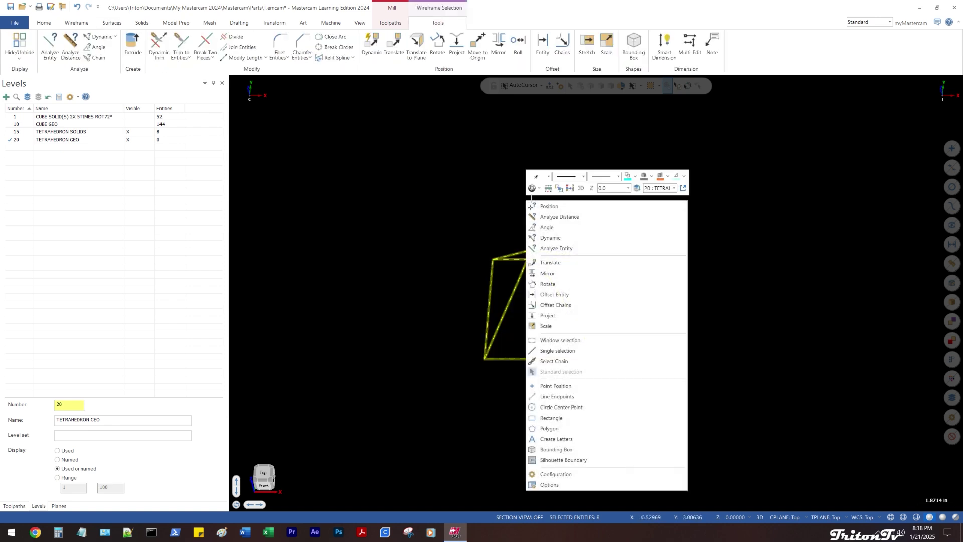
click(636, 188)
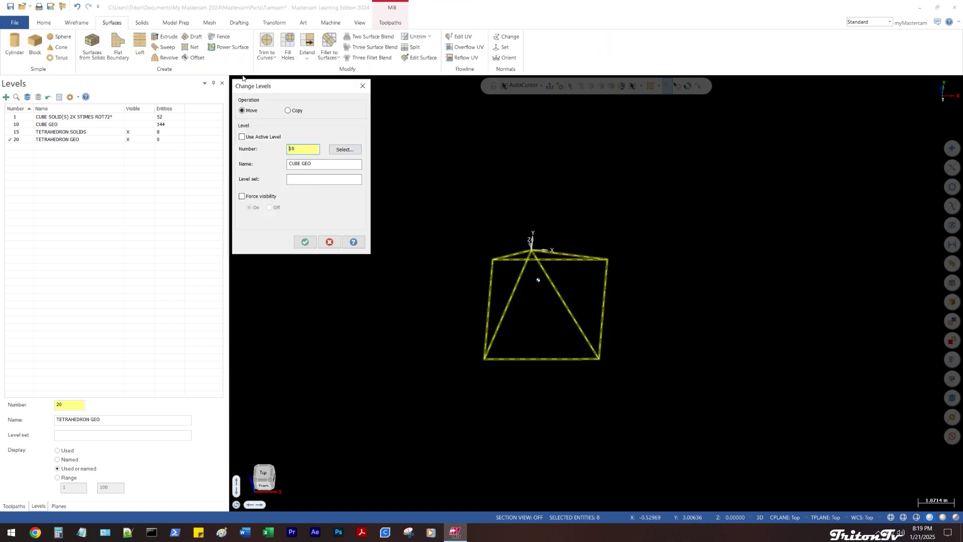
click(254, 137)
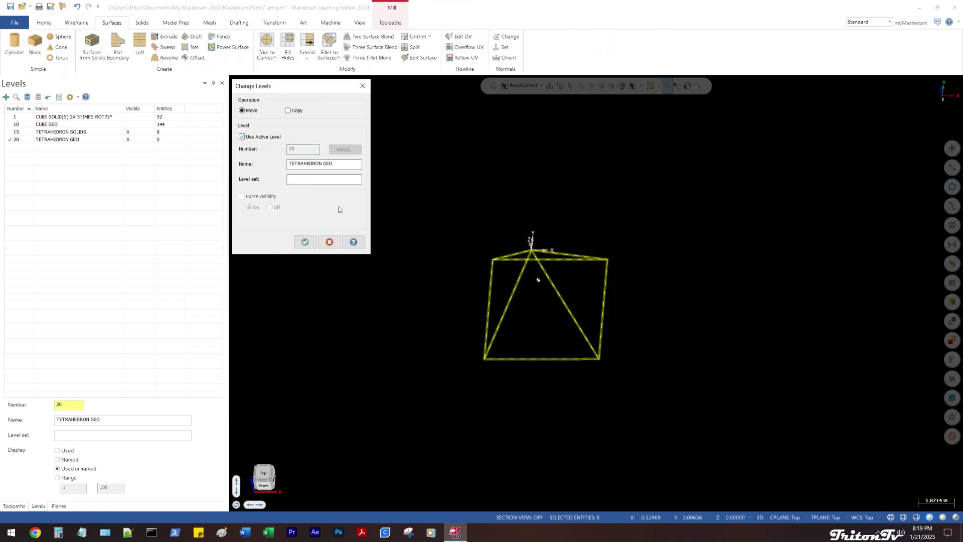
click(305, 241)
click(78, 132)
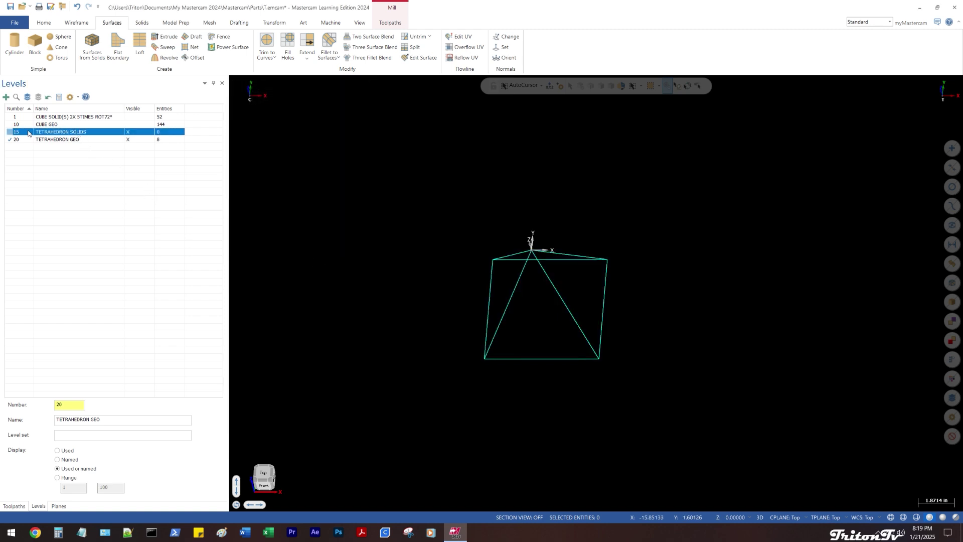
Inspect the pyramid wireframe from several angles, including from above and from the front
middle_drag(415, 164, 402, 174)
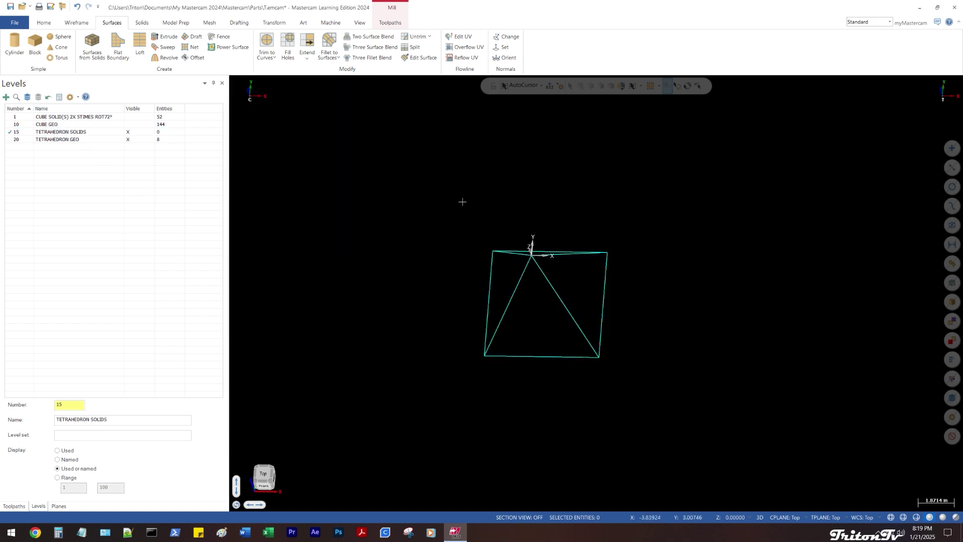
middle_drag(462, 202, 449, 146)
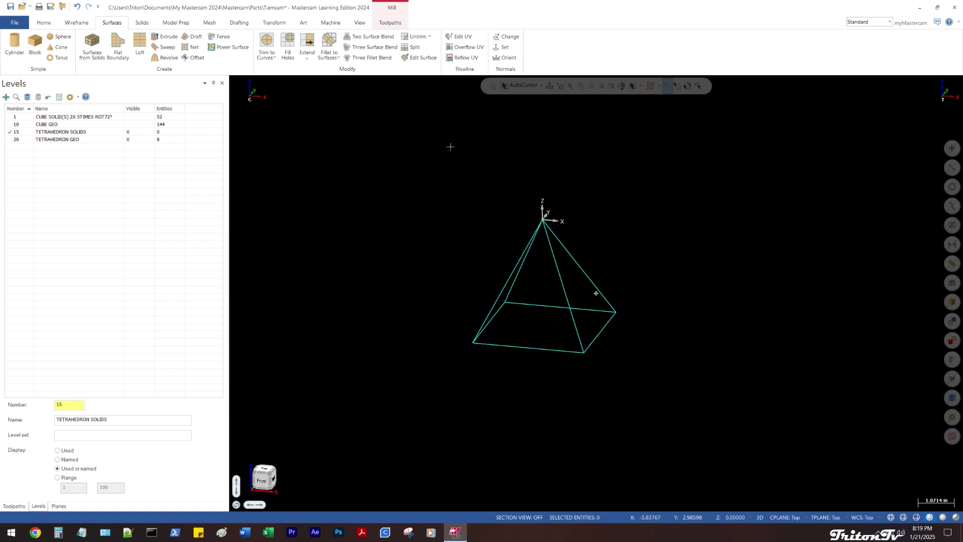
mouse_move(451, 147)
middle_down()
mouse_move(486, 197)
mouse_move(495, 244)
mouse_move(454, 180)
mouse_move(460, 161)
middle_up()
right_click(463, 157)
click(495, 153)
scroll(611, 245, up, 3)
mouse_move(569, 185)
middle_down()
mouse_move(611, 245)
mouse_move(589, 249)
middle_up()
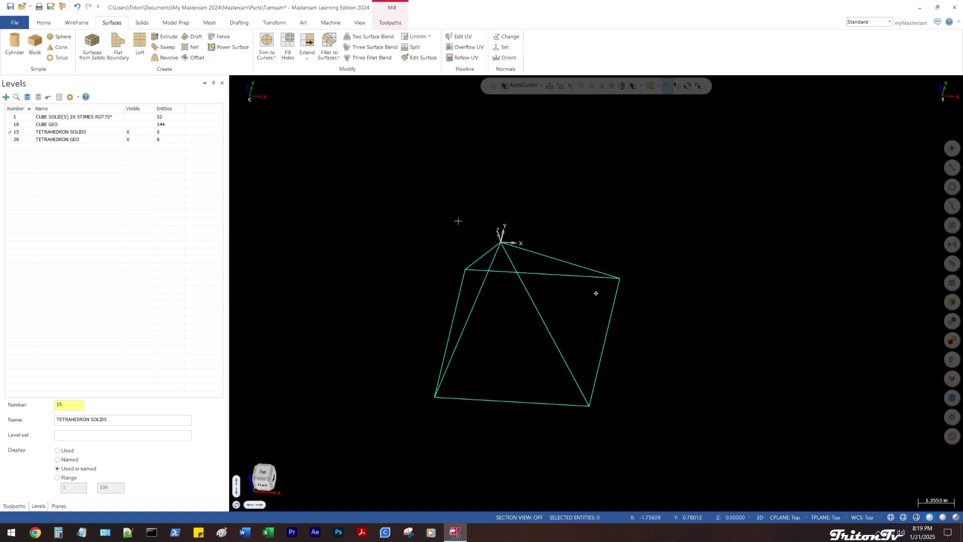
mouse_move(456, 217)
middle_down()
mouse_move(453, 181)
mouse_move(520, 185)
mouse_move(522, 157)
middle_up()
key(alt+2)
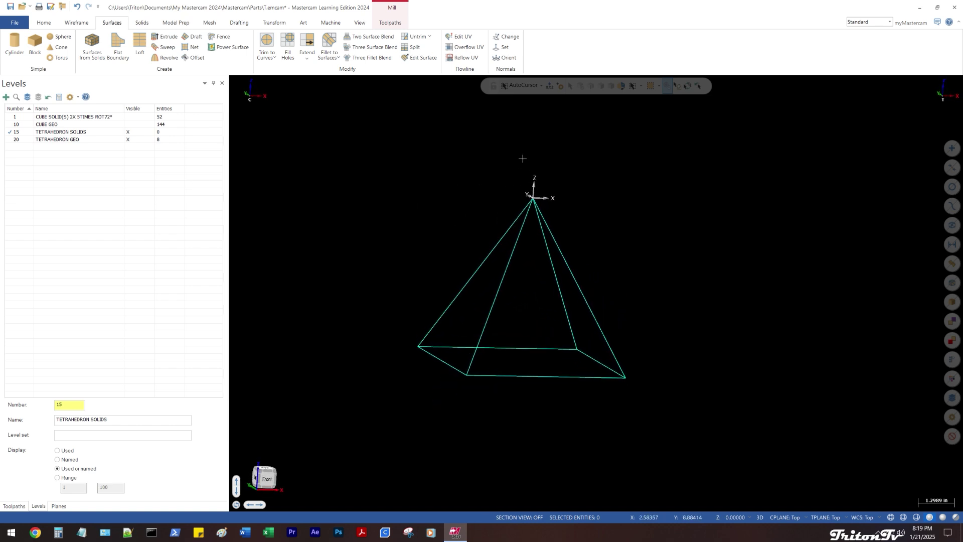
scroll(470, 186, down, 2)
middle_drag(438, 158, 465, 207)
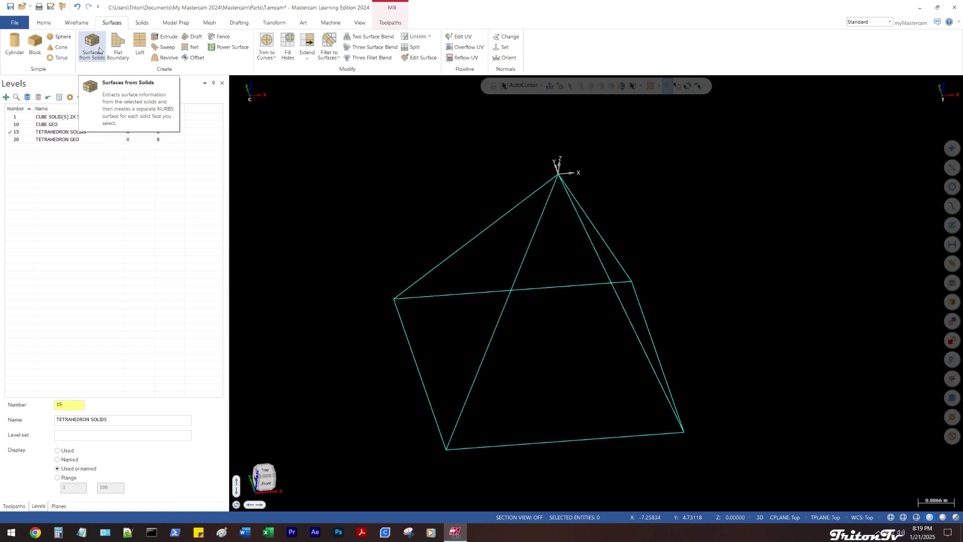
middle_drag(507, 276, 372, 203)
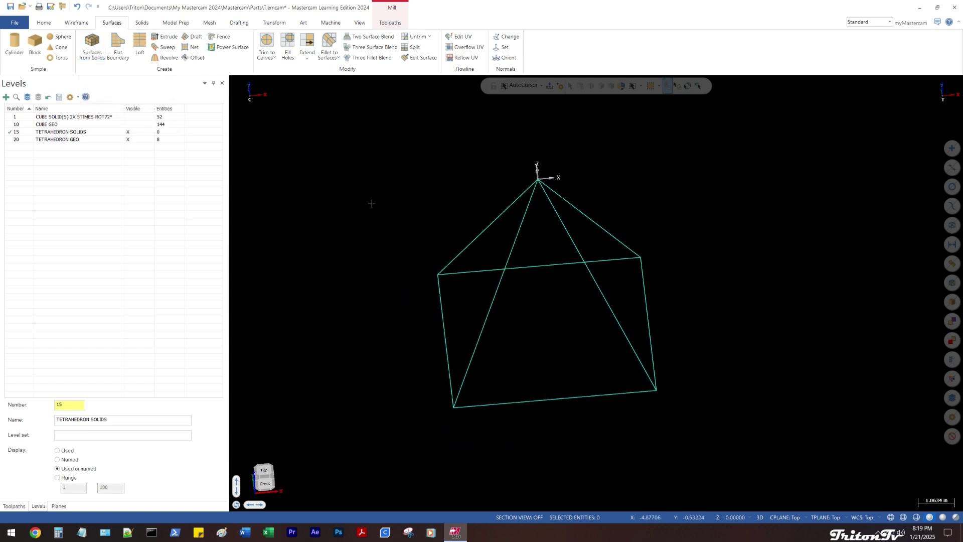
Create a net surface on the pyramid's right side face from its three edges, using the Along method
click(193, 48)
middle_drag(612, 165, 567, 172)
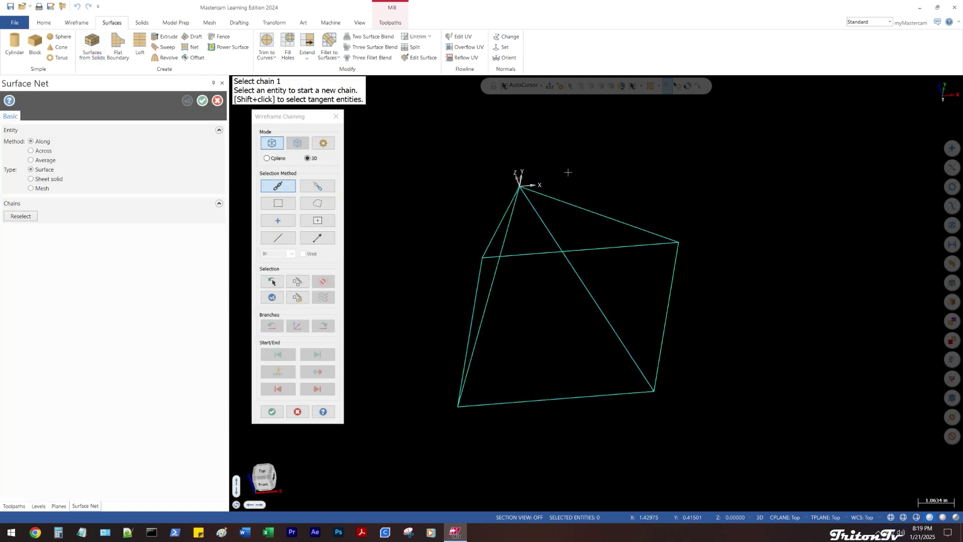
click(553, 199)
click(676, 268)
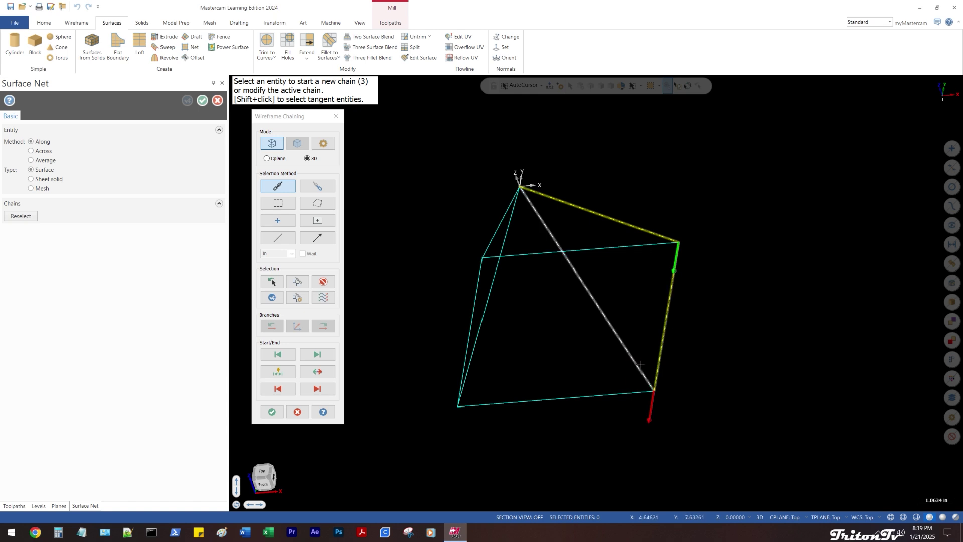
click(563, 253)
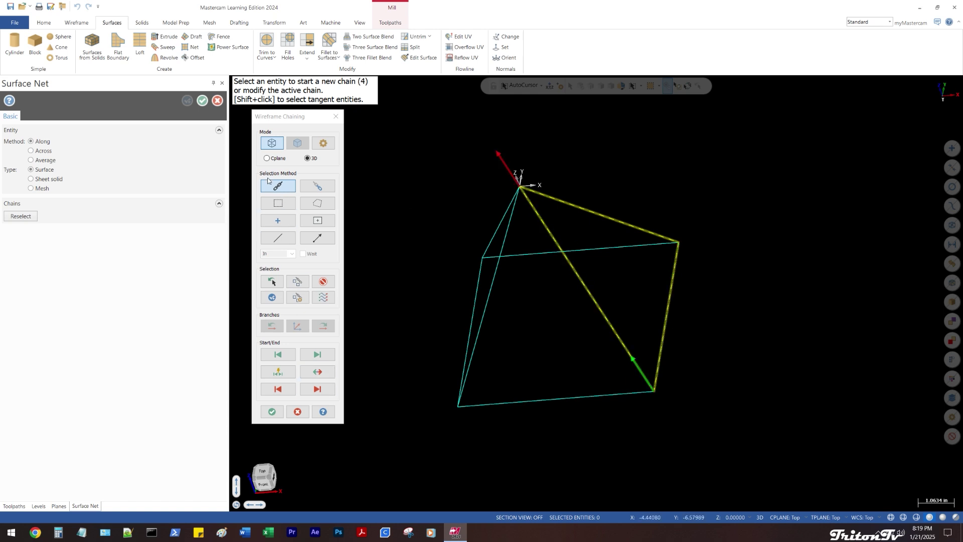
click(272, 411)
click(187, 101)
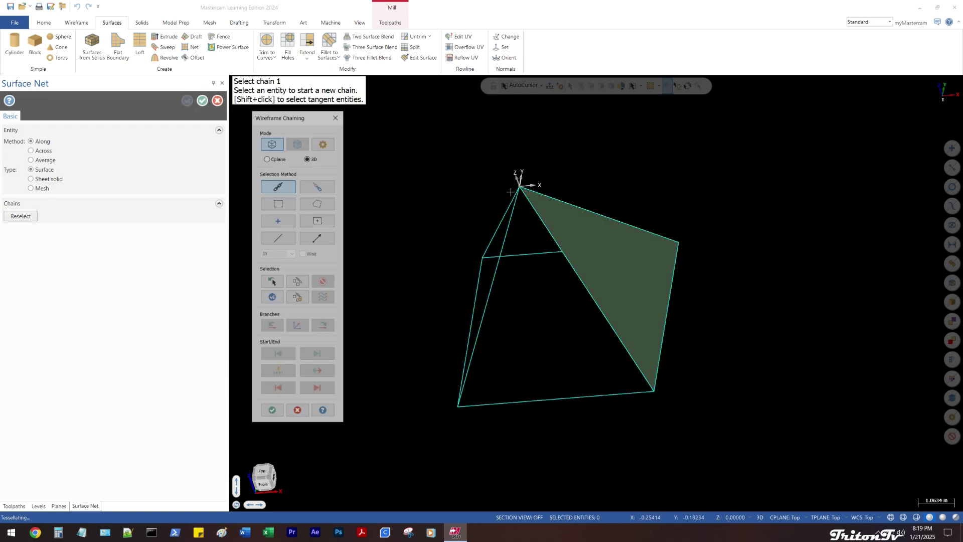
Create a net surface on the pyramid's left side face from its three edges
middle_drag(416, 236, 480, 282)
click(522, 196)
click(381, 230)
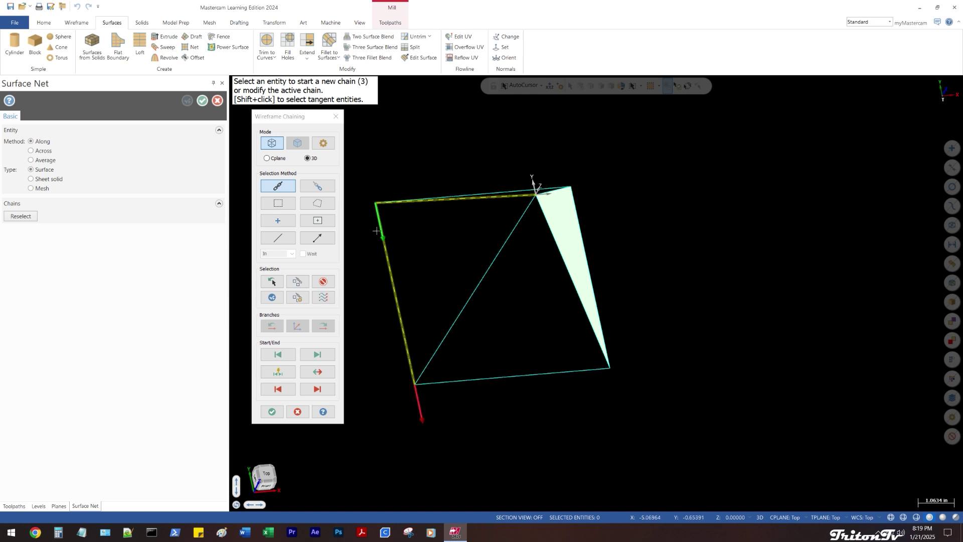
click(439, 347)
click(271, 411)
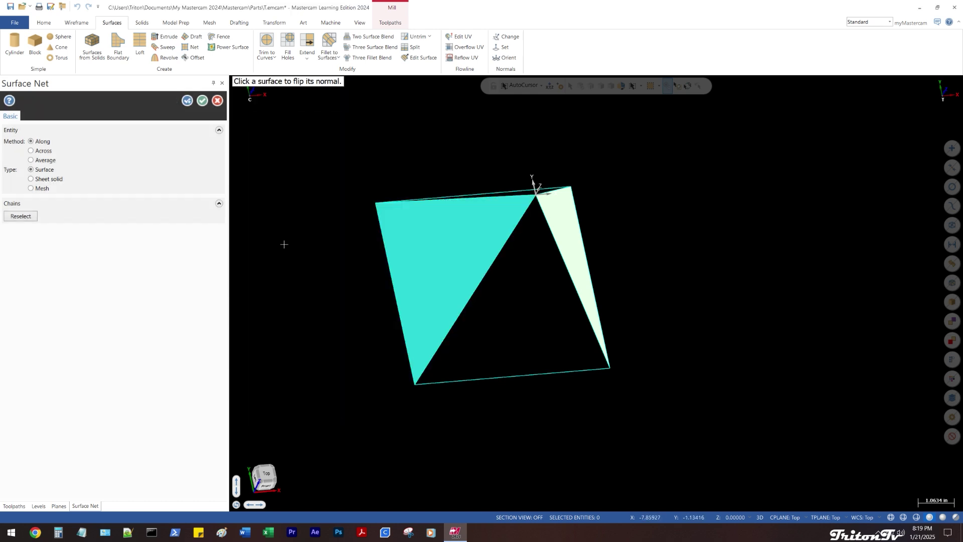
click(189, 101)
Create a net surface on the pyramid's front side face from its two slanted edges and base edge
click(439, 347)
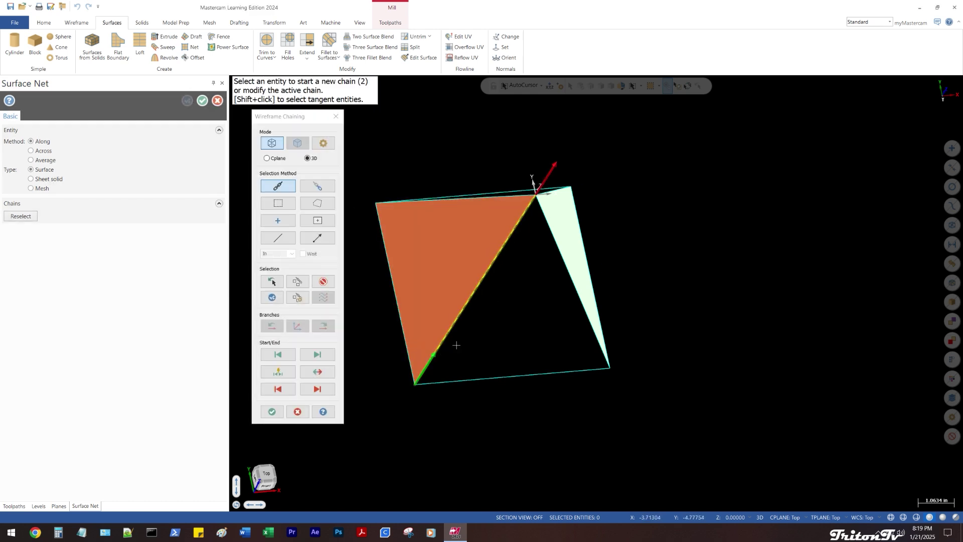
click(548, 230)
click(271, 411)
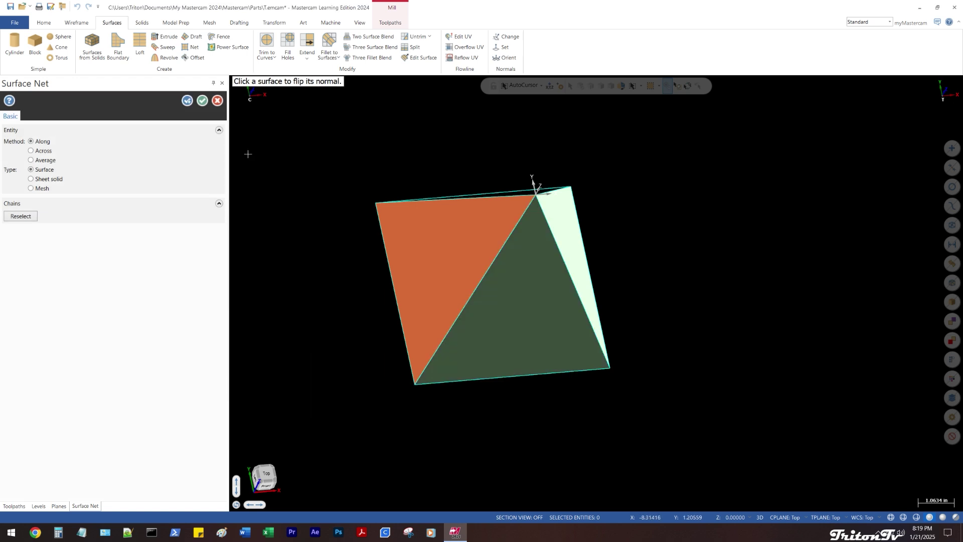
click(188, 101)
Chain the three edges of the pyramid's rear side face to generate its net surface
middle_drag(412, 143, 414, 152)
click(416, 161)
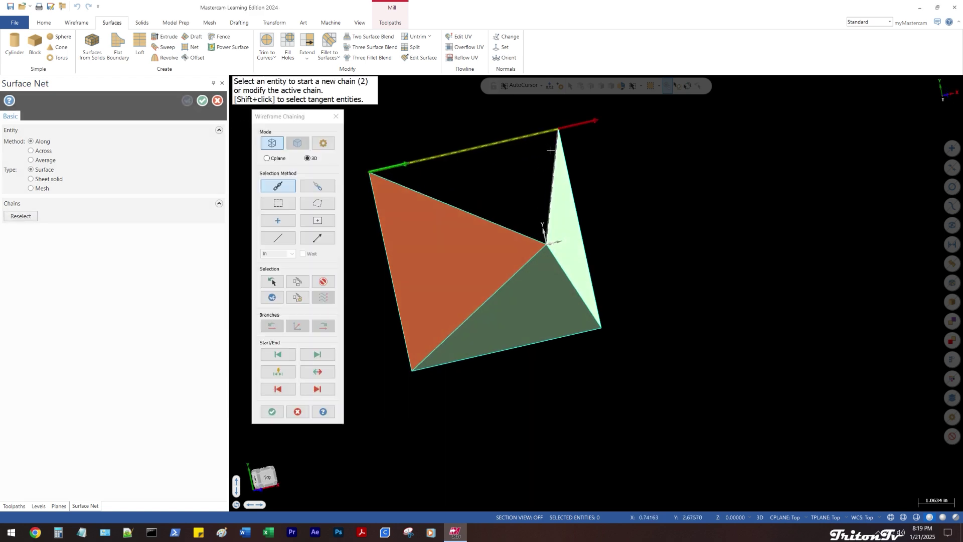
click(522, 233)
click(272, 411)
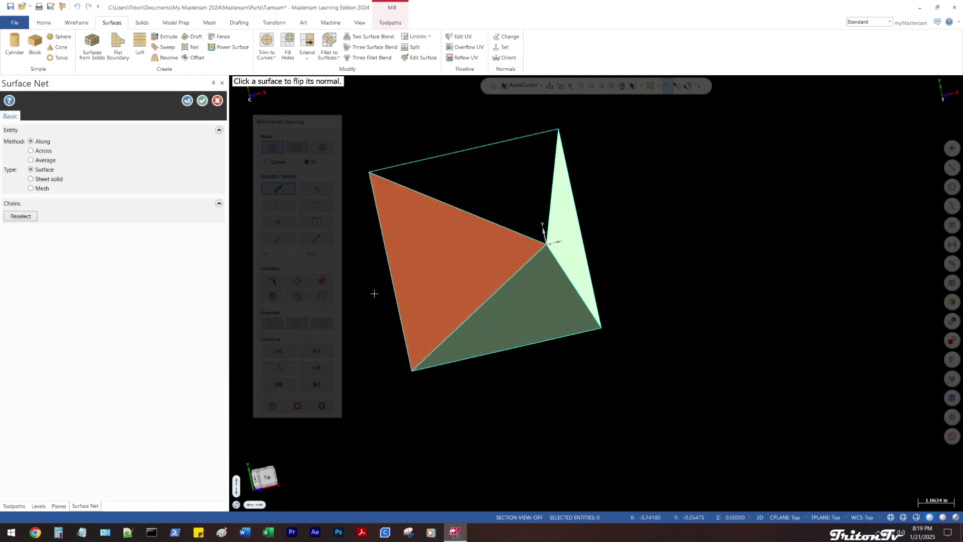
Flip the normal of one triangular side surface and finish the rear face's Surface Net operation
mouse_move(364, 186)
middle_down()
mouse_move(338, 107)
mouse_move(478, 340)
mouse_move(383, 362)
mouse_move(315, 331)
mouse_move(469, 299)
mouse_move(424, 335)
mouse_move(391, 340)
middle_up()
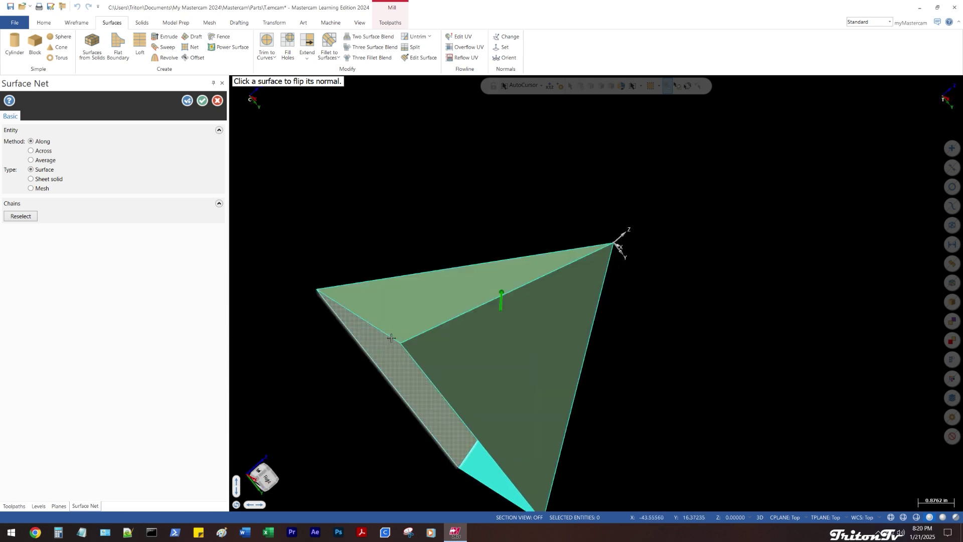
click(391, 338)
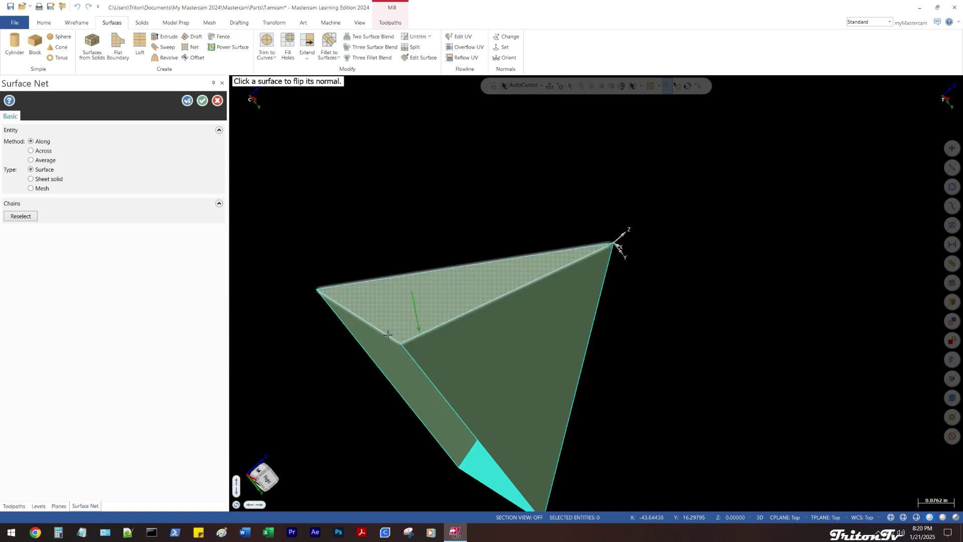
scroll(388, 334, up, 2)
right_click(391, 335)
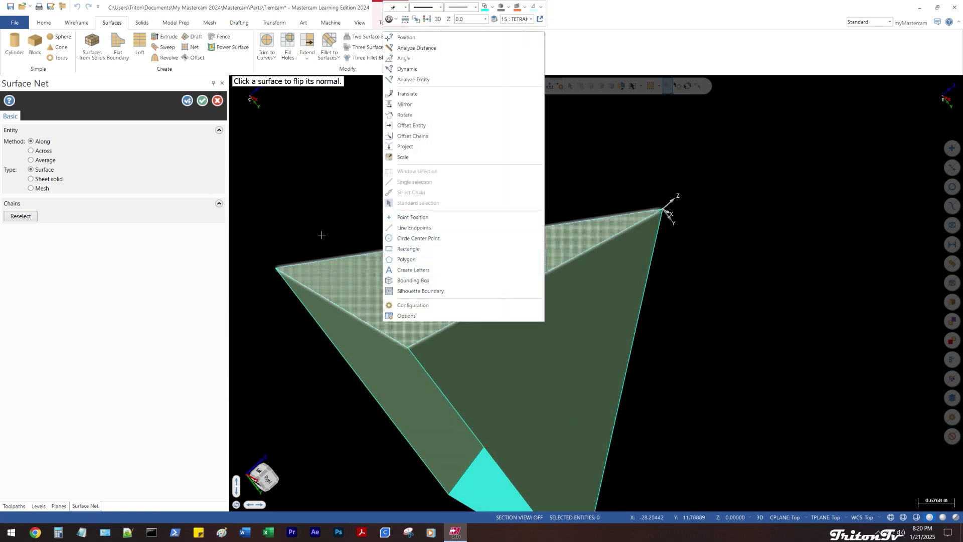
click(319, 216)
middle_drag(319, 214, 334, 217)
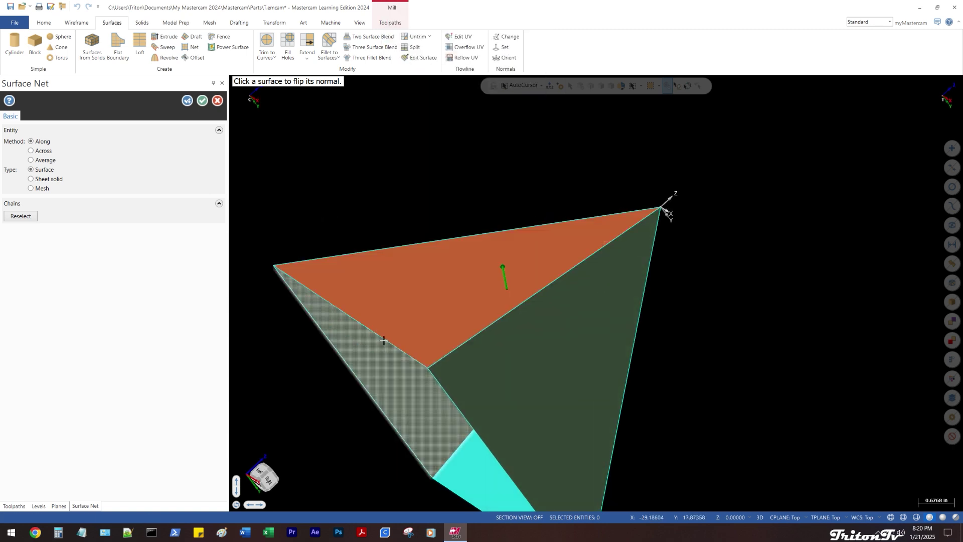
middle_drag(384, 340, 389, 145)
key(Return)
Create a net surface closing the pyramid's square base from its four base edges
click(193, 49)
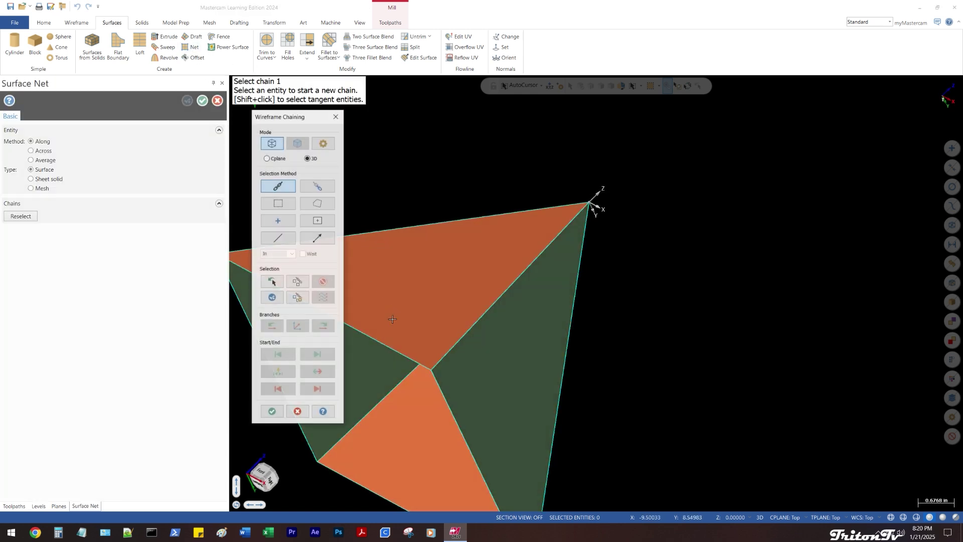
click(389, 348)
scroll(585, 319, down, 2)
scroll(395, 320, up, 1)
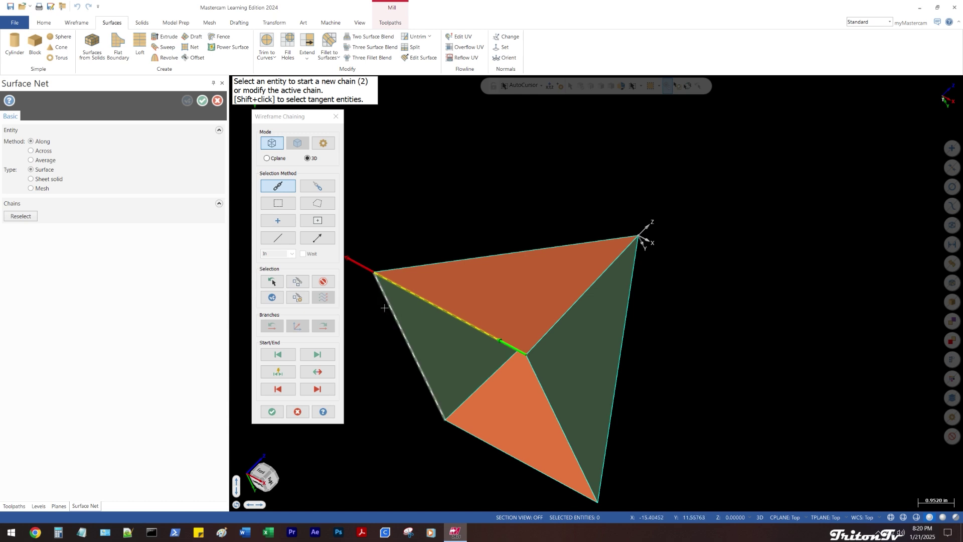
click(395, 320)
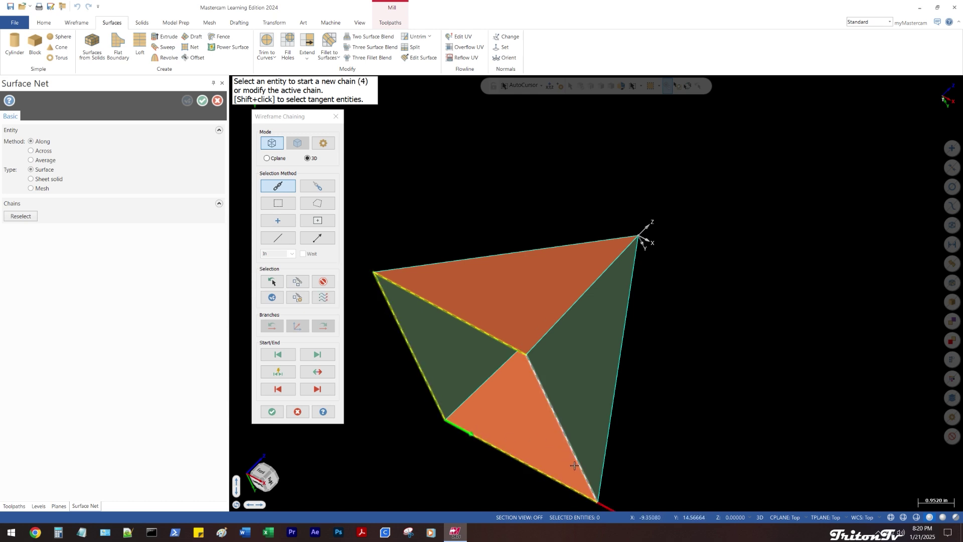
click(271, 411)
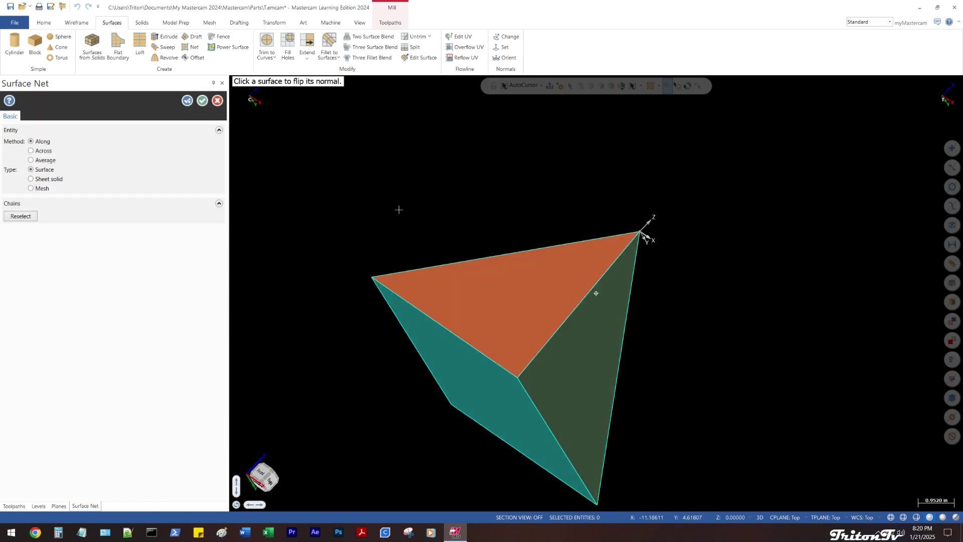
click(202, 100)
key(alt+1)
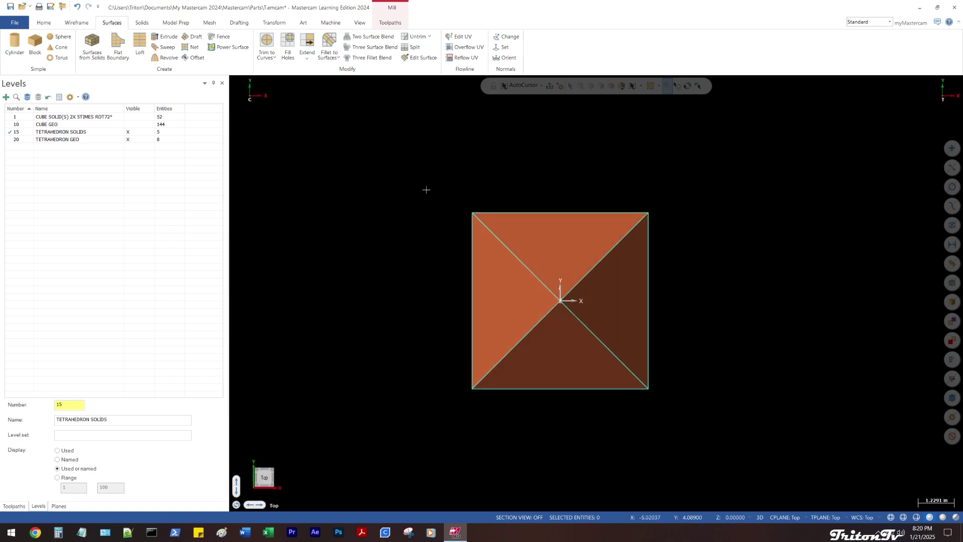
mouse_move(426, 189)
middle_down()
mouse_move(423, 85)
mouse_move(419, 92)
mouse_move(511, 146)
mouse_move(542, 124)
mouse_move(563, 245)
mouse_move(514, 260)
mouse_move(490, 239)
mouse_move(382, 211)
middle_up()
click(92, 55)
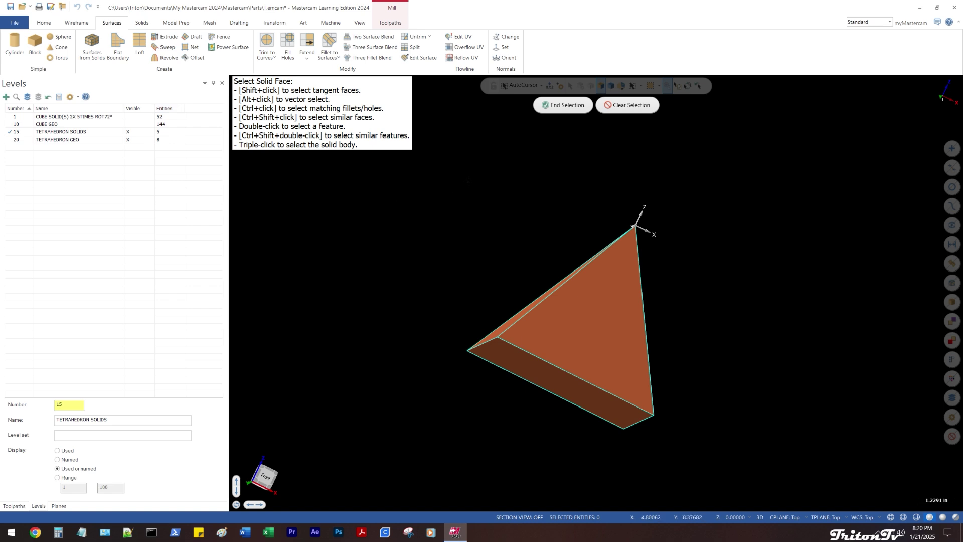
middle_drag(468, 181, 575, 314)
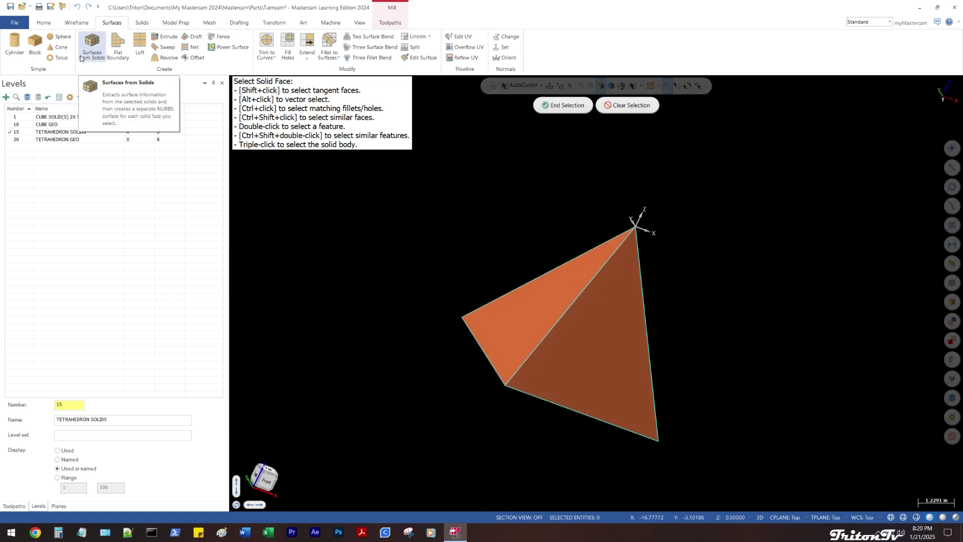
key(Escape)
Stitch the pyramid's five net surfaces into a solid with 0.005 edge tolerance, deleting the original surfaces
click(141, 23)
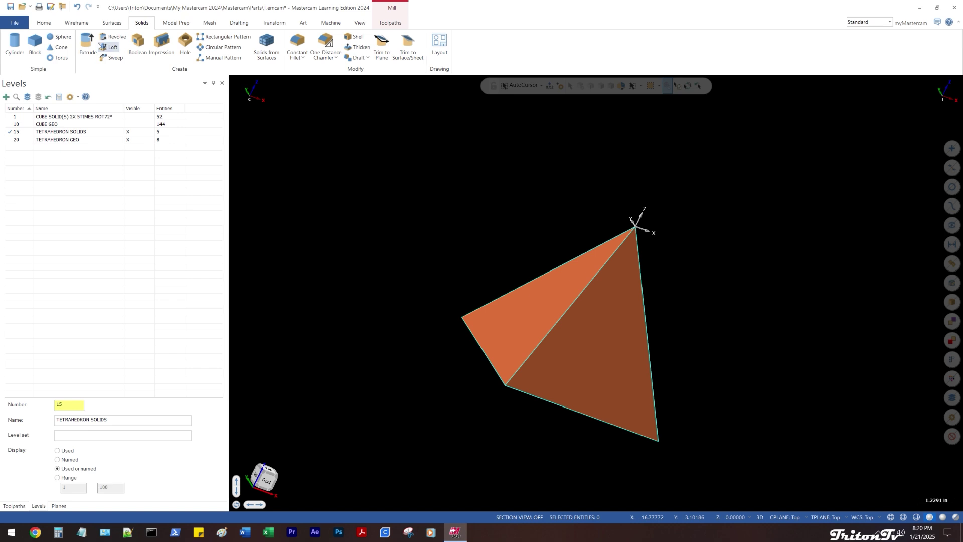
click(266, 46)
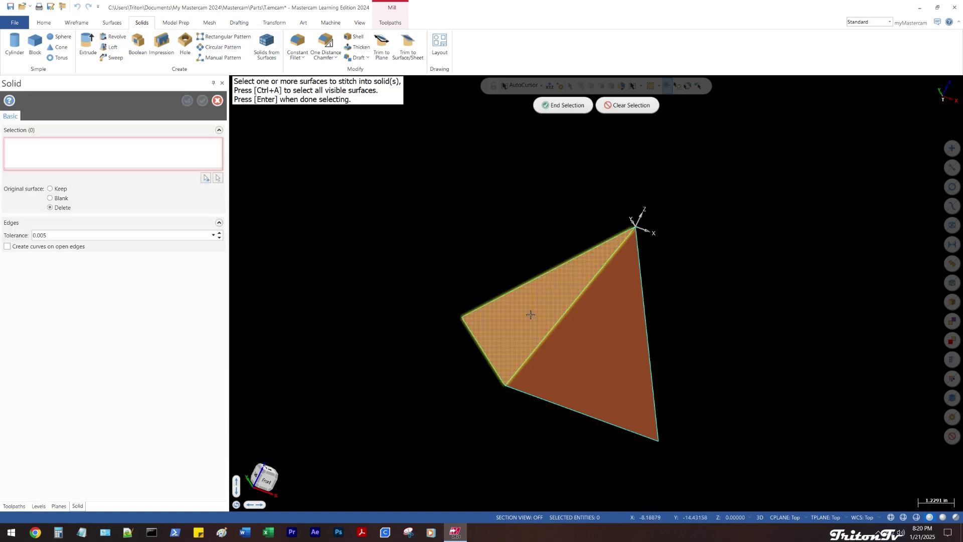
middle_drag(530, 314, 647, 349)
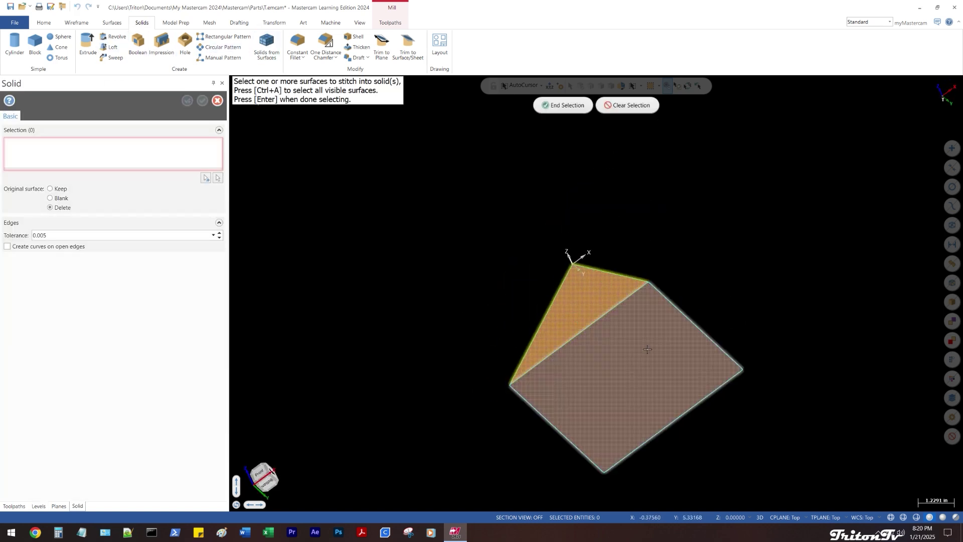
click(548, 112)
middle_drag(428, 172, 382, 220)
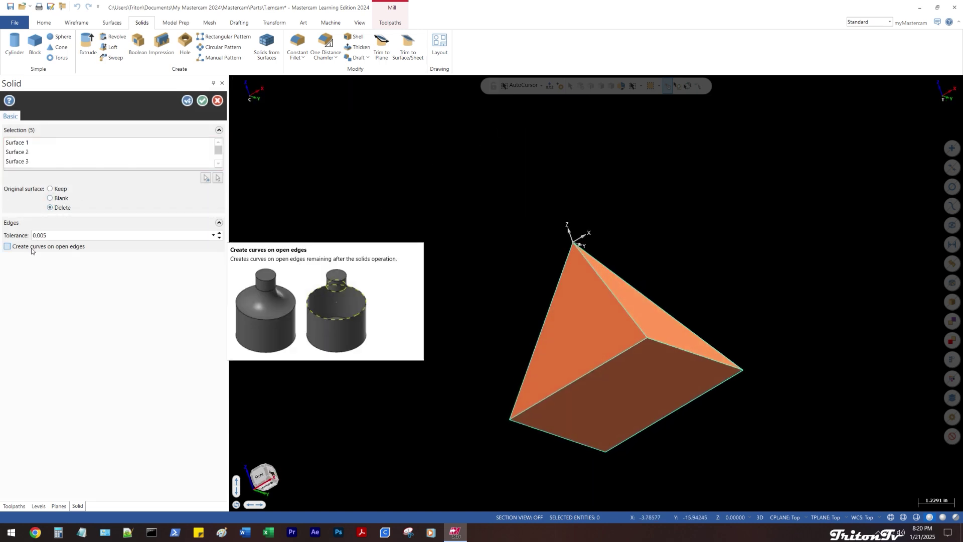
click(203, 101)
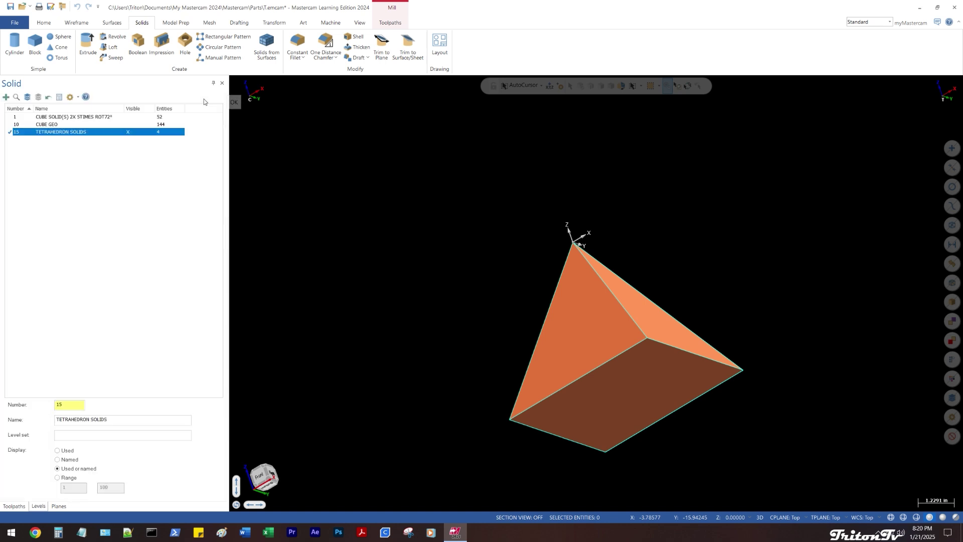
right_click(393, 129)
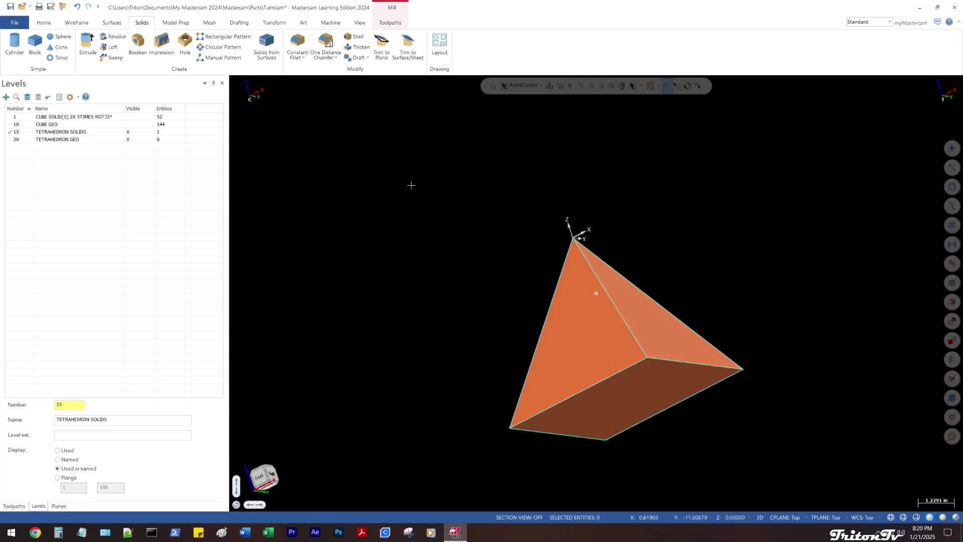
Analyze the pyramid solid's entity properties to check what type of body it is
click(594, 329)
mouse_move(594, 329)
middle_down()
mouse_move(461, 312)
mouse_move(457, 299)
middle_up()
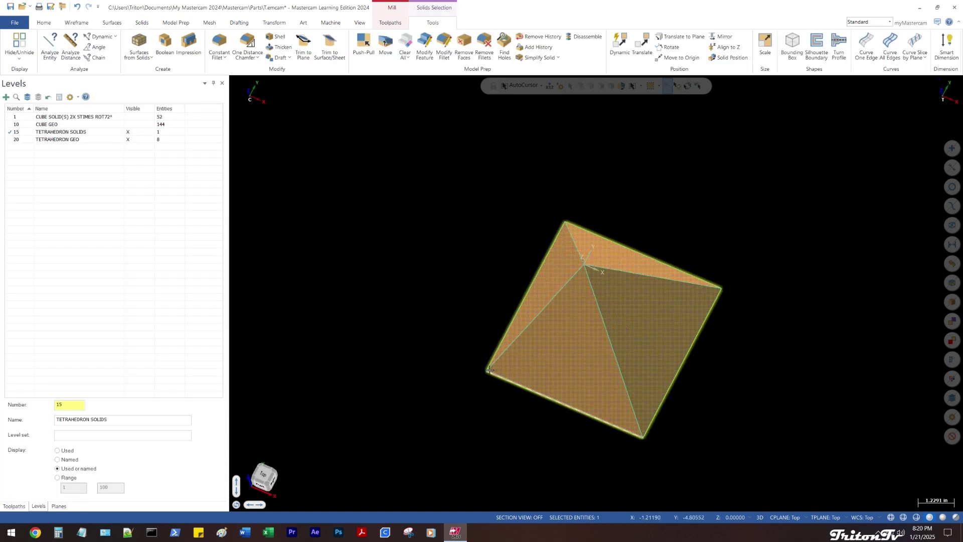
key(alt+s)
key(alt+s)
key(Escape)
middle_drag(456, 264, 452, 203)
right_click(451, 202)
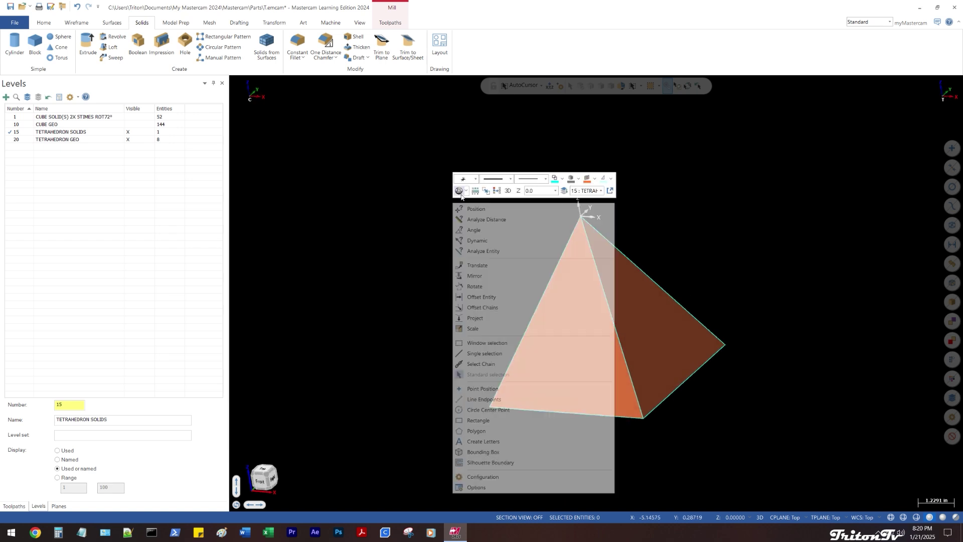
key(Escape)
click(578, 304)
right_click(460, 195)
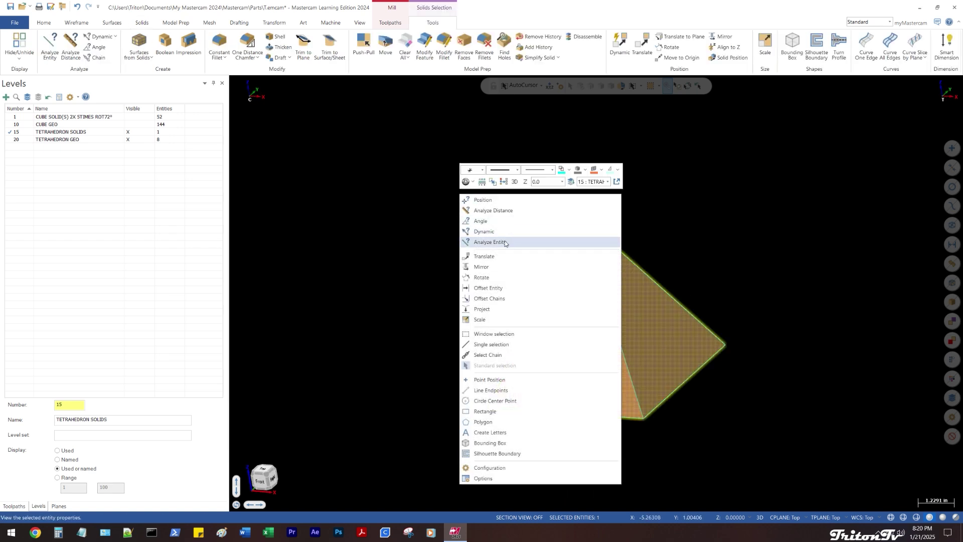
click(491, 241)
drag(271, 121, 275, 121)
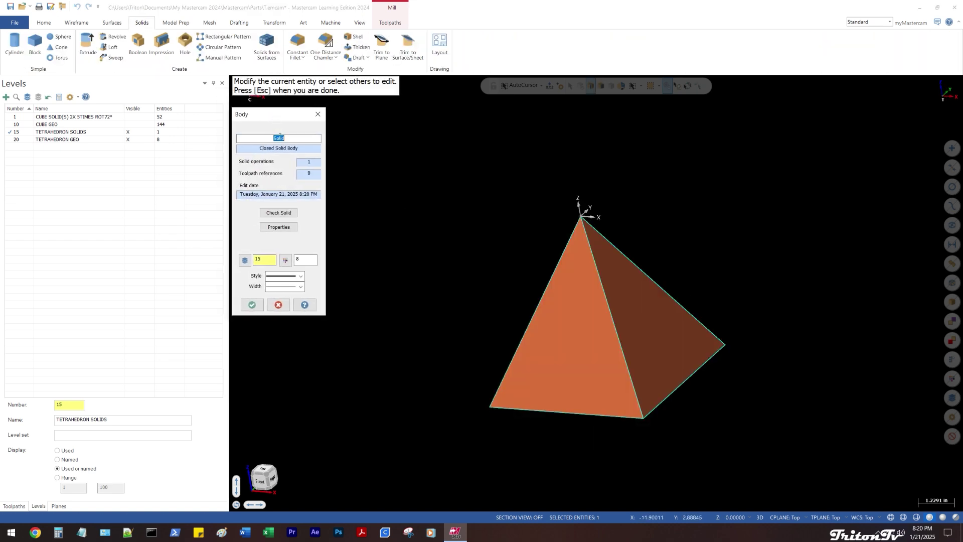
key(Escape)
Examine the pyramid solid from the top and sides, and briefly show level 1's cube solids for comparison
key(alt+1)
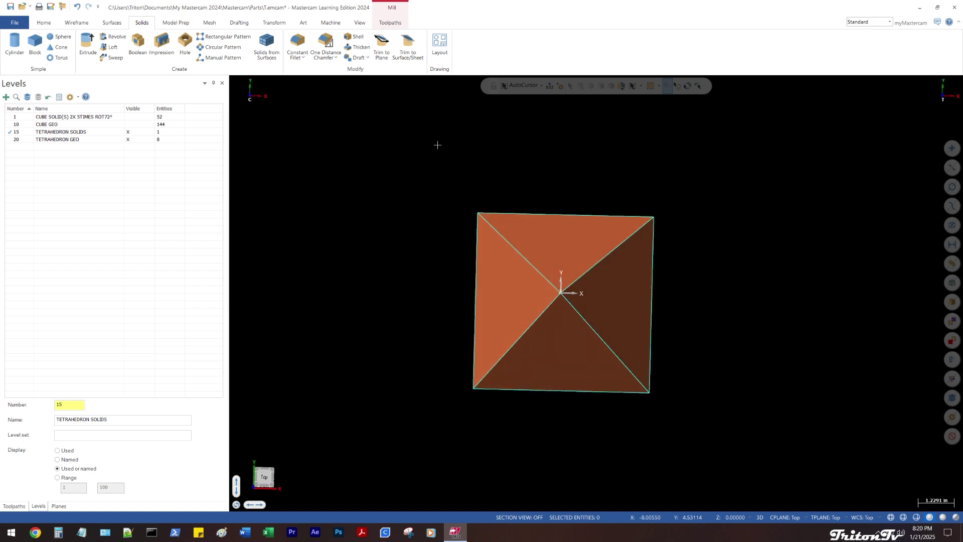
middle_drag(506, 181, 493, 135)
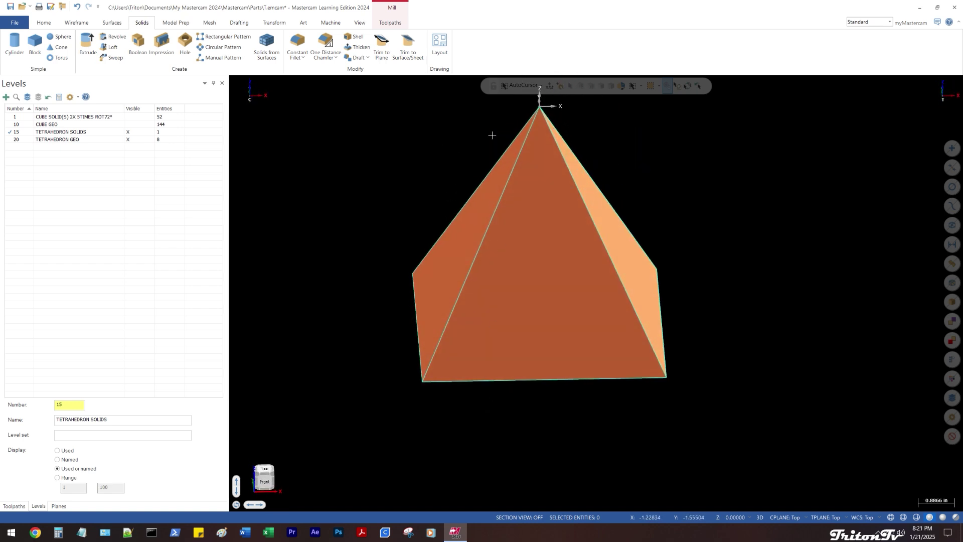
middle_drag(380, 279, 409, 258)
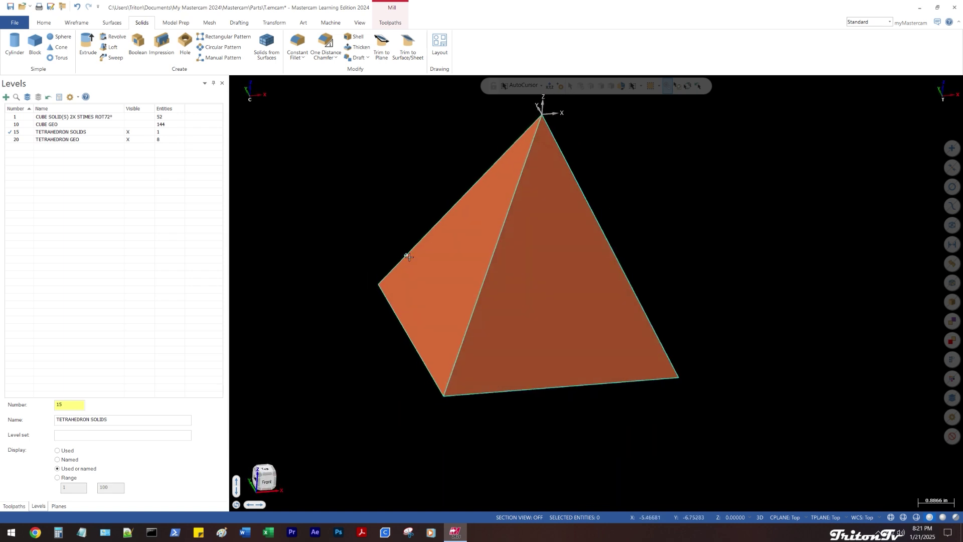
scroll(408, 259, down, 2)
middle_drag(403, 199, 358, 171)
click(508, 263)
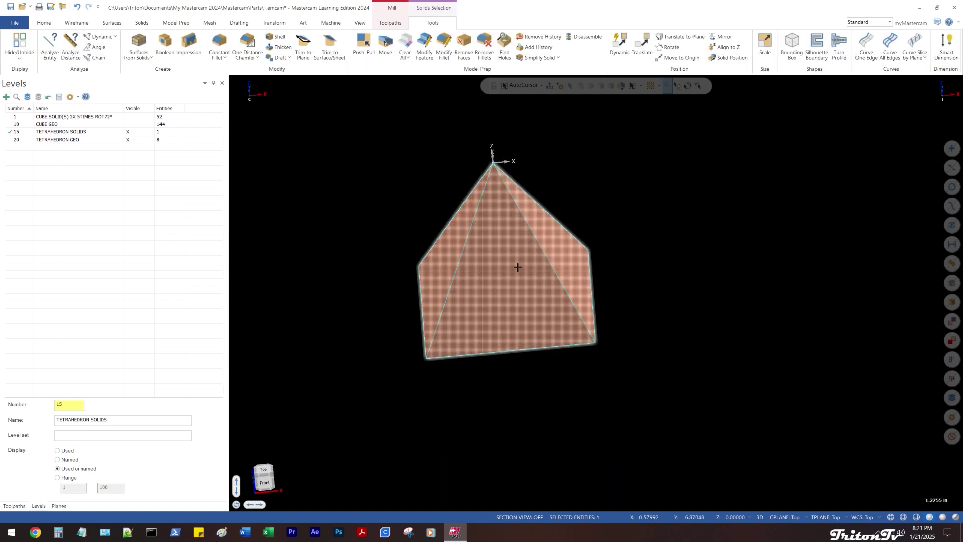
click(560, 196)
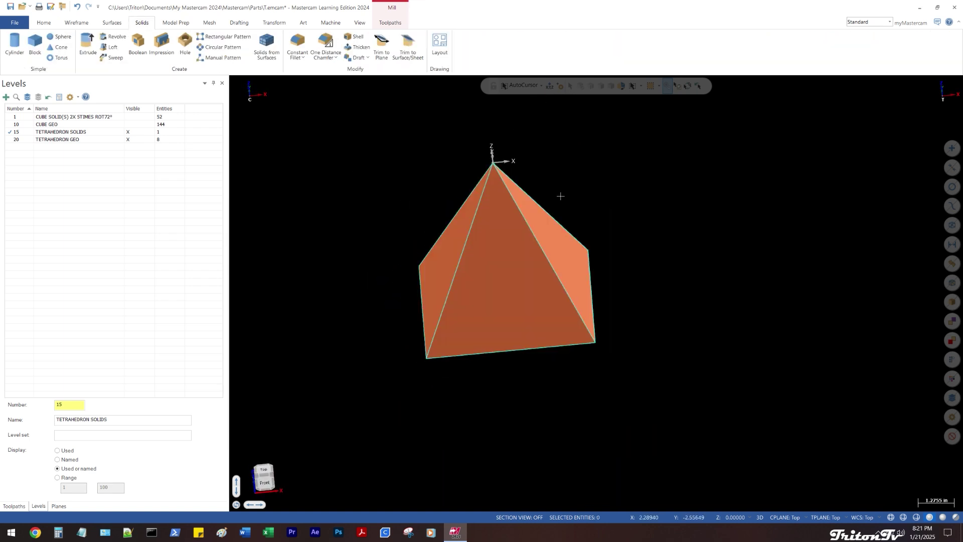
click(135, 120)
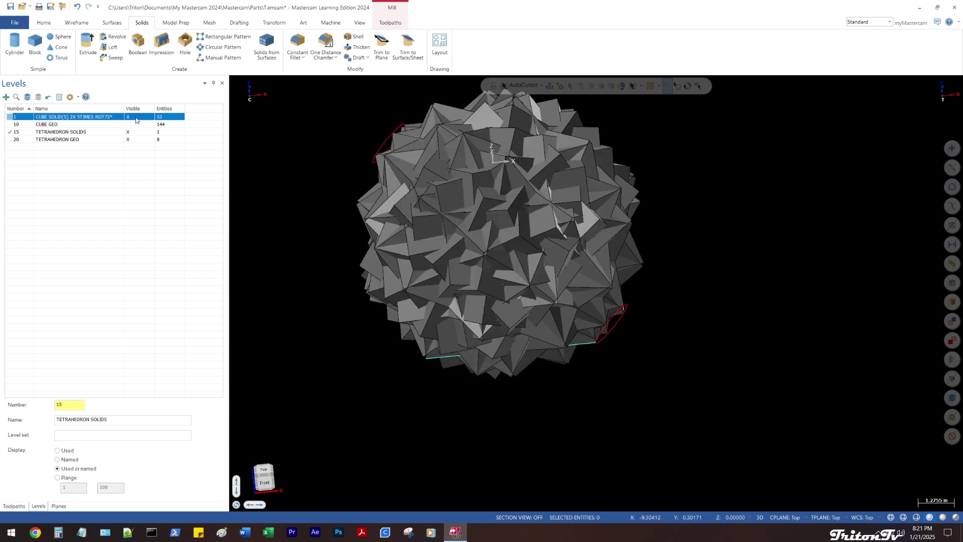
click(135, 120)
Assign blue as the pyramid solid's colour
middle_drag(300, 153, 374, 206)
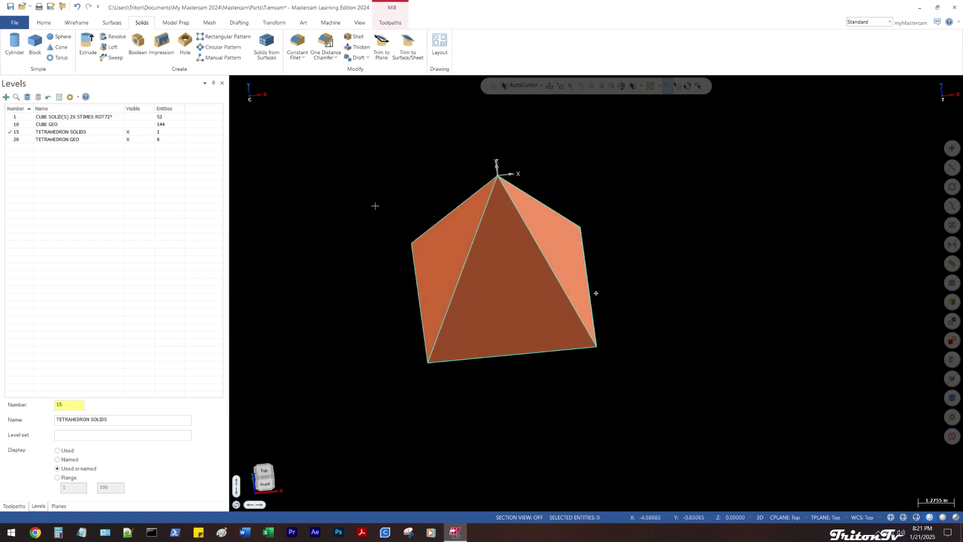
click(528, 287)
right_click(615, 185)
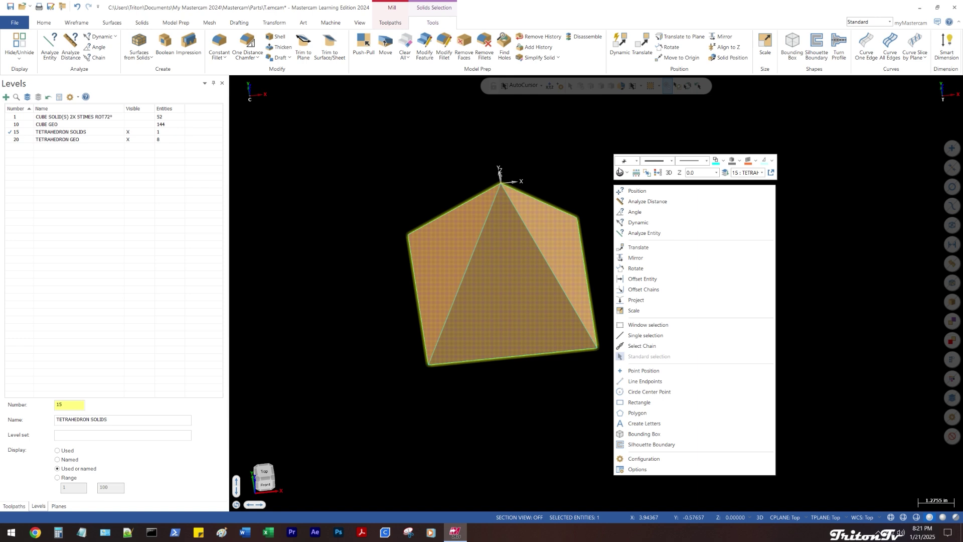
click(722, 161)
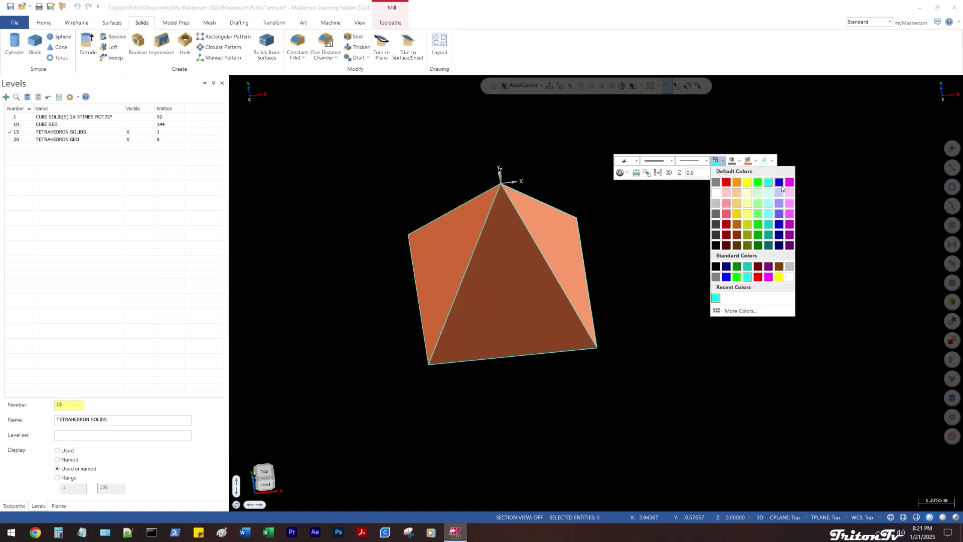
click(782, 186)
middle_drag(657, 235, 622, 203)
click(570, 241)
right_click(604, 160)
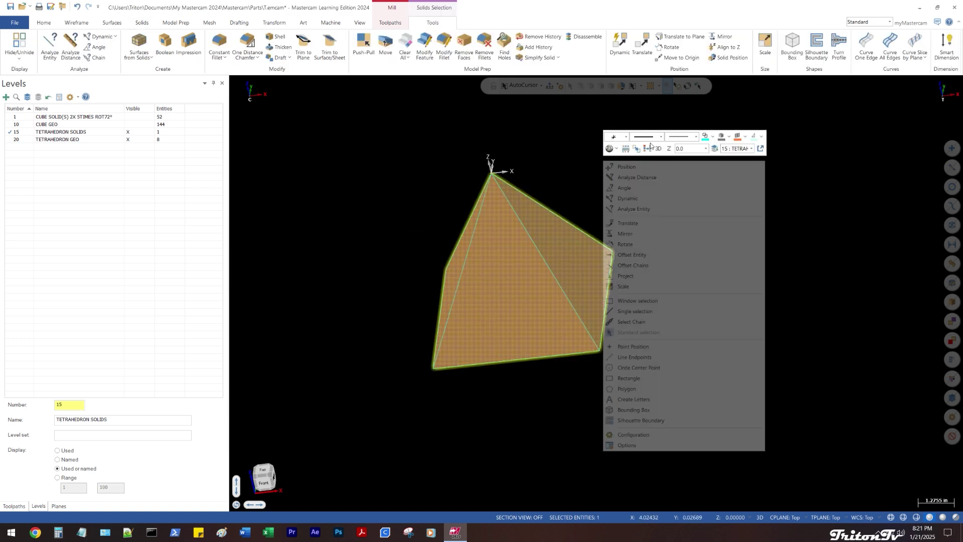
click(712, 137)
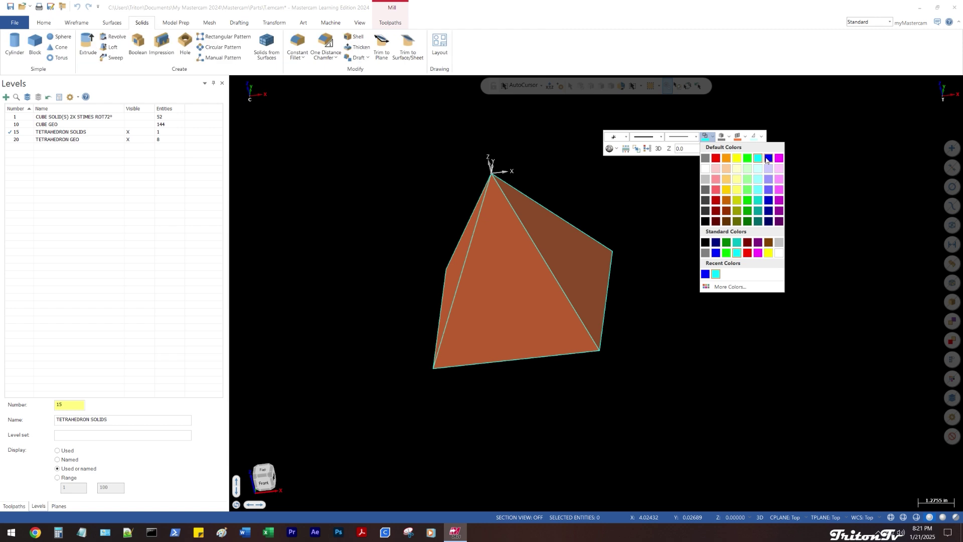
click(768, 159)
right_click(629, 170)
key(Escape)
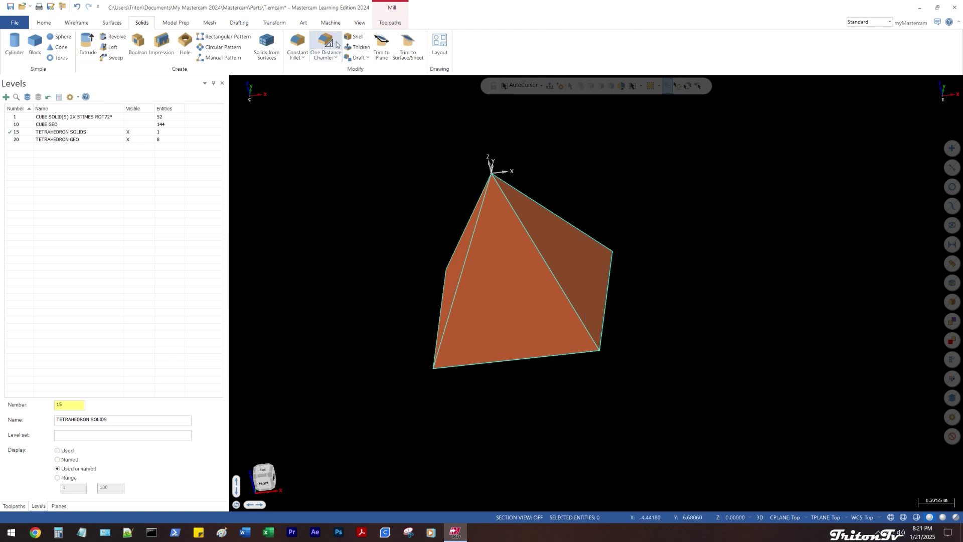
Clear the pyramid's individual face colours so its faces take the solid's blue colour
click(176, 23)
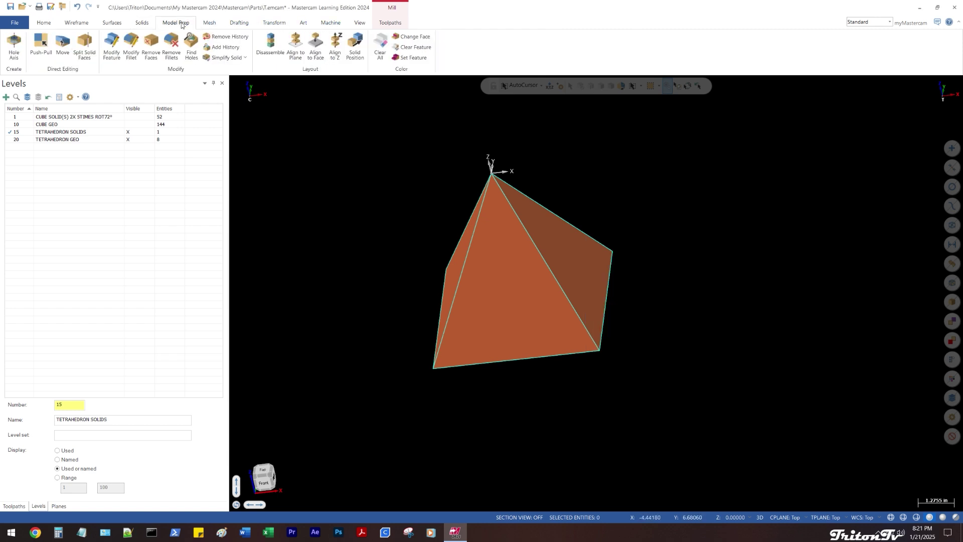
click(351, 47)
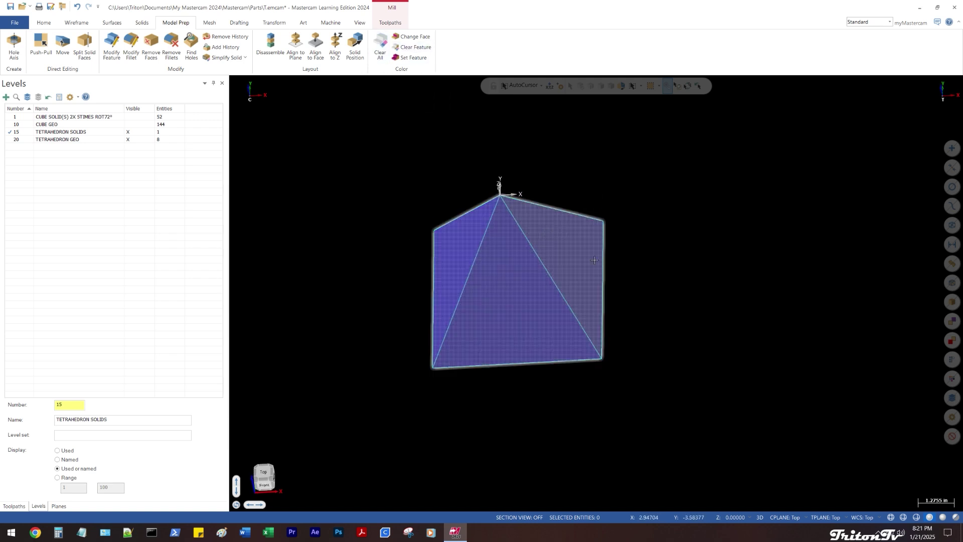
middle_drag(500, 252, 428, 171)
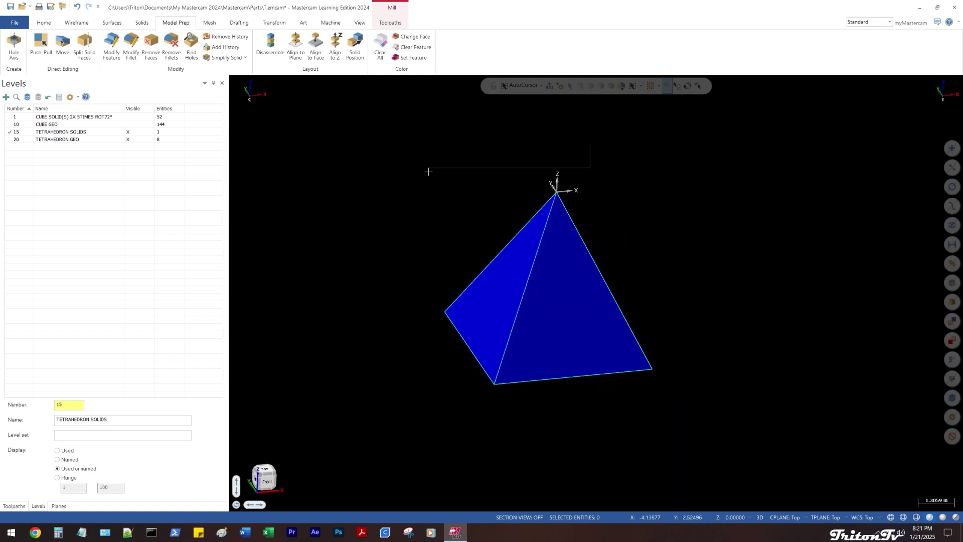
right_click(429, 171)
click(471, 161)
middle_drag(432, 209, 401, 225)
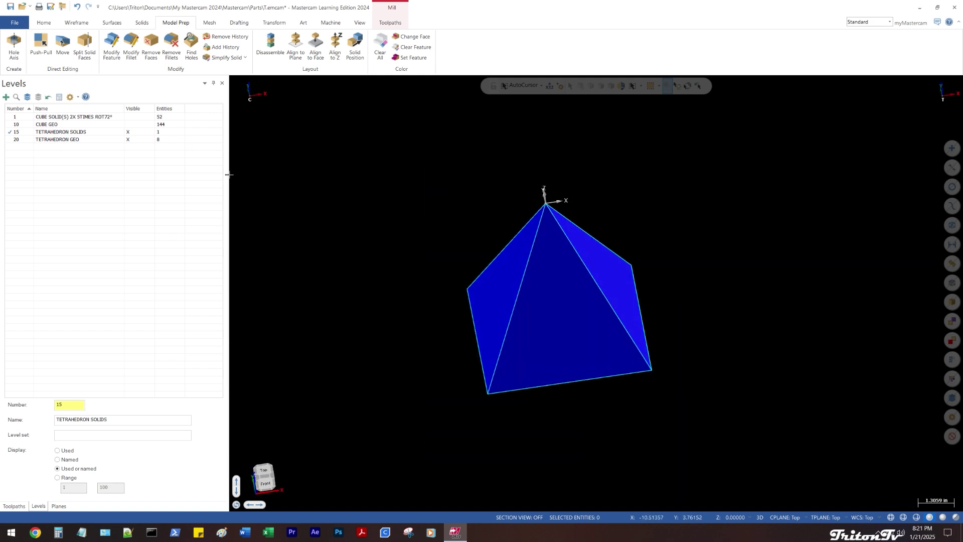
click(557, 286)
right_click(422, 163)
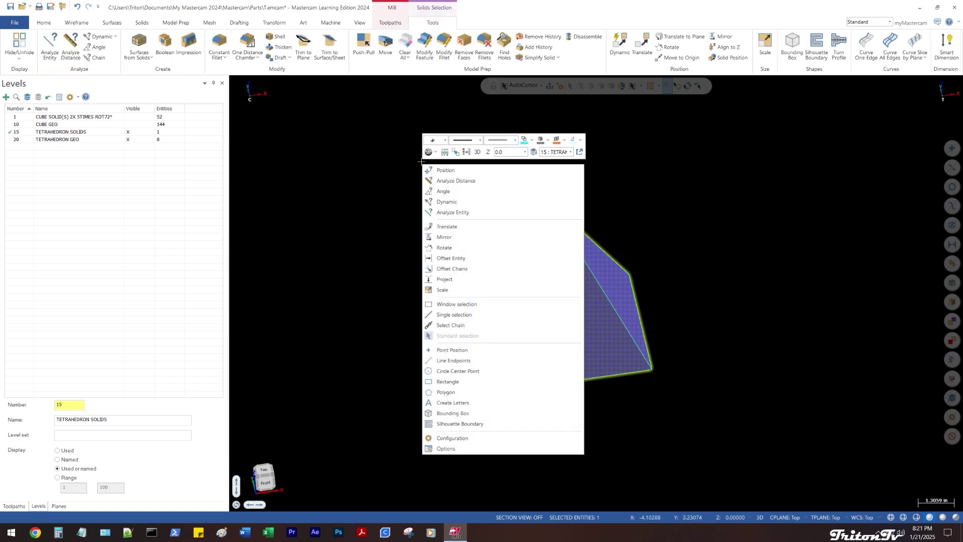
click(458, 251)
middle_drag(393, 214, 367, 189)
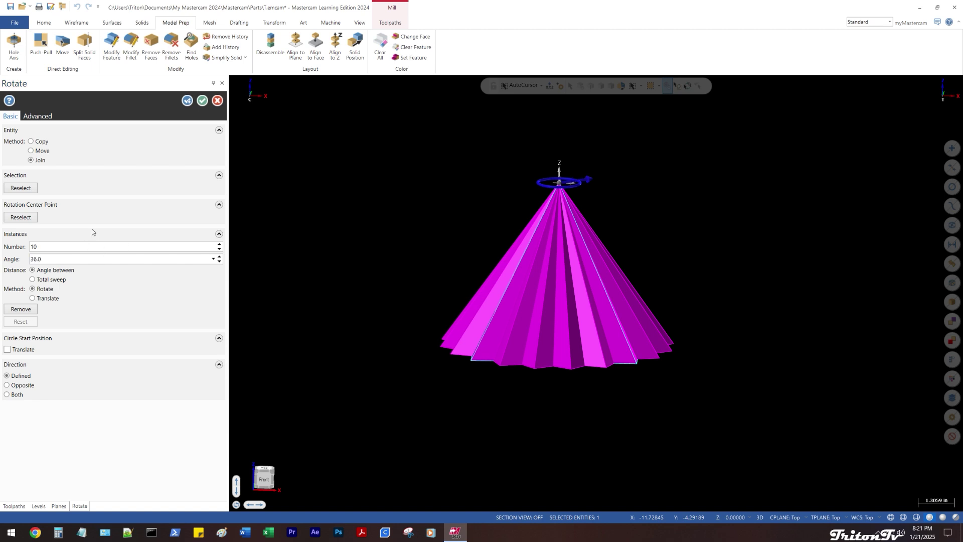
middle_drag(372, 195, 369, 228)
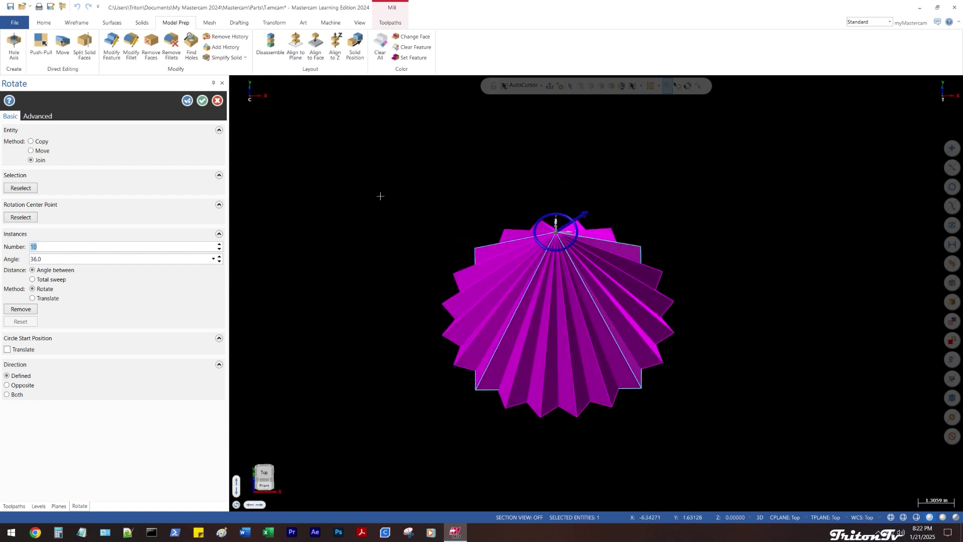
middle_drag(380, 196, 374, 155)
key(Escape)
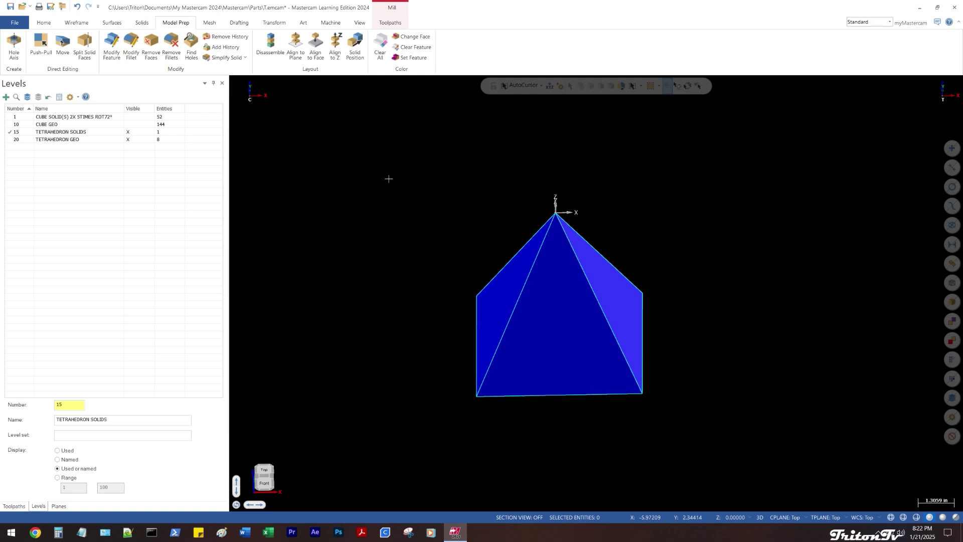
Duplicate the Front plane, name the copy TETRA FRONT, and make it the active WCS, construction and tool plane
click(58, 506)
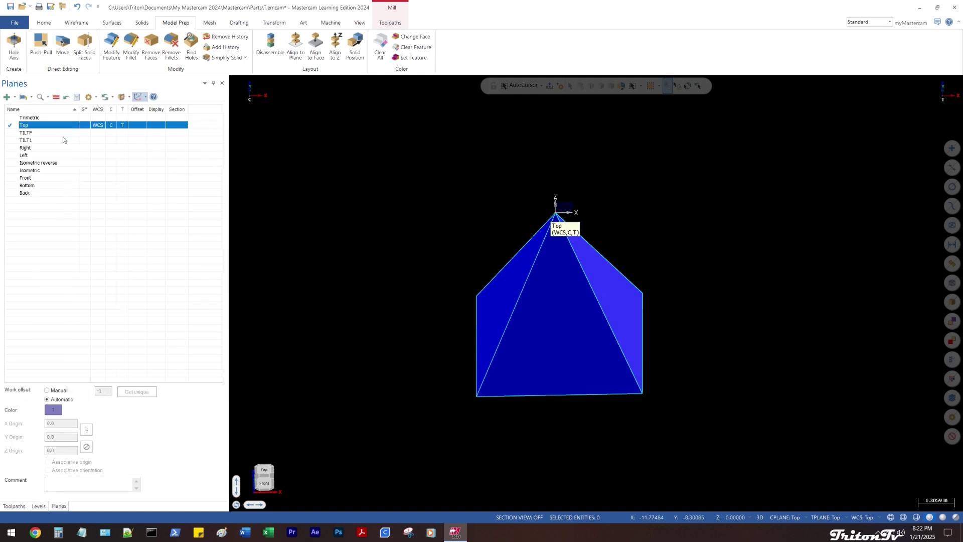
double_click(100, 179)
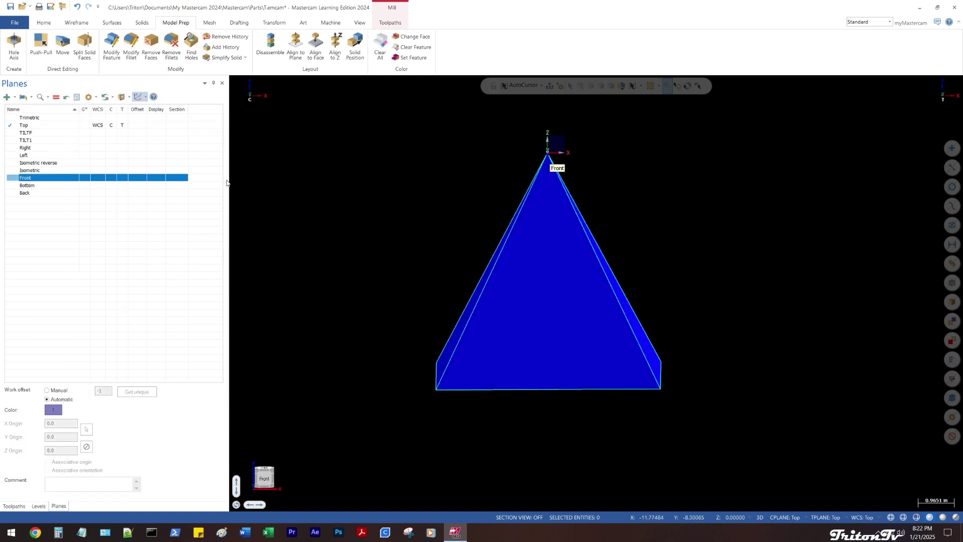
middle_drag(384, 209, 368, 215)
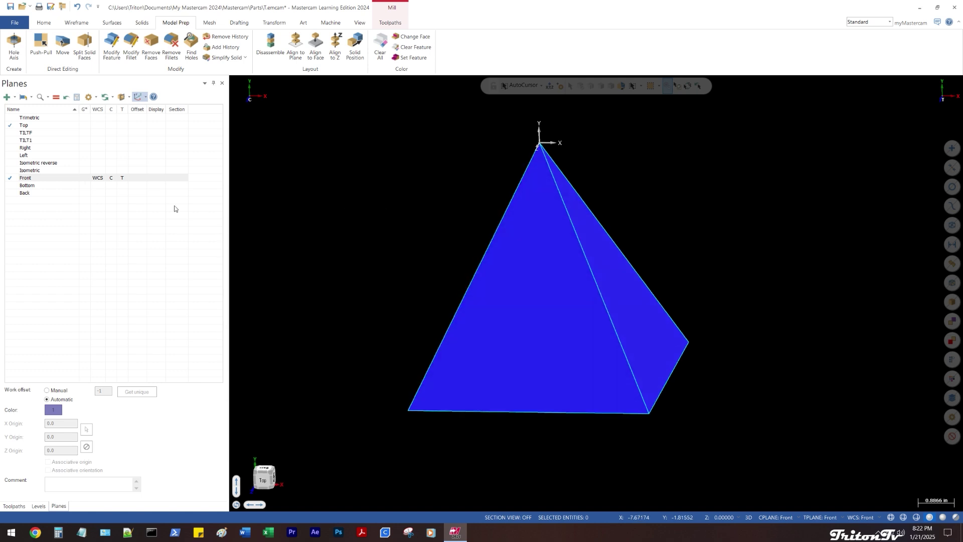
right_click(76, 177)
click(105, 275)
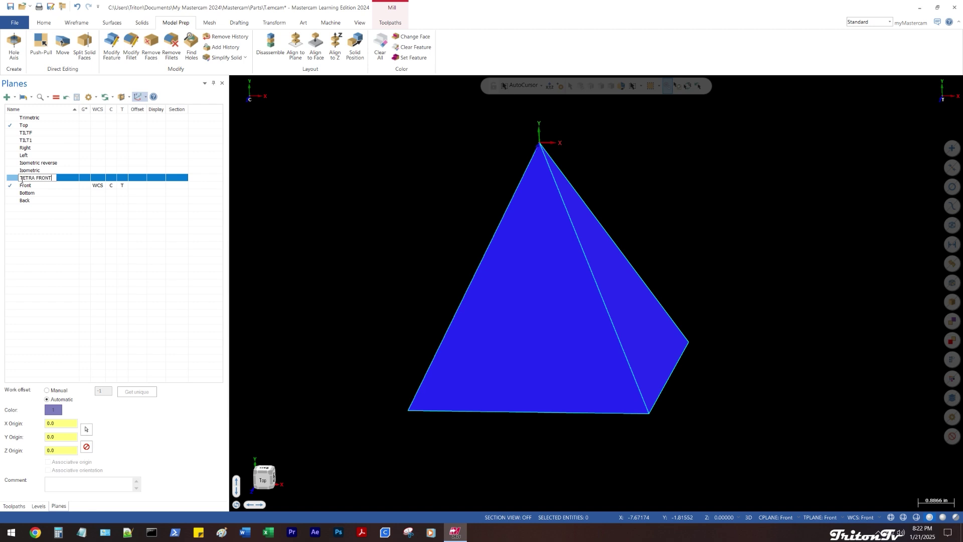
click(100, 178)
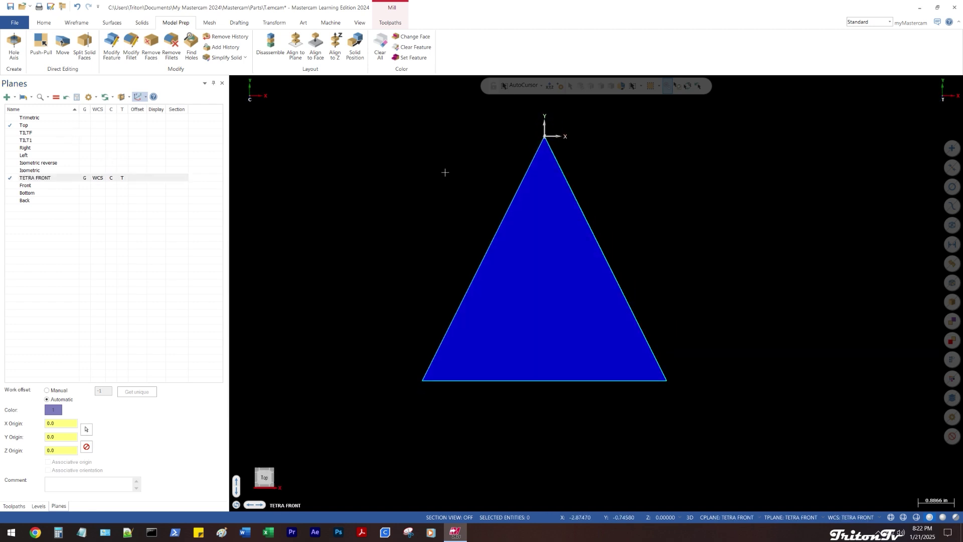
Switch the pyramid to wireframe display and draw a line across its base between the midpoints of the front and back edges
middle_drag(444, 172, 451, 186)
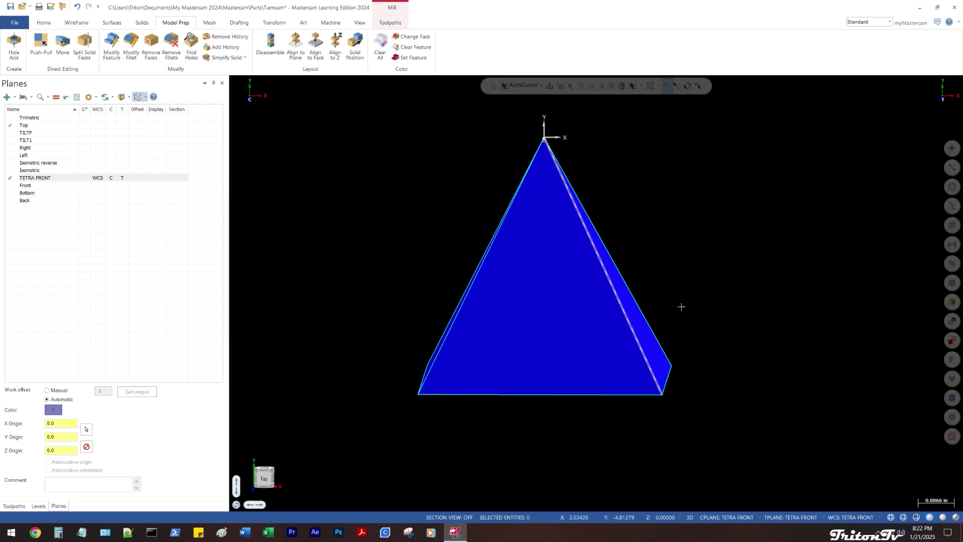
middle_drag(626, 343, 514, 191)
key(alt+2)
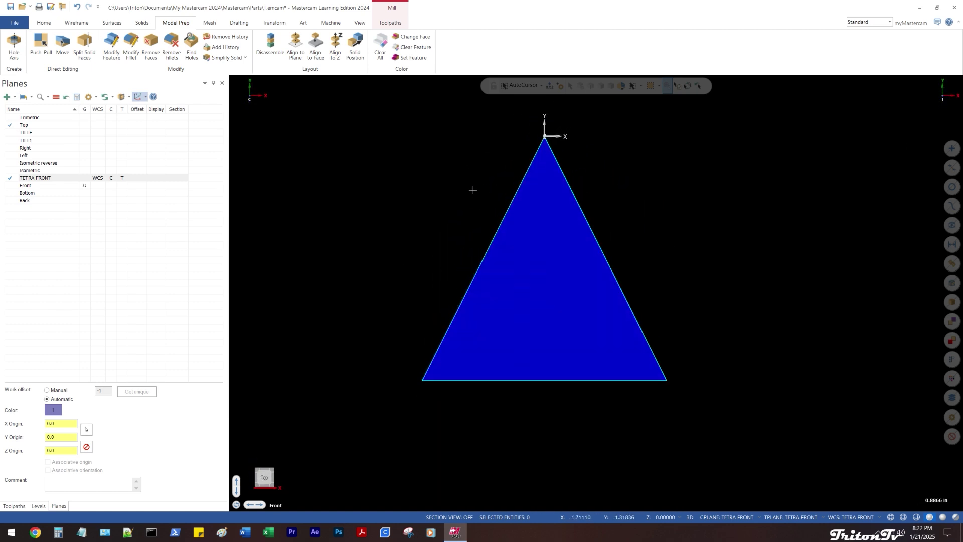
right_click(441, 175)
middle_drag(442, 175, 400, 180)
key(alt+s)
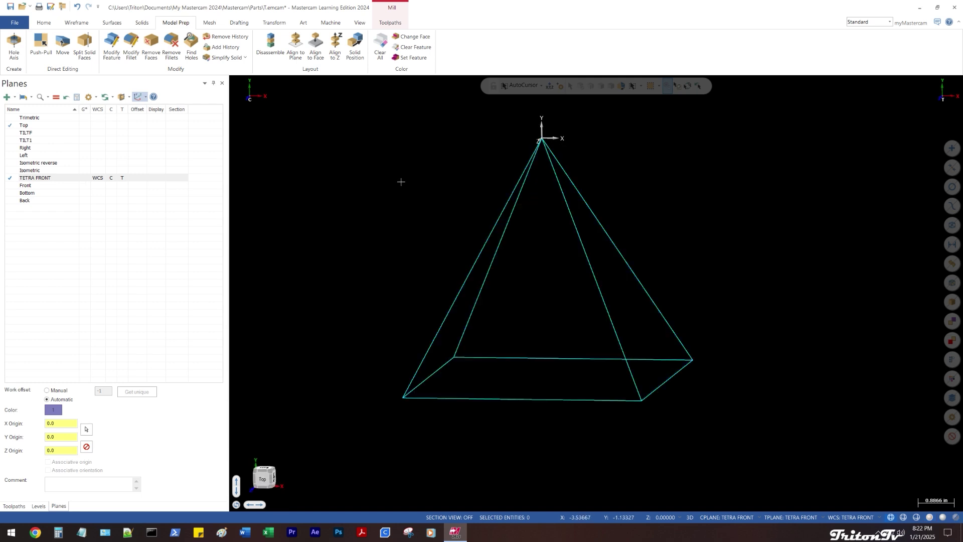
right_click(371, 171)
click(400, 371)
middle_drag(482, 401, 508, 425)
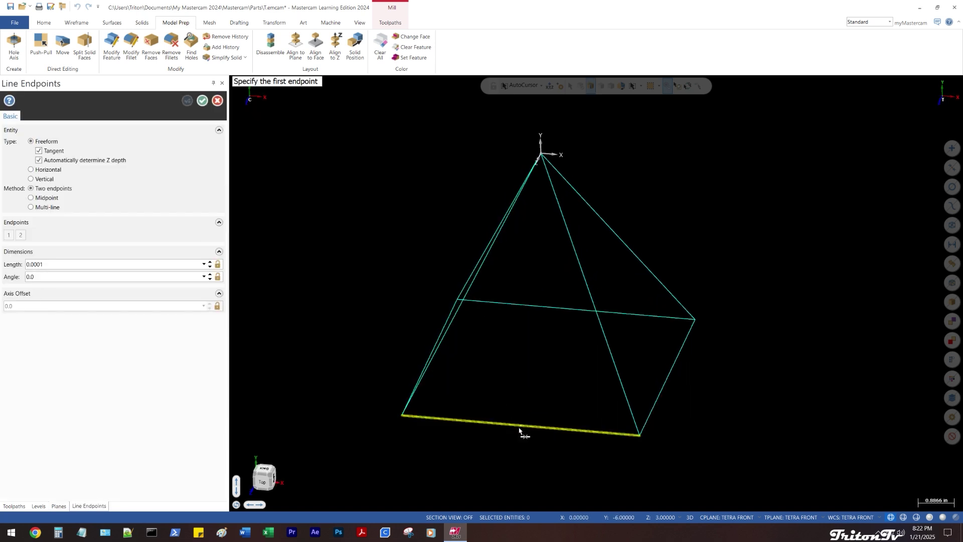
click(520, 430)
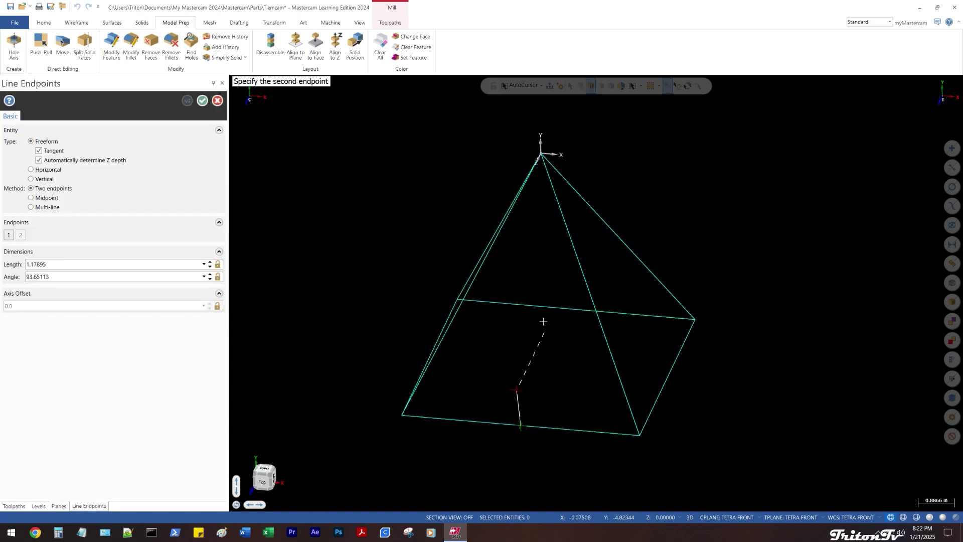
click(577, 310)
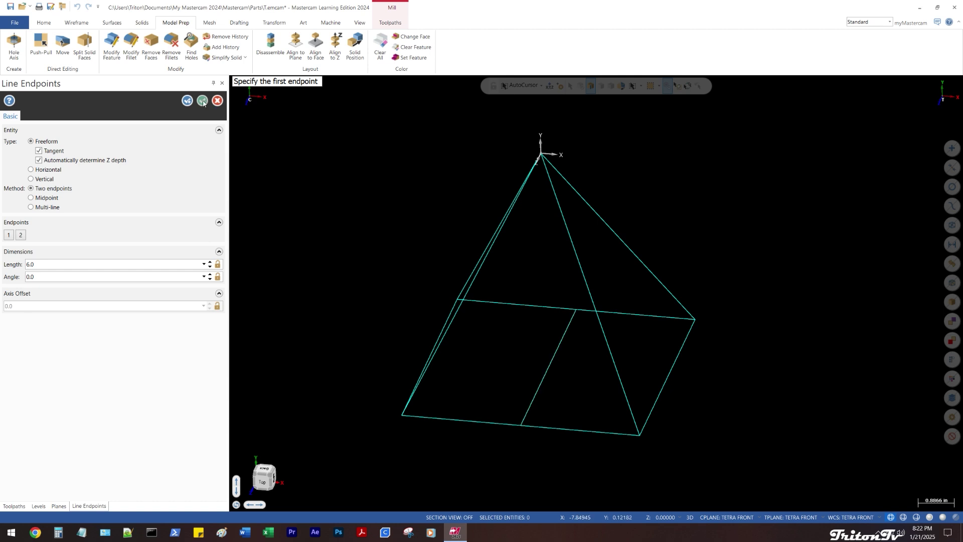
Draw a line from the midpoint of the base's centre line up to the pyramid's apex
click(548, 370)
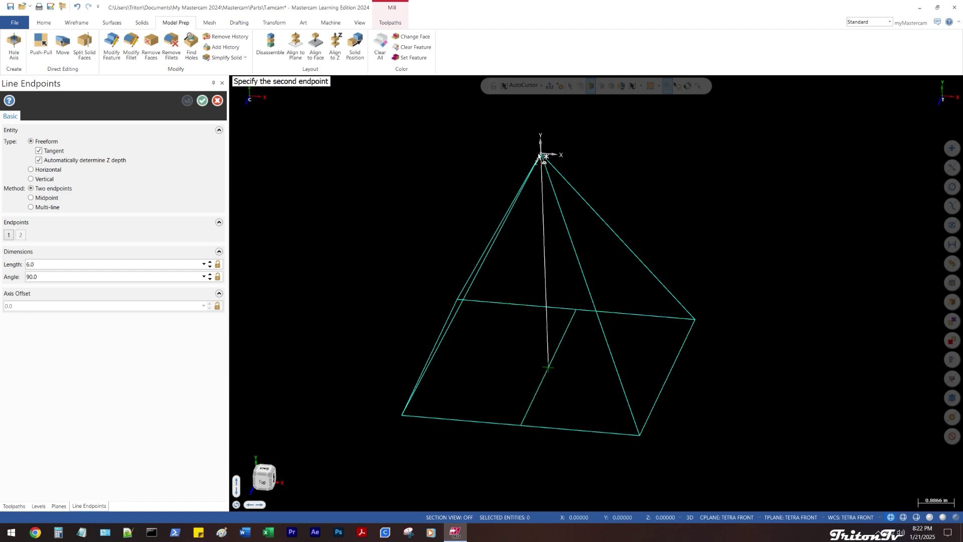
click(541, 156)
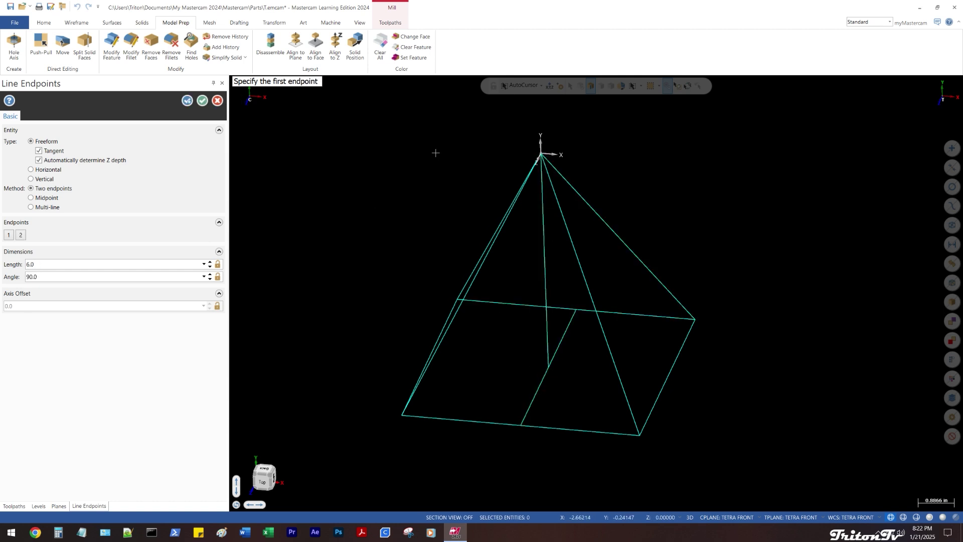
click(202, 102)
Place a point at the midpoint of the vertical line between the base centre and the apex
right_click(393, 99)
click(508, 313)
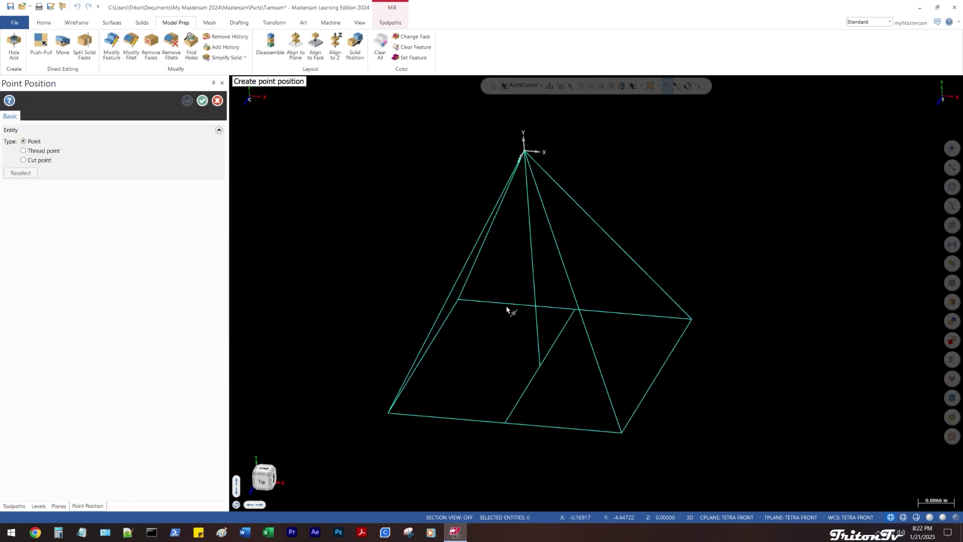
click(532, 262)
middle_drag(532, 262, 494, 327)
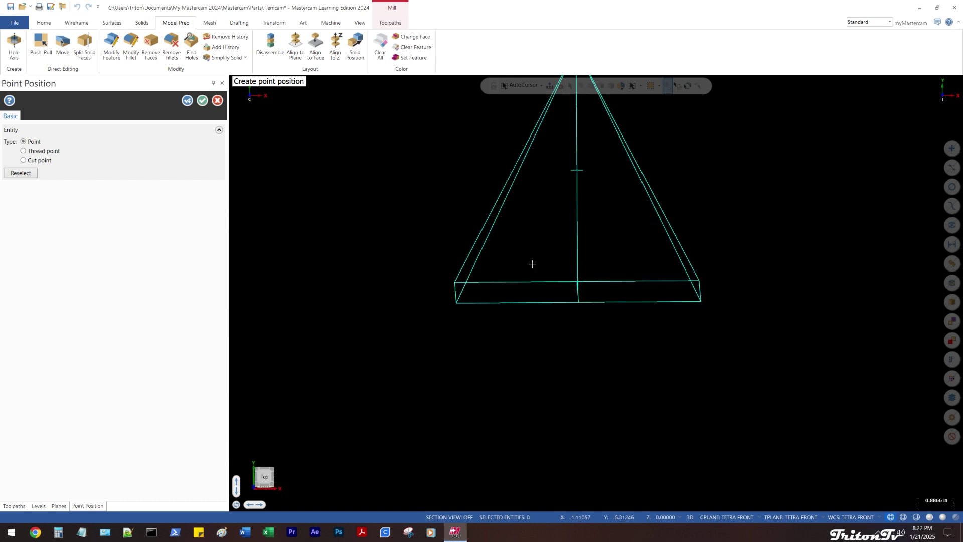
click(202, 101)
Measure the distances from the vertical line's midpoint to the apex and to the base in the front view
key(alt+2)
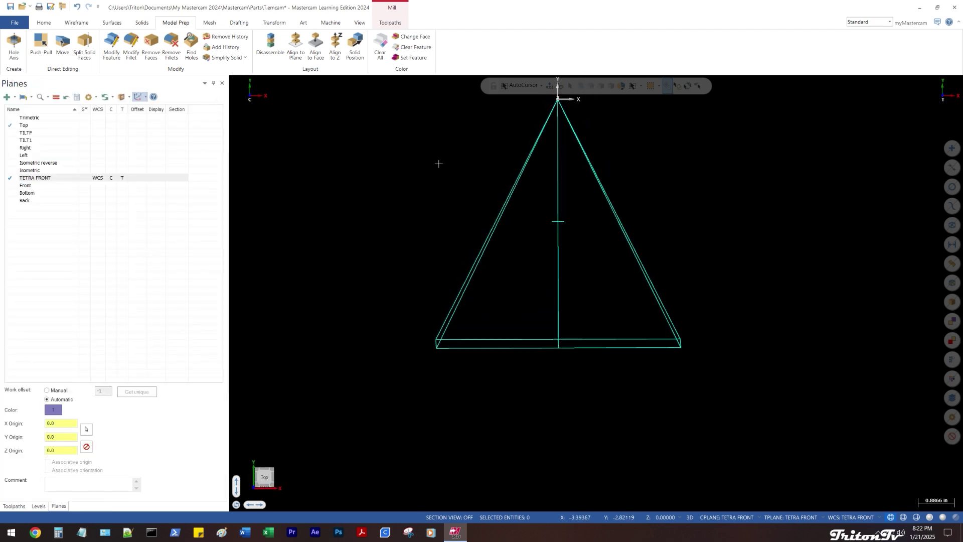
right_click(455, 140)
click(467, 155)
click(544, 258)
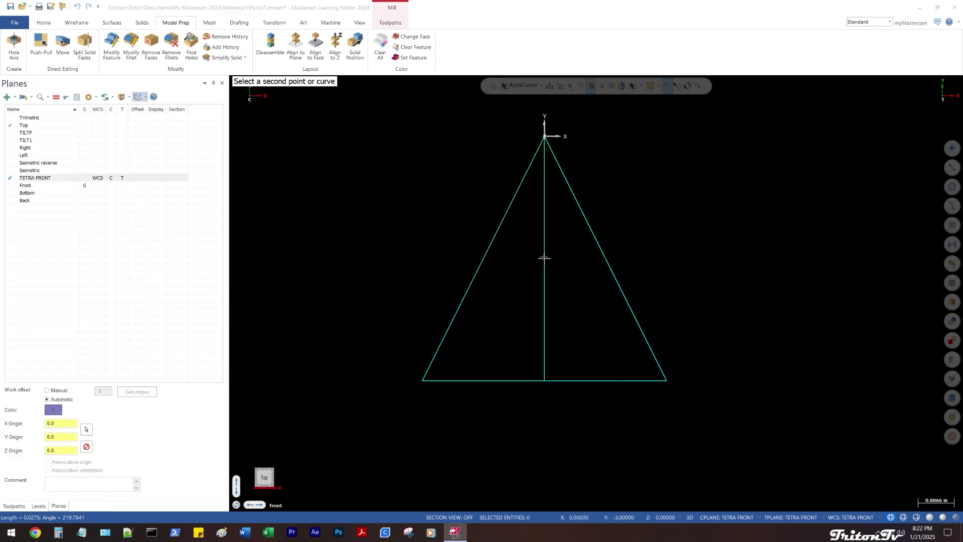
click(545, 137)
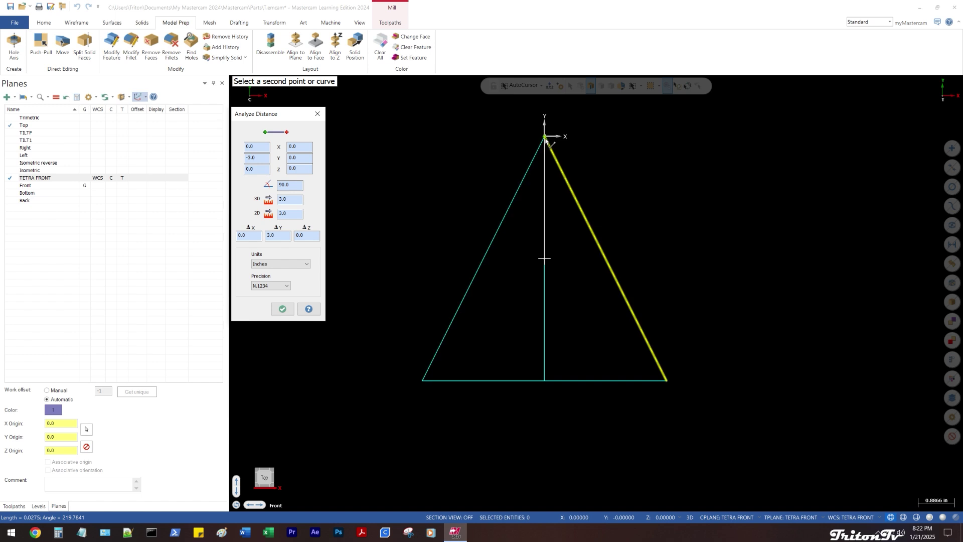
click(548, 384)
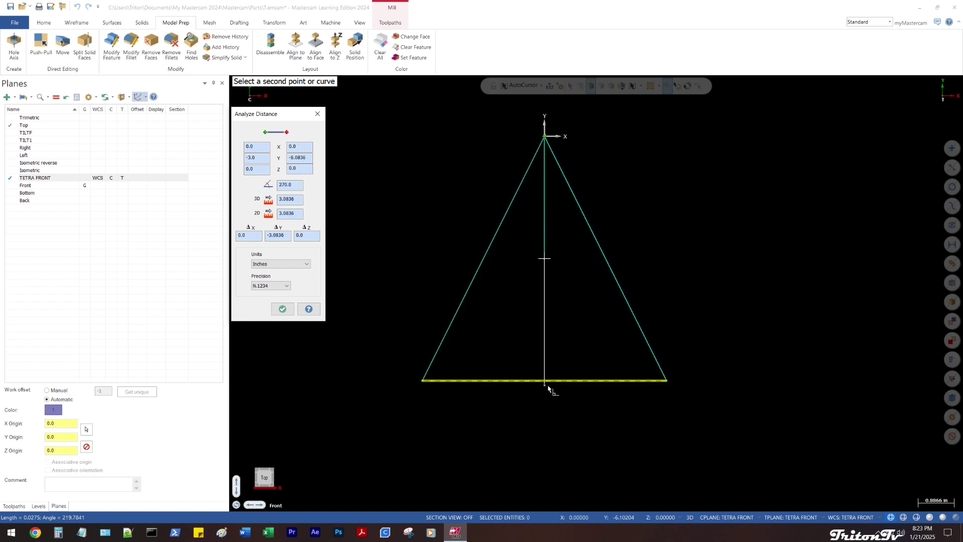
key(Escape)
Set the Y origin of the TETRA FRONT plane to -3.0
middle_drag(522, 296, 513, 295)
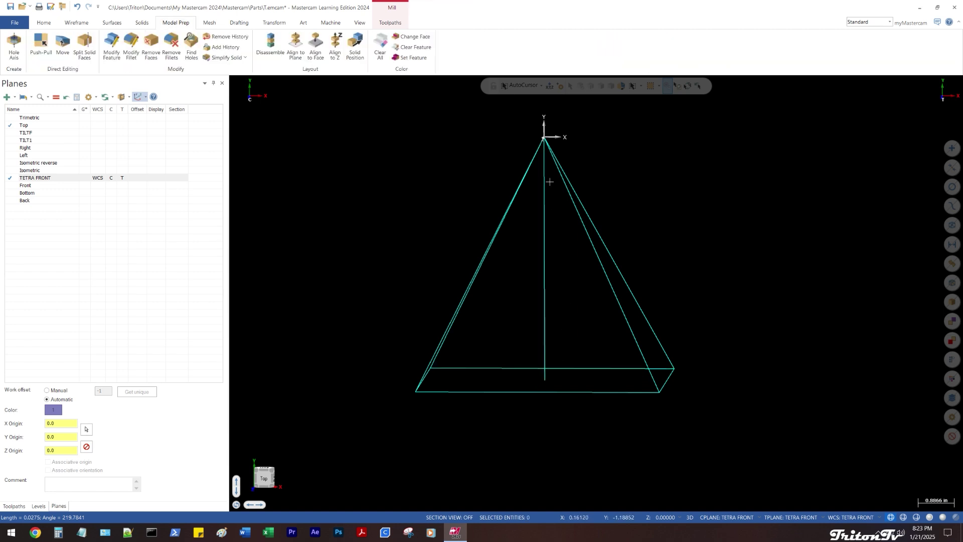
click(65, 437)
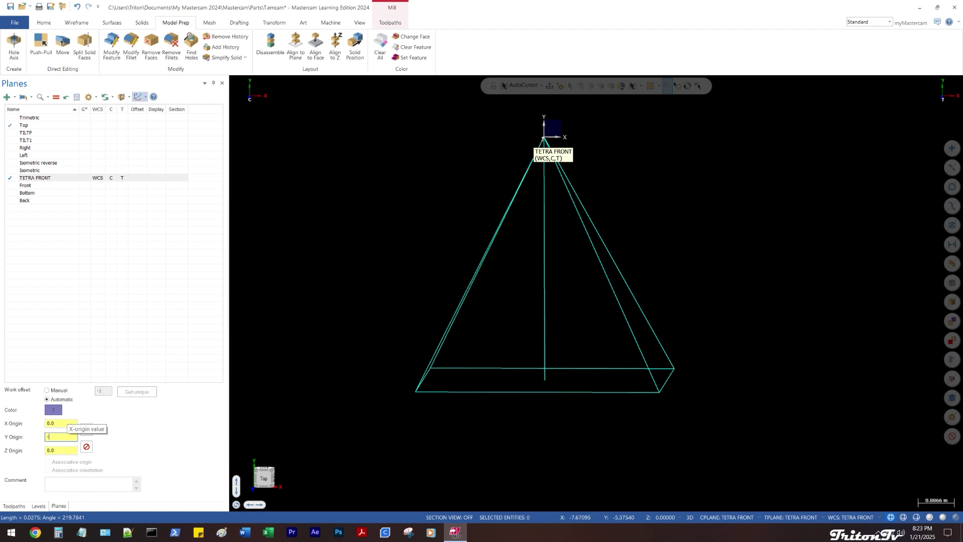
text(-3.0)
key(Return)
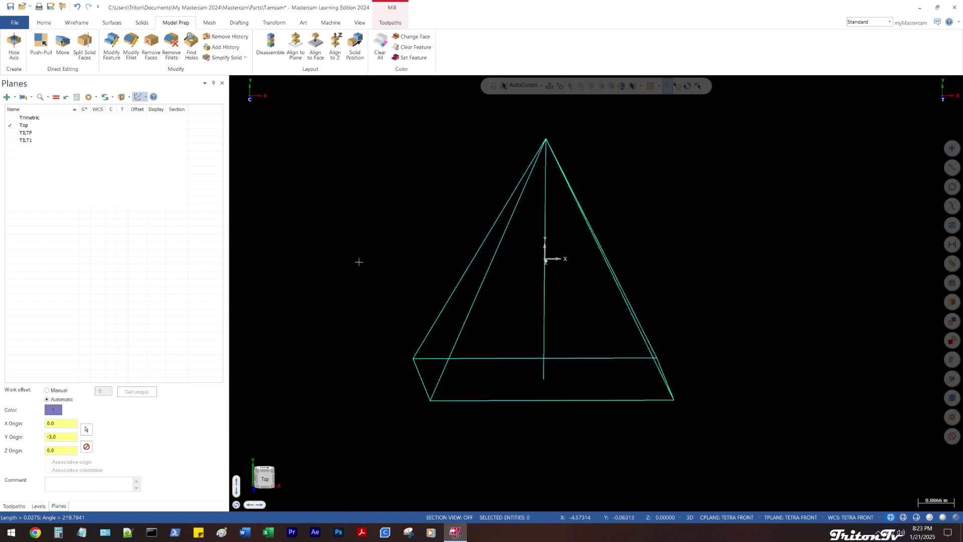
Delete the vertical construction line, and check the positions of the pyramid's apex and base relative to the plane origin
click(544, 277)
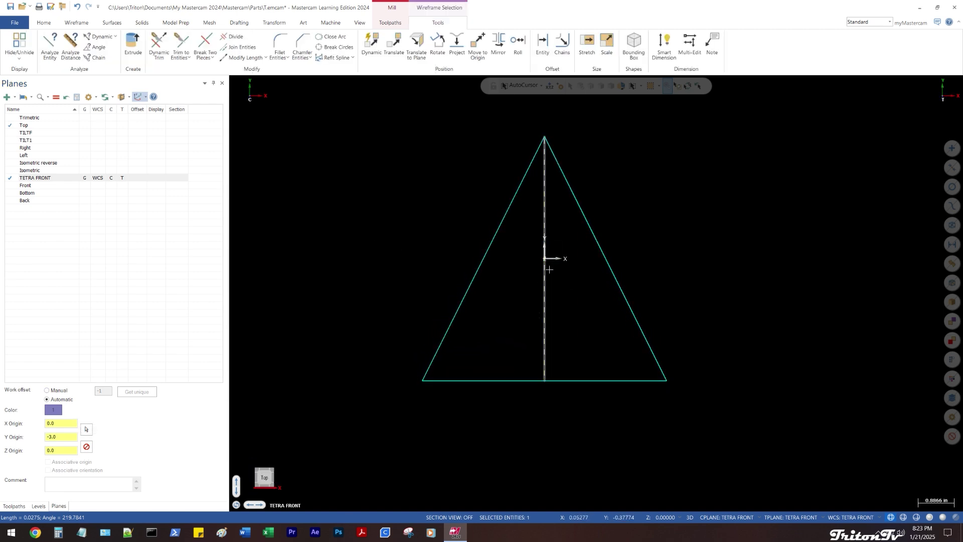
key(Delete)
right_click(630, 132)
click(647, 138)
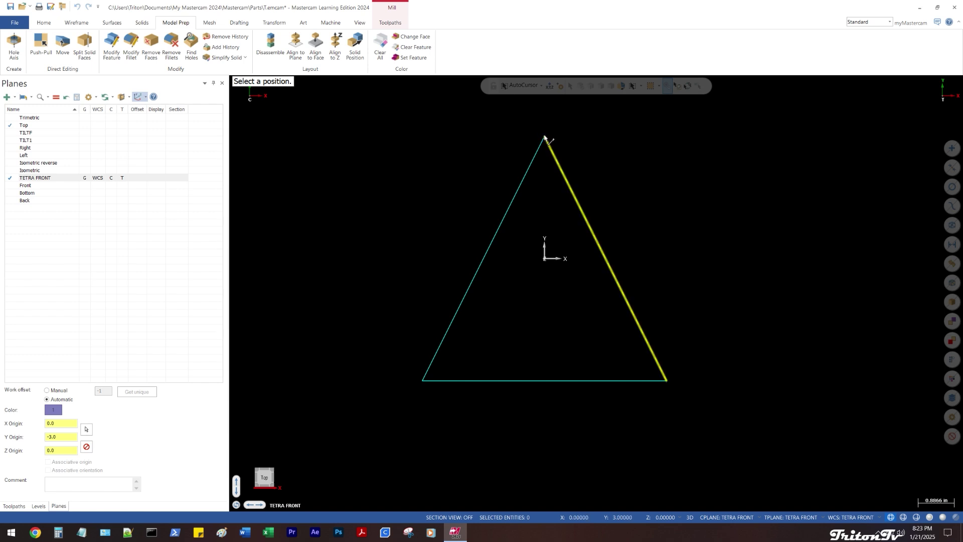
click(544, 137)
click(536, 380)
key(Escape)
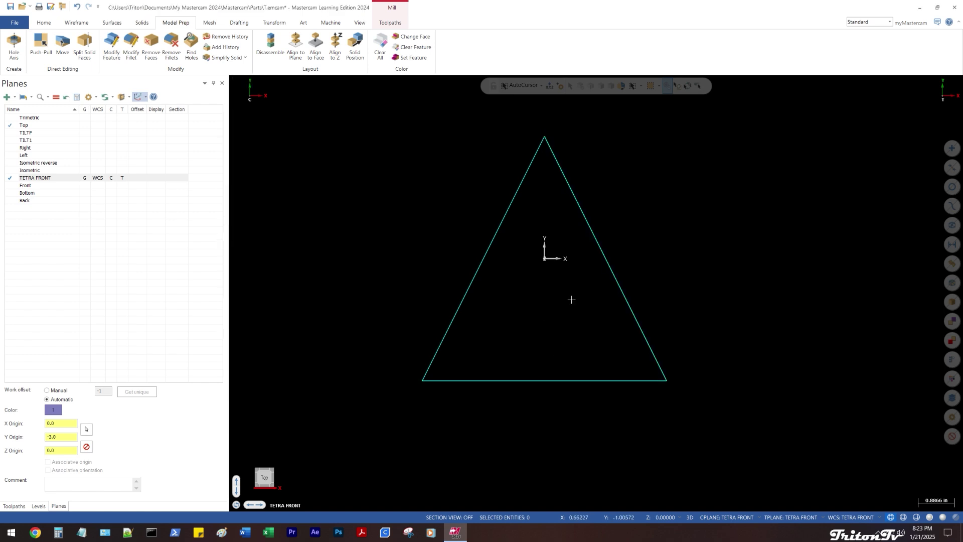
Return the pyramid solid to shaded display in a tilted view
middle_drag(572, 299, 487, 301)
mouse_move(420, 251)
middle_down()
mouse_move(401, 262)
mouse_move(412, 254)
mouse_move(417, 262)
mouse_move(408, 254)
middle_up()
key(alt+s)
click(519, 315)
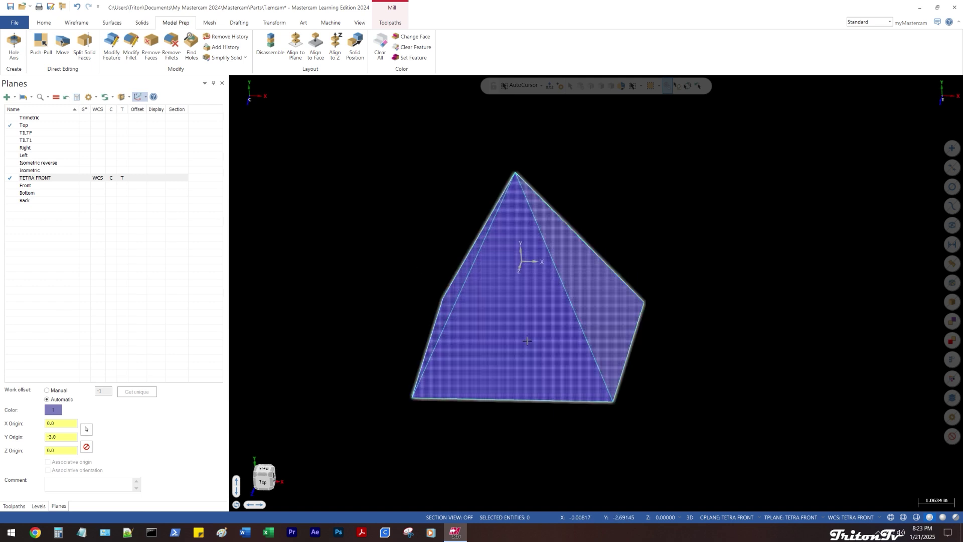
right_click(630, 190)
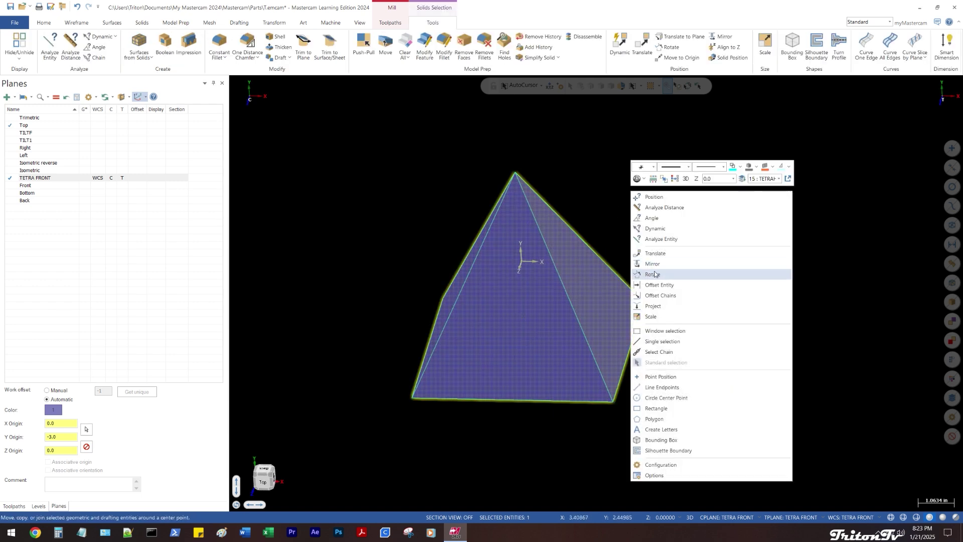
click(655, 274)
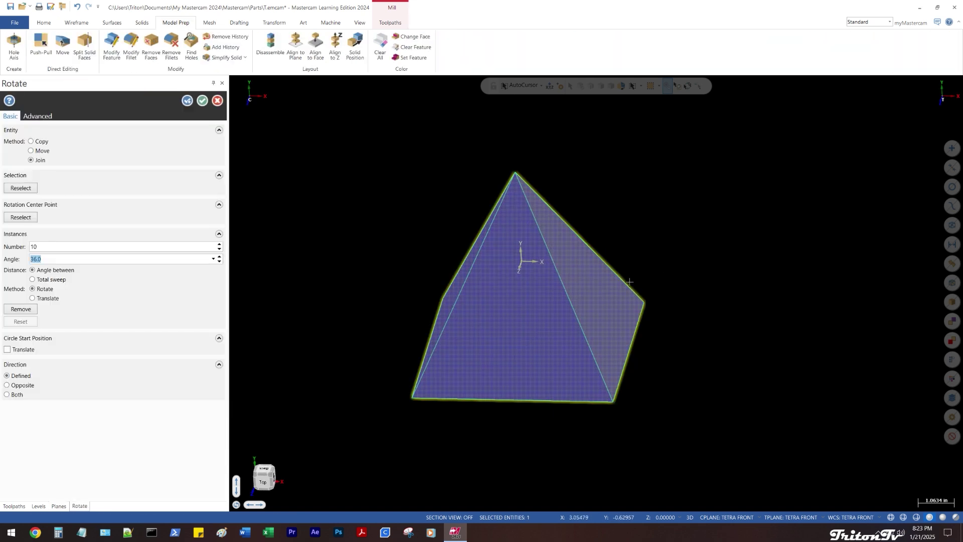
middle_drag(714, 317, 569, 166)
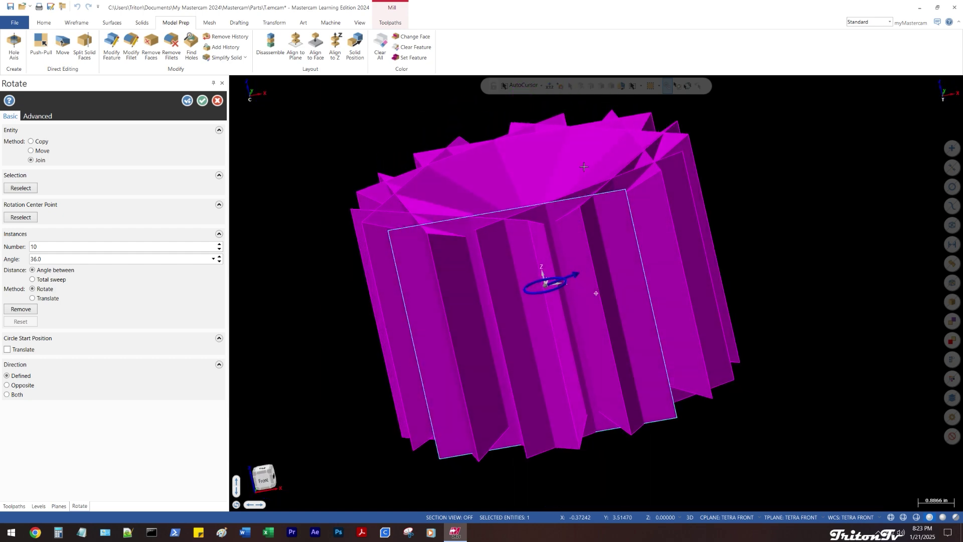
key(alt+1)
middle_drag(574, 259, 562, 187)
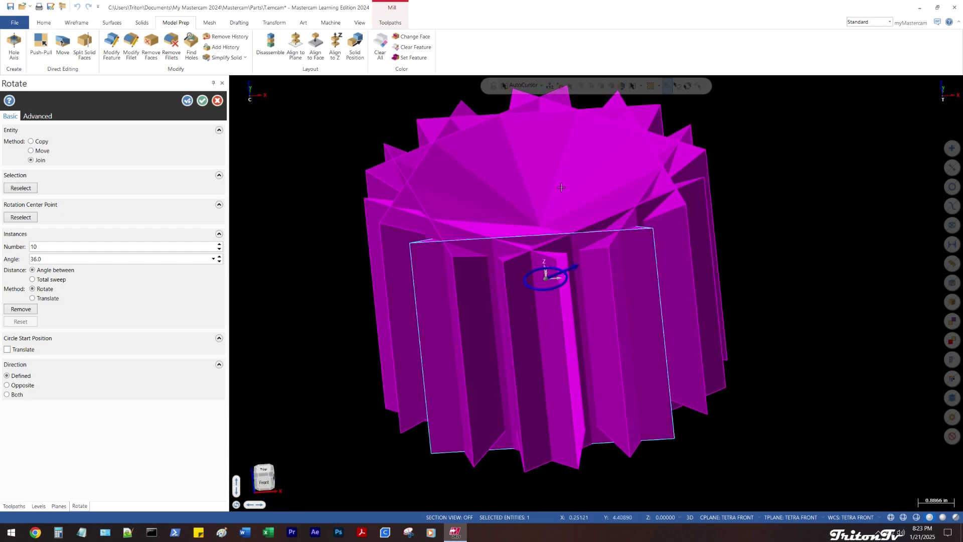
key(Escape)
Rotate the pyramid solid about the TETRA FRONT origin with the Join method, using 60 instances at 10° between, and clear the result colours
middle_drag(658, 230, 724, 256)
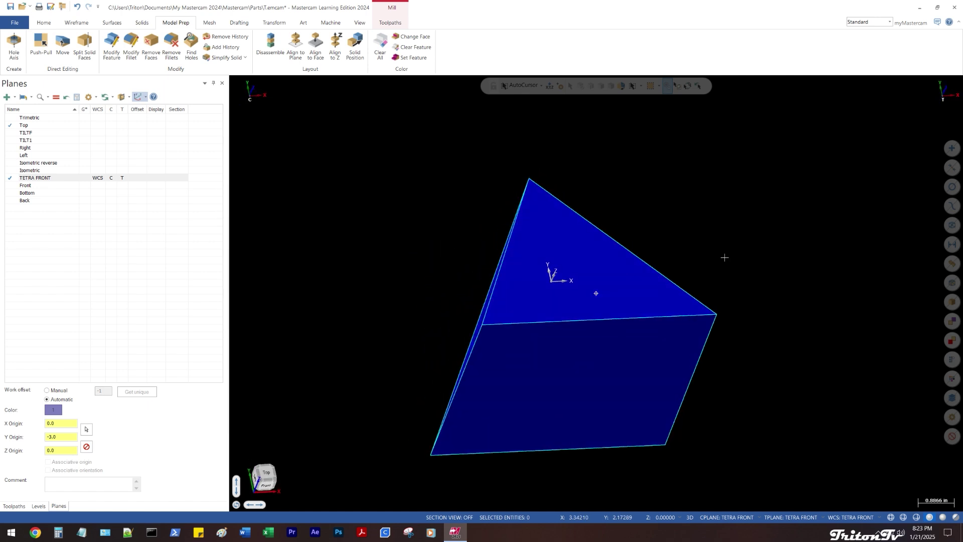
click(602, 233)
right_click(586, 184)
click(634, 272)
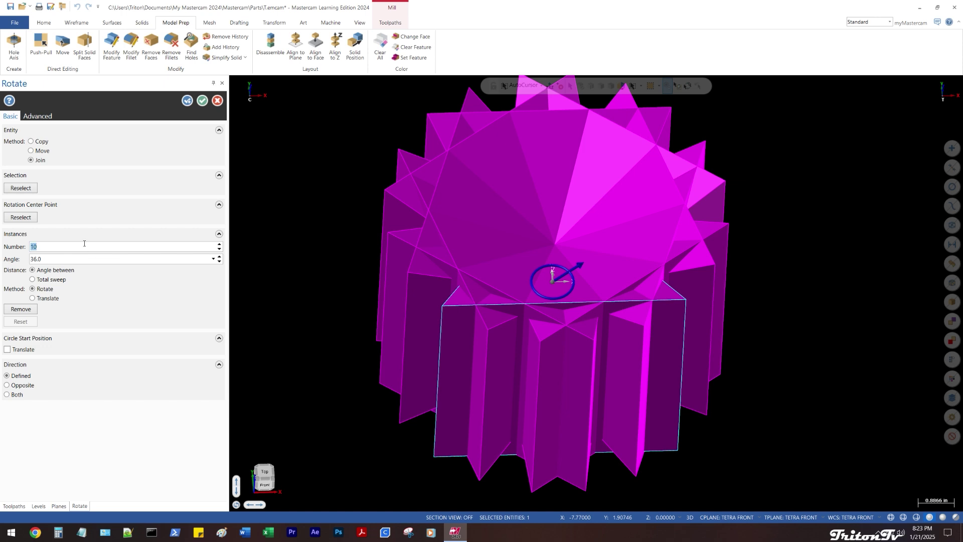
text(10)
key(Return)
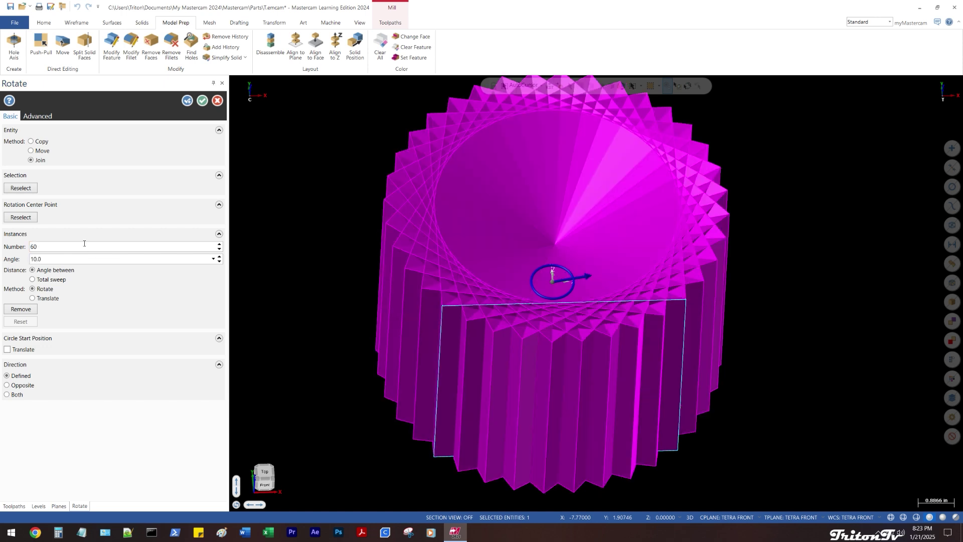
key(alt+2)
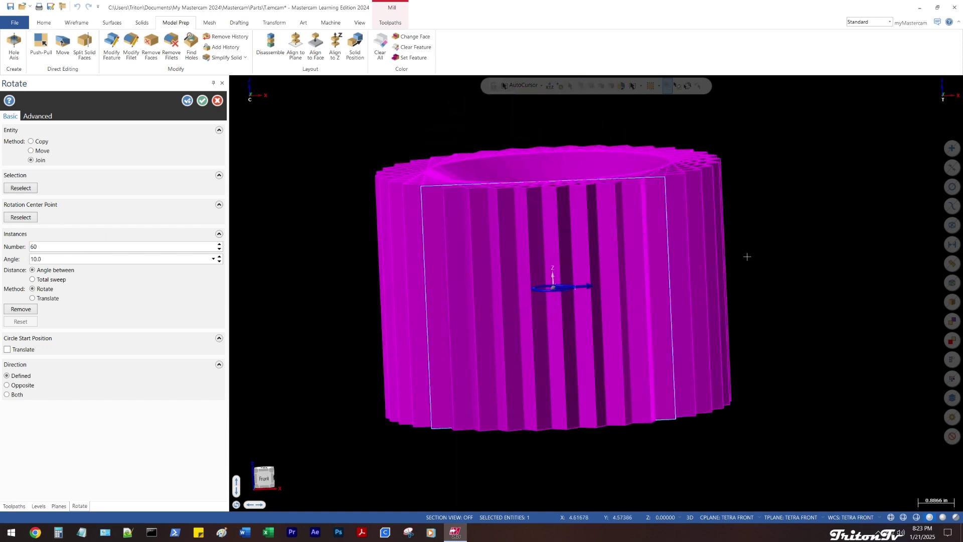
right_click(351, 104)
click(371, 93)
Examine the rotated pyramid pattern up close and from above and the side, and display the levels list
middle_drag(374, 131, 375, 187)
scroll(405, 187, up, 3)
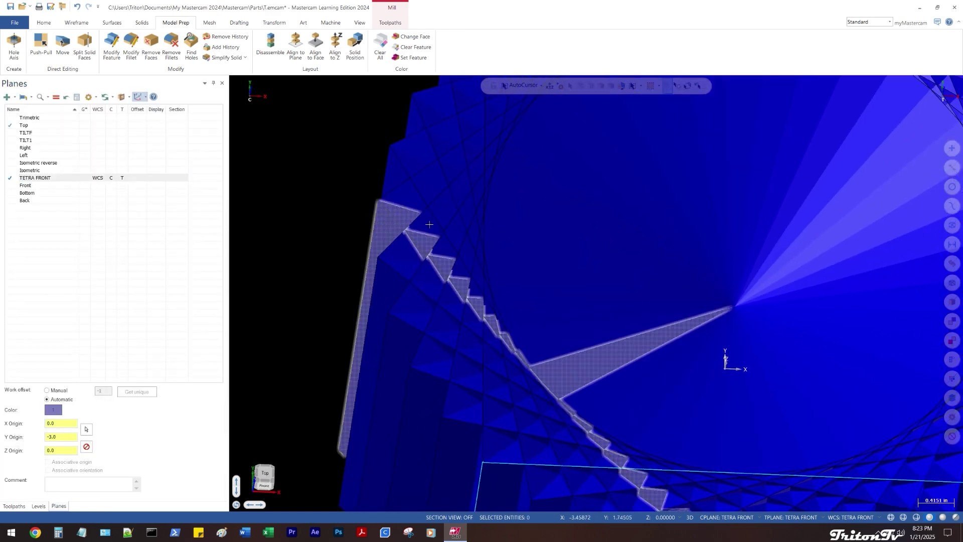
scroll(430, 224, up, 2)
middle_drag(465, 260, 503, 219)
scroll(415, 243, up, 2)
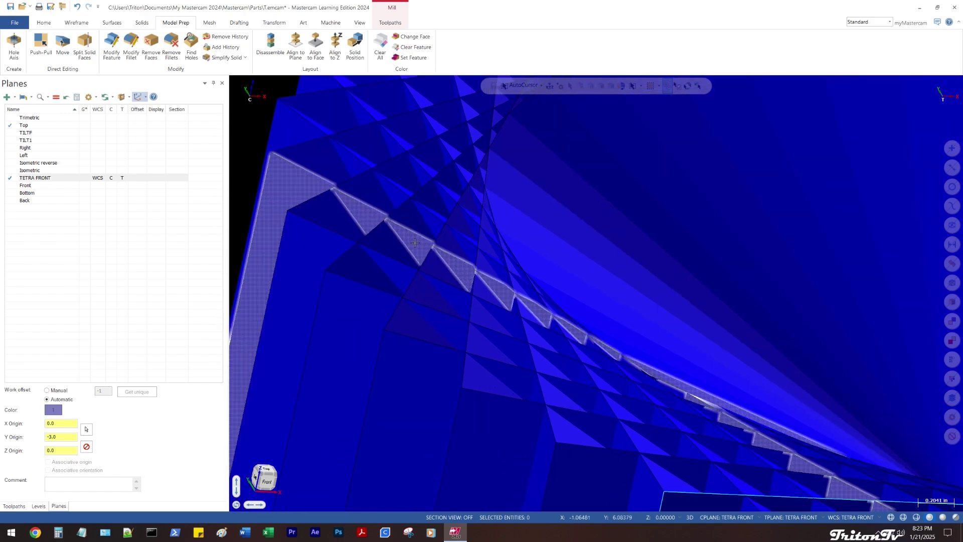
middle_drag(415, 243, 327, 298)
scroll(413, 251, down, 2)
scroll(413, 251, down, 5)
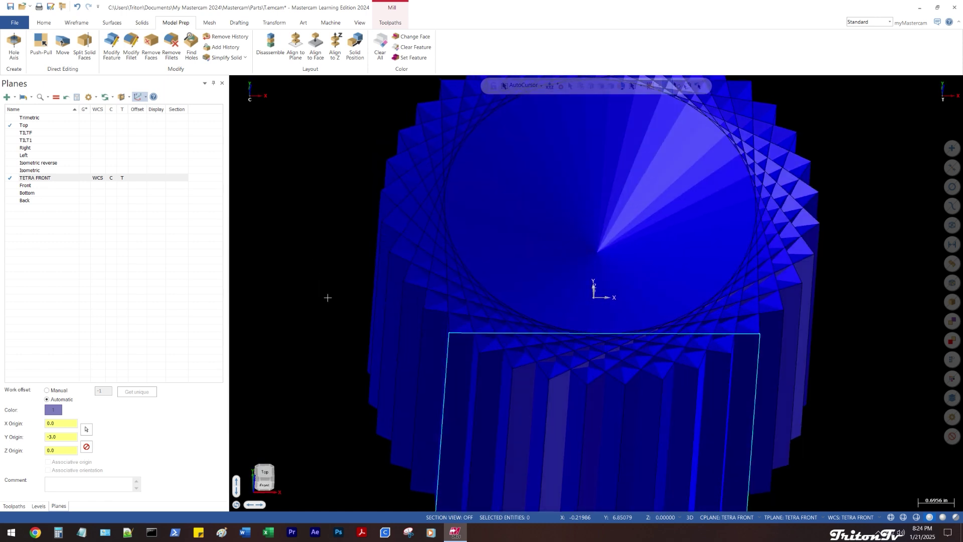
scroll(328, 298, down, 2)
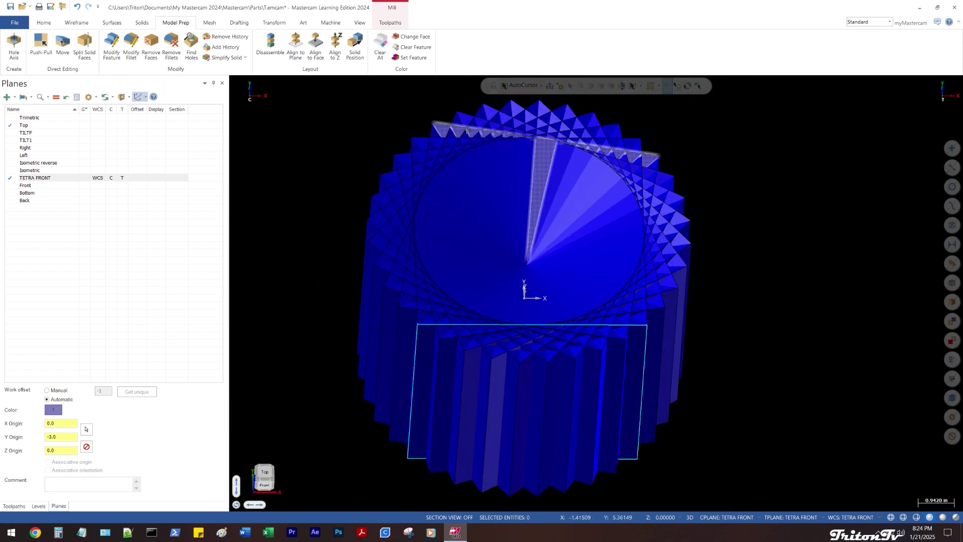
middle_drag(318, 258, 316, 200)
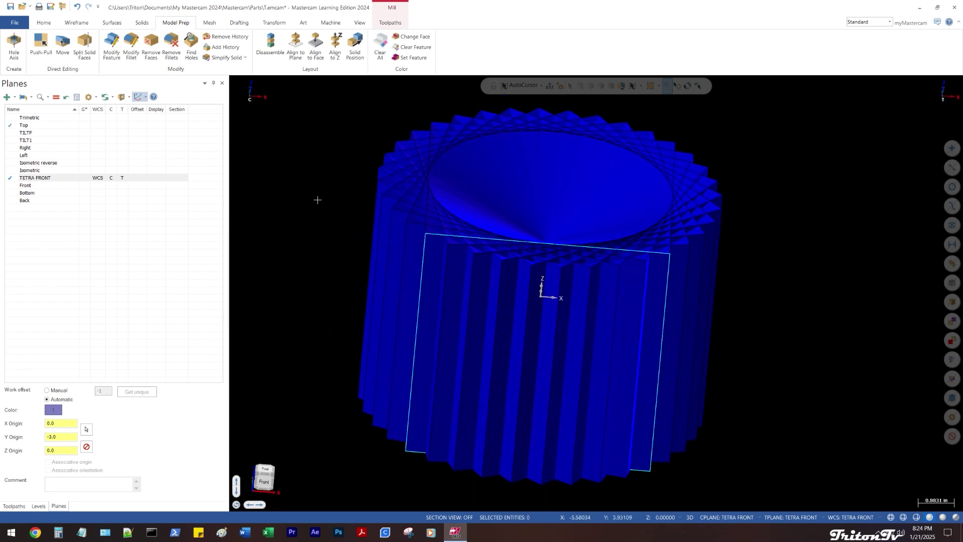
right_click(336, 159)
click(370, 149)
click(39, 506)
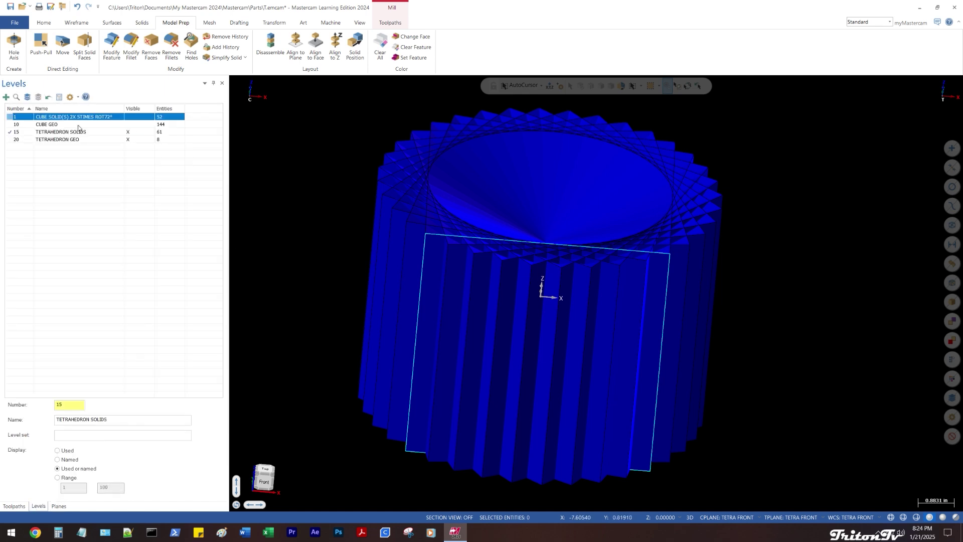
Display the cube solids level over the pyramid pattern for comparison, and hide it again
click(128, 117)
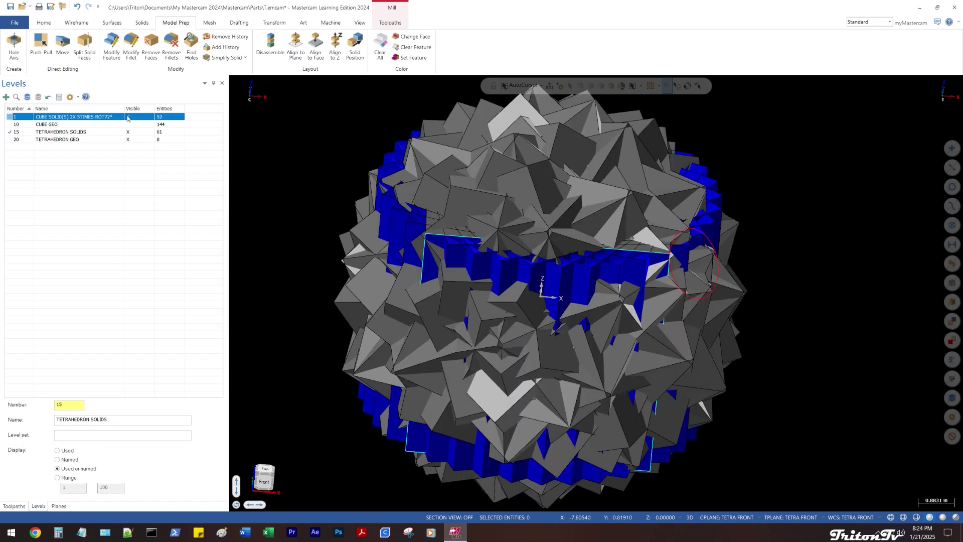
click(128, 117)
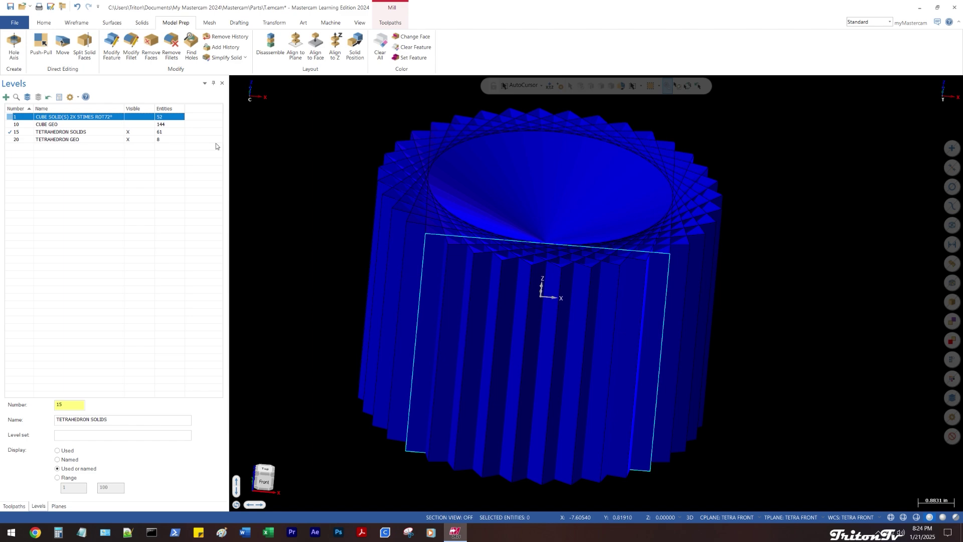
middle_drag(317, 174, 268, 142)
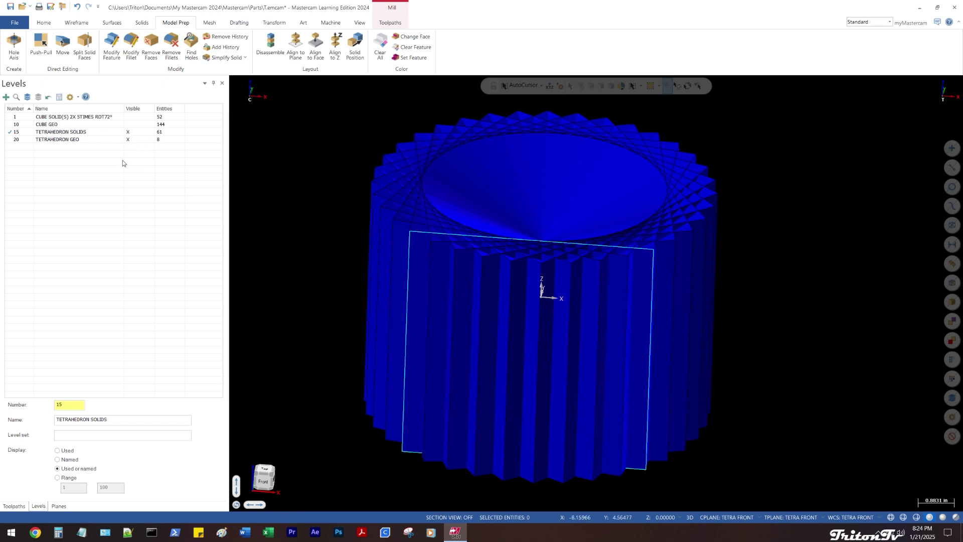
Hide the TETRAHEDRON GEO level and view the pyramid pattern from above
click(128, 140)
key(alt+1)
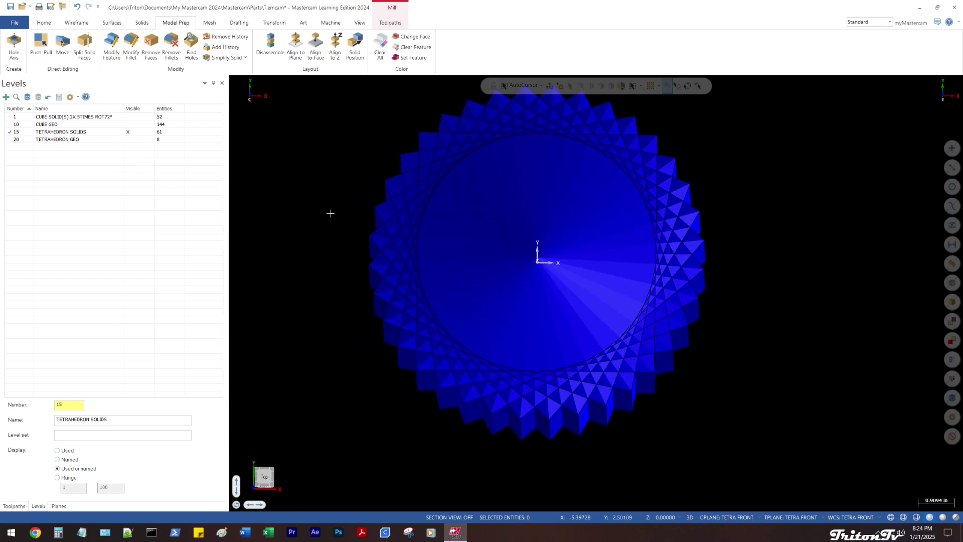
middle_drag(328, 245, 280, 226)
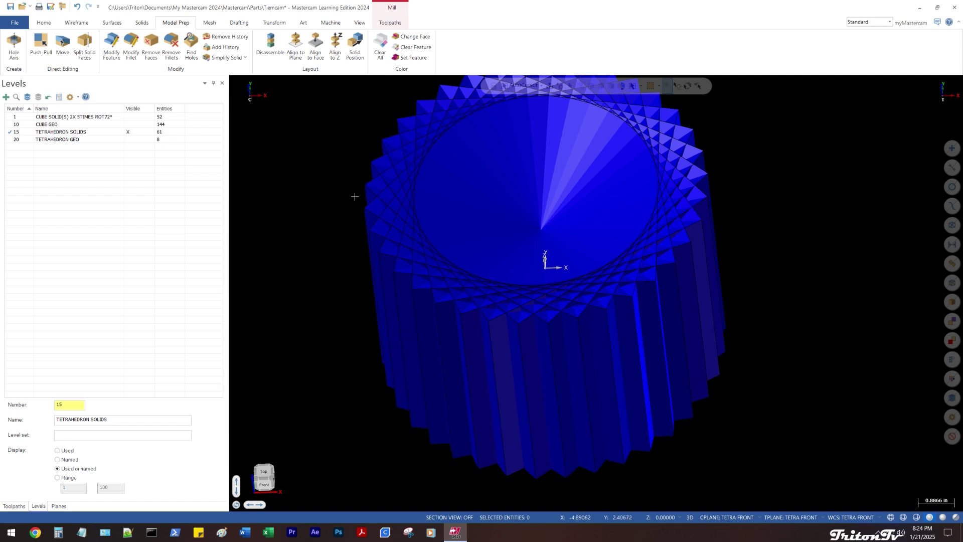
Isolate one pyramid solid of the rotated pattern, restore all solids, and examine the pattern from above and in a tilted view
click(381, 184)
key(alt+e)
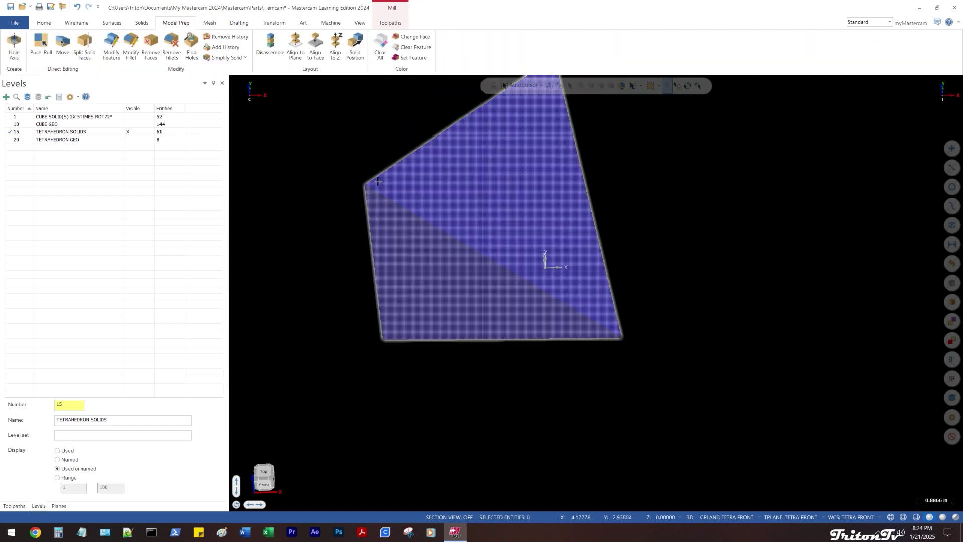
mouse_move(382, 184)
middle_down()
mouse_move(391, 225)
mouse_move(385, 176)
middle_up()
key(alt+e)
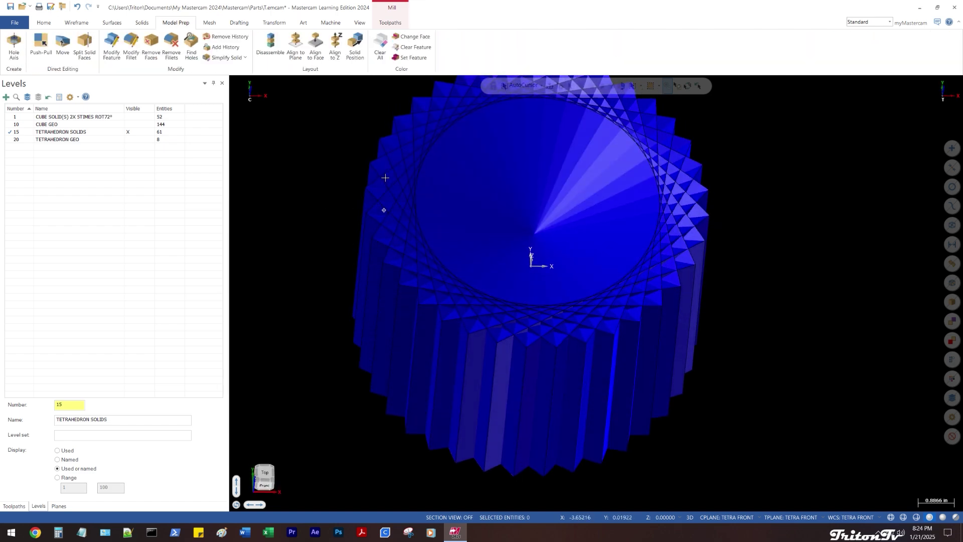
scroll(389, 249, down, 1)
key(alt+1)
scroll(316, 236, up, 1)
scroll(308, 219, down, 1)
middle_drag(308, 215, 313, 145)
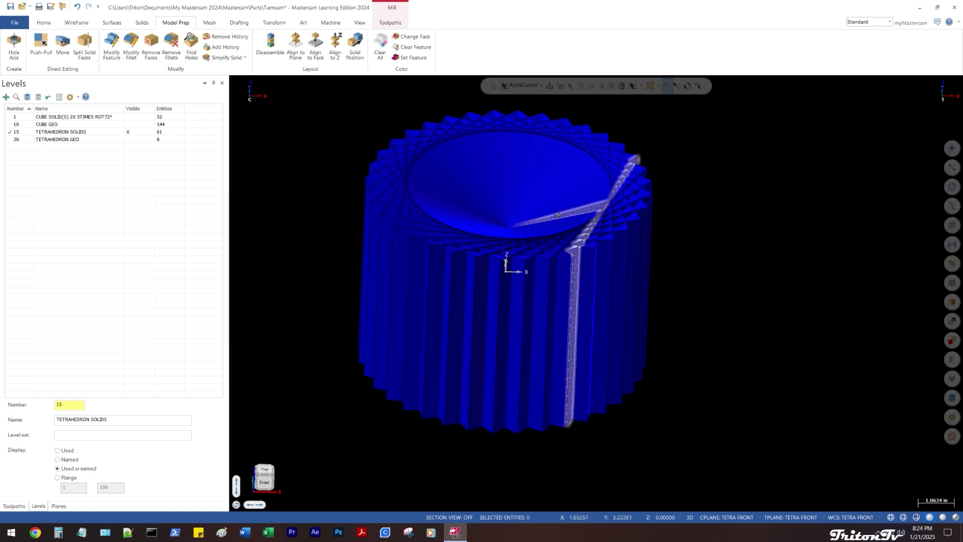
Display the planes list, isolate an upper-left pyramid of the pattern to check it against the TETRA FRONT origin from above, and restore all solids
click(59, 506)
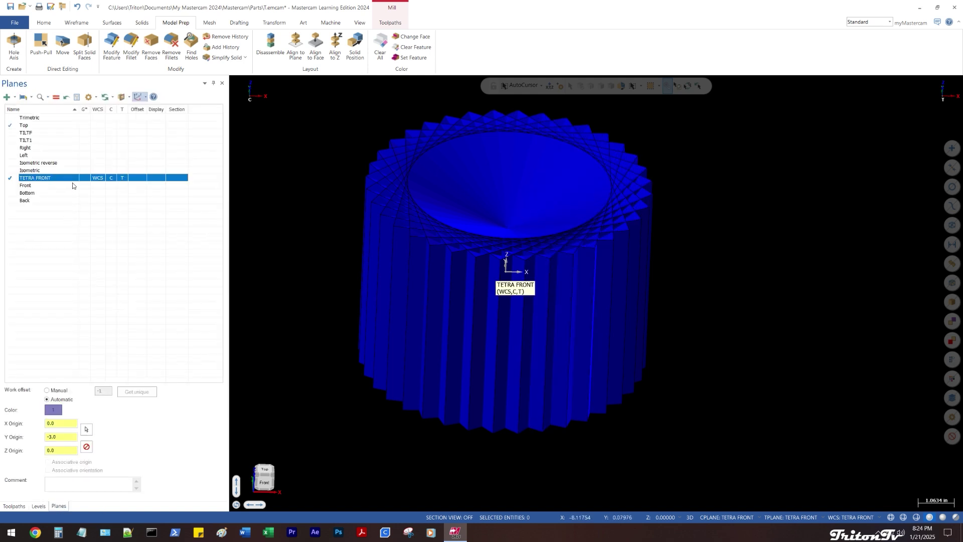
middle_drag(318, 161, 349, 79)
click(427, 138)
key(alt+e)
key(alt+1)
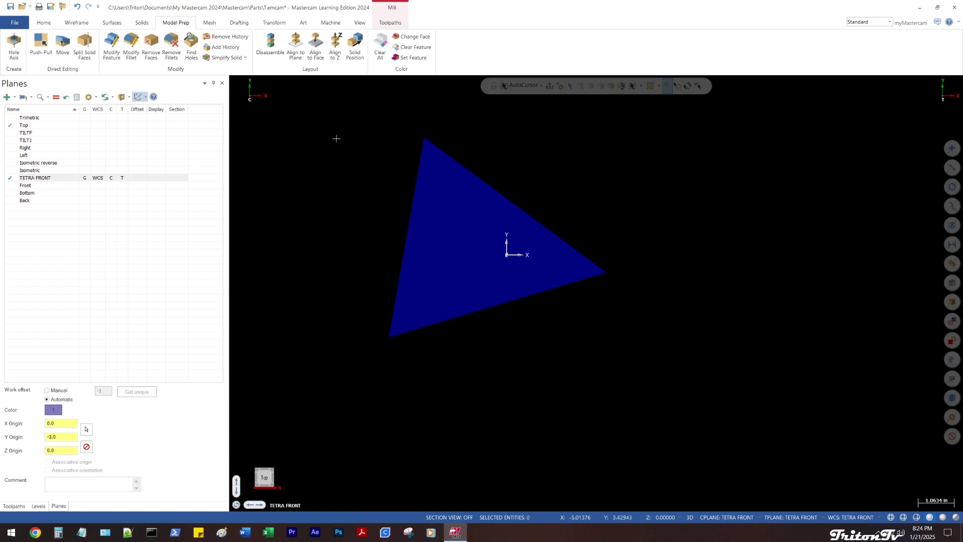
key(ctrl+z)
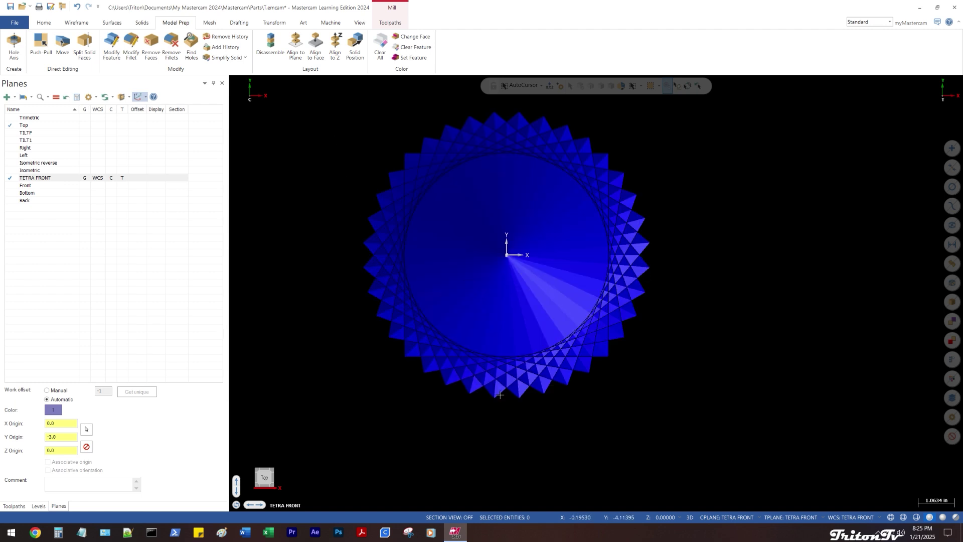
Isolate the pyramid at the lower edge of the pattern, inspect its position around the plane origin, and bring back the other solids
click(515, 393)
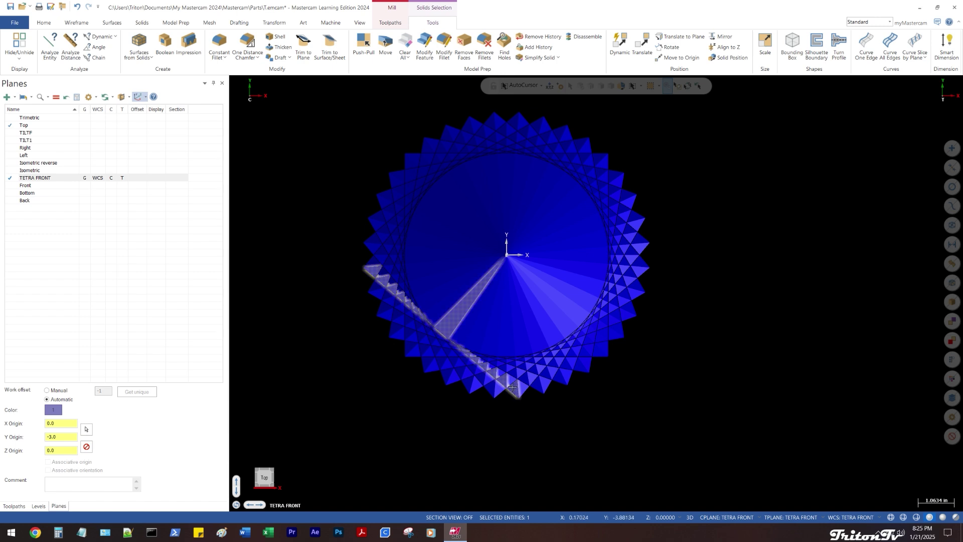
key(alt+e)
middle_drag(509, 361, 486, 288)
key(alt+p)
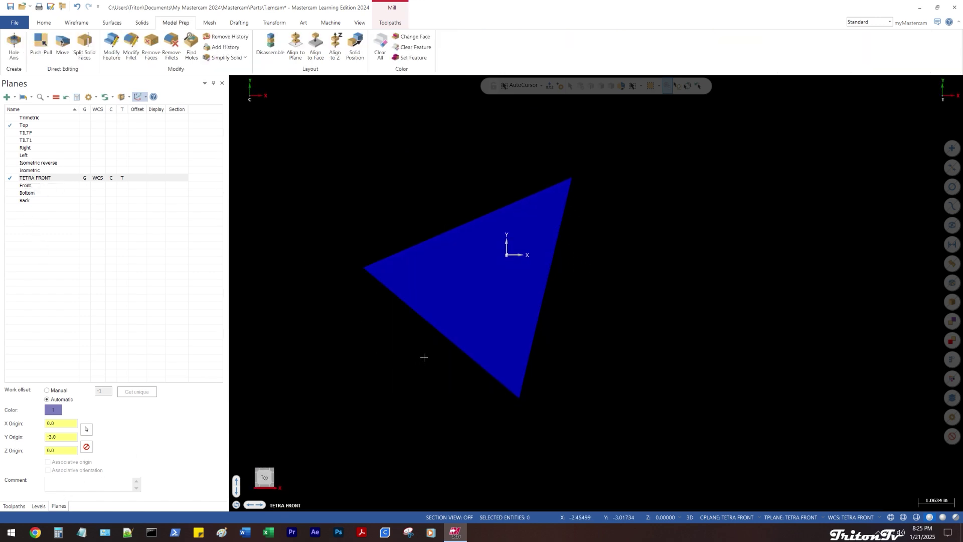
key(alt+e)
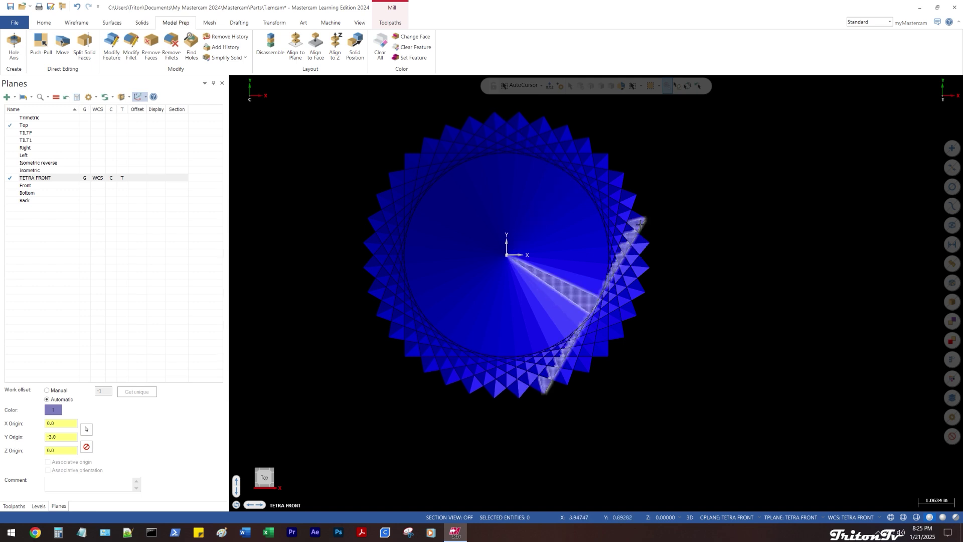
Isolate a pyramid at the pattern's upper right and another at its left edge in turn, inspect each, and redisplay the whole pattern
click(618, 181)
key(alt+e)
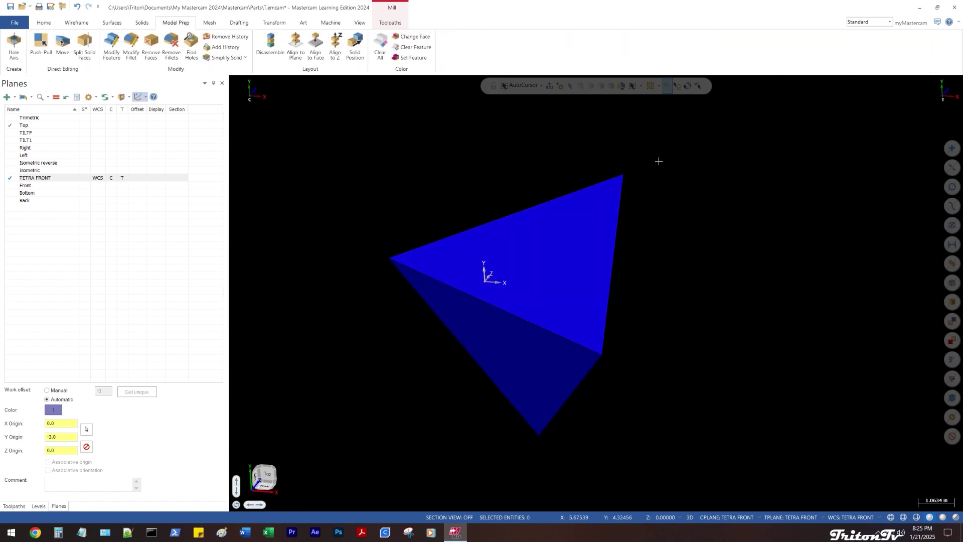
key(ctrl+y)
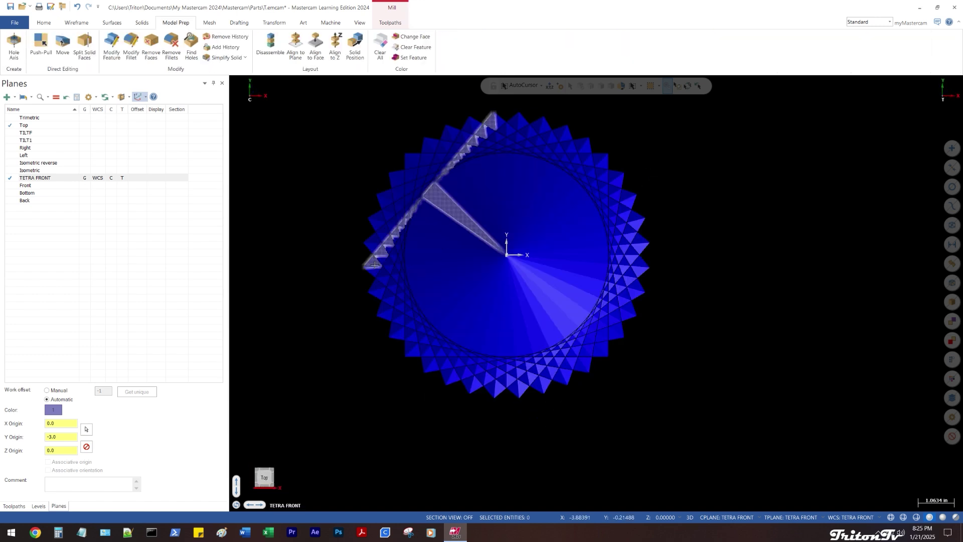
click(374, 273)
key(ctrl+z)
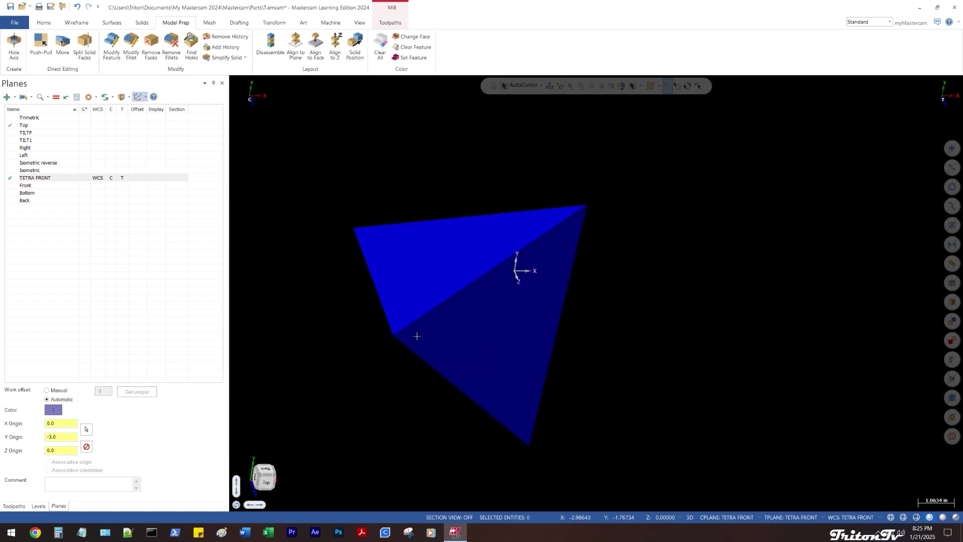
key(ctrl+y)
middle_drag(367, 363, 295, 283)
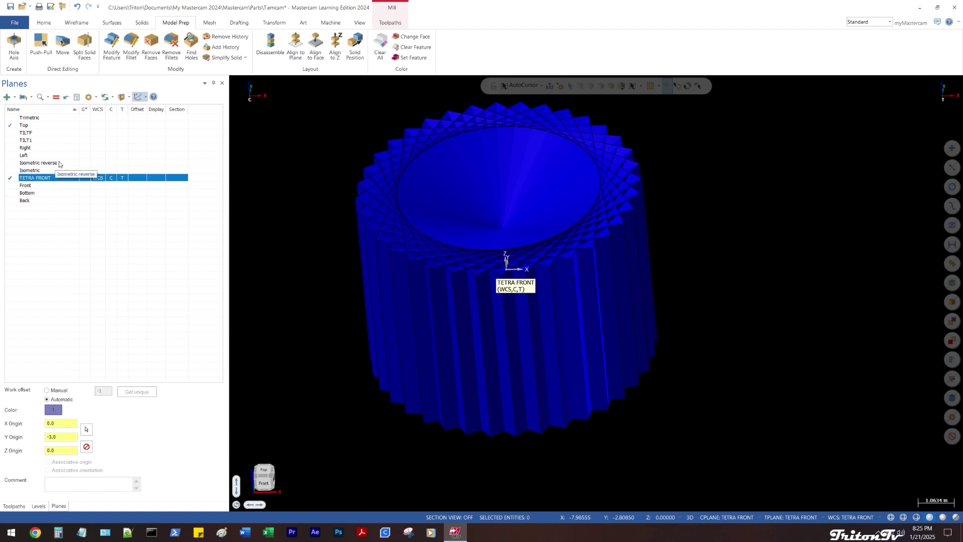
Make the Top plane the active WCS, construction plane and tool plane, and view the pyramid pattern from it
click(97, 126)
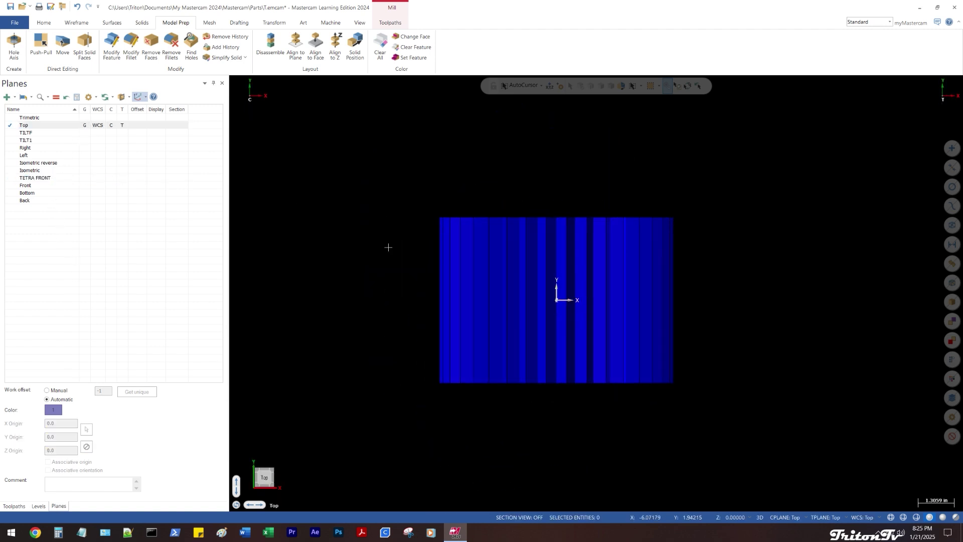
middle_drag(387, 247, 366, 177)
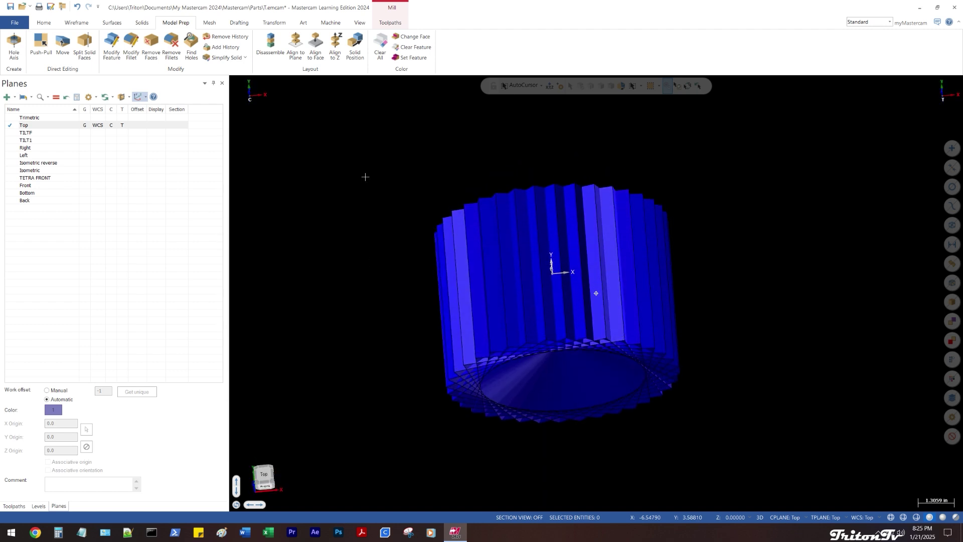
middle_drag(374, 226, 389, 228)
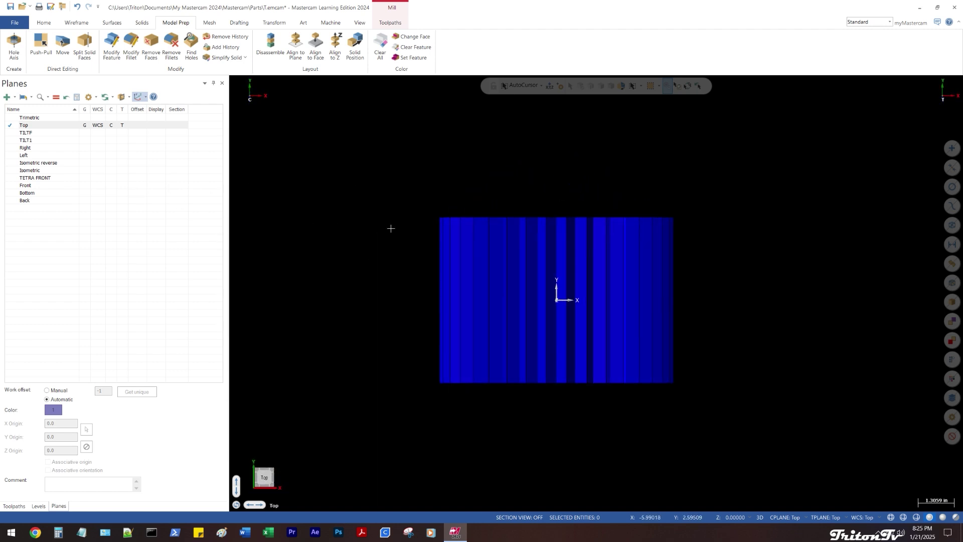
Rotate all the pyramid solids about the Top plane origin with the Join method, using 10 instances at 36° between, and clear the result colours
drag(351, 182, 759, 443)
middle_drag(709, 413, 637, 349)
right_click(720, 321)
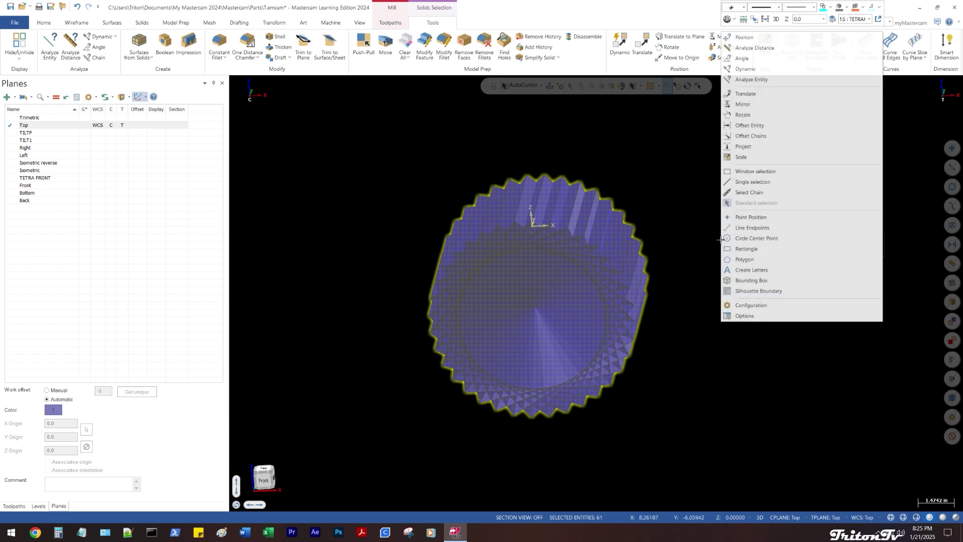
click(738, 116)
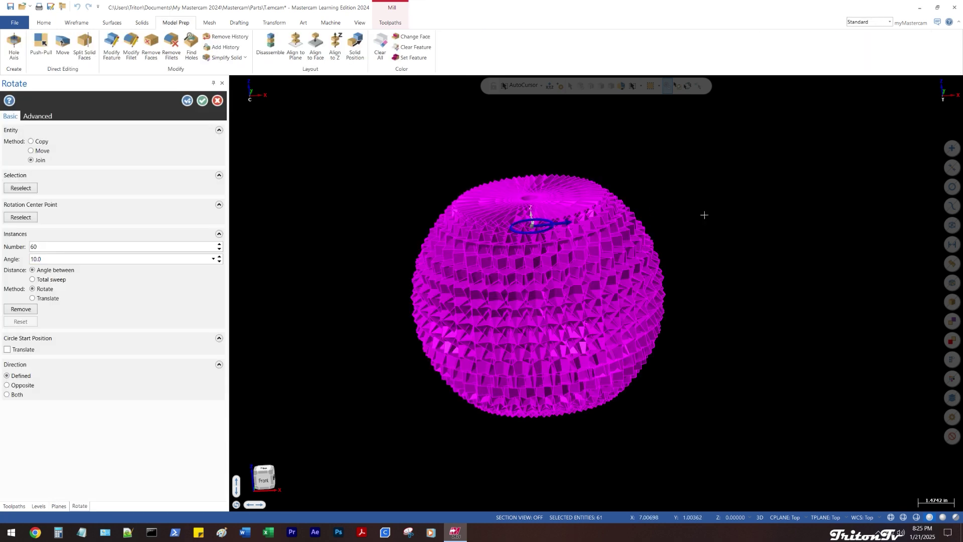
mouse_move(704, 215)
middle_down()
mouse_move(701, 320)
mouse_move(702, 216)
middle_up()
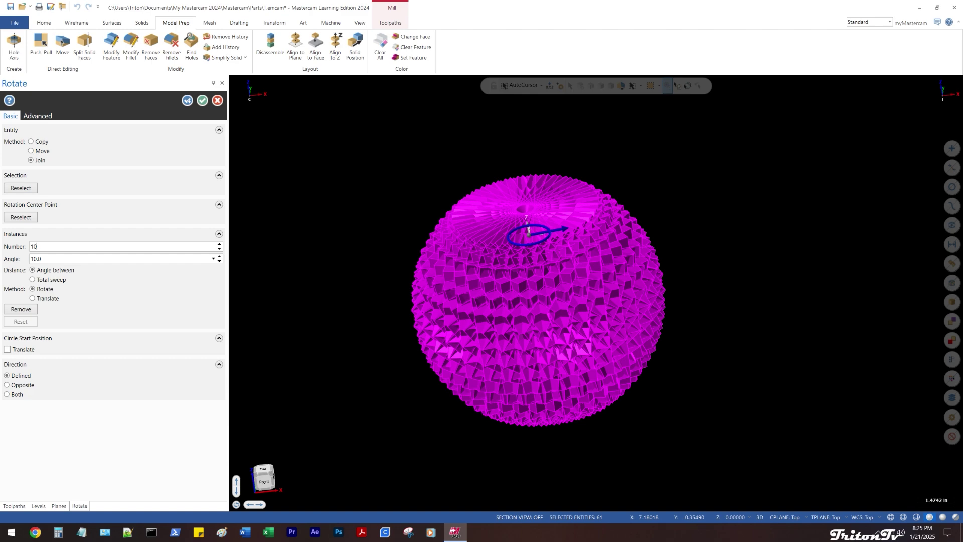
key(Tab)
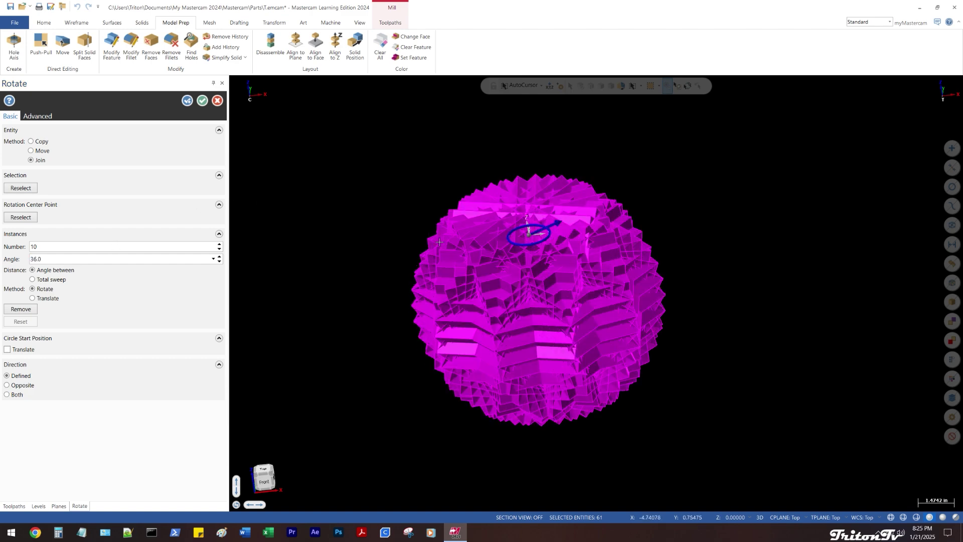
middle_drag(753, 233, 659, 229)
key(alt+2)
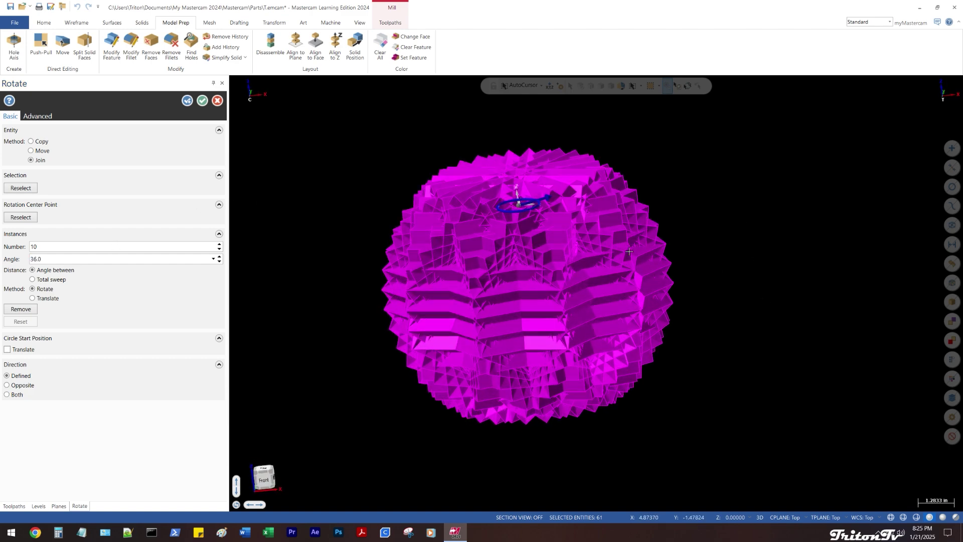
middle_drag(340, 219, 228, 135)
click(202, 100)
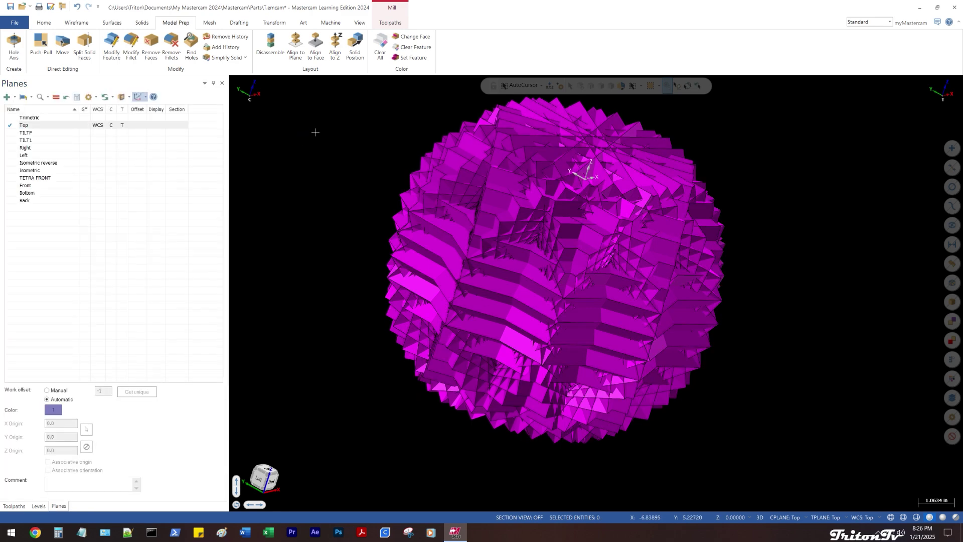
right_click(317, 128)
click(361, 117)
Examine the ridged surface of the new spherical pyramid pattern up close, from the front and in tilted views
middle_drag(368, 165, 372, 217)
scroll(451, 318, up, 2)
middle_drag(458, 319, 474, 273)
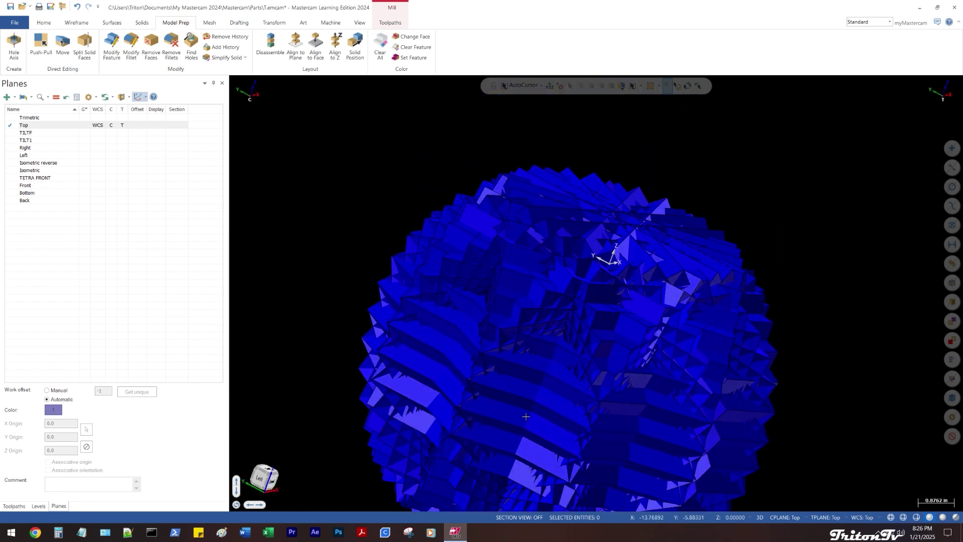
scroll(507, 368, up, 1)
scroll(507, 368, down, 3)
middle_drag(477, 375, 437, 357)
key(alt+2)
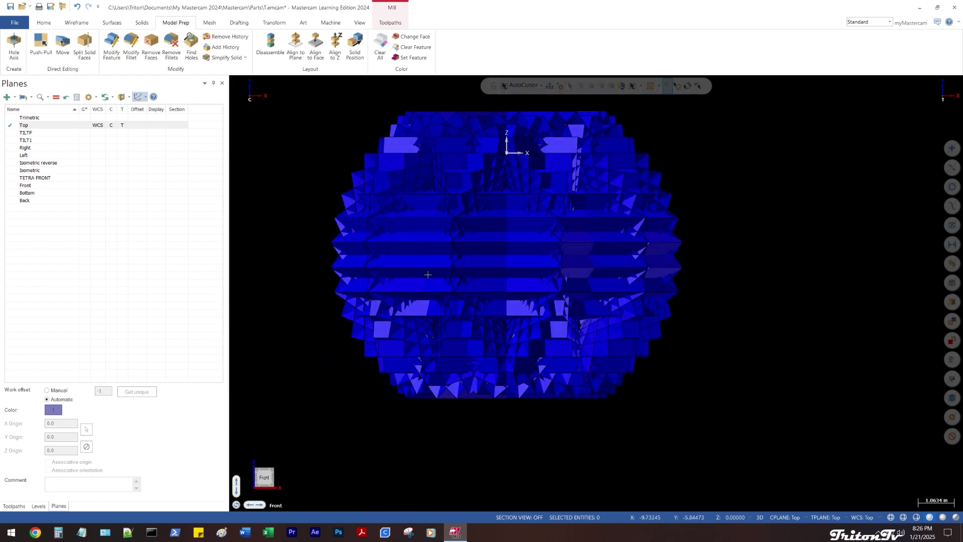
scroll(440, 226, up, 2)
middle_drag(477, 229, 636, 344)
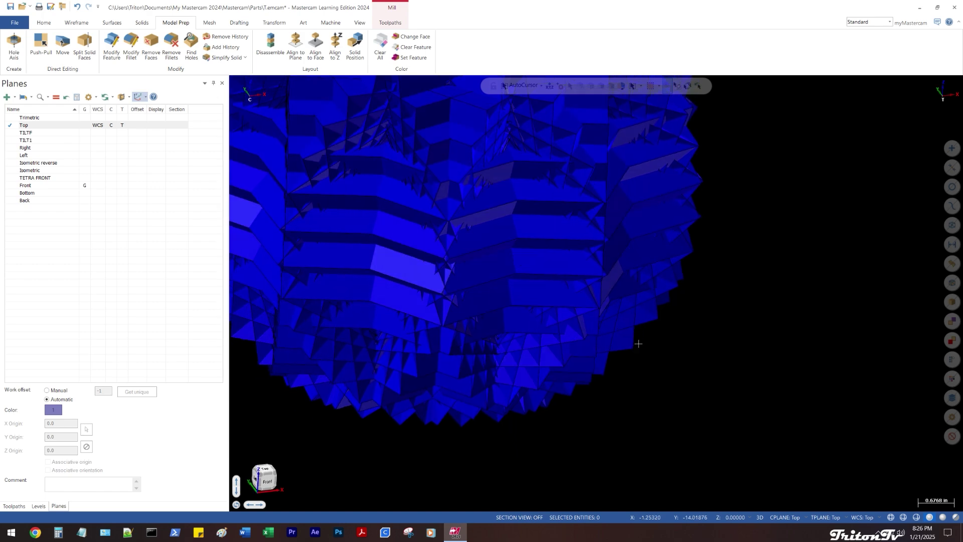
scroll(636, 344, down, 3)
scroll(503, 182, up, 2)
middle_drag(503, 182, 521, 221)
key(alt+2)
scroll(520, 221, down, 3)
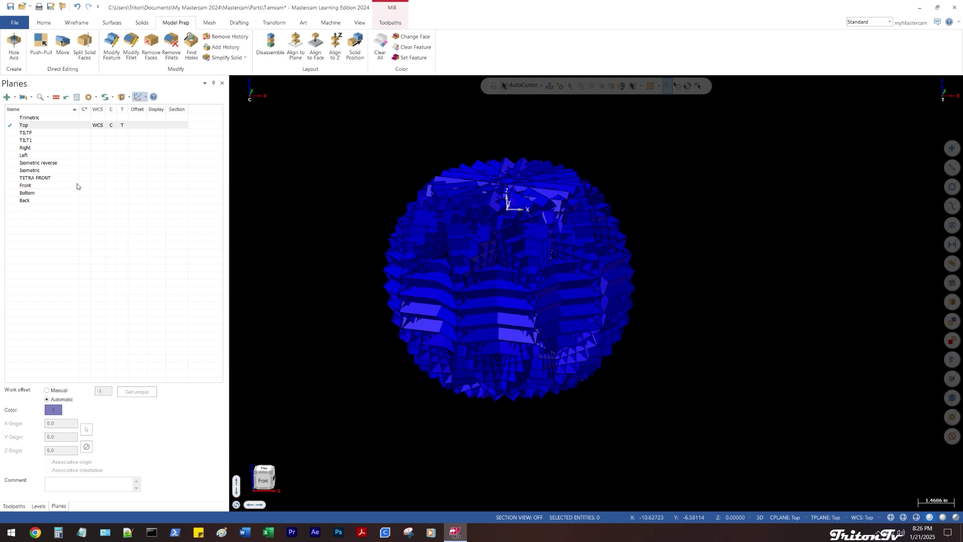
Make the TILT1 plane the active WCS, construction plane and tool plane
double_click(103, 141)
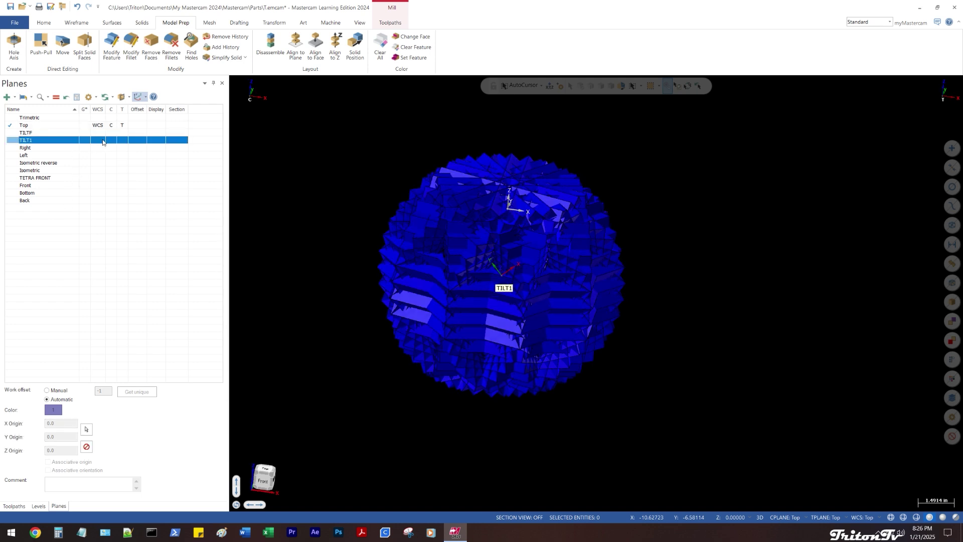
middle_drag(335, 203, 353, 288)
key(alt+p)
Select all the pyramid solids and set up a Rotate with the Join method about the TILT1 plane origin
drag(312, 141, 710, 441)
right_click(704, 430)
click(733, 224)
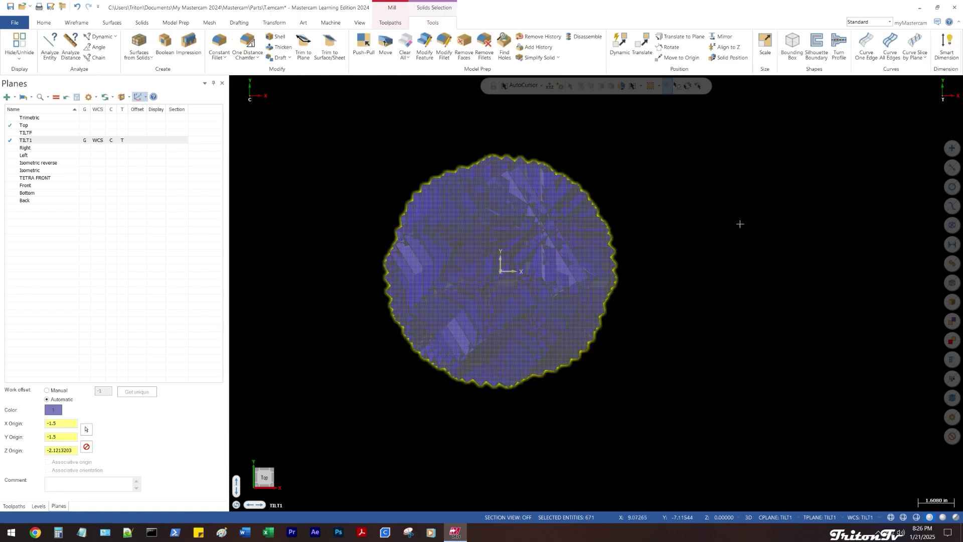
middle_drag(357, 184, 350, 155)
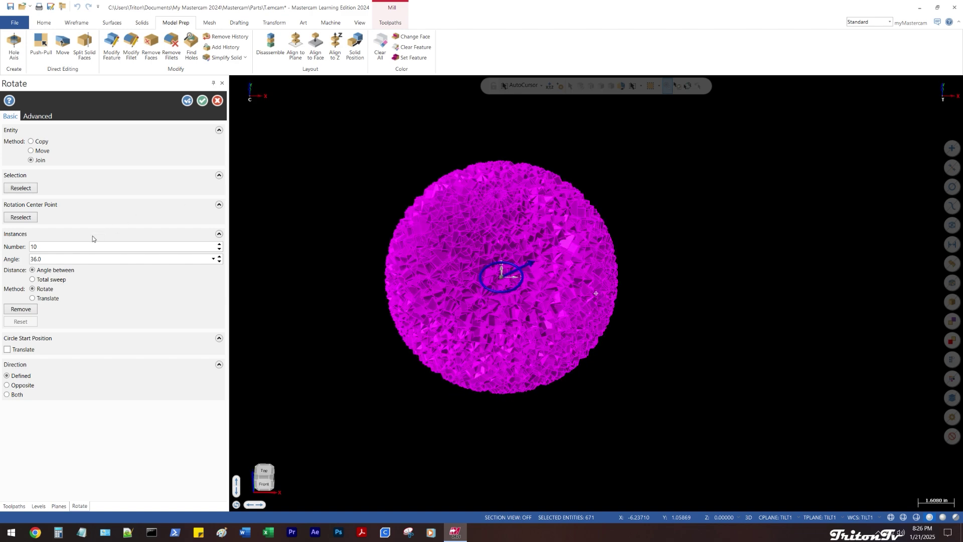
Try the joined rotation with 4 instances at 60° between
double_click(76, 246)
text(4)
key(Return)
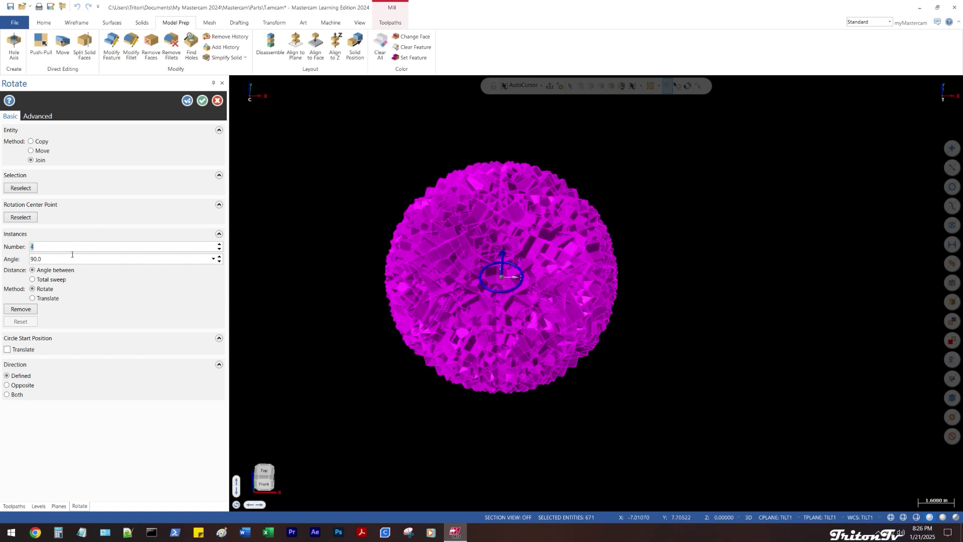
double_click(71, 256)
text(60)
key(Return)
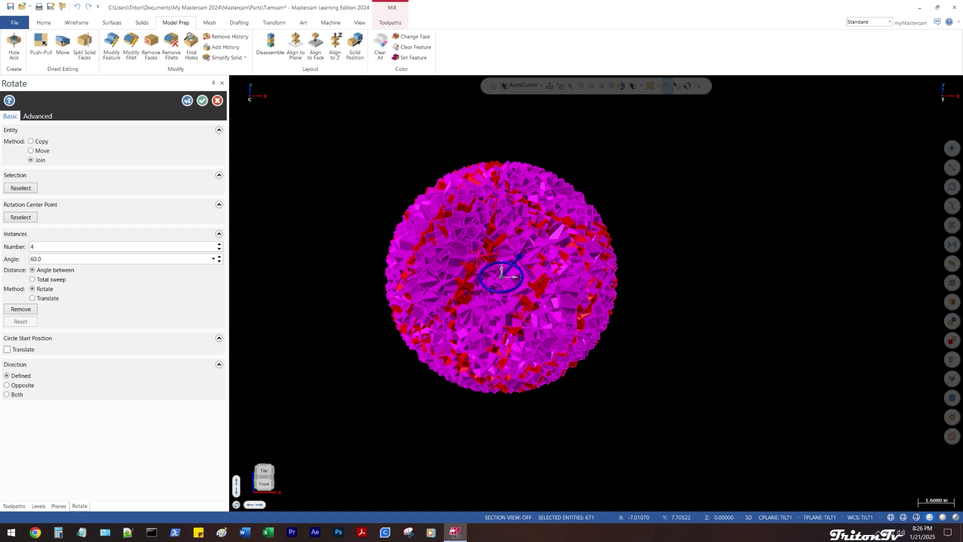
mouse_move(332, 265)
middle_down()
mouse_move(303, 185)
mouse_move(303, 249)
middle_up()
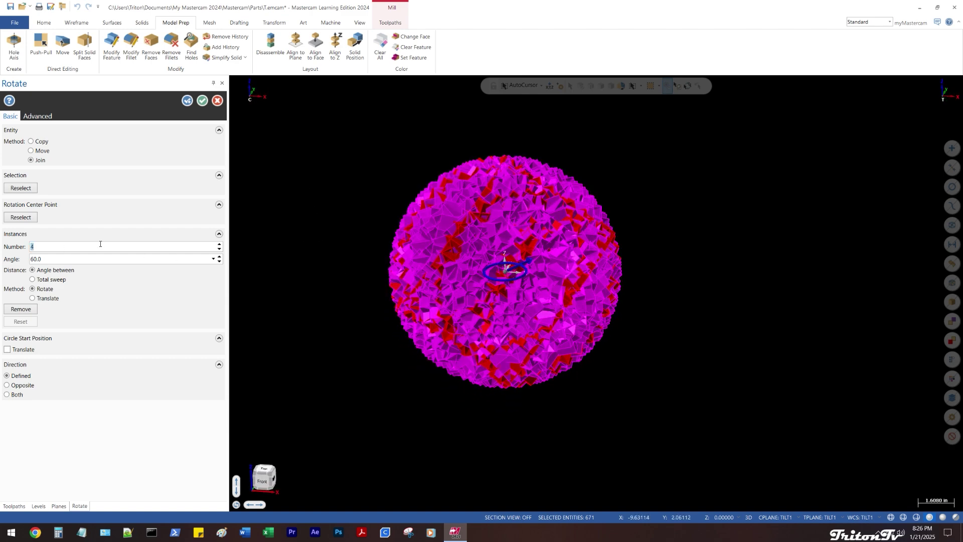
Rotate the selected pyramid solids using 3 instances at 120° between
click(32, 246)
text(3)
key(Tab)
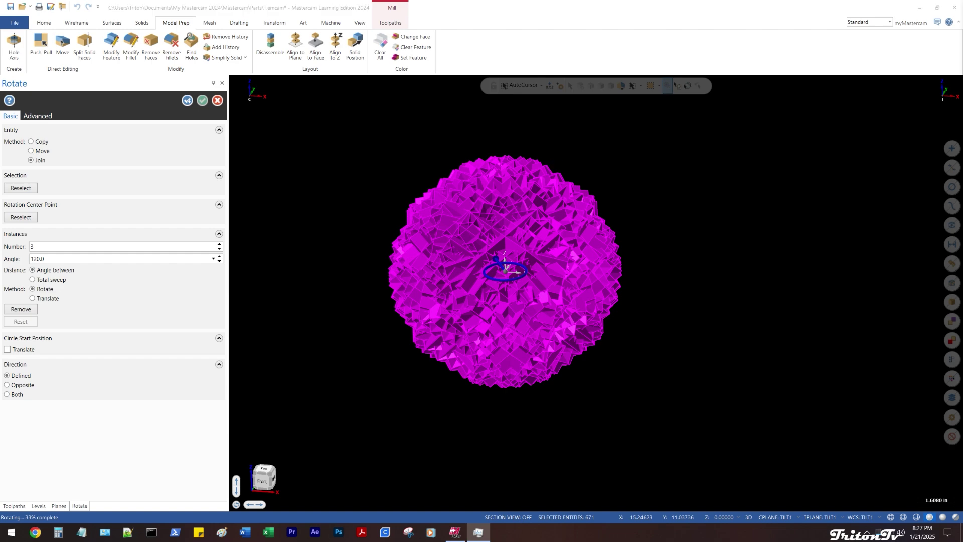
Switch to Task Manager and check the computer's memory and CPU performance while the rotation computes
drag(962, 80, 580, 41)
click(453, 114)
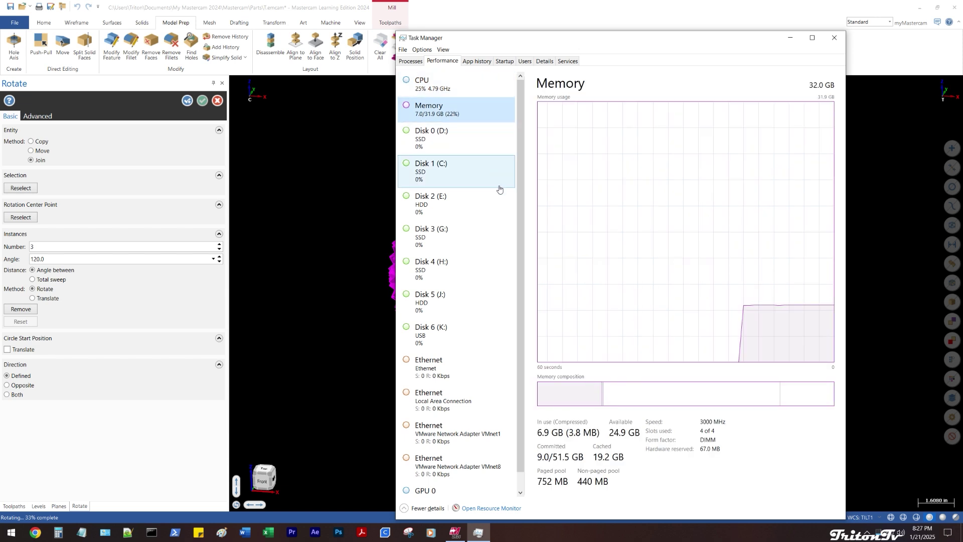
scroll(516, 188, down, 1)
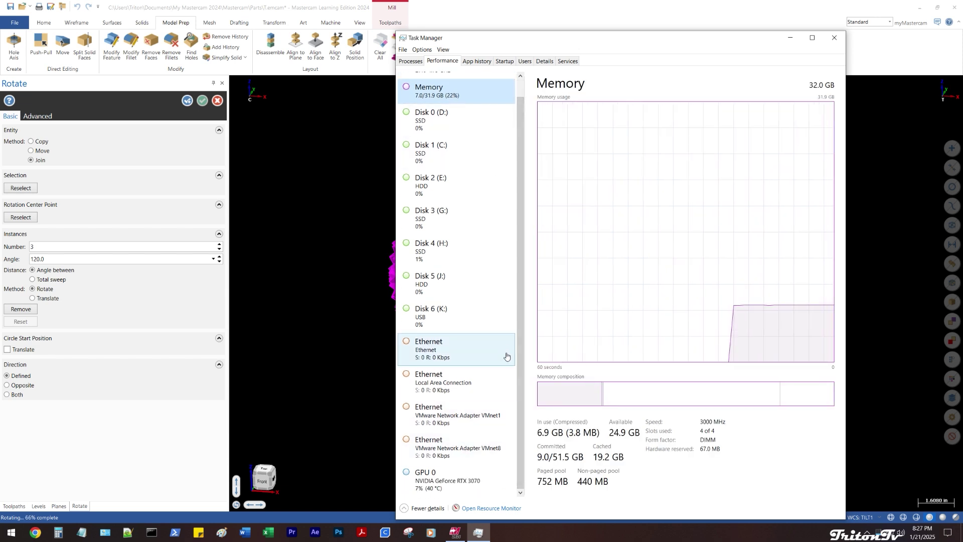
scroll(519, 301, up, 2)
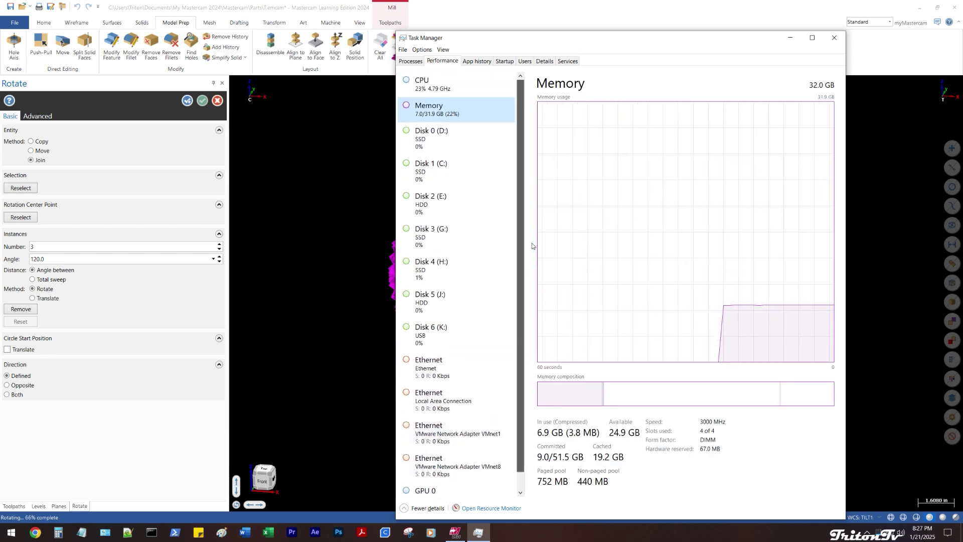
click(427, 84)
click(439, 112)
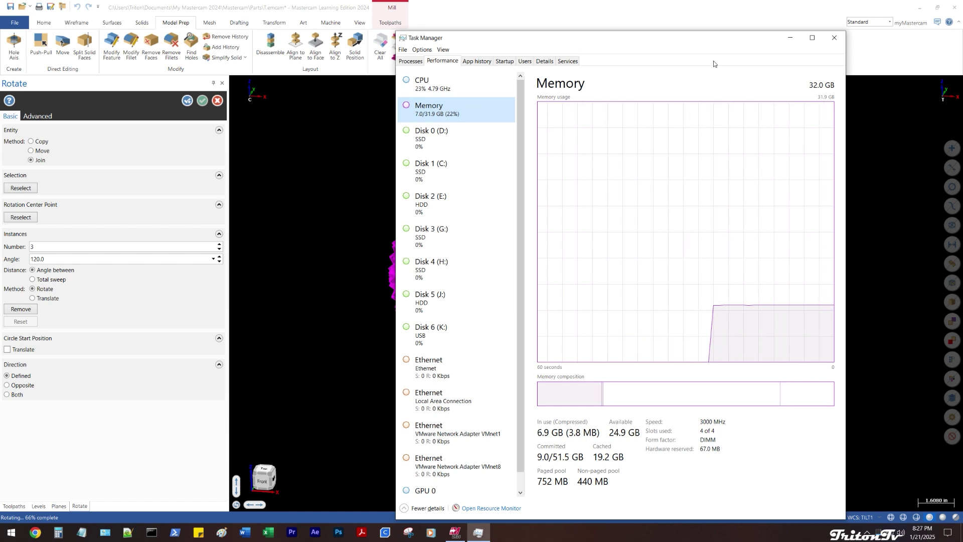
click(834, 37)
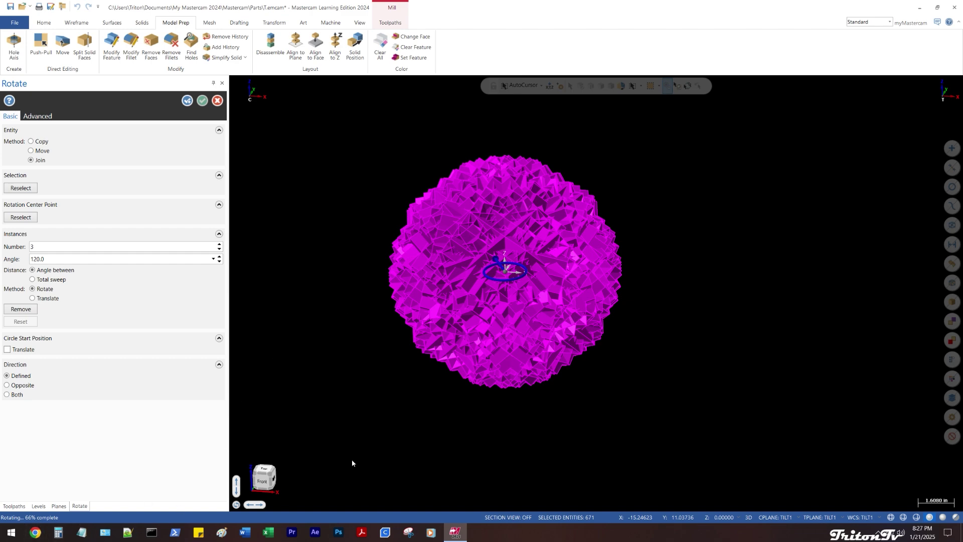
Look up Mastercam 2024 among the running processes in Task Manager to check its resource use, and close Task Manager
key(ctrl+shift+Escape)
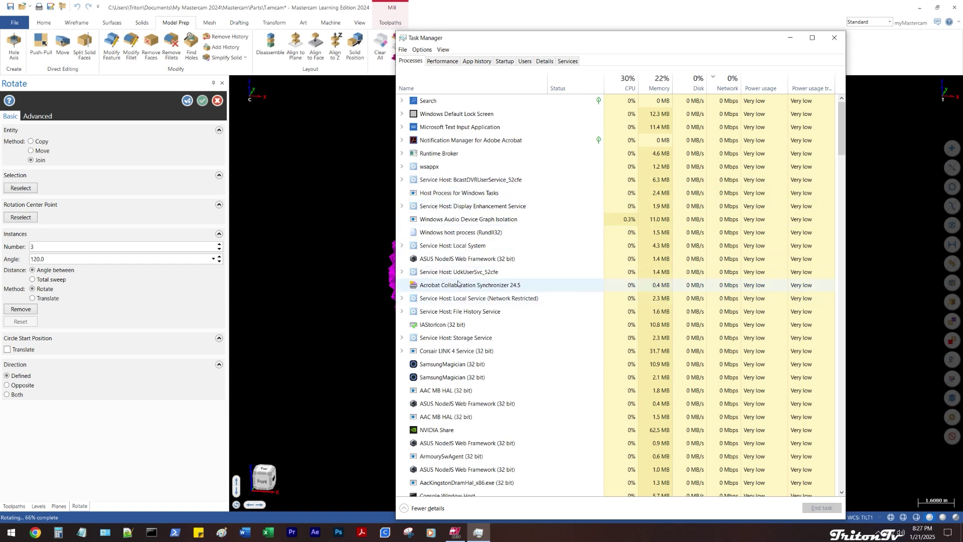
scroll(462, 271, down, 9)
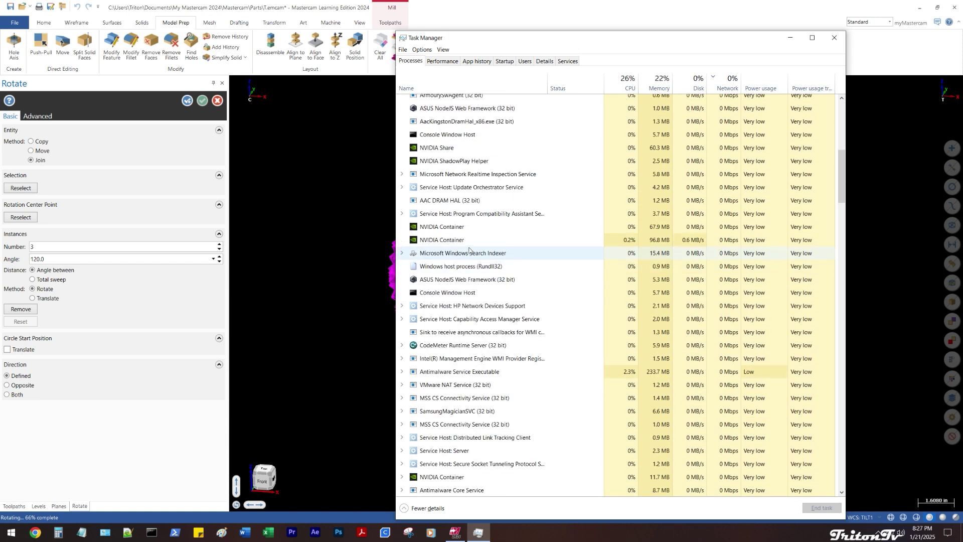
scroll(469, 250, down, 10)
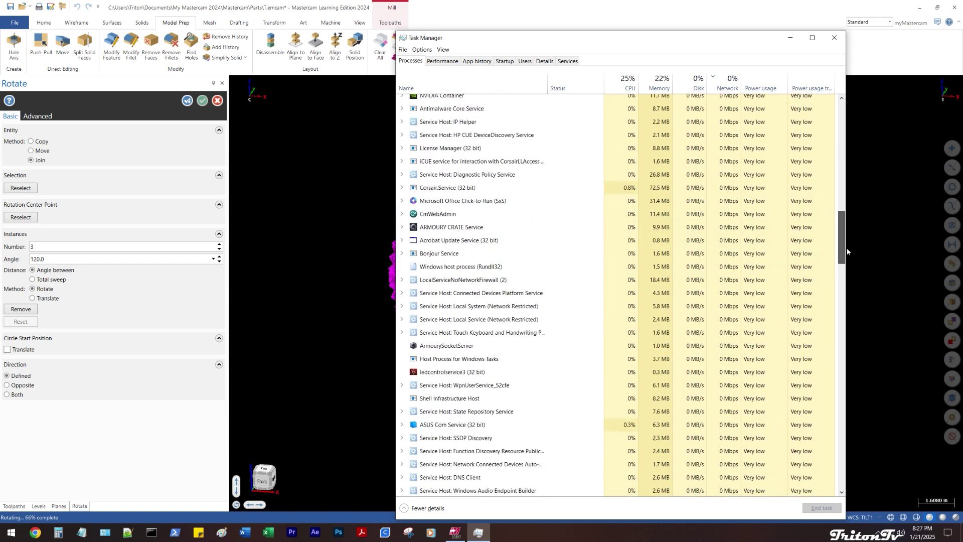
drag(847, 251, 839, 314)
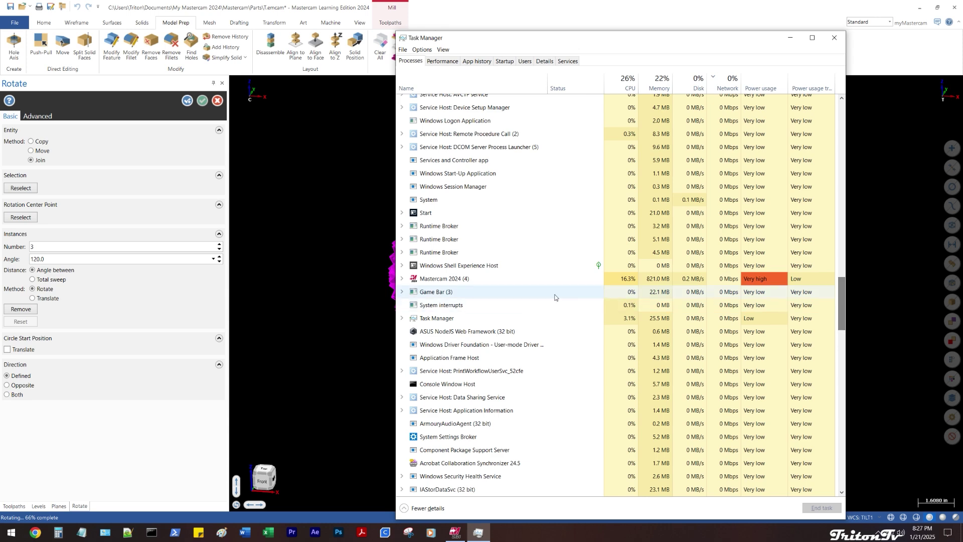
click(835, 37)
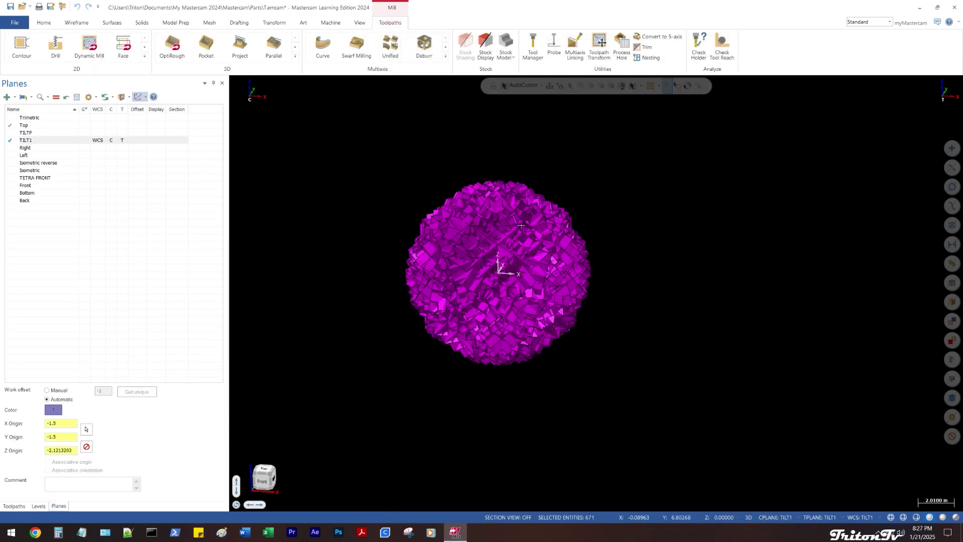
Clear the result colours and examine the new spherical pattern from the front, the top and in tilted views
right_click(376, 194)
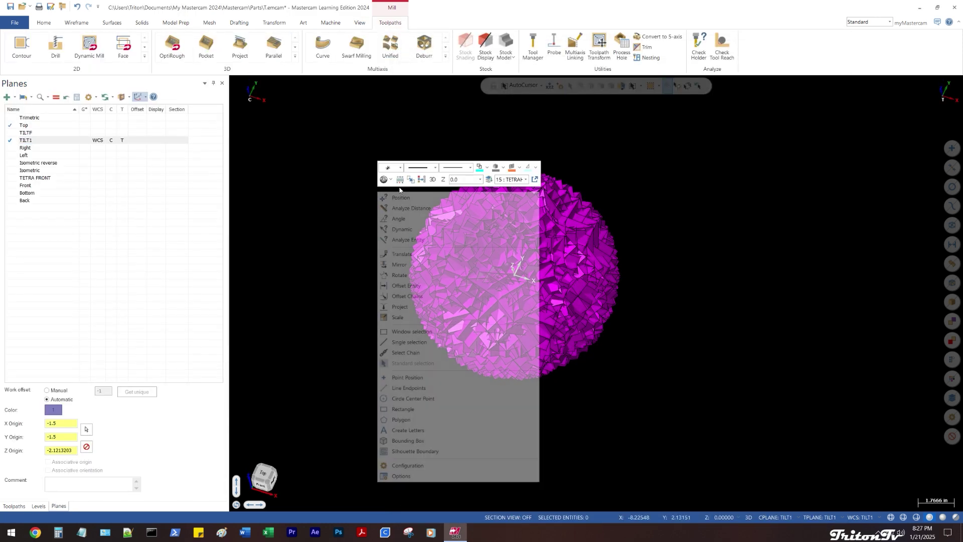
click(420, 179)
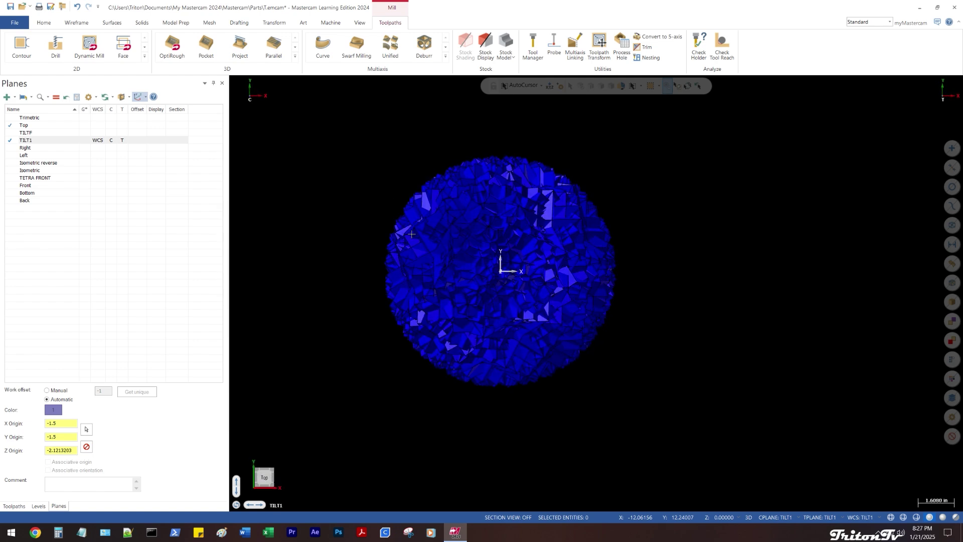
key(alt+2)
scroll(397, 156, up, 3)
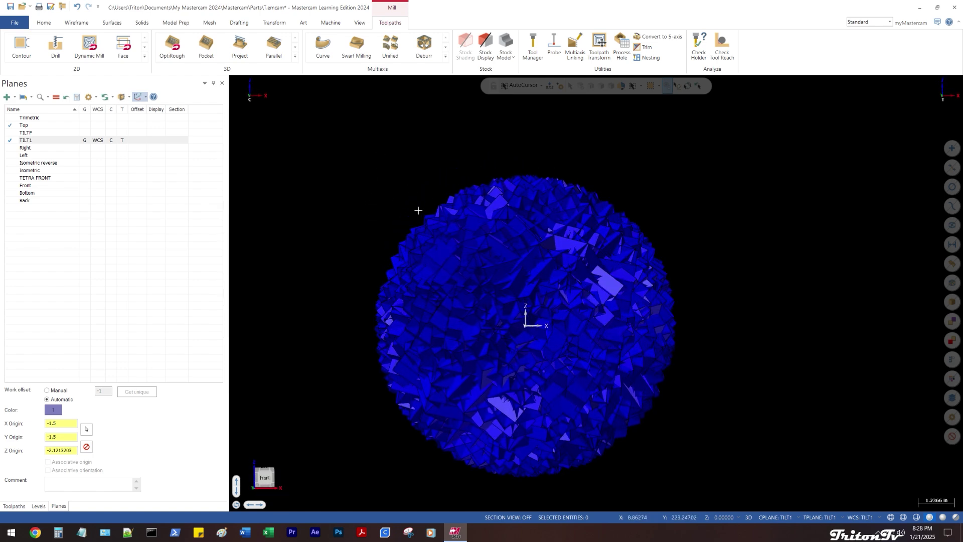
middle_drag(467, 245, 467, 274)
key(alt+1)
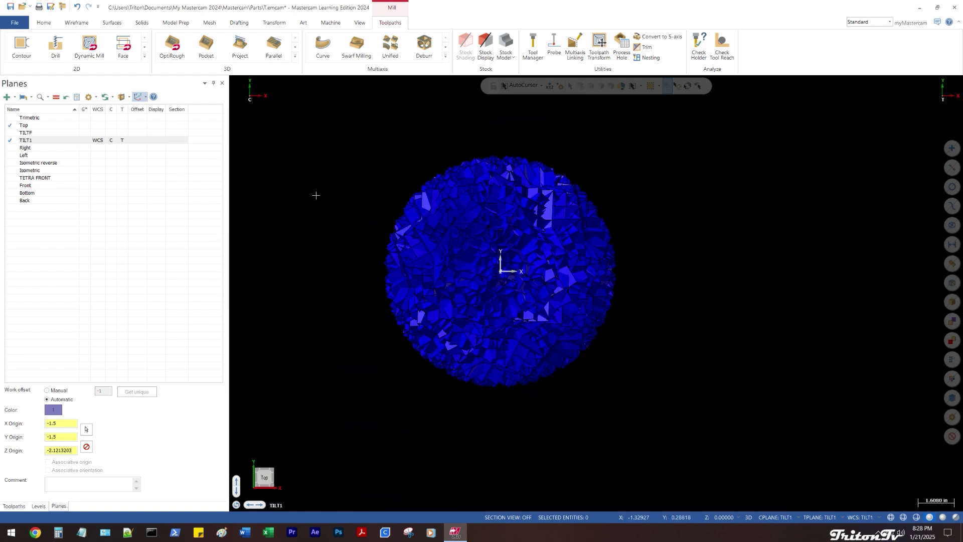
middle_drag(359, 219, 302, 262)
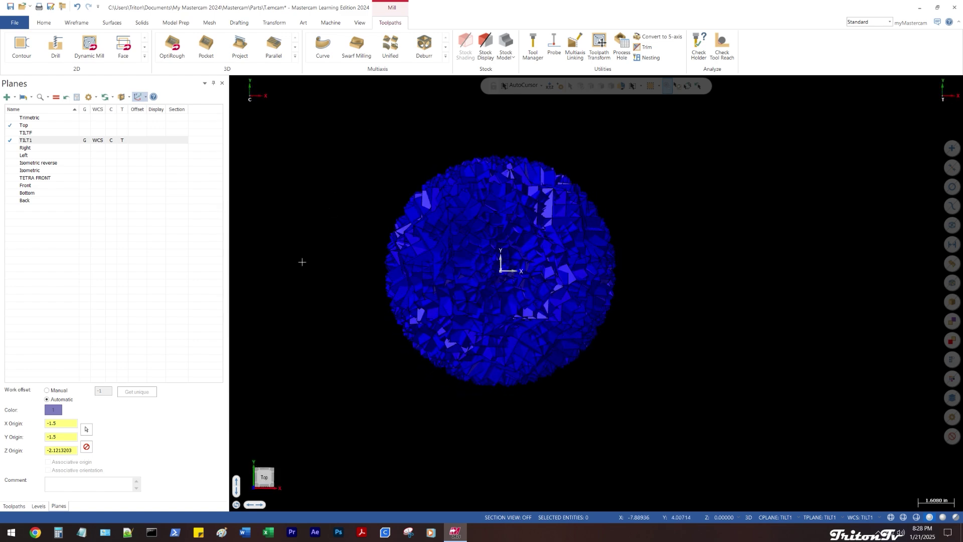
Create active level 25 named OCTAHEDRON SOLIDS and hide the TETRAHEDRON SOLIDS level
click(14, 506)
click(38, 505)
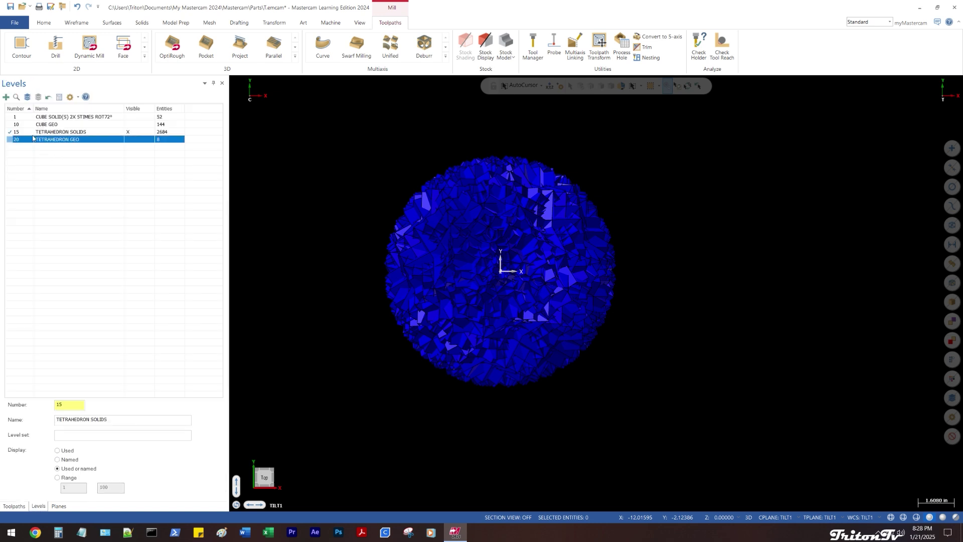
middle_drag(326, 145, 250, 205)
click(81, 404)
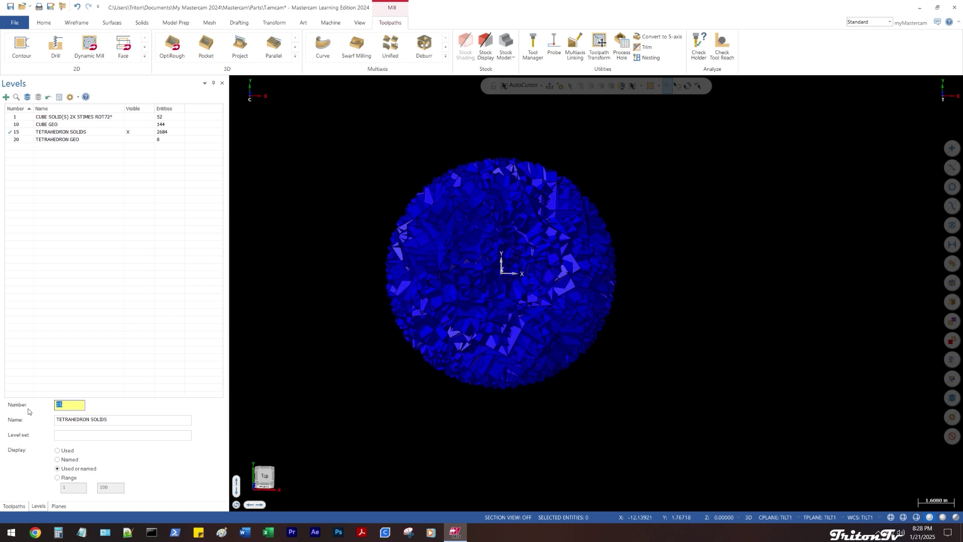
key(Return)
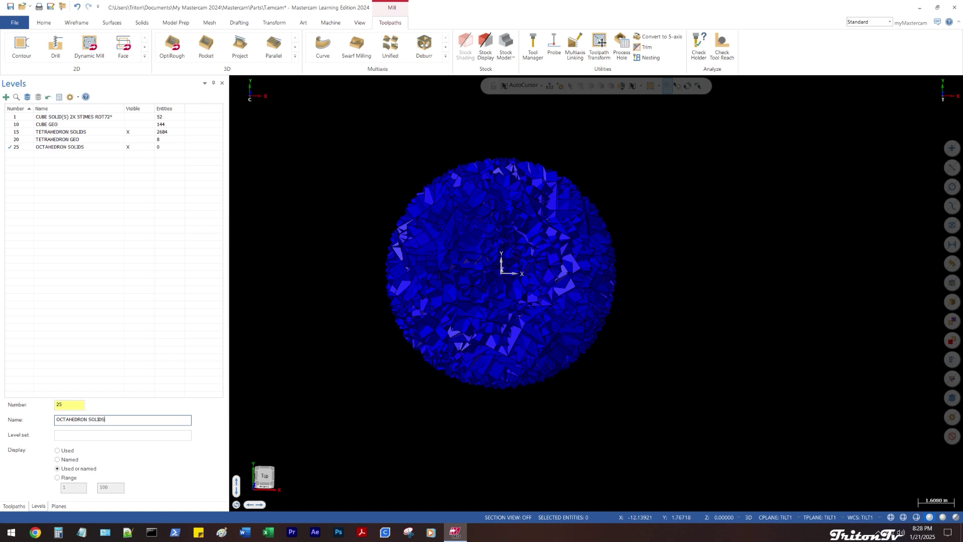
key(Return)
click(133, 135)
Make the Top plane the active WCS, construction plane and tool plane, and view from it
click(52, 507)
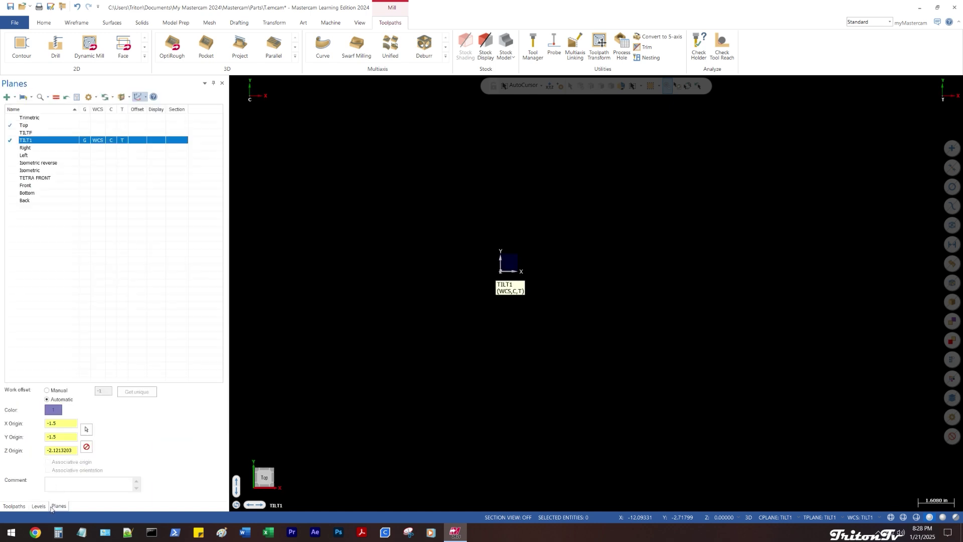
click(88, 125)
middle_drag(457, 228, 441, 191)
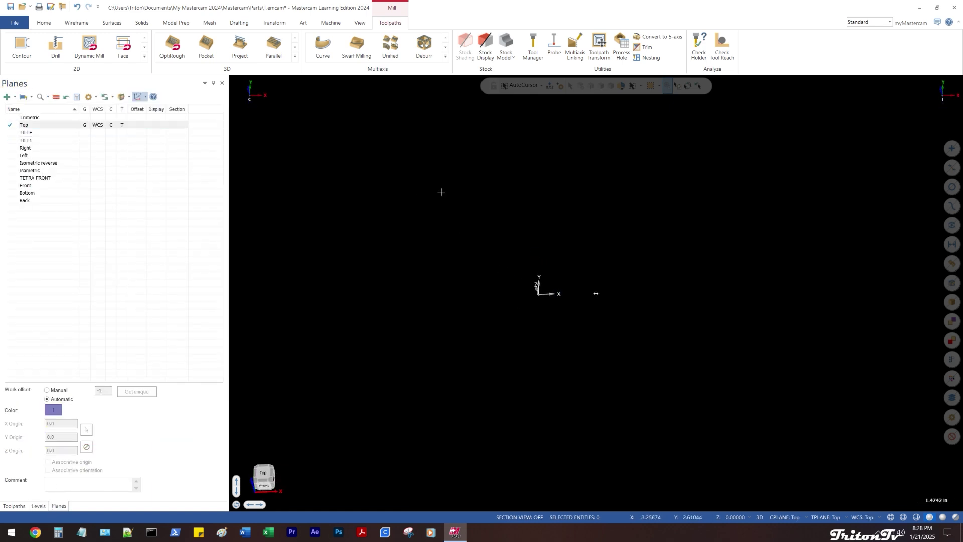
Draw a rectangle centred on the Top plane origin
right_click(441, 189)
click(477, 407)
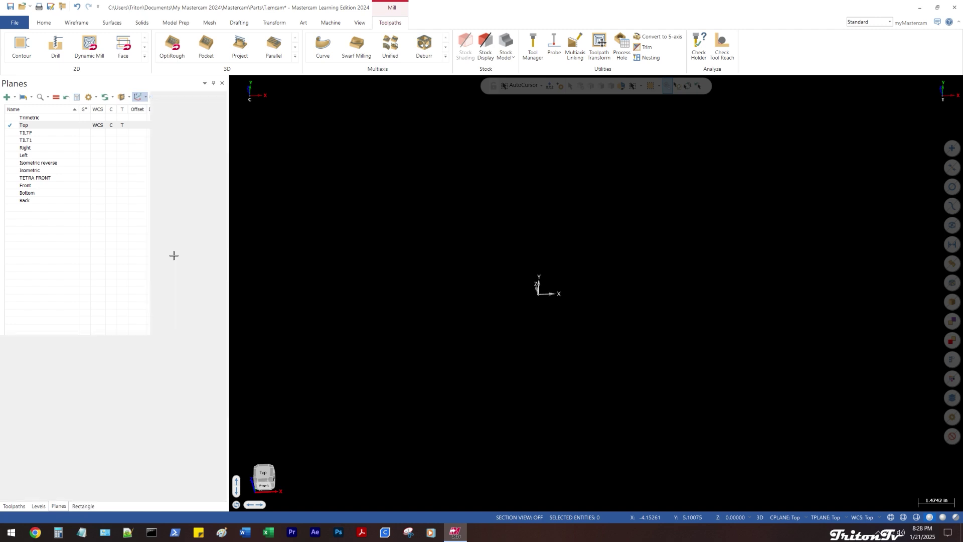
click(541, 295)
click(202, 100)
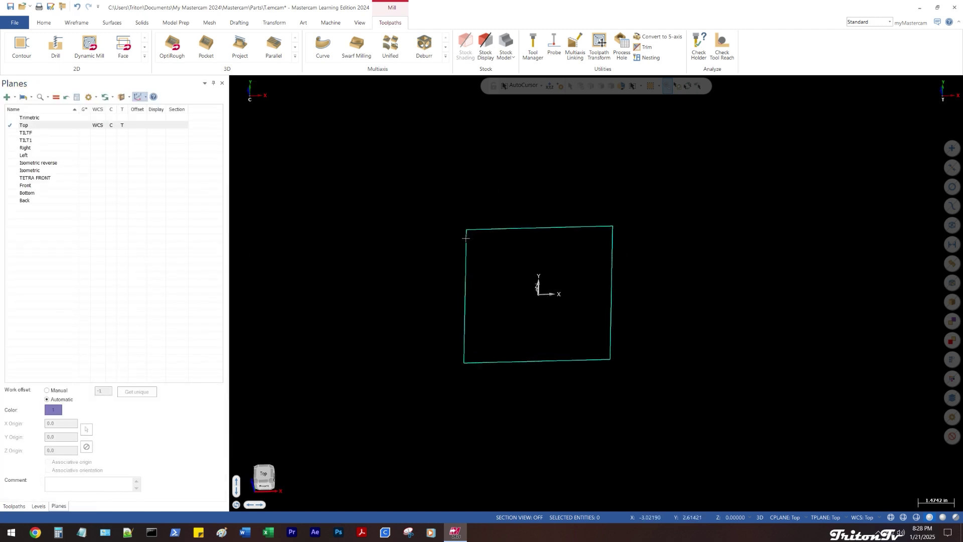
click(482, 230)
key(Escape)
Move the whole rectangle down along the Z axis with Translate and clear the result colours
drag(375, 179, 721, 426)
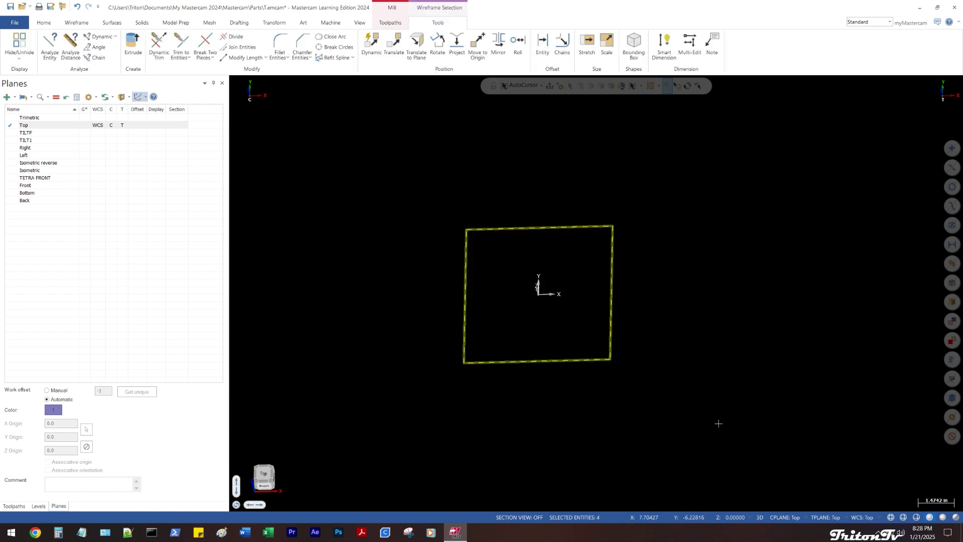
right_click(722, 426)
click(747, 206)
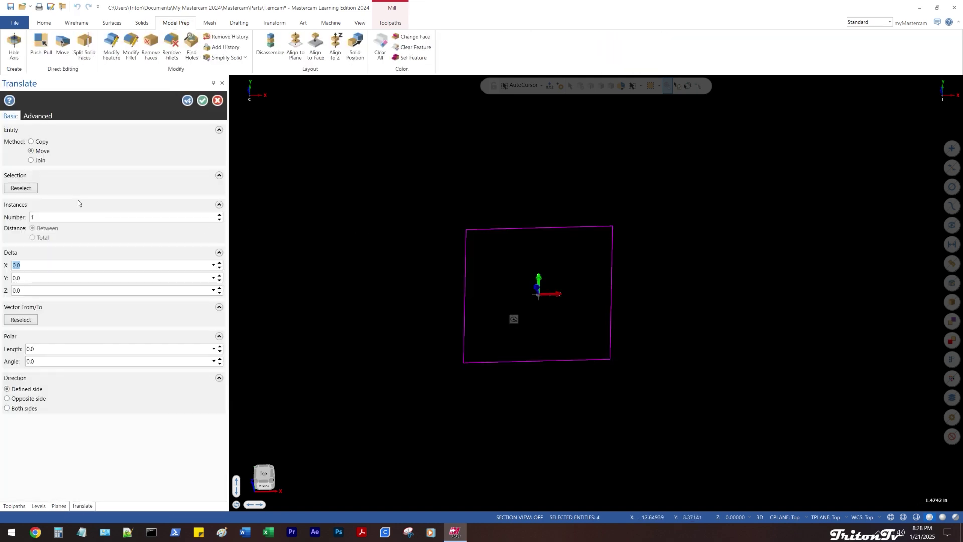
click(38, 290)
key(Tab)
click(202, 100)
right_click(359, 142)
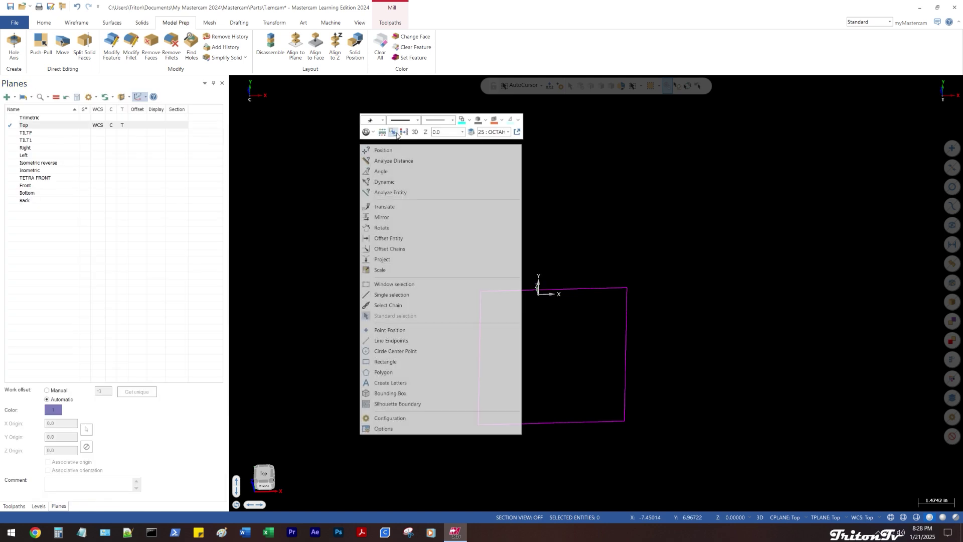
click(404, 132)
Show the TETRAHEDRON SOLIDS level and examine up close how the rectangle's corners sit against the spherical pattern
middle_drag(311, 226, 282, 230)
click(38, 506)
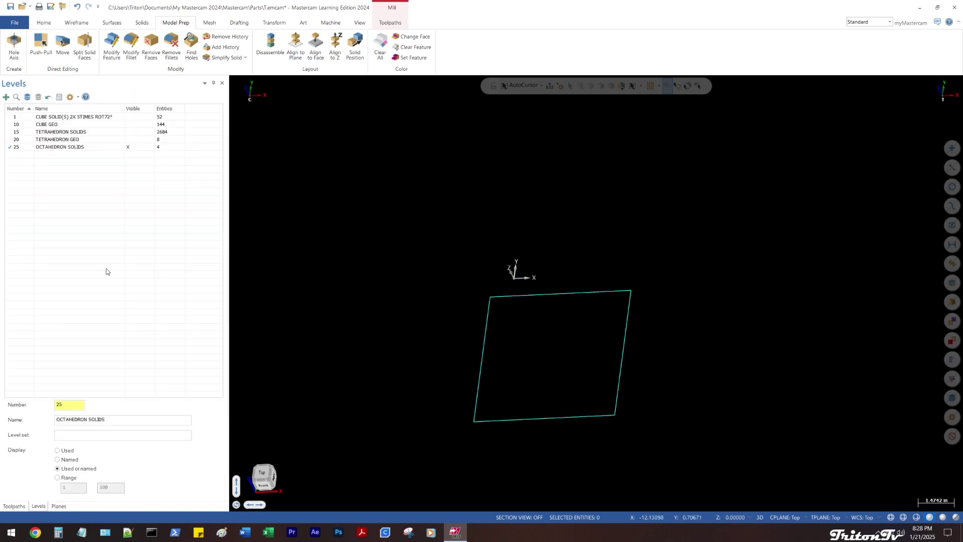
click(131, 132)
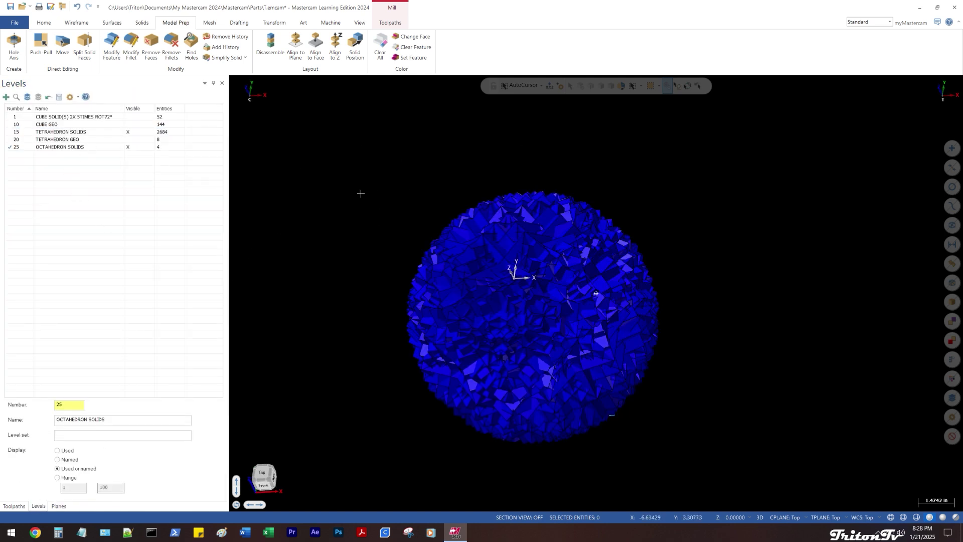
middle_drag(359, 193, 331, 95)
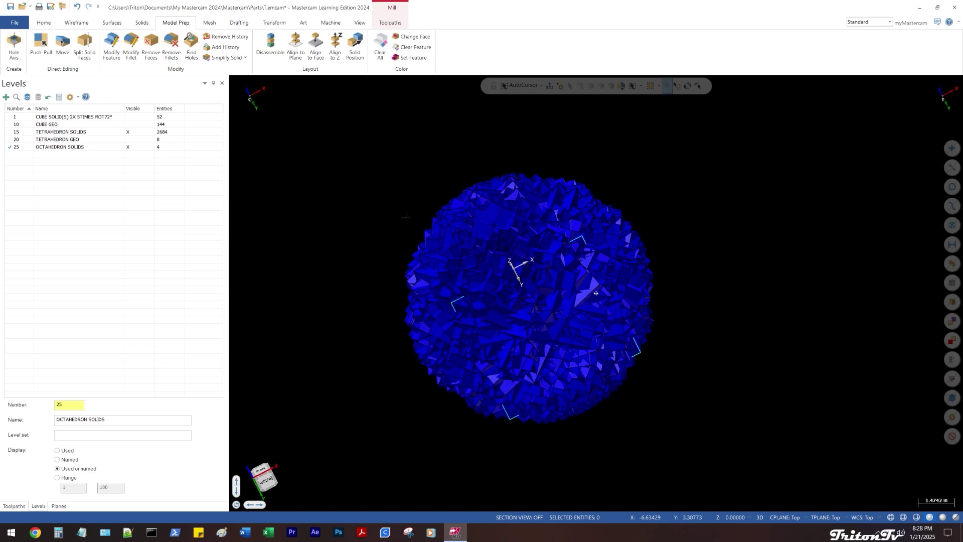
scroll(465, 332, up, 5)
scroll(465, 331, up, 5)
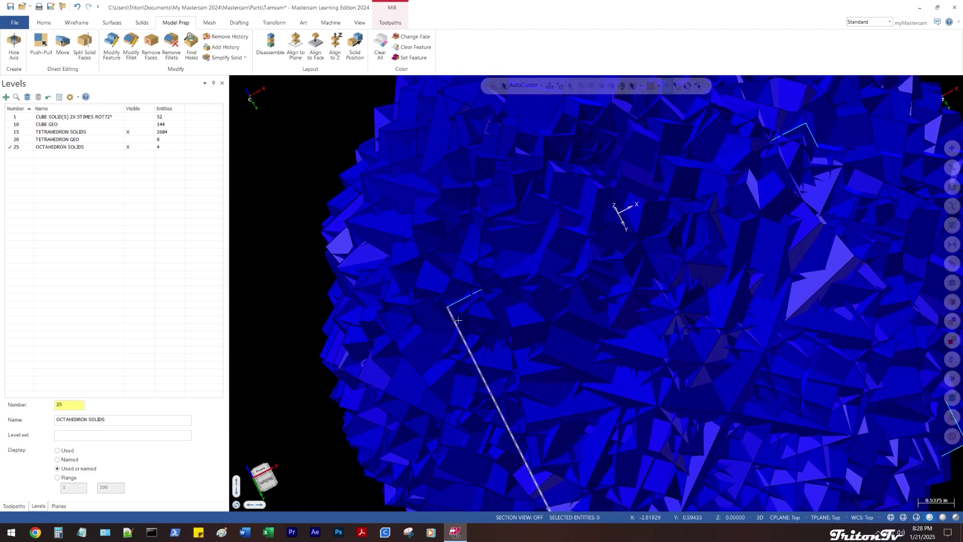
Examine the rectangle's corner against the spherical pattern up close, and hide the TETRAHEDRON SOLIDS level
scroll(468, 317, up, 6)
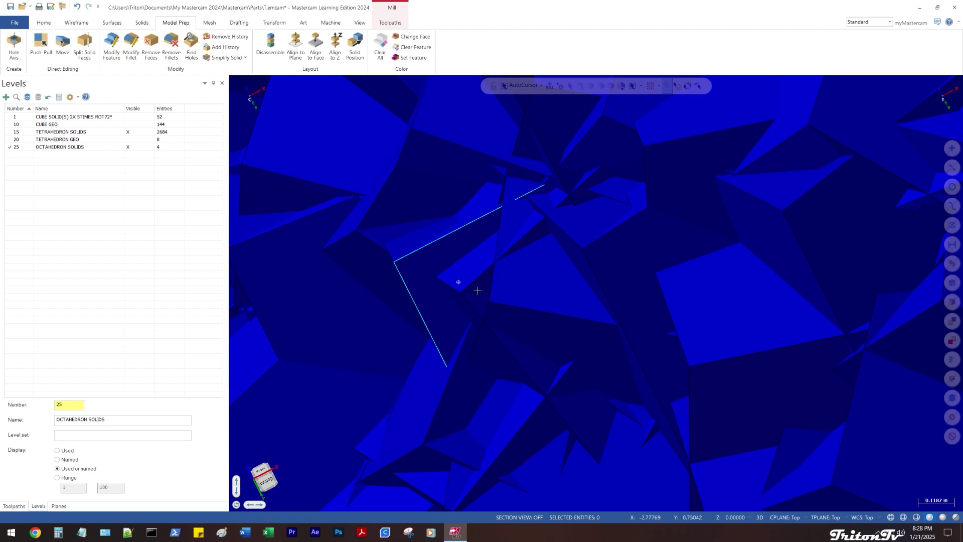
middle_drag(477, 290, 484, 313)
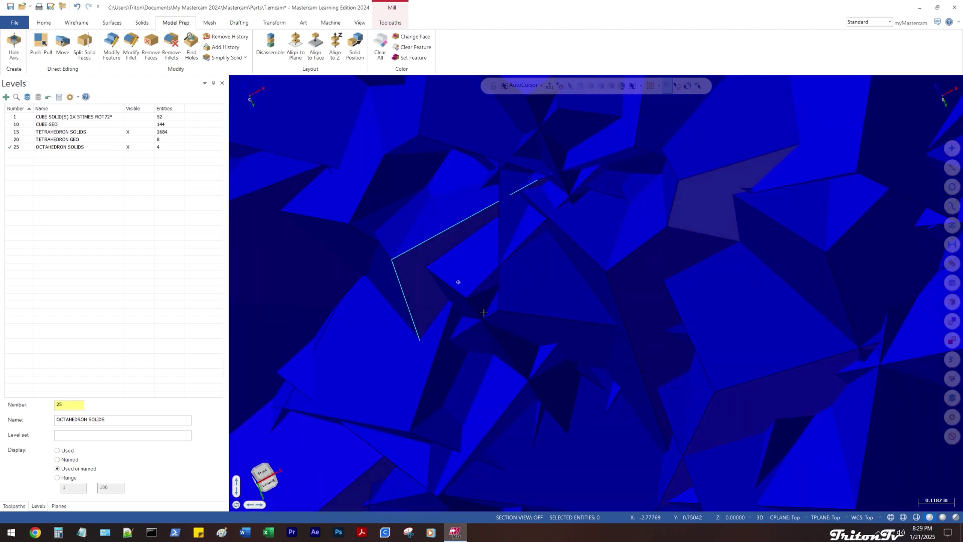
scroll(482, 312, down, 10)
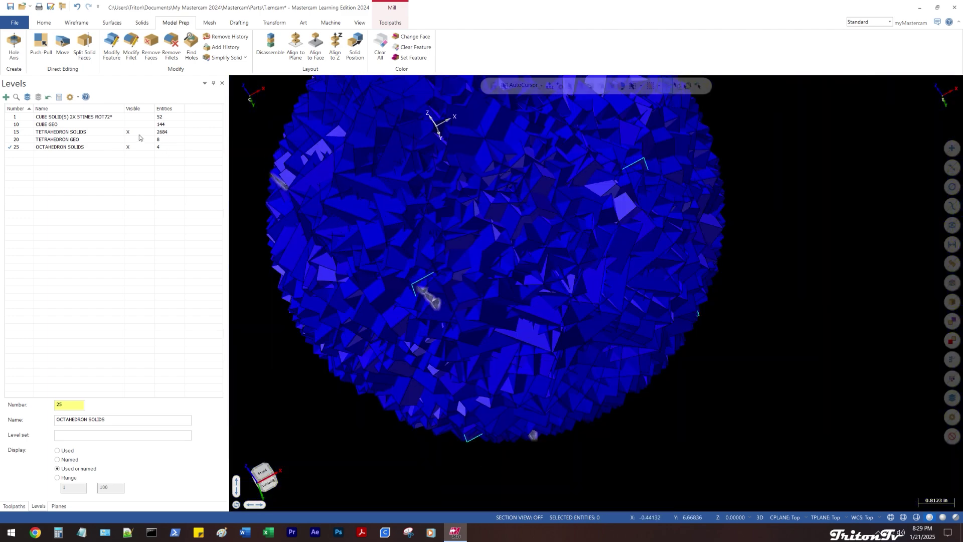
click(128, 132)
key(alt+1)
scroll(490, 282, down, 3)
mouse_move(518, 310)
middle_down()
mouse_move(521, 260)
mouse_move(490, 238)
mouse_move(490, 251)
mouse_move(492, 232)
mouse_move(458, 224)
middle_up()
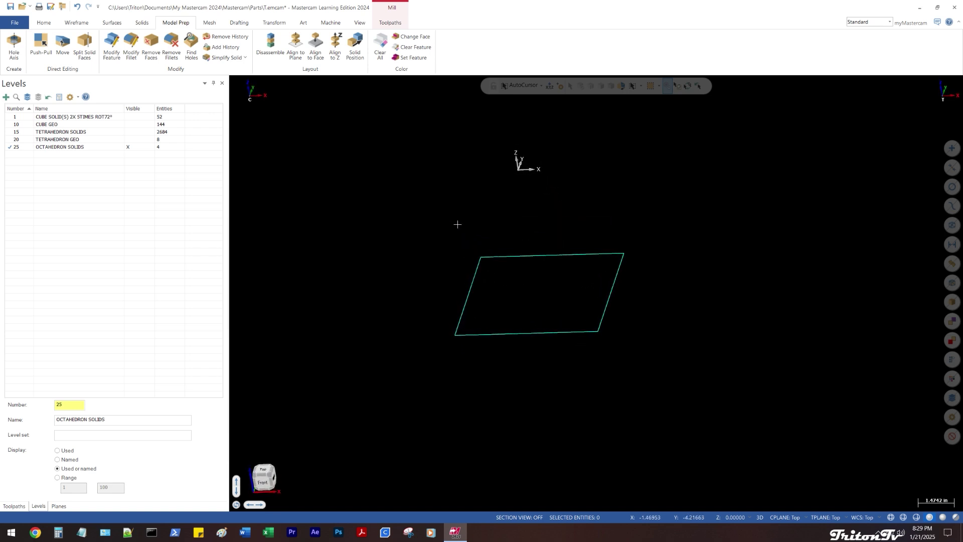
Draw a line from each of the rectangle's four corners to the origin to form a pyramid
right_click(428, 200)
click(464, 396)
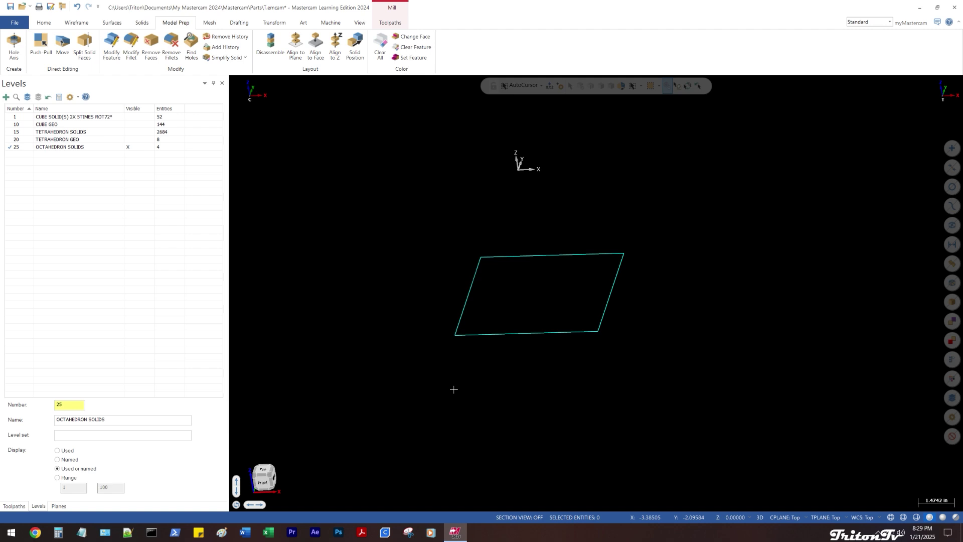
click(458, 335)
click(517, 170)
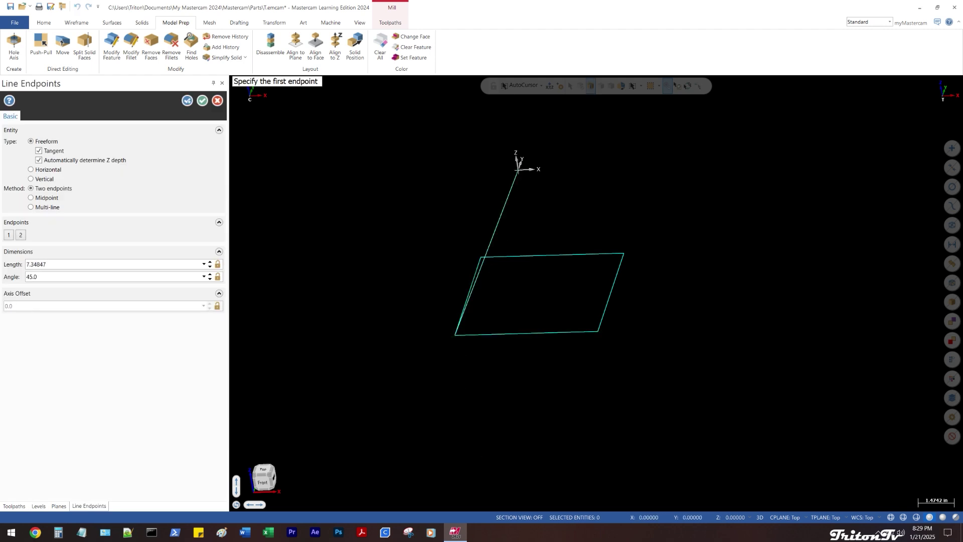
click(625, 256)
click(522, 171)
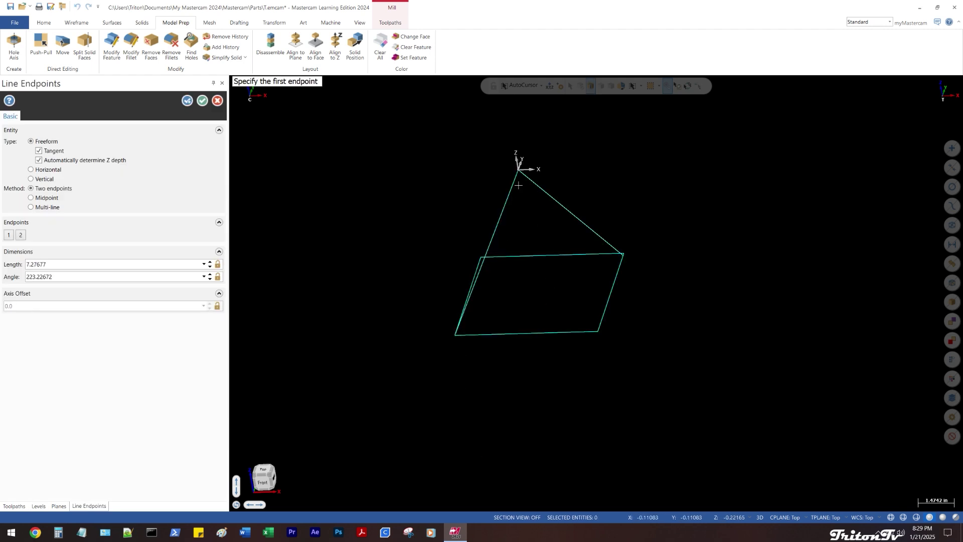
middle_drag(521, 171, 485, 262)
click(485, 257)
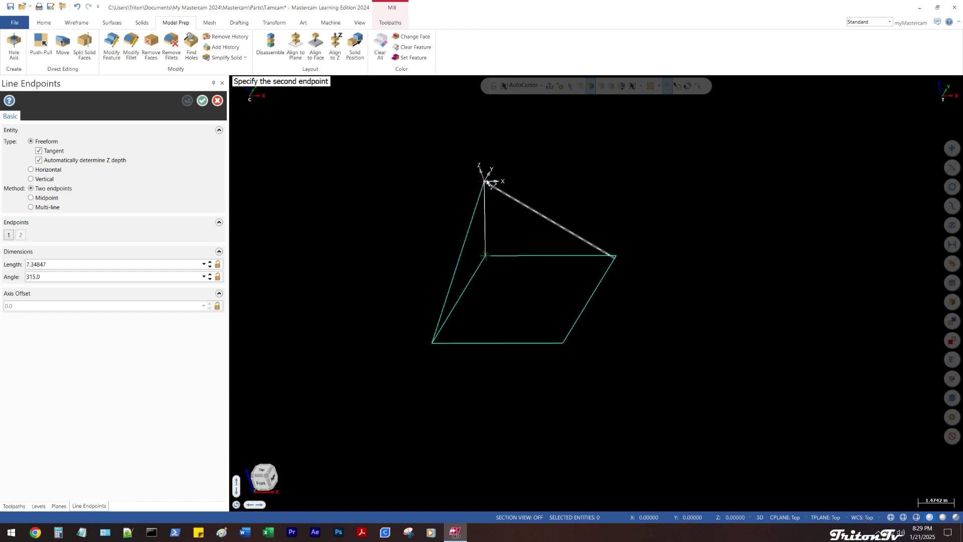
click(484, 182)
click(563, 344)
click(484, 182)
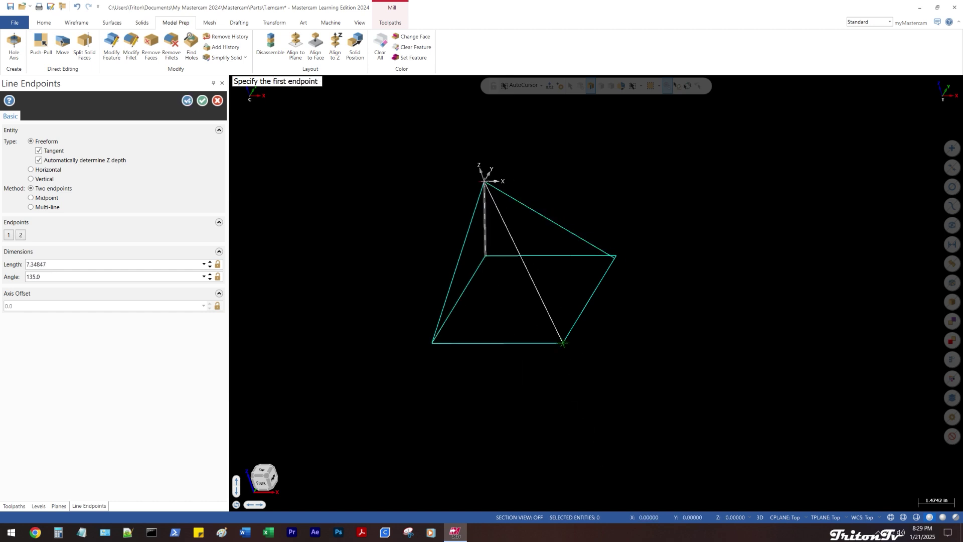
mouse_move(484, 182)
middle_down()
mouse_move(445, 256)
mouse_move(362, 228)
mouse_move(346, 203)
middle_up()
click(201, 100)
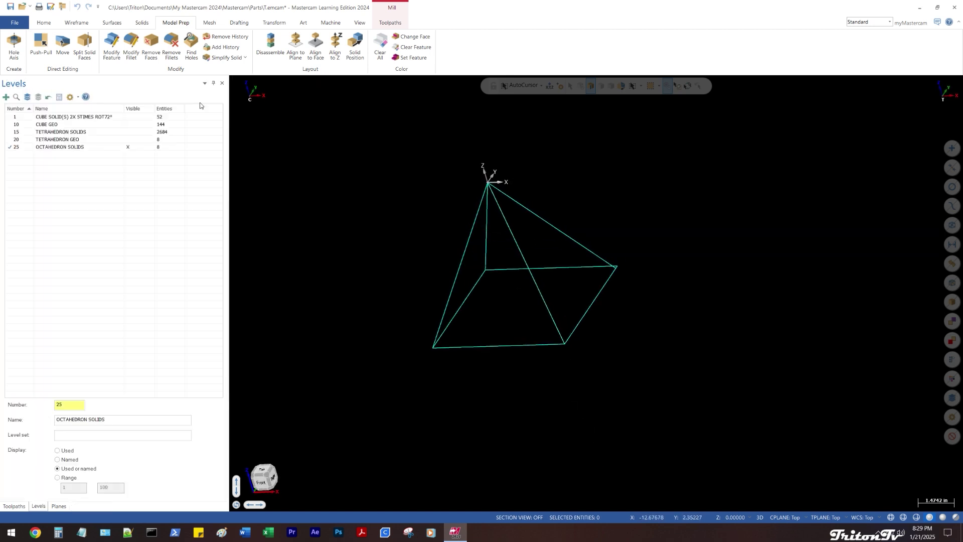
Create a point at coordinates 0,0,-3
right_click(363, 163)
click(393, 348)
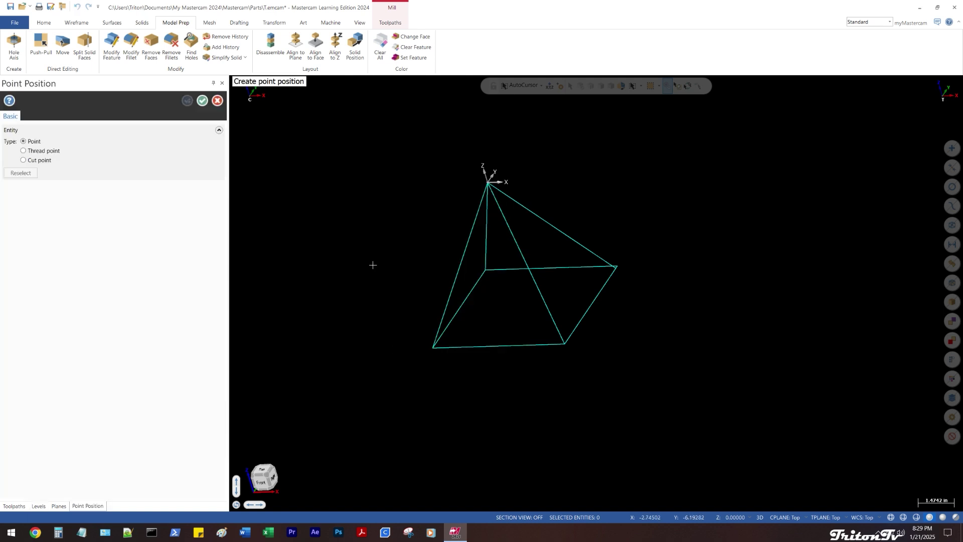
text(0)
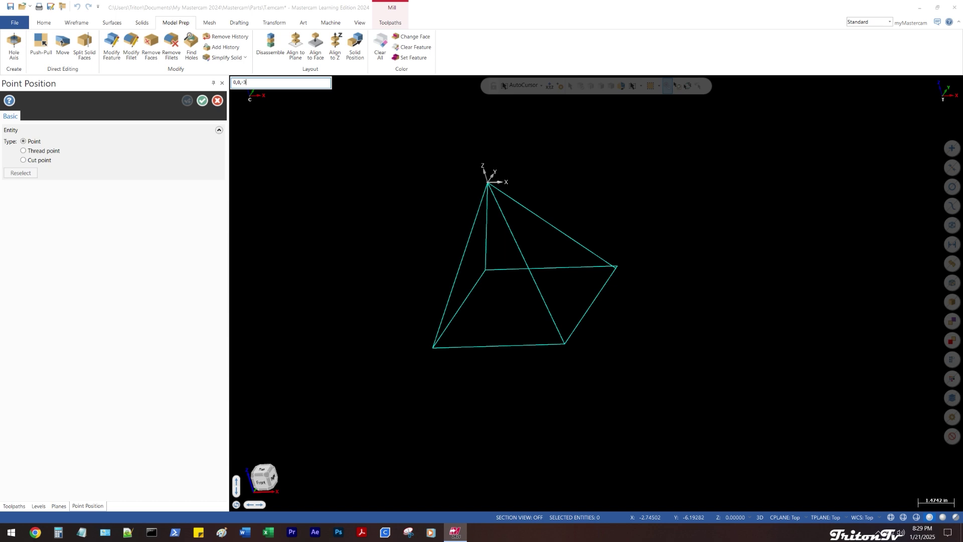
text(,0,-3)
key(Return)
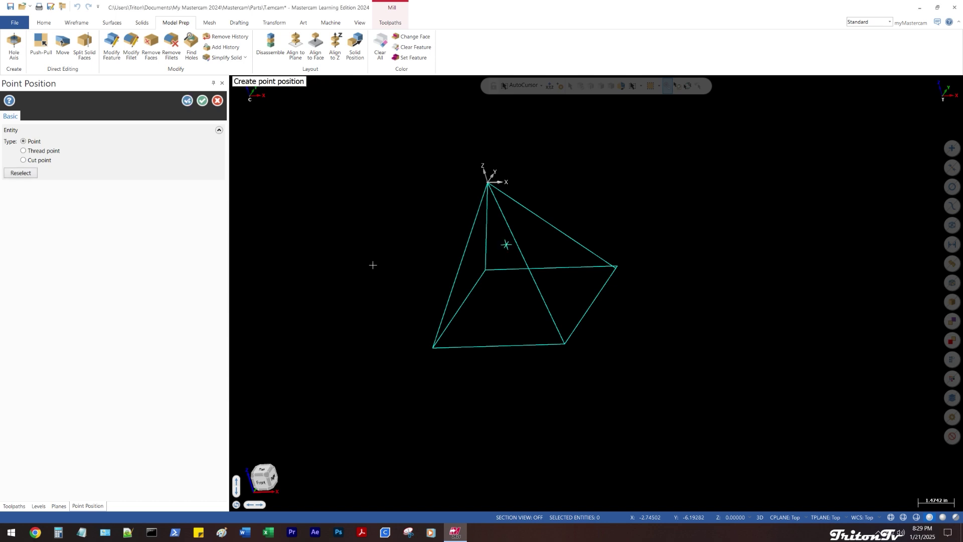
key(Escape)
Move the point -9 along Z with Translate and clear the result colours
click(506, 244)
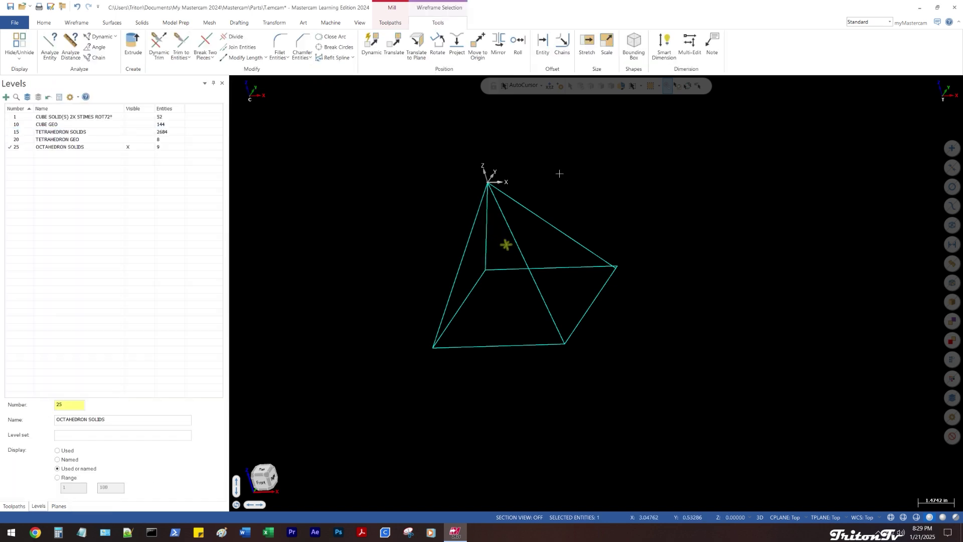
right_click(559, 173)
click(598, 242)
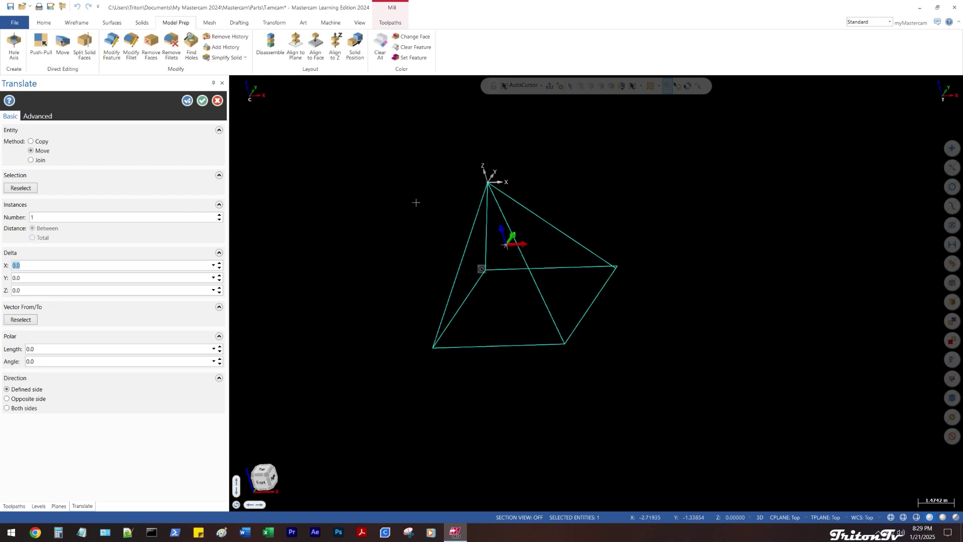
middle_drag(415, 202, 423, 190)
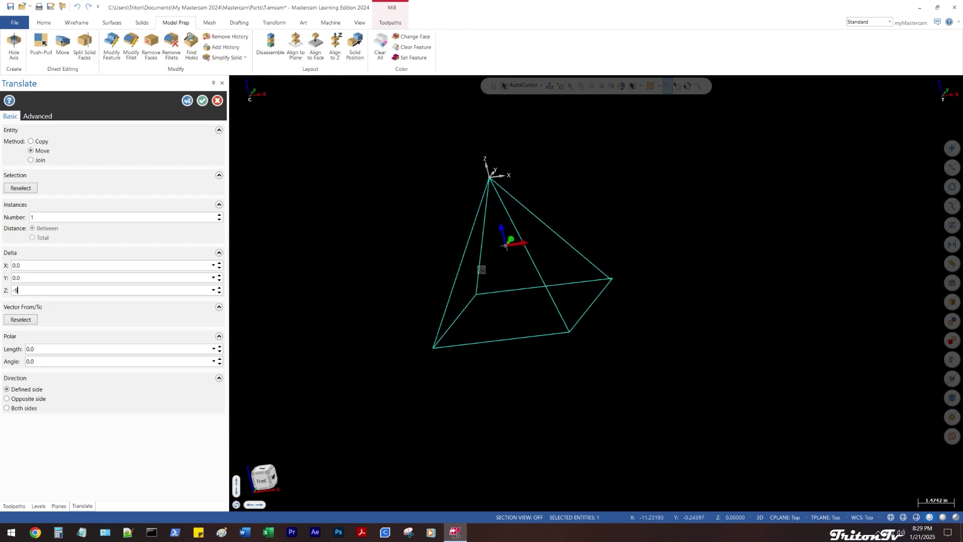
click(201, 104)
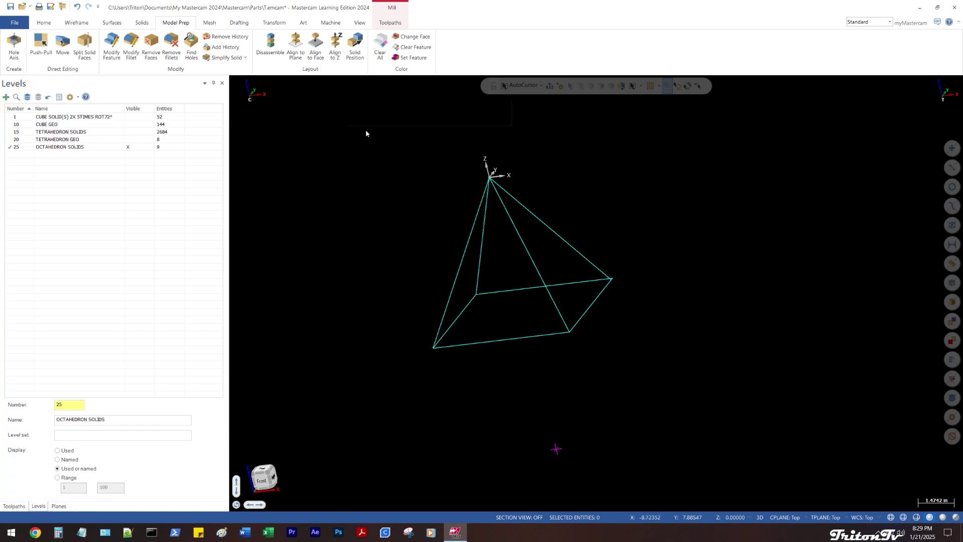
right_click(366, 132)
click(392, 119)
Draw a line from each of the rectangle's four corners to the point below it to complete the octahedron wireframe
middle_drag(577, 213, 578, 248)
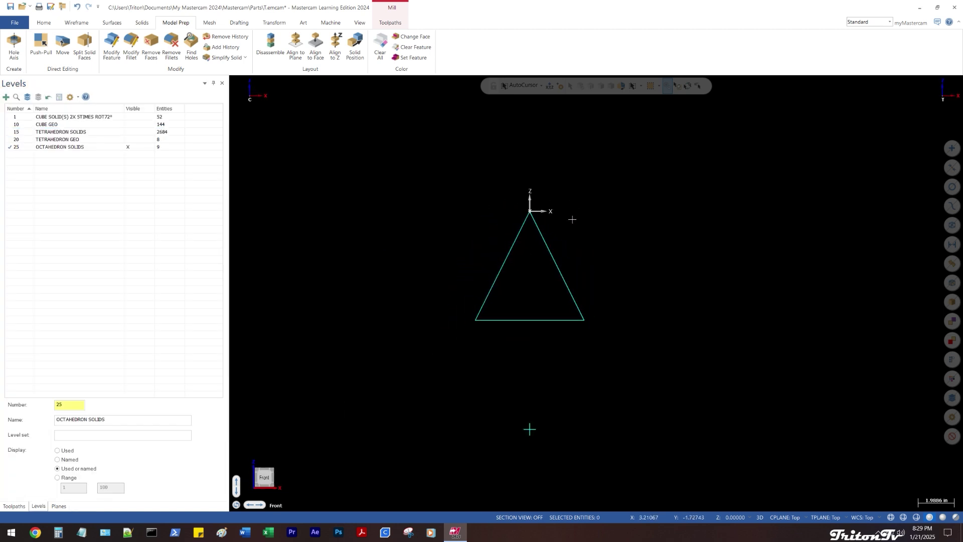
middle_drag(454, 230, 426, 261)
right_click(463, 323)
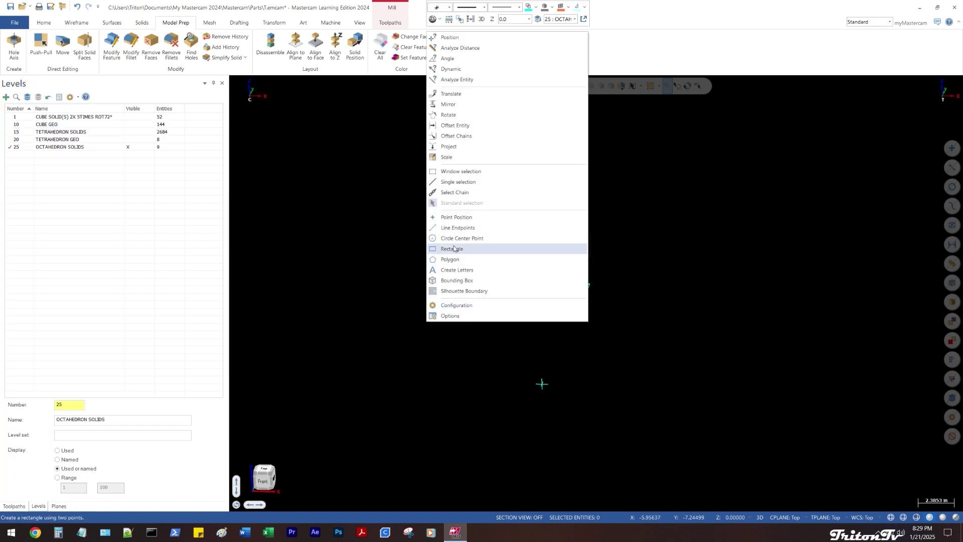
click(458, 228)
click(507, 275)
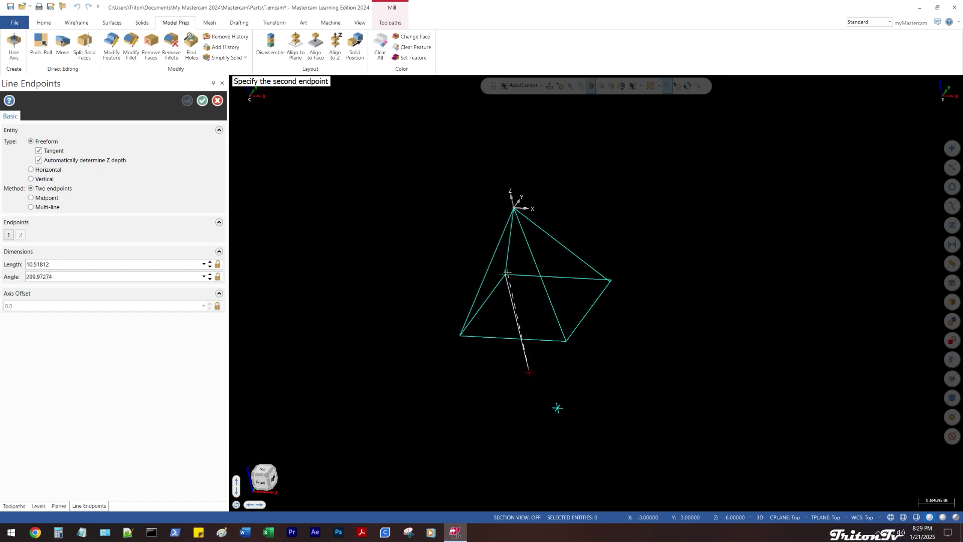
click(557, 408)
middle_drag(558, 408, 611, 324)
click(606, 283)
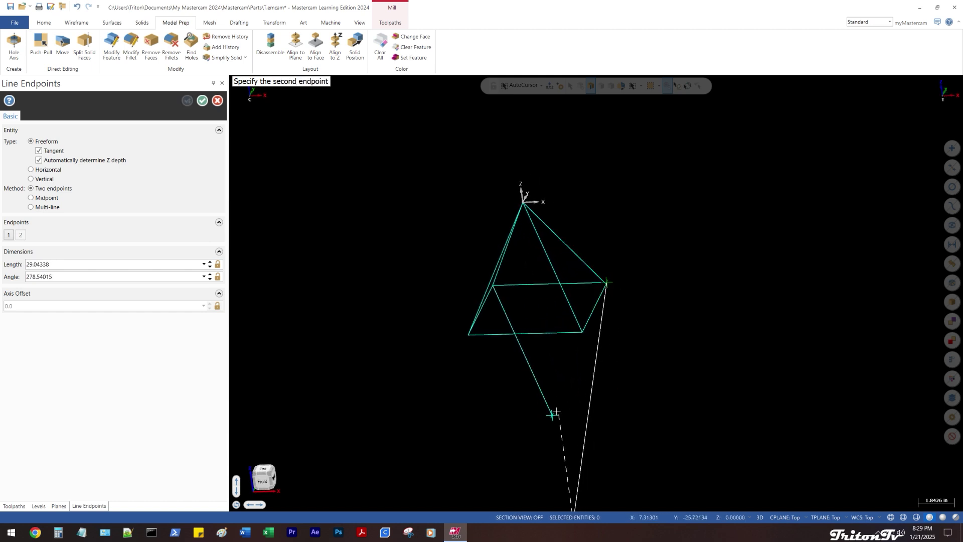
click(552, 415)
click(522, 202)
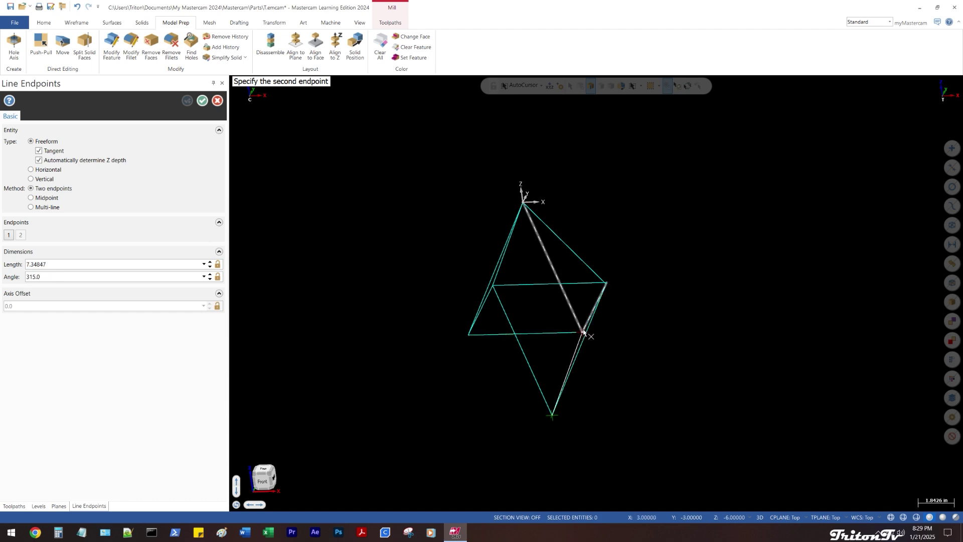
click(467, 334)
click(467, 334)
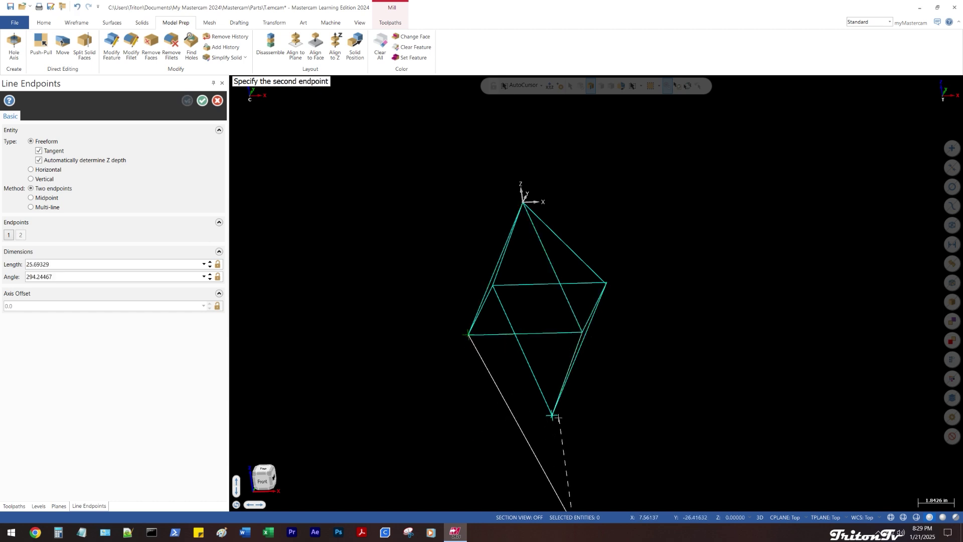
click(552, 416)
click(203, 102)
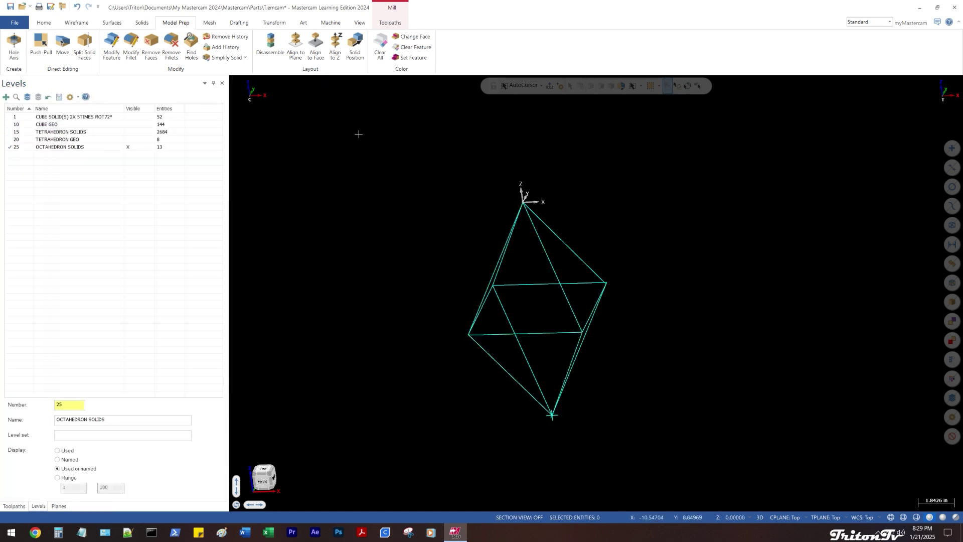
Check the octahedron wireframe from the front and delete the construction point at its lower apex
right_click(359, 133)
click(400, 122)
mouse_move(589, 213)
middle_down()
mouse_move(529, 250)
mouse_move(514, 278)
mouse_move(532, 351)
mouse_move(525, 279)
mouse_move(582, 209)
mouse_move(667, 202)
mouse_move(664, 183)
mouse_move(628, 192)
middle_up()
key(alt+2)
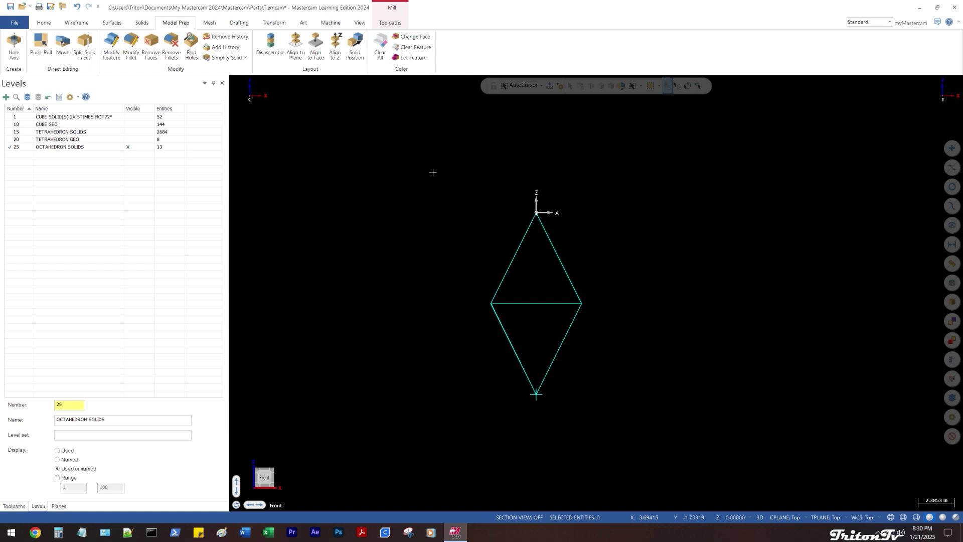
middle_drag(433, 172, 413, 180)
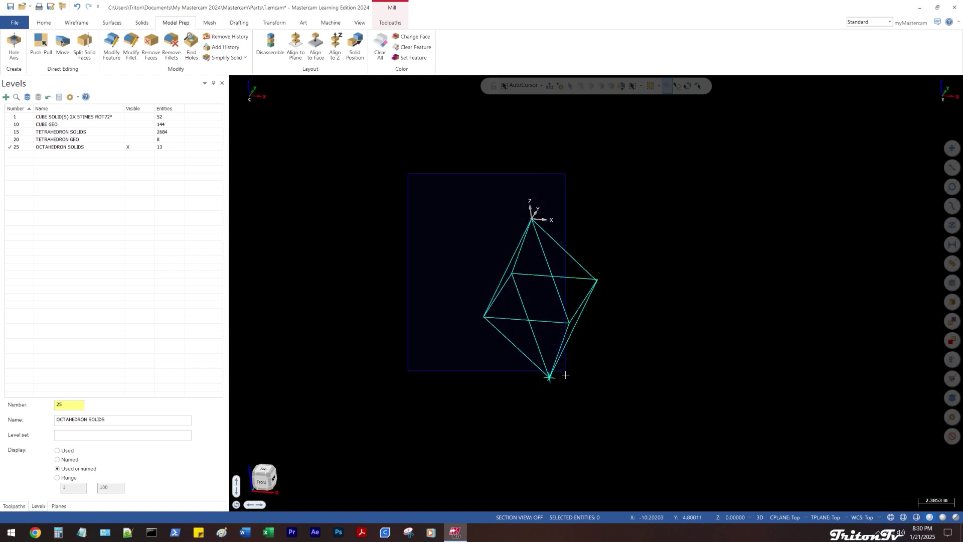
drag(476, 363, 595, 421)
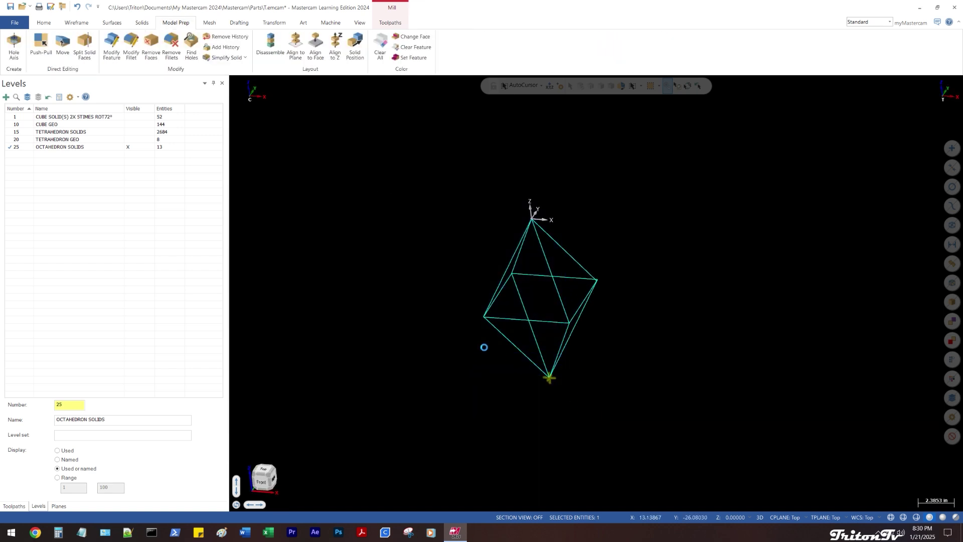
mouse_move(457, 333)
middle_down()
mouse_move(469, 337)
mouse_move(462, 326)
middle_up()
Set the wireframe colour to green and apply it to all the octahedron lines
right_click(417, 240)
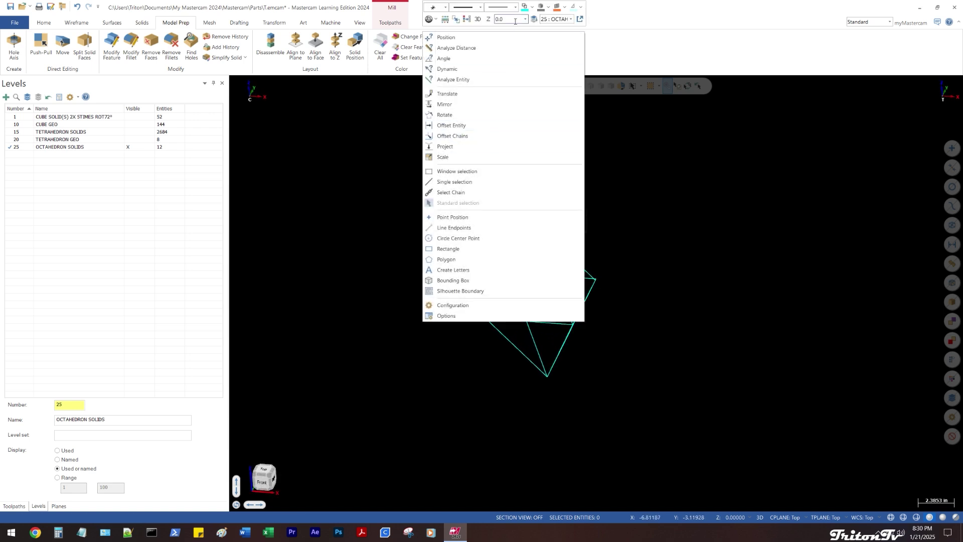
click(525, 7)
click(569, 30)
drag(454, 151, 605, 381)
right_click(652, 344)
click(759, 122)
middle_drag(596, 292, 408, 241)
scroll(408, 240, up, 2)
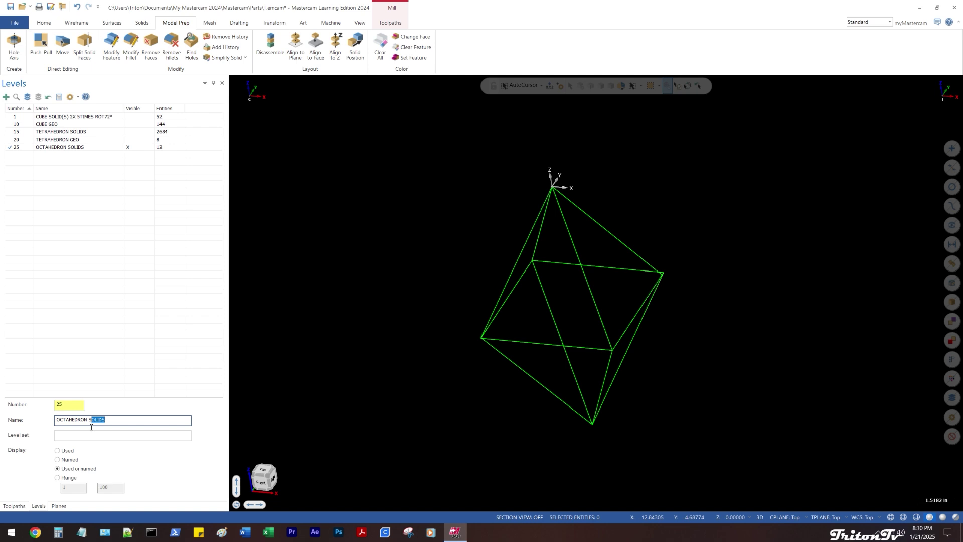
Create a Surface Net with the Along method across one upper triangular face of the octahedron
middle_drag(375, 202, 522, 220)
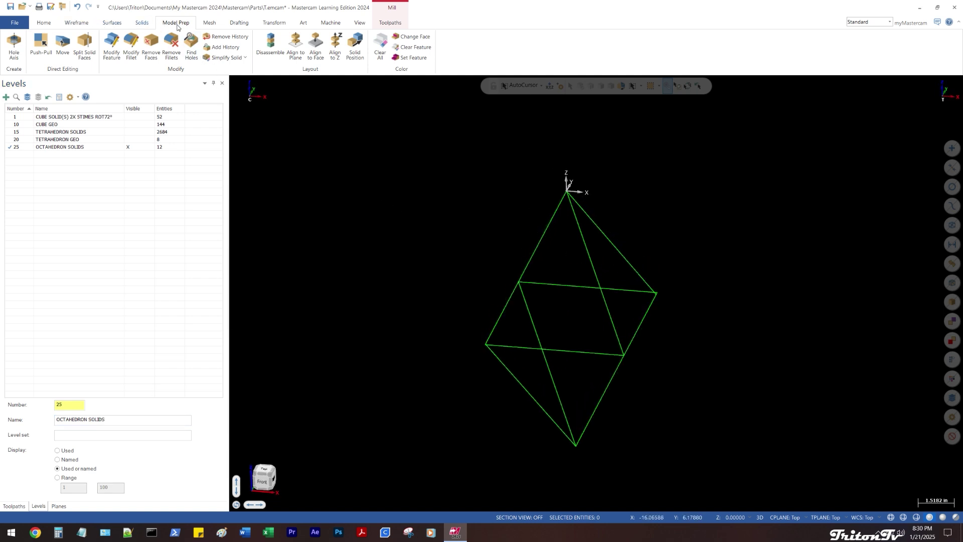
click(112, 23)
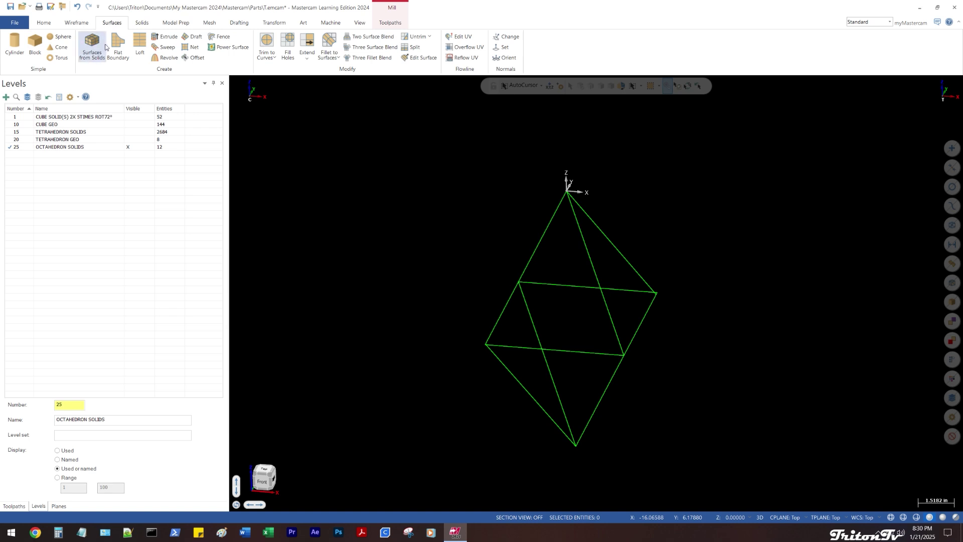
click(190, 52)
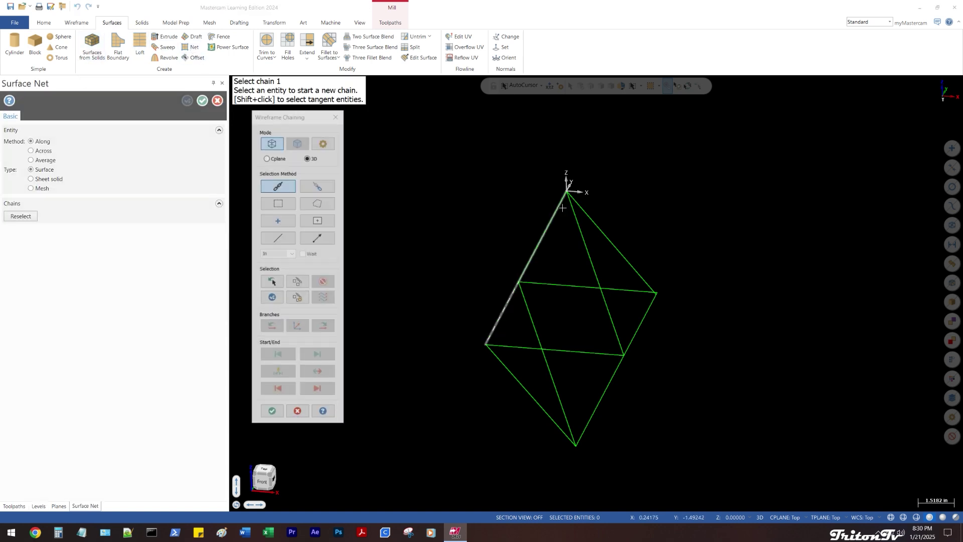
middle_drag(563, 206, 587, 203)
click(589, 210)
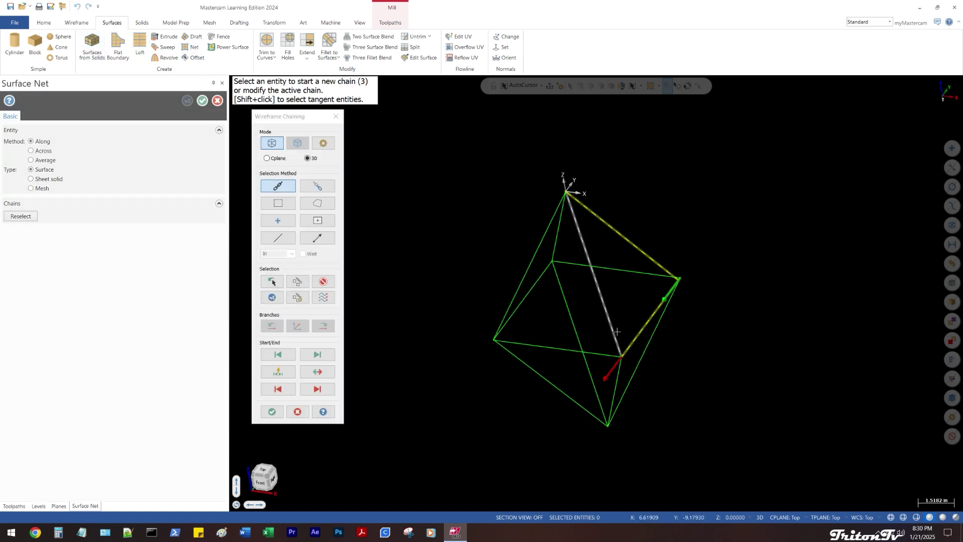
click(272, 411)
middle_drag(452, 232, 514, 249)
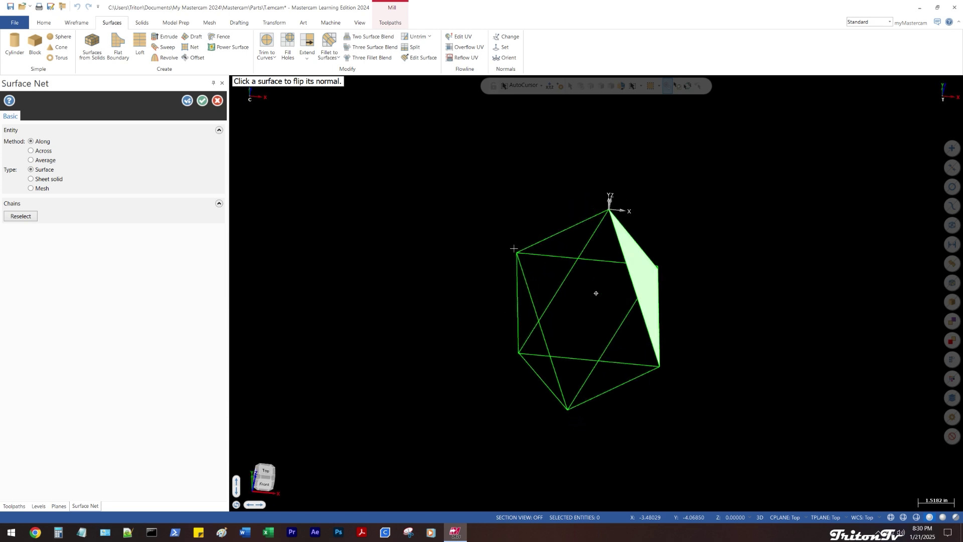
click(188, 101)
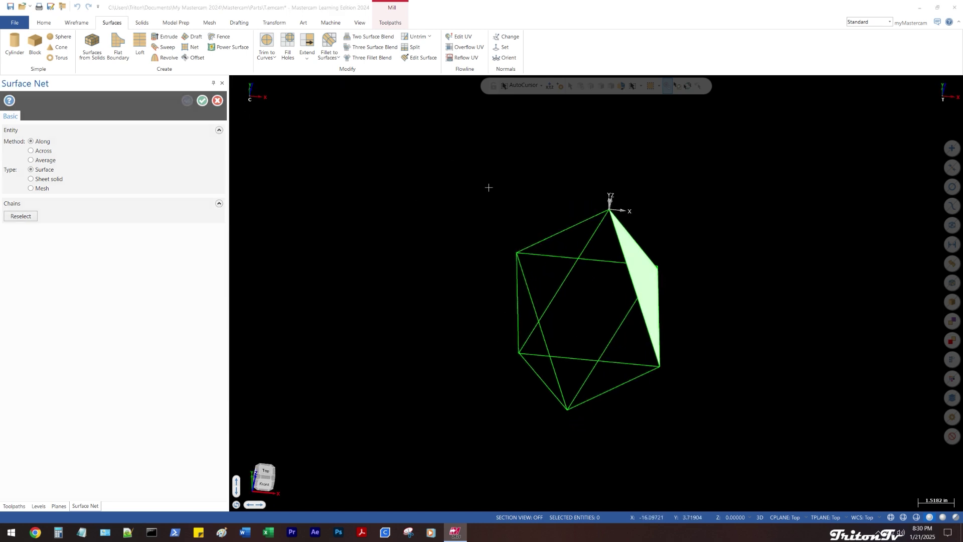
Create a net surface with the Along method across the octahedron's upper triangular face on the negative X side
click(557, 231)
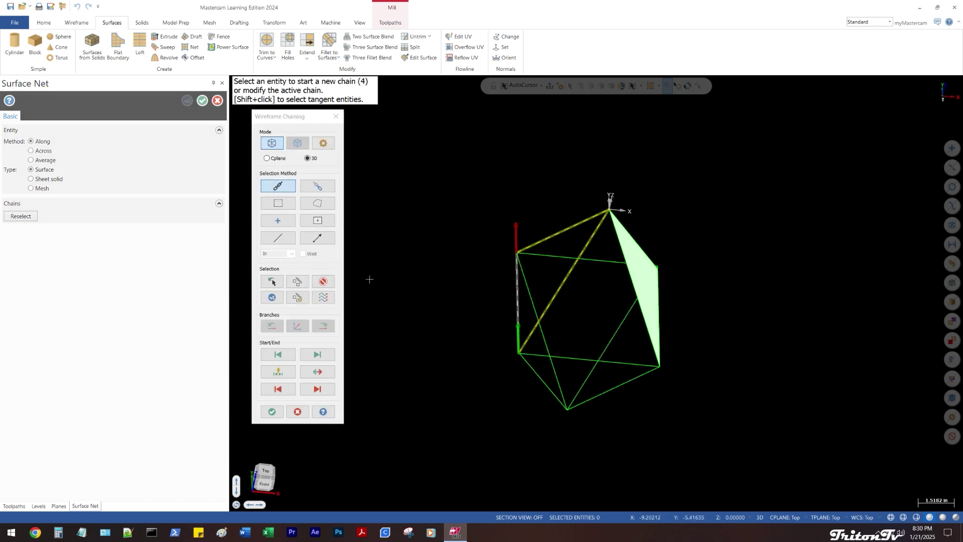
click(272, 412)
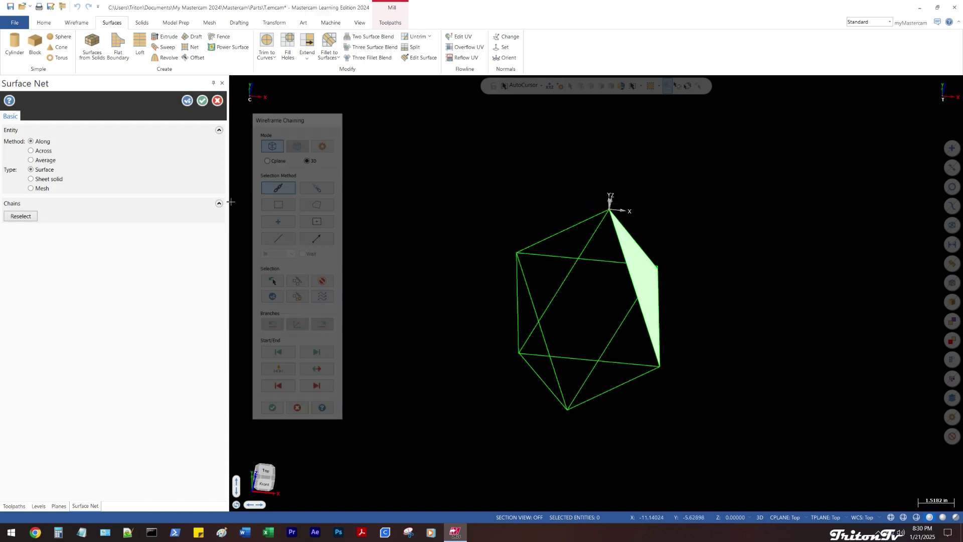
click(187, 101)
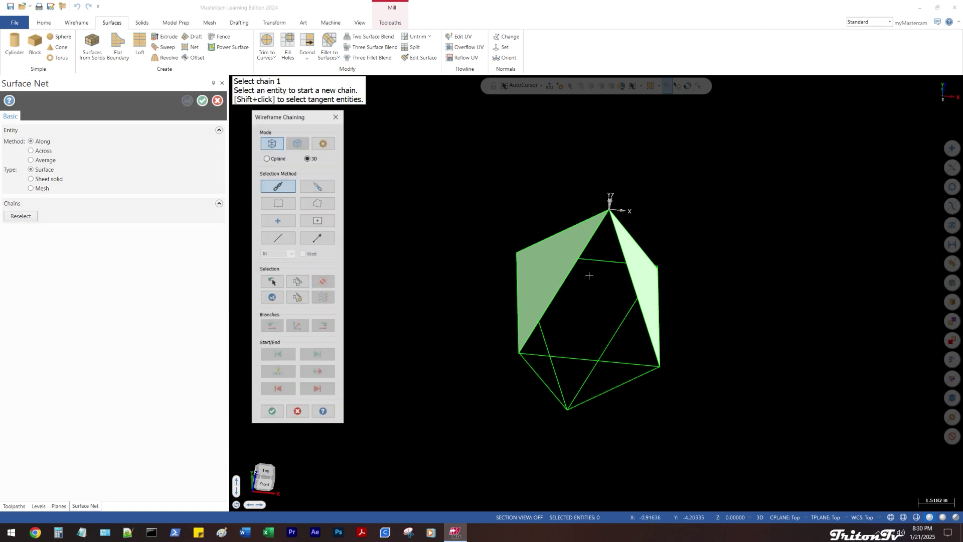
Create Along-method net surfaces across the front and back upper triangular faces of the octahedron
click(535, 334)
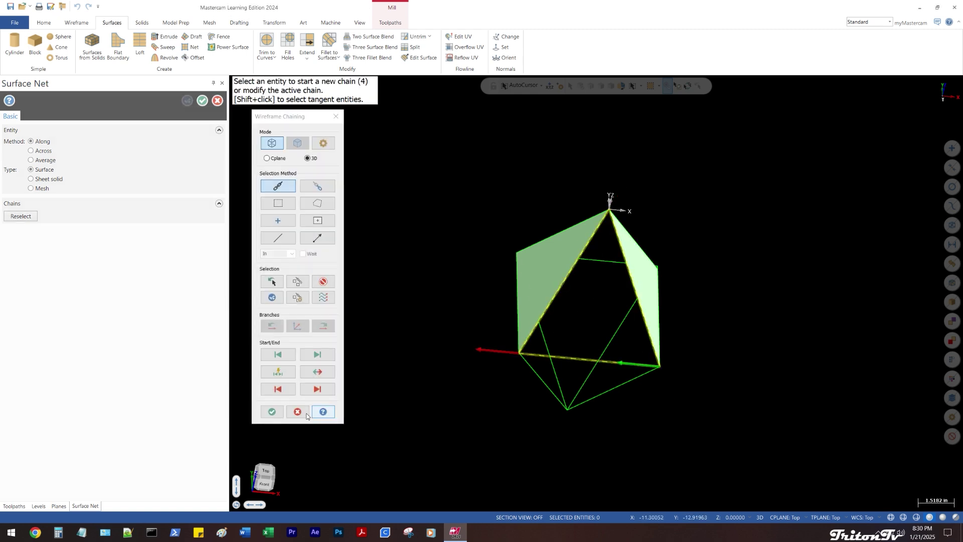
click(271, 411)
click(187, 101)
middle_drag(596, 293, 632, 321)
click(630, 328)
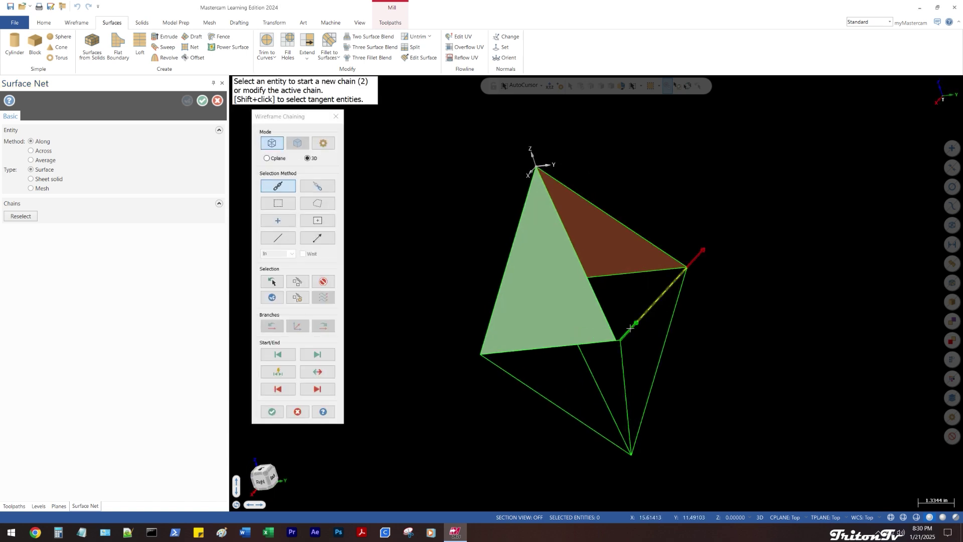
click(269, 412)
click(188, 101)
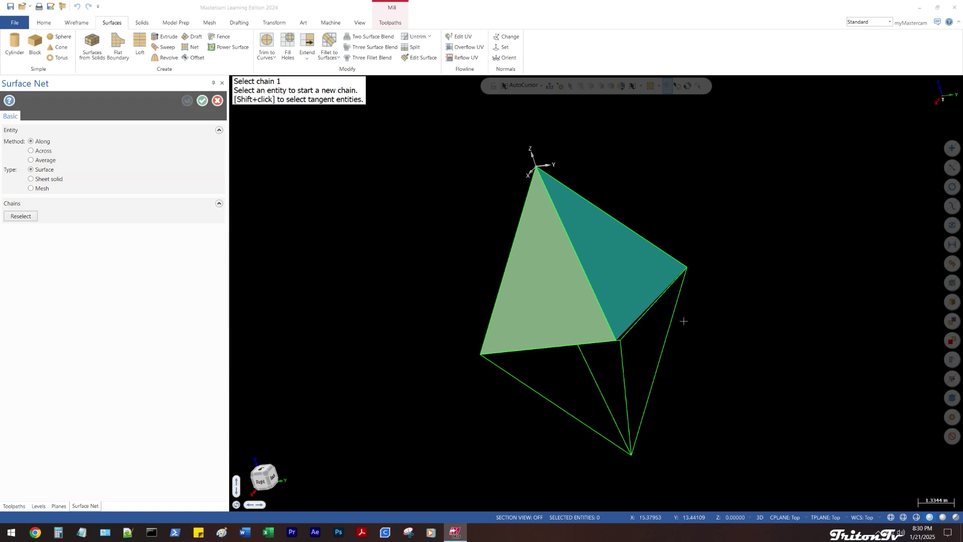
Inspect the gap along the rectangle's back edge, leave Surface Net and delete the net surface on the back upper face
middle_drag(684, 320, 706, 285)
key(alt+1)
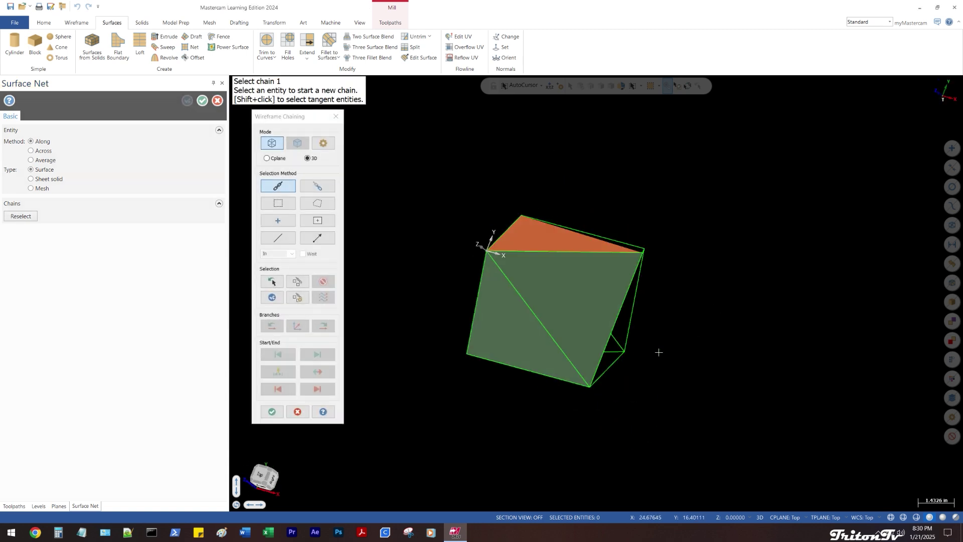
middle_drag(623, 232, 595, 292)
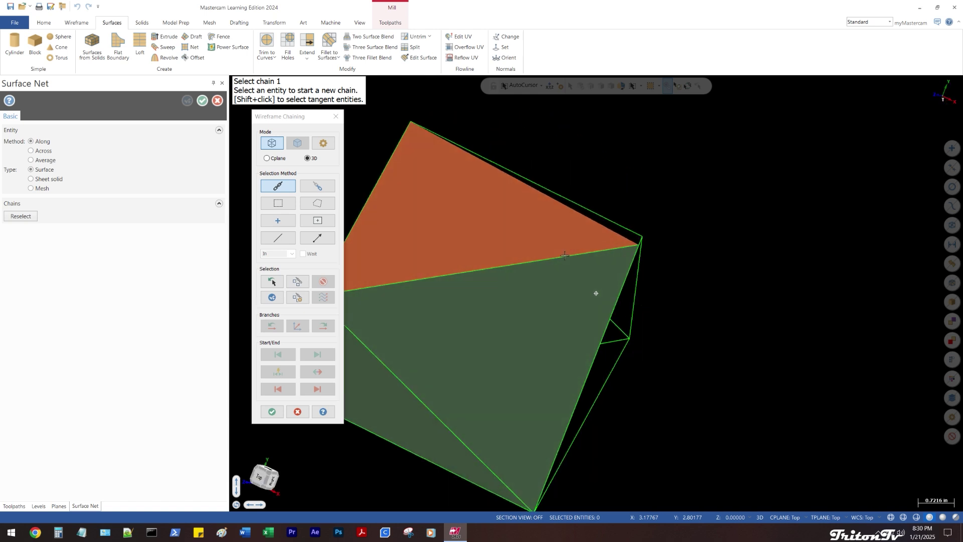
key(Escape)
scroll(668, 239, down, 1)
key(alt+1)
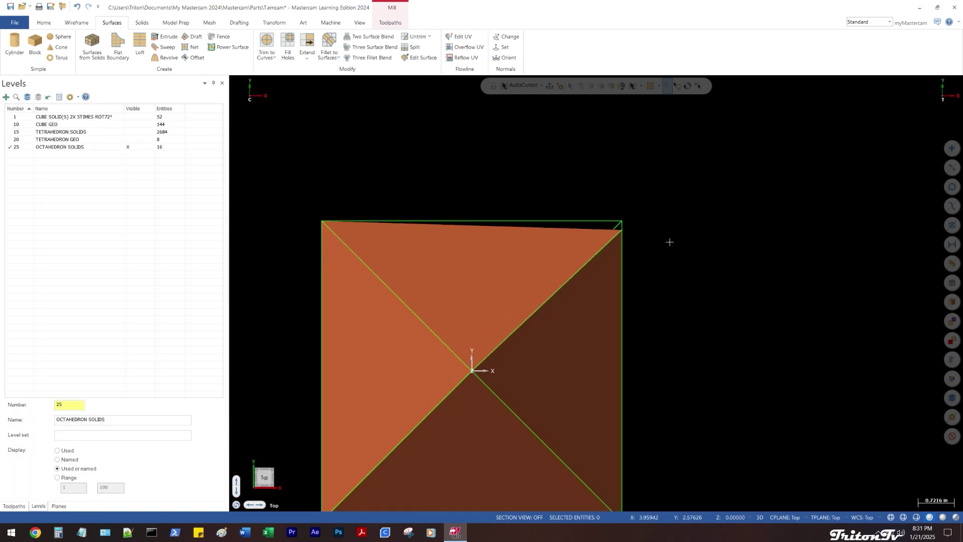
middle_drag(670, 242, 582, 231)
scroll(573, 231, up, 2)
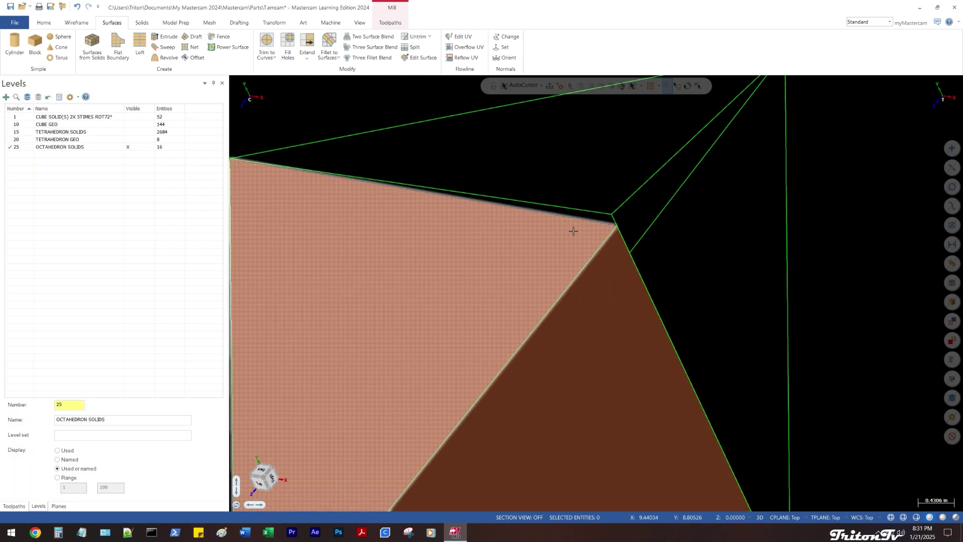
click(574, 233)
key(Delete)
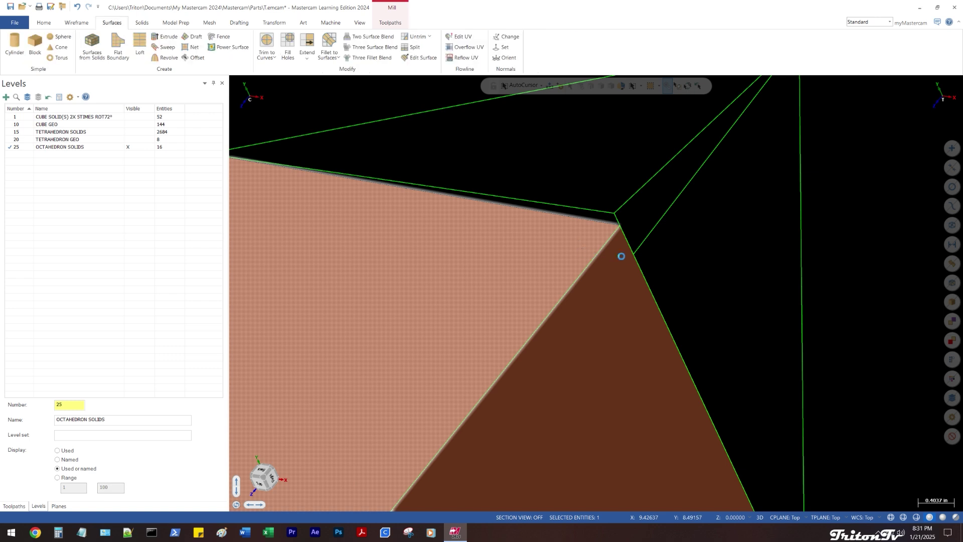
Inspect the octahedron's back corner on the positive X side and delete the net surface on the front upper face
key(alt+p)
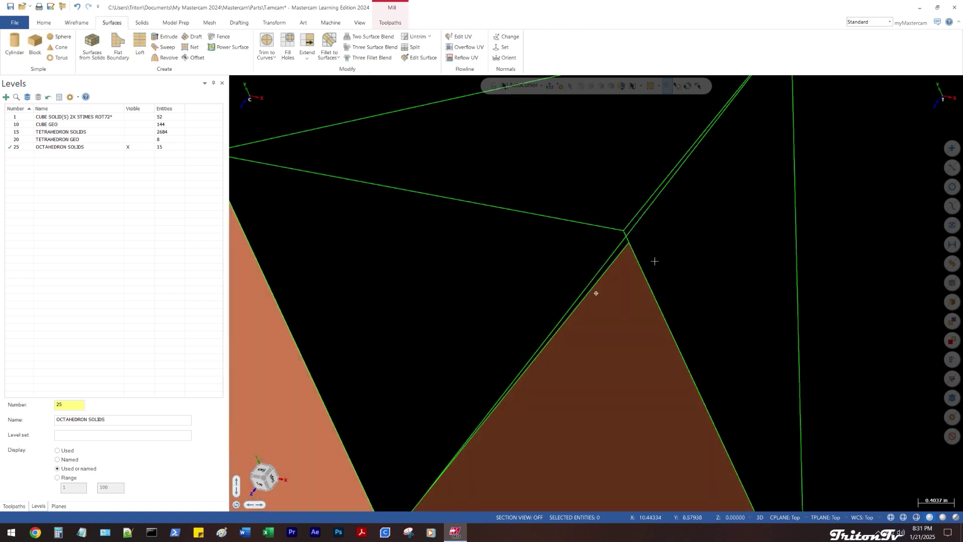
middle_drag(647, 258, 549, 269)
key(alt+1)
key(alt+1)
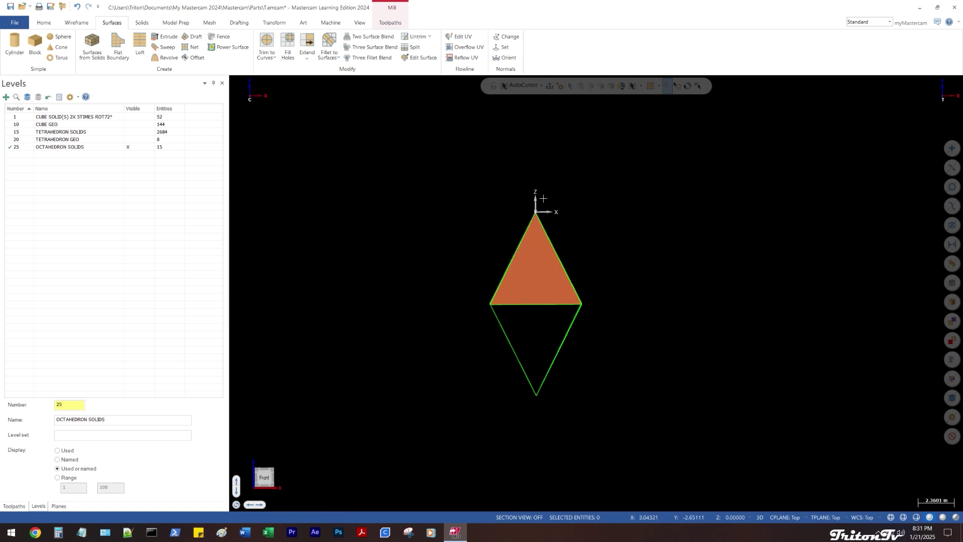
middle_drag(548, 214, 627, 267)
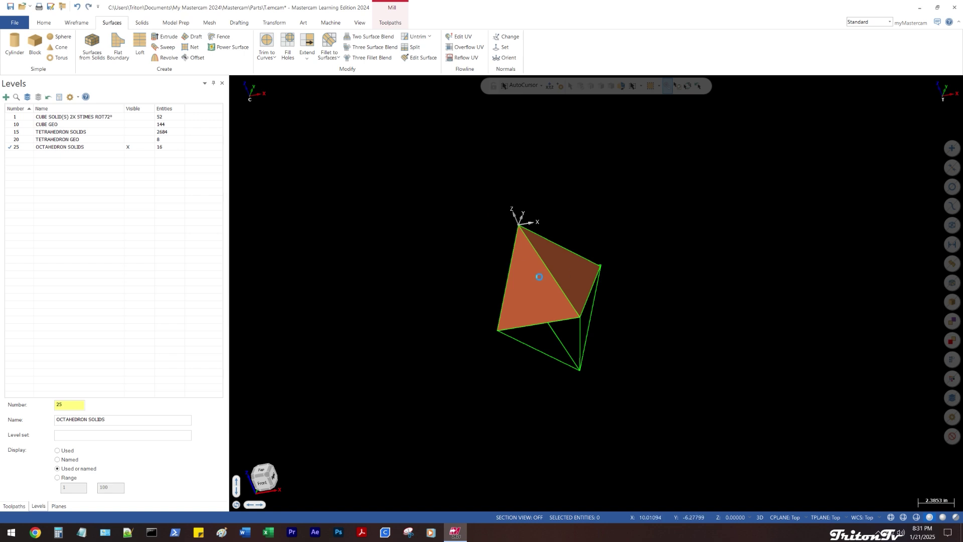
middle_drag(651, 296, 651, 324)
scroll(580, 266, up, 2)
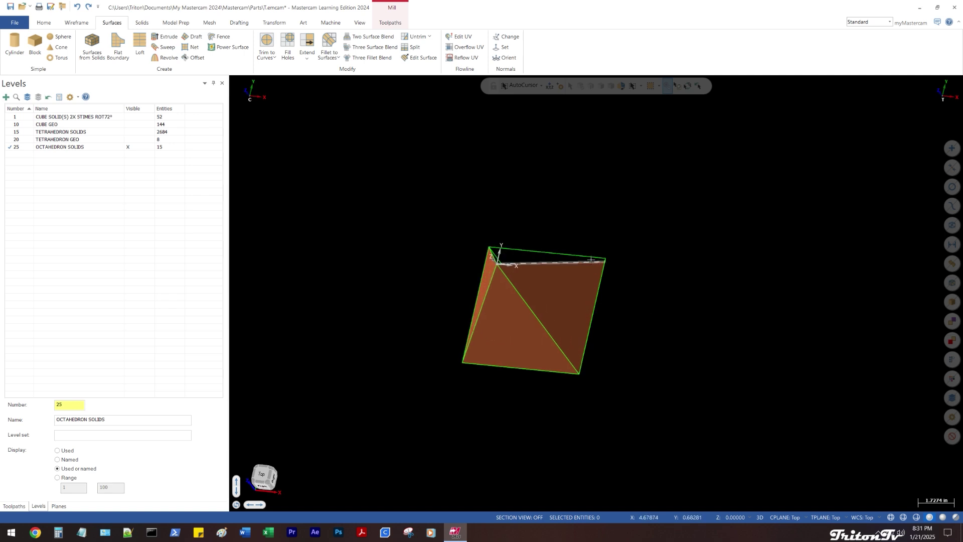
middle_drag(580, 266, 591, 288)
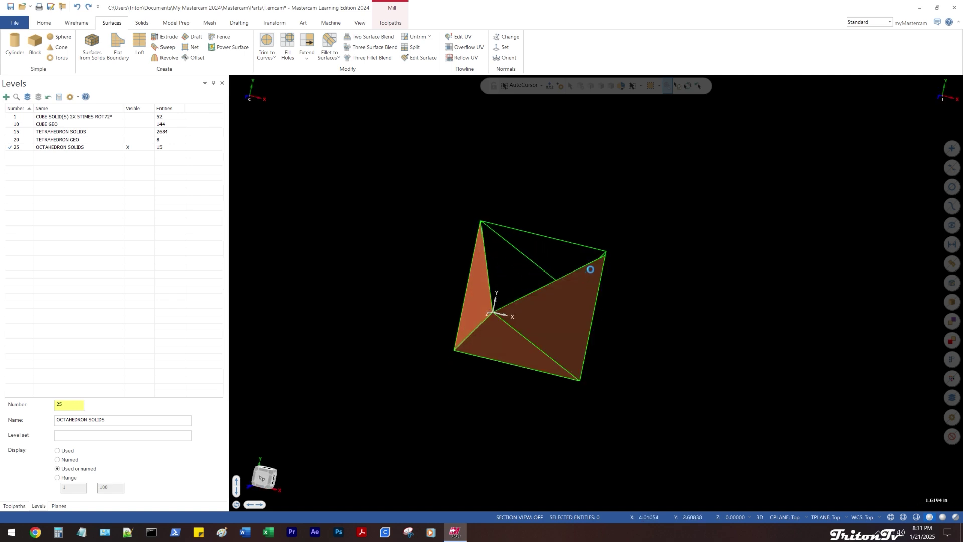
middle_drag(647, 283, 633, 251)
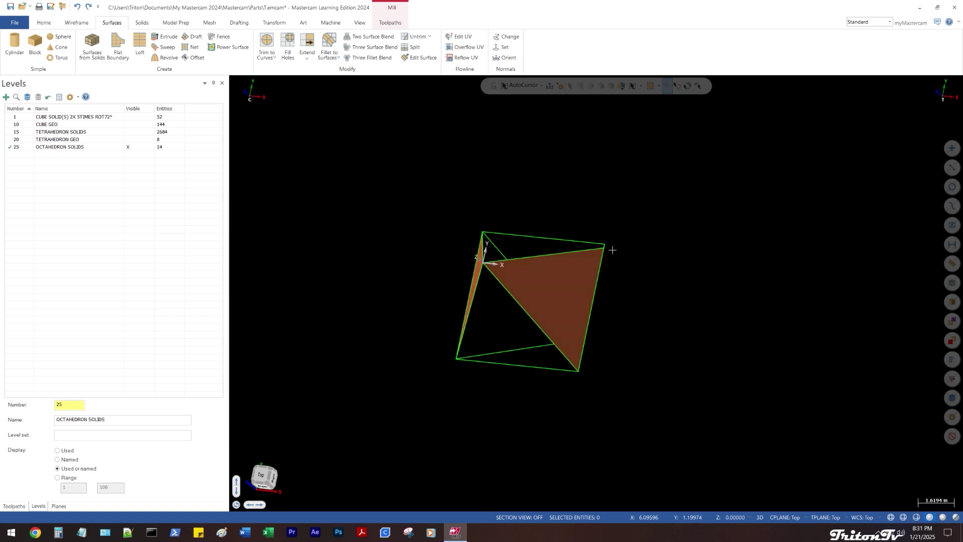
scroll(613, 249, up, 2)
middle_drag(560, 268, 549, 242)
scroll(549, 241, up, 4)
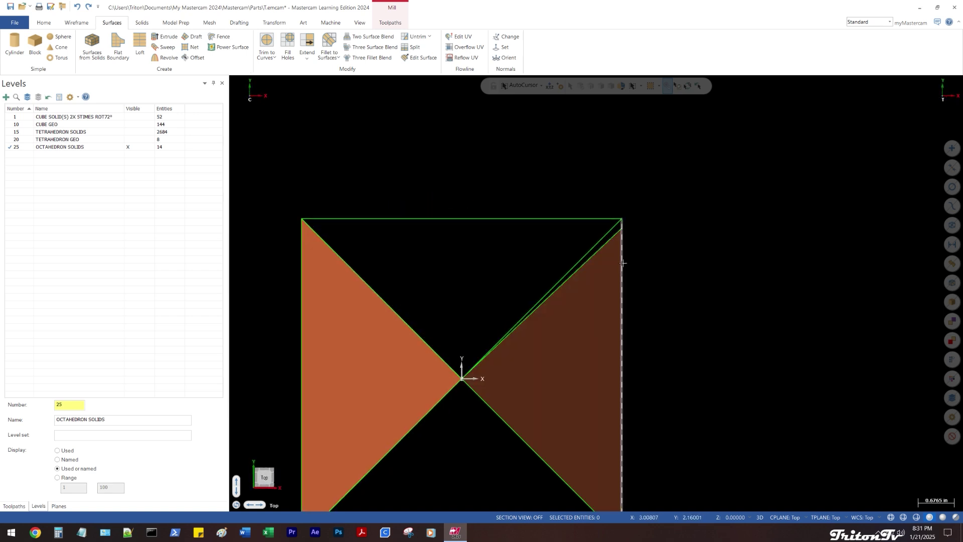
middle_drag(621, 262, 563, 271)
Measure the distance between the two back corners of the octahedron's rectangle with Analyze Distance
right_click(394, 146)
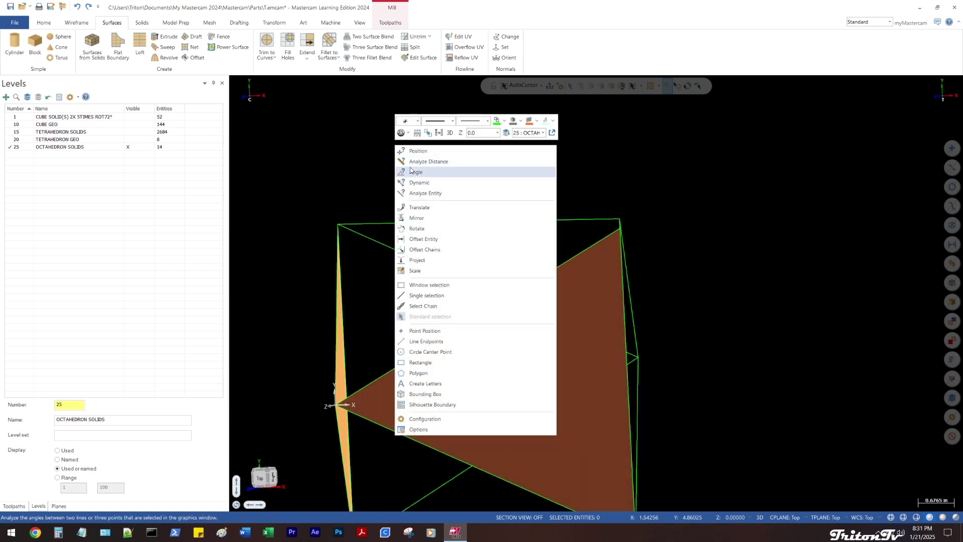
click(402, 171)
right_click(408, 161)
click(414, 176)
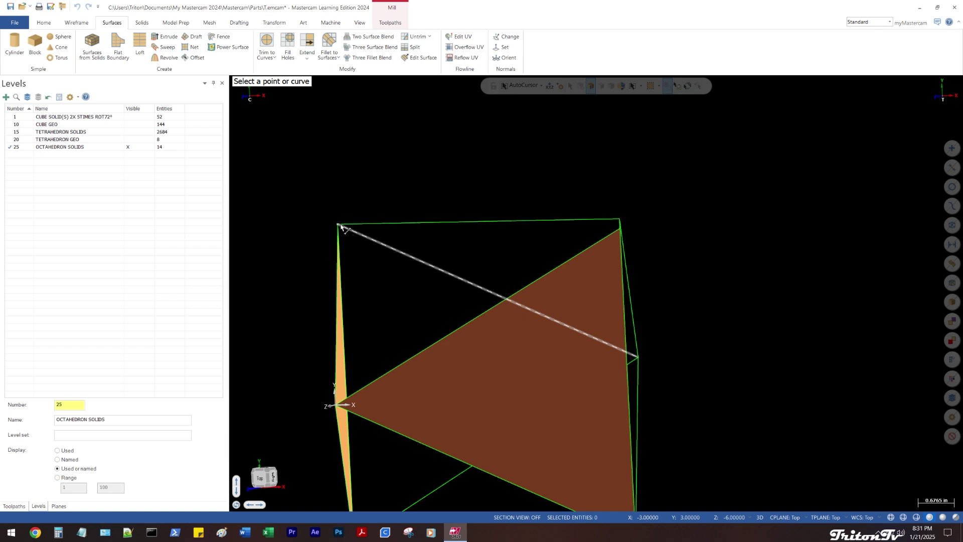
click(337, 224)
click(621, 220)
scroll(632, 281, down, 3)
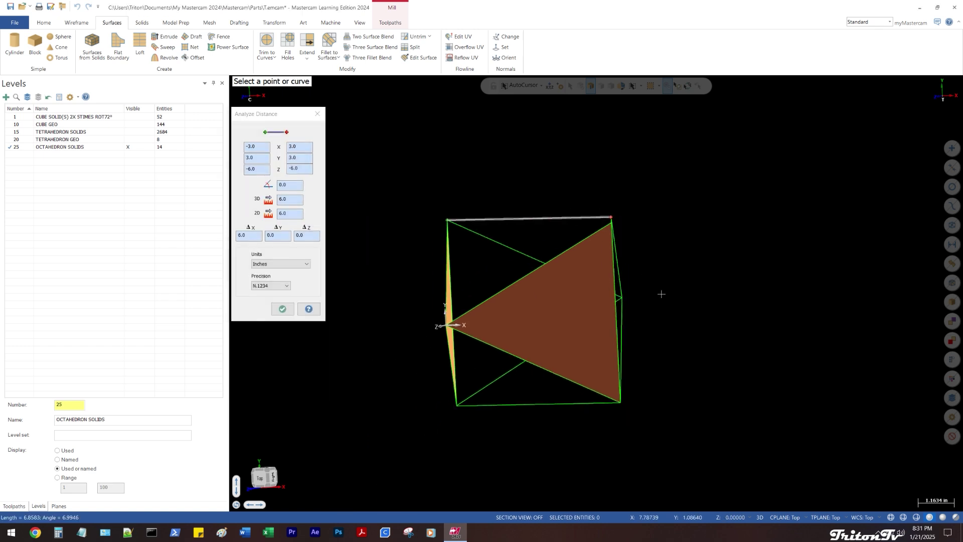
Measure the lower edge of the positive X side net surface between its two corners
middle_drag(660, 291, 652, 264)
middle_drag(654, 310, 602, 205)
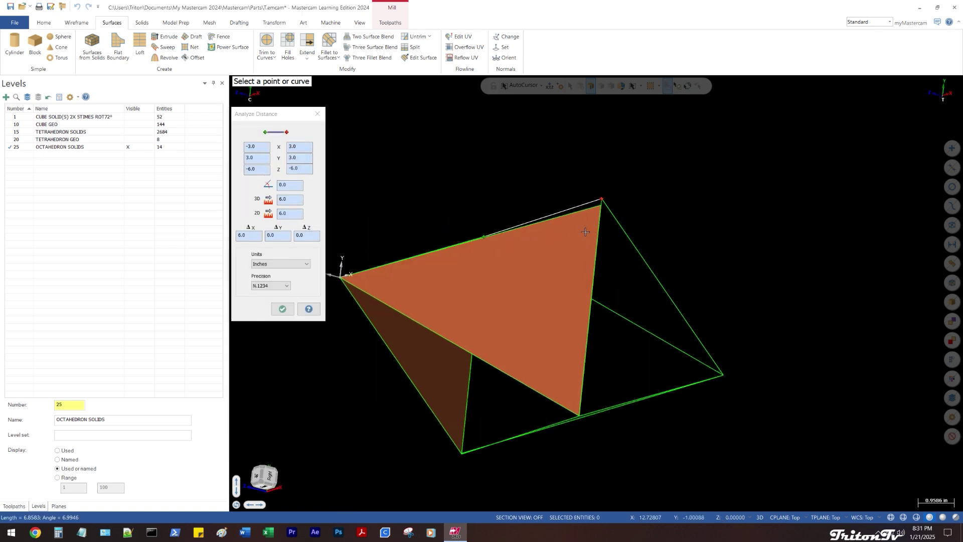
scroll(601, 205, up, 2)
click(605, 204)
click(574, 474)
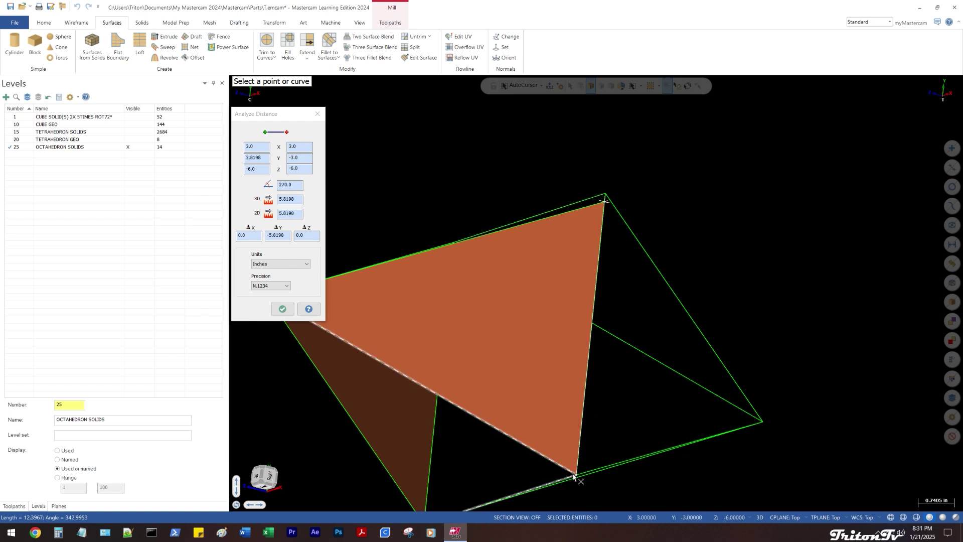
Close the distance analysis, then delete the misplaced apex line and the positive X side net surface that follows it
middle_drag(574, 473, 670, 250)
scroll(477, 337, down, 2)
middle_drag(477, 338, 535, 351)
key(Escape)
click(571, 243)
key(Delete)
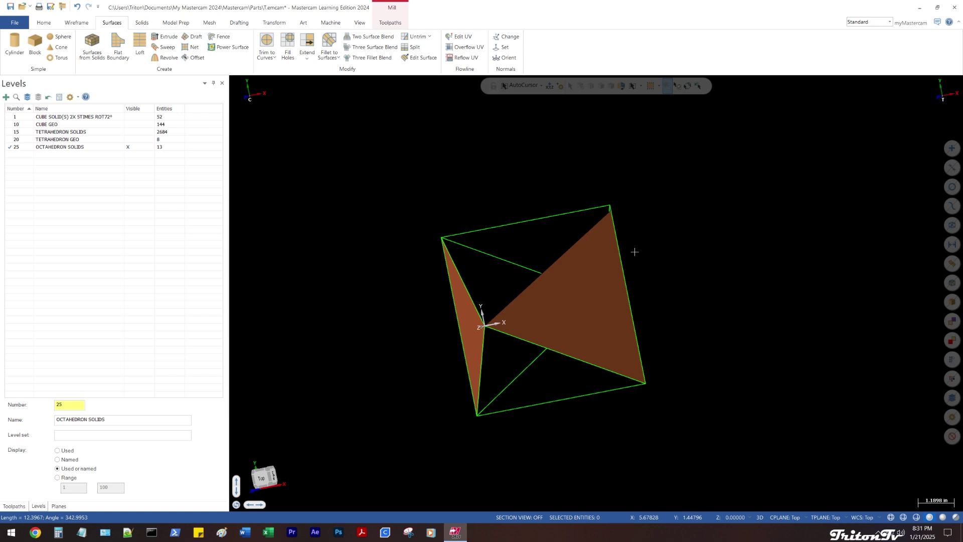
click(594, 231)
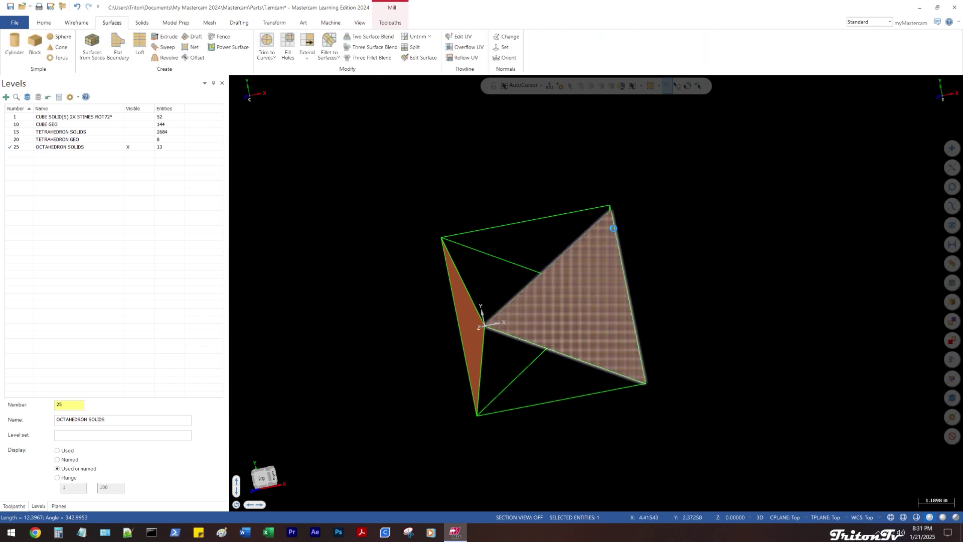
key(Delete)
Draw a two-endpoint line from the rectangle's back corner on the positive X side to the octahedron's apex at the origin
middle_drag(627, 226, 640, 198)
right_click(622, 165)
click(652, 357)
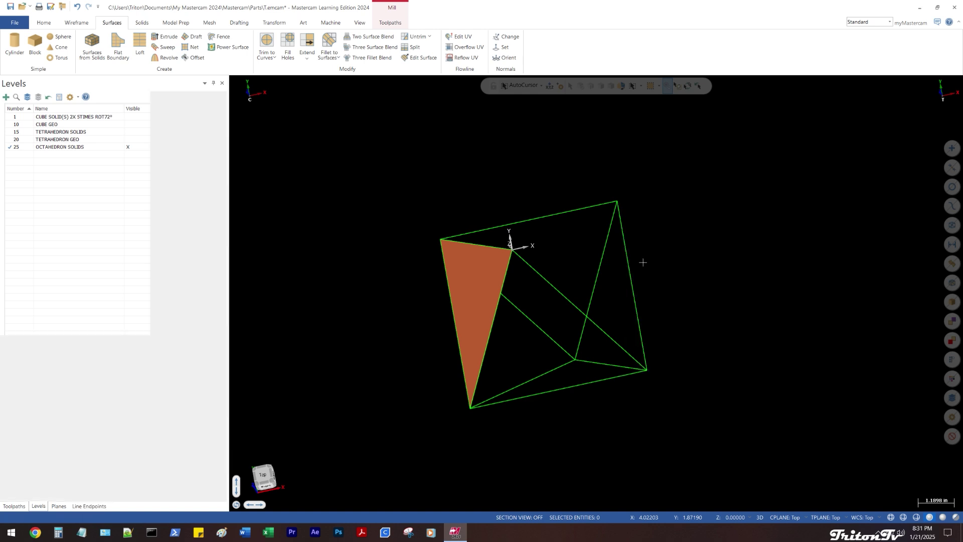
click(618, 203)
middle_drag(619, 201, 453, 337)
click(453, 330)
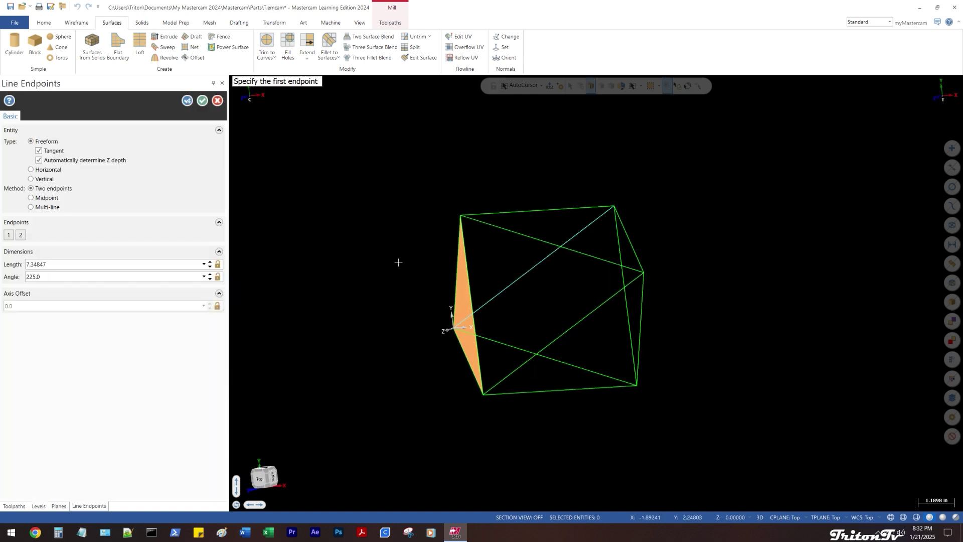
click(202, 101)
right_click(369, 125)
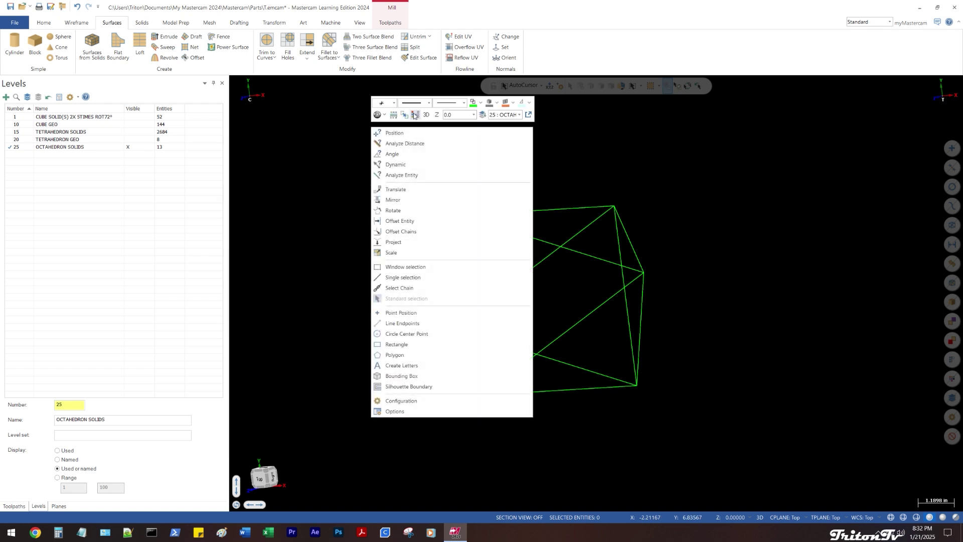
click(415, 116)
middle_drag(623, 184, 528, 125)
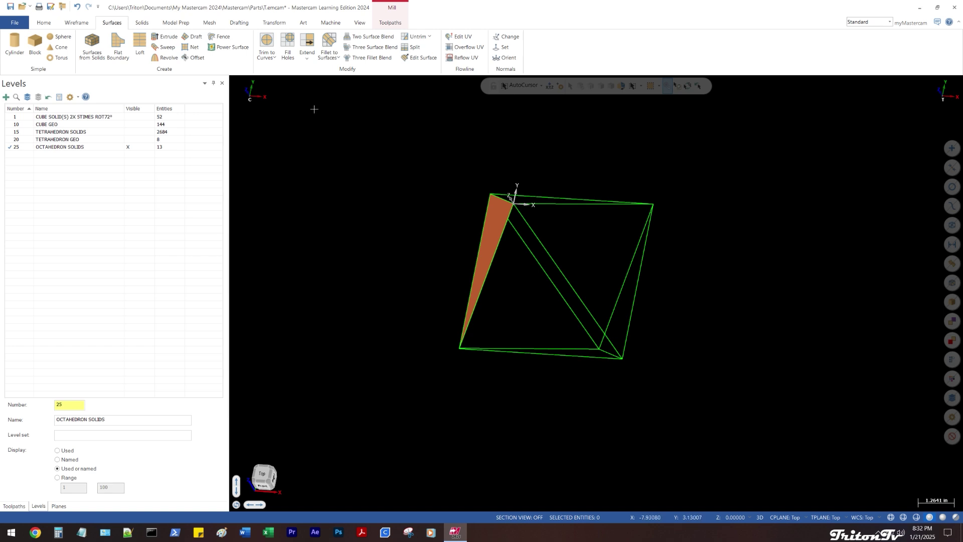
Create an Along-method net surface across the back upper triangular face from its rectangle edge and two apex lines
click(193, 47)
click(611, 202)
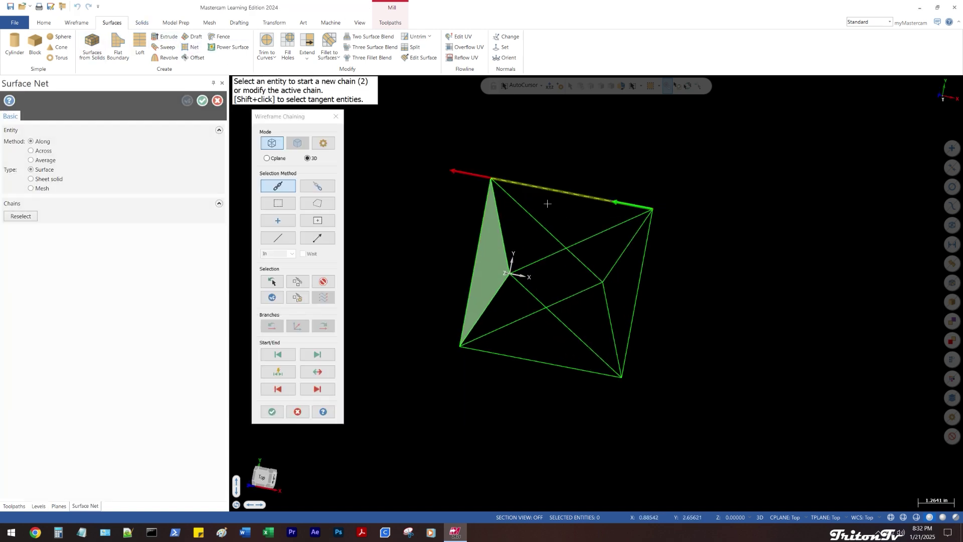
middle_drag(546, 200, 504, 190)
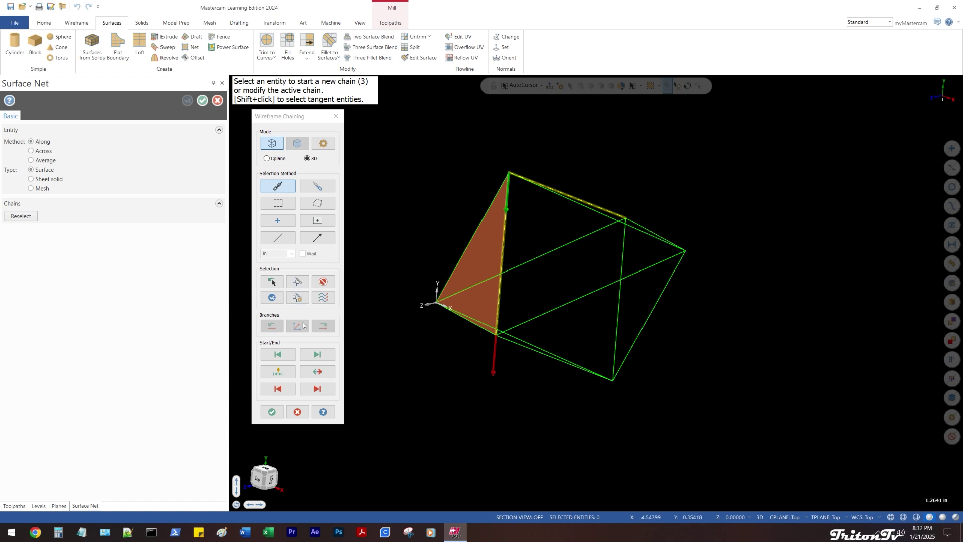
click(318, 285)
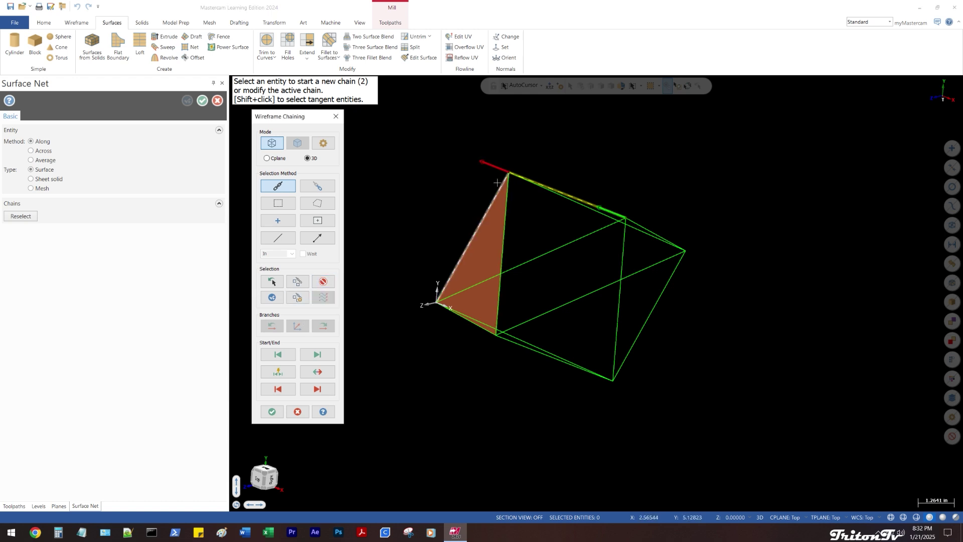
click(497, 183)
click(471, 281)
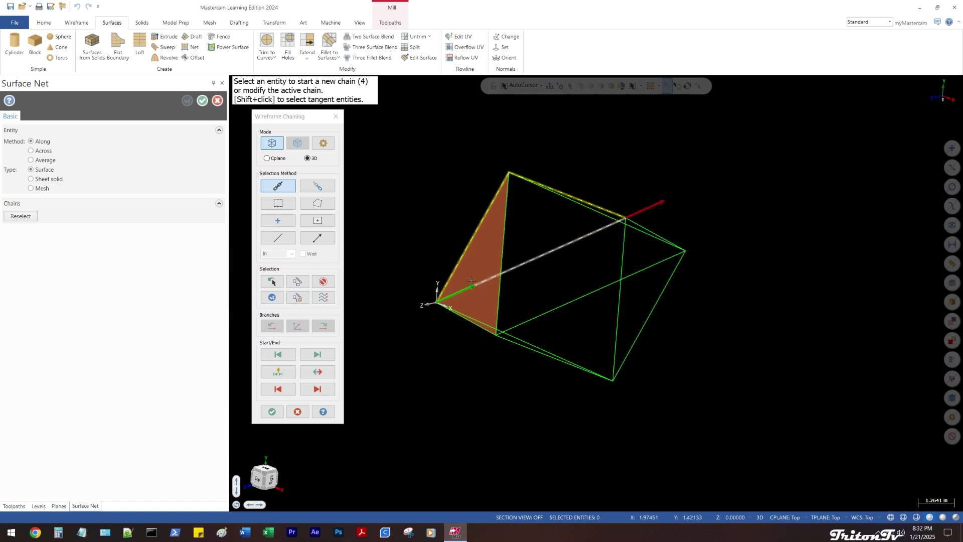
click(272, 410)
click(186, 102)
Chain the positive X side upper triangle to create a net surface across that face with the Along method
middle_drag(601, 221, 608, 187)
click(618, 298)
click(596, 376)
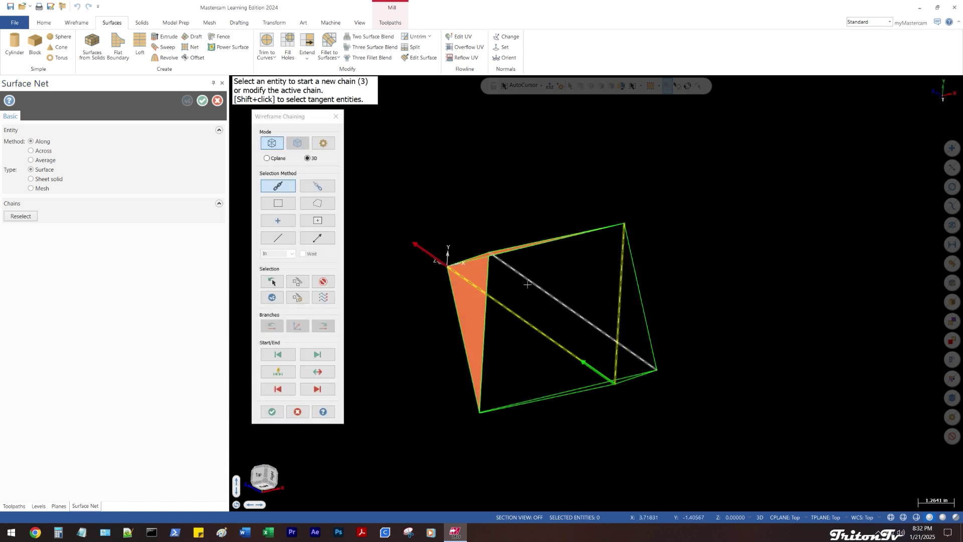
click(271, 411)
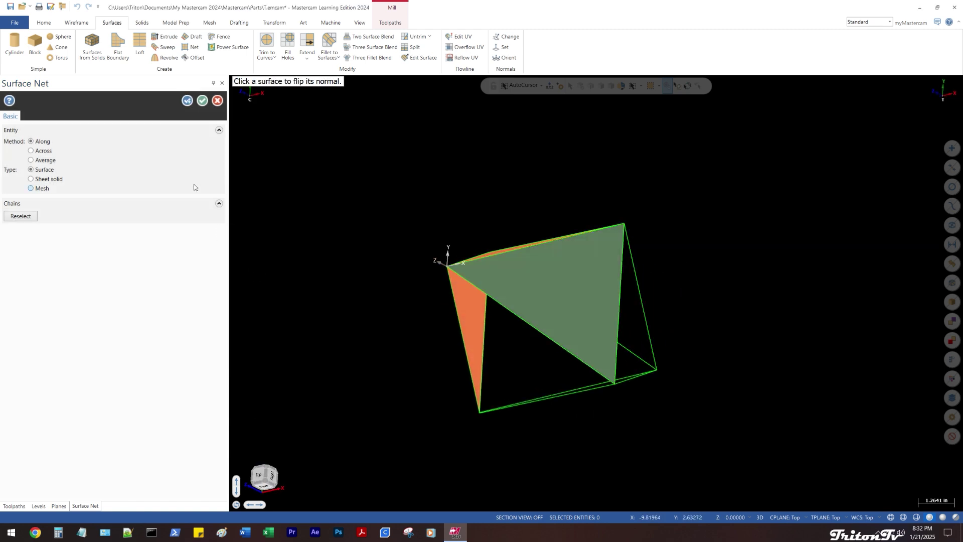
Create an Along-method net surface across the front upper triangular face from its rectangle edge and two lines to the origin apex
click(187, 101)
middle_drag(424, 172, 611, 141)
click(578, 369)
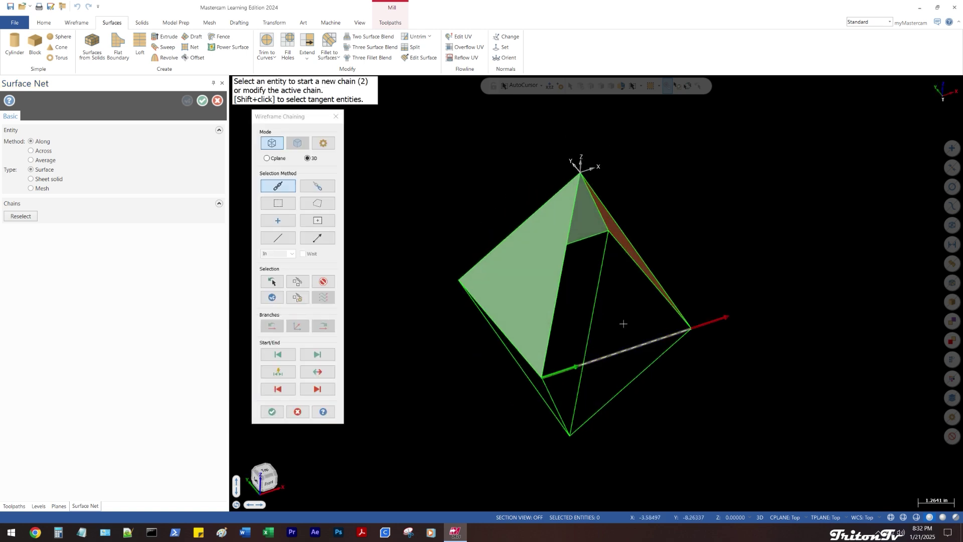
click(667, 307)
middle_drag(667, 307, 623, 305)
click(323, 281)
click(625, 322)
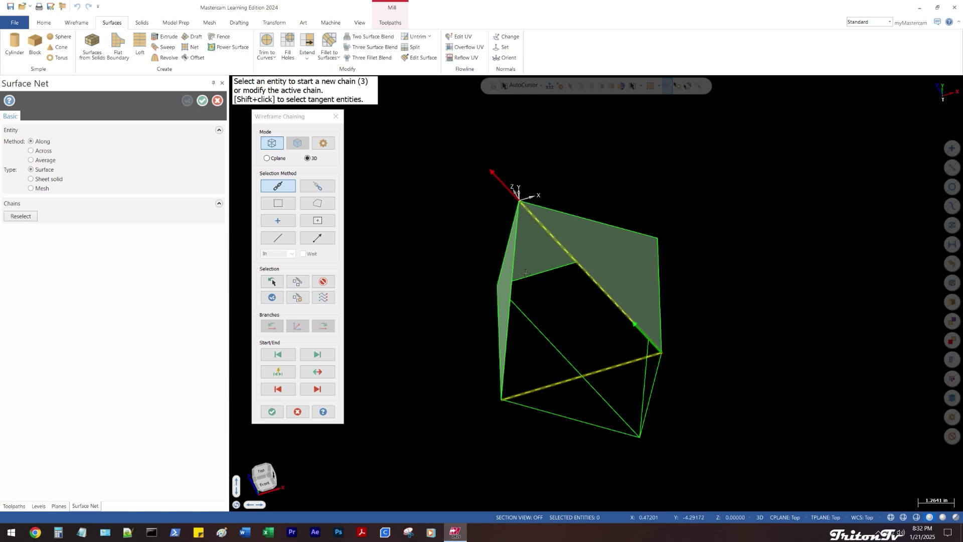
click(524, 231)
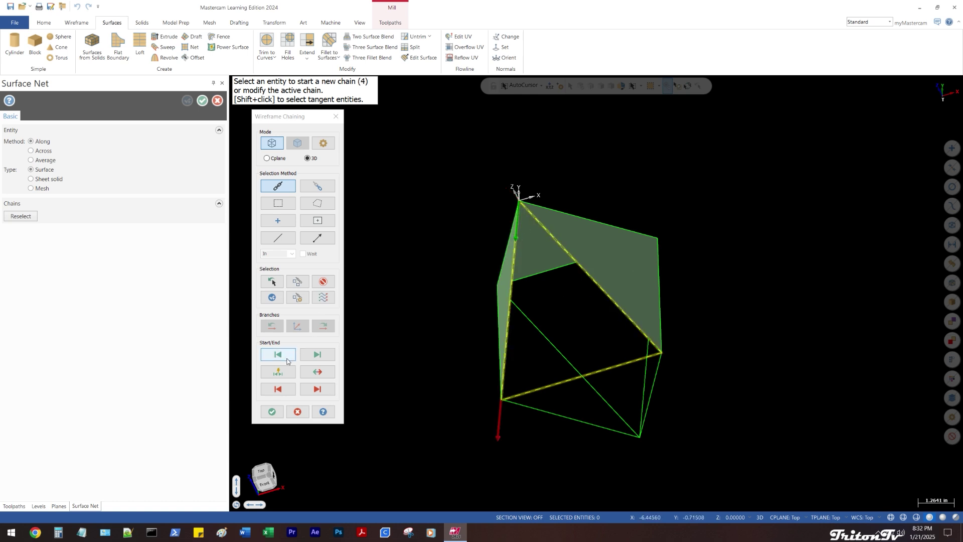
click(271, 411)
Create a net surface across the back lower triangular face from its rectangle edge and the two lines to the lower apex
middle_drag(478, 359, 414, 168)
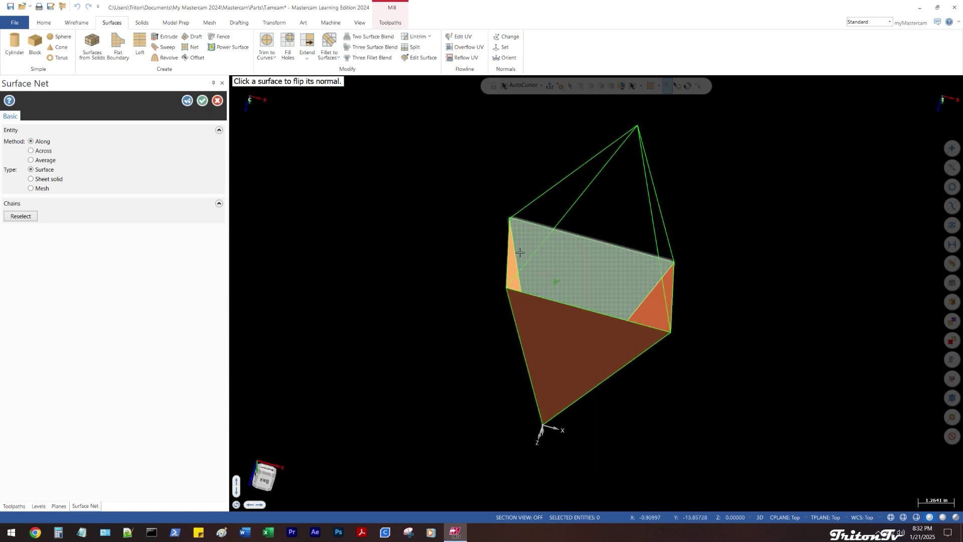
click(187, 100)
click(534, 292)
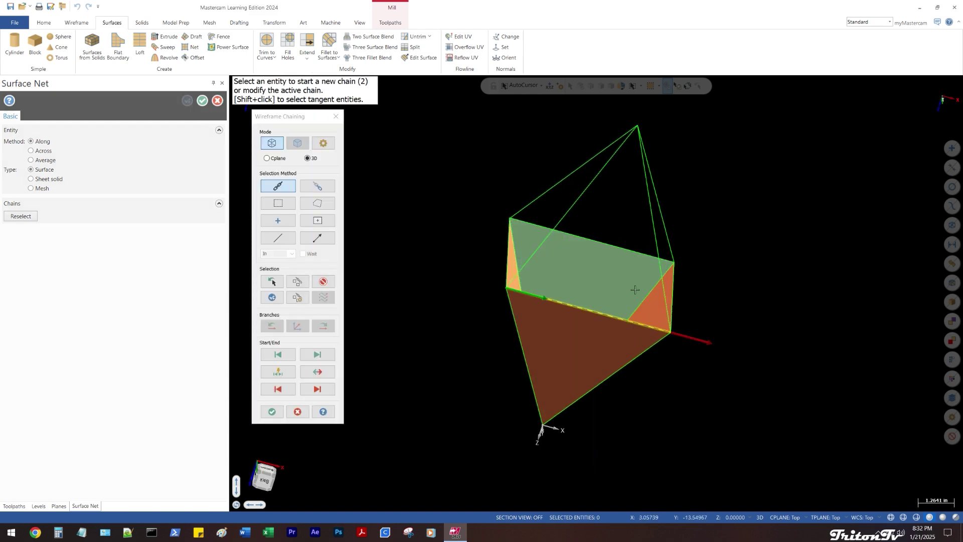
click(653, 226)
click(601, 170)
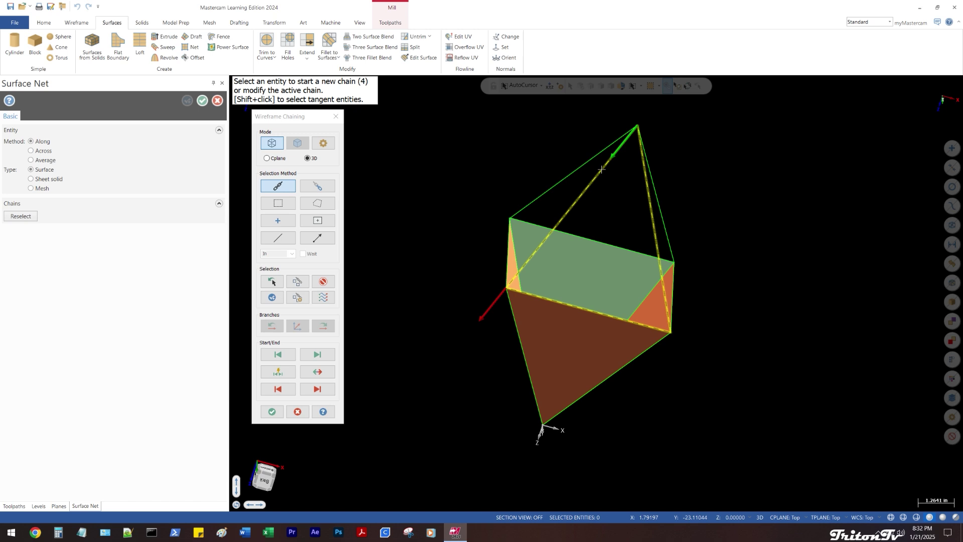
click(272, 412)
Chain the rectangle edge and two lower apex lines on the positive X side to cover that lower face with a net surface
click(187, 100)
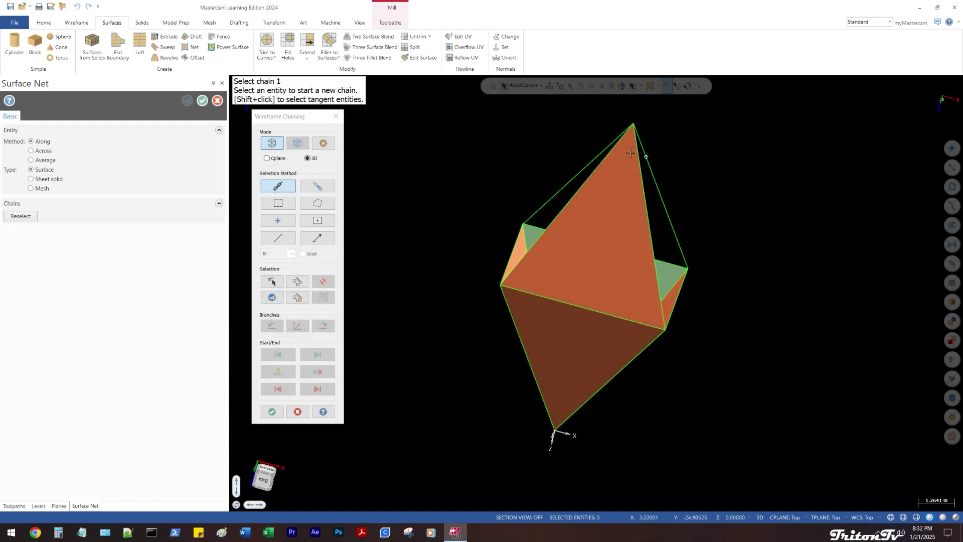
middle_drag(622, 211, 666, 216)
click(667, 310)
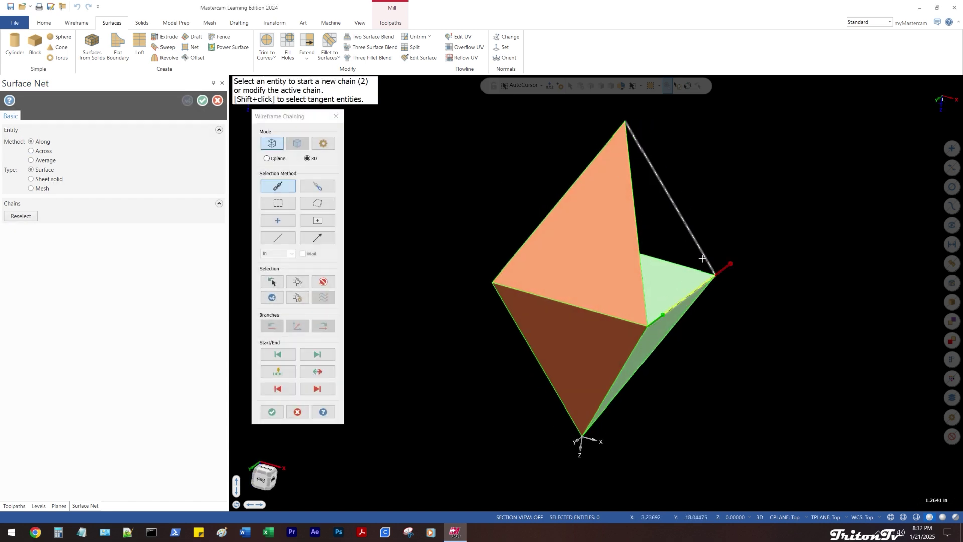
click(686, 226)
click(633, 164)
key(Return)
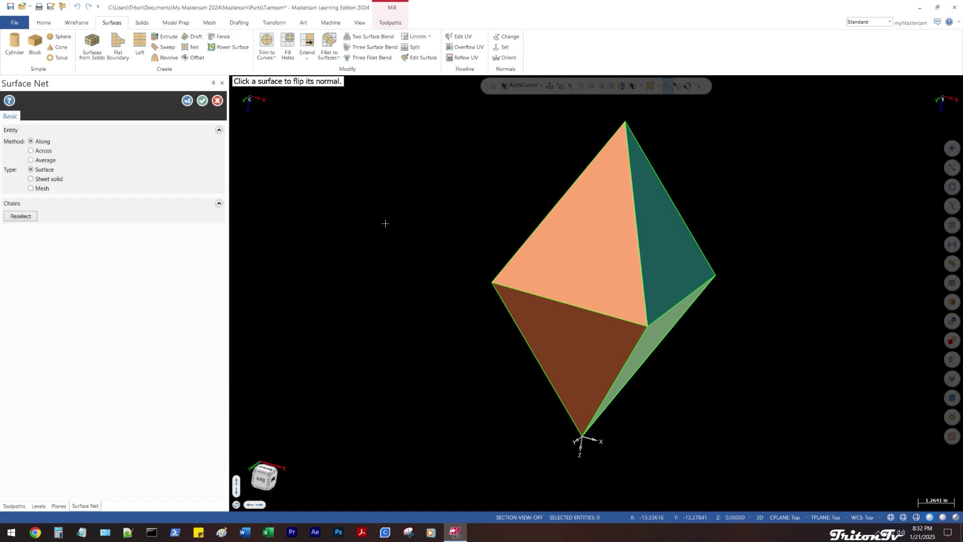
Cover the front lower triangular face with an Along-method net surface from its rectangle edge and two lower apex lines
middle_drag(647, 228, 432, 211)
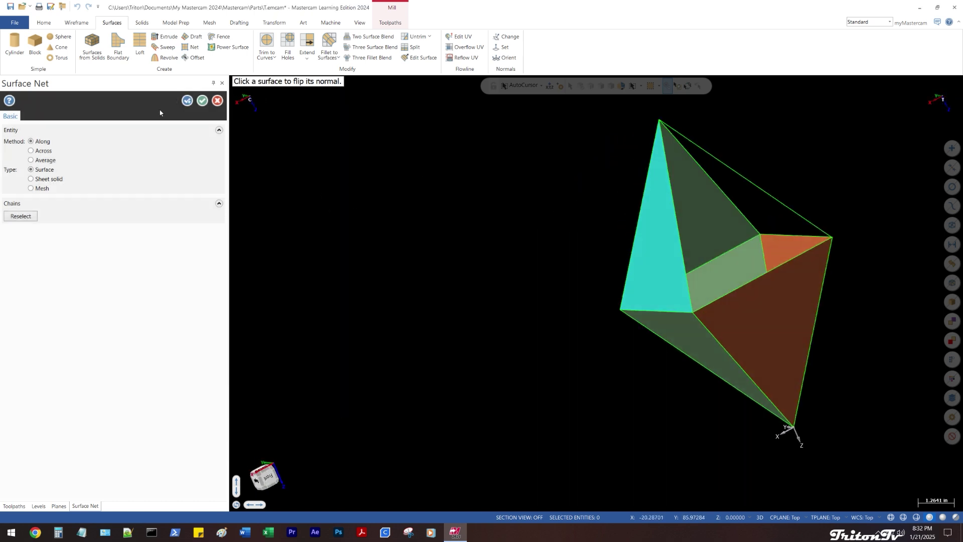
click(187, 101)
middle_drag(576, 212, 649, 236)
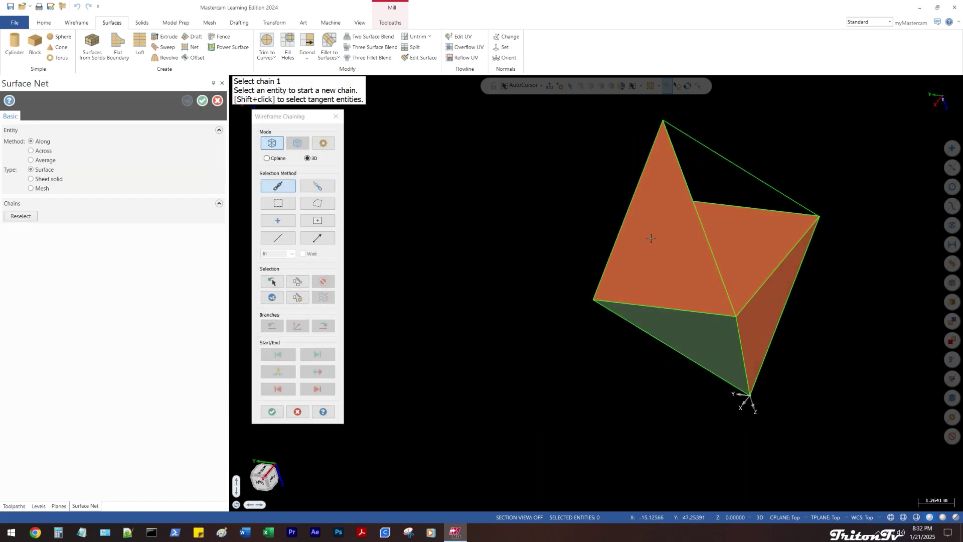
click(742, 306)
click(703, 145)
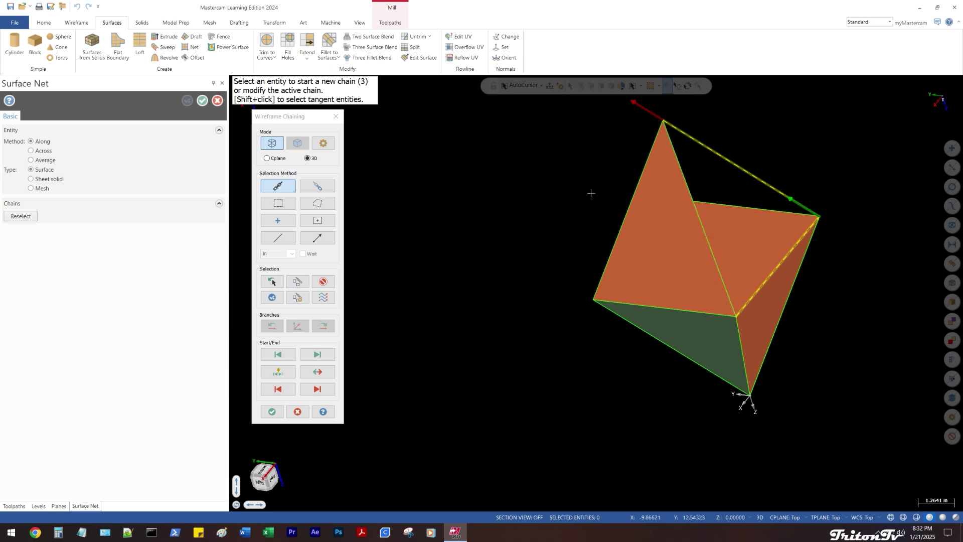
click(698, 217)
click(272, 411)
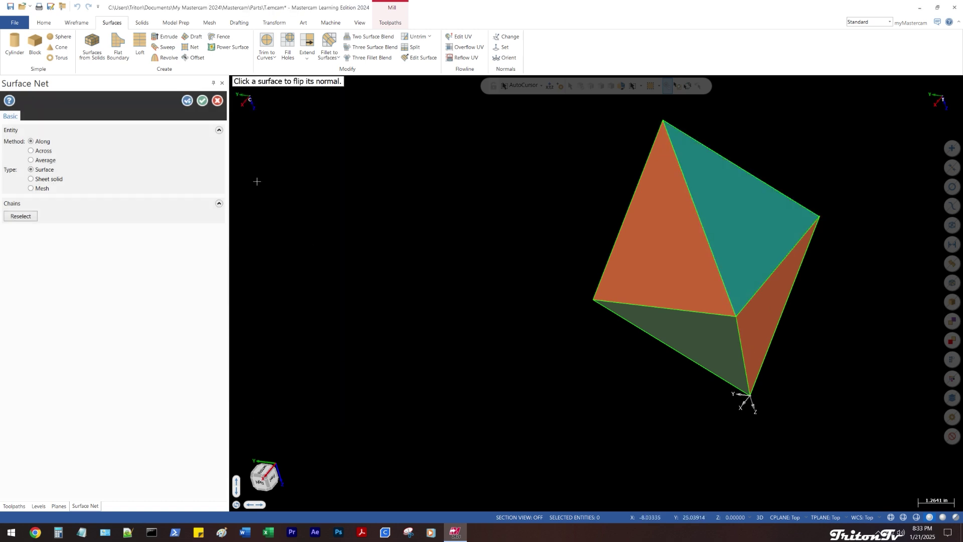
Create the last net surface across the lower triangular face on the negative X side and finish the net surface command
click(187, 101)
middle_drag(652, 226, 799, 220)
click(788, 222)
click(798, 114)
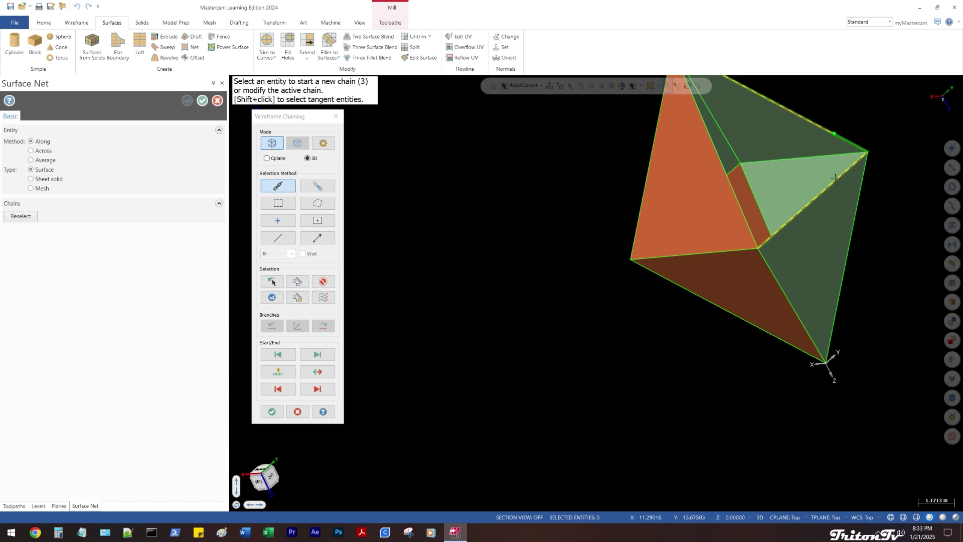
scroll(752, 211, down, 2)
scroll(728, 151, up, 1)
click(728, 151)
click(272, 411)
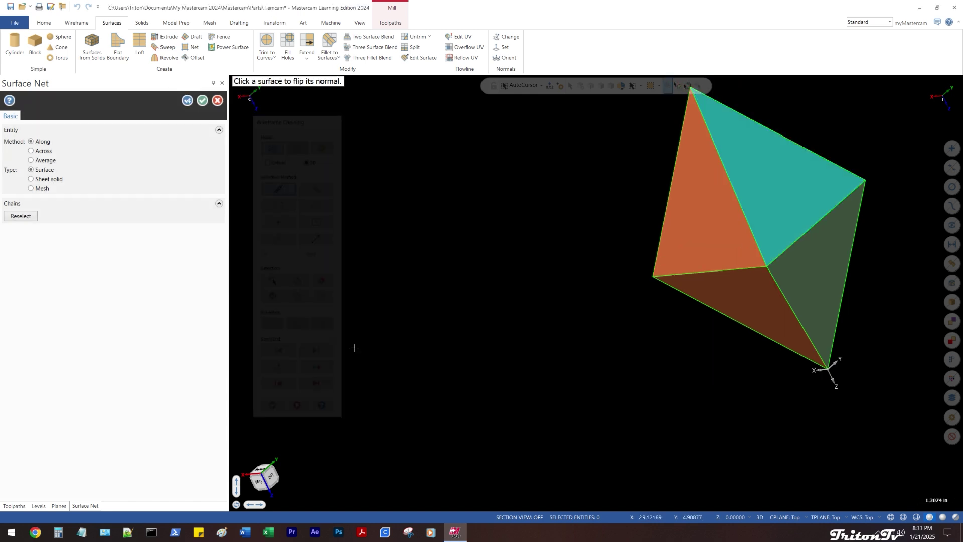
click(202, 101)
key(alt+1)
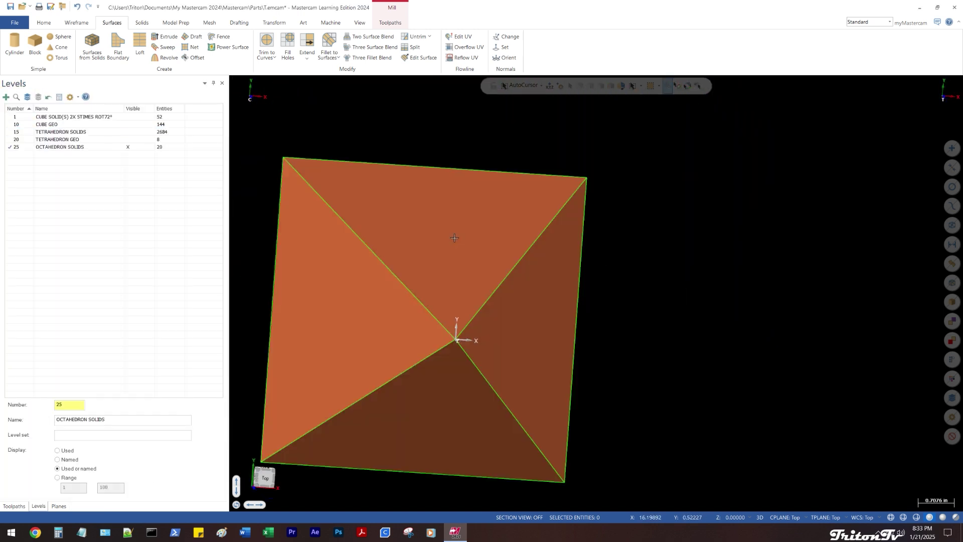
middle_drag(443, 286, 398, 241)
right_click(398, 241)
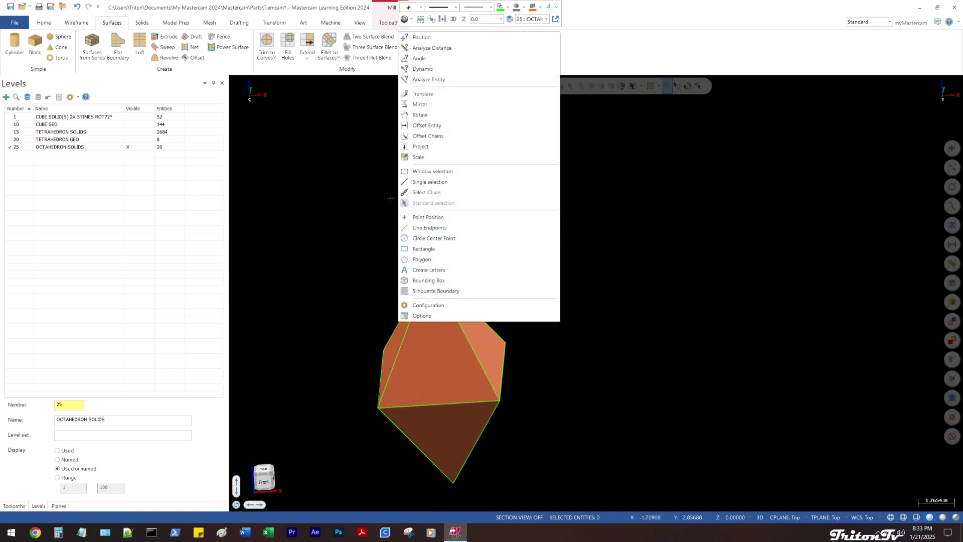
click(337, 226)
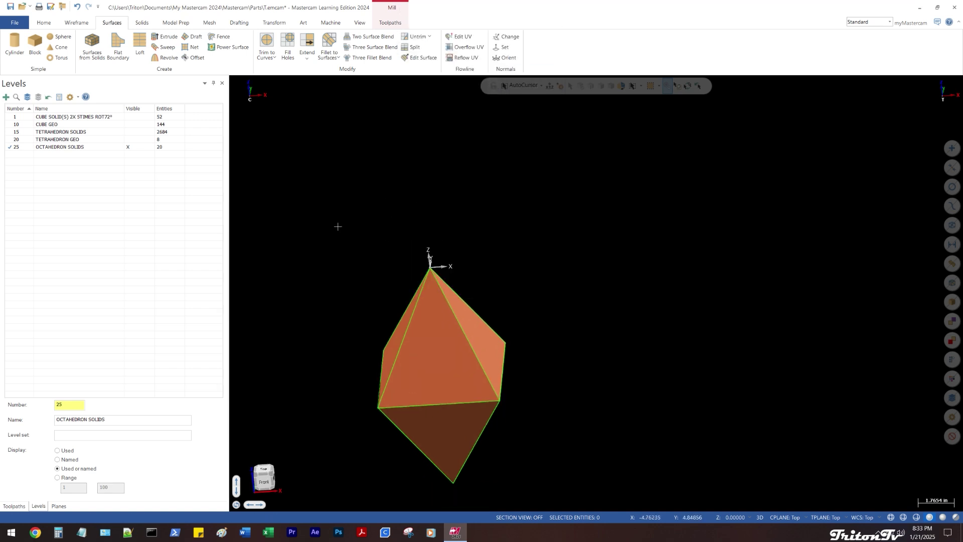
middle_drag(338, 227, 414, 241)
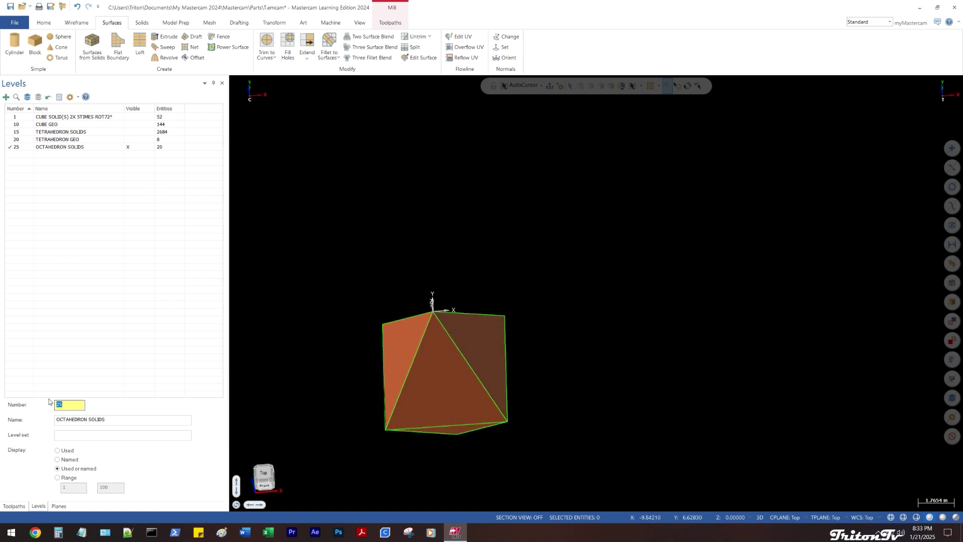
Create level 30 named OCTA GEO and make it the active level
text(30)
key(Tab)
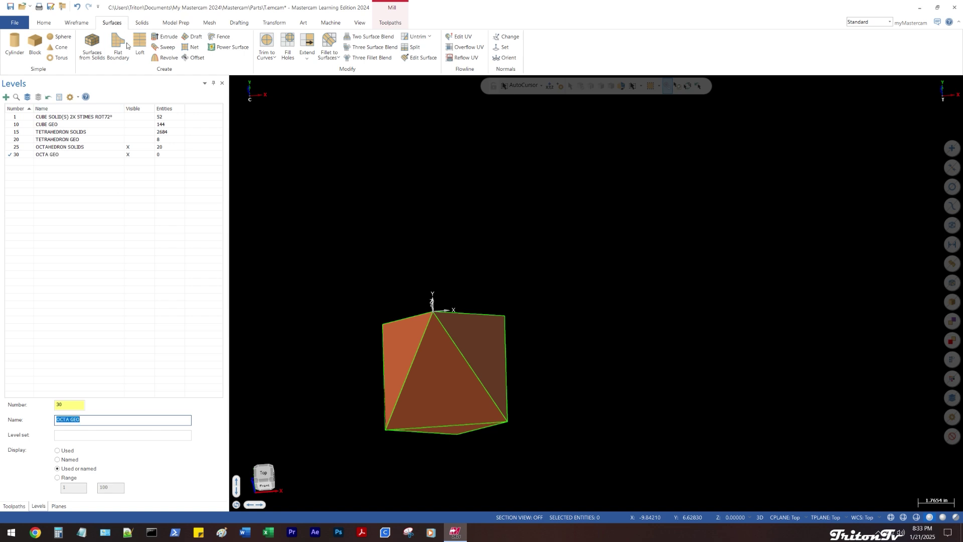
click(27, 149)
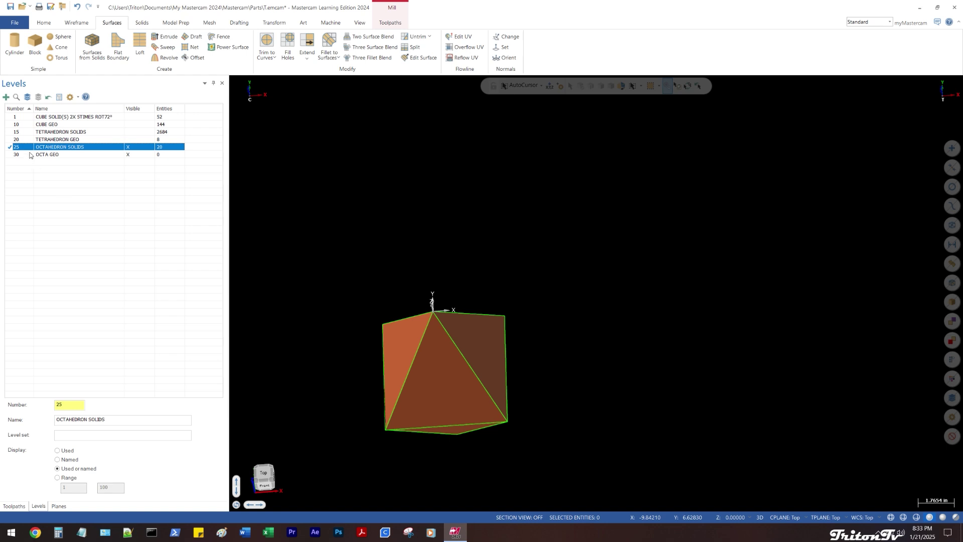
click(27, 154)
Select the octahedron's wireframe lines by color, move them to the active level 30 OCTA GEO, and hide that level
middle_drag(430, 186, 428, 165)
scroll(427, 167, down, 2)
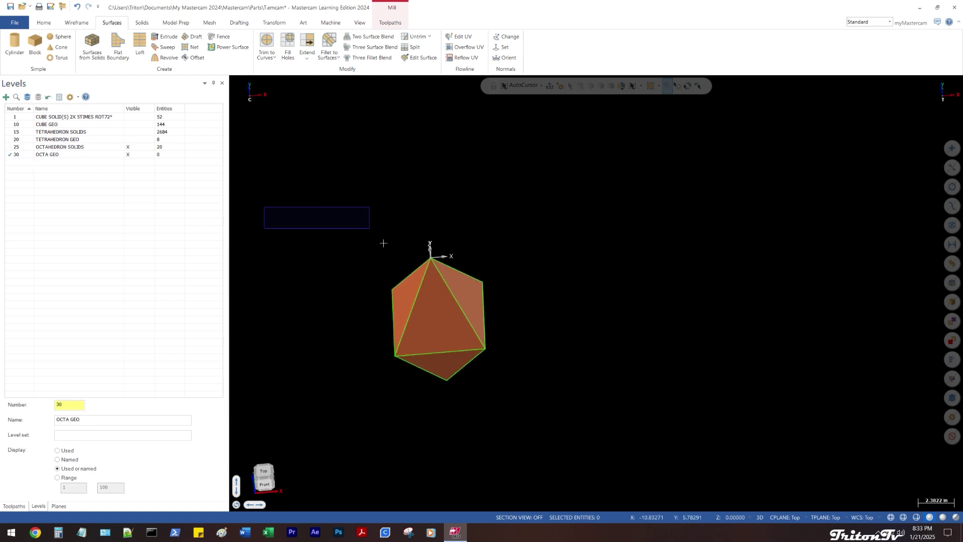
drag(383, 243, 782, 346)
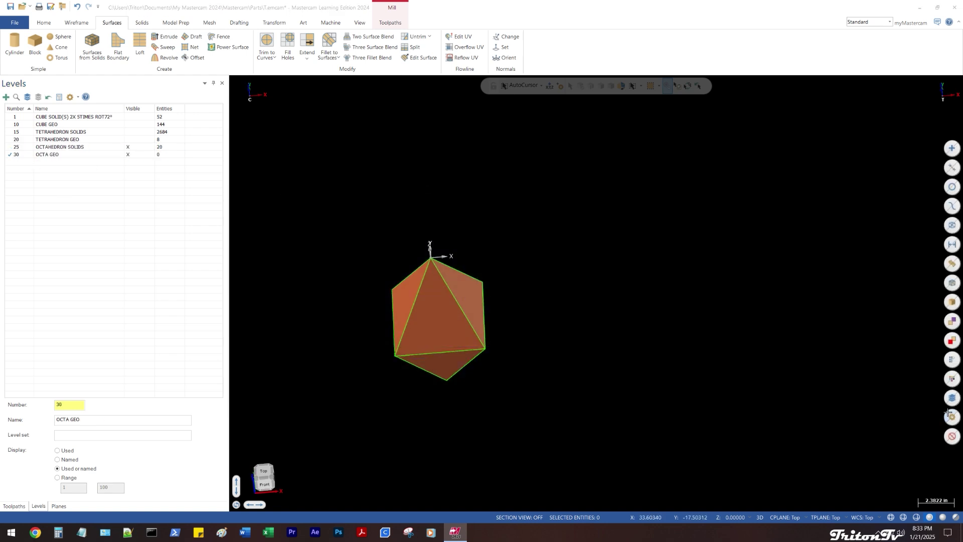
click(951, 415)
click(292, 164)
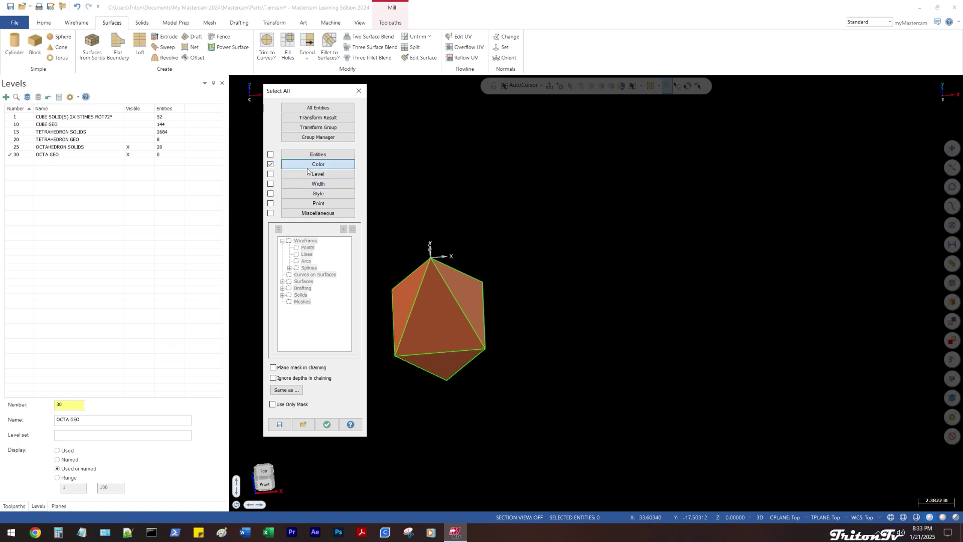
click(327, 424)
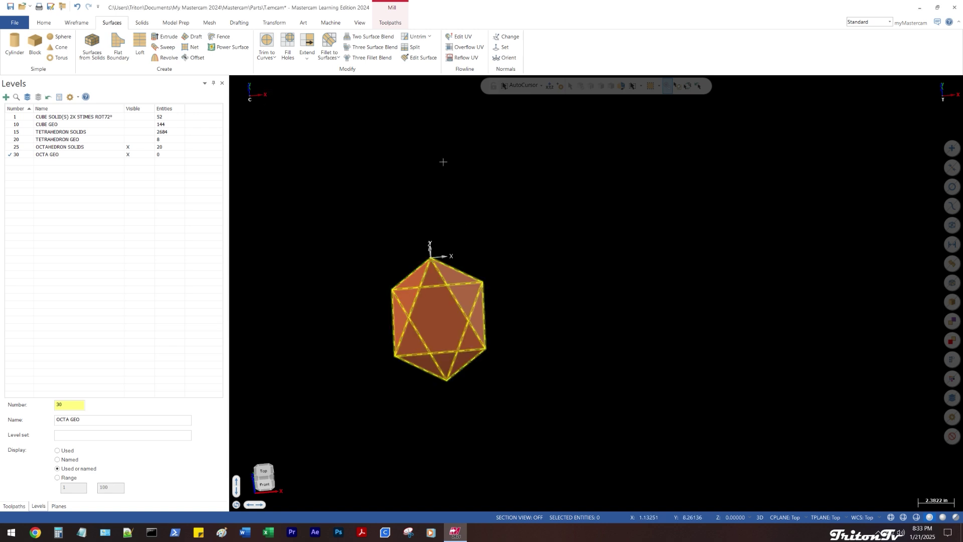
right_click(443, 161)
click(555, 146)
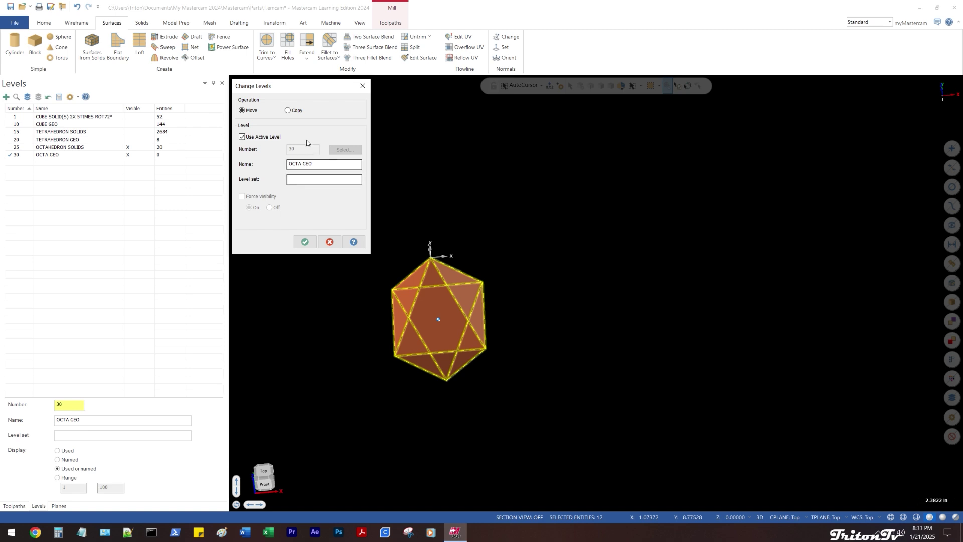
click(305, 243)
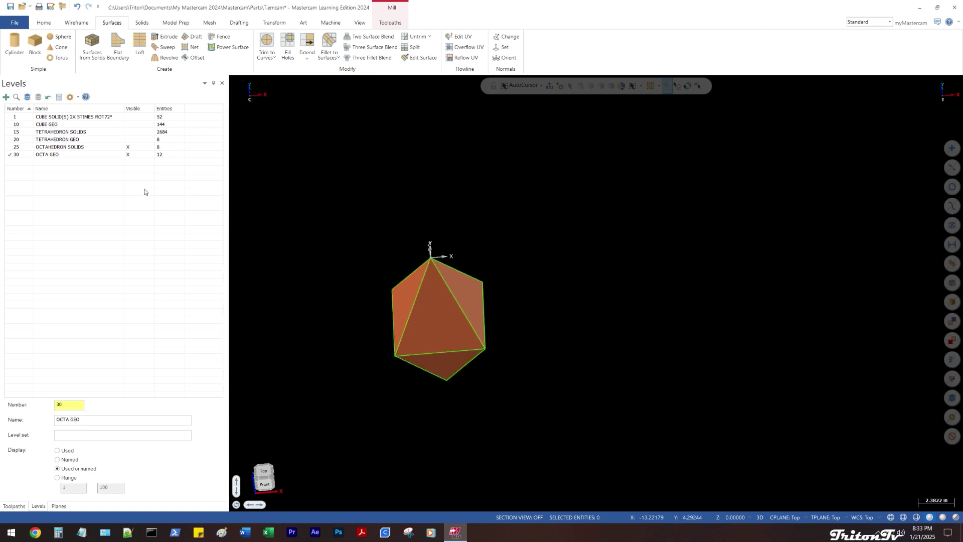
click(97, 149)
click(129, 155)
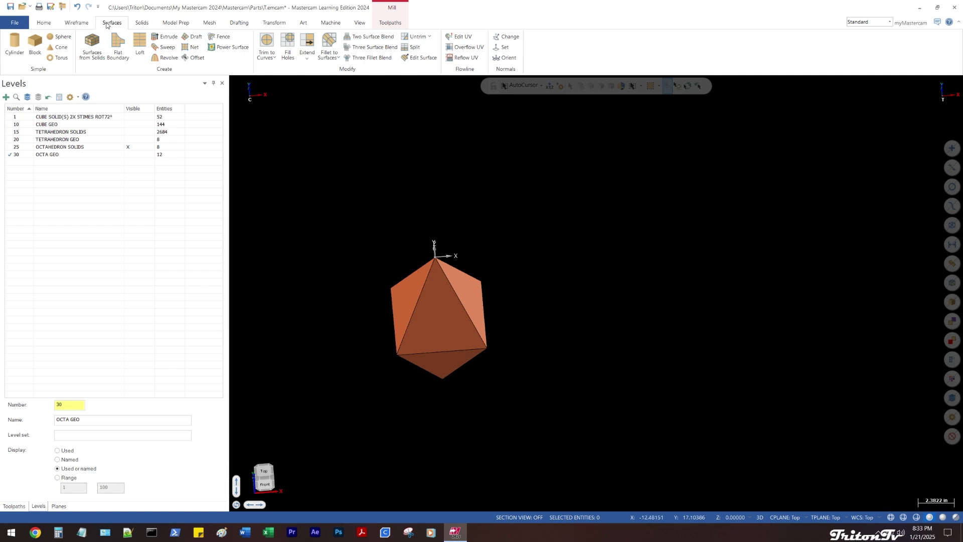
Try to stitch the octahedron's eight net surfaces into a solid, deleting the original surfaces
click(142, 22)
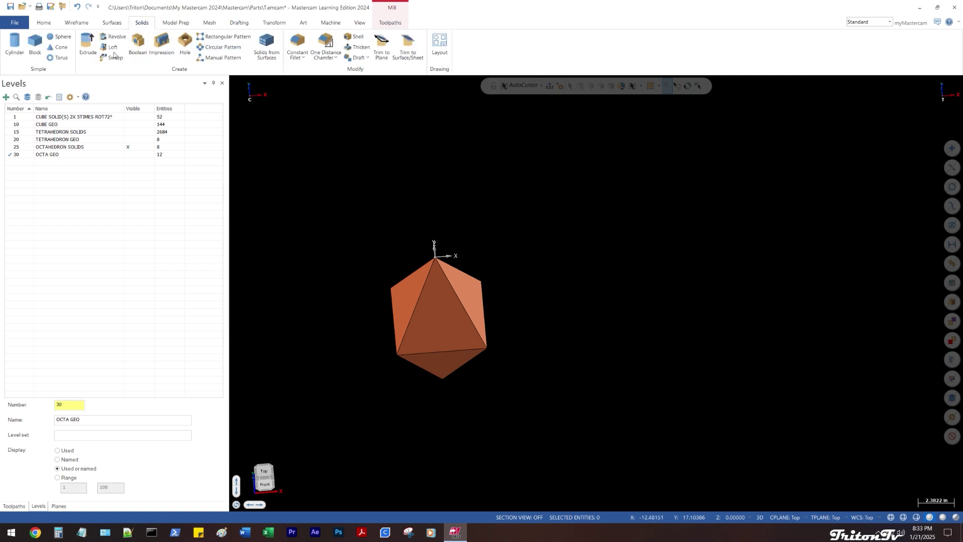
click(267, 45)
drag(330, 217, 582, 444)
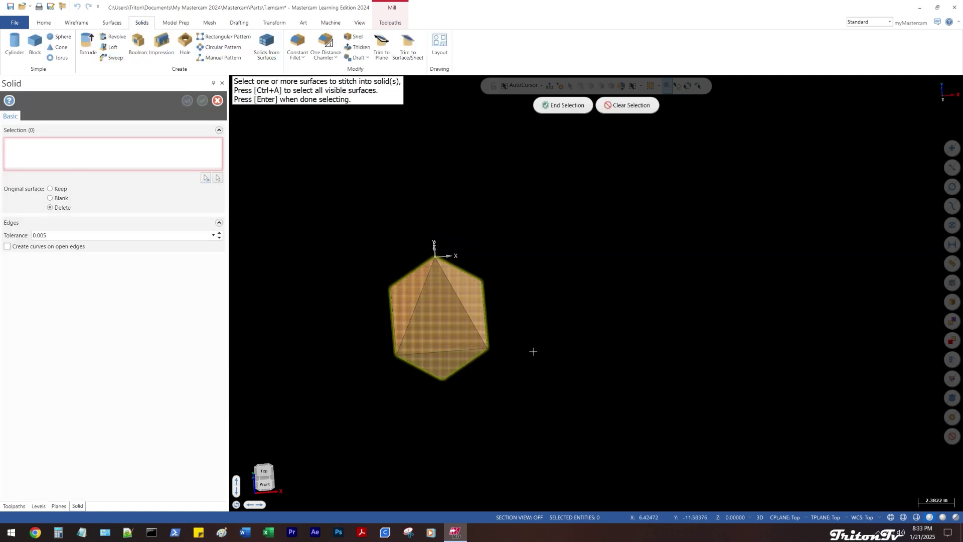
click(581, 104)
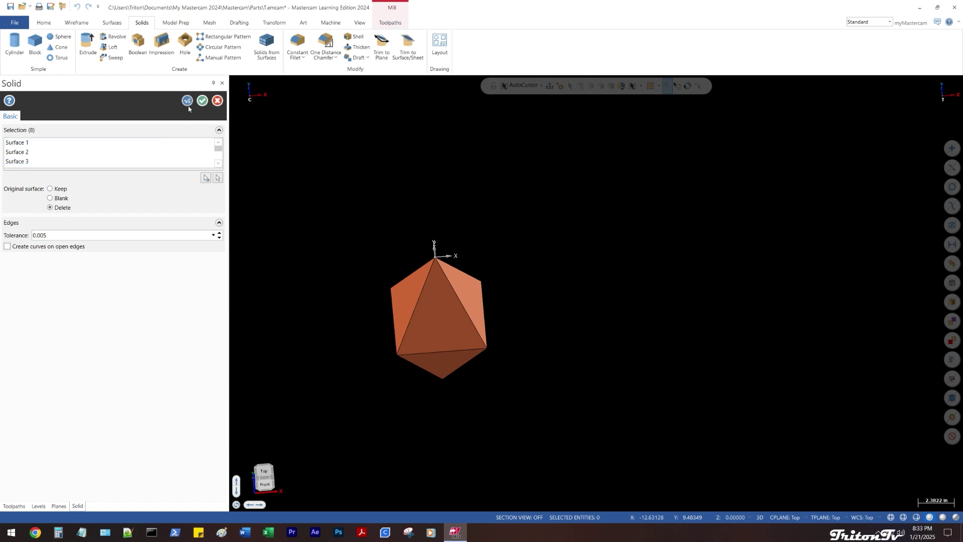
click(203, 102)
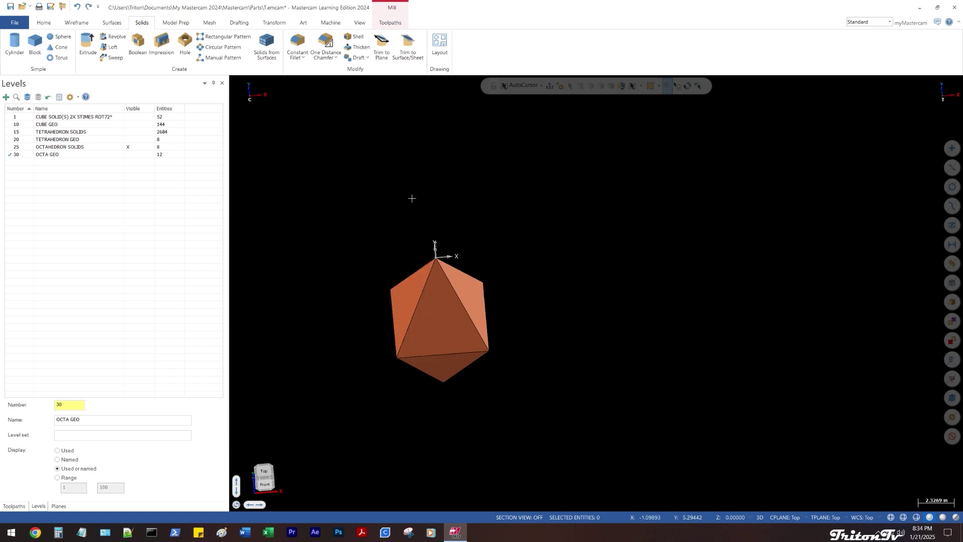
Try again to stitch all eight visible octahedron surfaces into a solid at 0.005 tolerance, deleting the originals
click(267, 48)
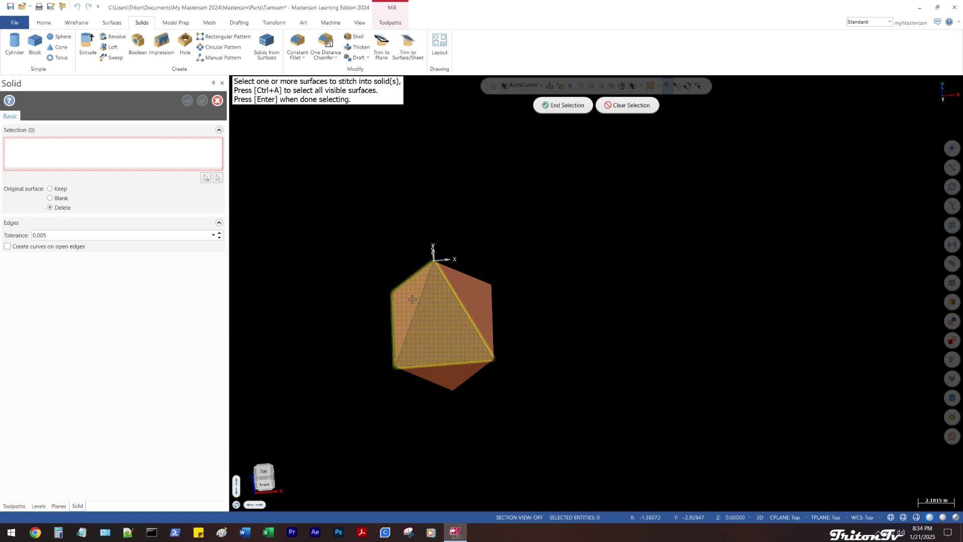
key(alt+1)
middle_drag(436, 281, 537, 347)
click(538, 366)
middle_drag(426, 284, 592, 251)
click(564, 105)
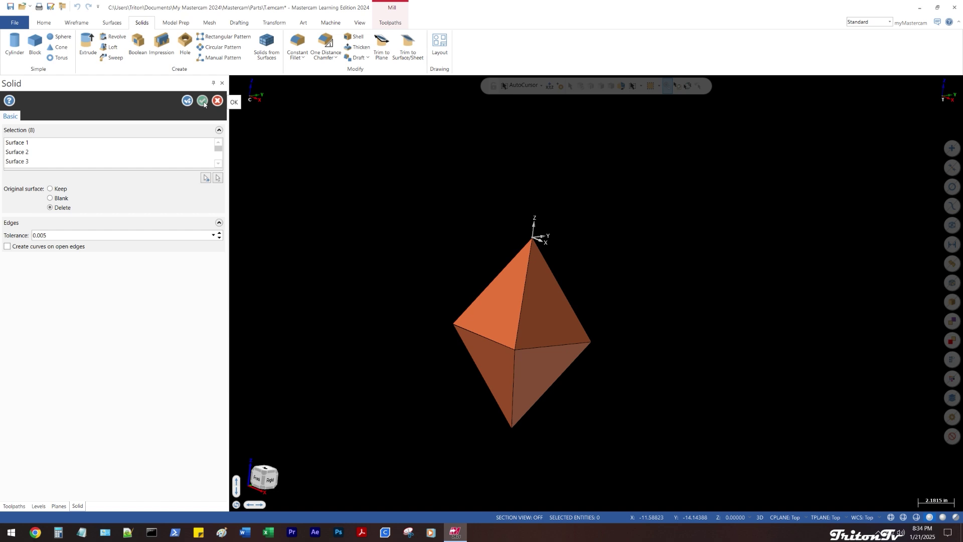
scroll(153, 146, down, 2)
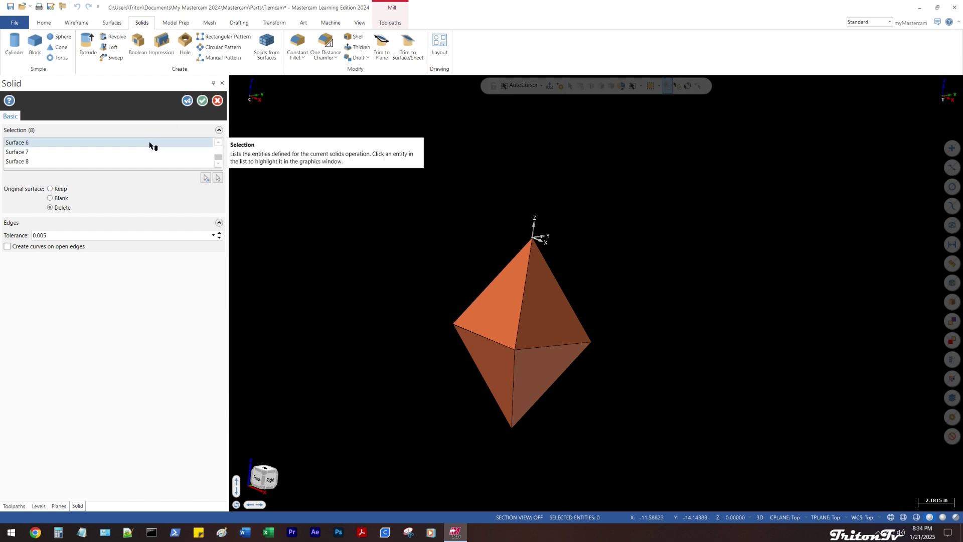
click(203, 100)
middle_drag(349, 206, 342, 260)
key(alt+1)
middle_drag(444, 293, 422, 243)
right_click(421, 243)
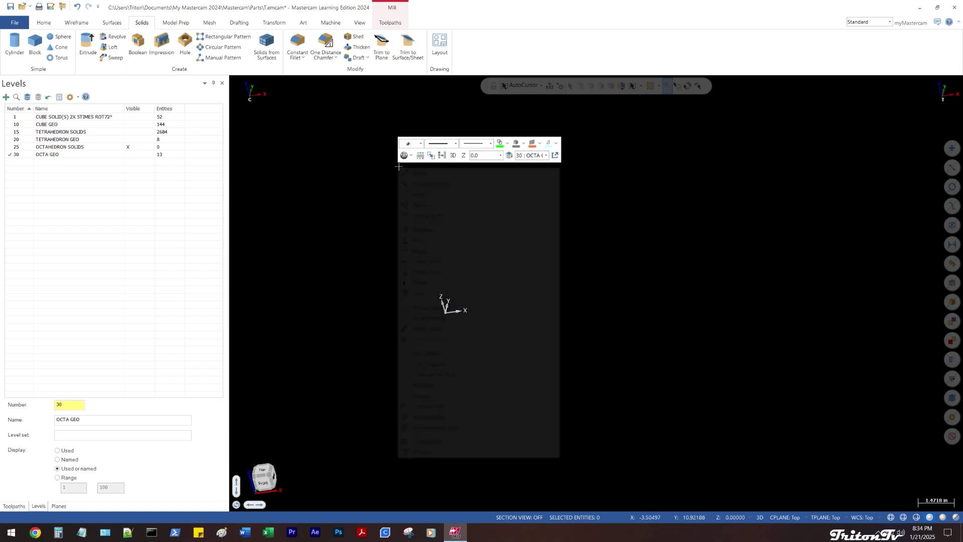
click(432, 204)
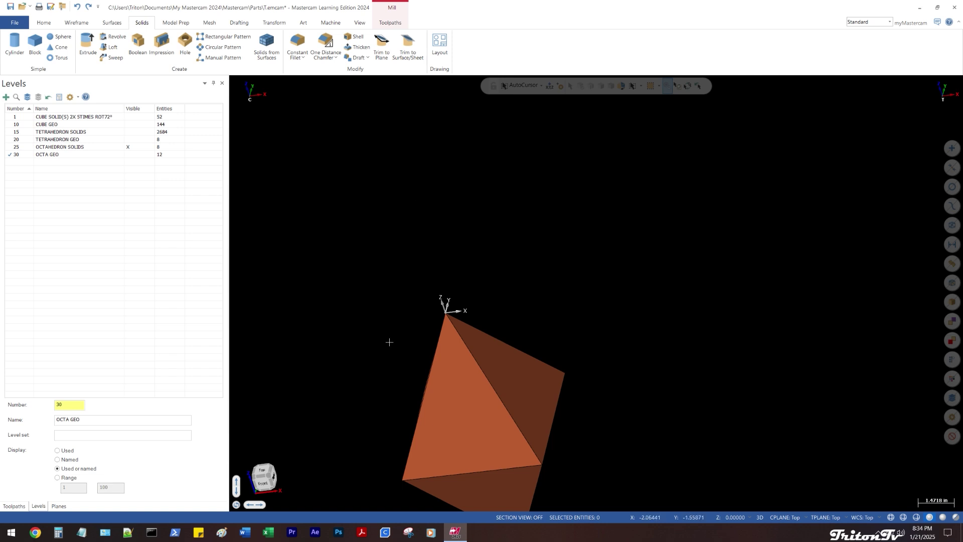
Examine the octahedron's side corners and shared edges up close for gaps between the surfaces
middle_drag(389, 342, 500, 416)
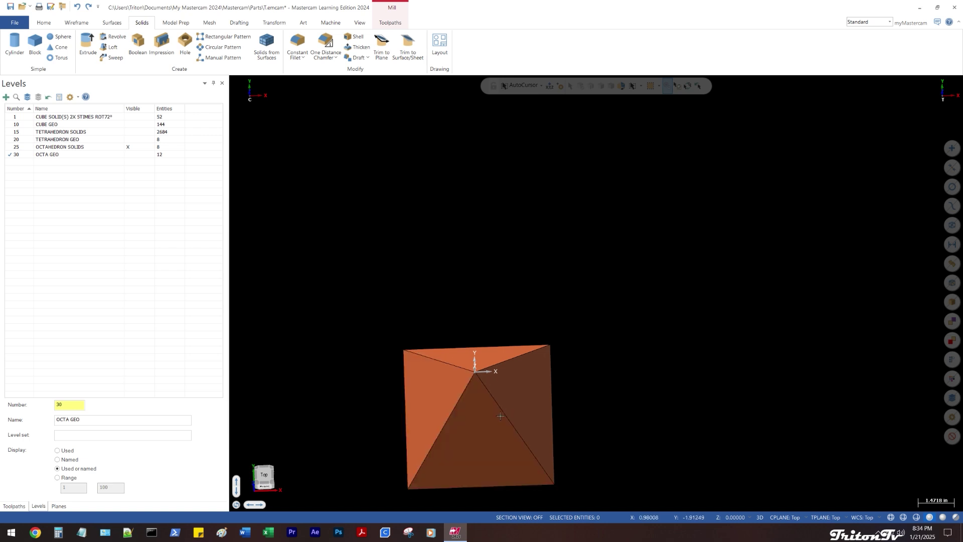
key(alt+2)
scroll(536, 296, up, 3)
middle_drag(555, 303, 482, 337)
scroll(585, 311, up, 2)
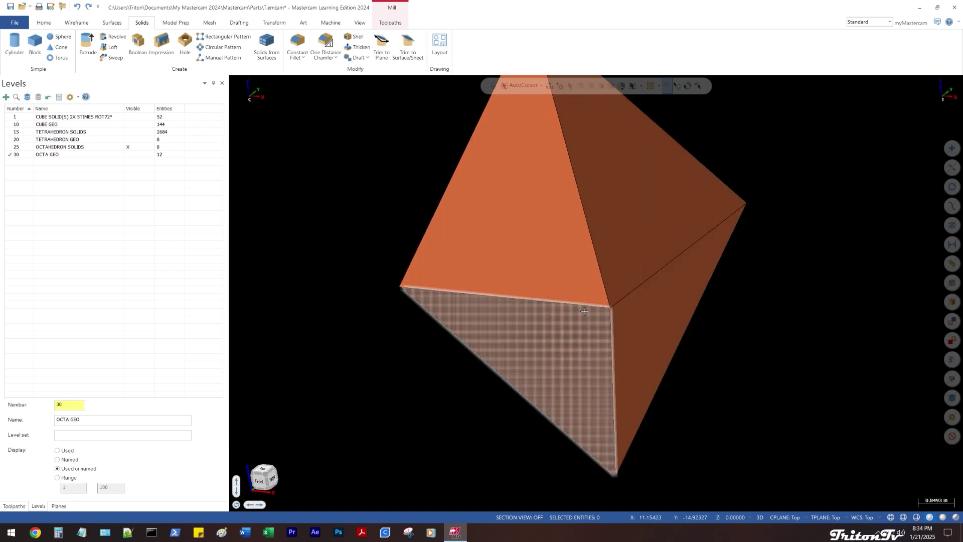
scroll(585, 311, up, 1)
middle_drag(578, 284, 625, 306)
scroll(629, 323, up, 2)
scroll(591, 260, up, 3)
scroll(636, 334, down, 4)
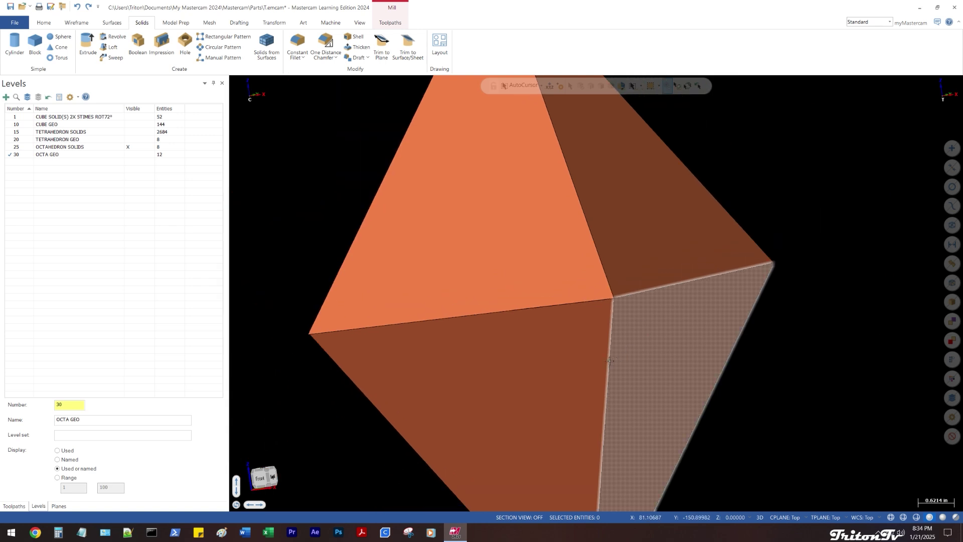
Check the individual faces around the octahedron by selecting them one at a time, and inspect the unshaded shape
click(566, 359)
click(555, 303)
click(656, 269)
click(660, 345)
middle_drag(505, 365, 687, 367)
click(400, 269)
middle_drag(370, 326, 387, 391)
key(Escape)
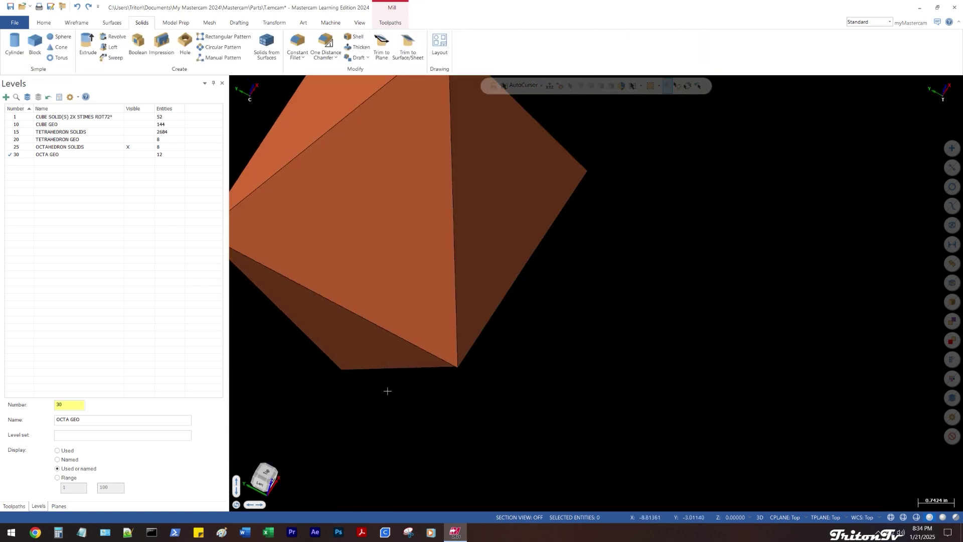
key(alt+s)
mouse_move(541, 374)
middle_down()
mouse_move(475, 335)
mouse_move(484, 318)
mouse_move(479, 326)
middle_up()
key(alt+s)
key(alt+2)
middle_drag(421, 317, 419, 321)
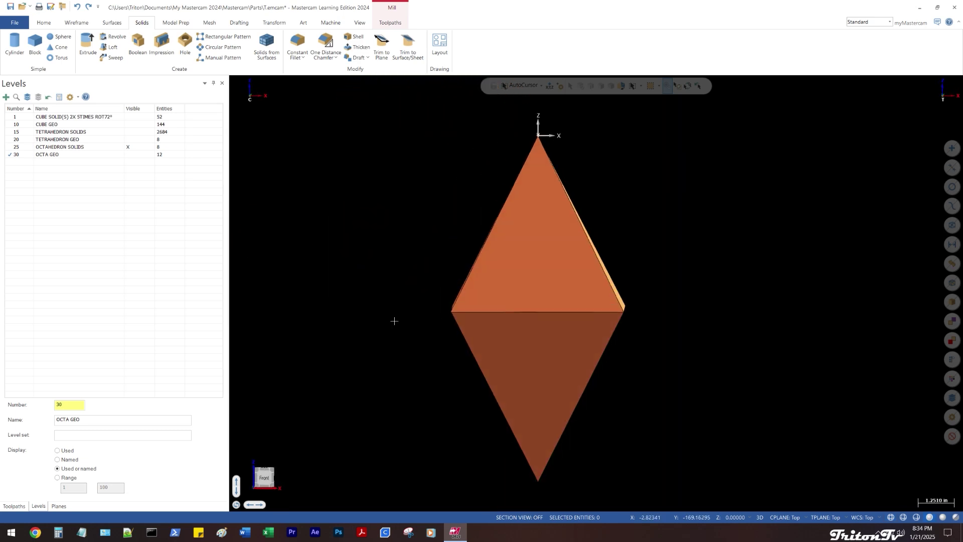
Show level 30 OCTA GEO and isolate the four lines of the octahedron's middle square
click(135, 156)
middle_drag(353, 220, 382, 281)
click(450, 304)
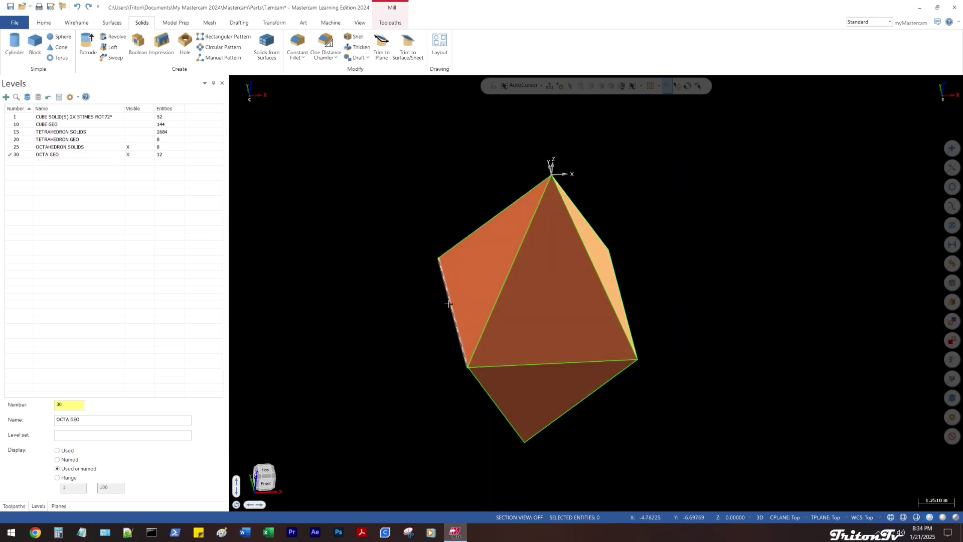
click(525, 354)
click(538, 344)
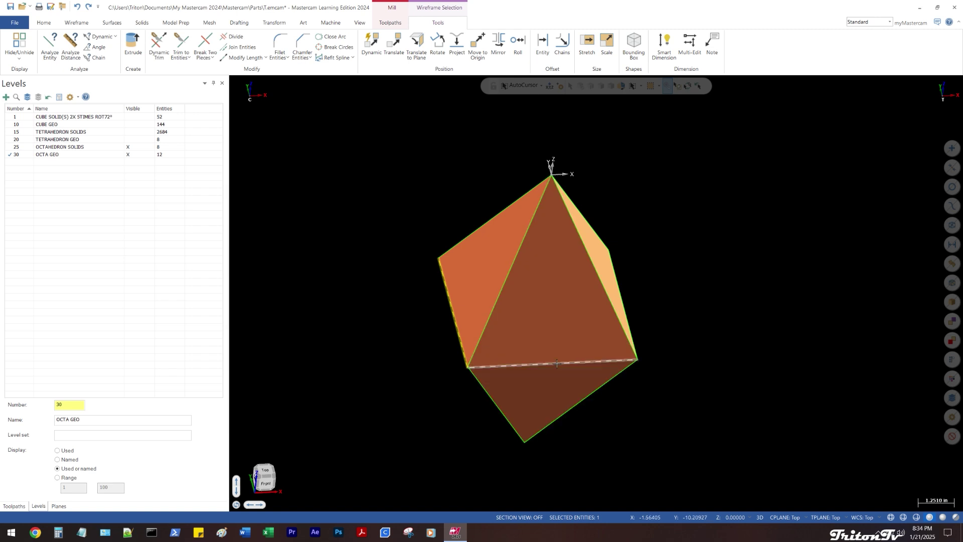
click(558, 363)
middle_drag(686, 327, 510, 200)
click(626, 291)
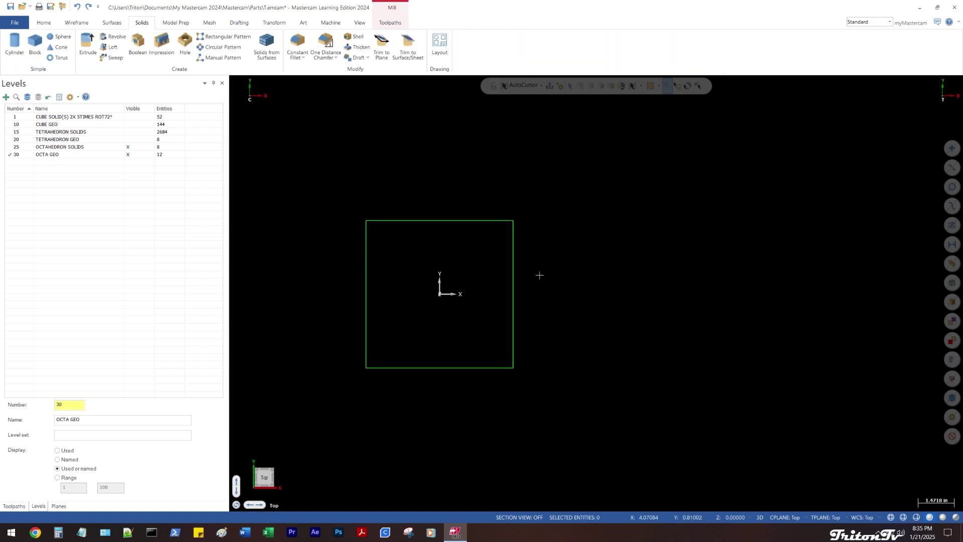
middle_drag(539, 275, 363, 213)
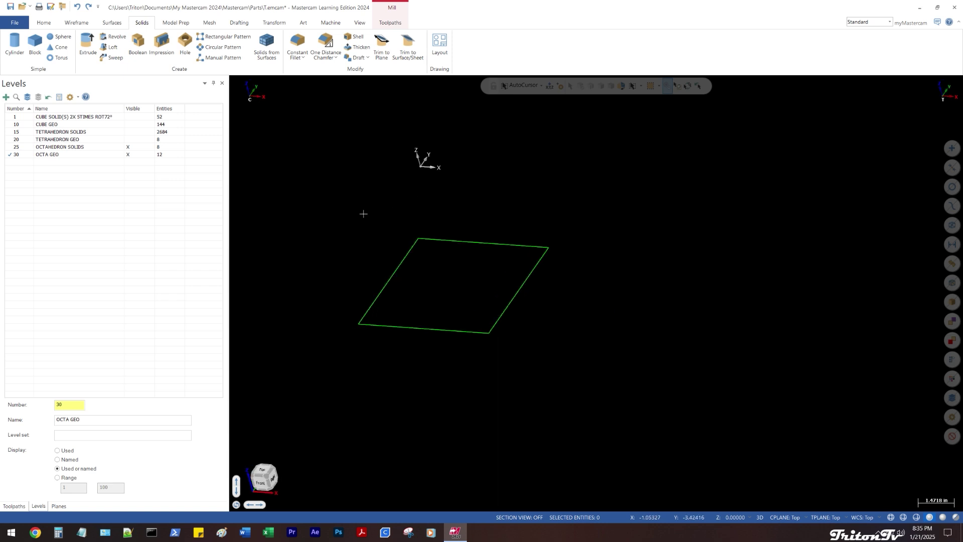
Create a net surface with the Along method across the four lines of the octahedron's middle square
click(120, 23)
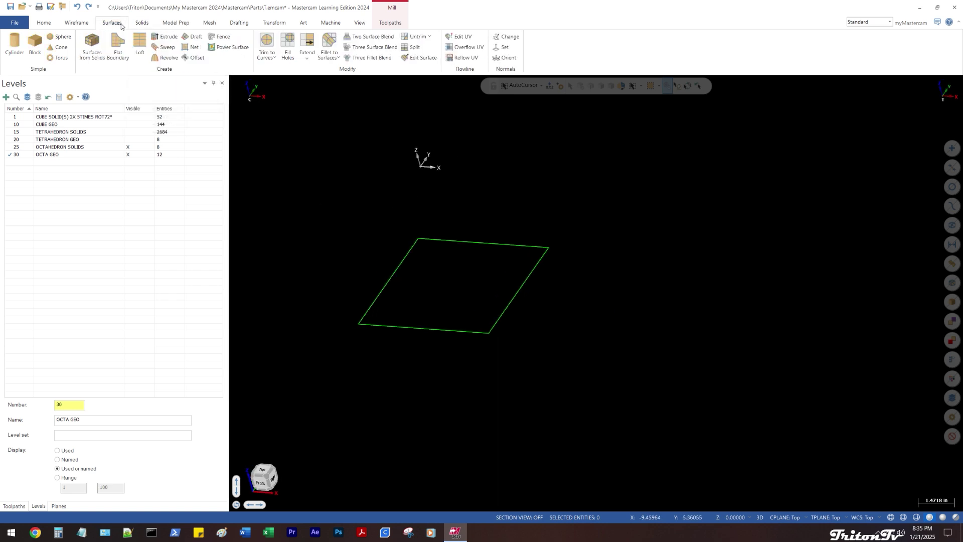
click(195, 47)
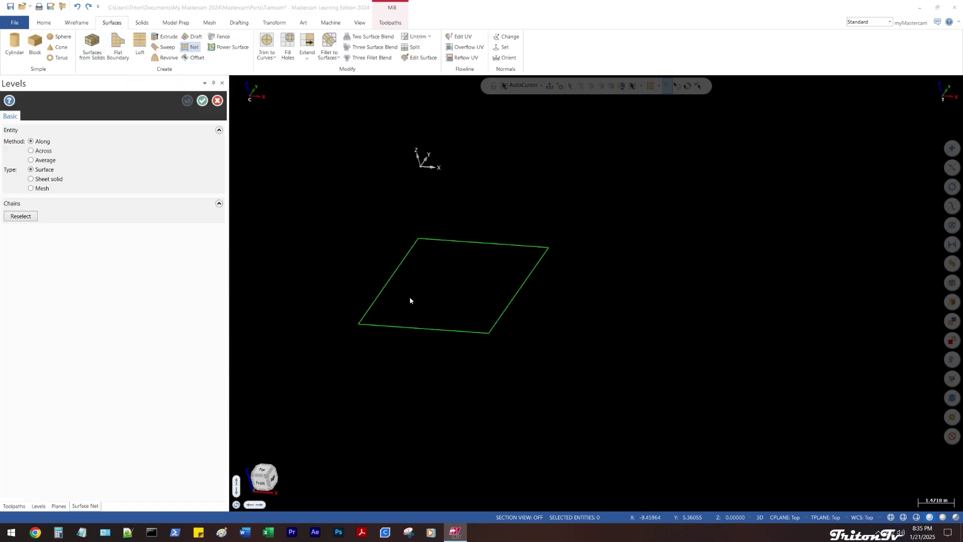
click(365, 314)
click(454, 241)
click(536, 275)
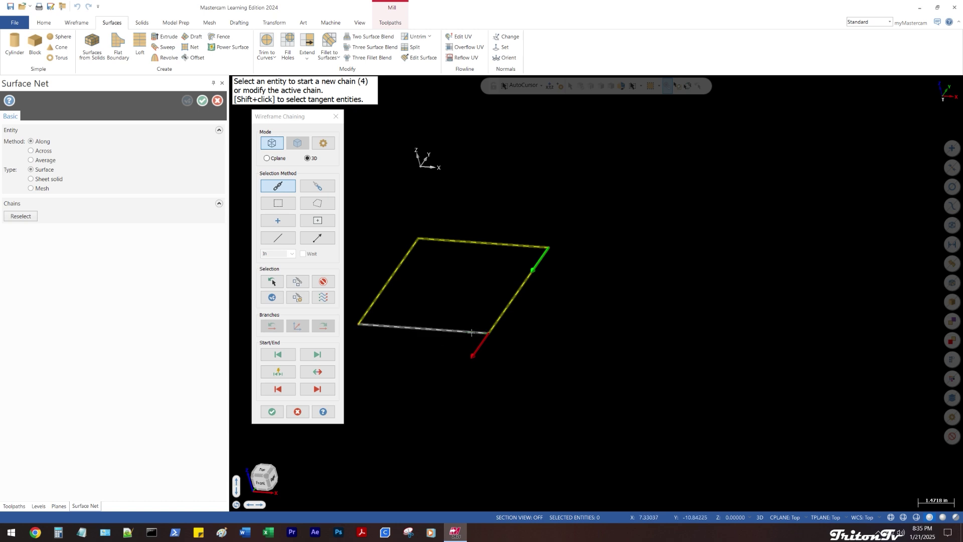
click(454, 330)
click(273, 412)
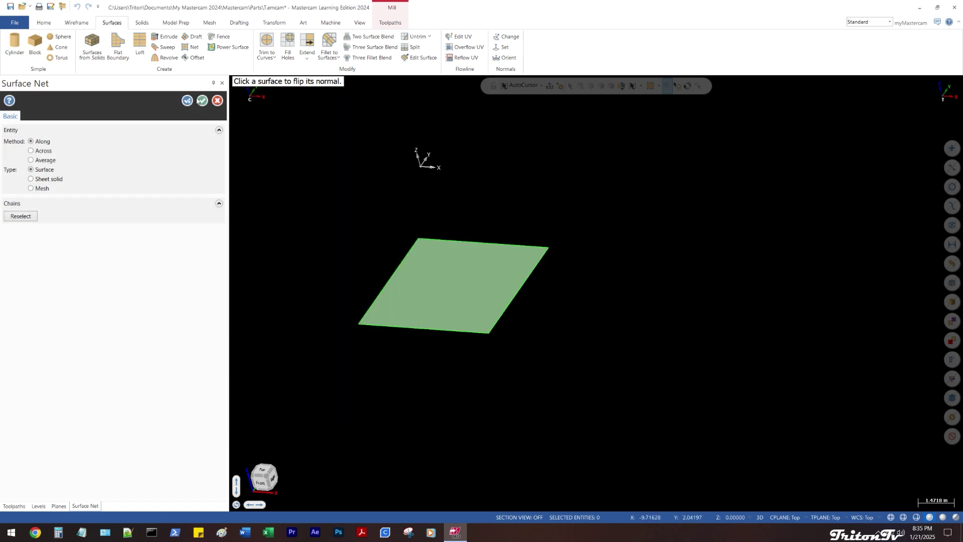
click(202, 100)
End the isolation to display the rest of the octahedron's surfaces and wireframe again
right_click(371, 116)
click(417, 107)
middle_drag(492, 179, 495, 187)
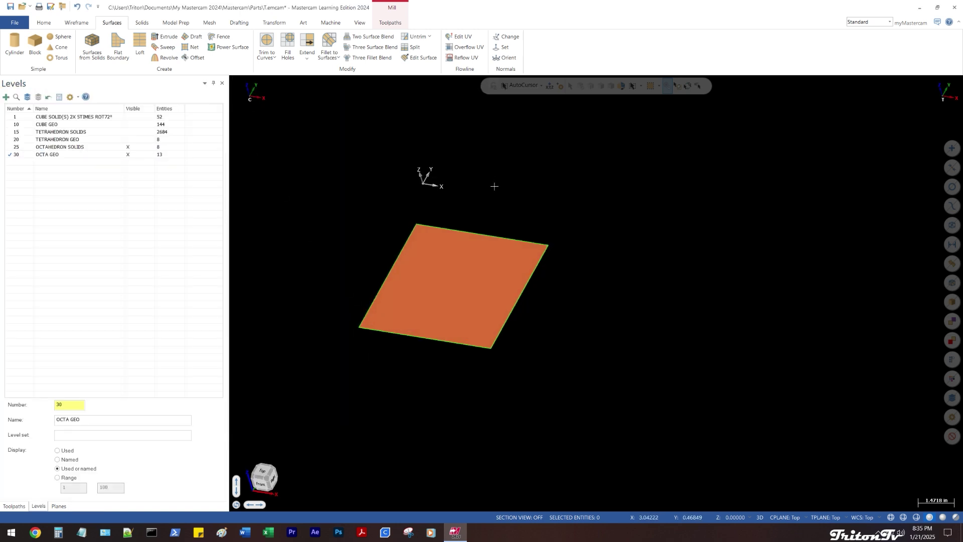
key(alt+e)
mouse_move(616, 244)
middle_down()
mouse_move(614, 209)
mouse_move(603, 207)
mouse_move(636, 267)
mouse_move(636, 221)
middle_up()
key(alt+s)
key(alt+s)
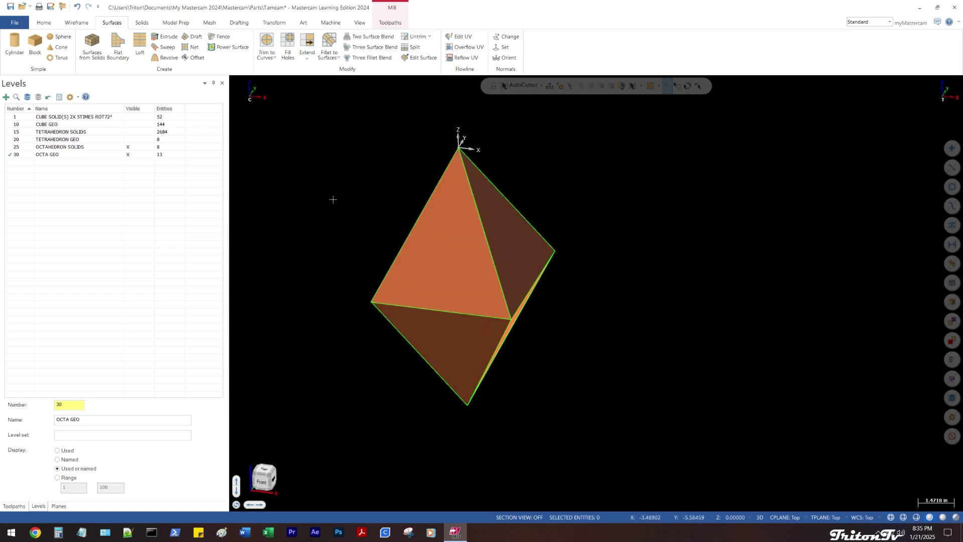
scroll(333, 178, down, 1)
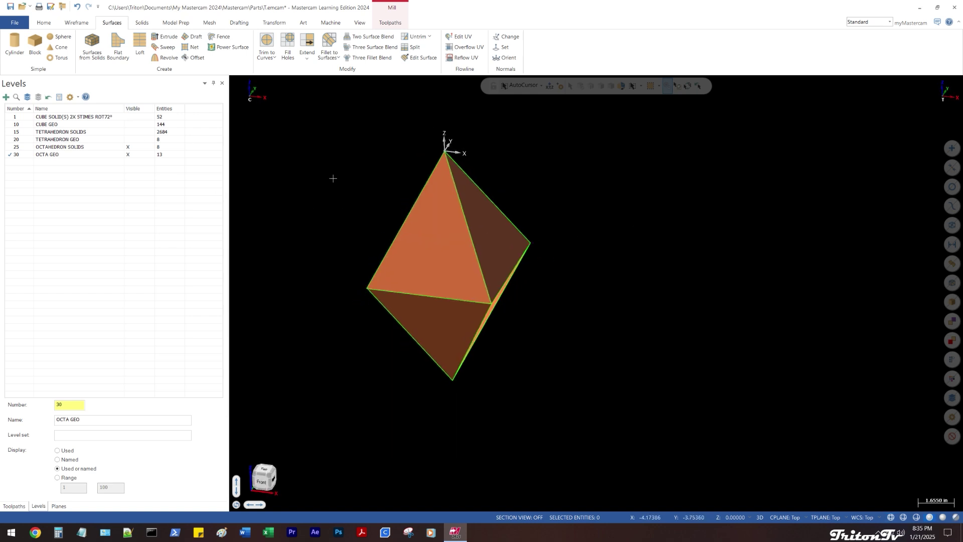
middle_drag(302, 141, 305, 149)
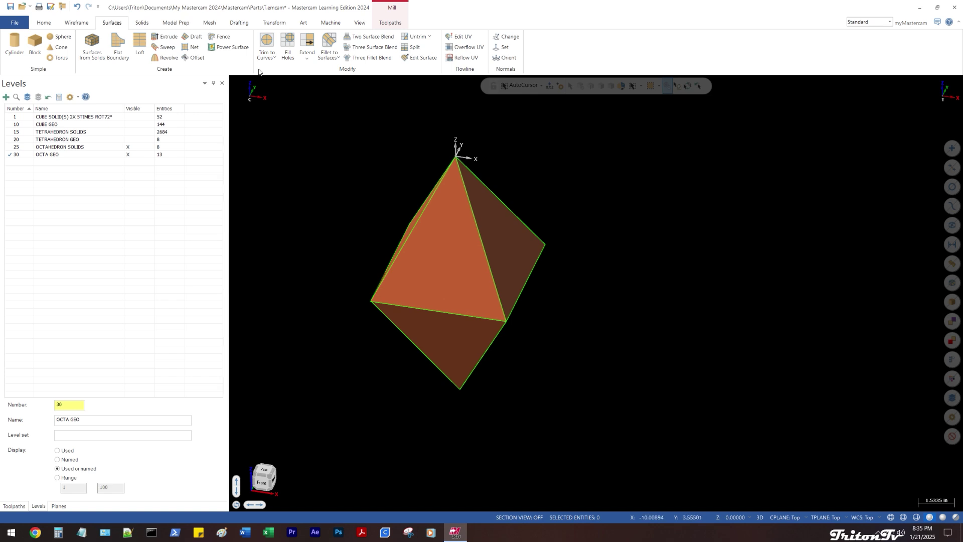
click(90, 53)
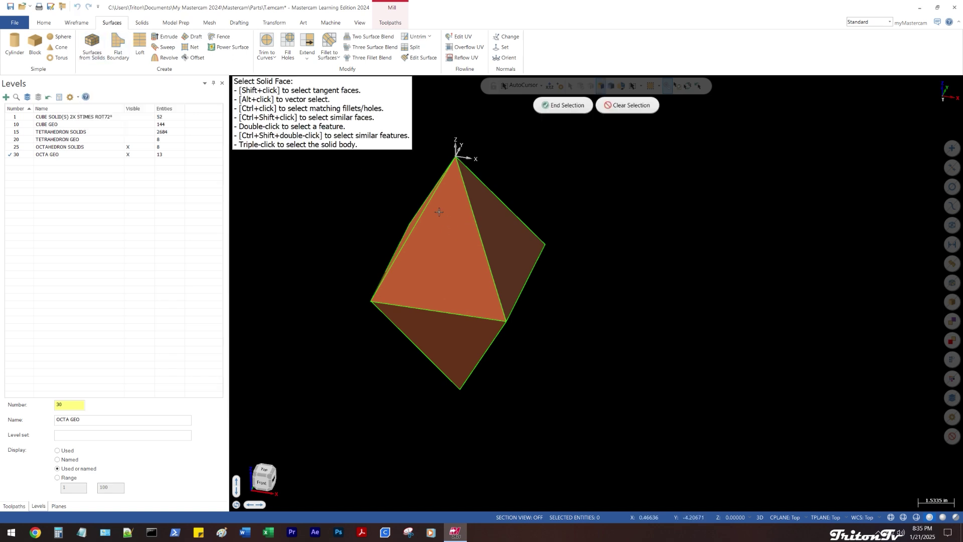
scroll(439, 211, down, 1)
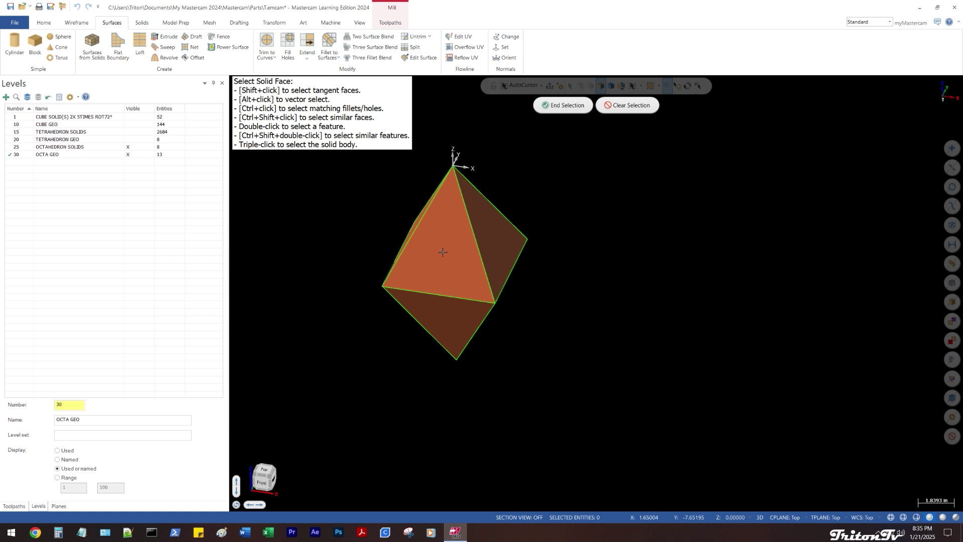
key(Escape)
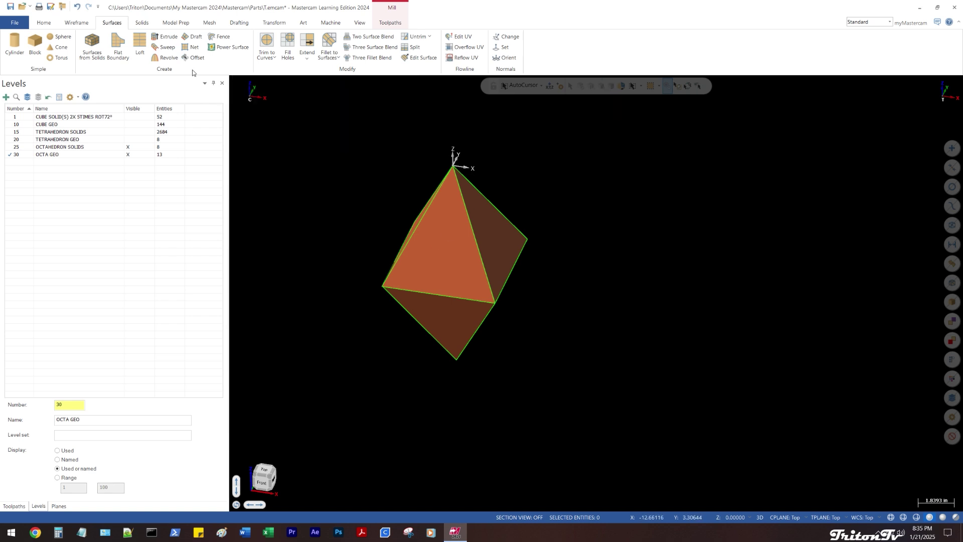
Stitch all visible octahedron surfaces into solids, deleting the original surfaces
click(136, 24)
click(266, 45)
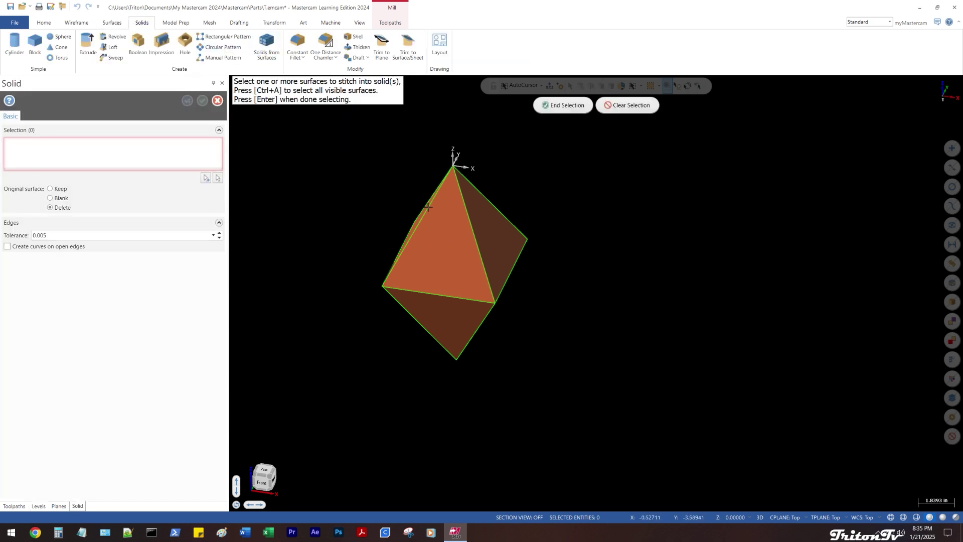
key(alt+1)
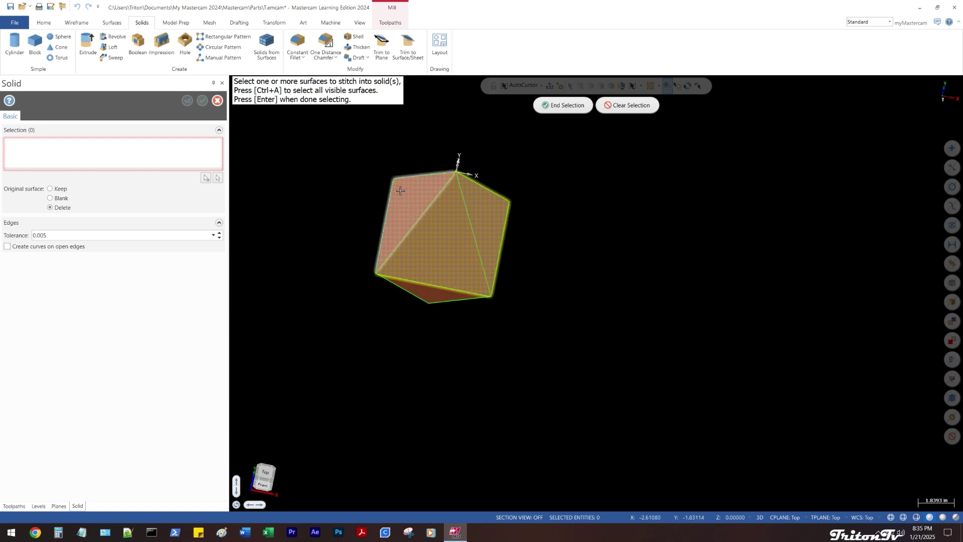
key(alt+2)
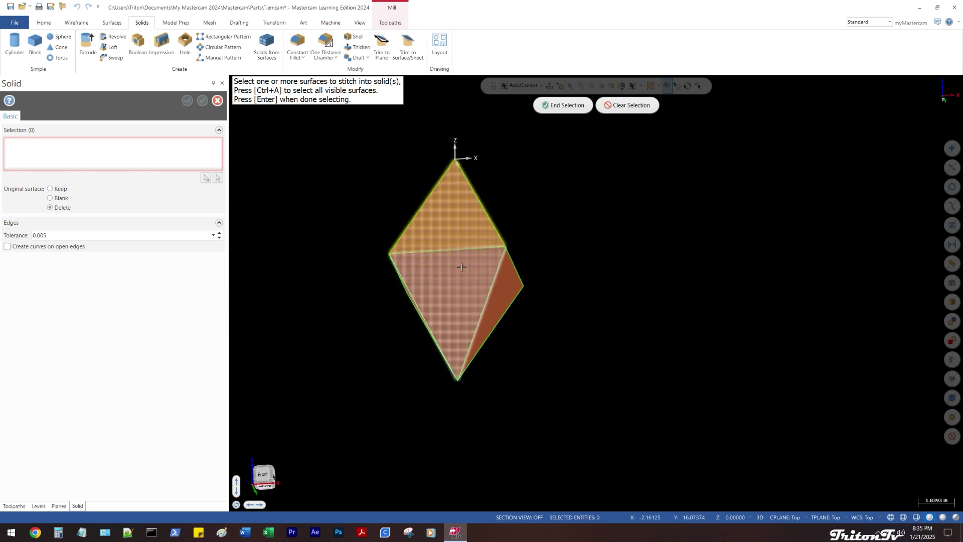
middle_drag(510, 279, 471, 260)
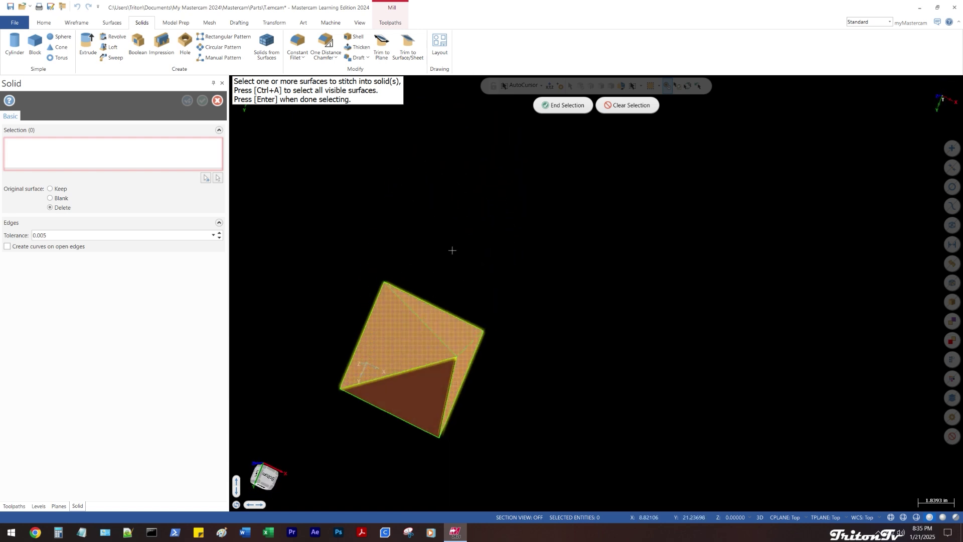
key(alt+s)
middle_drag(440, 373, 446, 459)
scroll(404, 294, up, 1)
scroll(404, 294, up, 3)
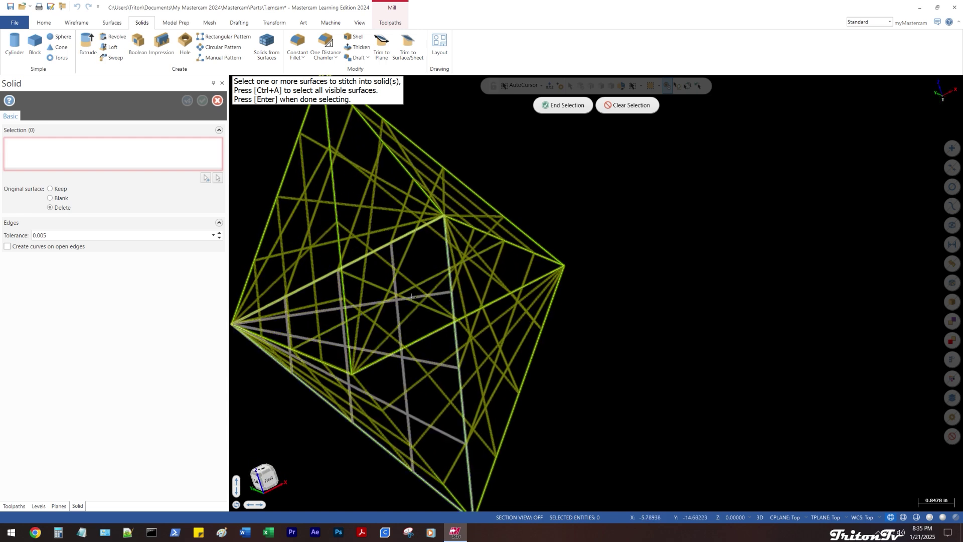
key(ctrl+a)
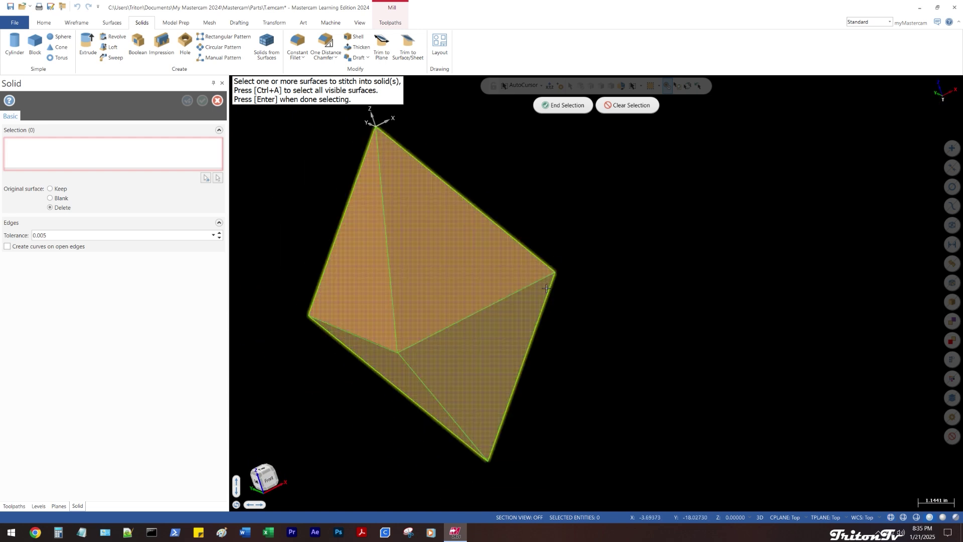
click(553, 105)
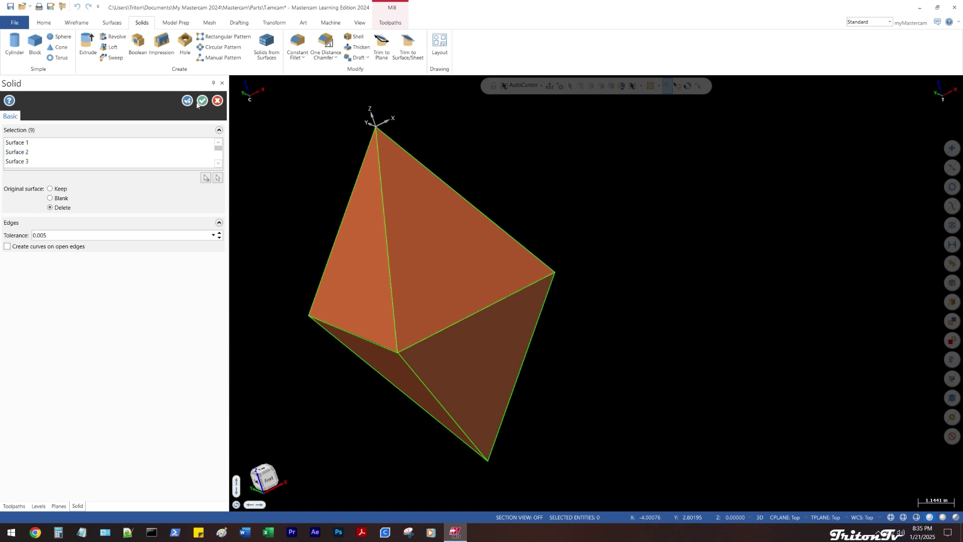
click(203, 101)
middle_drag(433, 132, 427, 174)
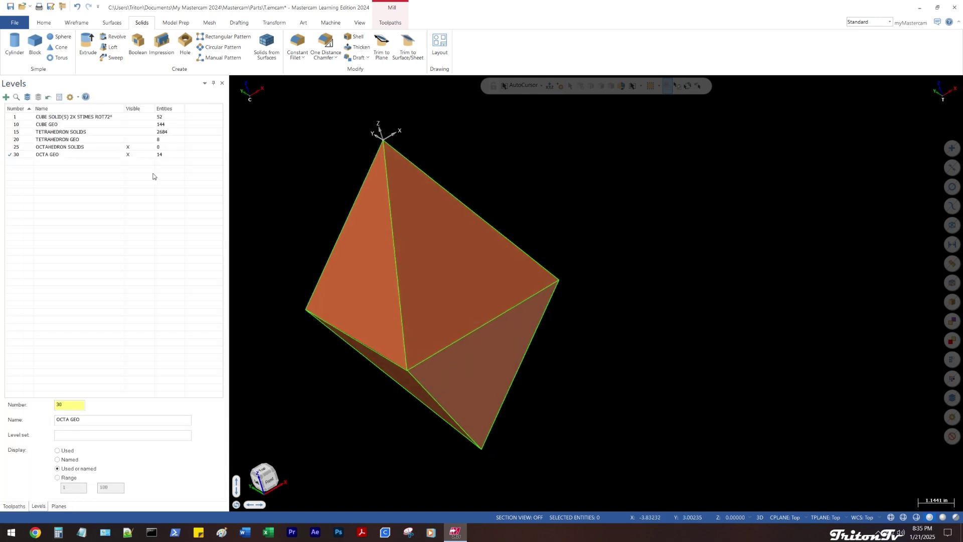
Check the stitched geometry by toggling the OCTA GEO level's visibility and examining the upper pyramid solid in wireframe
click(129, 155)
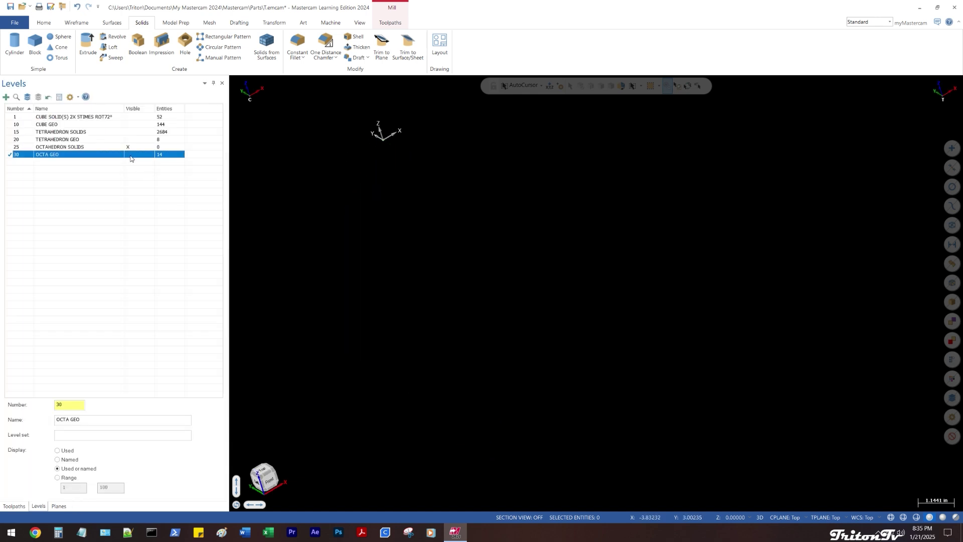
click(132, 155)
click(352, 221)
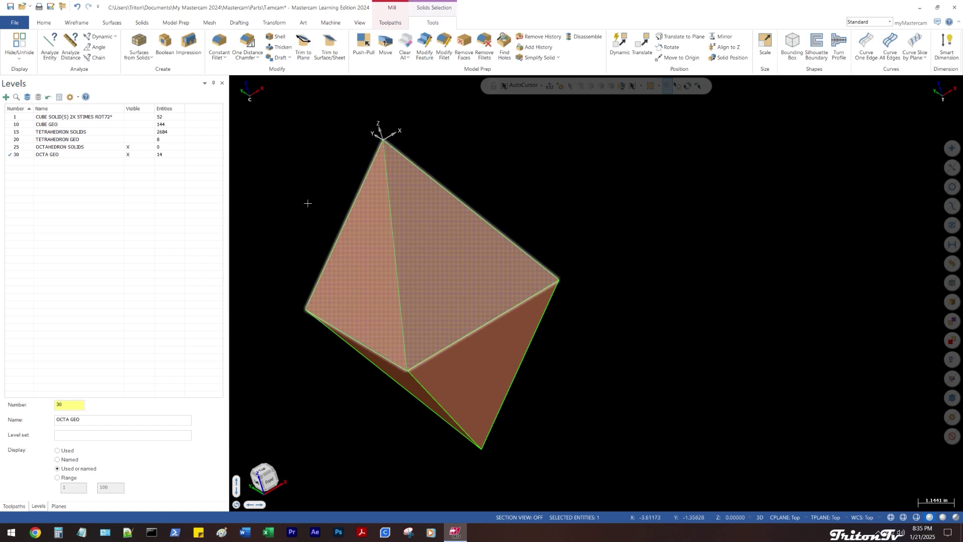
middle_drag(308, 202, 286, 150)
key(alt+s)
key(alt+s)
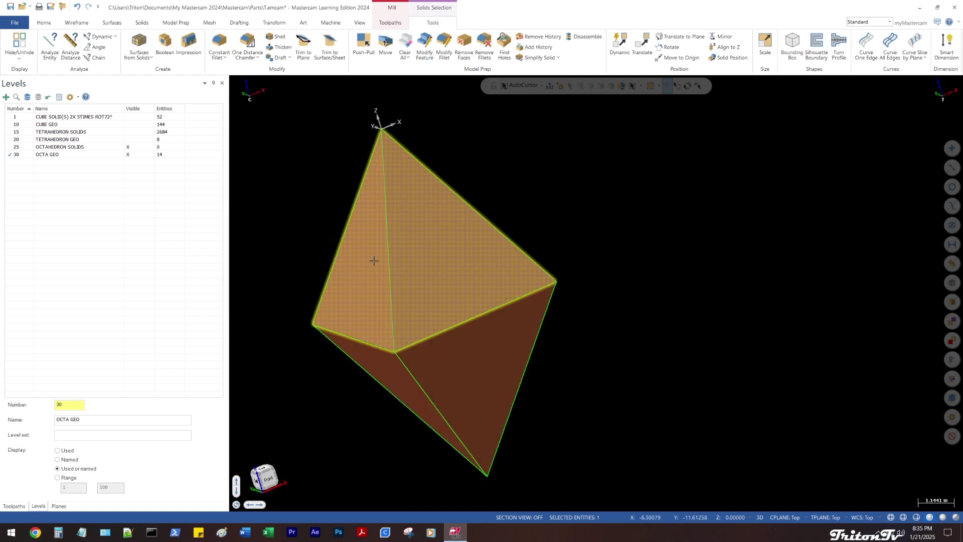
key(Escape)
Move the upper and lower pyramid solids to level 25, OCTAHEDRON SOLIDS, and hide the OCTA GEO level
click(505, 351)
mouse_move(520, 338)
middle_down()
mouse_move(503, 243)
mouse_move(520, 319)
middle_up()
click(474, 259)
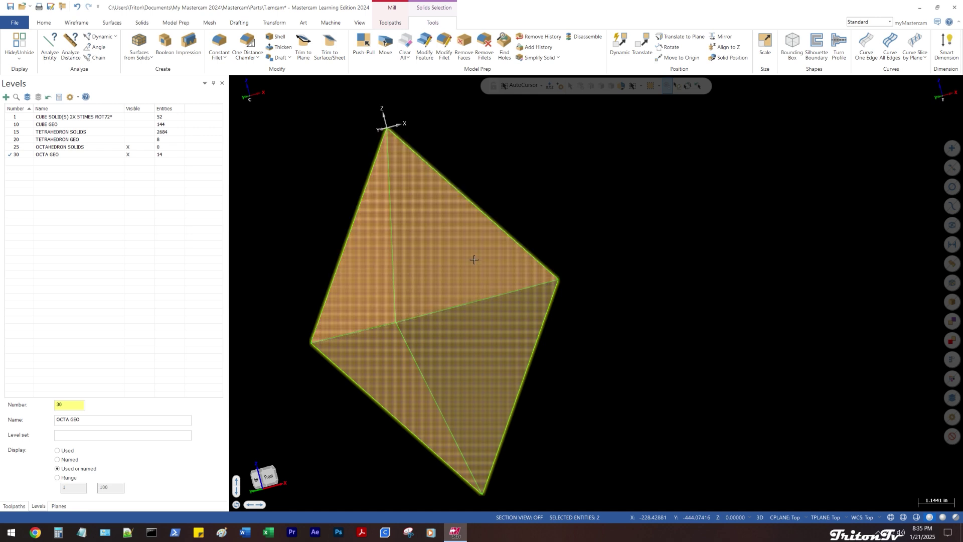
middle_drag(473, 258, 576, 230)
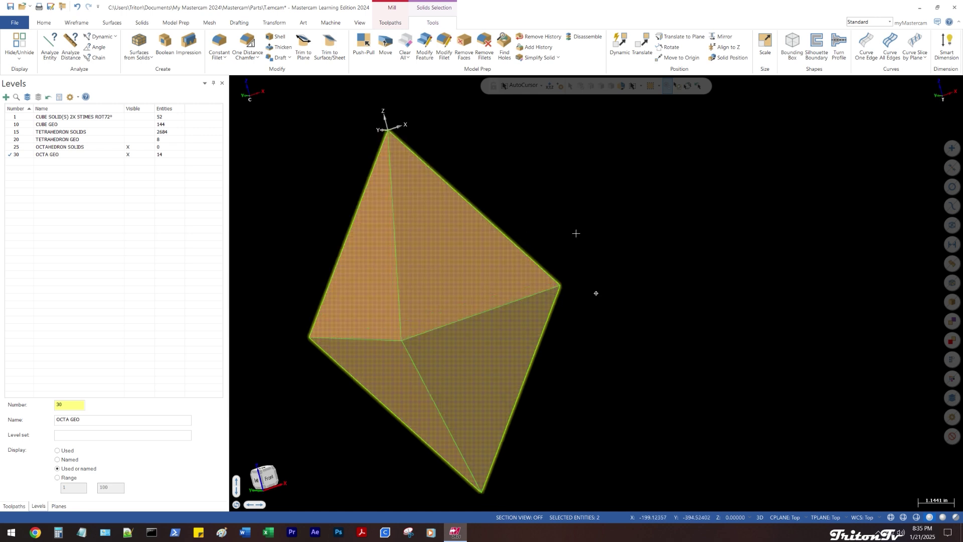
right_click(519, 149)
click(630, 138)
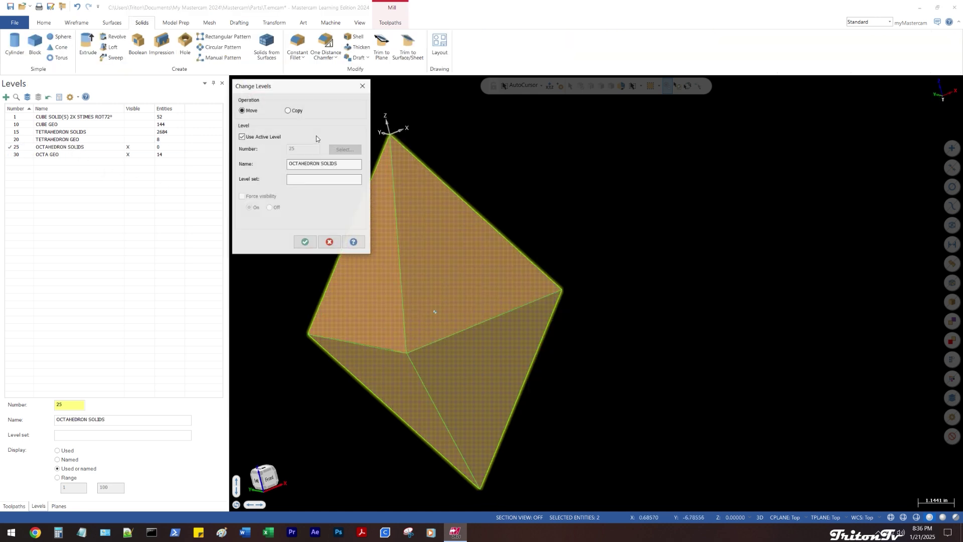
click(302, 241)
click(128, 155)
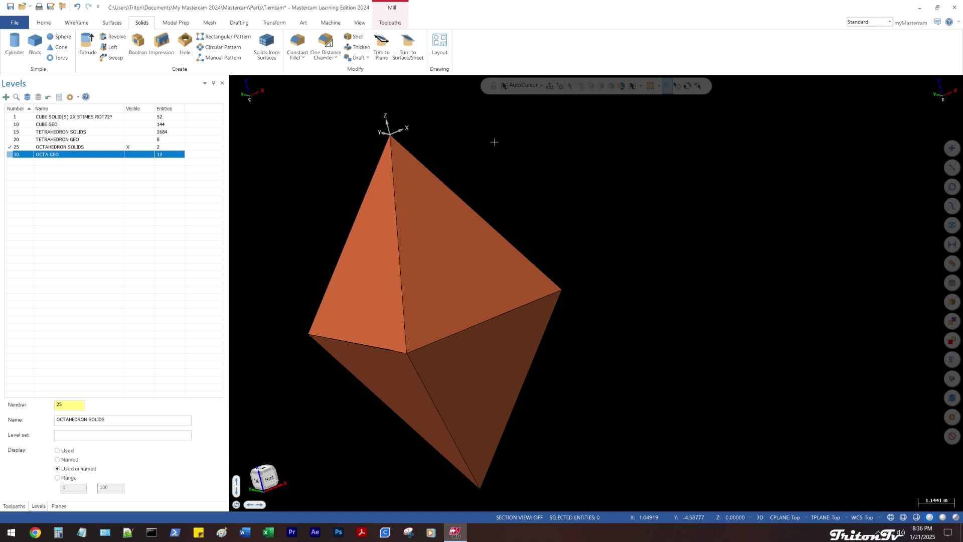
Isolate the pyramid solids to examine them individually, and restore the display of both
click(465, 262)
middle_drag(562, 205, 515, 121)
key(alt+s)
key(alt+e)
middle_drag(596, 293, 521, 156)
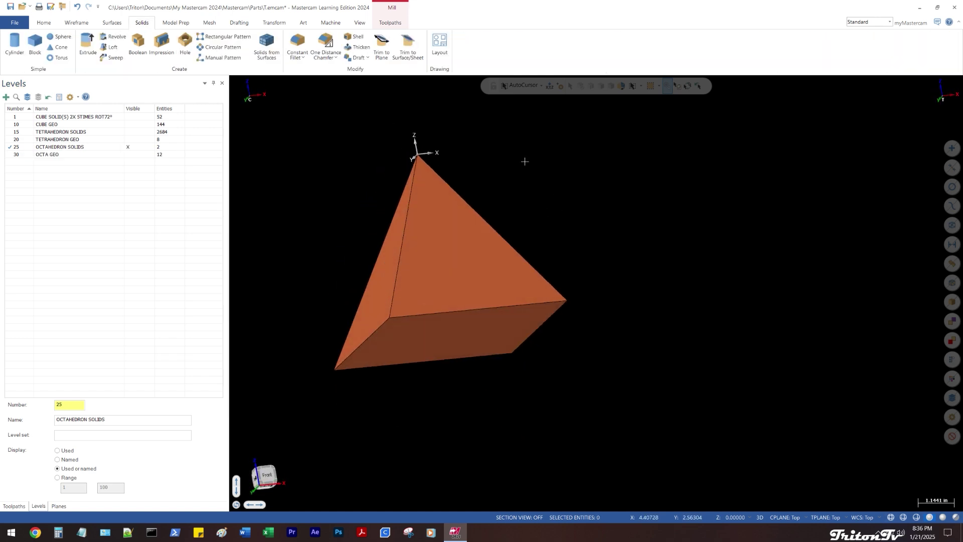
key(alt+e)
click(493, 350)
key(alt+e)
mouse_move(596, 293)
middle_down()
mouse_move(600, 353)
mouse_move(655, 351)
mouse_move(655, 398)
mouse_move(634, 408)
mouse_move(672, 300)
mouse_move(684, 323)
mouse_move(645, 296)
mouse_move(595, 290)
middle_up()
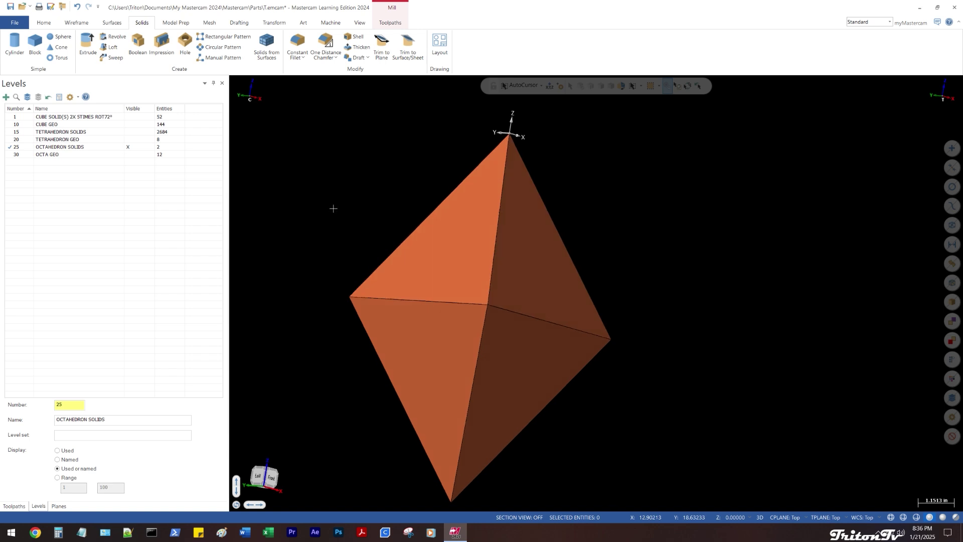
key(alt+1)
middle_drag(602, 330, 315, 200)
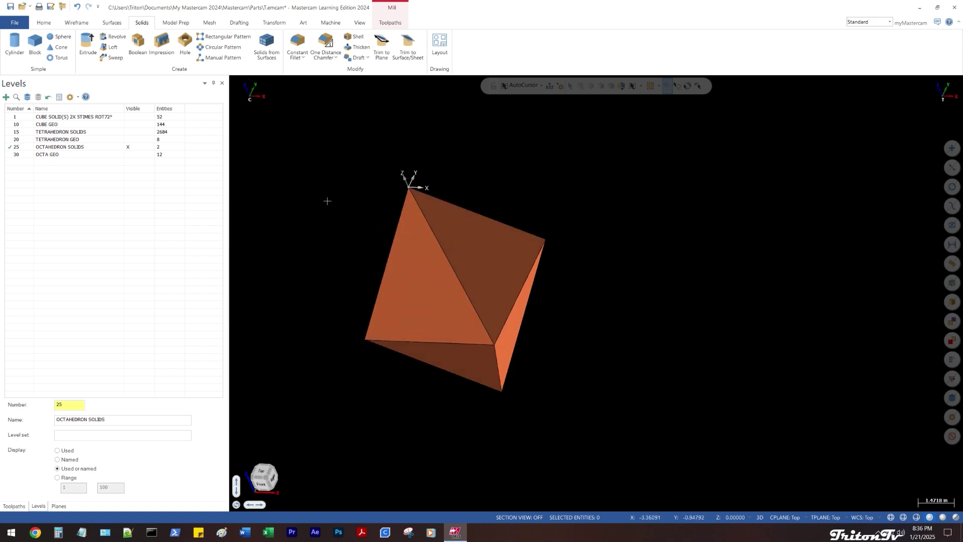
Join the two pyramids with a Boolean Add, using the upper solid as target and the lower solid as tool body
click(138, 50)
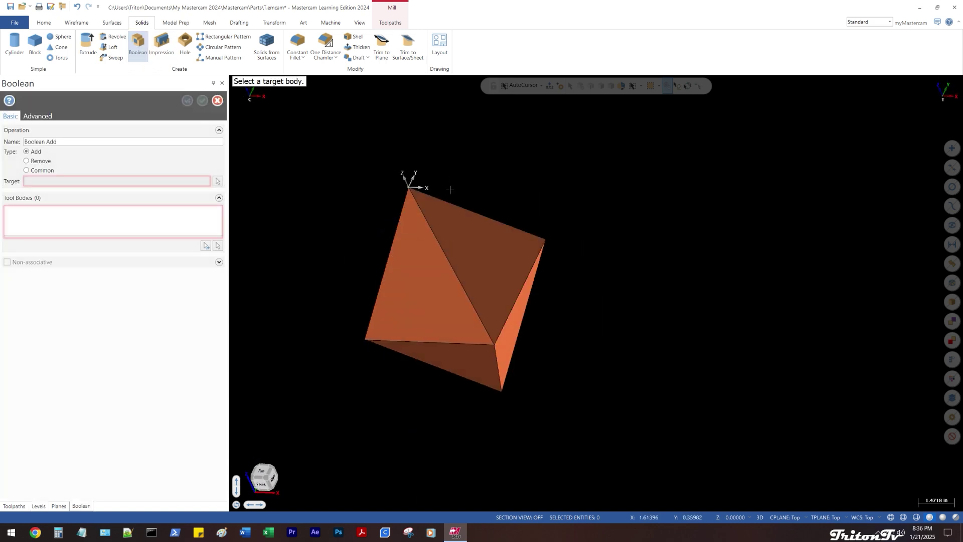
click(456, 226)
click(299, 203)
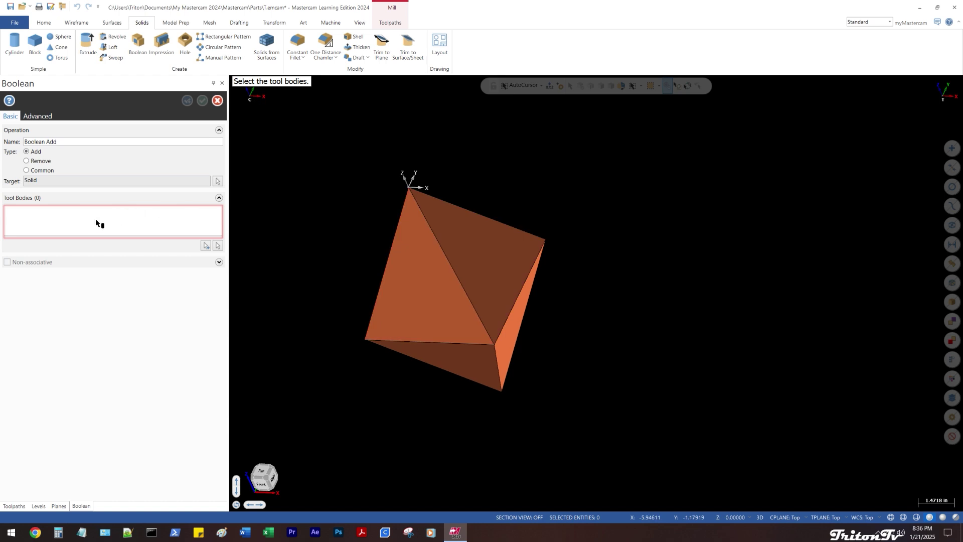
click(119, 237)
middle_drag(530, 344, 523, 348)
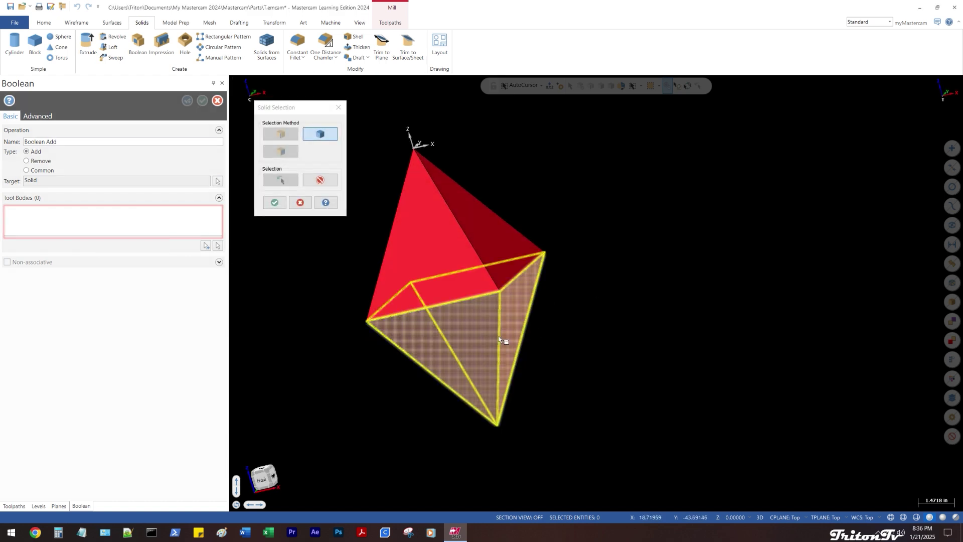
click(274, 202)
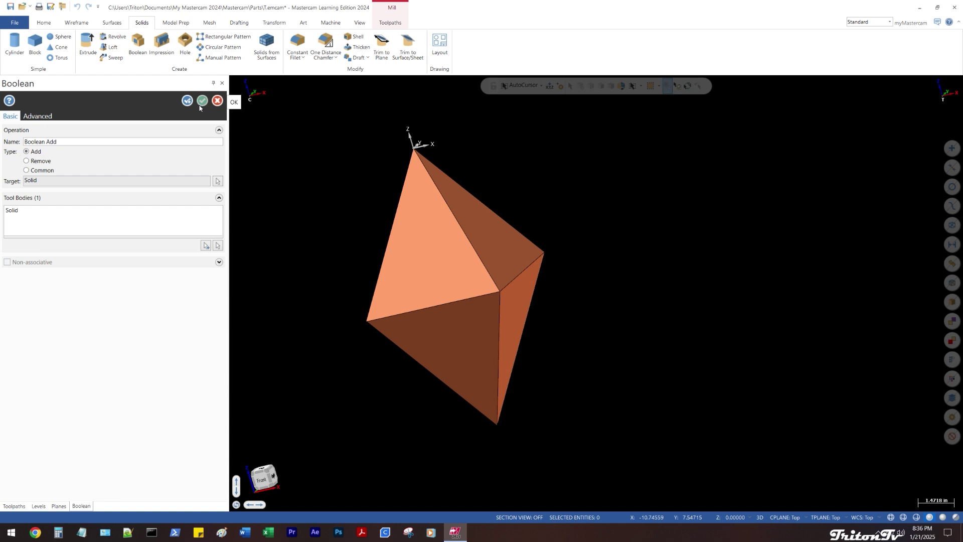
click(203, 102)
middle_drag(301, 164, 303, 171)
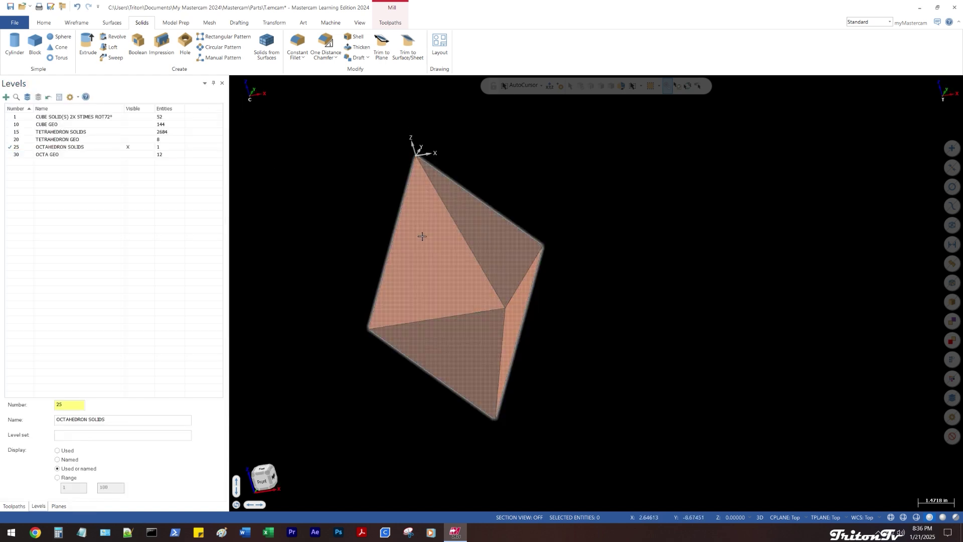
Examine the joined octahedron solid in wireframe and from the front and top views
click(422, 236)
mouse_move(344, 210)
middle_down()
mouse_move(336, 217)
mouse_move(447, 286)
mouse_move(595, 293)
middle_up()
key(alt+s)
scroll(447, 286, up, 4)
key(alt+s)
middle_drag(474, 270, 461, 239)
key(alt+s)
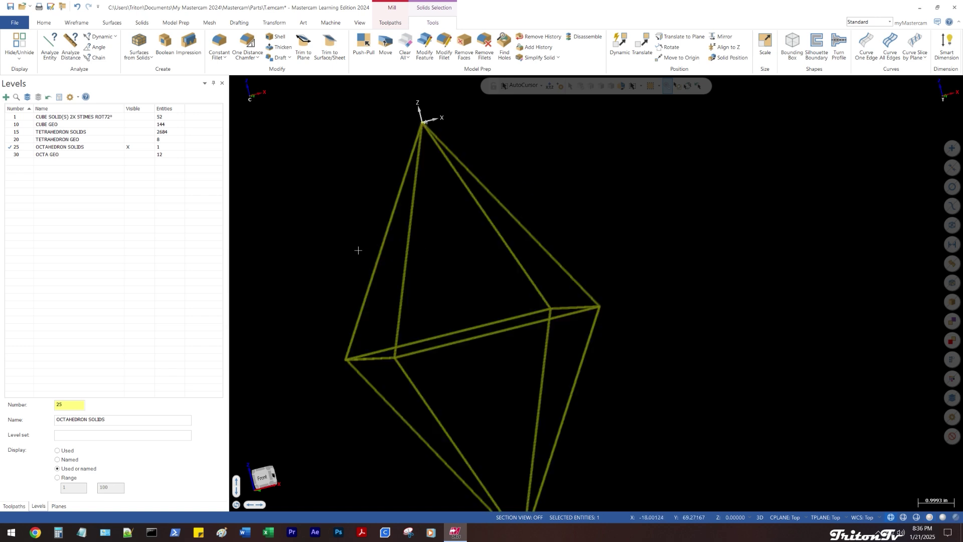
mouse_move(357, 250)
middle_down()
mouse_move(324, 299)
mouse_move(318, 292)
middle_up()
key(Escape)
mouse_move(530, 262)
middle_down()
mouse_move(568, 278)
mouse_move(658, 267)
mouse_move(600, 216)
mouse_move(630, 247)
mouse_move(689, 267)
mouse_move(675, 318)
mouse_move(617, 277)
mouse_move(612, 242)
middle_up()
key(alt+2)
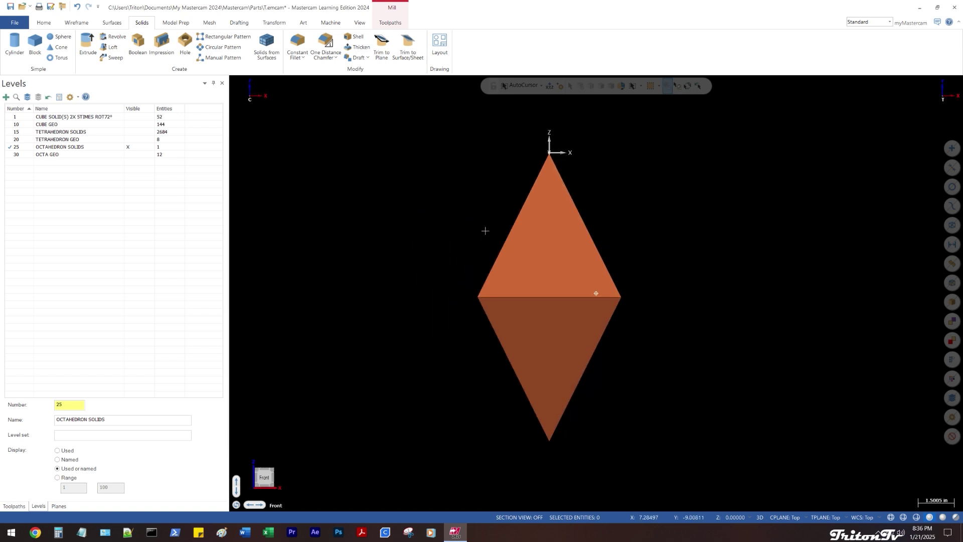
middle_drag(485, 231, 457, 288)
key(alt+2)
key(alt+1)
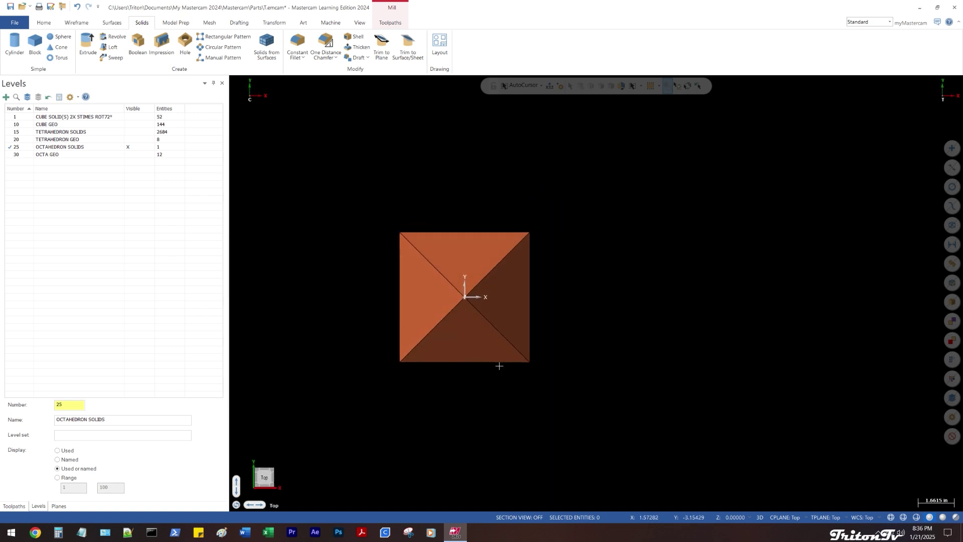
middle_drag(499, 365, 471, 291)
click(424, 274)
right_click(374, 126)
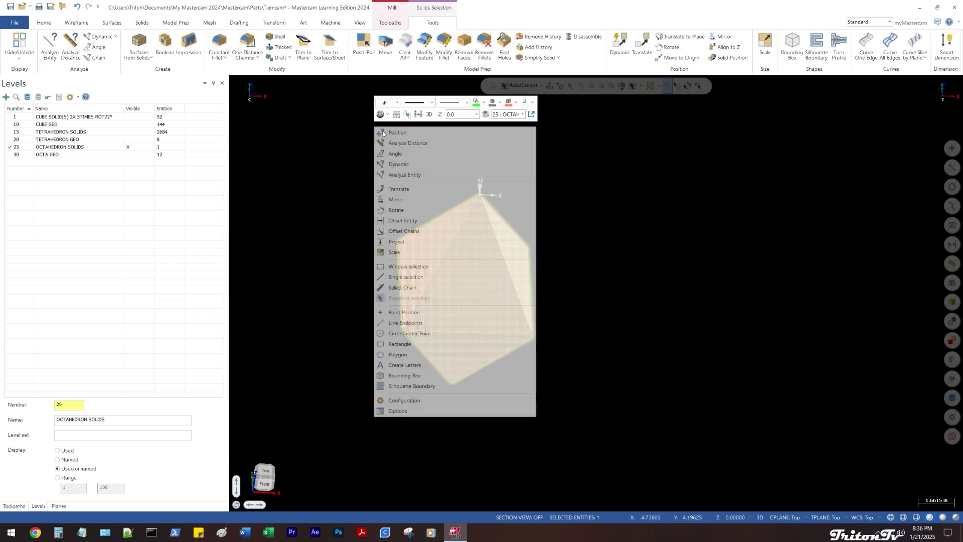
click(419, 211)
middle_drag(362, 209, 344, 219)
key(Escape)
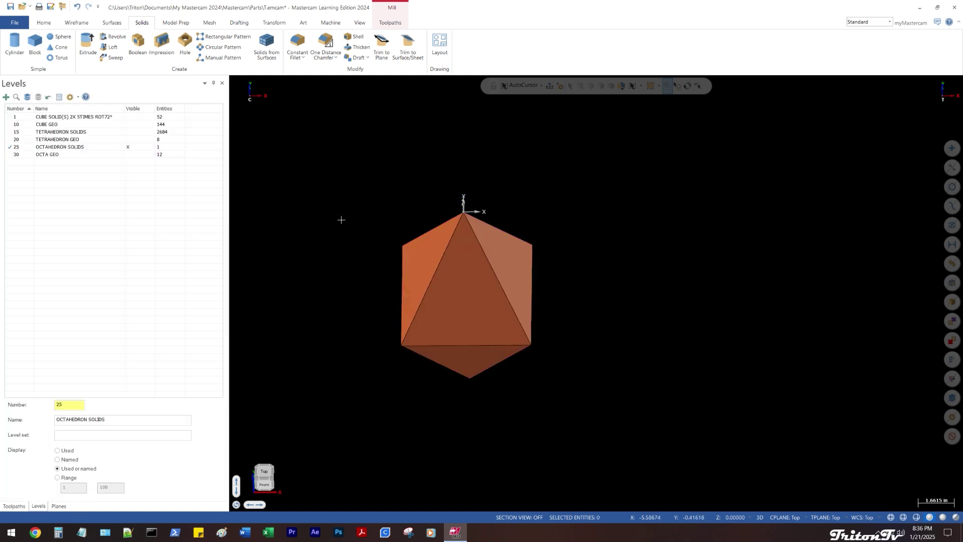
Make the TILTF plane active as the WCS, construction plane and tool plane
click(64, 508)
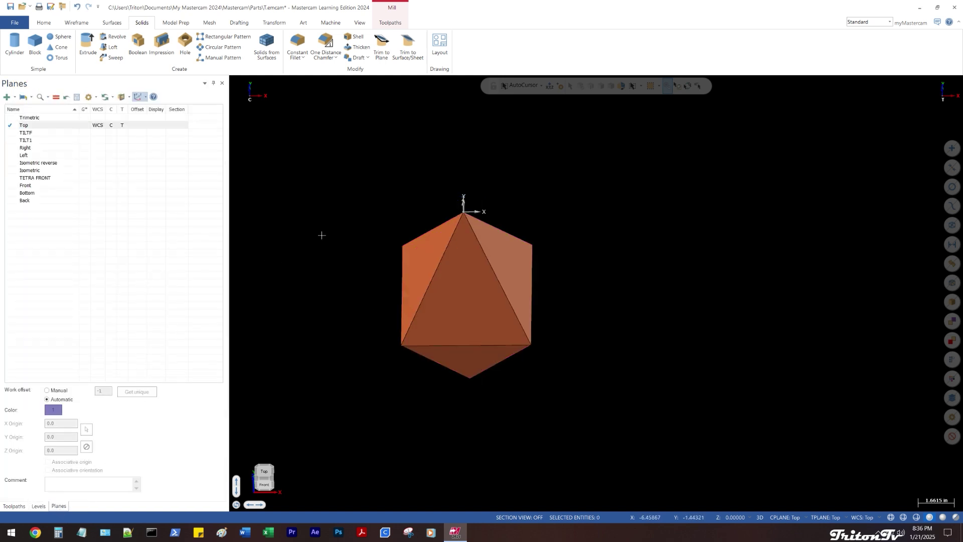
click(102, 133)
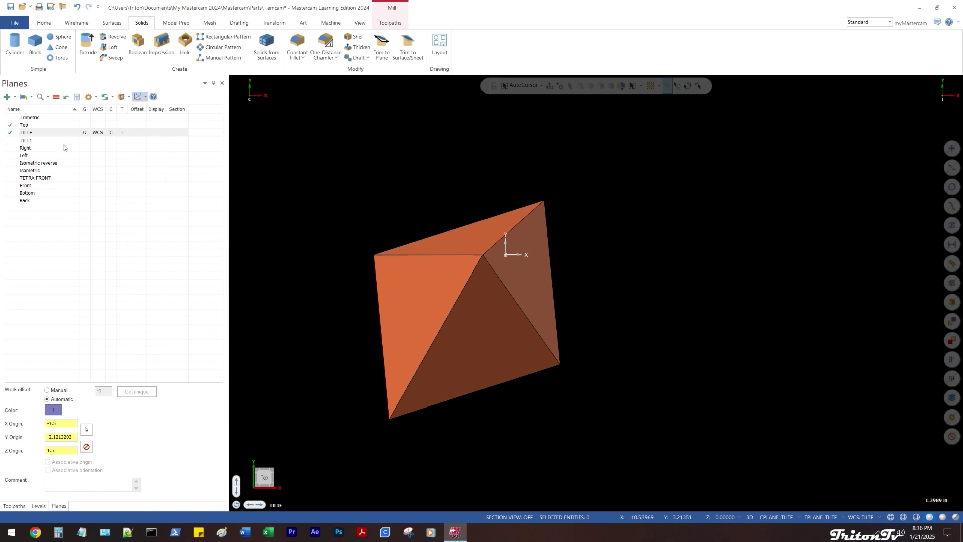
Make the TILT1 plane active as the WCS, construction plane and tool plane
click(98, 142)
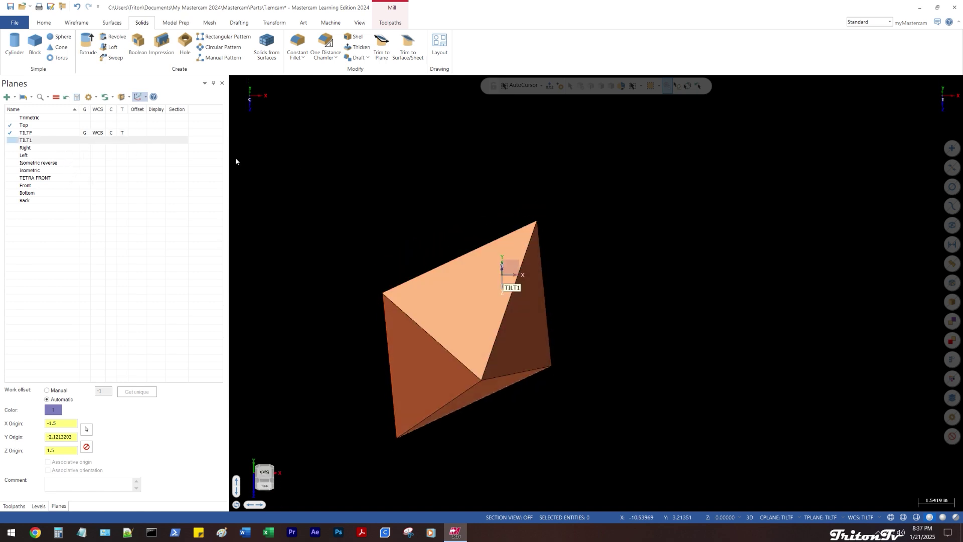
middle_drag(385, 169, 443, 219)
key(alt+p)
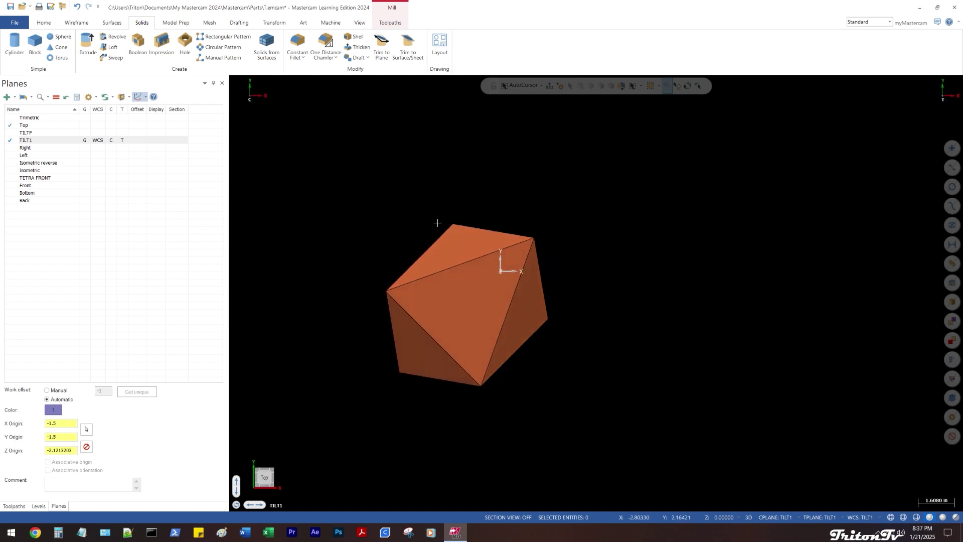
Rotate the octahedron solid about the TILT1 plane's origin using Join, with 10 instances at 36° between them
click(456, 252)
right_click(406, 209)
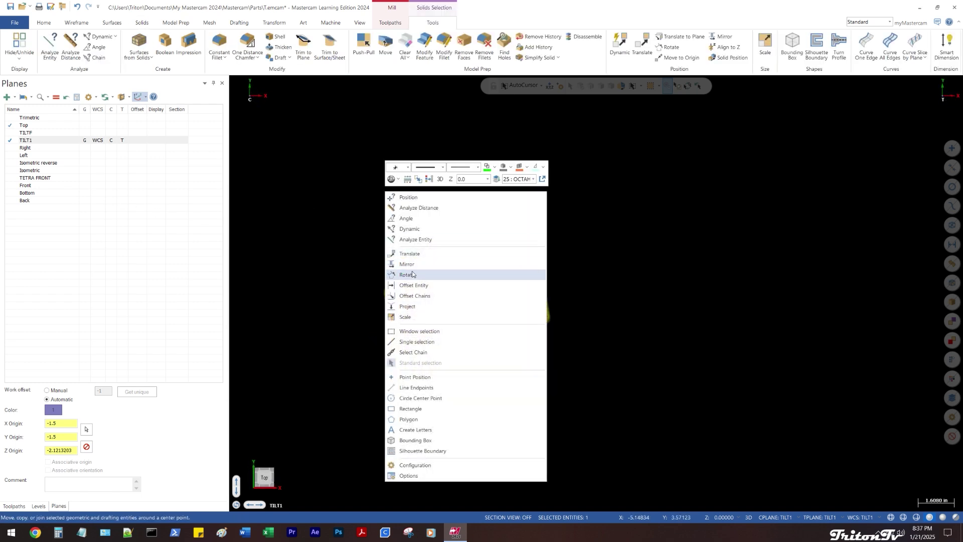
click(407, 275)
middle_drag(370, 254, 357, 119)
middle_drag(387, 189, 334, 234)
scroll(335, 233, down, 1)
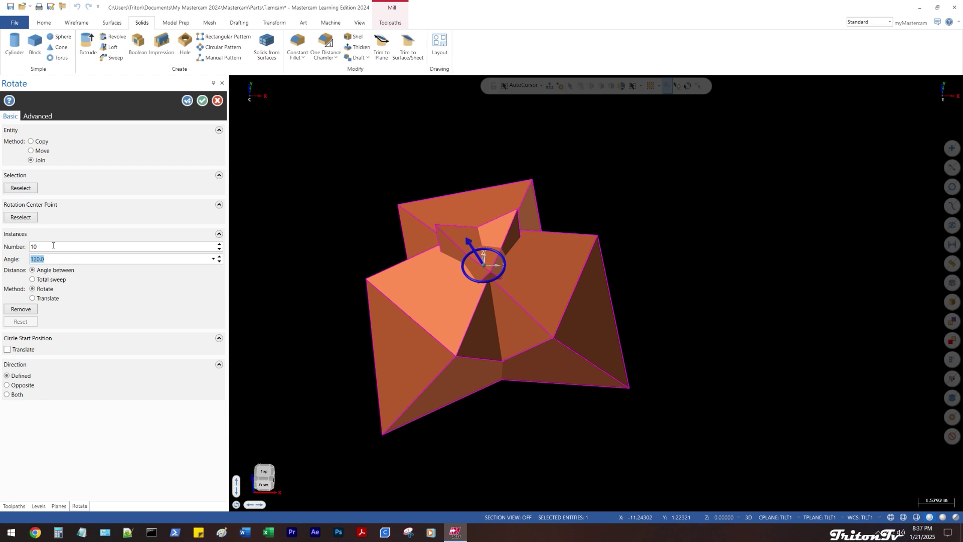
key(Return)
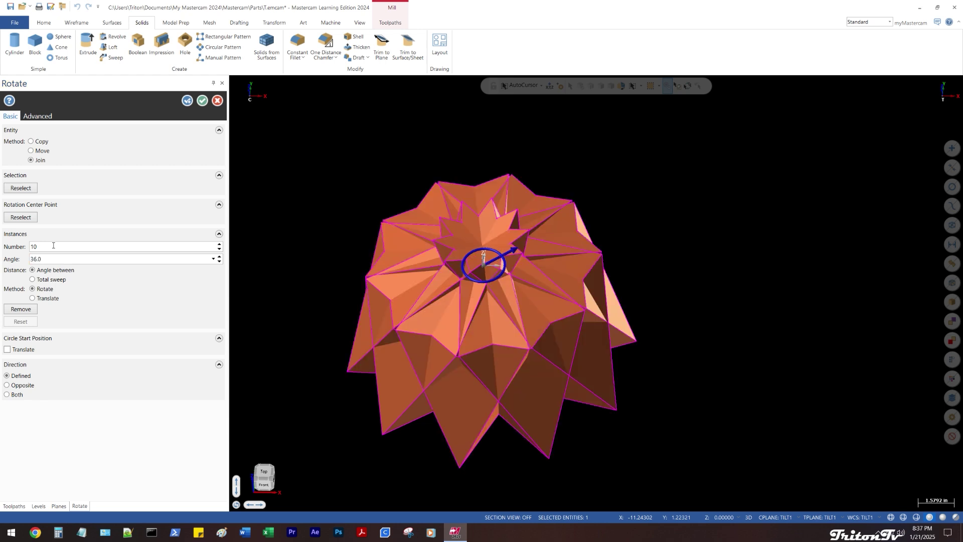
middle_drag(508, 149, 494, 279)
scroll(558, 173, up, 1)
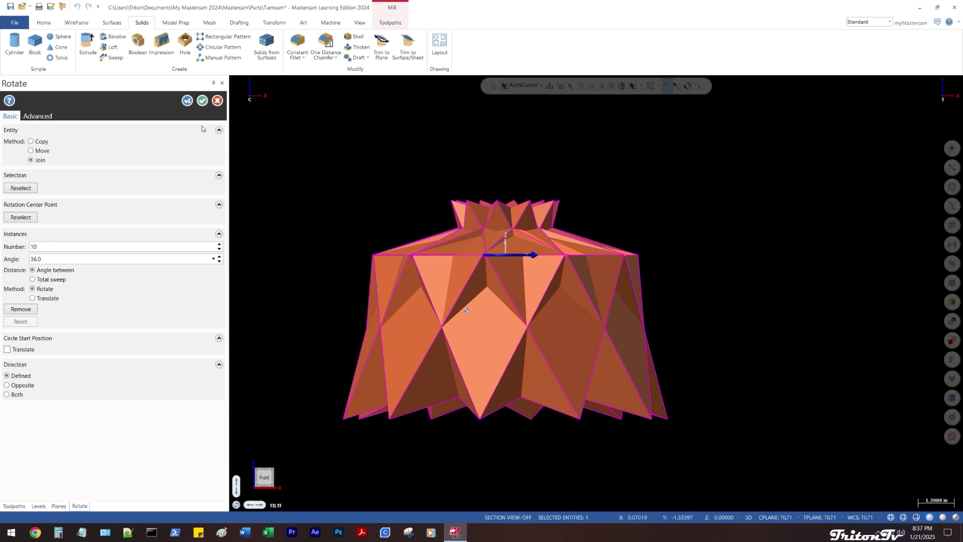
key(Return)
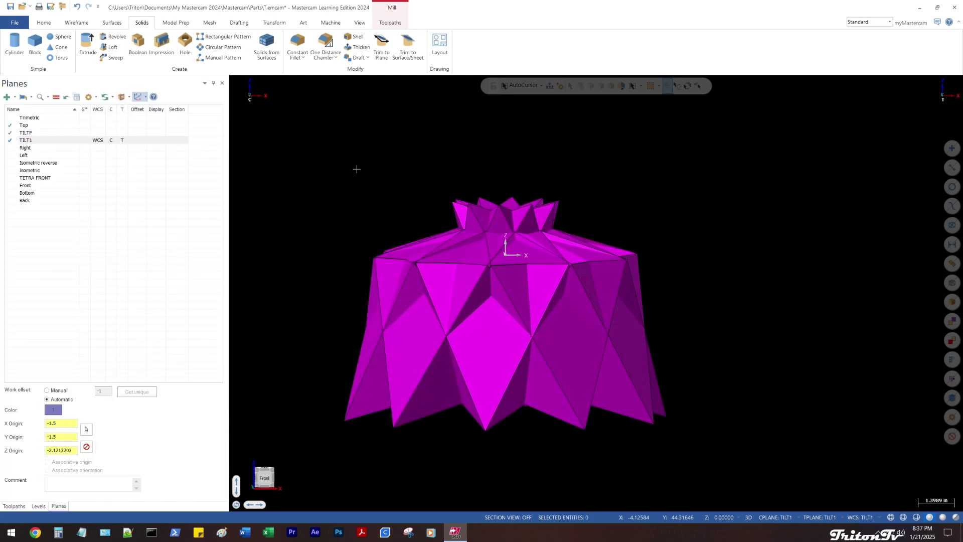
Clear the result colors from the rotated octahedron solids
right_click(339, 164)
click(382, 150)
middle_drag(369, 177, 366, 204)
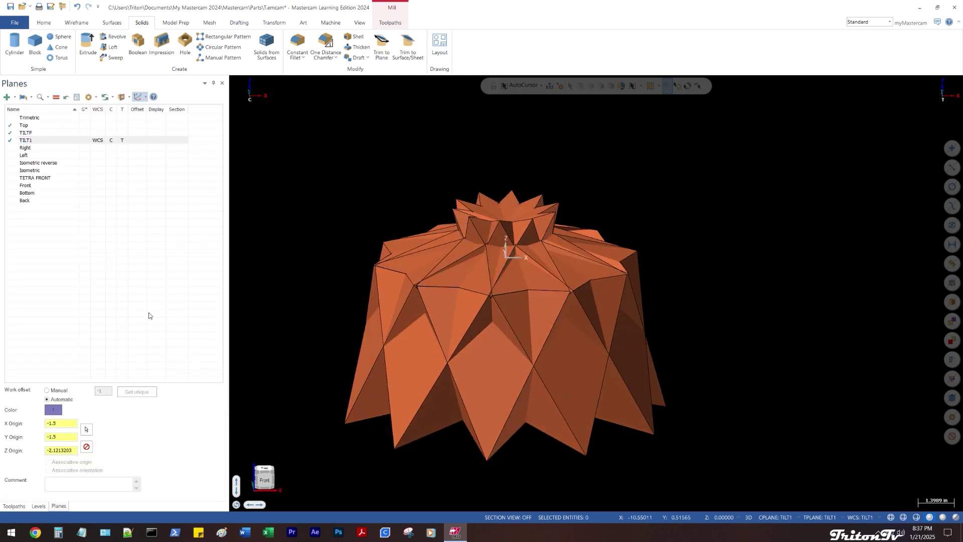
Display the OCTA GEO level to compare its wireframe with the rotated solids, and hide it again
click(38, 505)
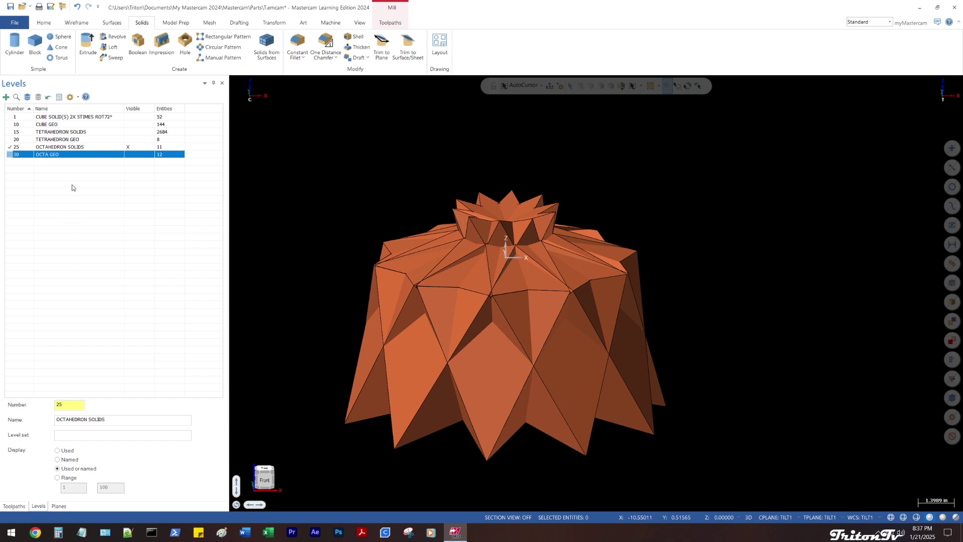
click(135, 154)
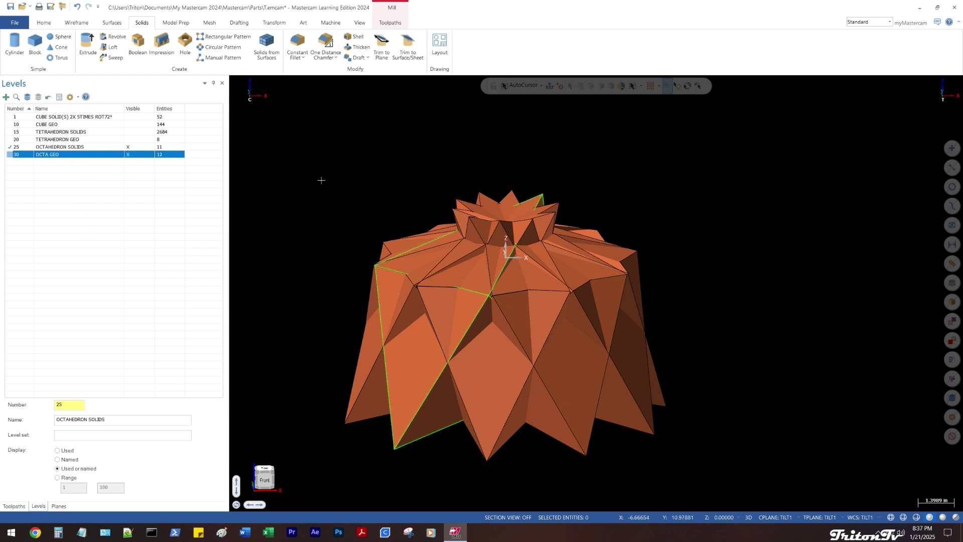
middle_drag(321, 180, 320, 206)
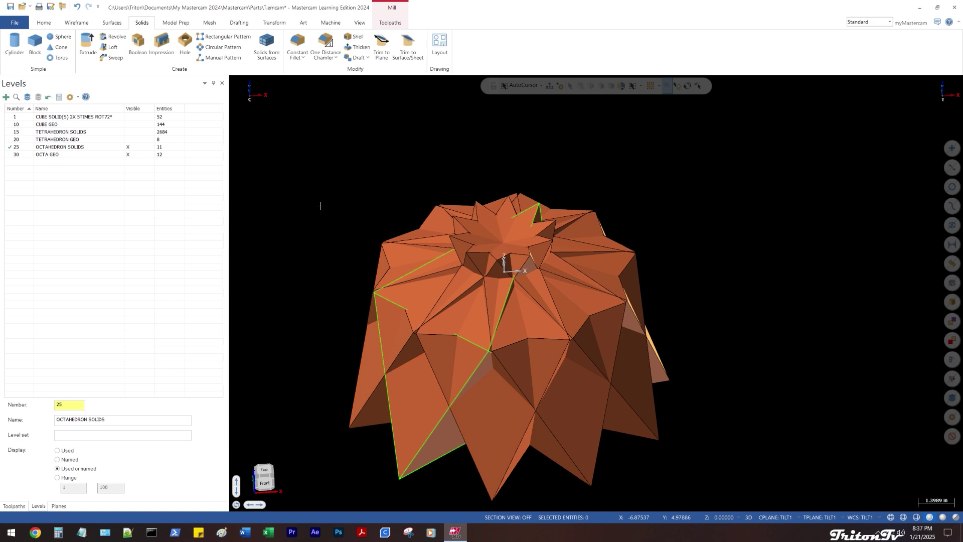
click(131, 155)
middle_drag(265, 187, 343, 225)
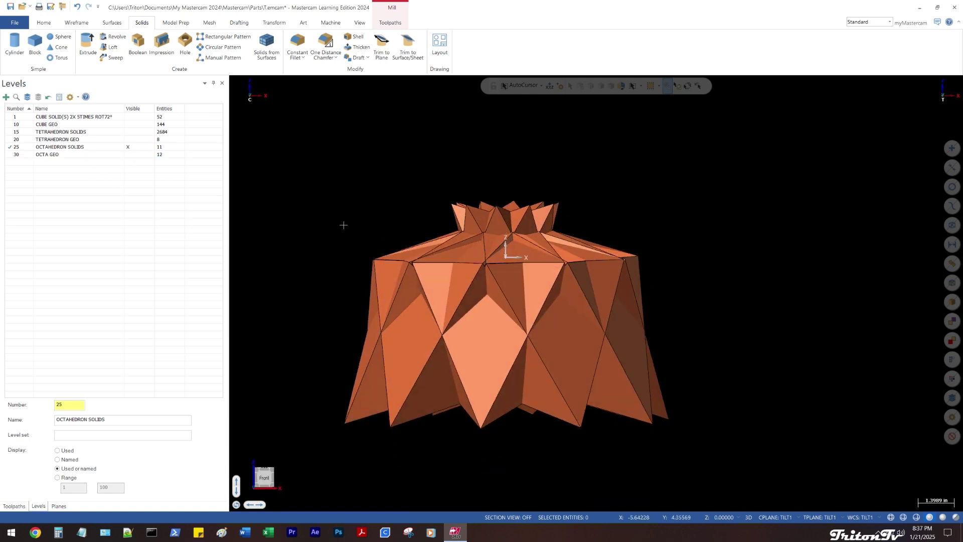
Make the TETRA FRONT plane active as the WCS, construction plane and tool plane
click(56, 505)
double_click(102, 179)
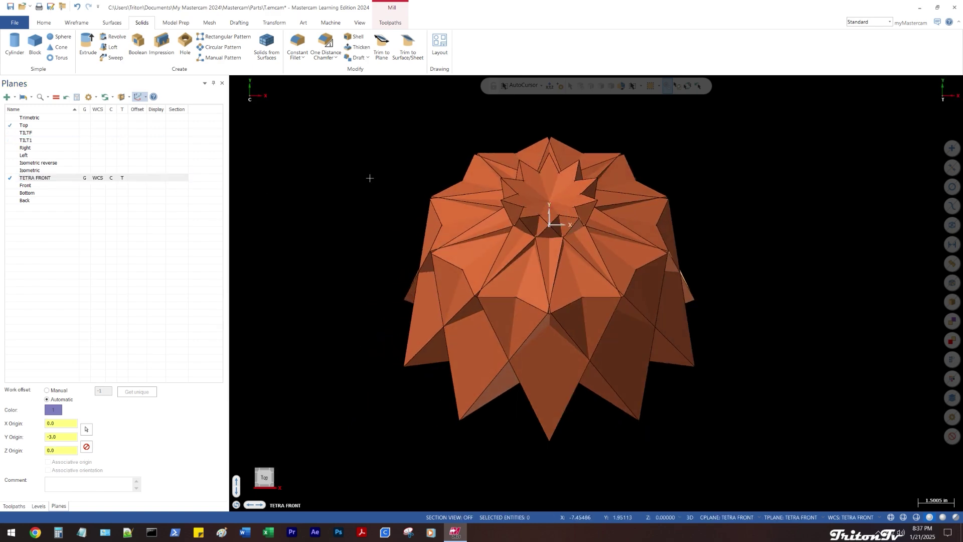
middle_drag(370, 178, 532, 172)
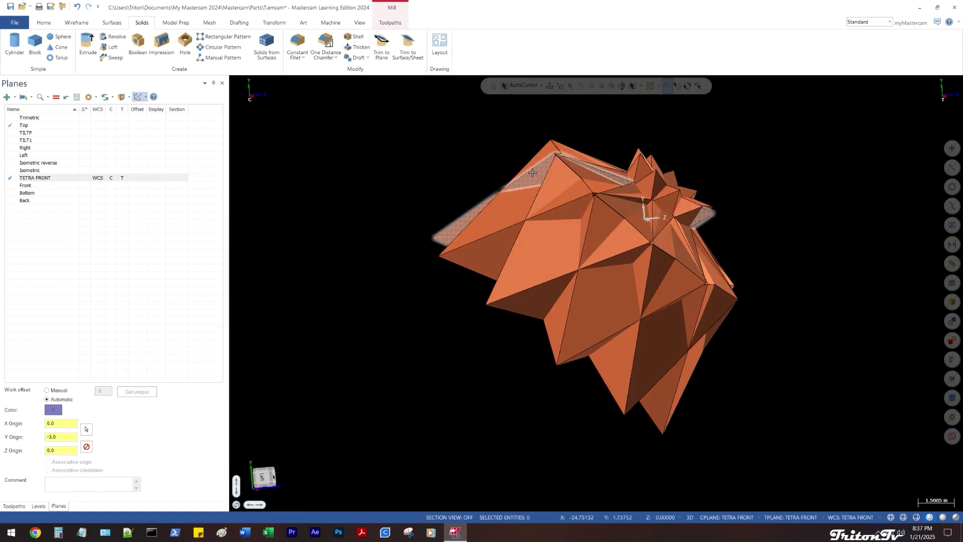
key(alt+p)
key(alt+p)
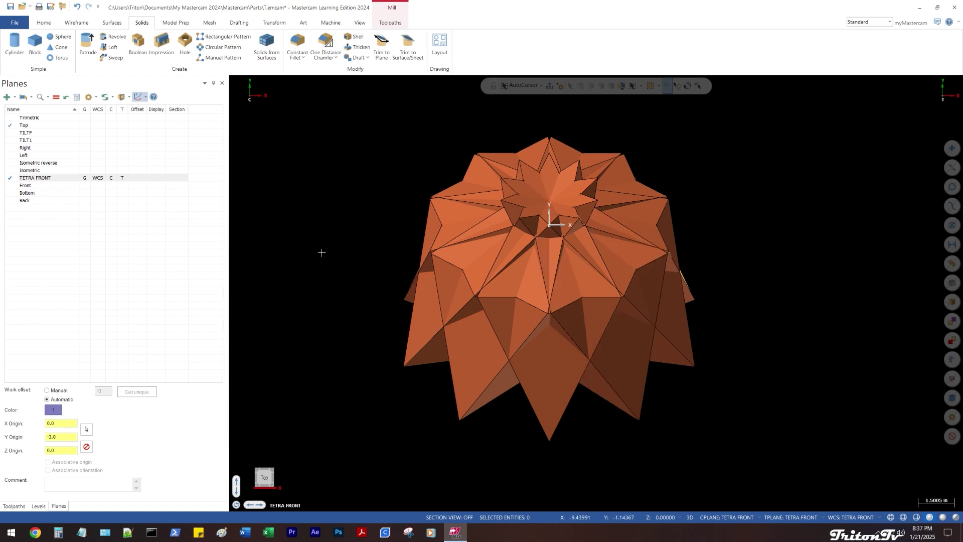
middle_drag(321, 252, 317, 230)
key(alt+p)
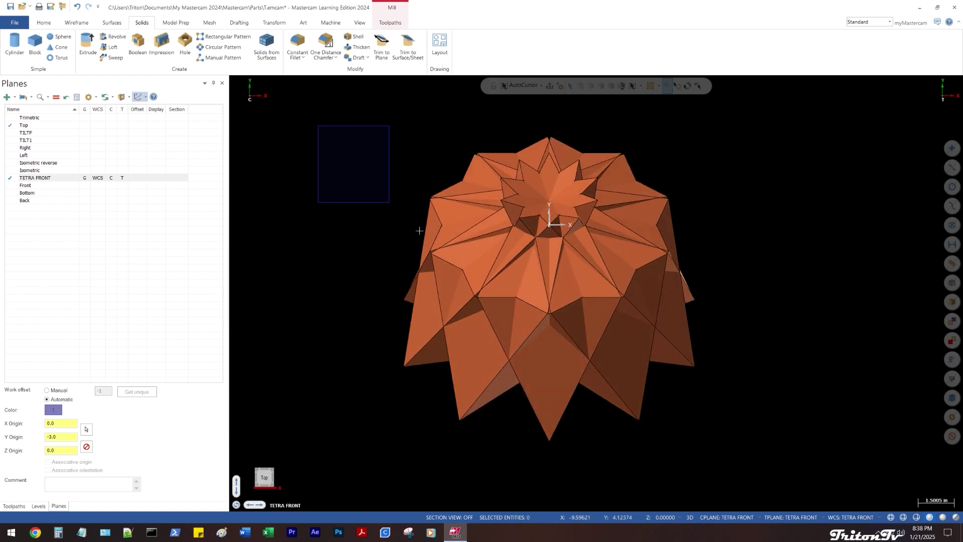
Rotate all the octahedron solids about the TETRA FRONT origin using Join, 10 instances at 36°, and clear the result colors
drag(726, 447, 726, 447)
right_click(765, 159)
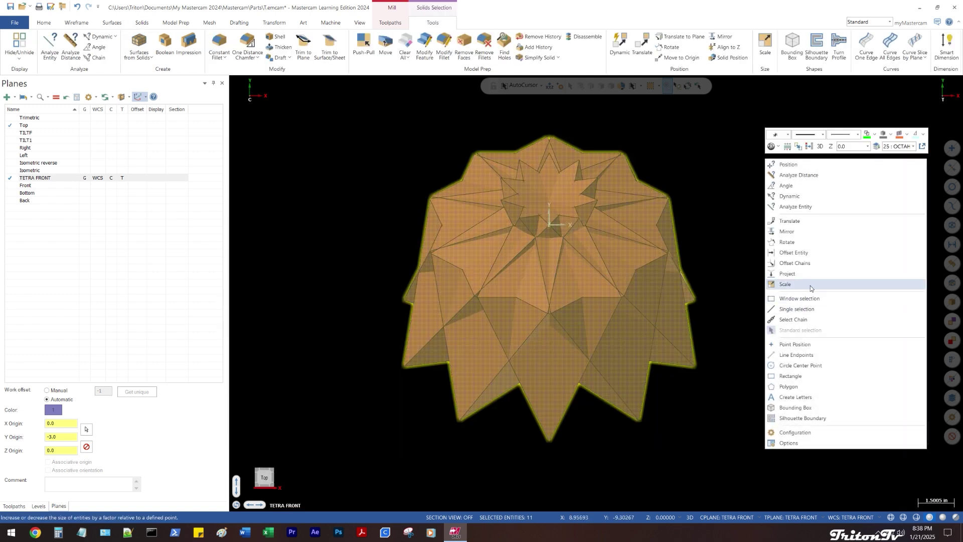
click(806, 247)
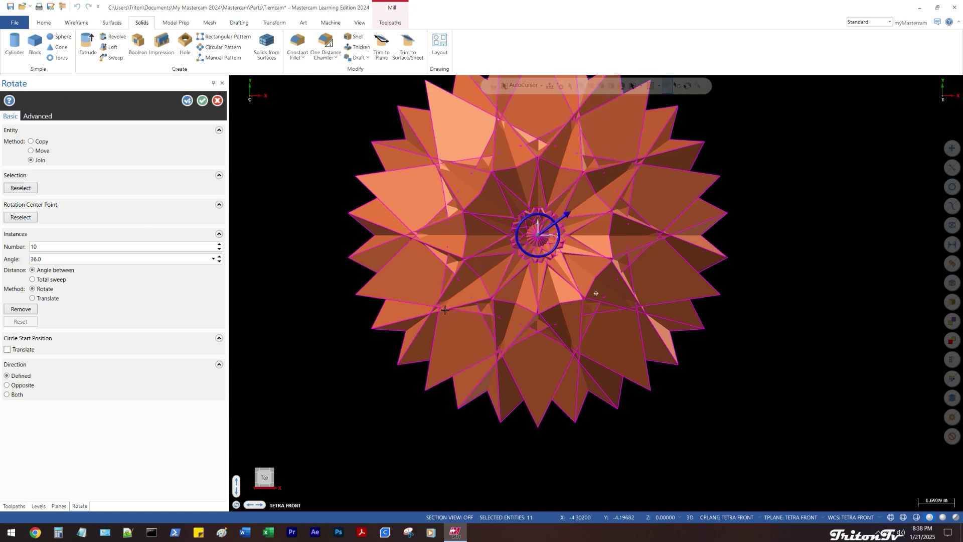
middle_drag(596, 293, 443, 278)
key(alt+p)
scroll(460, 268, down, 3)
scroll(461, 268, down, 2)
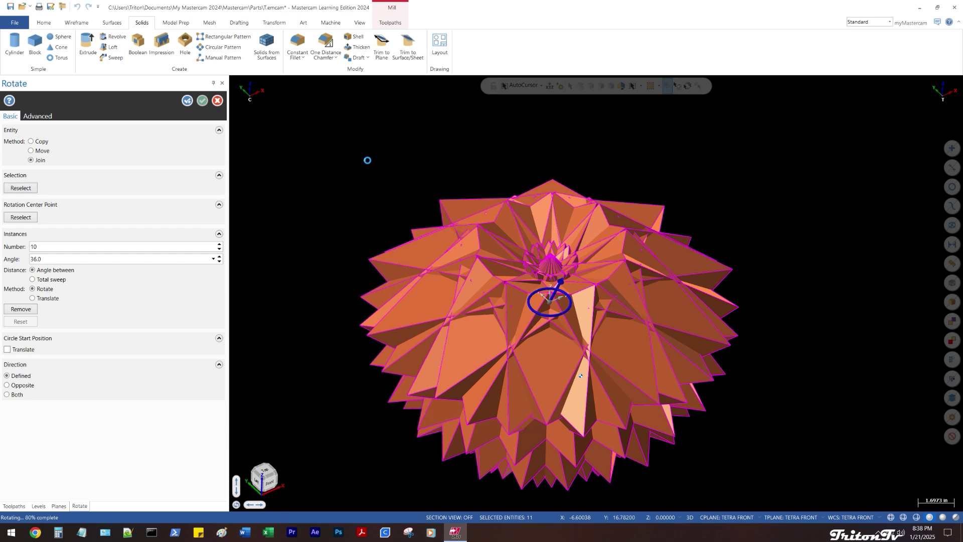
right_click(363, 137)
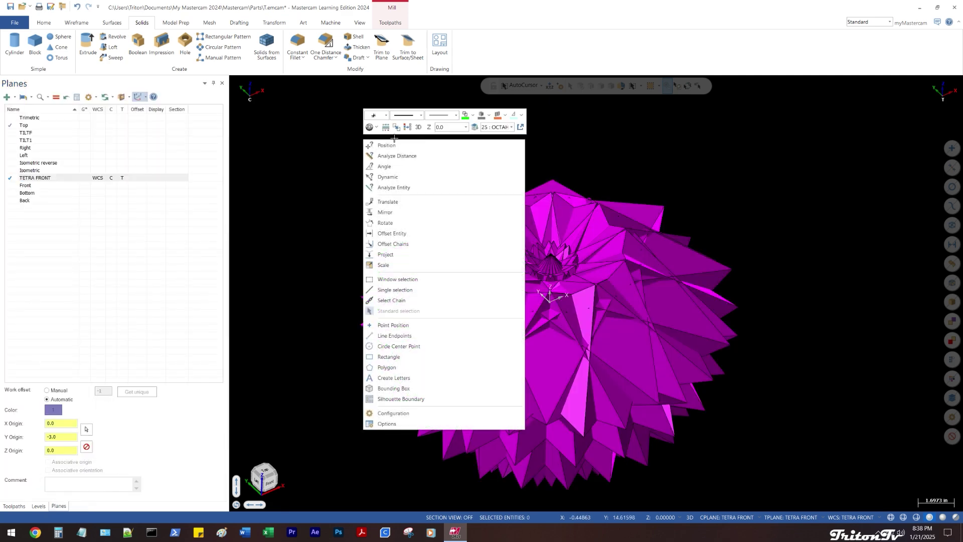
click(407, 129)
Examine the patterned octahedron solids from the front and from above
middle_drag(370, 188, 464, 199)
key(alt+5)
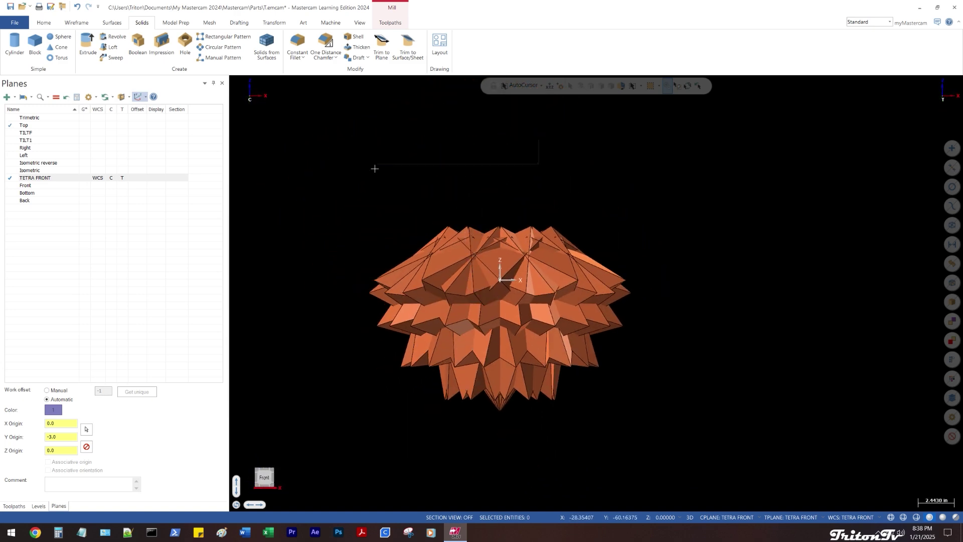
key(Escape)
middle_drag(394, 209, 359, 245)
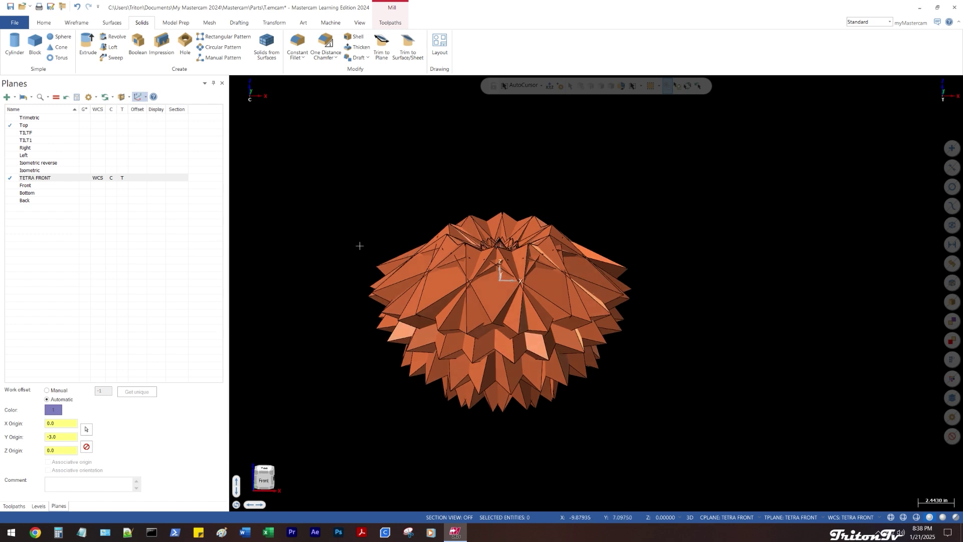
Display only the TETRAHEDRON SOLIDS level to examine its sphere pattern
click(39, 506)
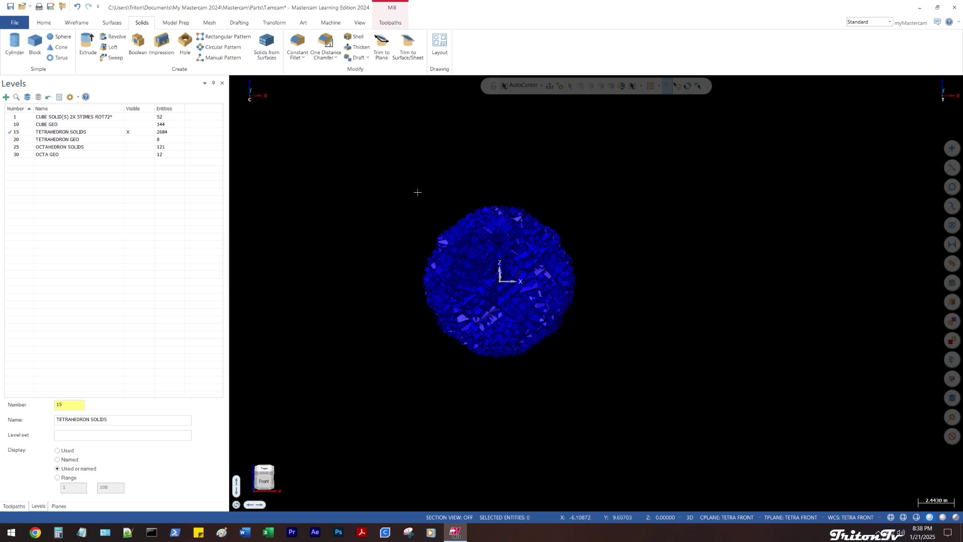
scroll(473, 234, up, 3)
mouse_move(517, 258)
middle_down()
mouse_move(515, 361)
mouse_move(534, 263)
mouse_move(517, 201)
mouse_move(514, 216)
mouse_move(547, 256)
middle_up()
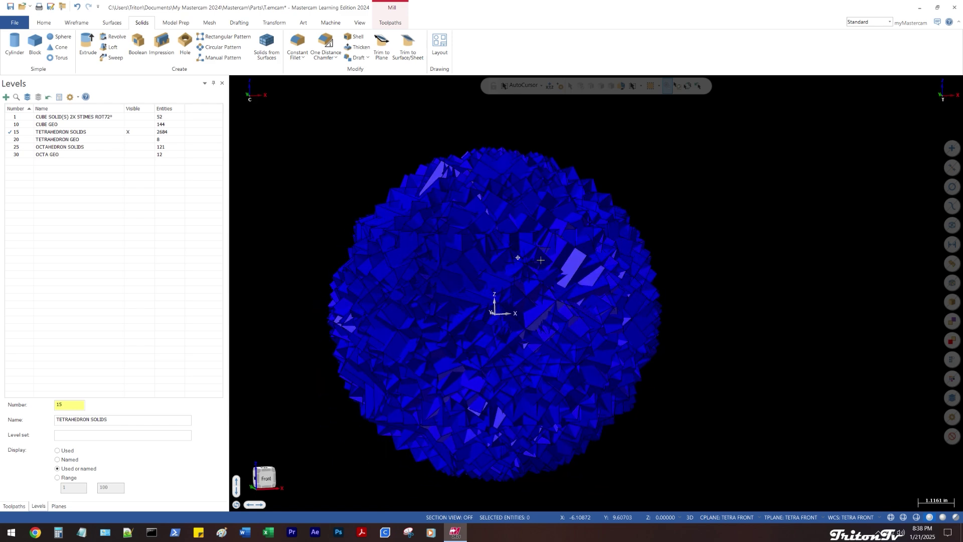
scroll(547, 256, down, 1)
Check the number of entities for dynamic rotation in the system configuration's view settings
right_click(616, 157)
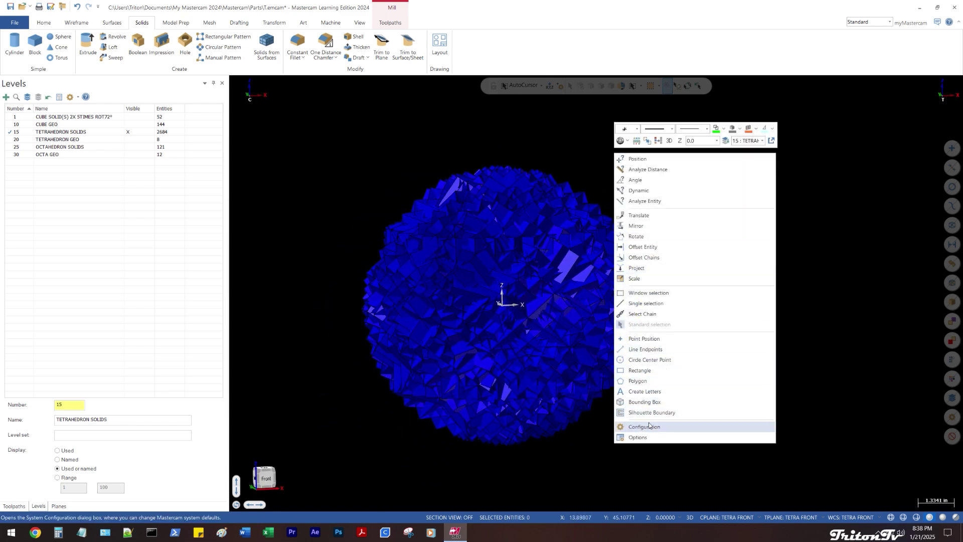
click(666, 427)
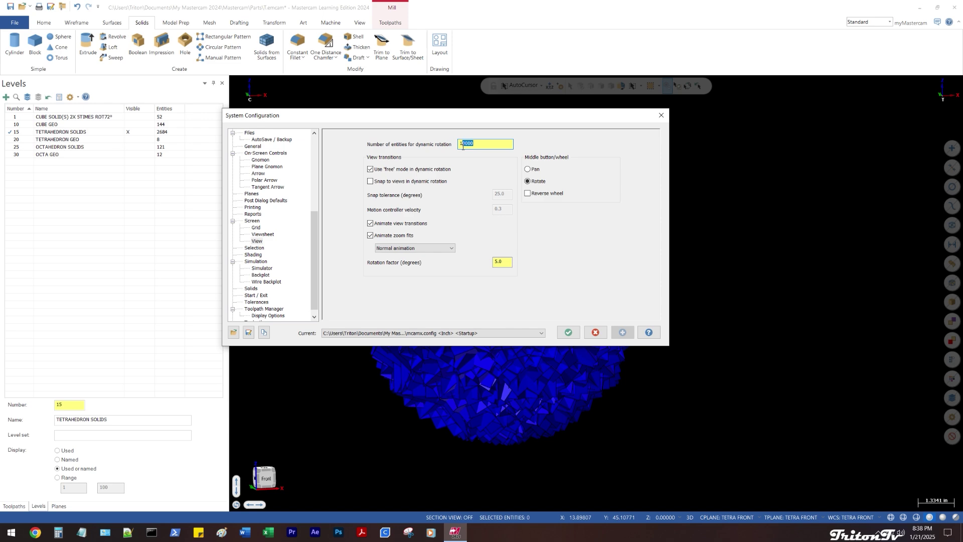
key(Escape)
key(alt+1)
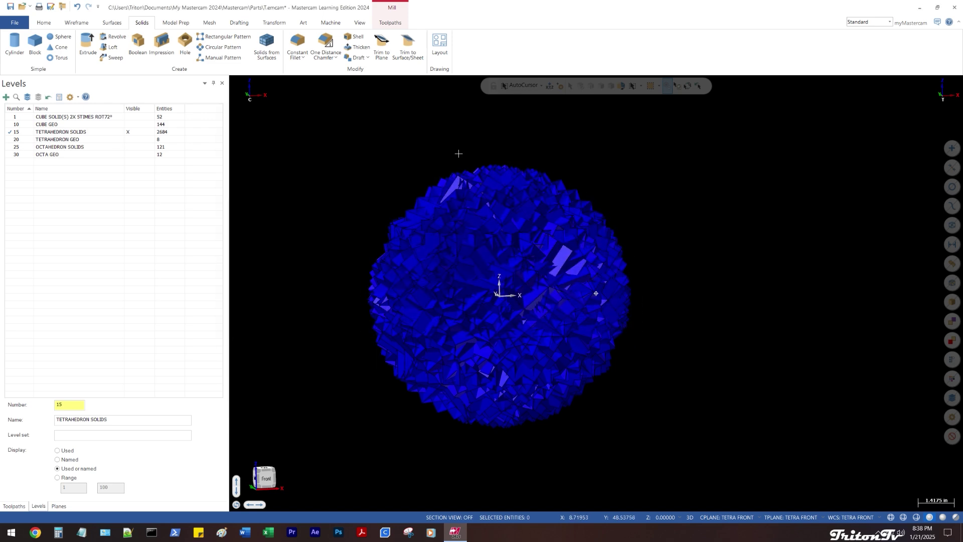
Examine the tetrahedron sphere from a tilted angle and at close range
middle_drag(476, 229, 473, 182)
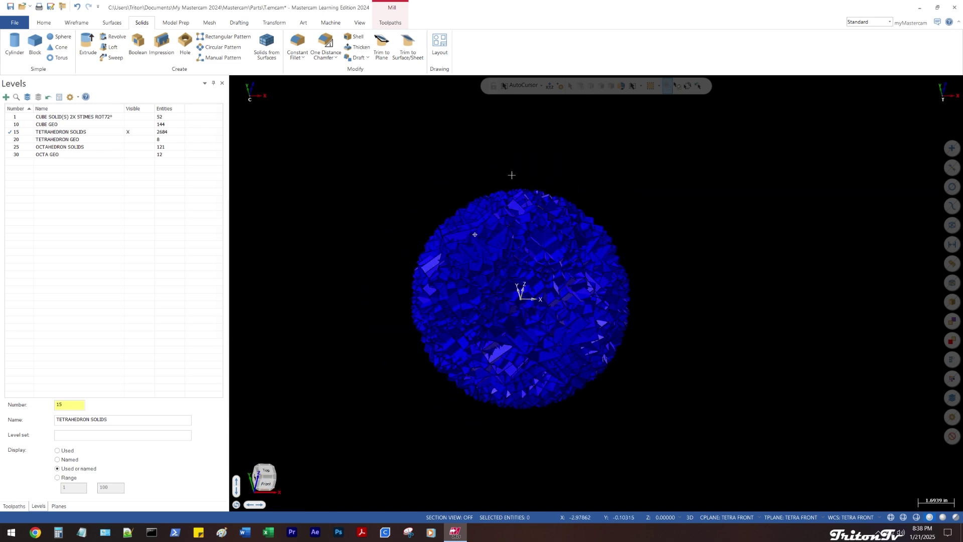
scroll(483, 177, up, 3)
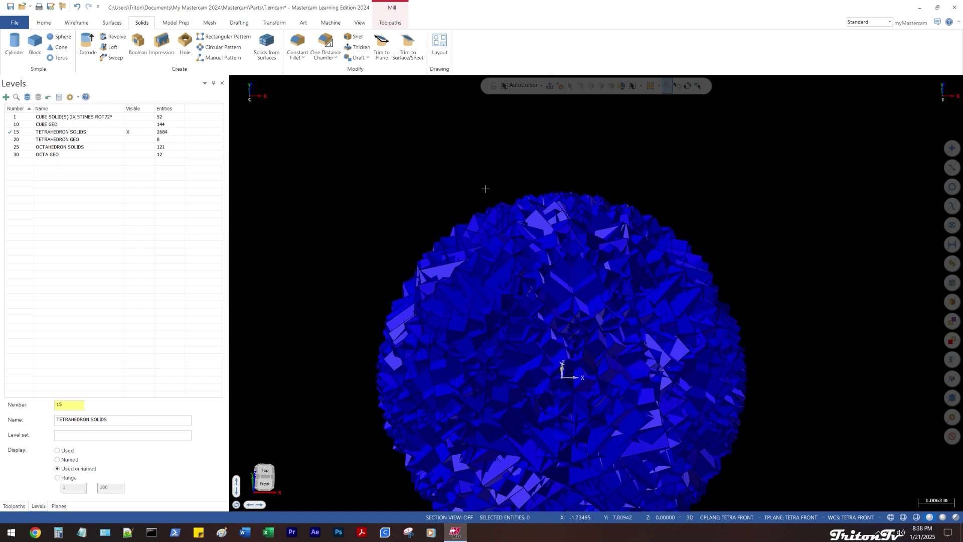
scroll(486, 189, down, 1)
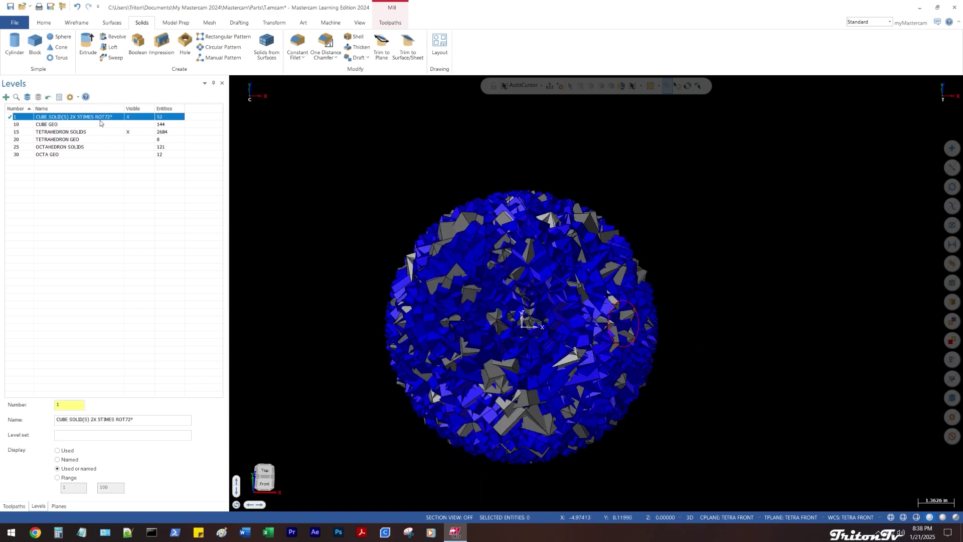
Display only the cube solids level, examine its sphere pattern, and clear the result colors
click(128, 134)
middle_drag(458, 194, 530, 212)
scroll(536, 220, down, 2)
scroll(536, 221, up, 3)
scroll(540, 196, up, 1)
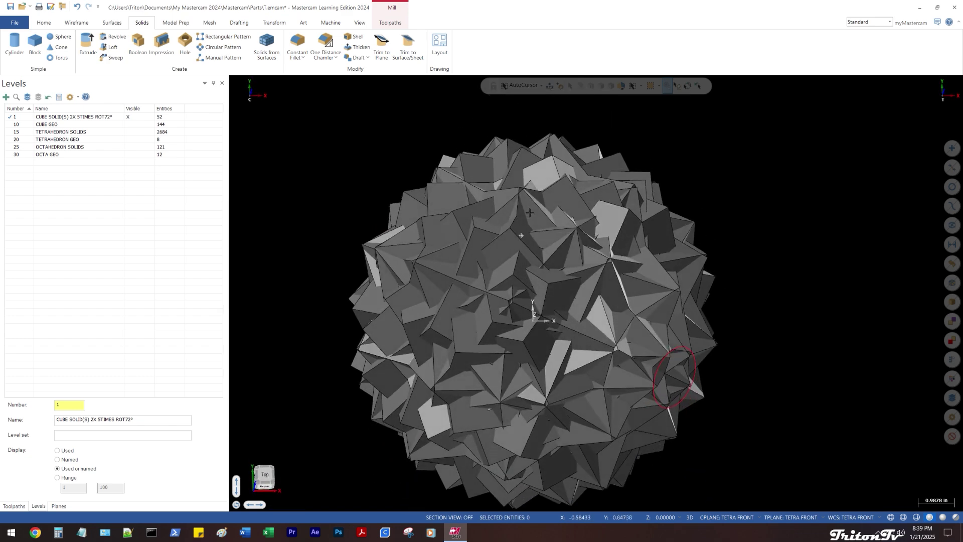
right_click(329, 118)
click(370, 103)
key(alt+Down)
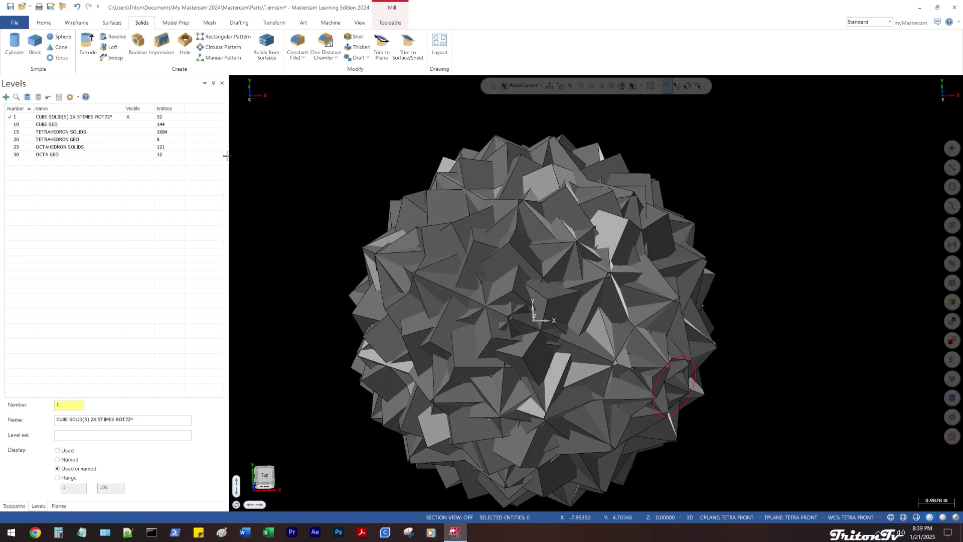
Make OCTAHEDRON SOLIDS the main level, hide the cube solids level, and inspect the octahedron pattern
click(29, 148)
click(128, 117)
middle_drag(464, 208, 467, 150)
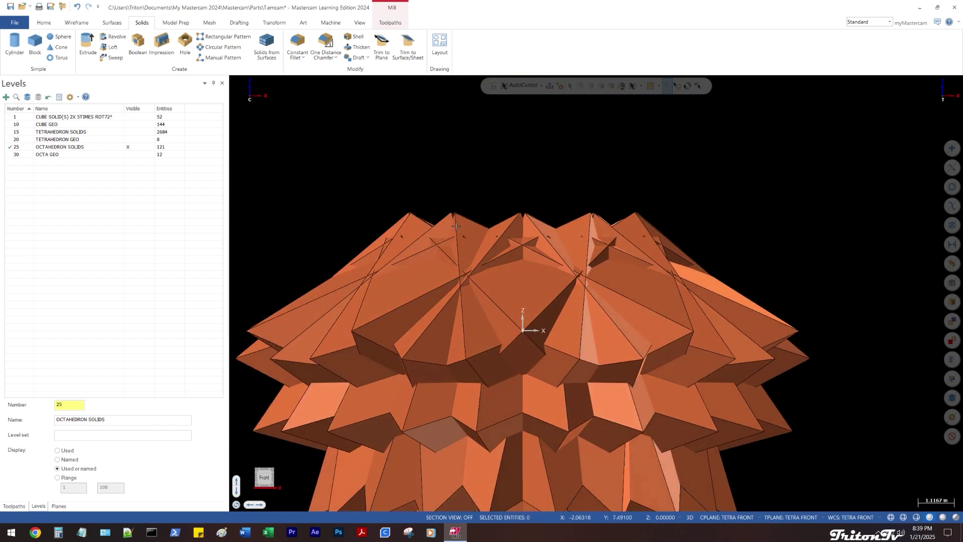
scroll(532, 235, down, 3)
middle_drag(528, 248, 511, 298)
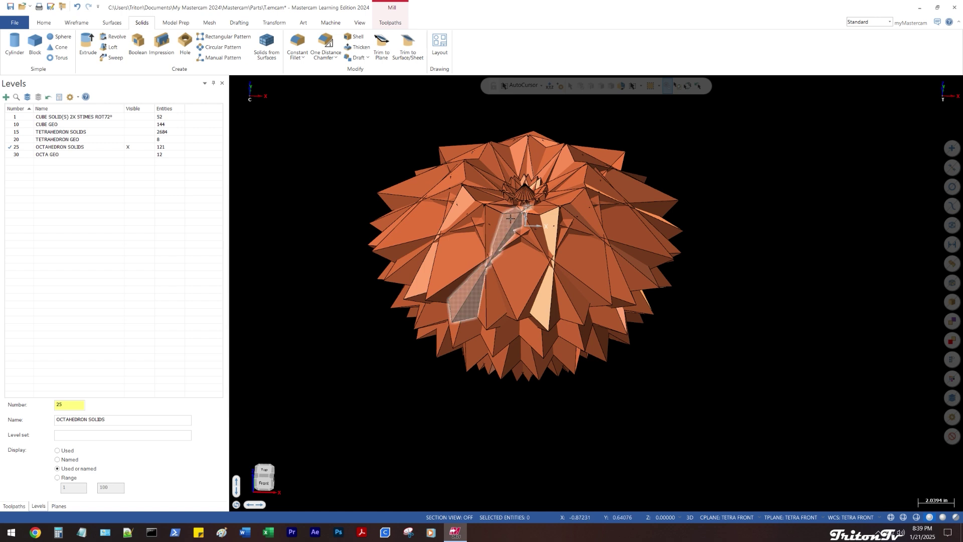
Try to apply the current solid color to one front solid of the octahedron pattern
click(509, 238)
right_click(563, 201)
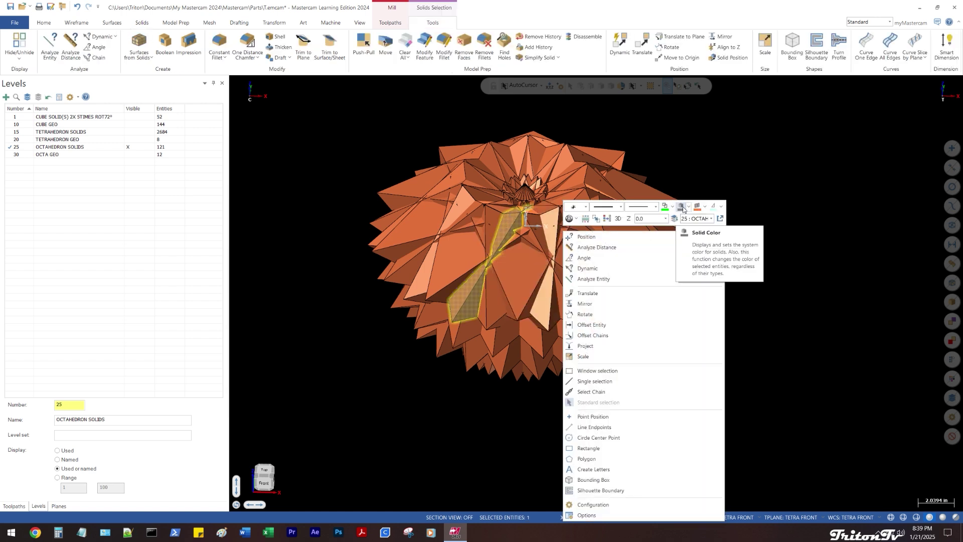
click(681, 207)
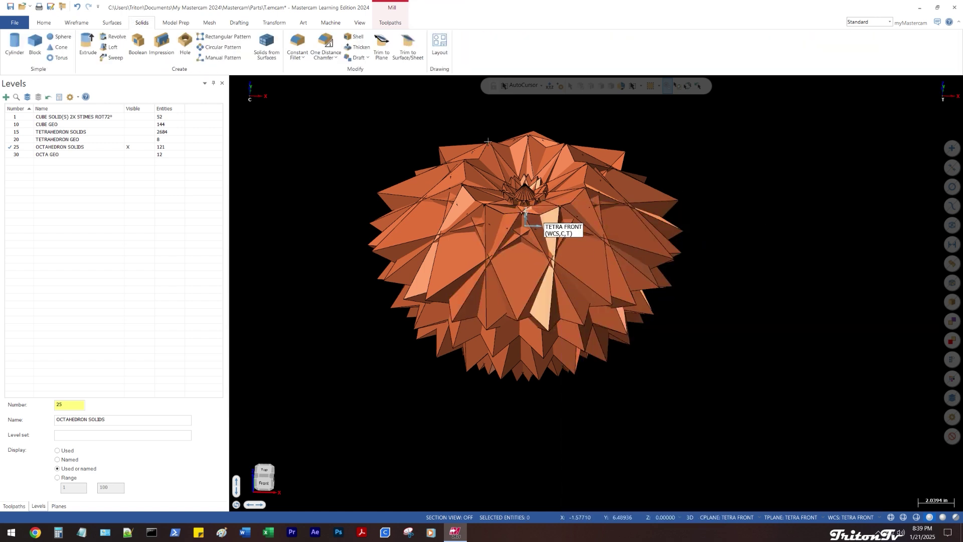
Clear all face and feature colors from every solid in the octahedron pattern
click(174, 24)
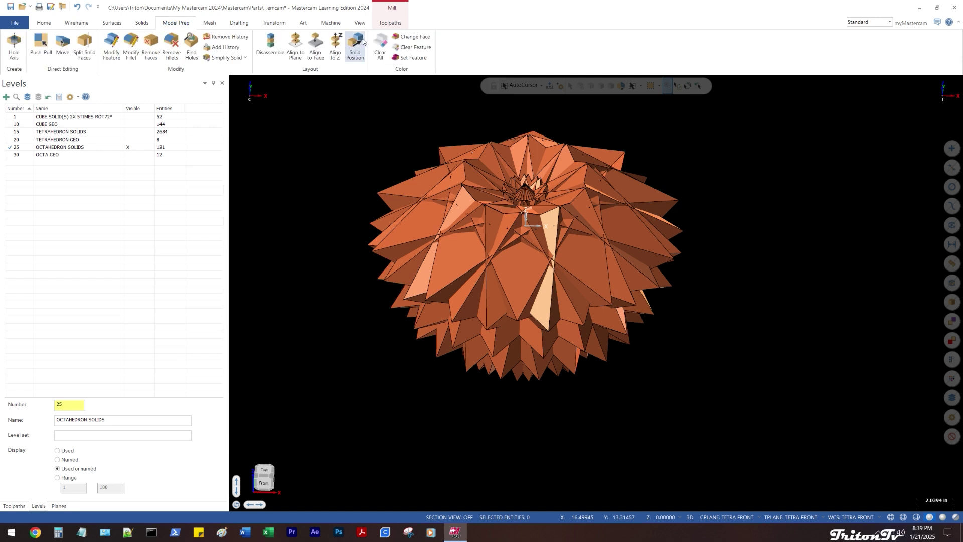
click(380, 50)
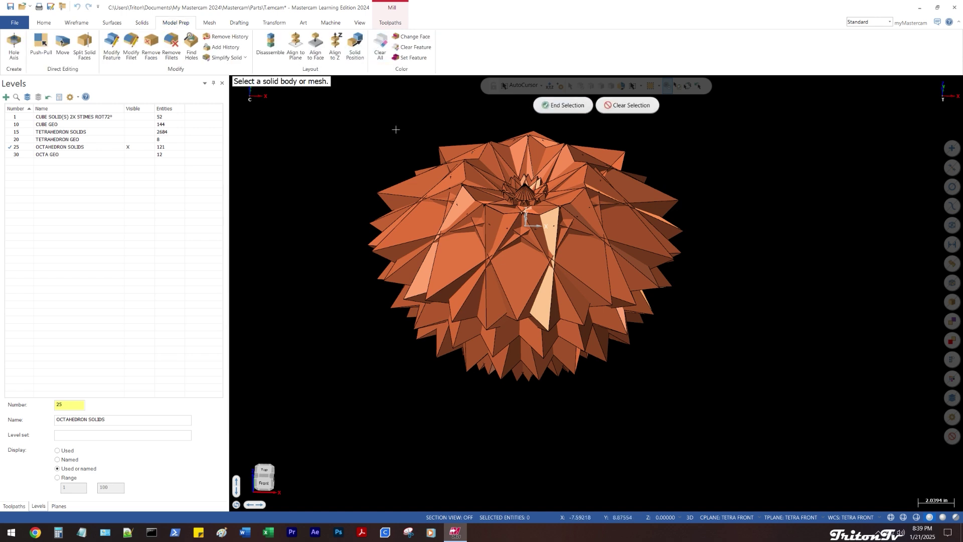
drag(328, 129, 805, 417)
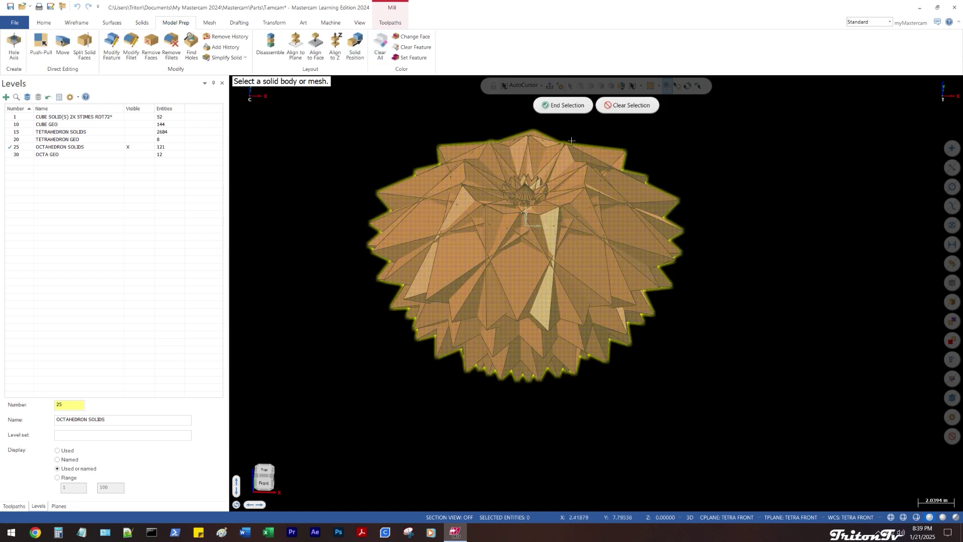
click(559, 105)
middle_drag(503, 171, 528, 346)
scroll(506, 235, up, 3)
scroll(522, 301, down, 2)
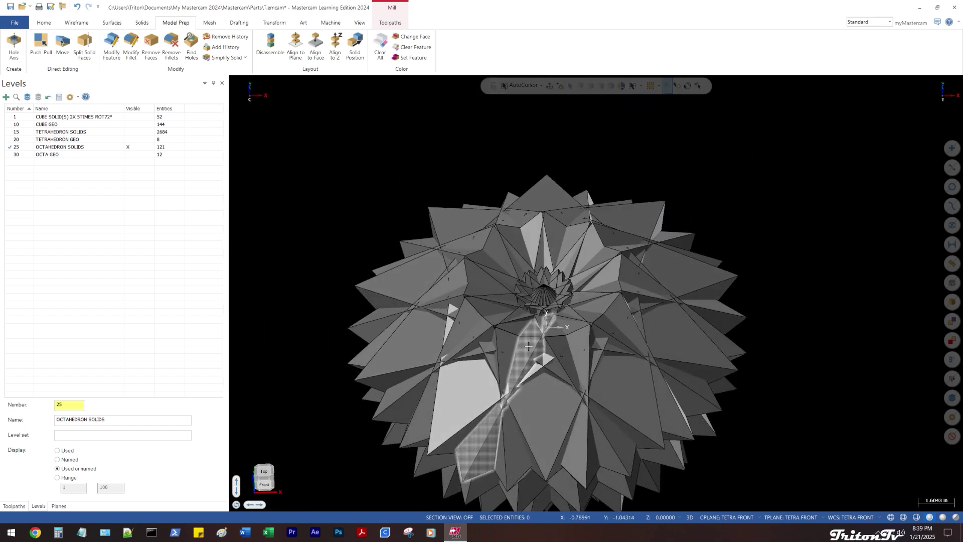
Color the single front octahedron solid green and clear its remaining face colors
click(531, 339)
right_click(393, 168)
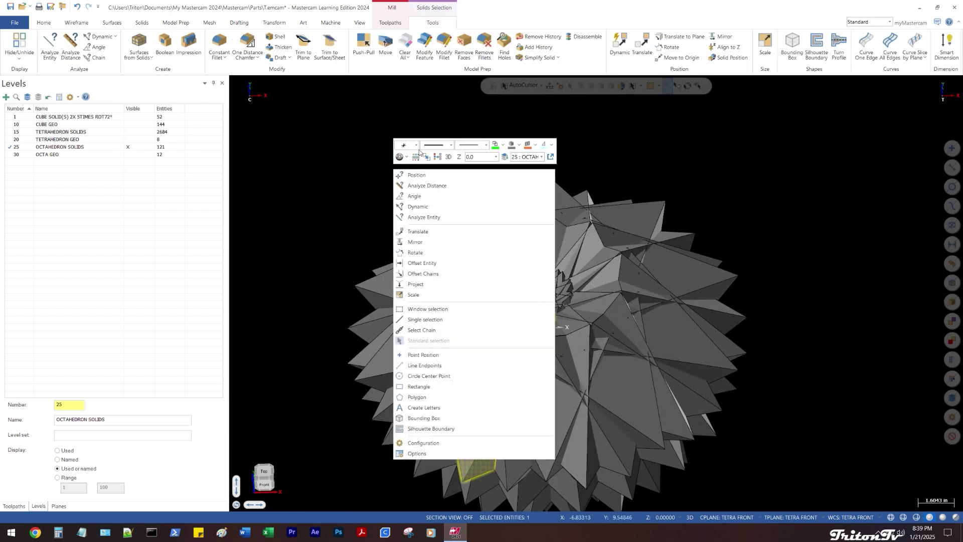
click(495, 146)
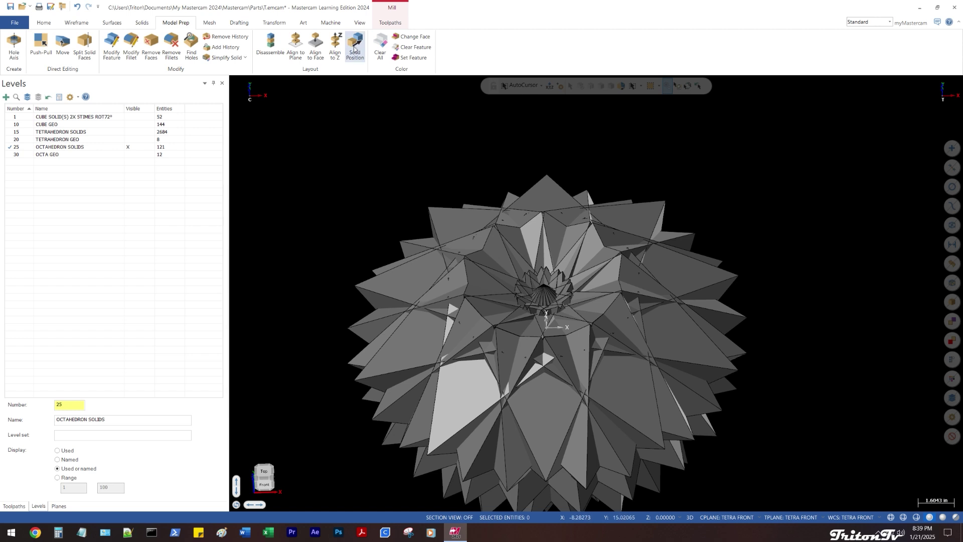
click(374, 48)
click(530, 341)
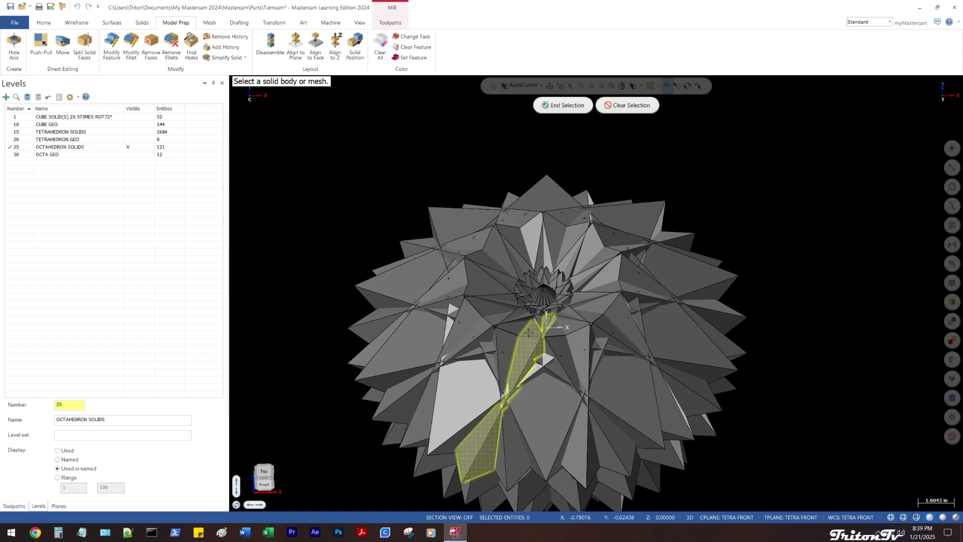
click(563, 105)
Examine the green octahedron solid's shape and place within the pattern from several tilted and front angles
key(alt+p)
key(alt+p)
key(alt+p)
key(alt+p)
key(alt+p)
key(alt+p)
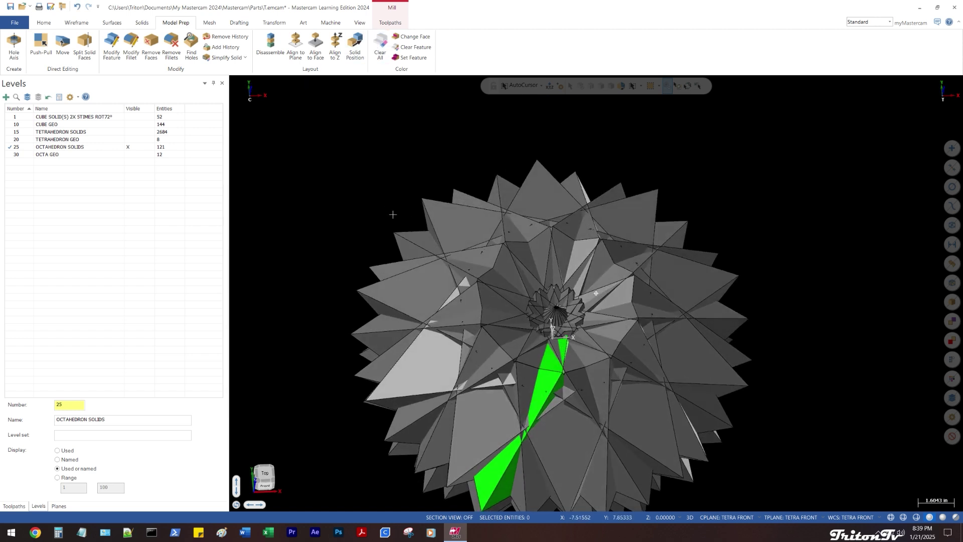
scroll(402, 259, down, 1)
middle_drag(417, 323, 402, 155)
right_click(402, 155)
click(446, 144)
scroll(513, 211, down, 1)
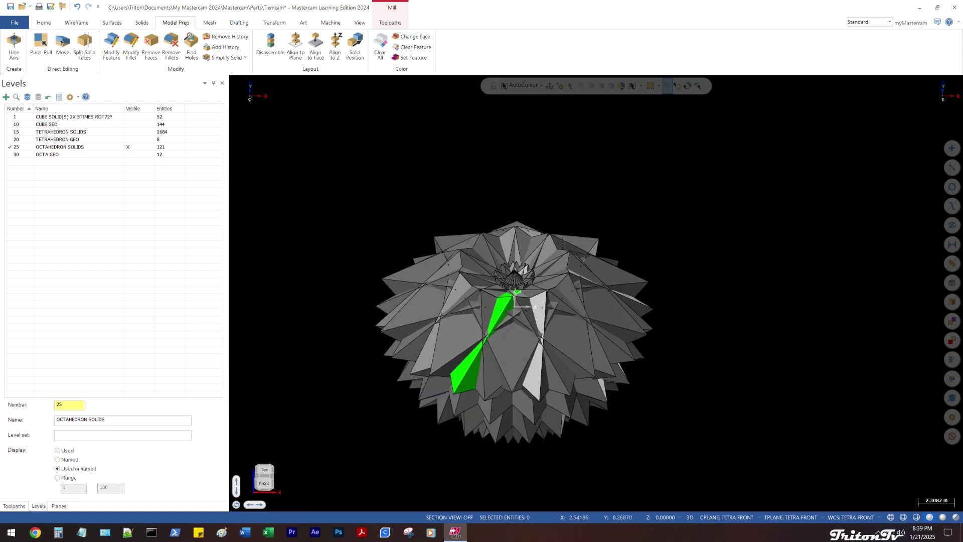
mouse_move(511, 313)
middle_down()
mouse_move(481, 321)
mouse_move(498, 323)
middle_up()
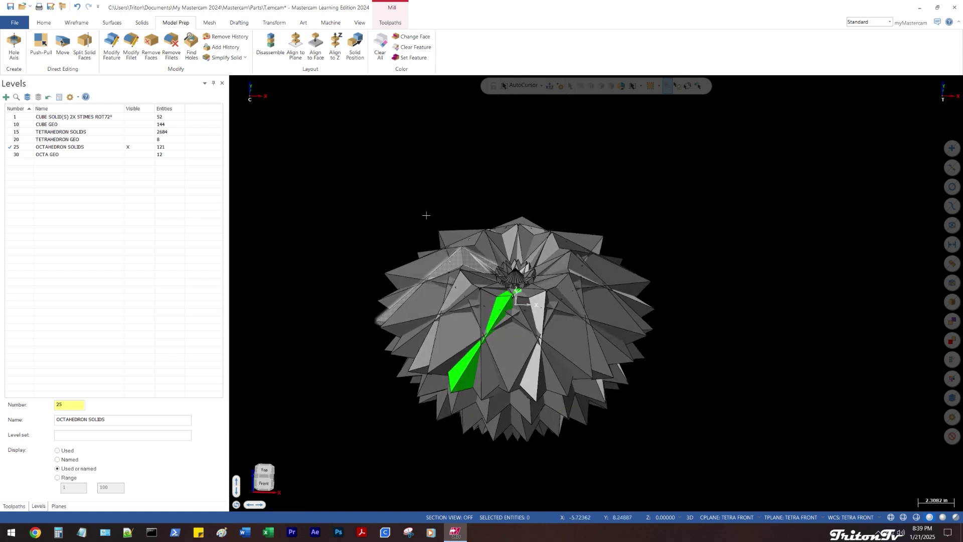
middle_drag(399, 230, 410, 187)
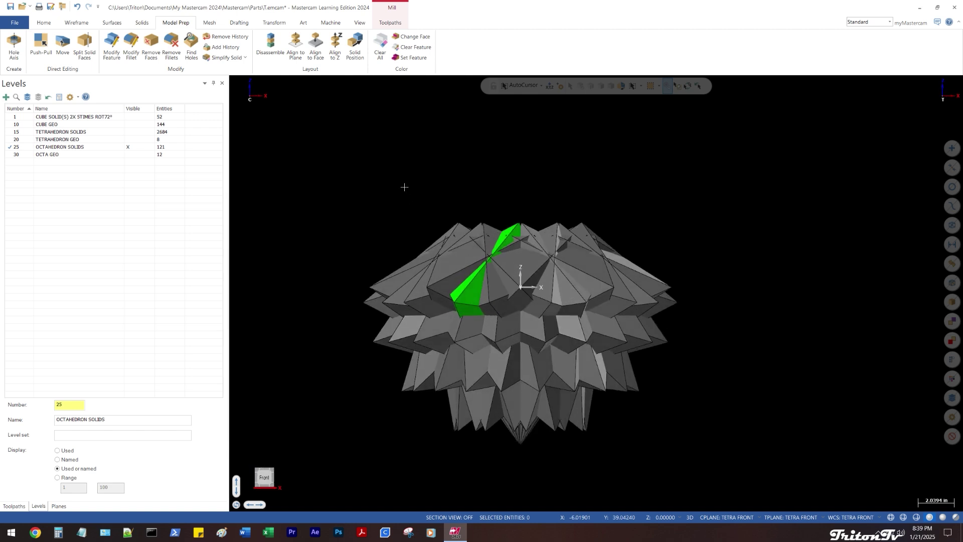
middle_drag(409, 184, 247, 211)
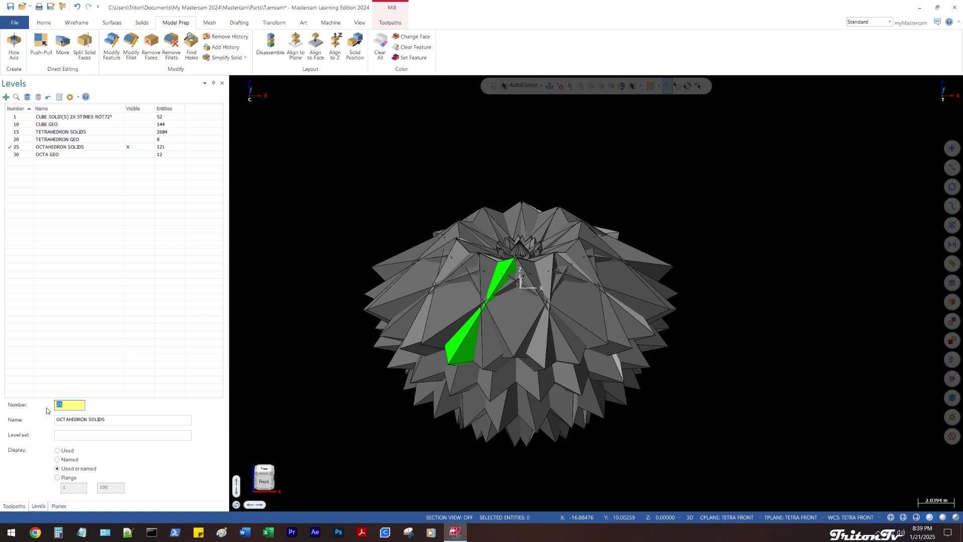
Create level 35 named SPHERE as the main level and hide the OCTAHEDRON SOLIDS level
text(35)
key(Return)
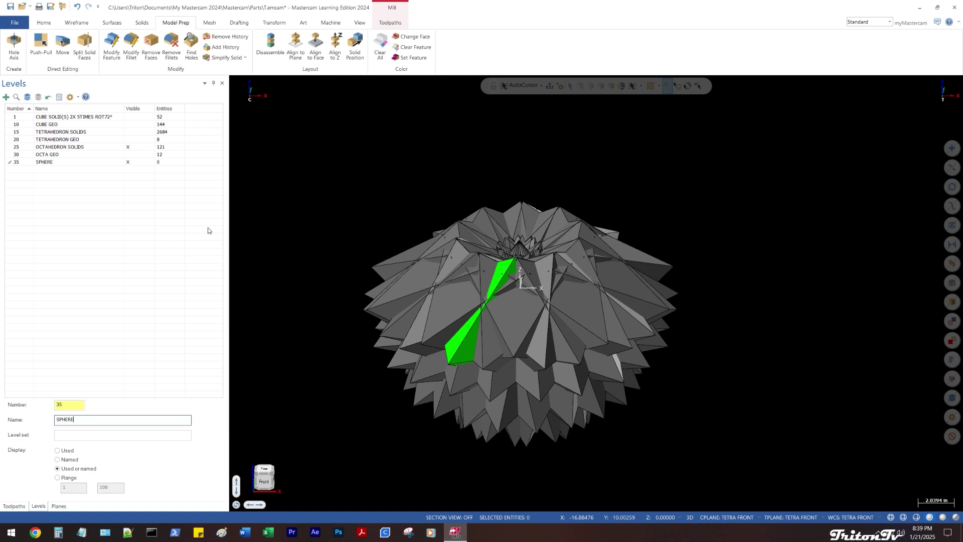
click(315, 173)
click(133, 148)
Make the Top plane the active WCS, construction plane and tool plane
key(alt+1)
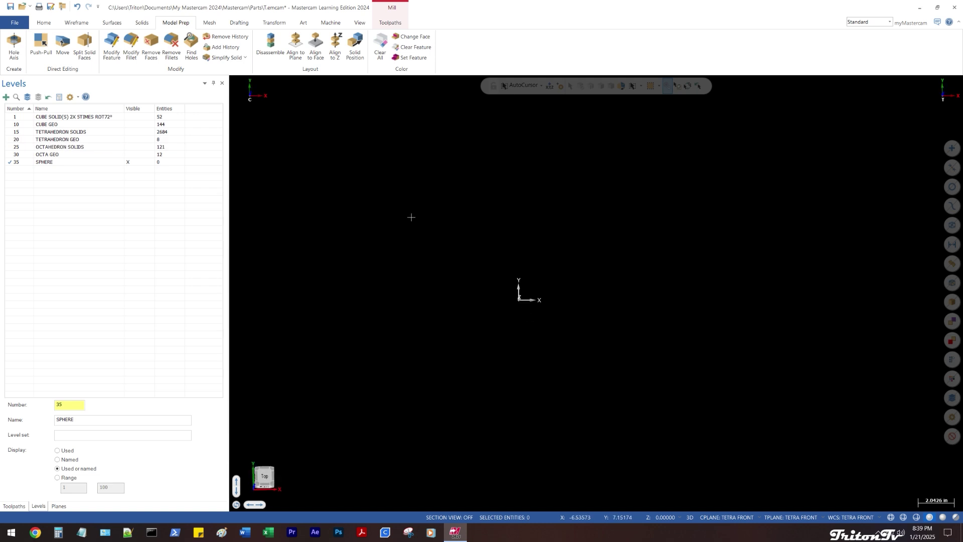
click(59, 505)
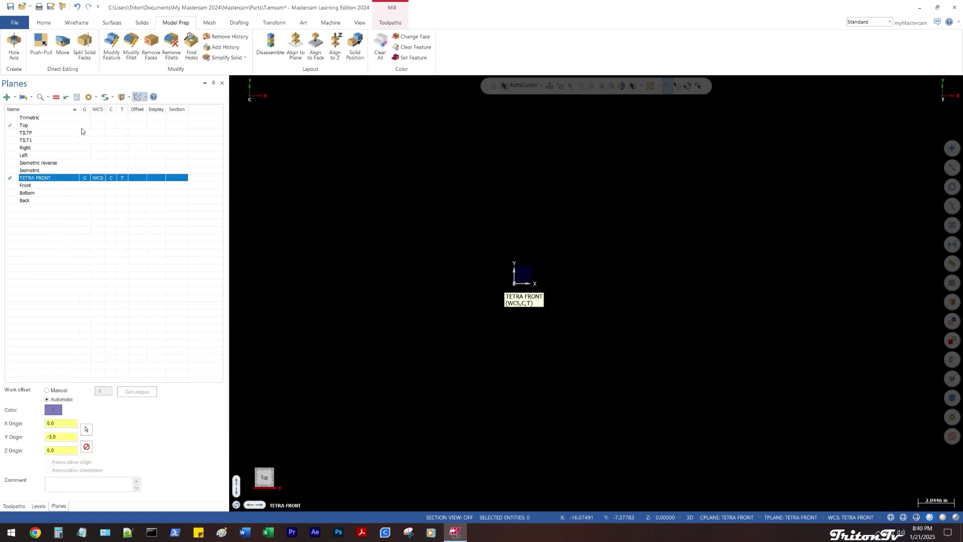
click(96, 126)
middle_drag(445, 265, 396, 242)
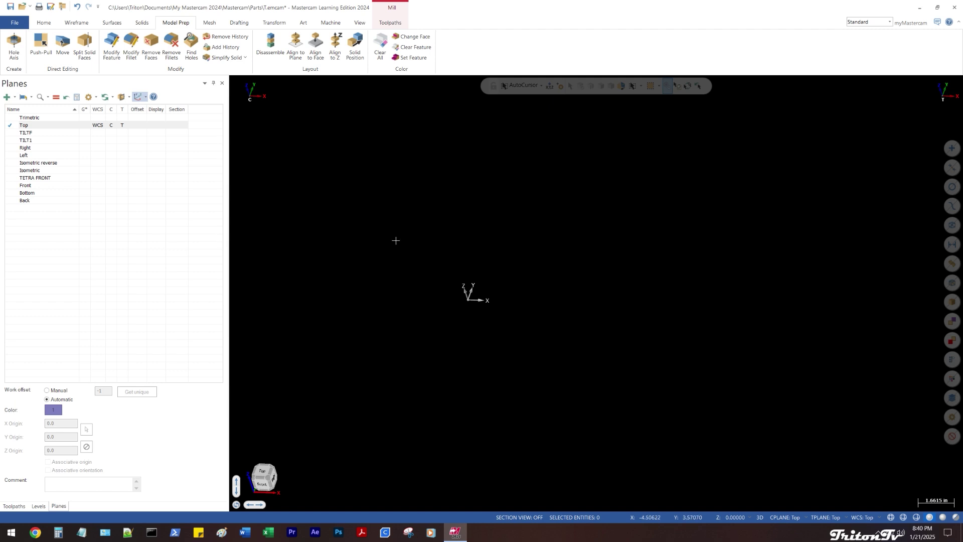
Draw a circle with a locked diameter of 6.0 in centered on the origin in the Top plane
right_click(371, 269)
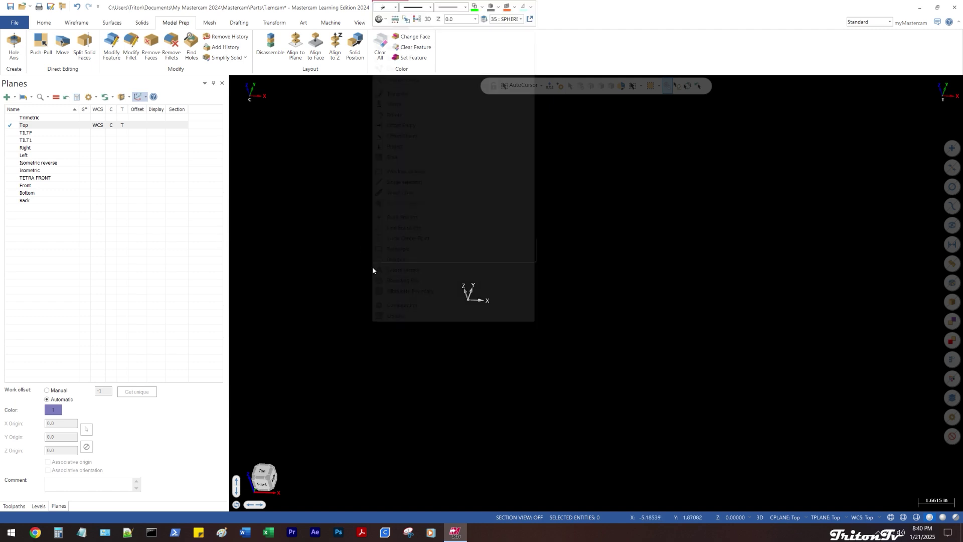
click(408, 238)
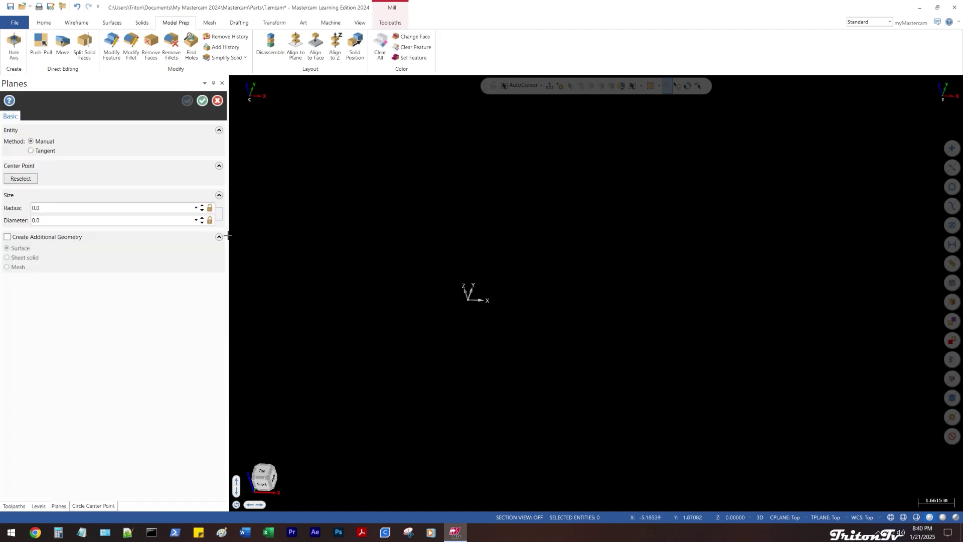
click(125, 220)
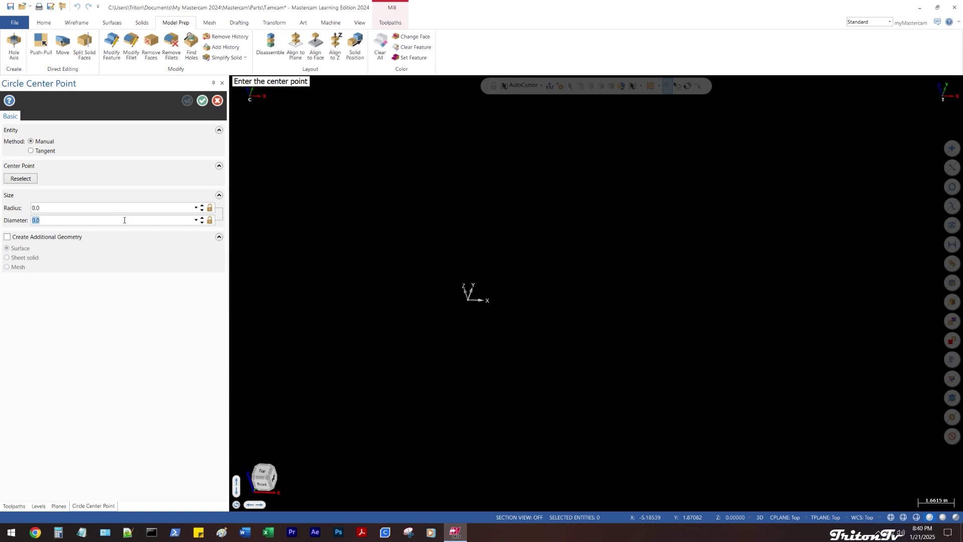
text(6)
key(Return)
click(209, 221)
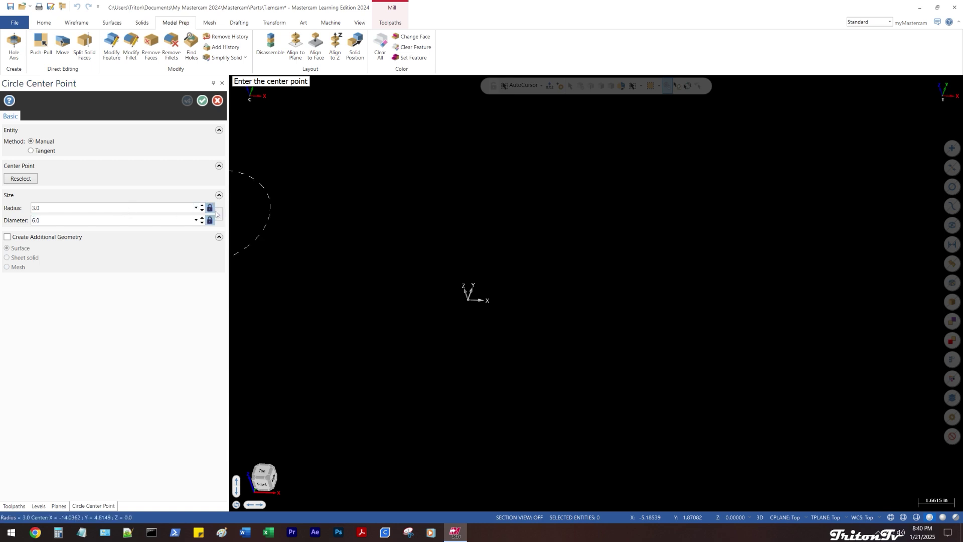
click(469, 300)
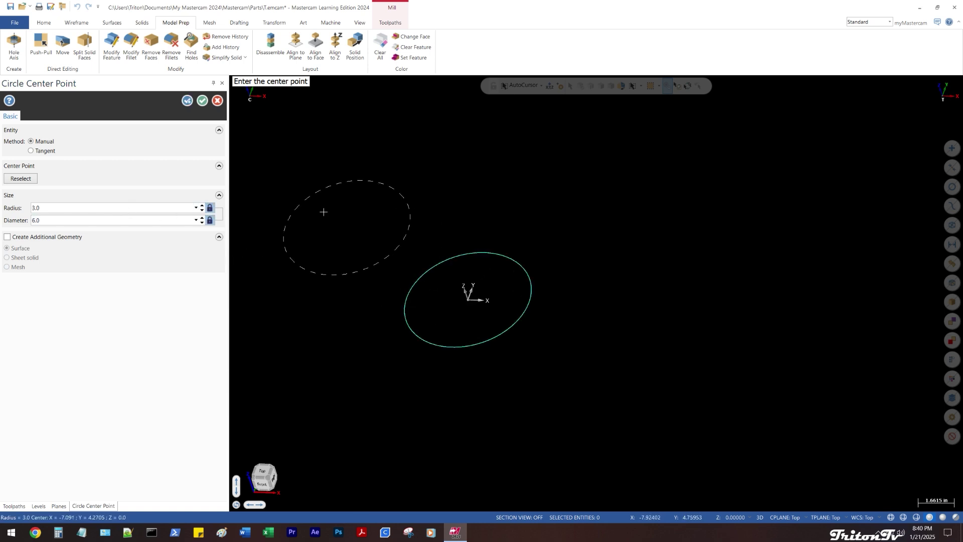
click(202, 101)
key(alt+1)
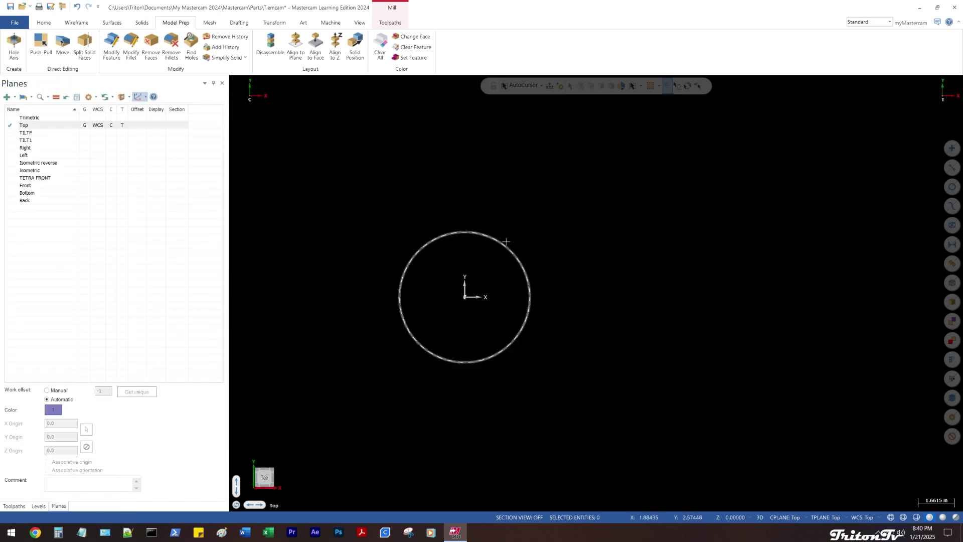
middle_drag(506, 242, 513, 168)
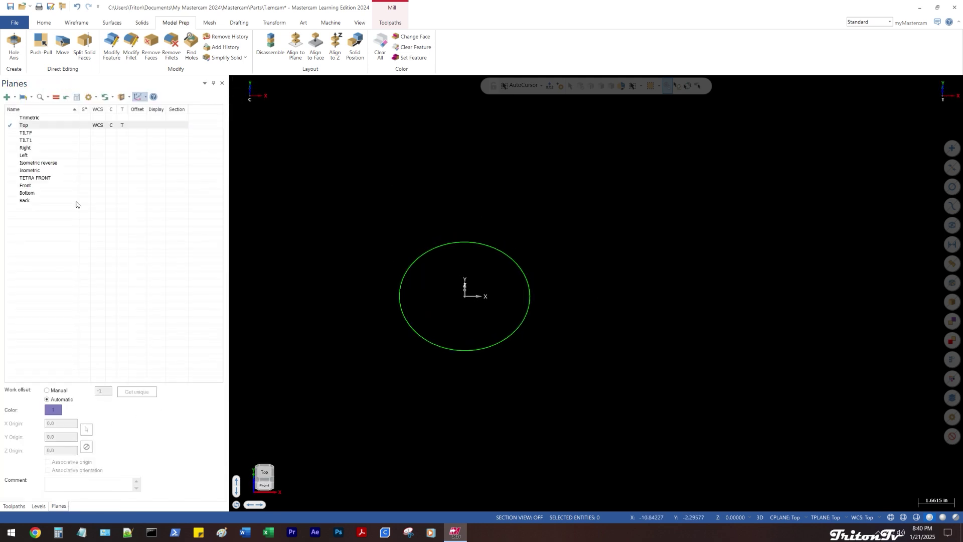
Make the Front plane the active WCS, construction plane and tool plane
click(75, 186)
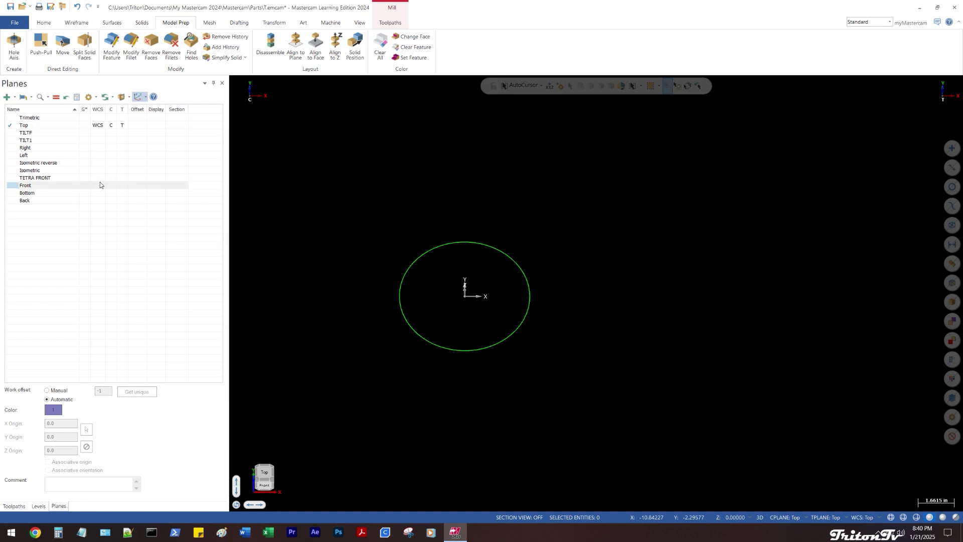
key(equal)
middle_drag(472, 157, 477, 165)
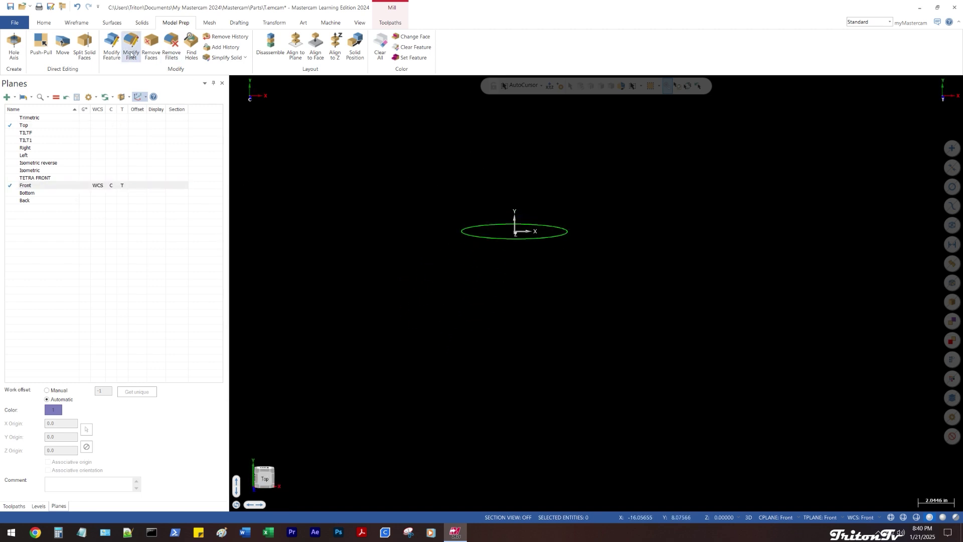
click(141, 23)
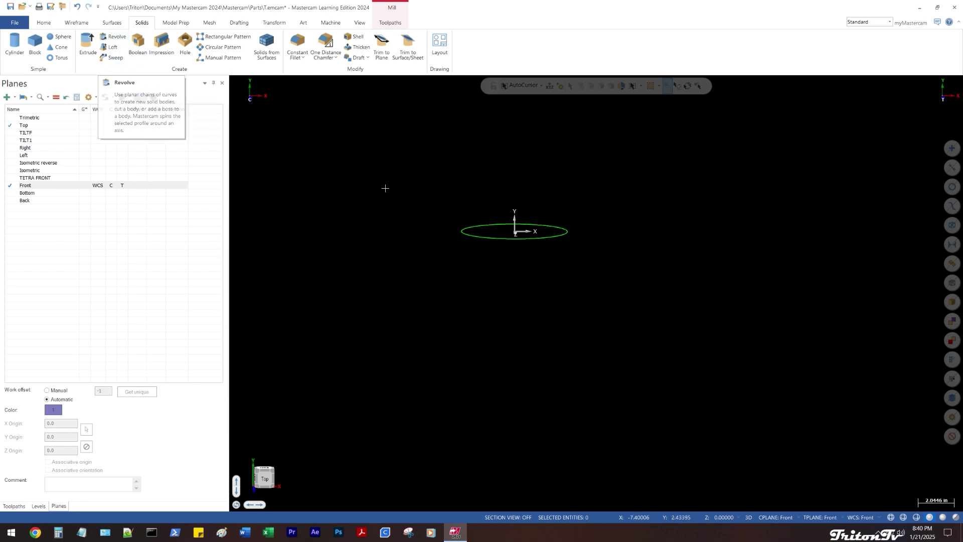
key(alt+2)
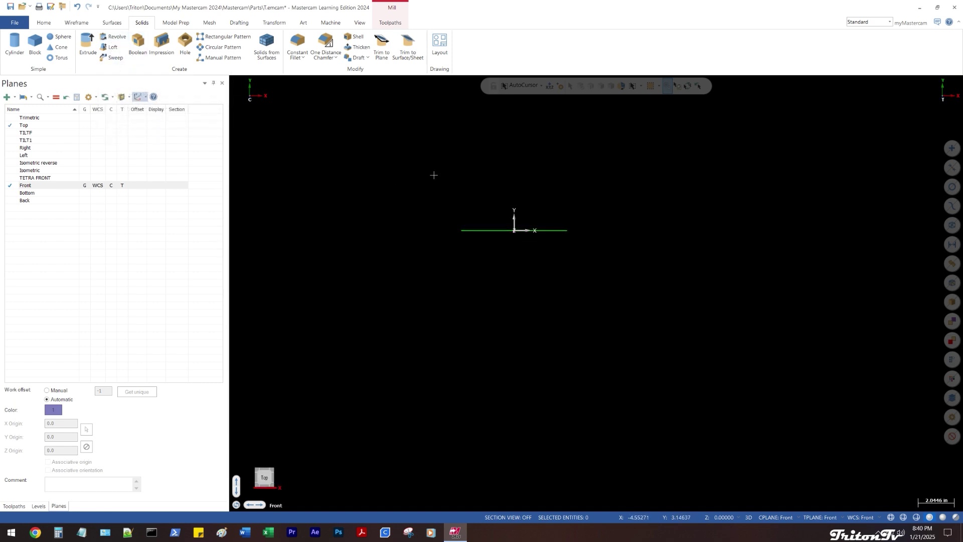
middle_drag(433, 175, 431, 187)
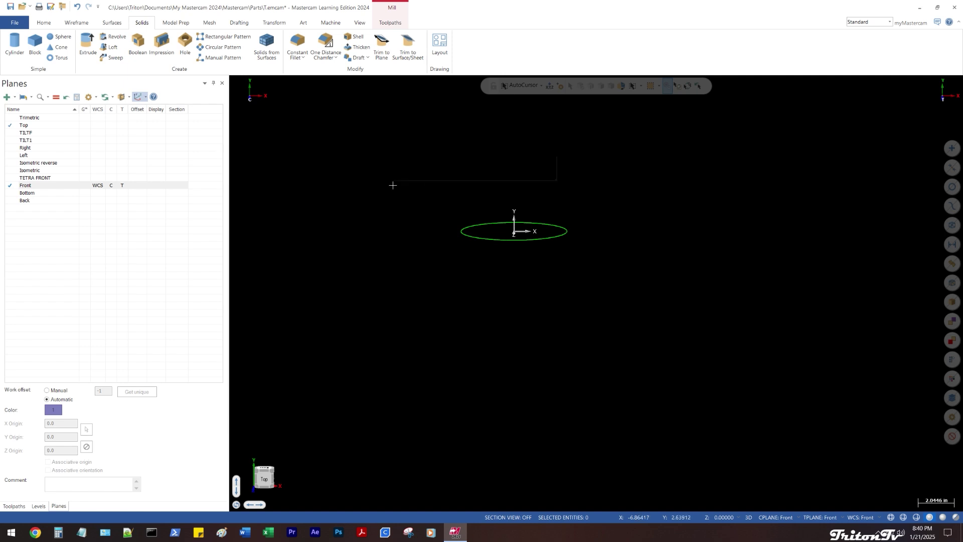
Draw a line across the circle through its center, joining its front and back quadrant points
click(427, 385)
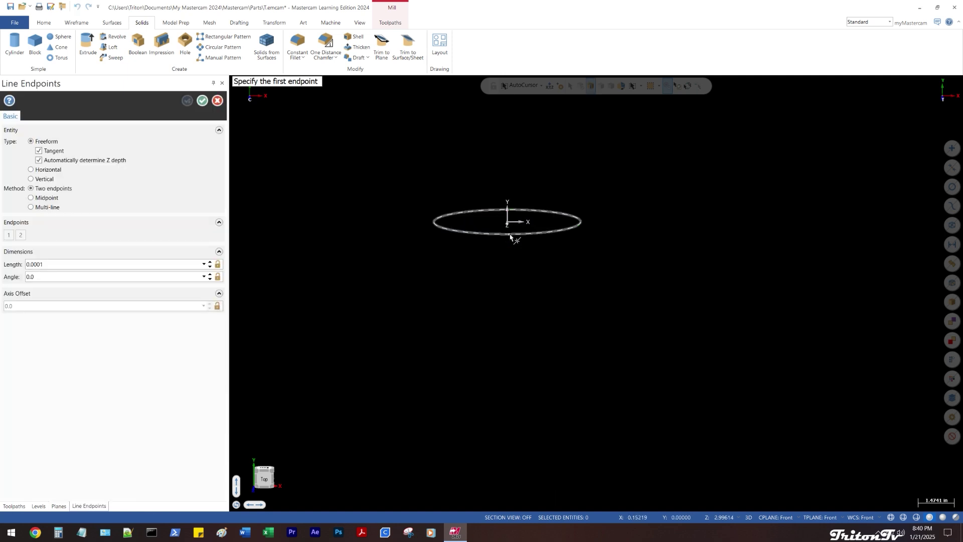
click(505, 234)
middle_drag(507, 203, 516, 193)
scroll(517, 193, up, 1)
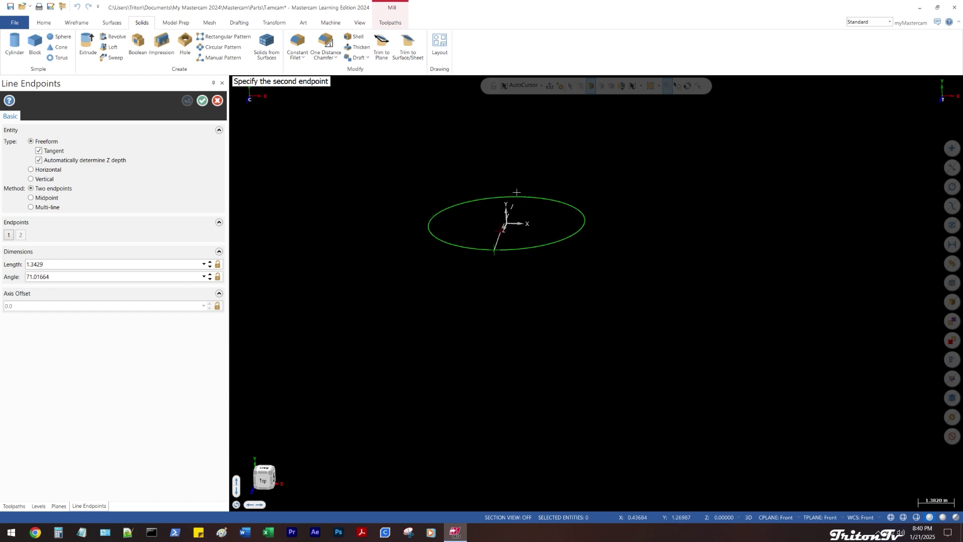
click(519, 197)
click(204, 101)
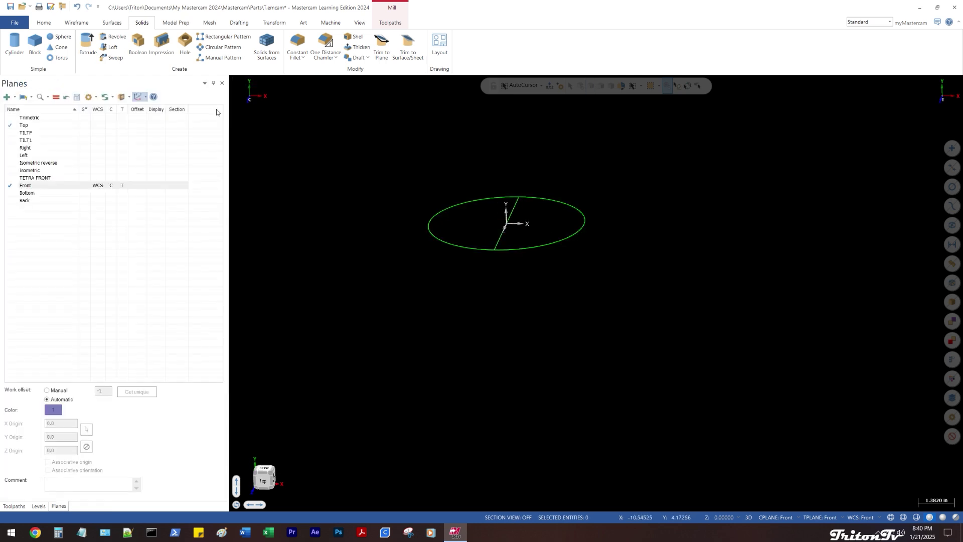
Try to revolve the full circle 360 degrees about the line through its center as a solid body
click(113, 37)
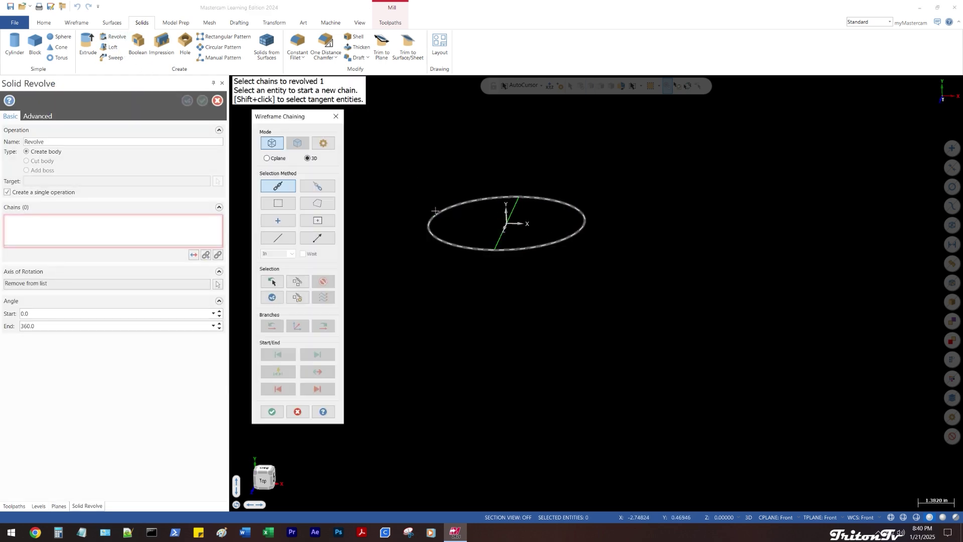
click(271, 411)
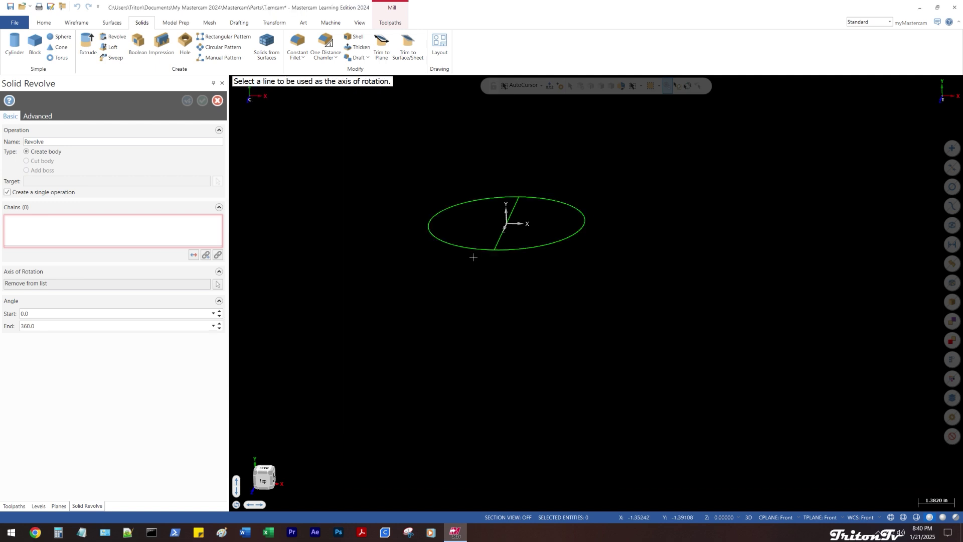
click(493, 242)
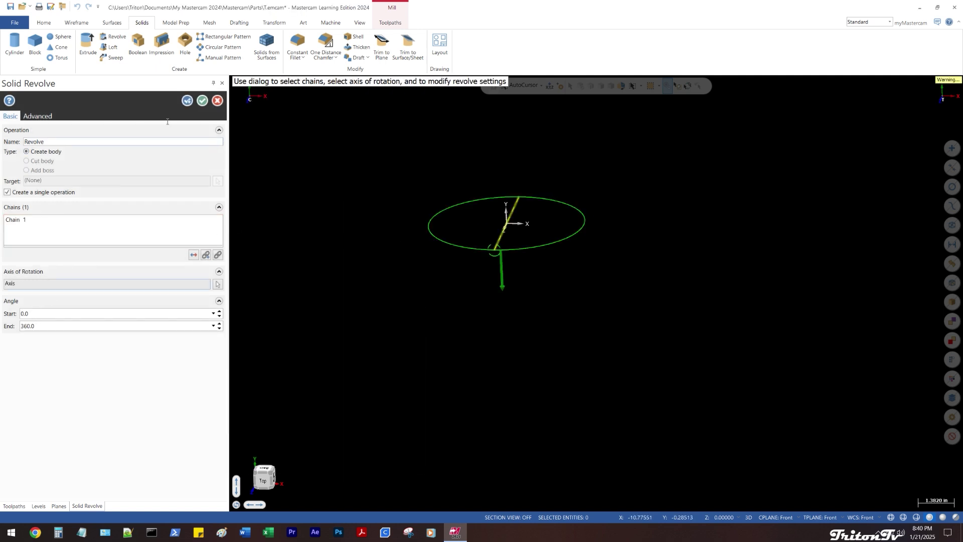
click(206, 104)
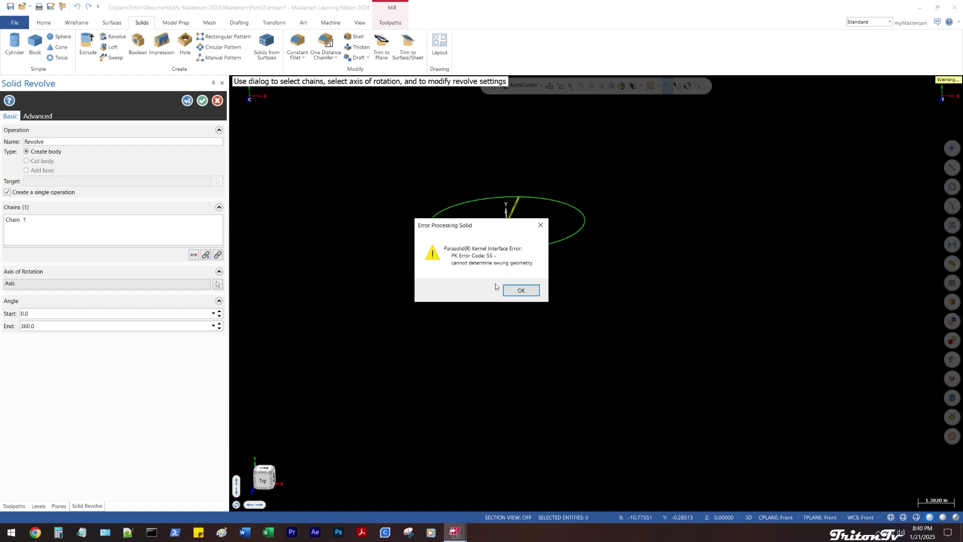
click(520, 291)
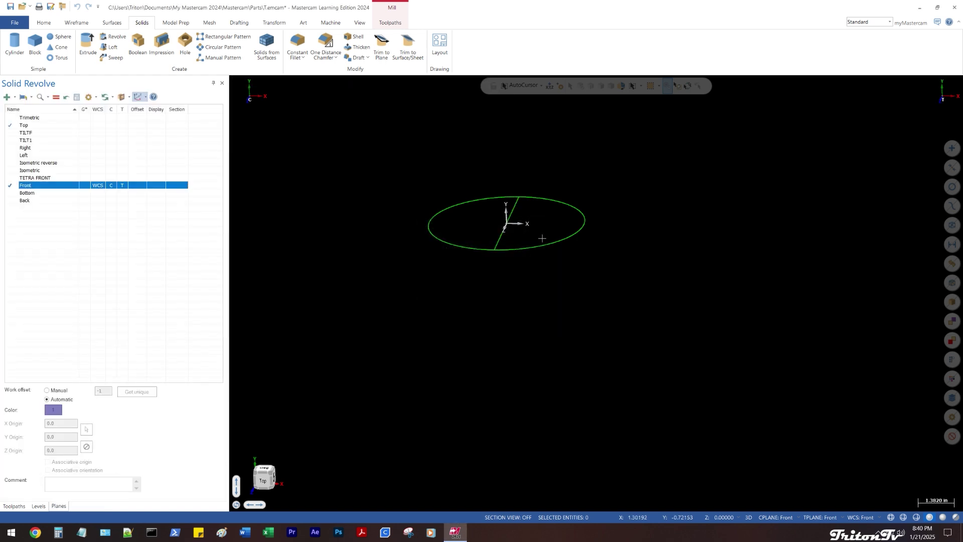
Make the Top plane the active WCS, construction plane and tool plane
key(alt+2)
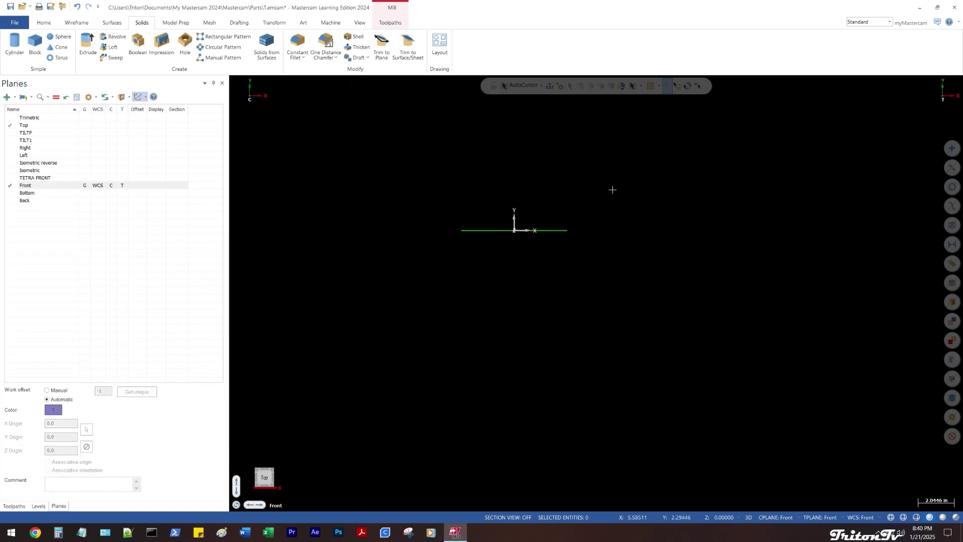
middle_drag(612, 189, 524, 214)
key(alt+2)
scroll(524, 214, up, 1)
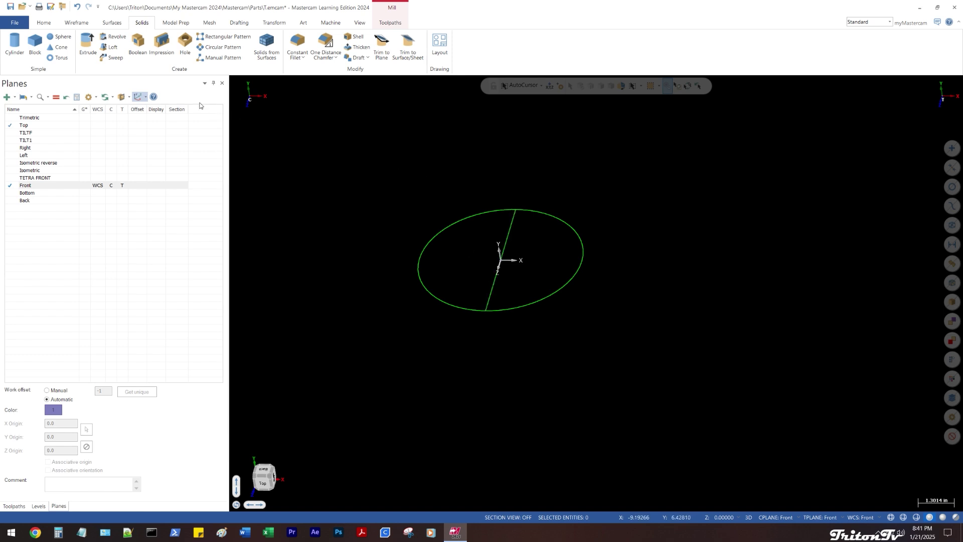
key(alt+2)
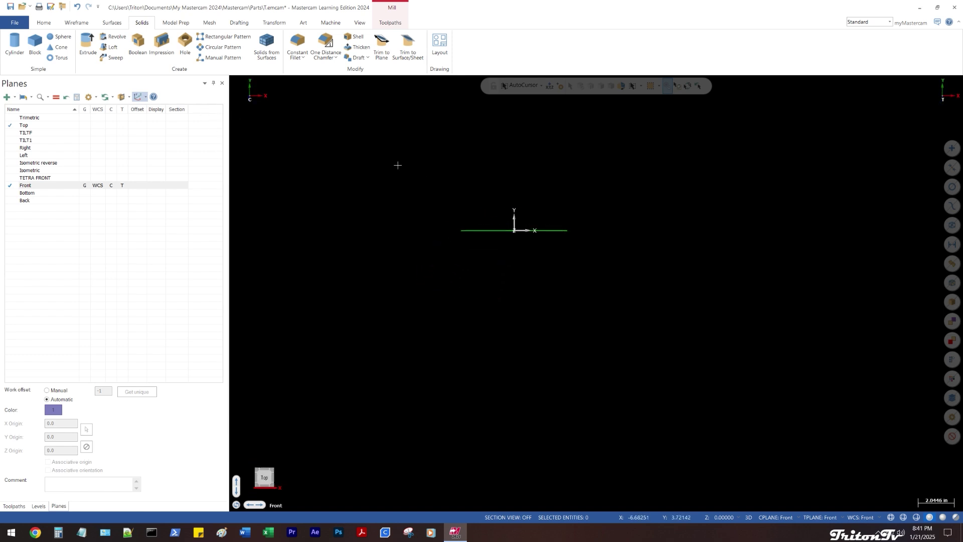
middle_drag(546, 210, 483, 183)
scroll(534, 183, up, 9)
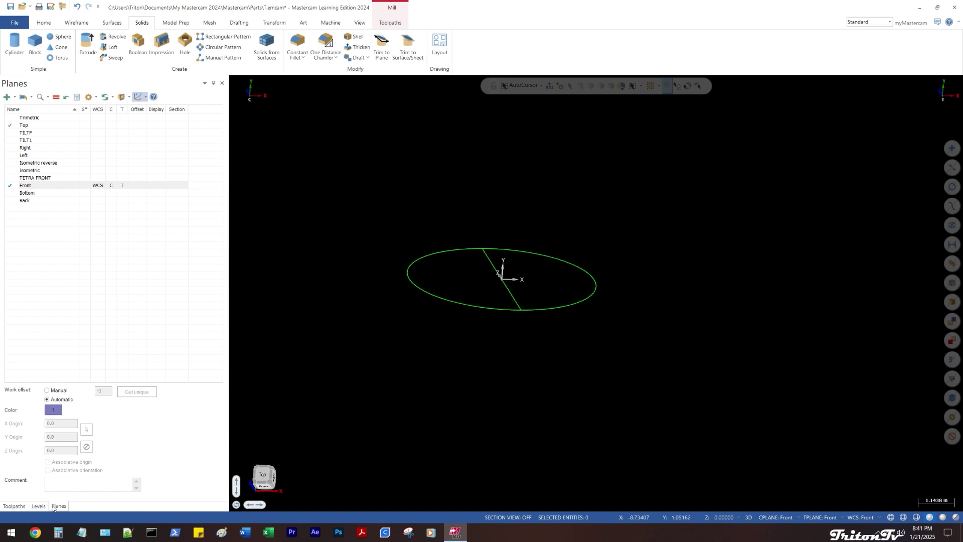
click(43, 186)
click(98, 126)
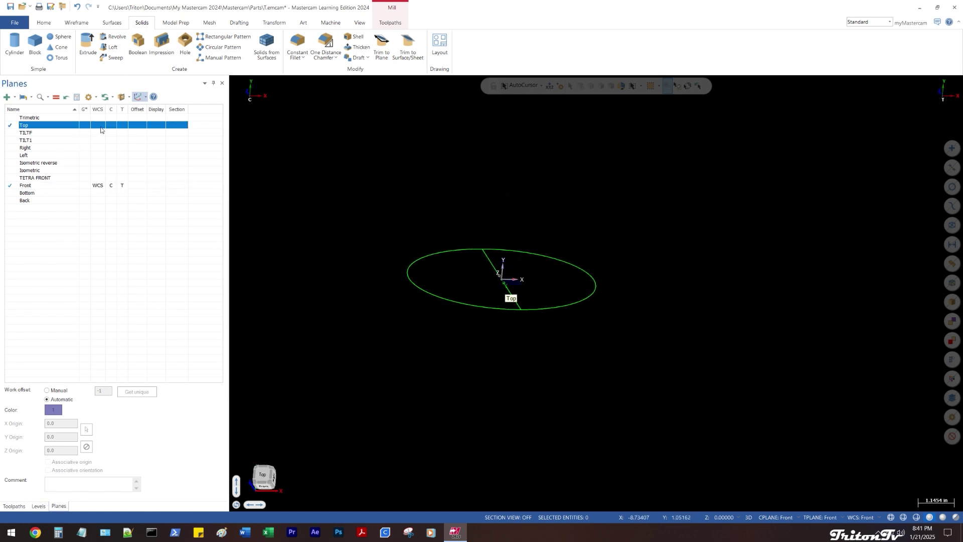
middle_drag(410, 215, 386, 168)
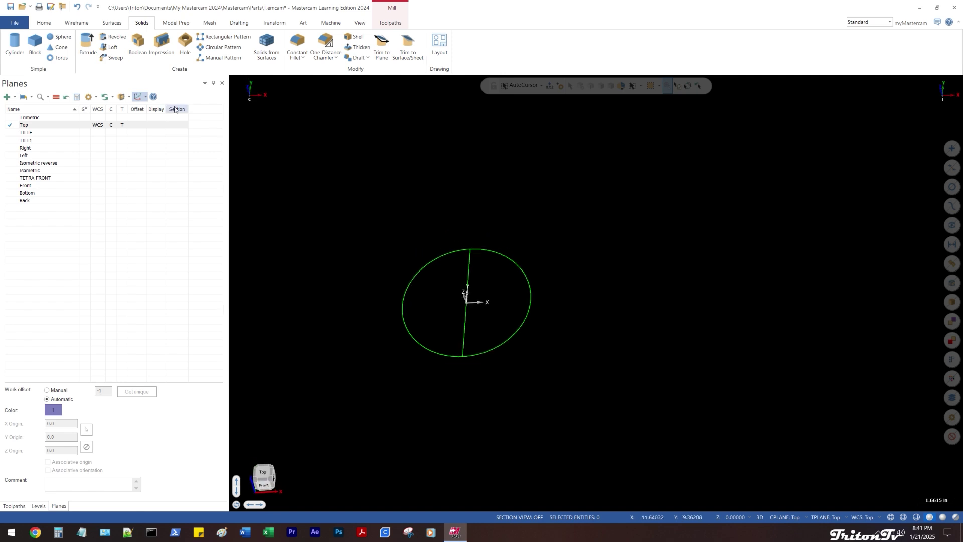
click(107, 59)
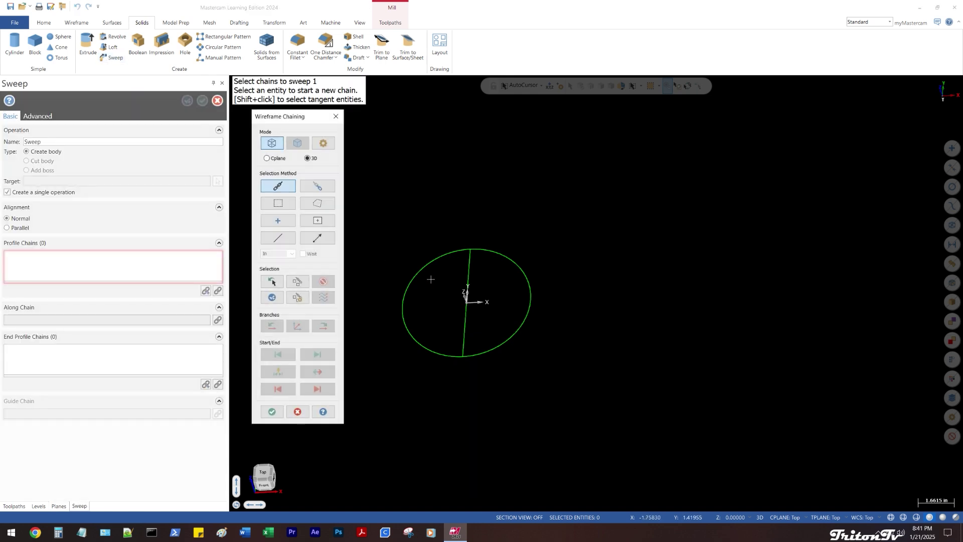
click(432, 262)
key(Return)
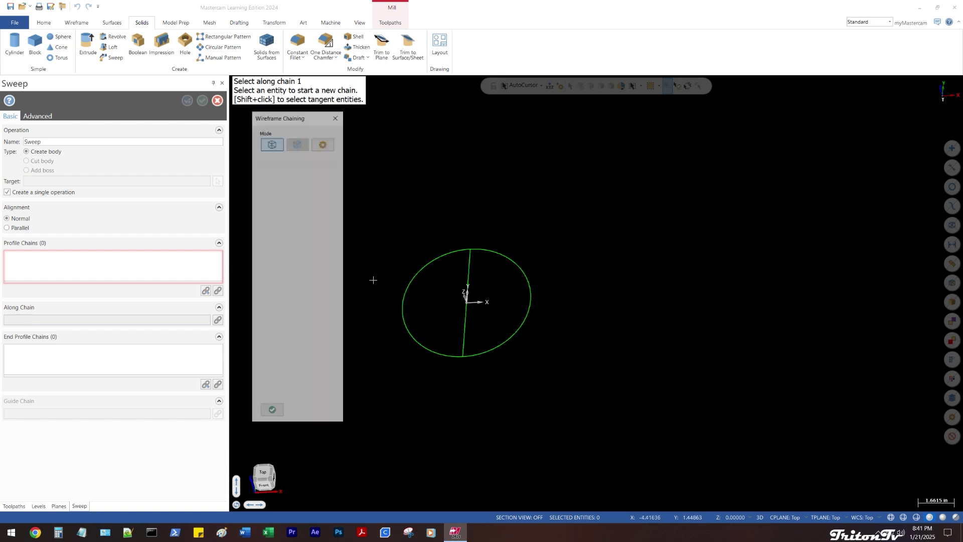
middle_drag(369, 267, 407, 242)
key(Escape)
Make the TETRA FRONT plane the active WCS, construction plane and tool plane
key(alt+1)
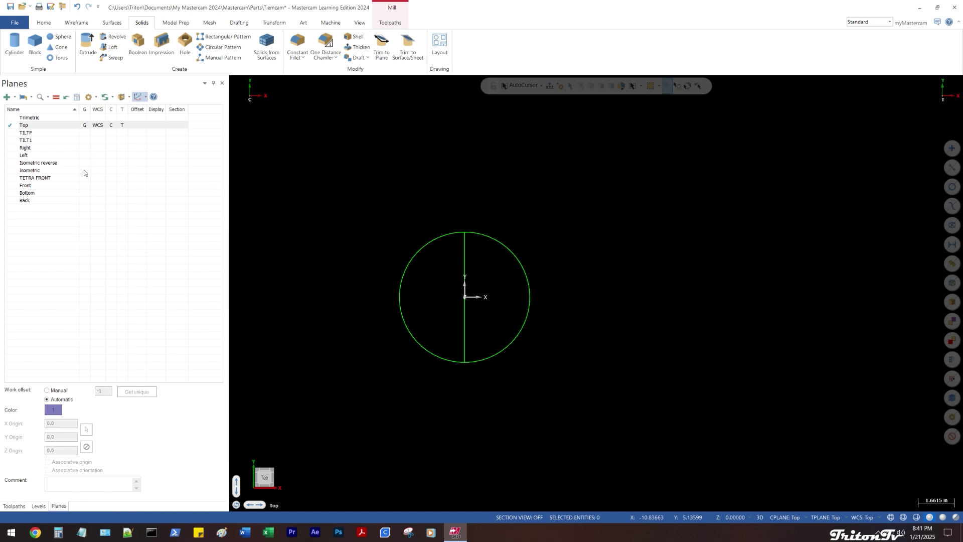
click(96, 178)
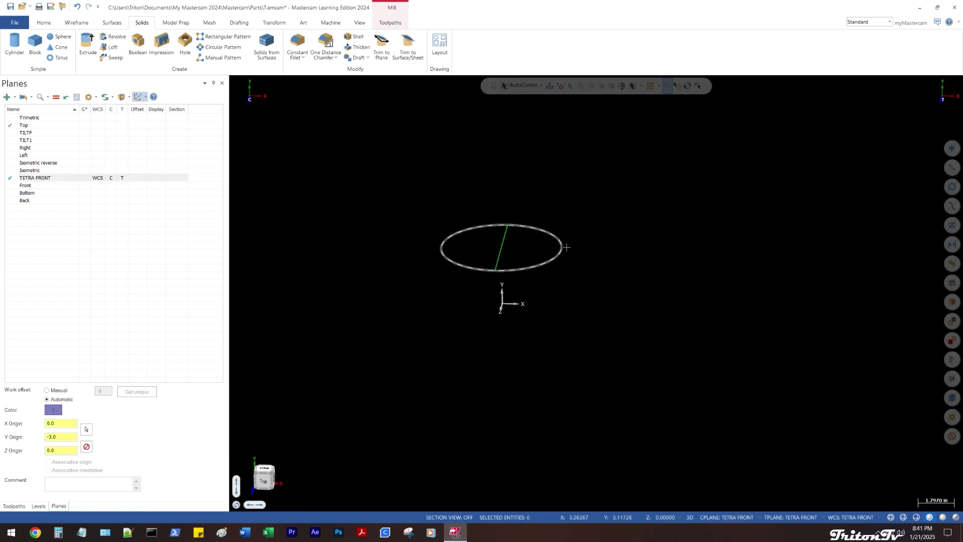
middle_drag(567, 247, 520, 215)
scroll(519, 211, up, 2)
right_click(480, 128)
click(522, 117)
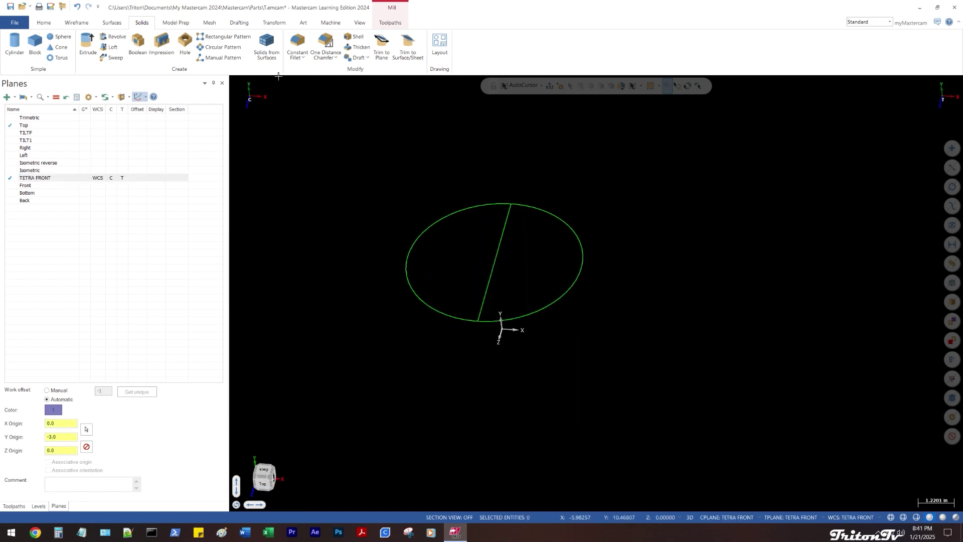
Trim away the half of the circle on the positive X side of the diameter line with Divide
click(76, 23)
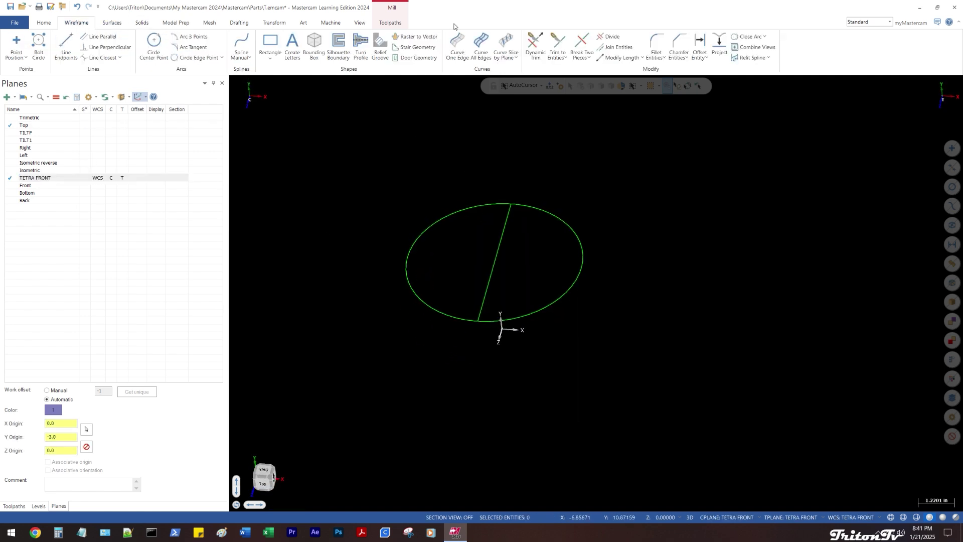
click(608, 37)
click(547, 211)
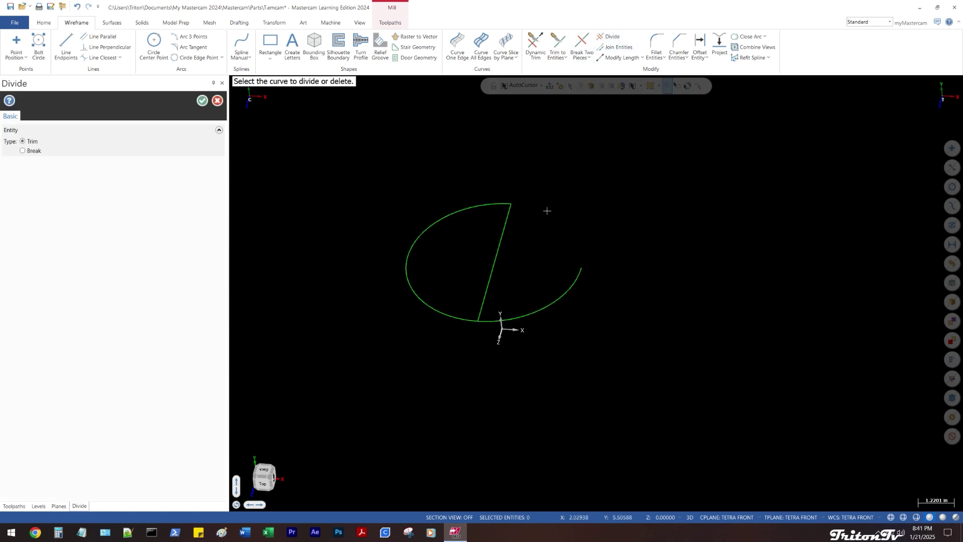
click(580, 270)
click(202, 100)
Revolve the closed half-circle profile 360 degrees about its straight diameter line to create a solid sphere body
key(alt+1)
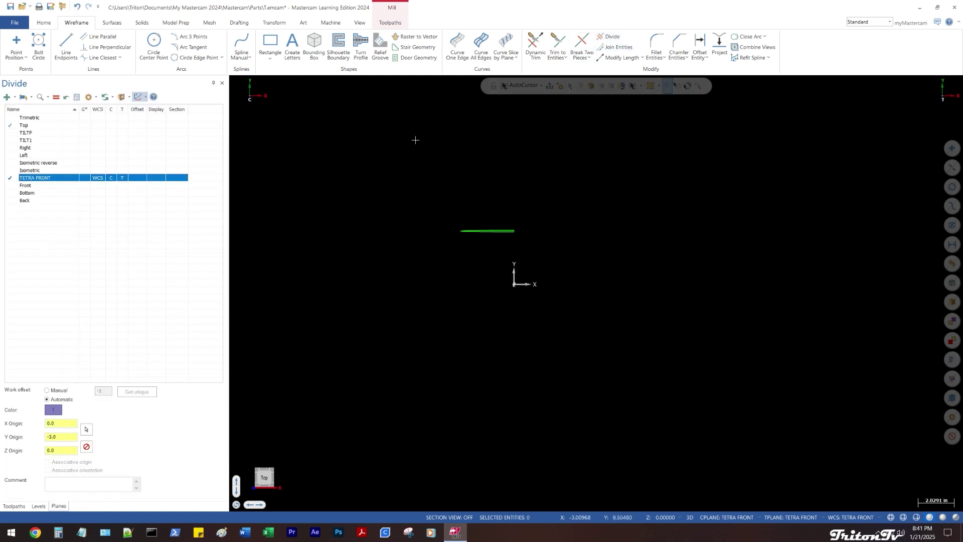
right_click(425, 114)
click(469, 102)
middle_drag(509, 198, 514, 262)
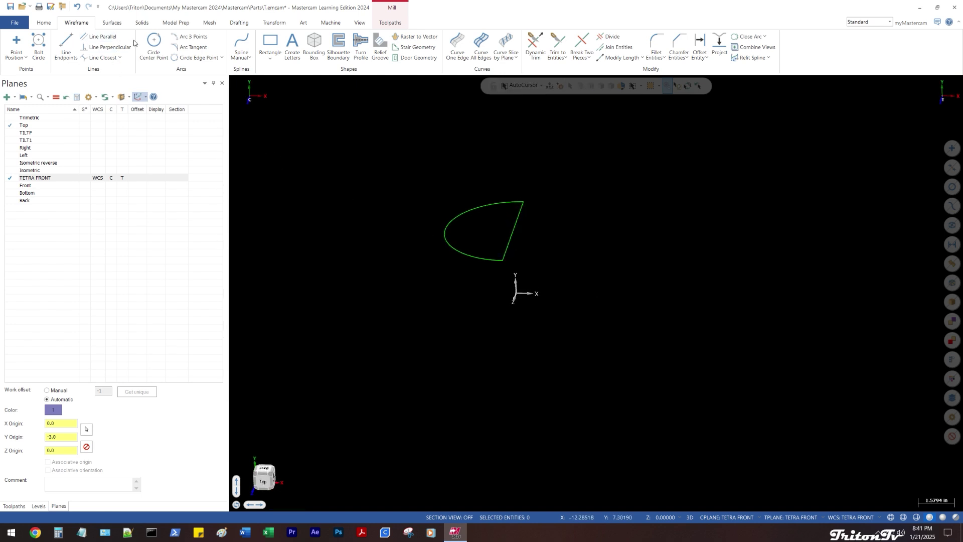
click(141, 22)
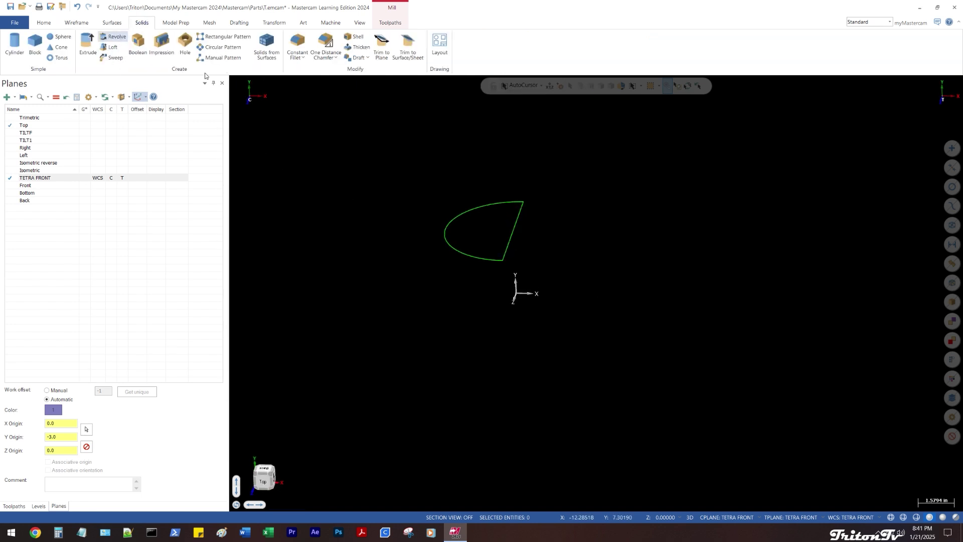
click(113, 36)
click(485, 256)
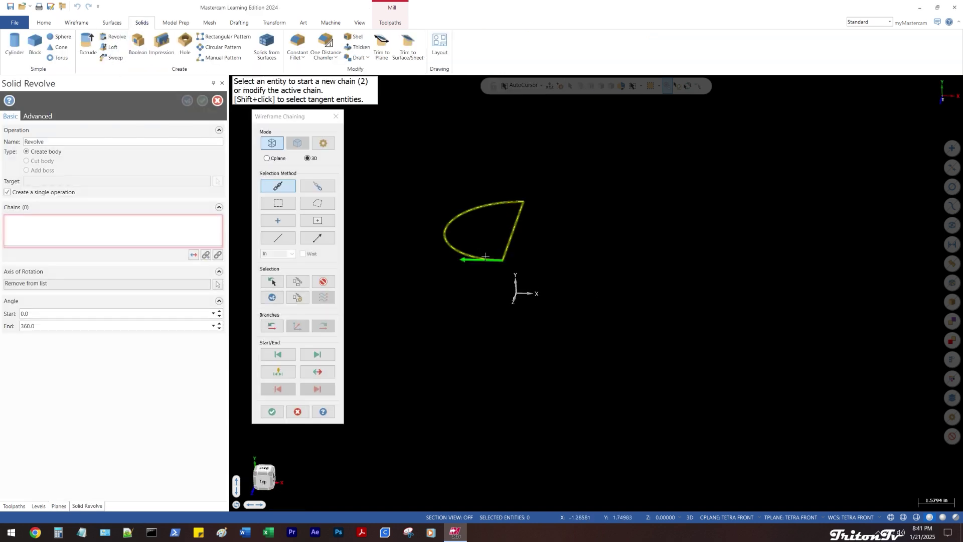
click(271, 411)
click(506, 248)
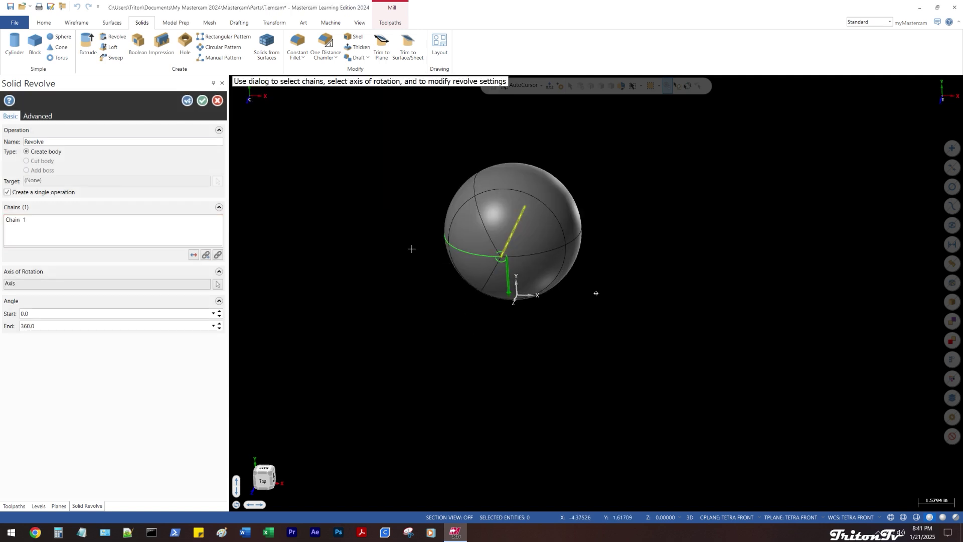
key(alt+2)
click(202, 100)
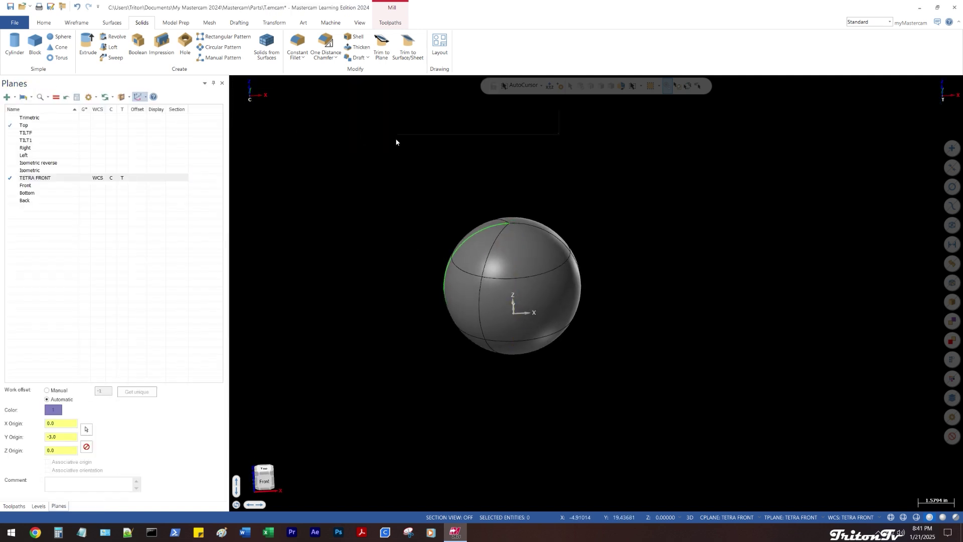
Examine the revolved sphere from several angles and check the lists of levels and planes
right_click(396, 139)
click(431, 127)
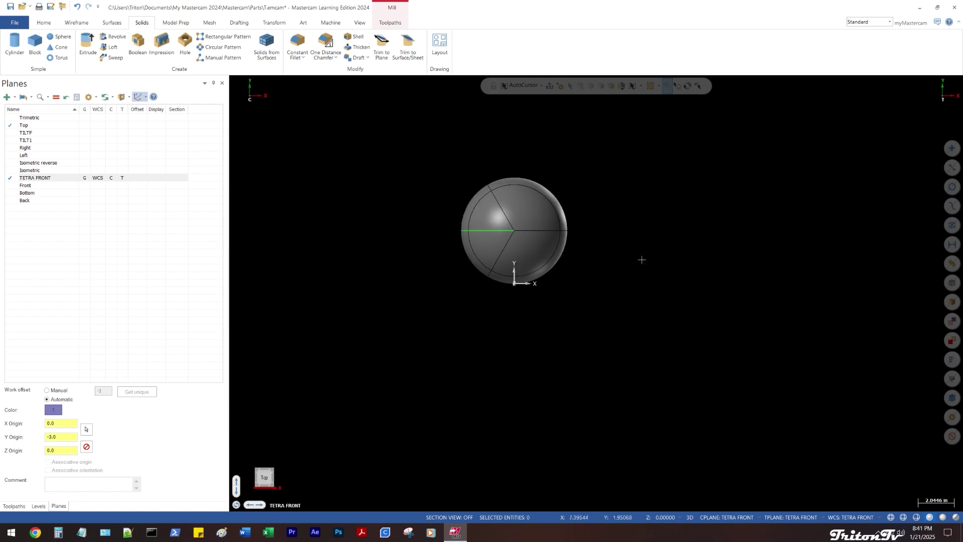
middle_drag(640, 257, 625, 216)
scroll(500, 228, up, 2)
mouse_move(495, 232)
middle_down()
mouse_move(520, 273)
mouse_move(510, 188)
middle_up()
key(alt+s)
mouse_move(444, 212)
middle_down()
mouse_move(413, 194)
mouse_move(412, 181)
mouse_move(479, 186)
mouse_move(430, 201)
mouse_move(578, 264)
middle_up()
key(alt+1)
mouse_move(408, 259)
middle_down()
mouse_move(406, 239)
mouse_move(359, 230)
middle_up()
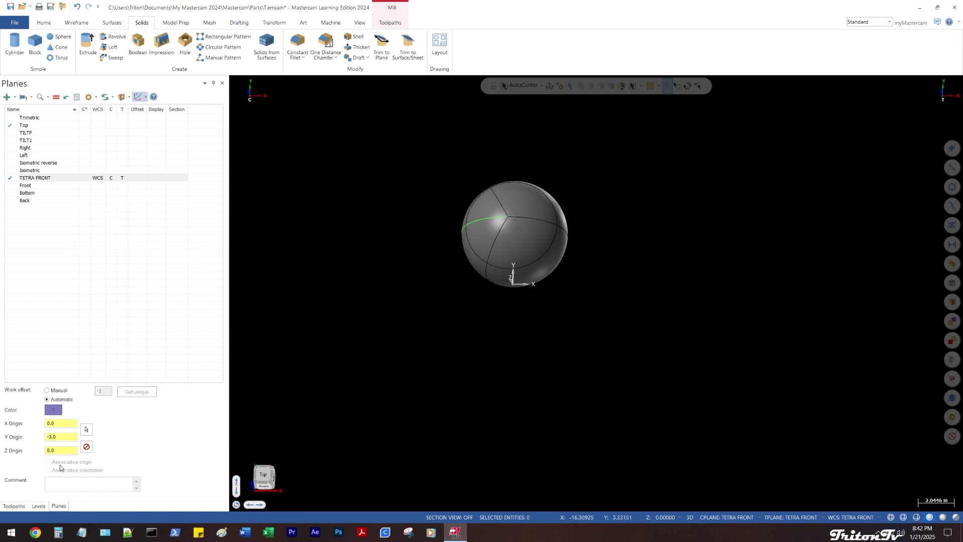
click(38, 506)
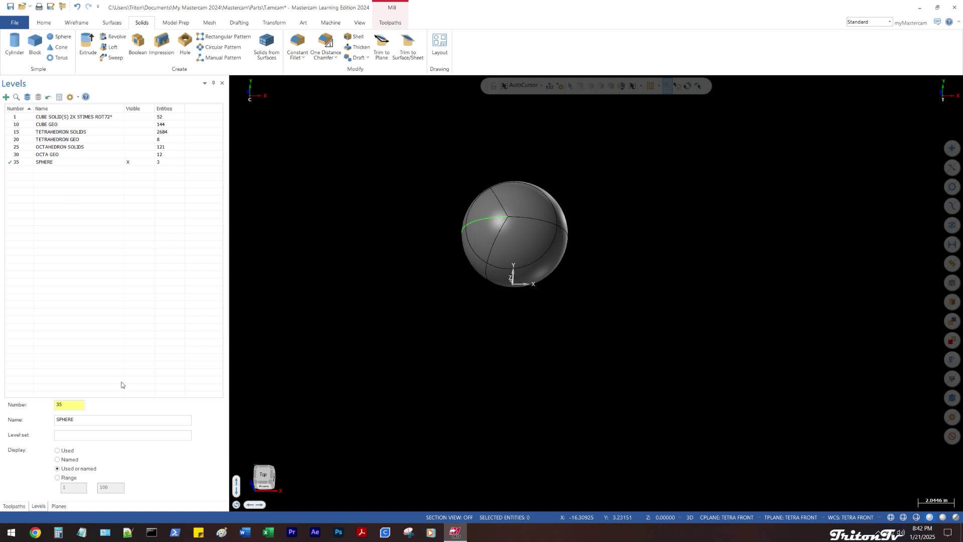
click(60, 507)
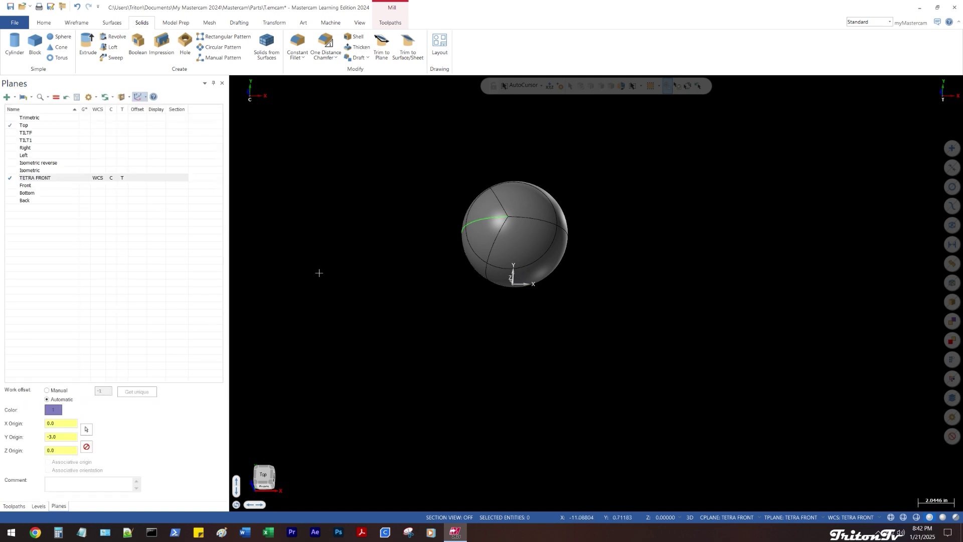
middle_drag(318, 271, 333, 236)
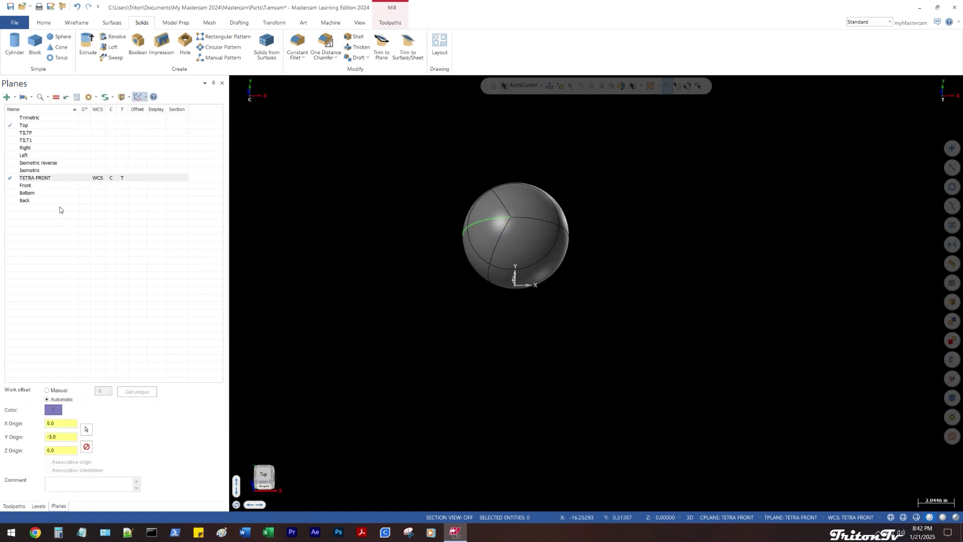
Show the TETRAHEDRON SOLIDS level together with the sphere to compare their positions, and hide that level again
click(38, 506)
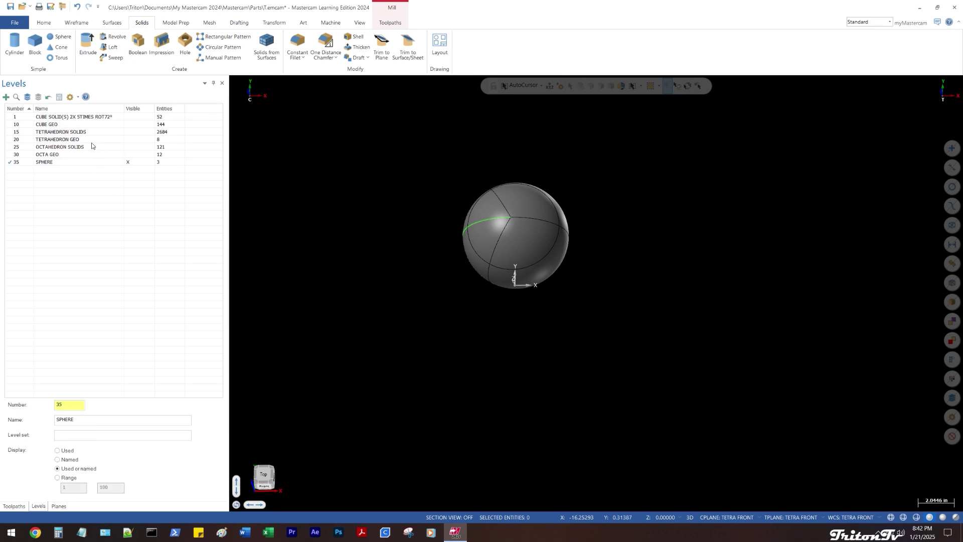
click(137, 147)
click(137, 147)
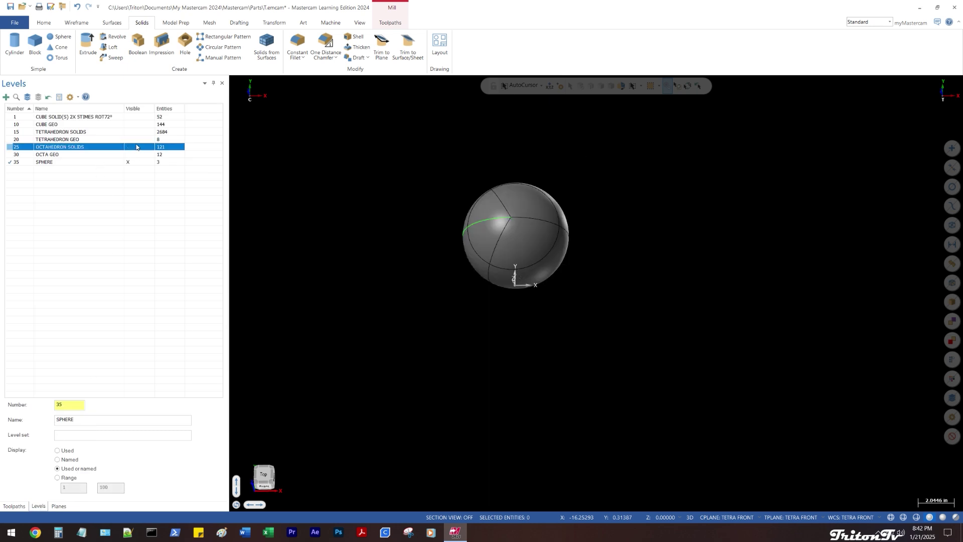
click(134, 132)
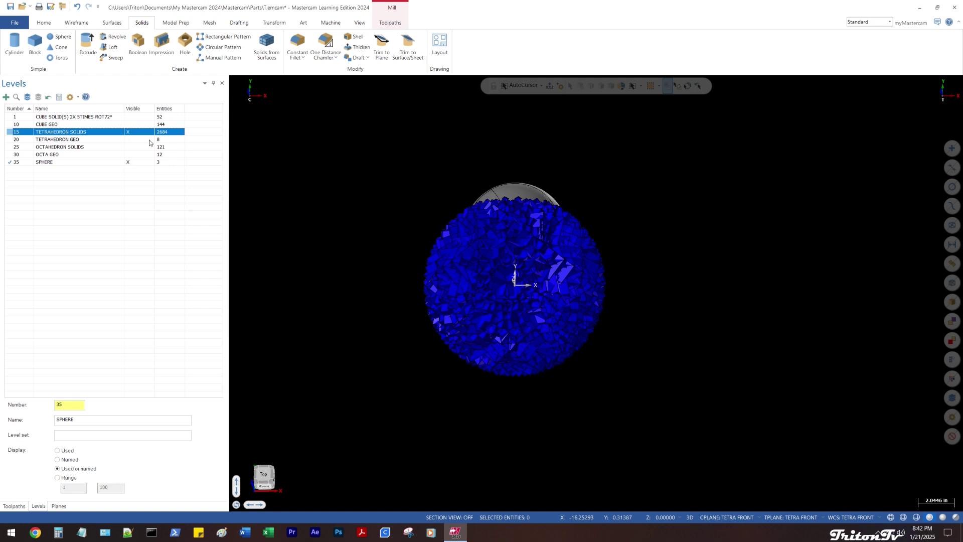
mouse_move(385, 203)
middle_down()
mouse_move(391, 212)
mouse_move(380, 208)
middle_up()
key(alt+1)
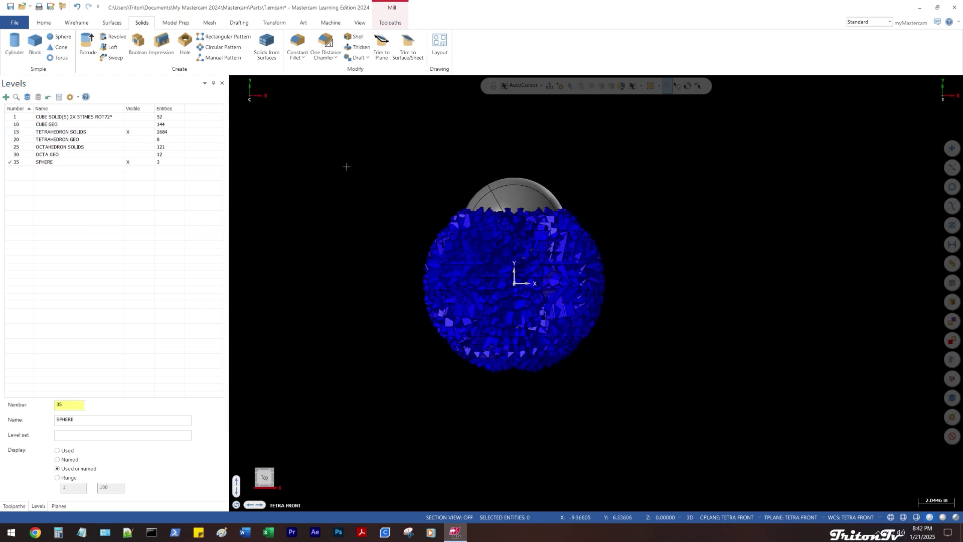
scroll(438, 199, up, 3)
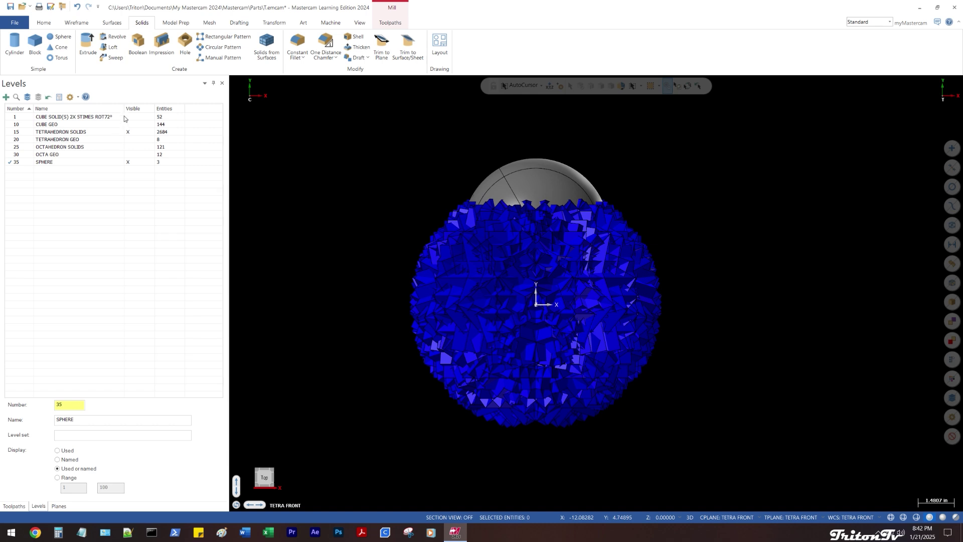
click(129, 132)
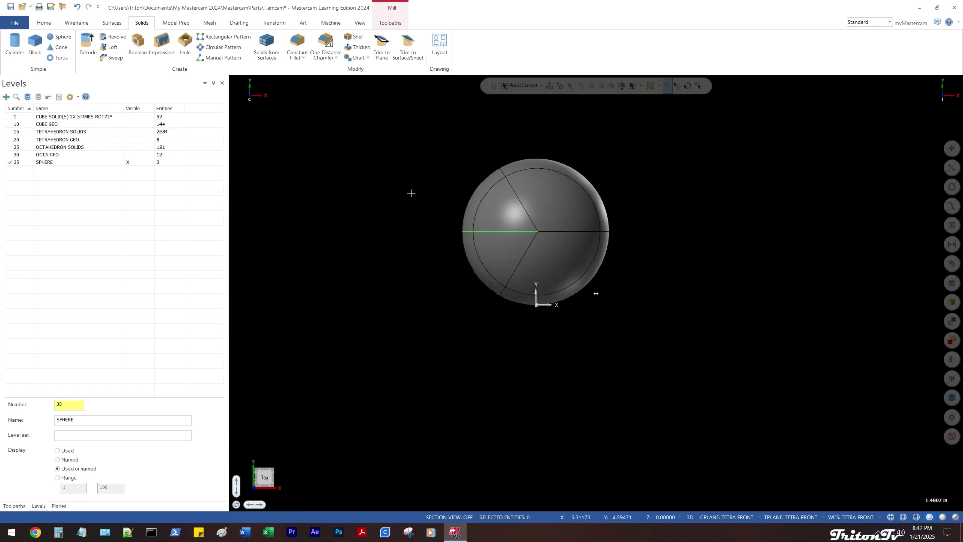
Set up a joined Rotate of the sphere body about the plane origin with 5 instances and 72 degrees between them
middle_drag(449, 208, 490, 125)
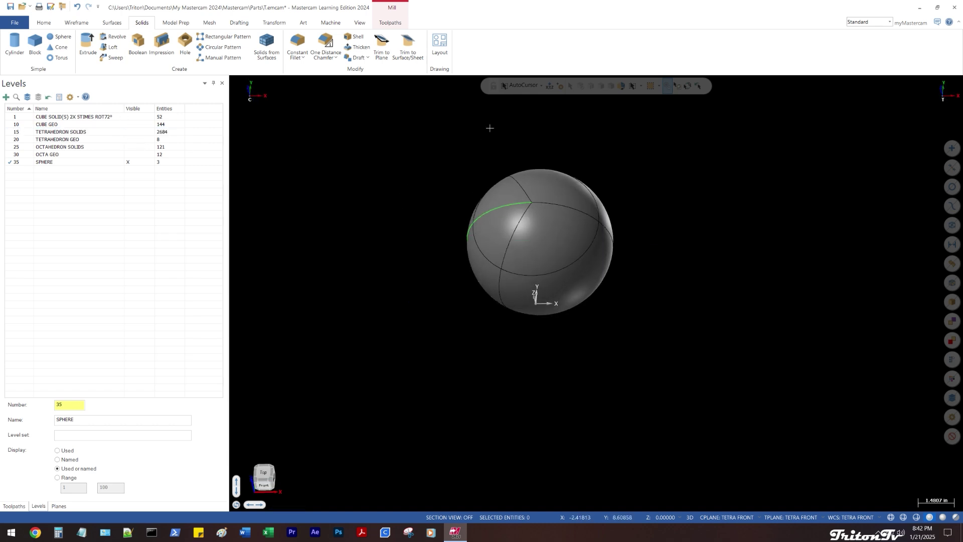
right_click(491, 125)
middle_drag(646, 203, 645, 217)
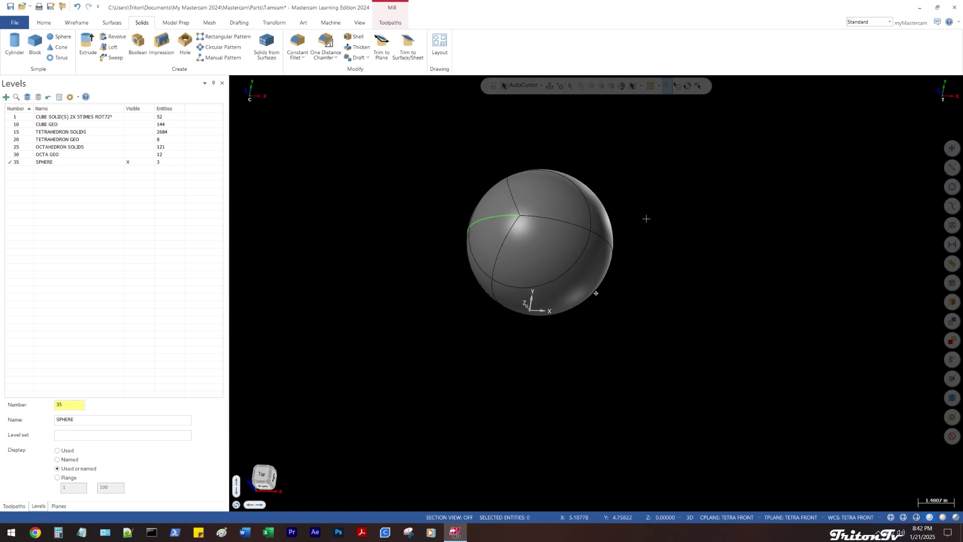
key(alt+1)
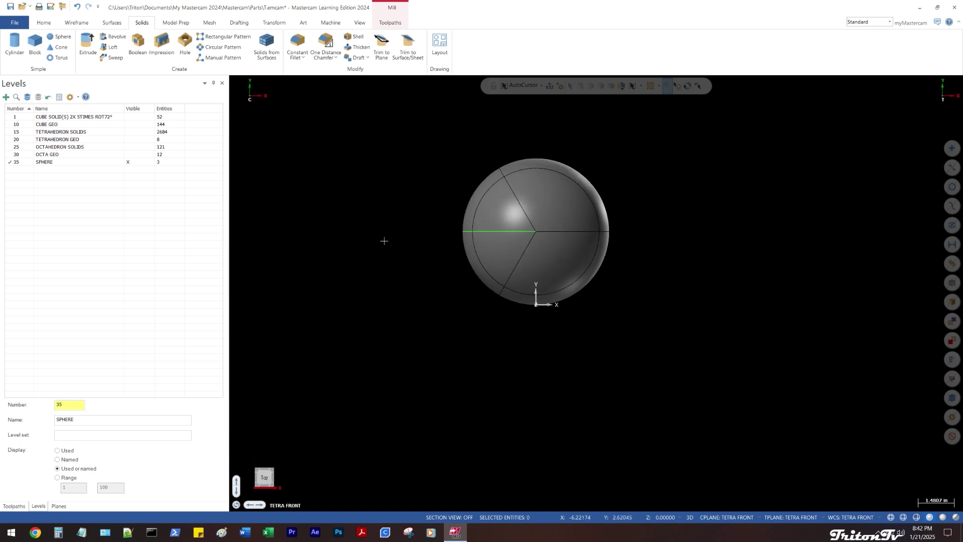
middle_drag(378, 240, 378, 206)
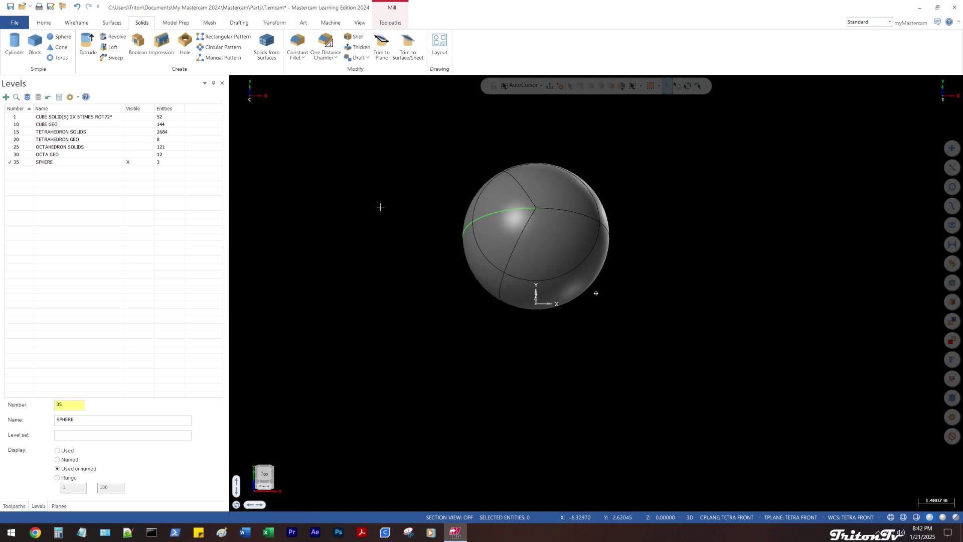
click(503, 258)
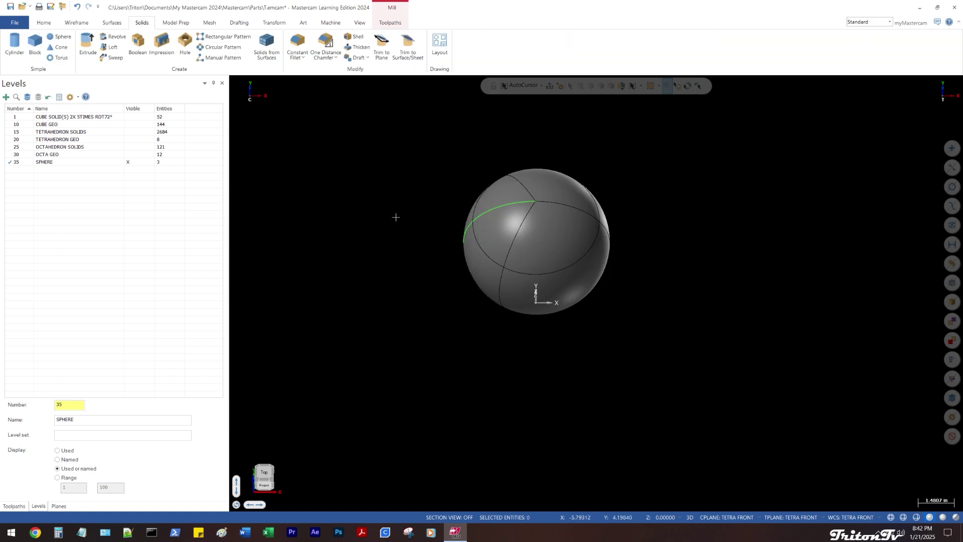
right_click(383, 178)
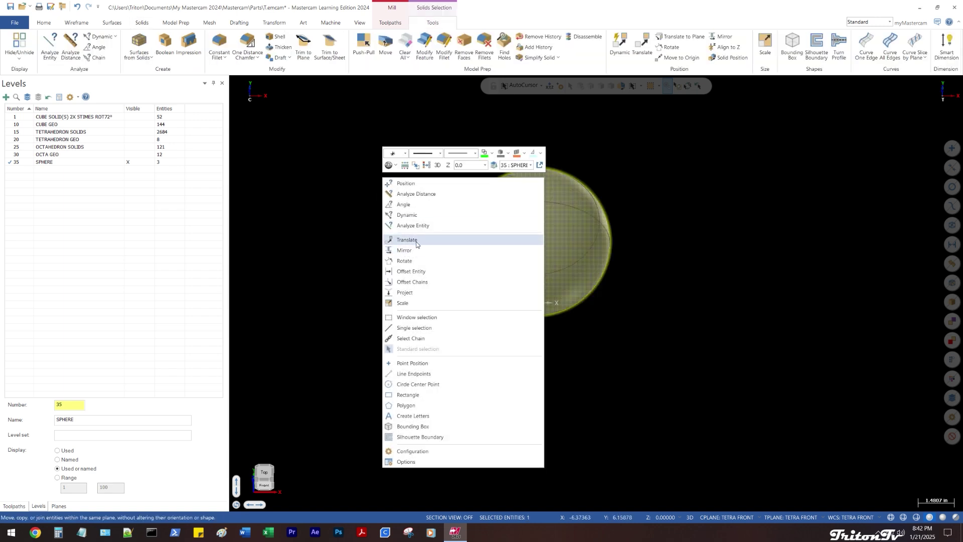
click(417, 261)
mouse_move(376, 198)
middle_down()
mouse_move(365, 266)
mouse_move(383, 185)
middle_up()
key(alt+2)
key(alt+1)
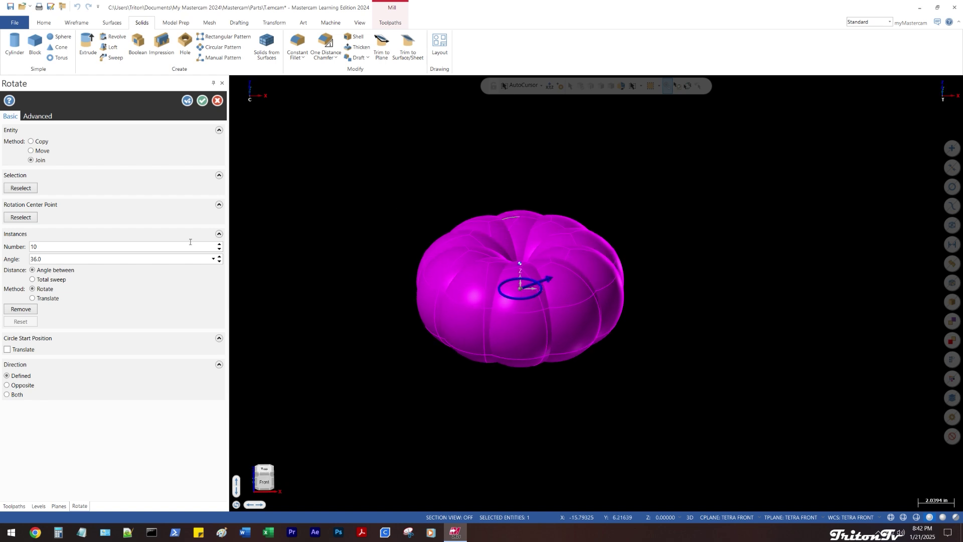
text(5)
key(Return)
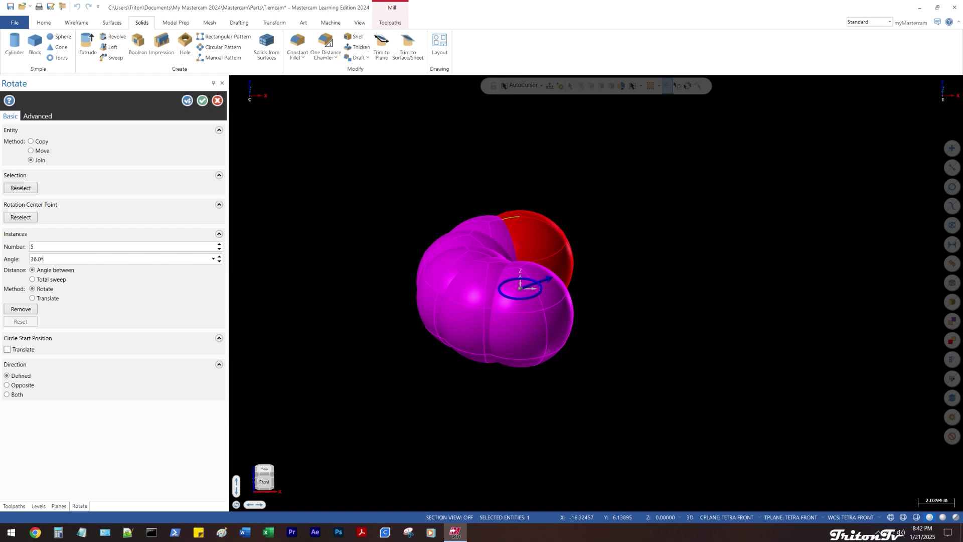
text(2)
key(Return)
Check the preview of the sphere ring from several angles and accept the rotation
middle_drag(622, 185, 448, 233)
scroll(480, 233, up, 3)
key(alt+2)
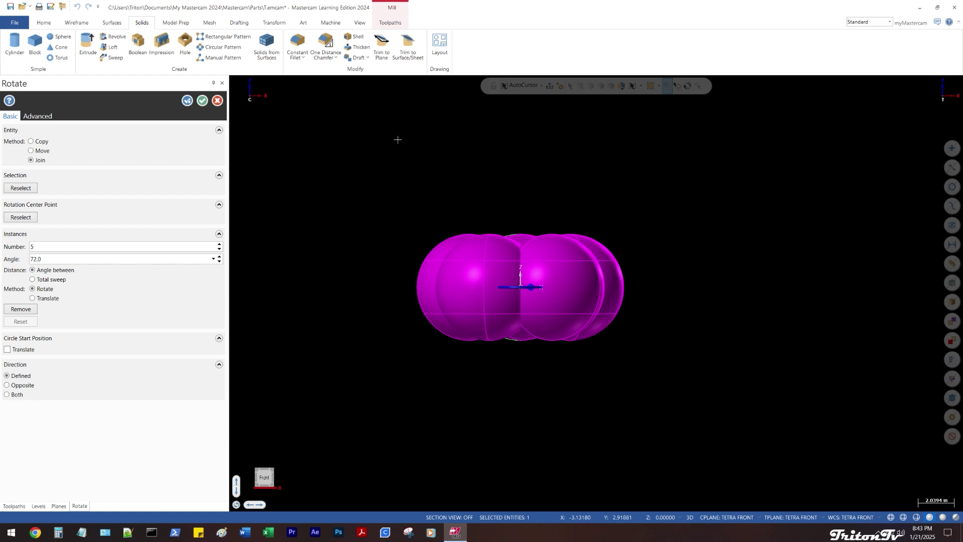
middle_drag(398, 140, 402, 203)
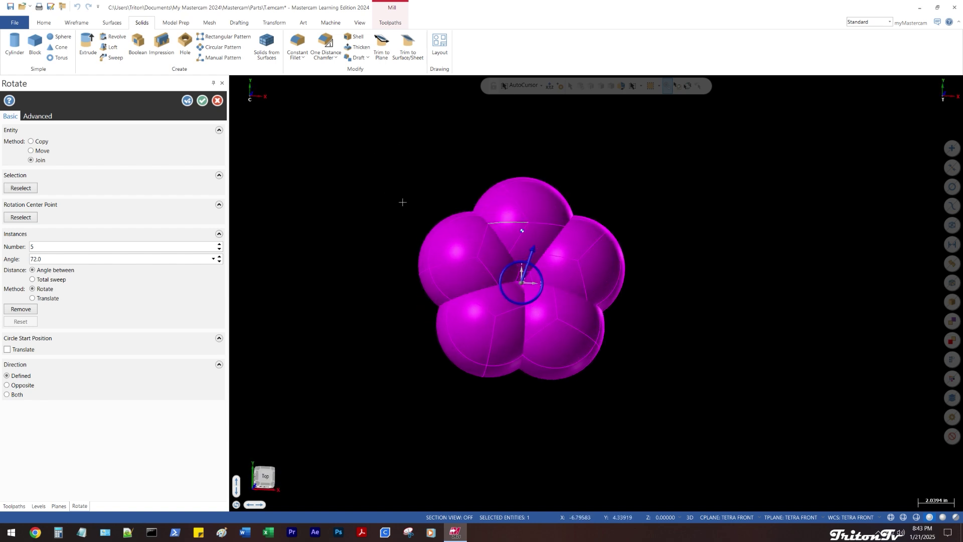
scroll(401, 200, up, 3)
scroll(417, 170, down, 2)
middle_drag(417, 170, 425, 136)
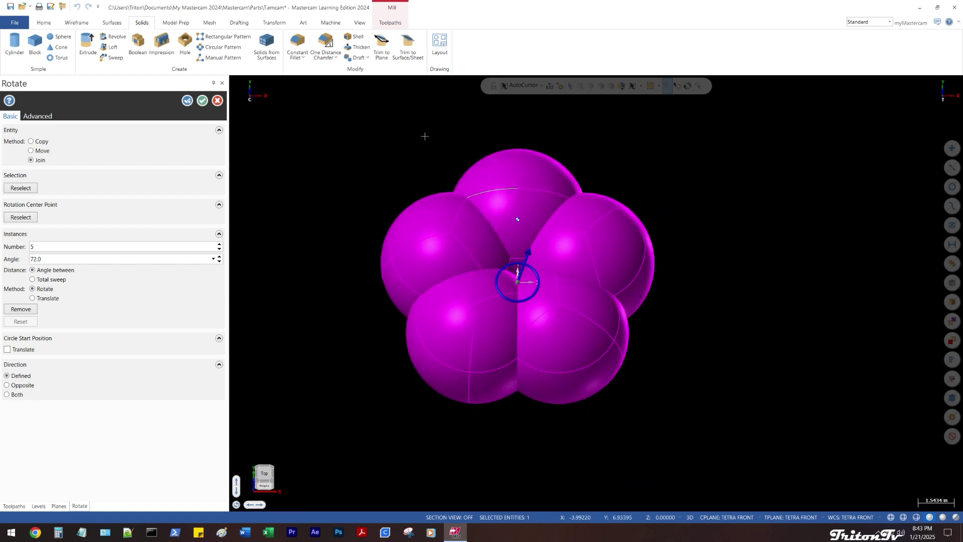
middle_drag(507, 151, 475, 157)
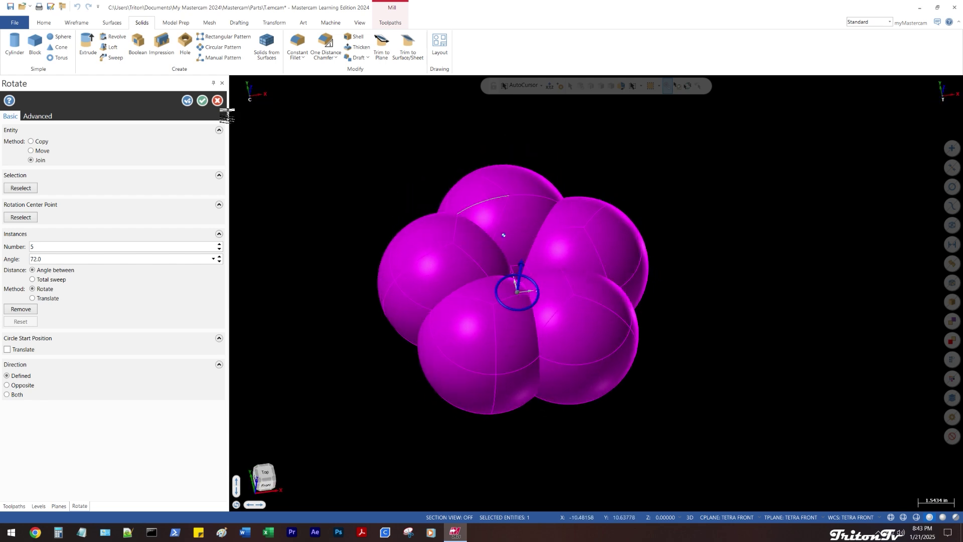
click(202, 101)
Clear the transform result colors from the spheres
right_click(350, 122)
click(393, 109)
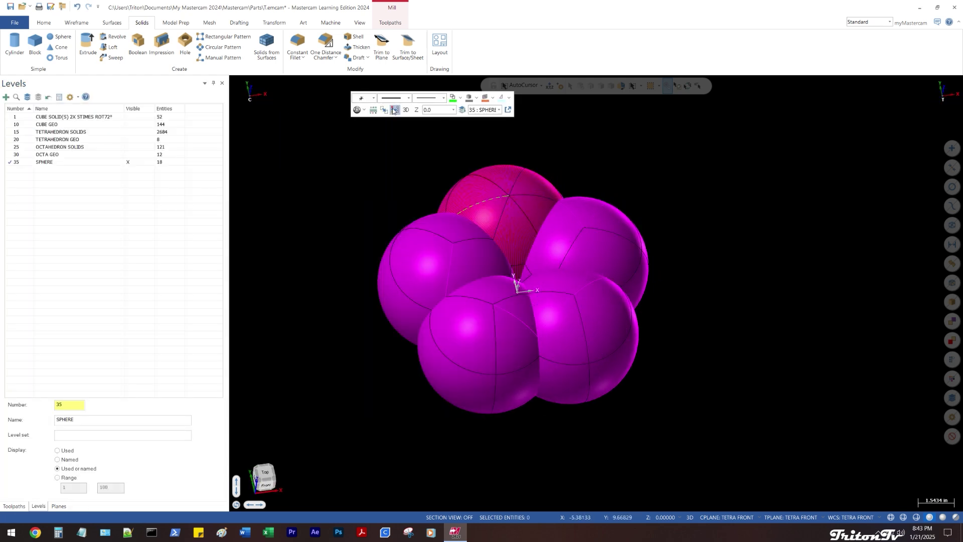
middle_drag(417, 168, 392, 139)
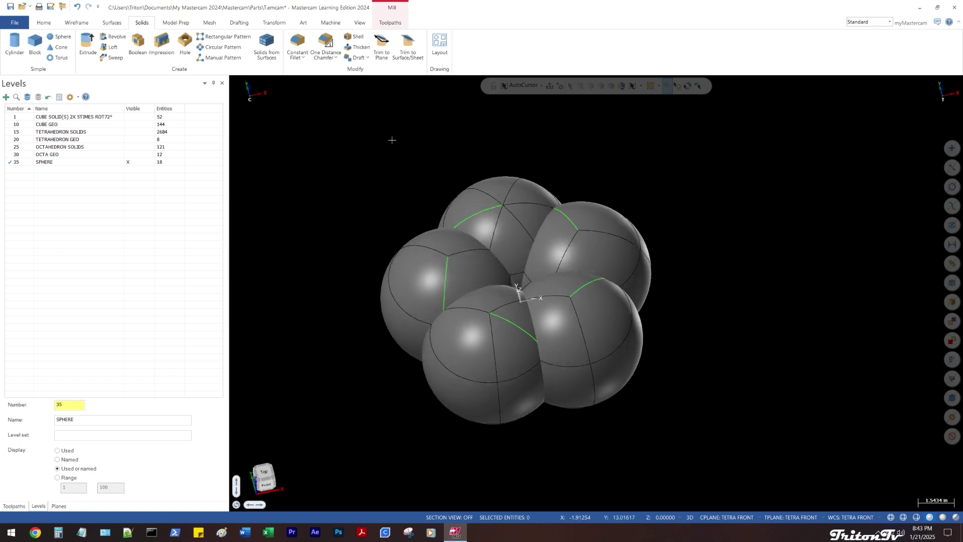
Switch the WCS, construction plane and tool plane from TETRA FRONT to the Top plane
key(alt+1)
click(59, 506)
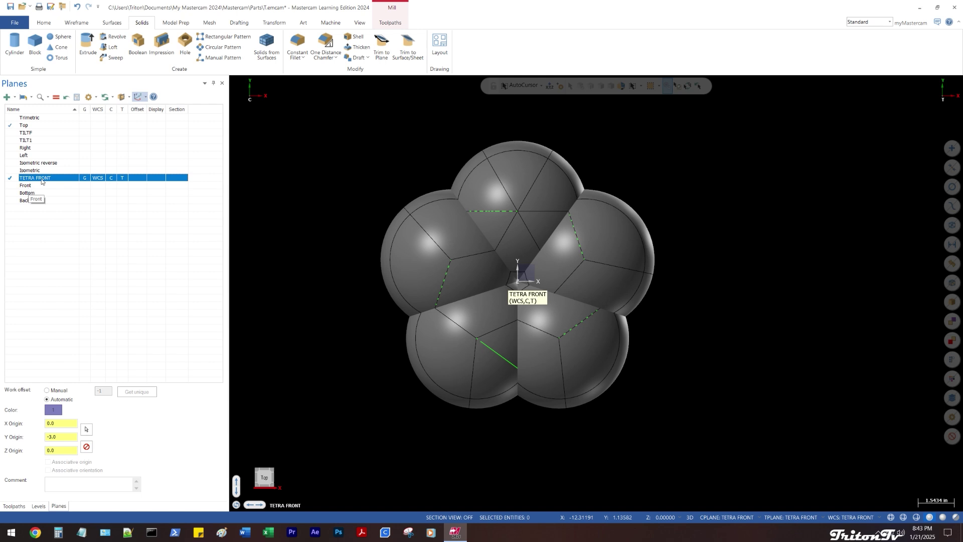
click(98, 126)
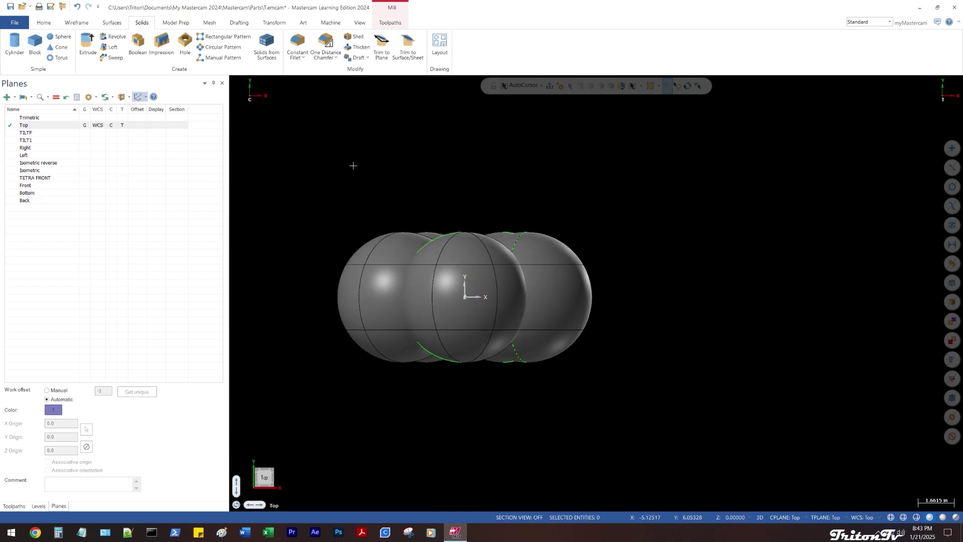
middle_drag(382, 171, 383, 224)
key(alt+1)
click(38, 506)
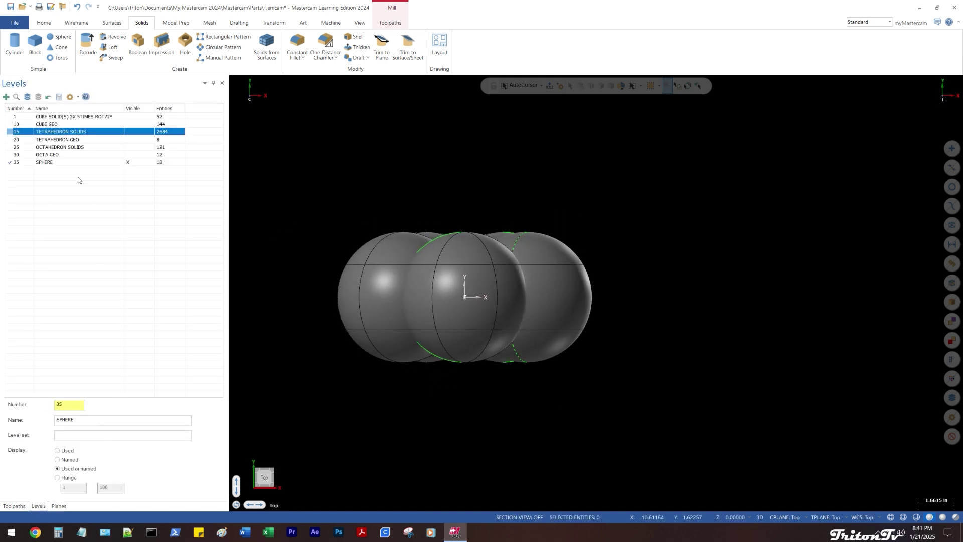
click(28, 162)
right_click(28, 162)
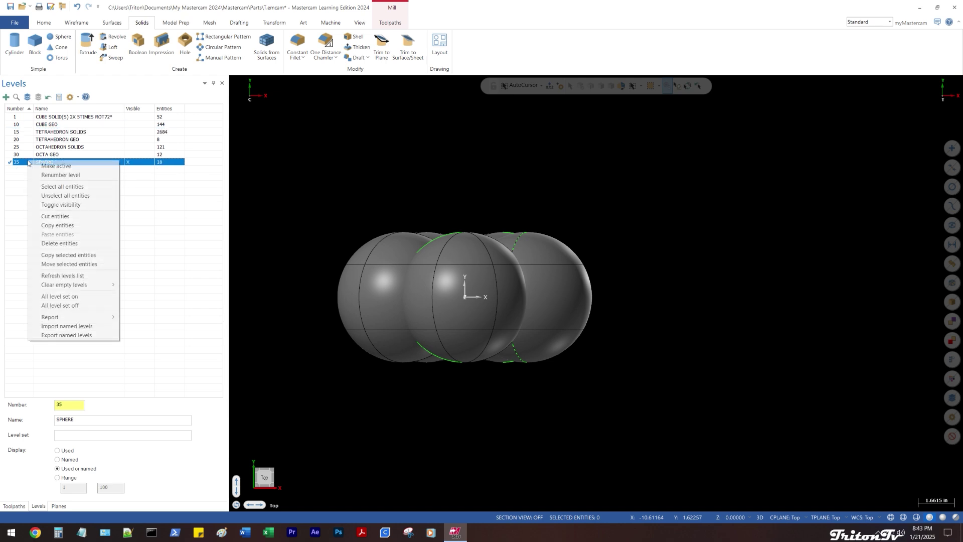
click(65, 264)
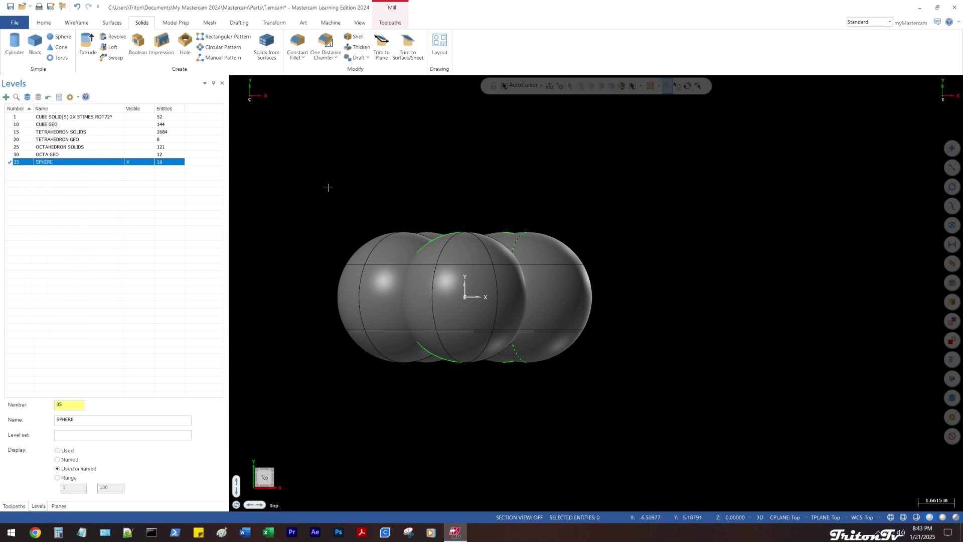
click(485, 311)
click(378, 295)
middle_drag(562, 259, 562, 310)
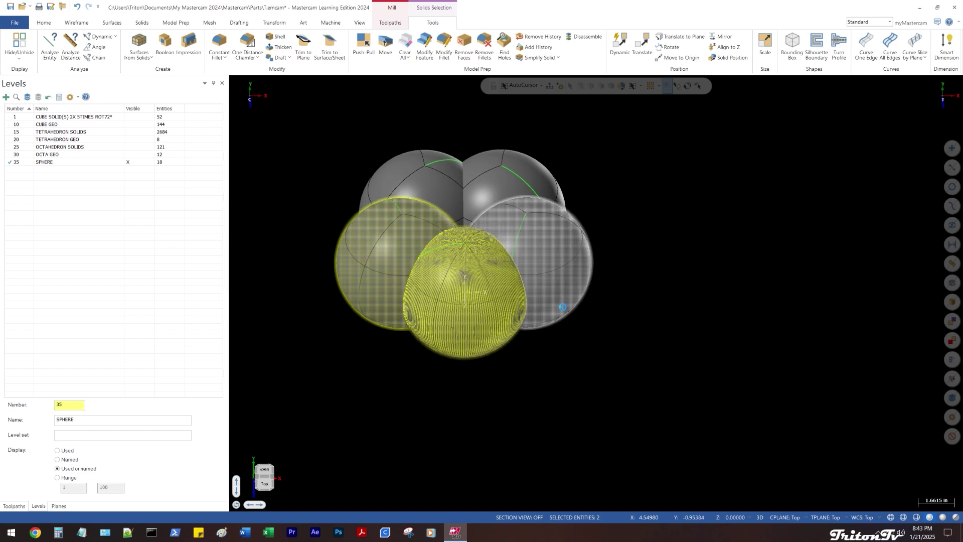
key(Escape)
Isolate the front sphere of the ring by hiding all other entities, and enlarge it for inspection
click(494, 307)
key(alt+e)
middle_drag(665, 265, 517, 280)
click(518, 280)
key(alt+e)
scroll(444, 277, up, 2)
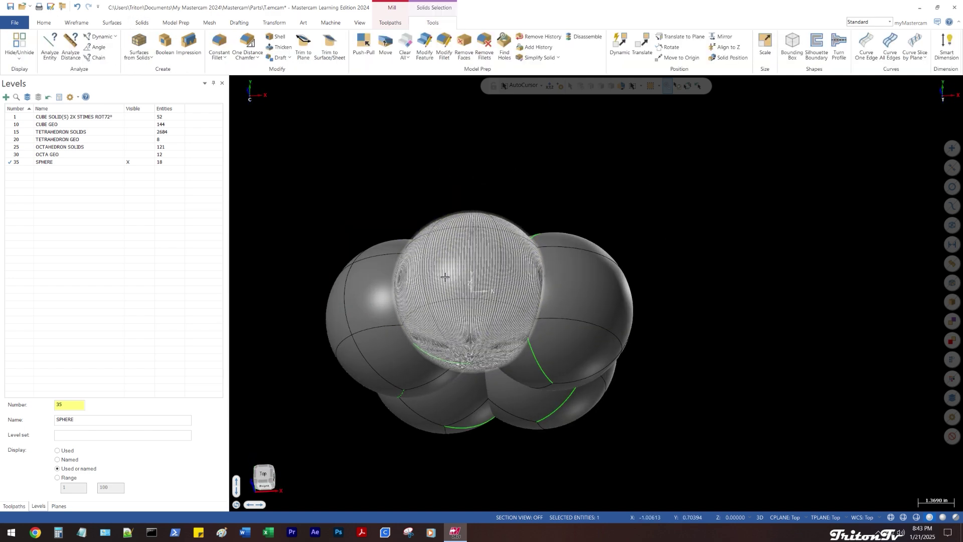
middle_drag(472, 301, 453, 272)
scroll(452, 273, up, 1)
key(alt+e)
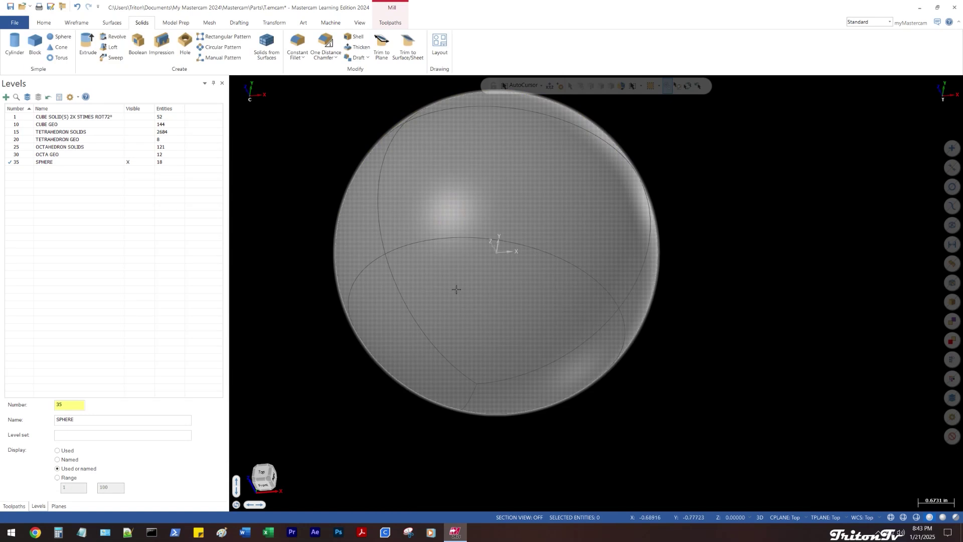
Delete one of the two coincident solids at the front sphere's position and show the hidden entities again
click(397, 206)
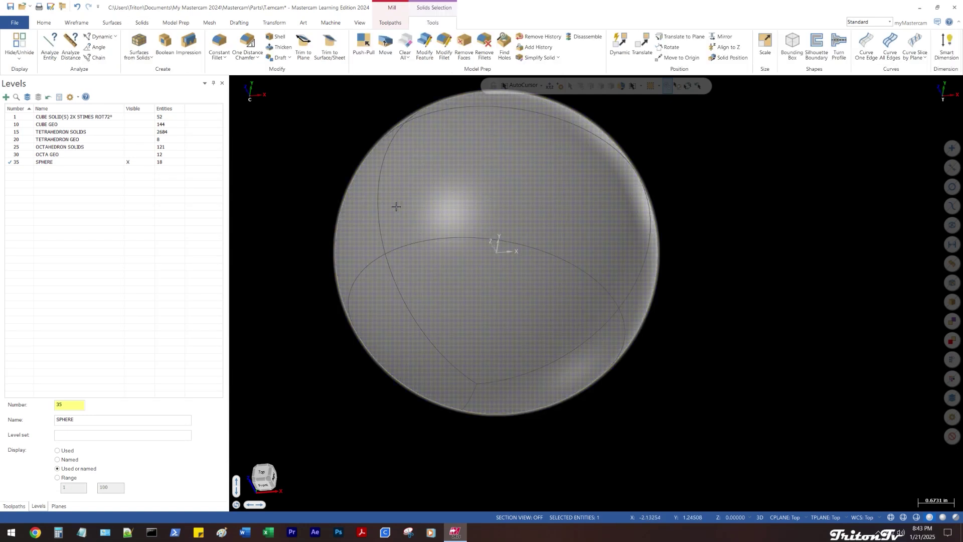
key(Delete)
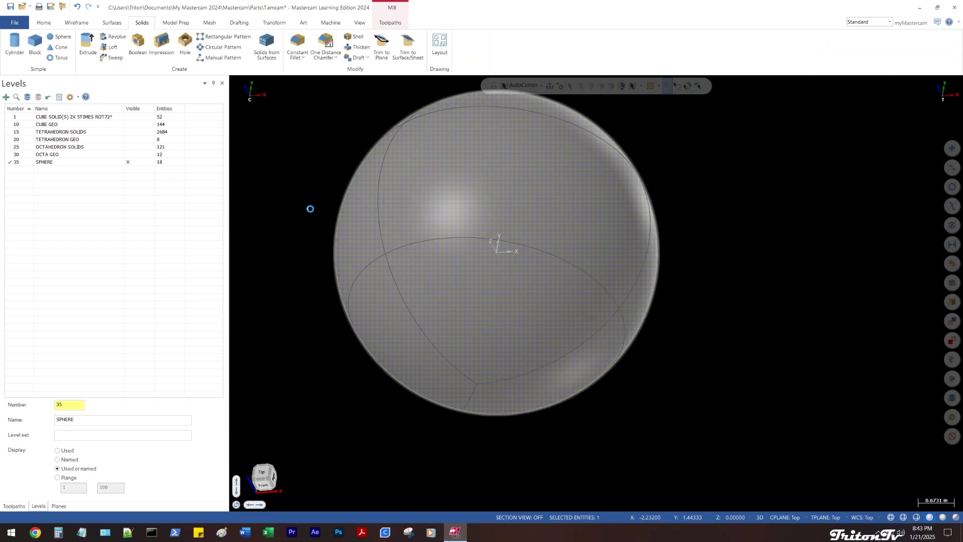
key(Delete)
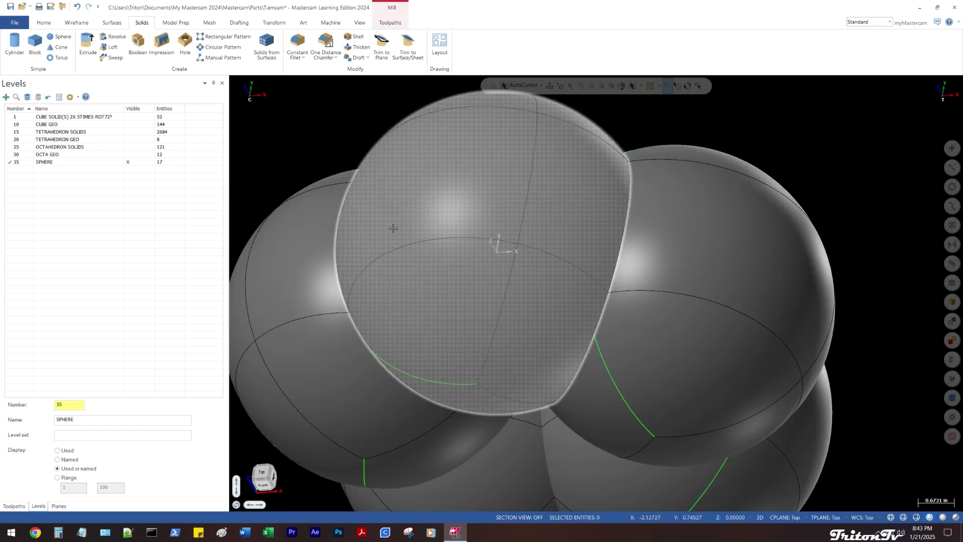
Isolate the front sphere and its neighbor on the negative X side in turn to check for leftover duplicates
key(alt+p)
click(465, 275)
middle_drag(464, 276, 462, 224)
key(alt+e)
key(alt+e)
click(376, 289)
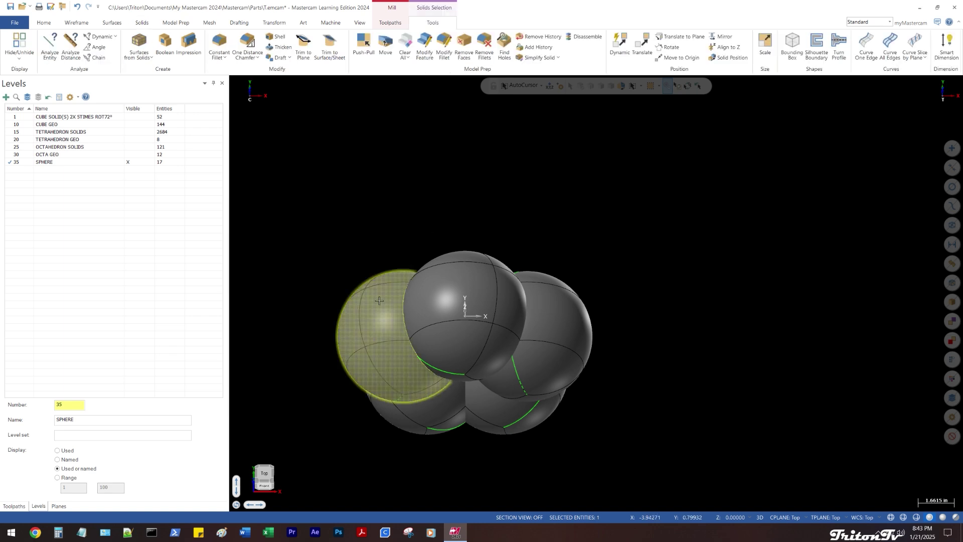
key(alt+e)
key(alt+e)
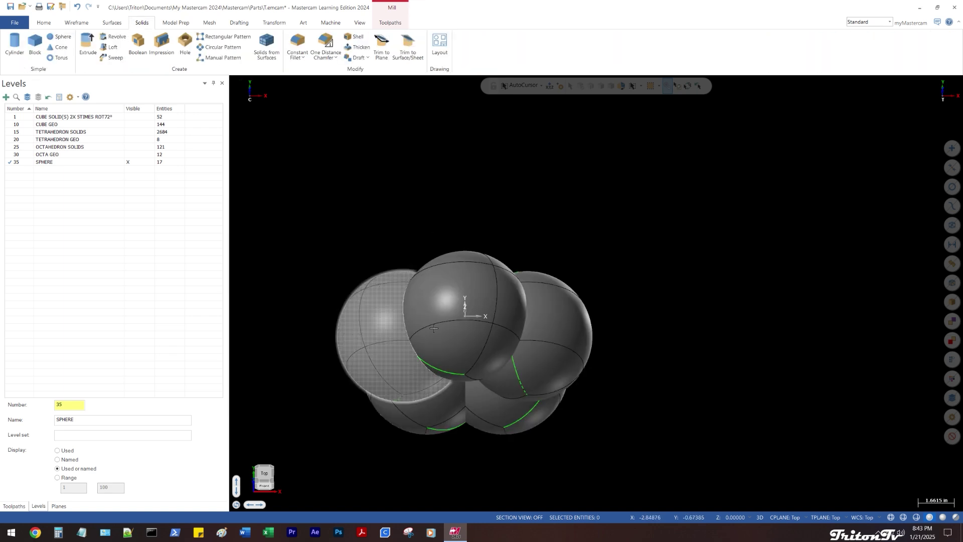
key(alt+1)
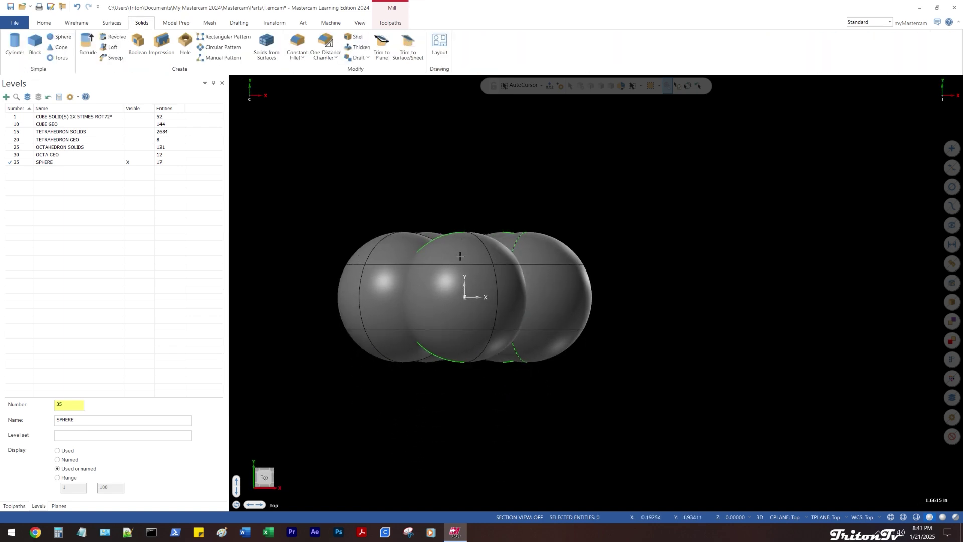
key(alt+2)
middle_drag(424, 240, 408, 250)
click(408, 249)
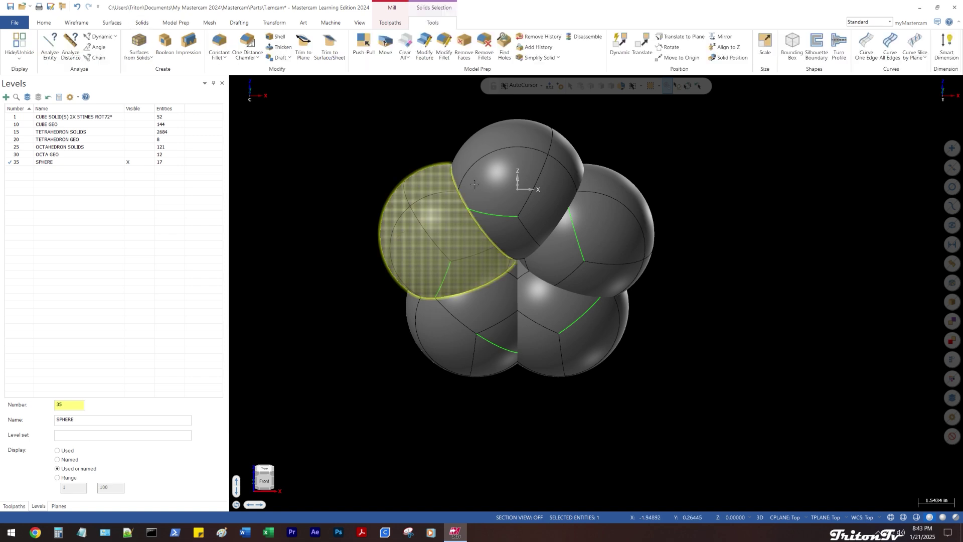
click(476, 183)
click(469, 321)
click(567, 326)
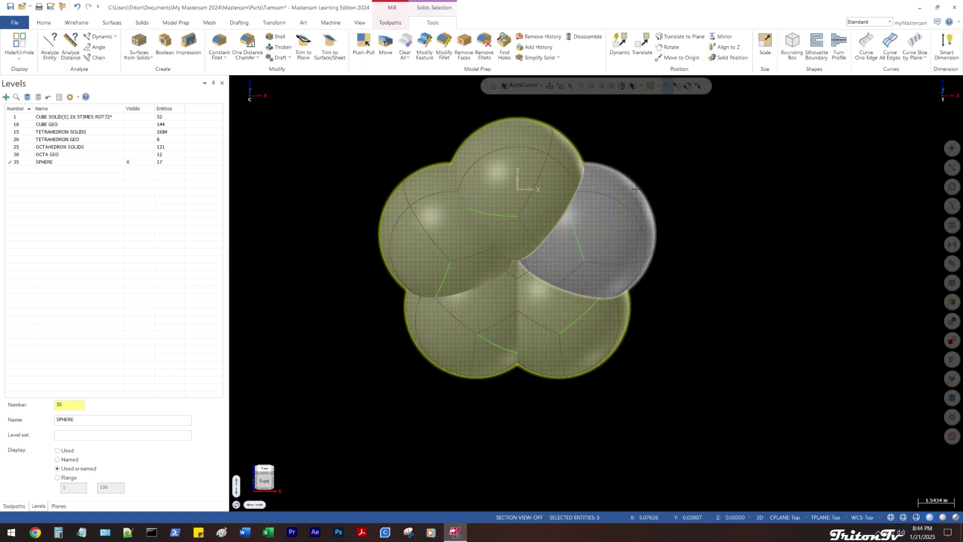
key(alt+2)
middle_drag(615, 337, 592, 258)
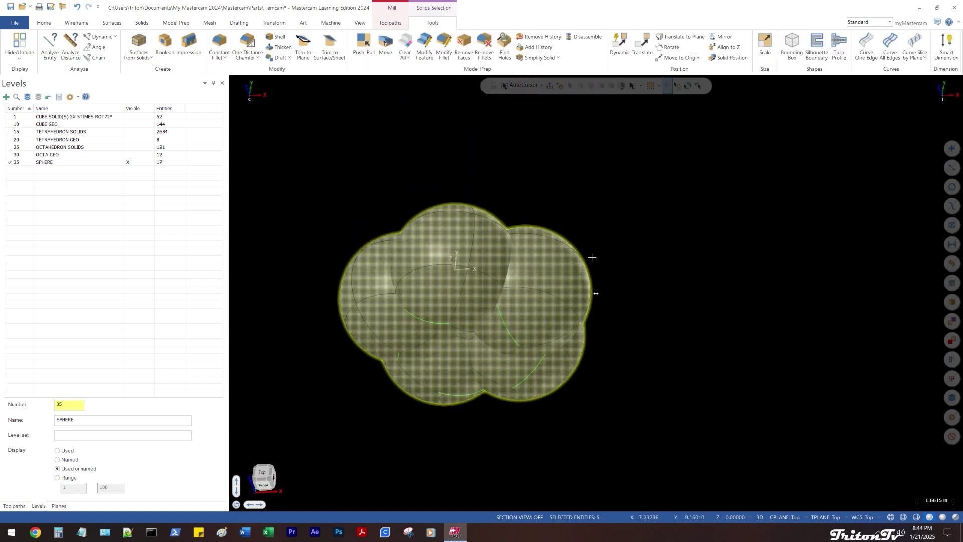
right_click(443, 169)
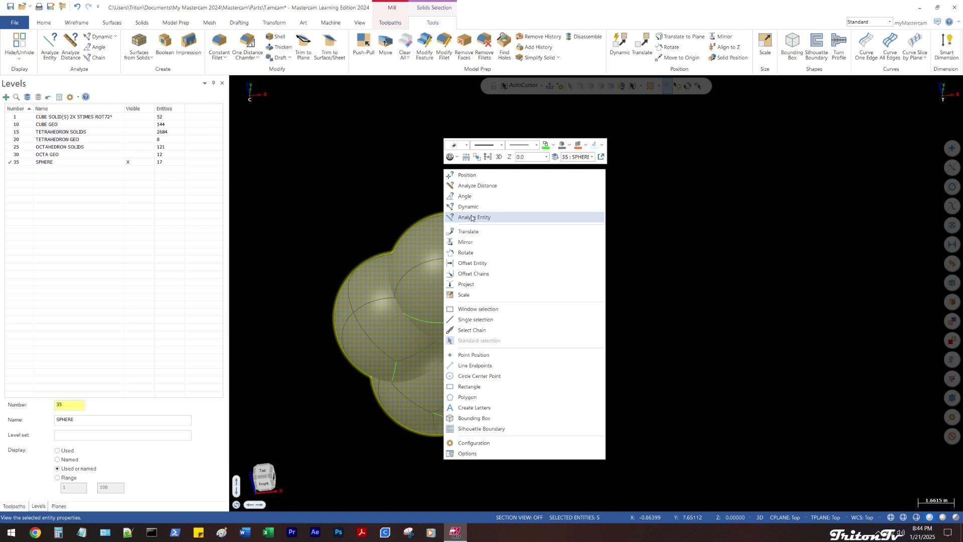
click(486, 258)
middle_drag(612, 266, 633, 198)
key(Return)
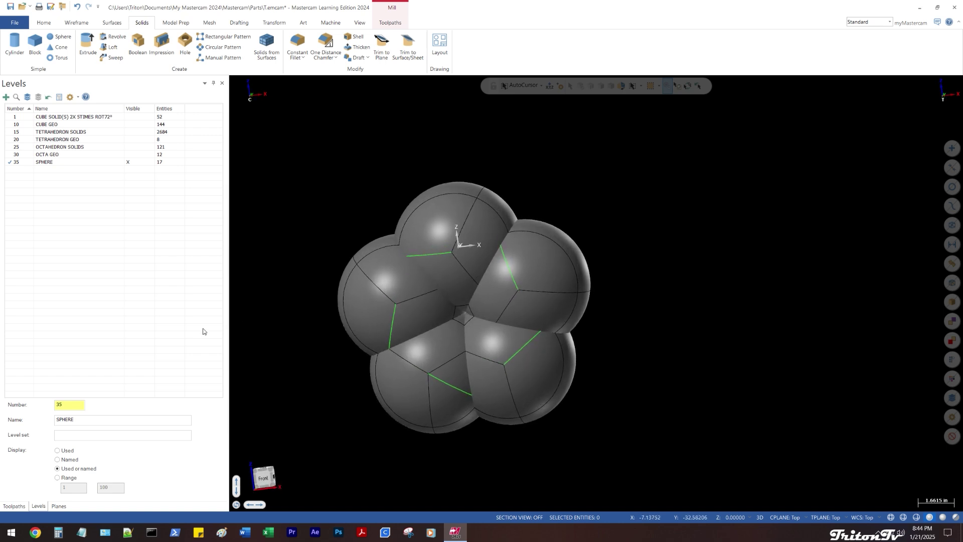
Duplicate the Top plane, name the copy SPHERE ROT, and make it the WCS, construction plane and tool plane
middle_drag(240, 279, 241, 295)
click(58, 506)
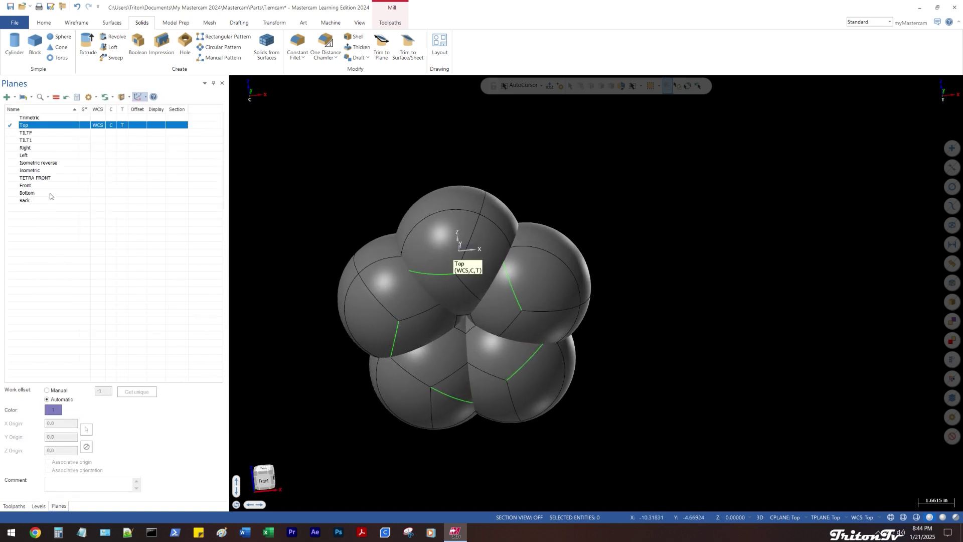
right_click(41, 125)
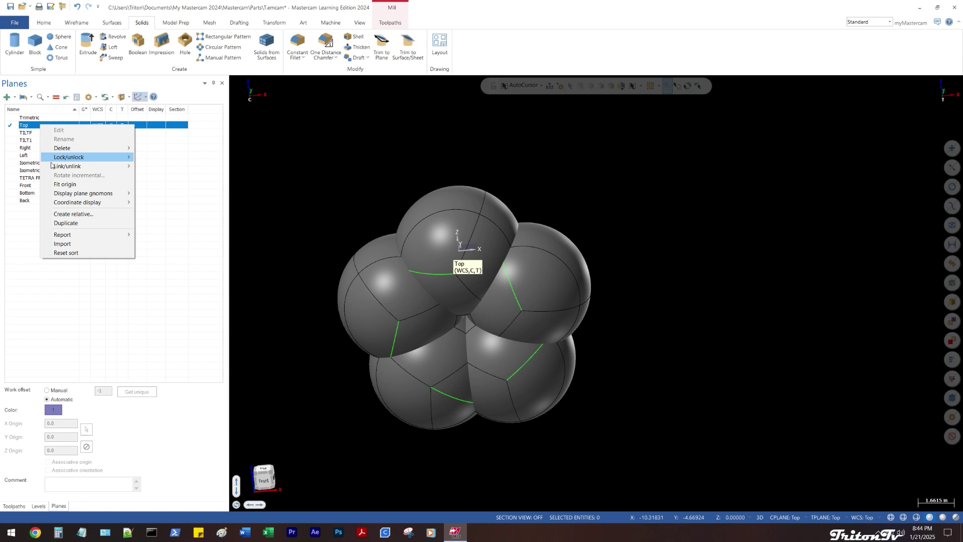
click(65, 223)
click(32, 126)
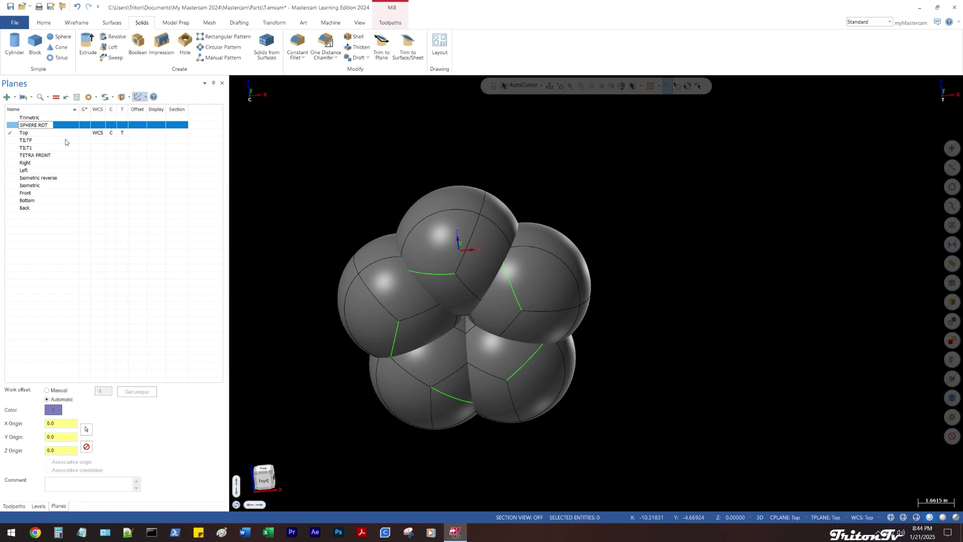
text(SPHERE ROT)
click(99, 127)
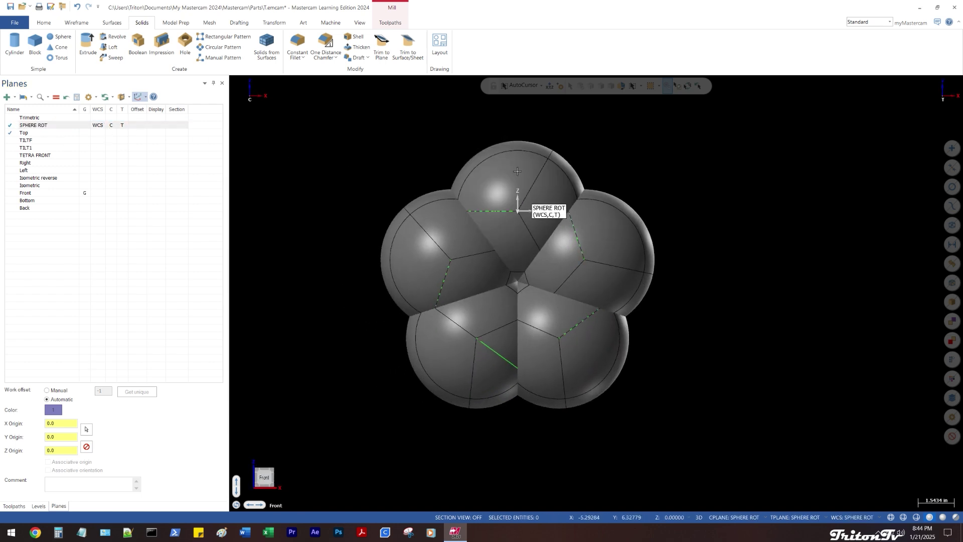
Raise the Z origin of the SPHERE ROT plane to 6.0
click(65, 449)
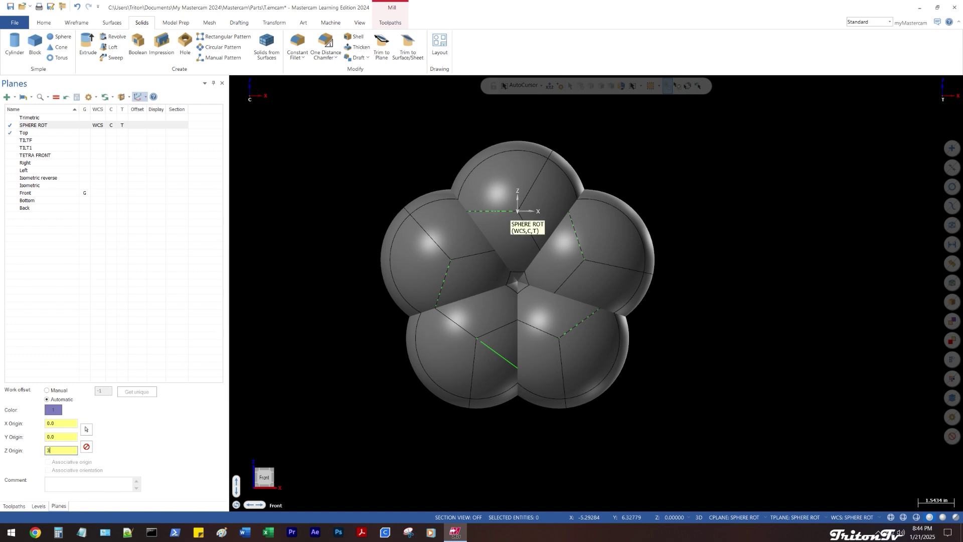
text(3)
key(Return)
middle_drag(303, 215, 291, 246)
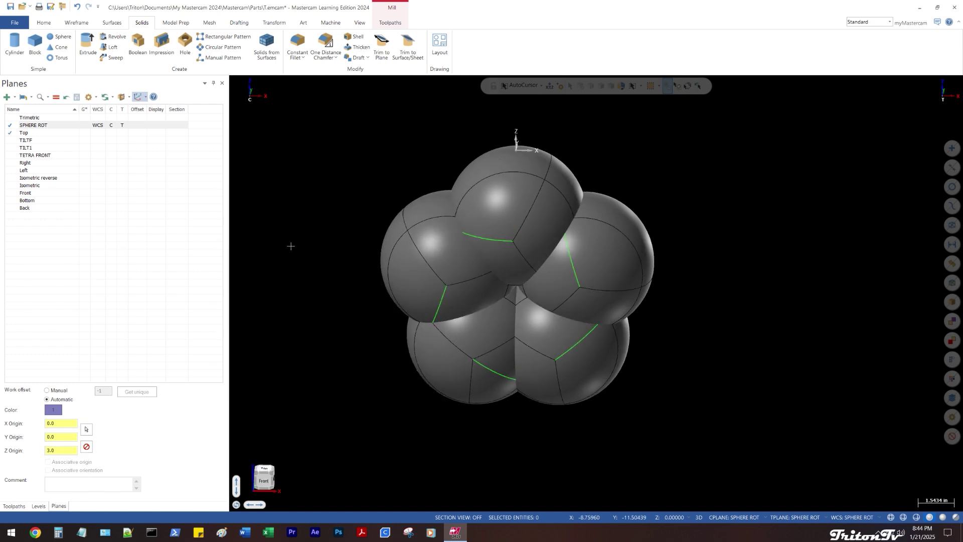
click(69, 449)
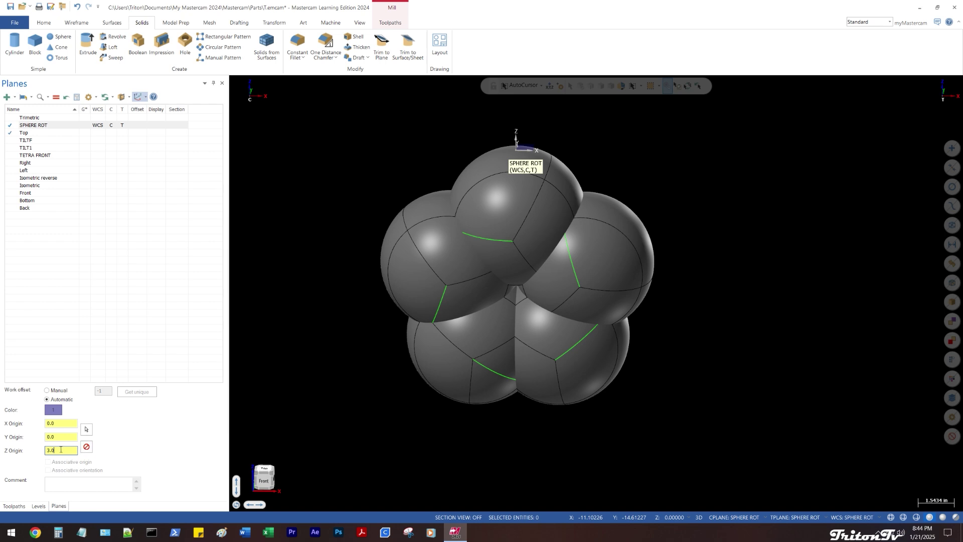
text(*2)
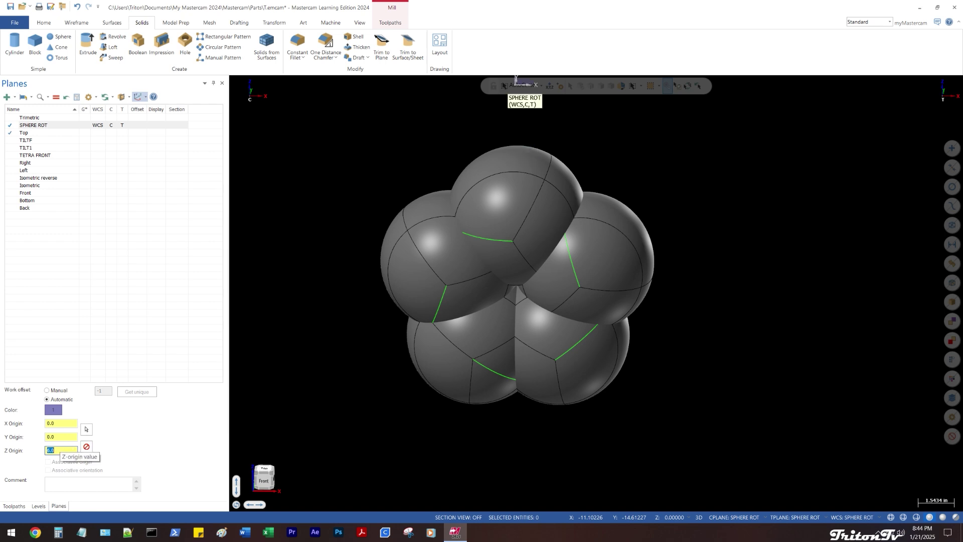
key(Return)
scroll(369, 409, down, 3)
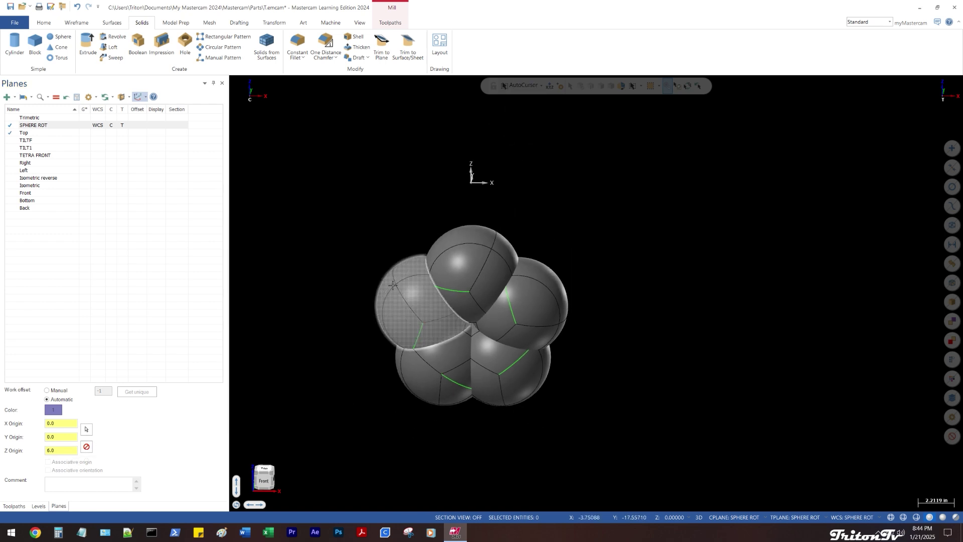
click(411, 301)
click(471, 256)
click(437, 376)
click(493, 386)
click(542, 301)
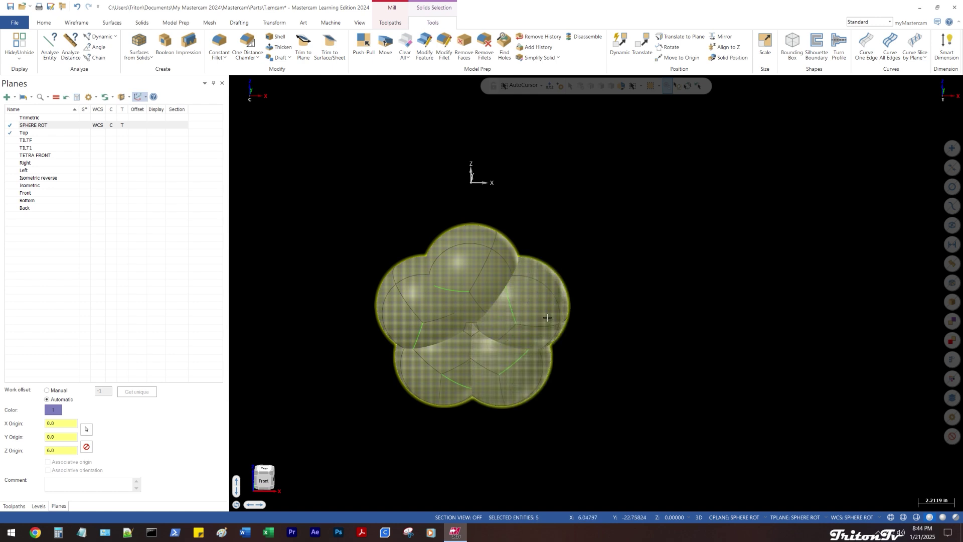
key(alt+1)
key(alt+7)
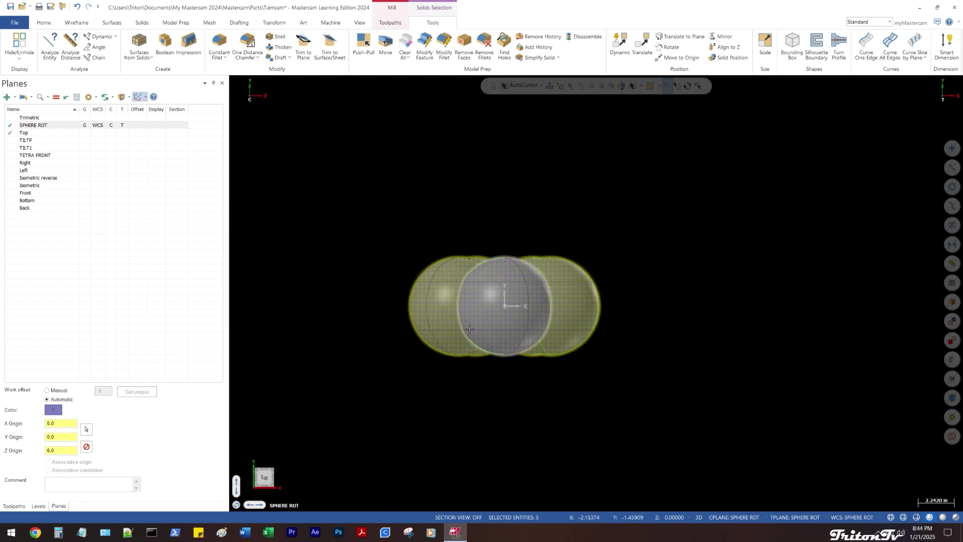
right_click(398, 187)
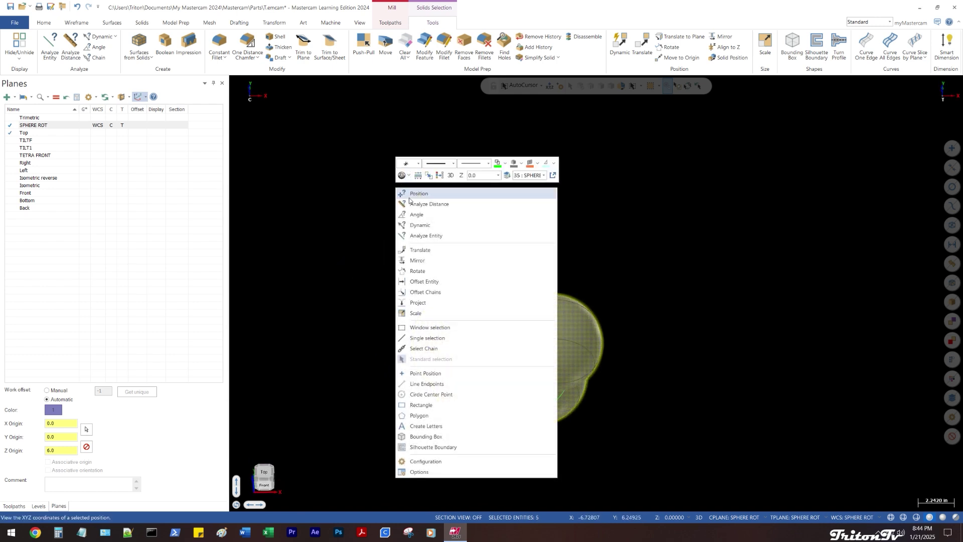
click(438, 271)
key(Return)
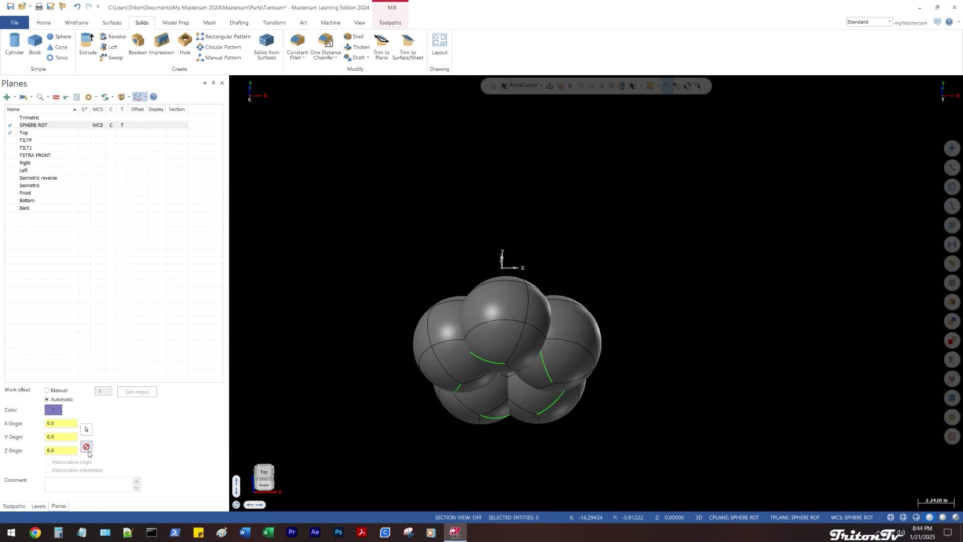
Rotate the SPHERE ROT plane incrementally by 90 degrees about X and align the view to it
right_click(39, 125)
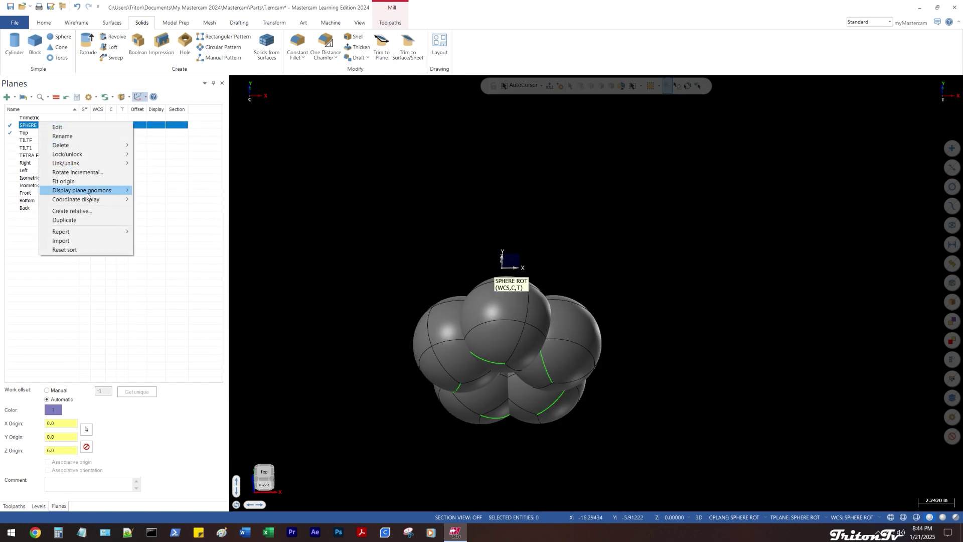
click(76, 172)
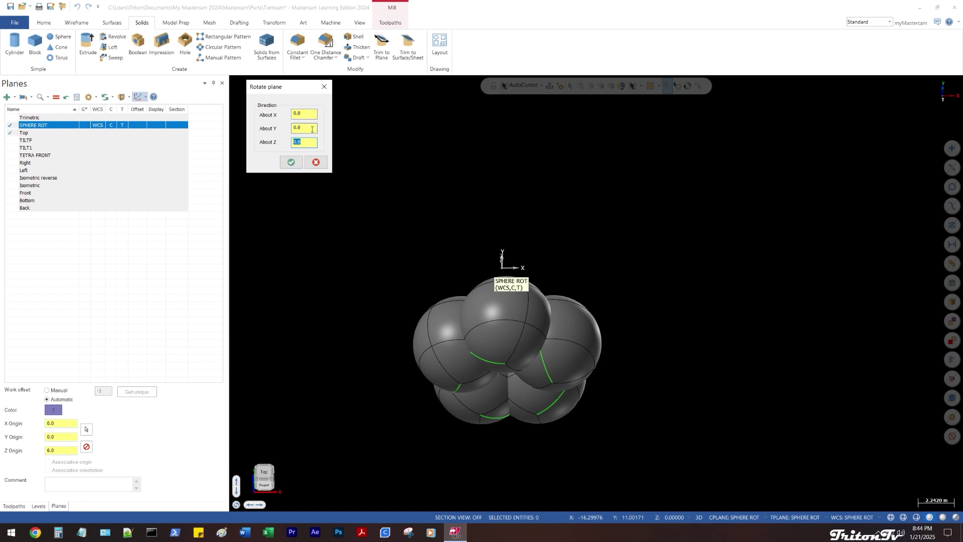
middle_drag(472, 163, 341, 134)
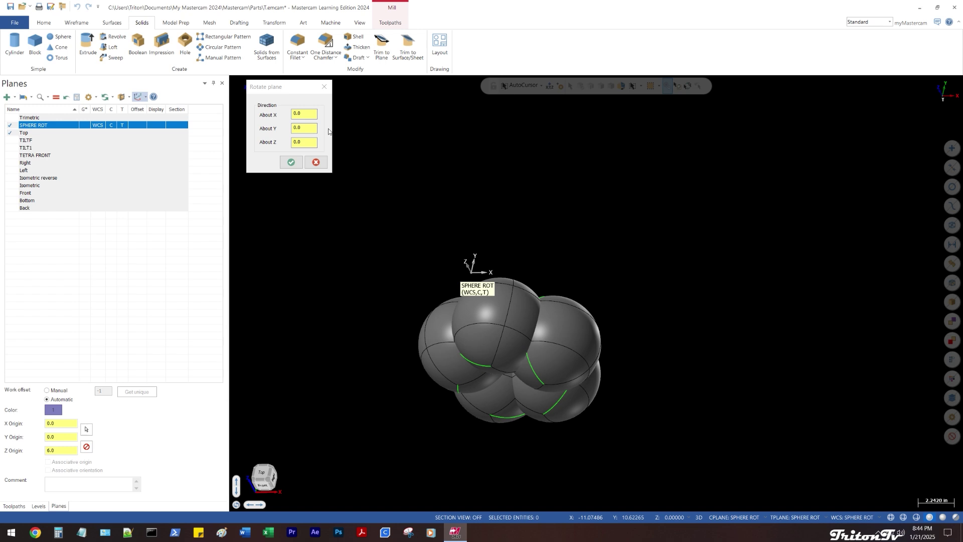
click(306, 114)
key(Return)
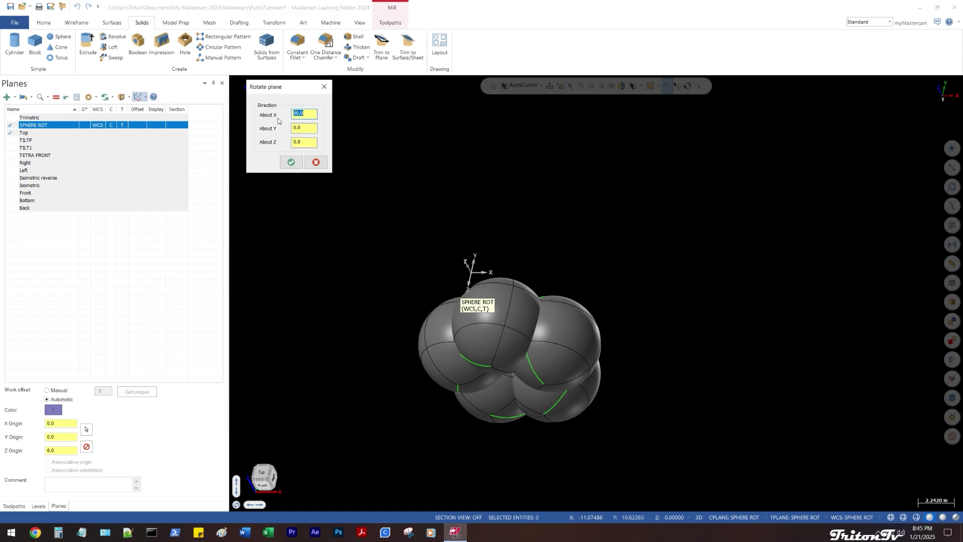
click(293, 161)
click(88, 125)
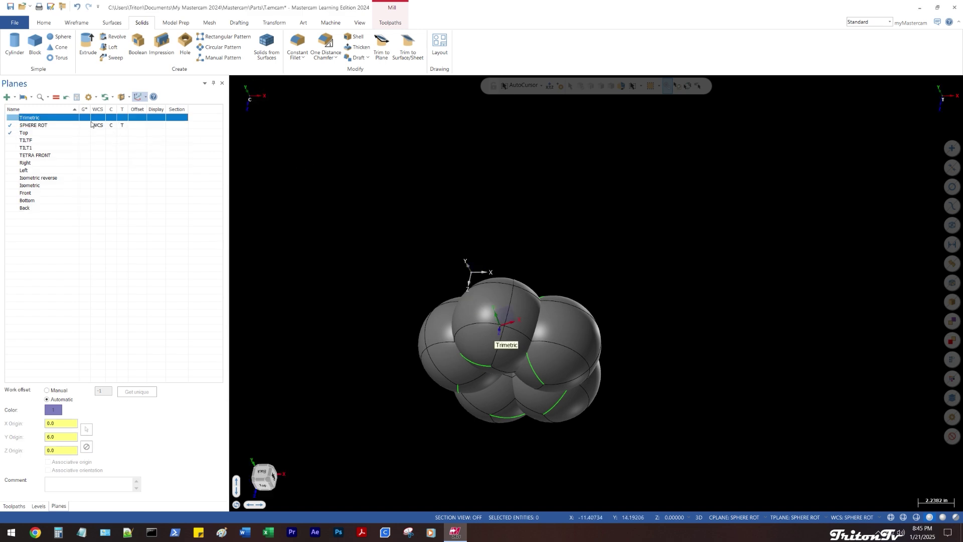
Rotate the five spheres about the SPHERE ROT origin using the Join method, with 5 instances and 72 degrees between them
click(392, 214)
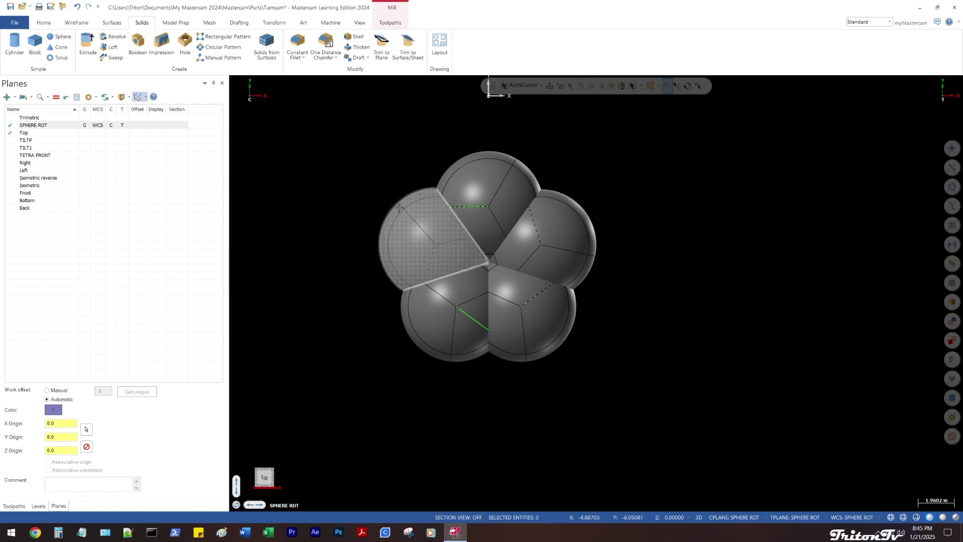
click(487, 181)
click(442, 321)
click(534, 321)
click(575, 259)
middle_drag(572, 191, 580, 209)
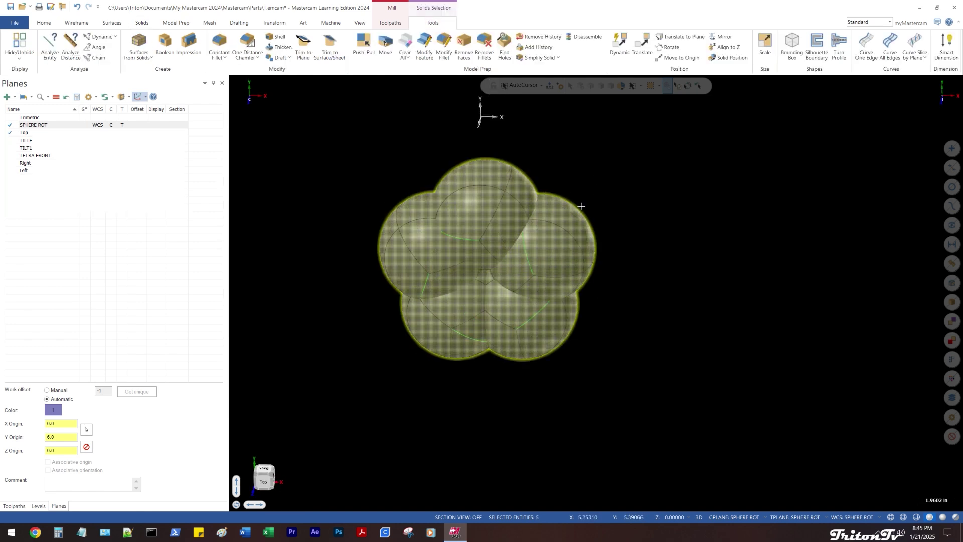
scroll(572, 216, down, 2)
right_click(391, 155)
click(440, 239)
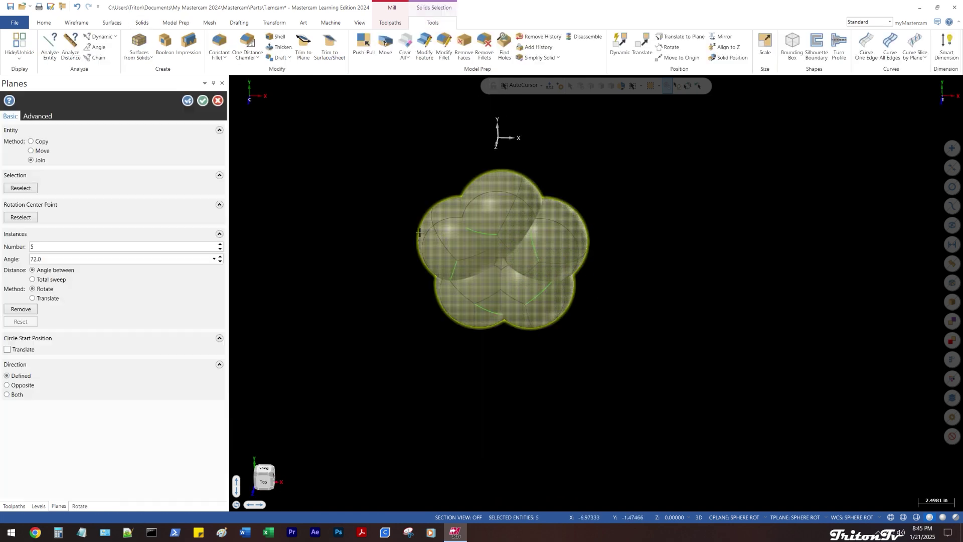
scroll(401, 316, down, 2)
middle_drag(514, 333, 583, 401)
key(alt+1)
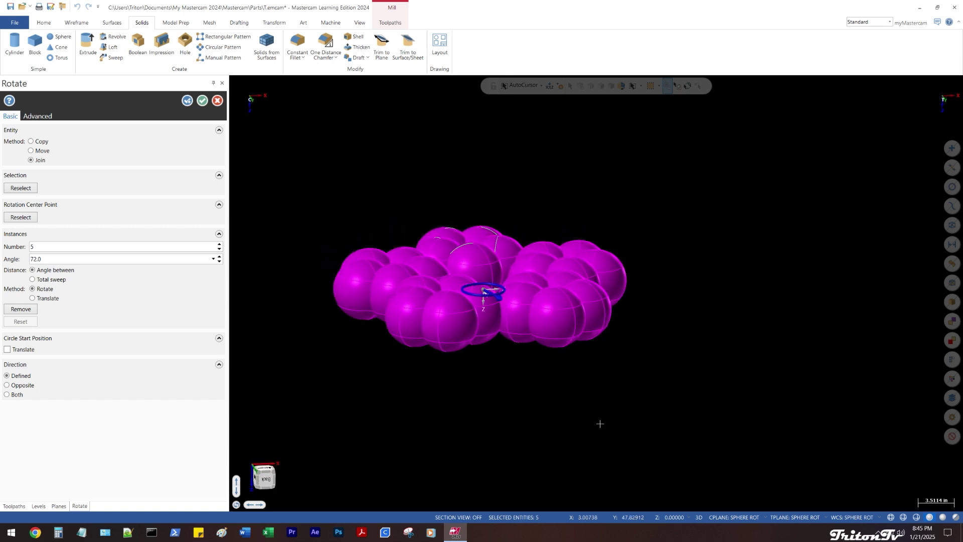
middle_drag(468, 416, 417, 339)
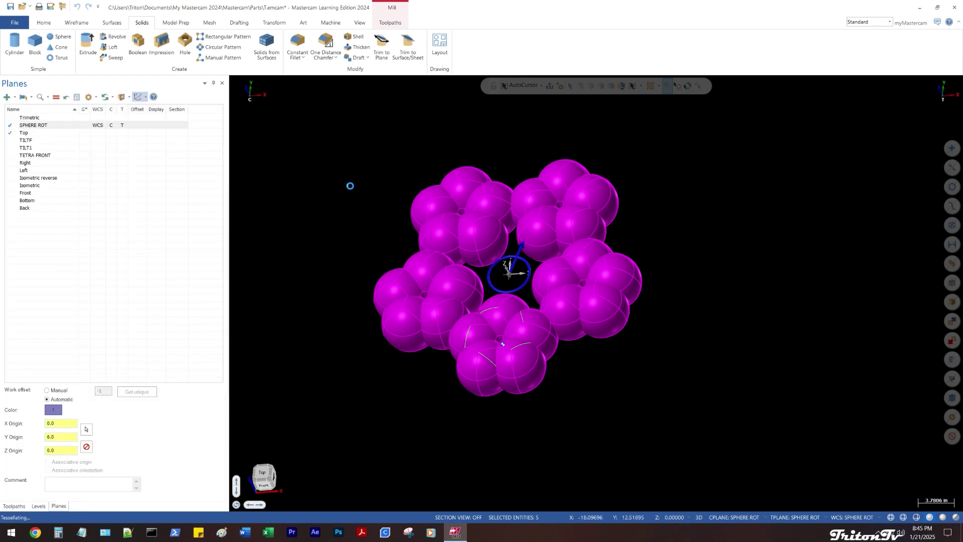
Clear the transform result colors from the rotated sphere clusters and inspect the resulting ring
middle_drag(350, 185, 355, 197)
key(alt+2)
right_click(342, 185)
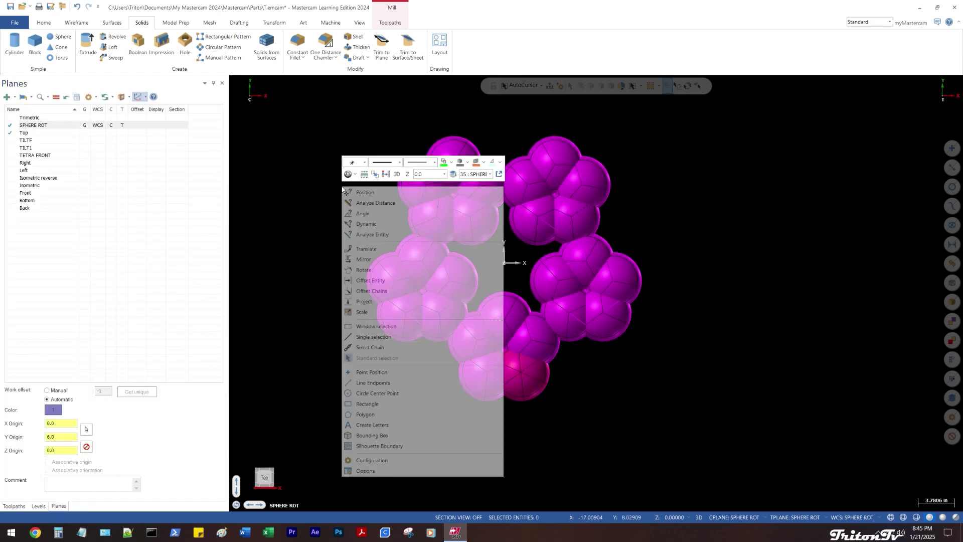
click(386, 175)
middle_drag(320, 263, 246, 200)
key(alt+1)
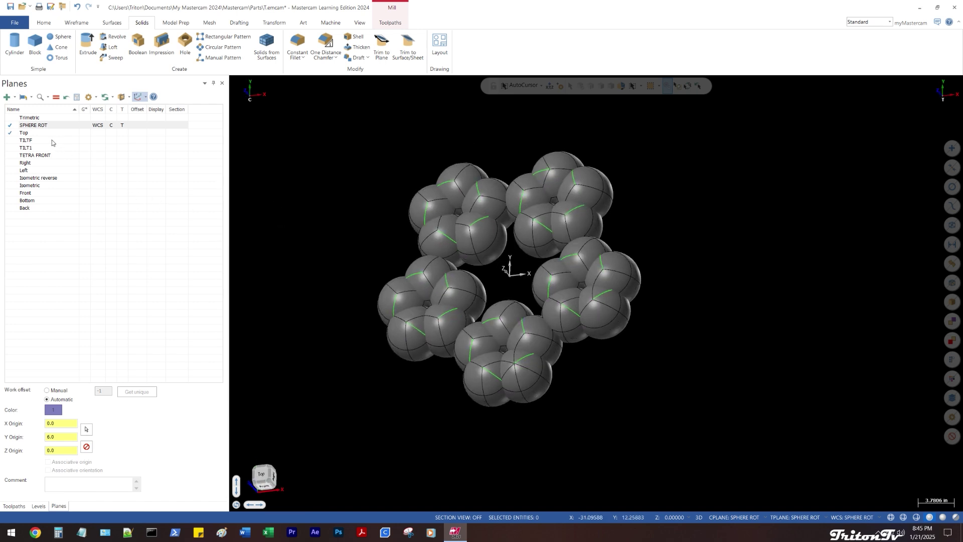
Duplicate the SPHERE ROT plane, name the copy SPHERE ROT2, and make it the WCS, construction plane and tool plane
right_click(37, 126)
click(48, 221)
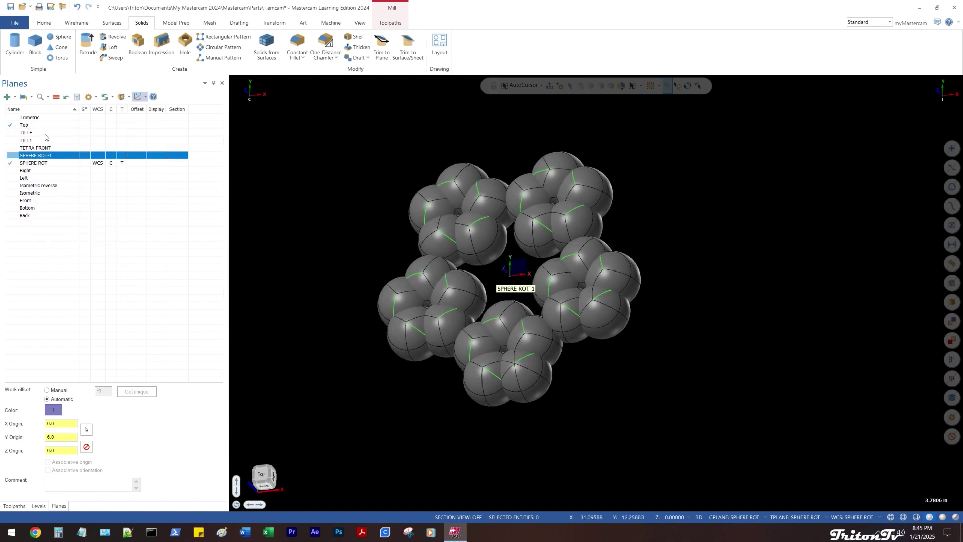
click(49, 155)
drag(54, 155, 49, 156)
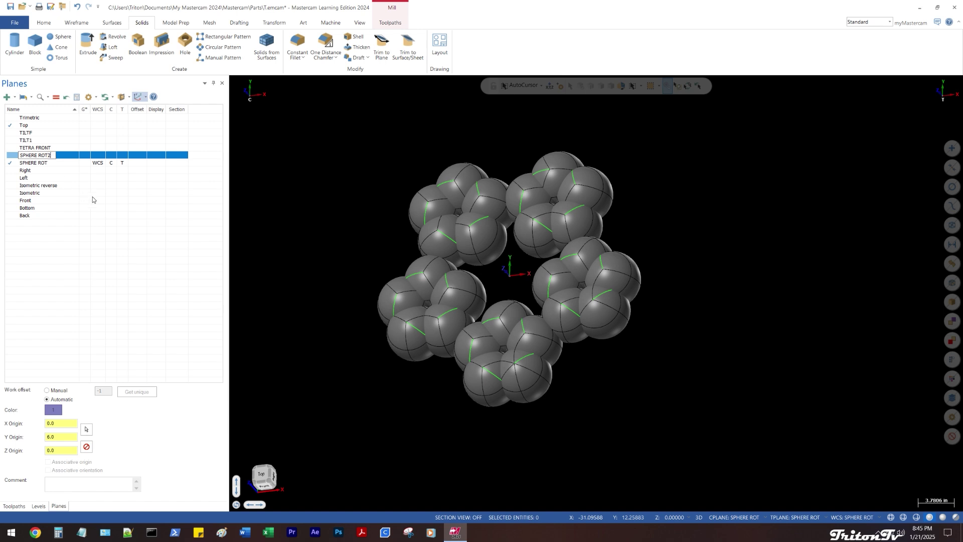
text(2)
key(Return)
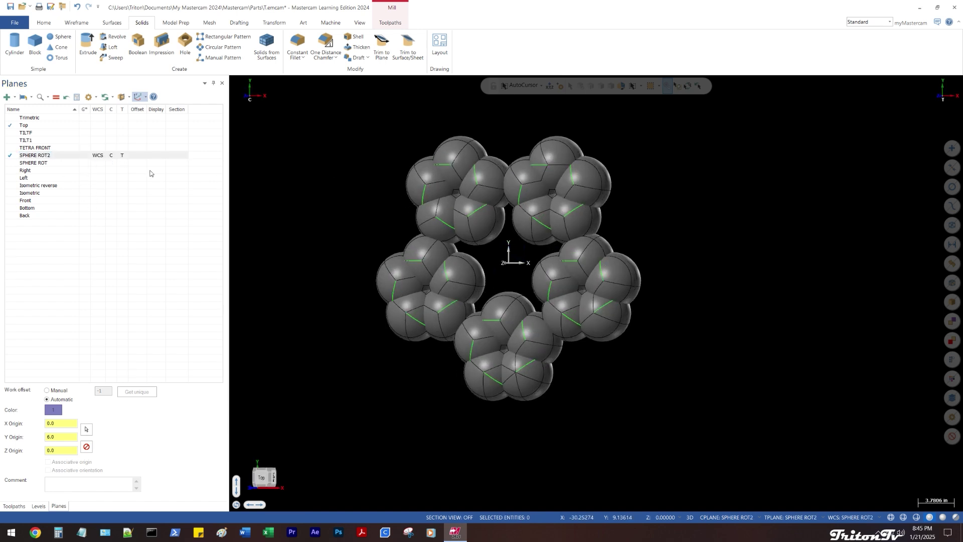
Rotate the SPHERE ROT2 plane incrementally by 90 degrees about Y and align the view to it
right_click(52, 157)
click(76, 207)
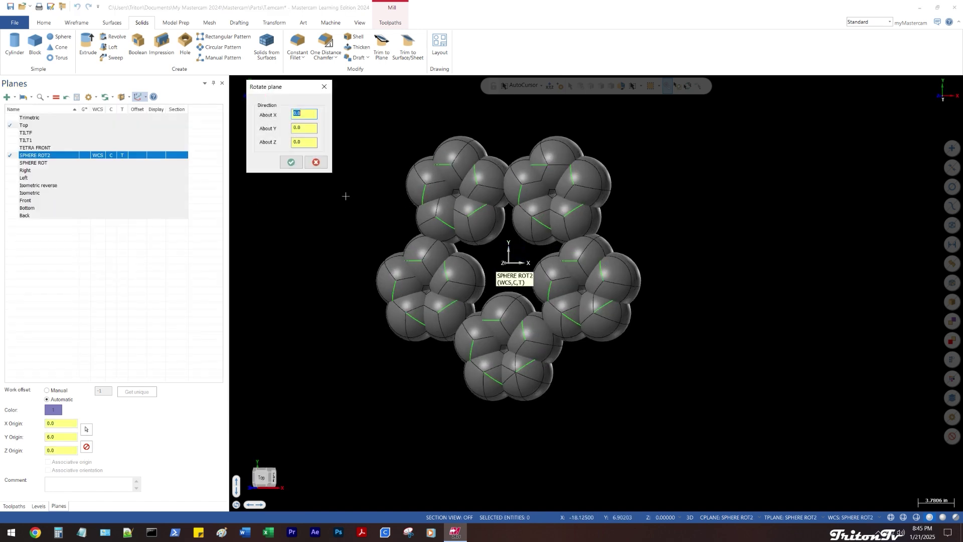
middle_drag(372, 212, 351, 211)
click(302, 130)
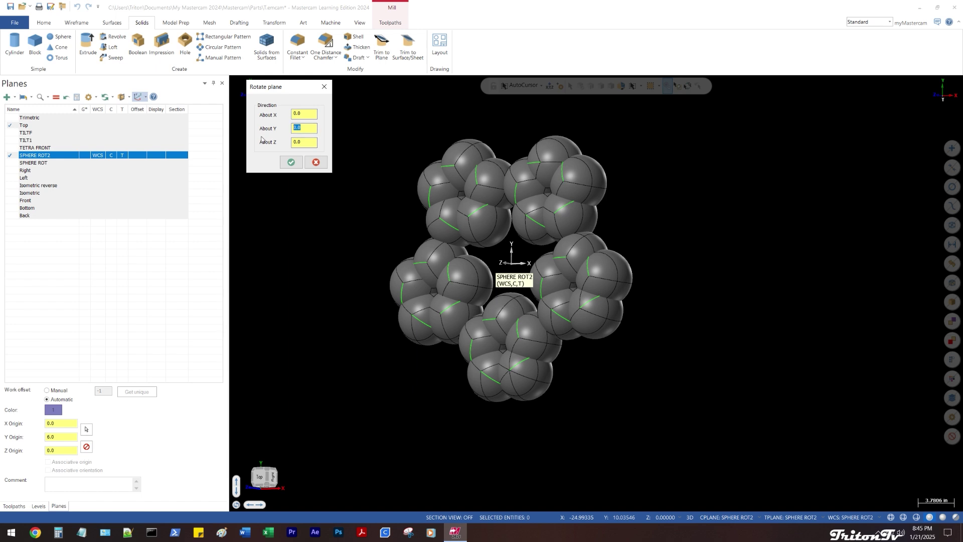
text(90)
click(291, 162)
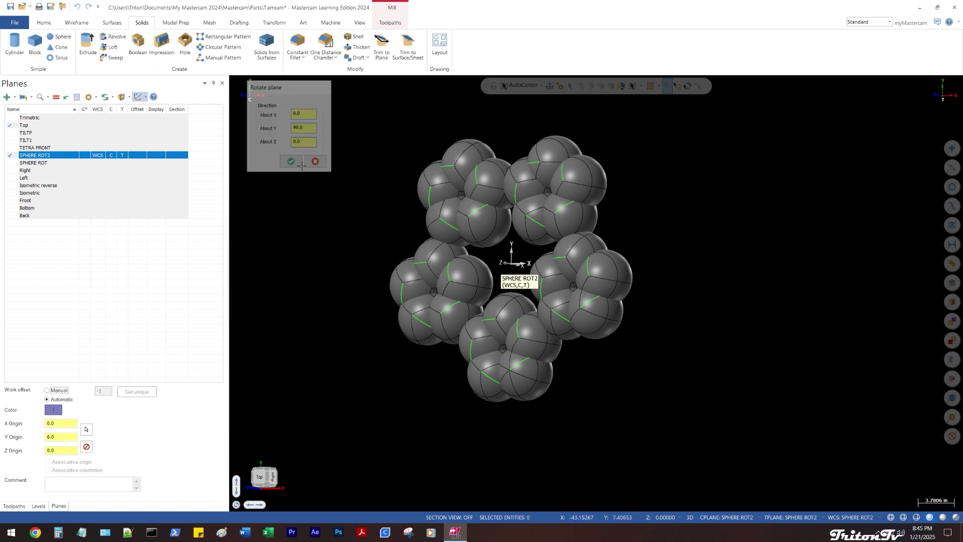
key(alt+1)
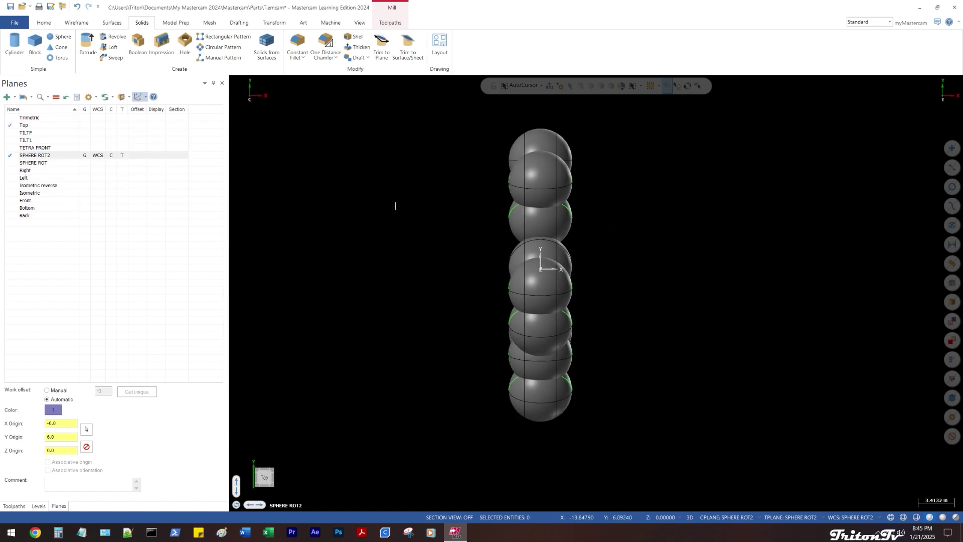
Set the X origin of the SPHERE ROT2 plane to 6.0 and check its offset from the spheres
scroll(309, 237, down, 1)
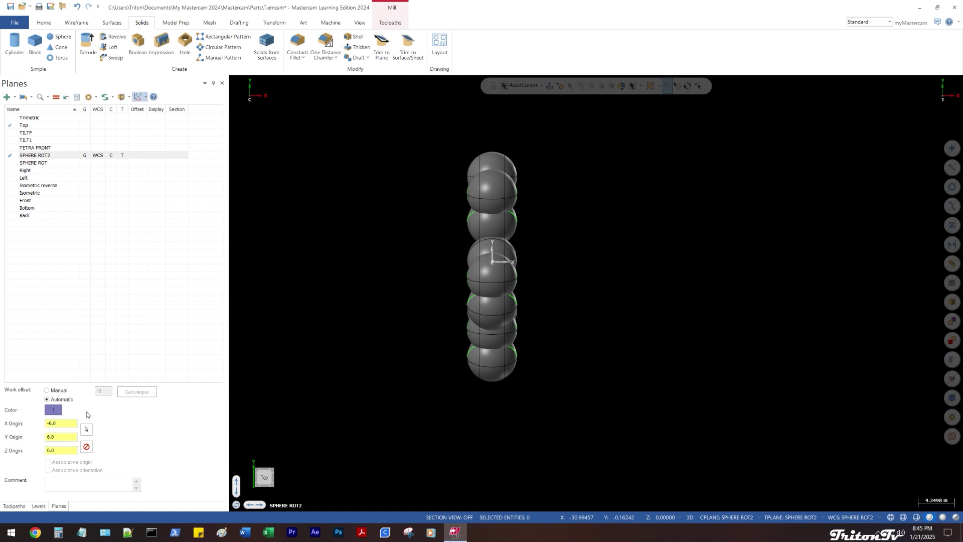
drag(72, 422, 38, 425)
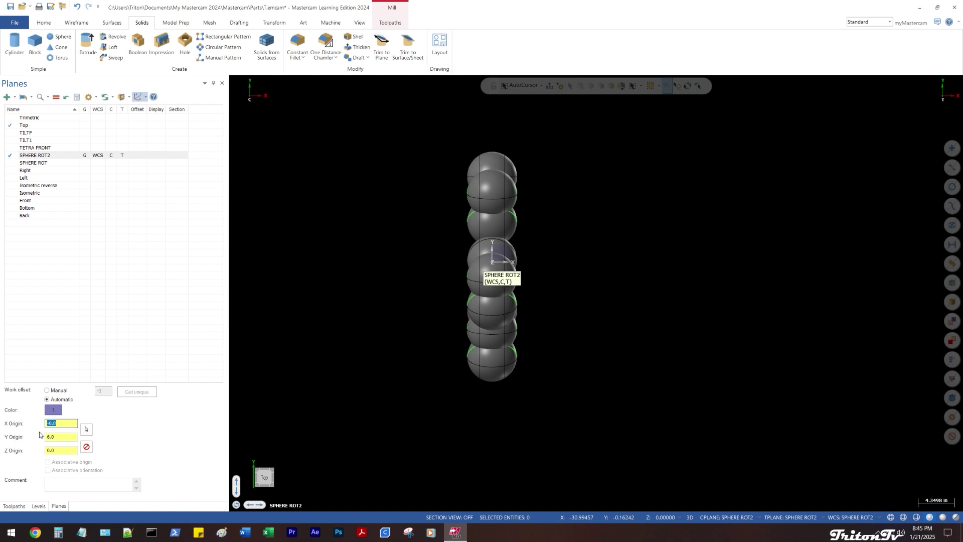
text(6)
key(Return)
middle_drag(368, 344, 424, 338)
key(alt+1)
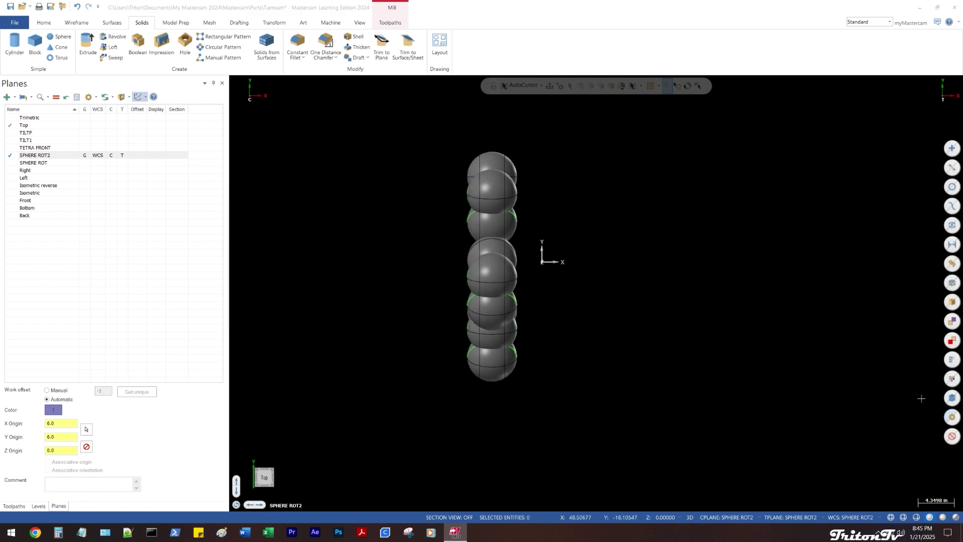
Rotate all the solids about the SPHERE ROT2 origin using the Join method, with 5 instances at 72.0 degrees between them
click(951, 148)
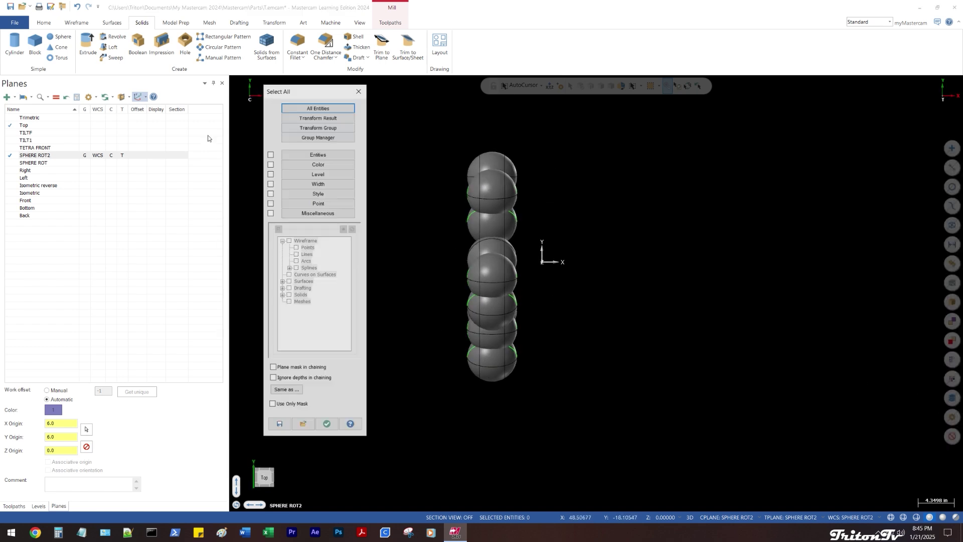
click(270, 155)
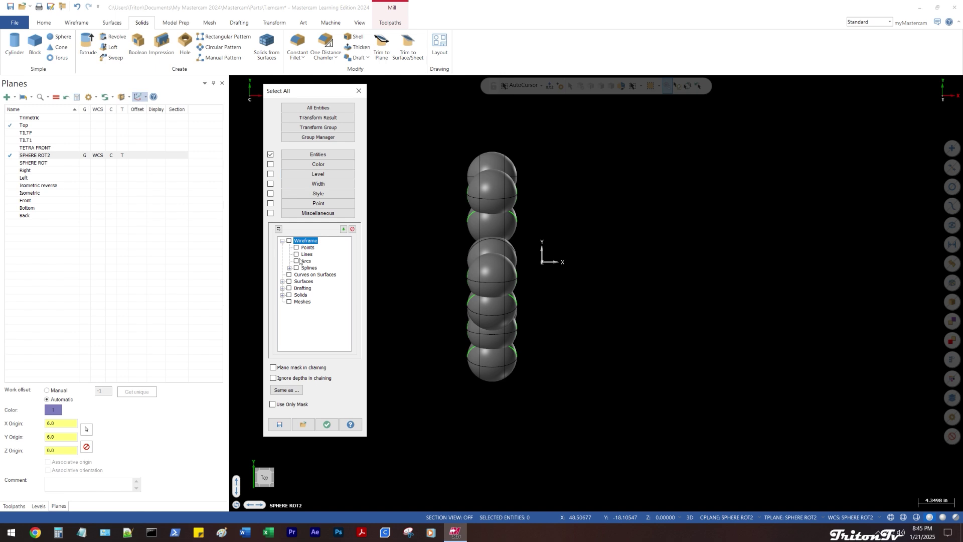
click(300, 295)
click(327, 424)
right_click(578, 180)
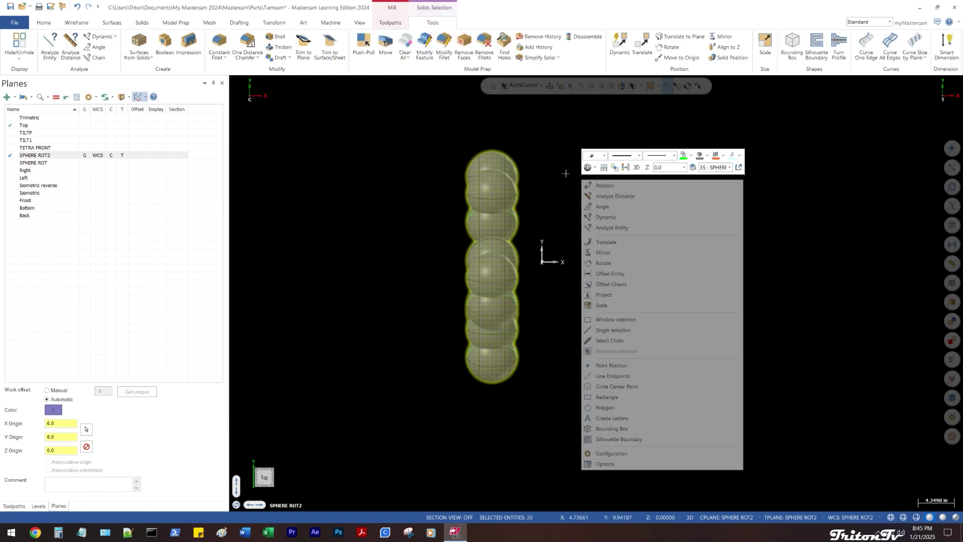
click(610, 260)
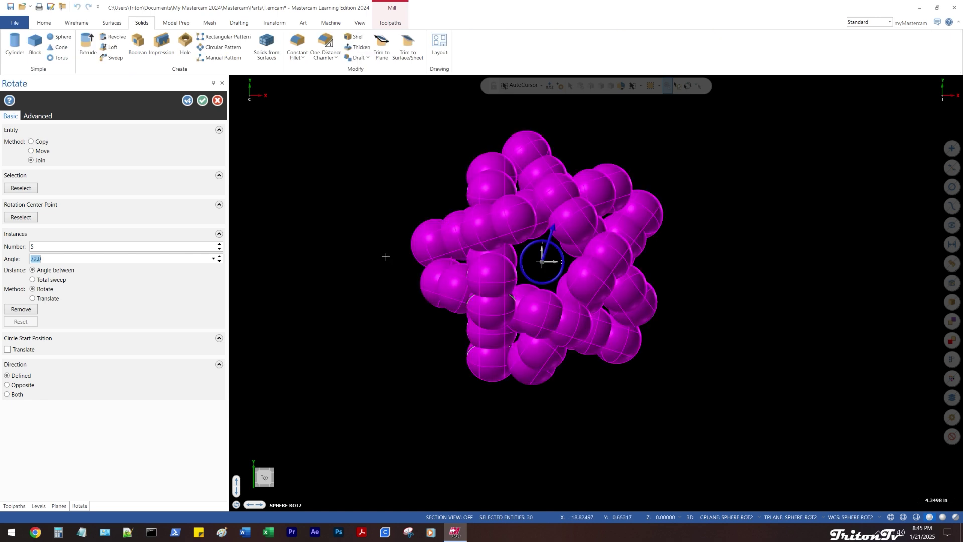
key(alt+2)
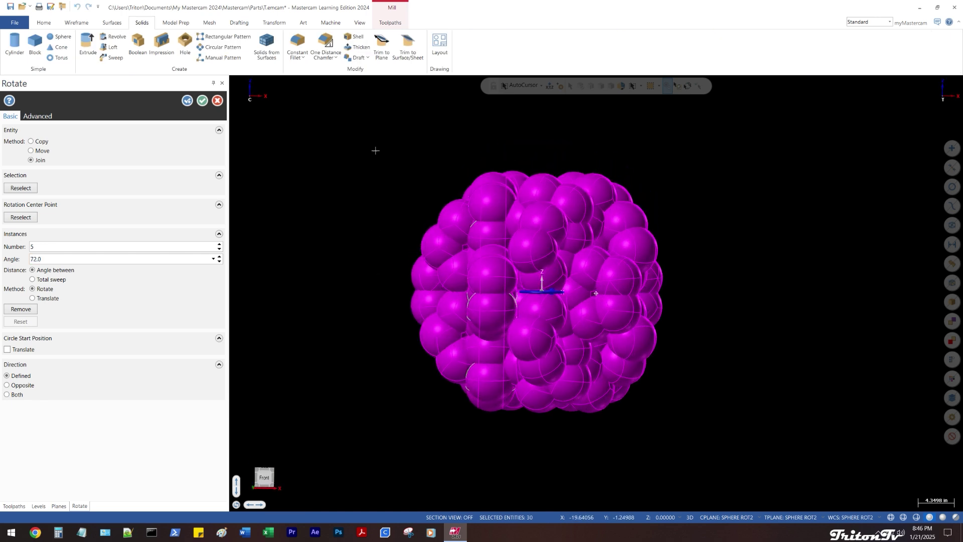
middle_drag(382, 188, 332, 196)
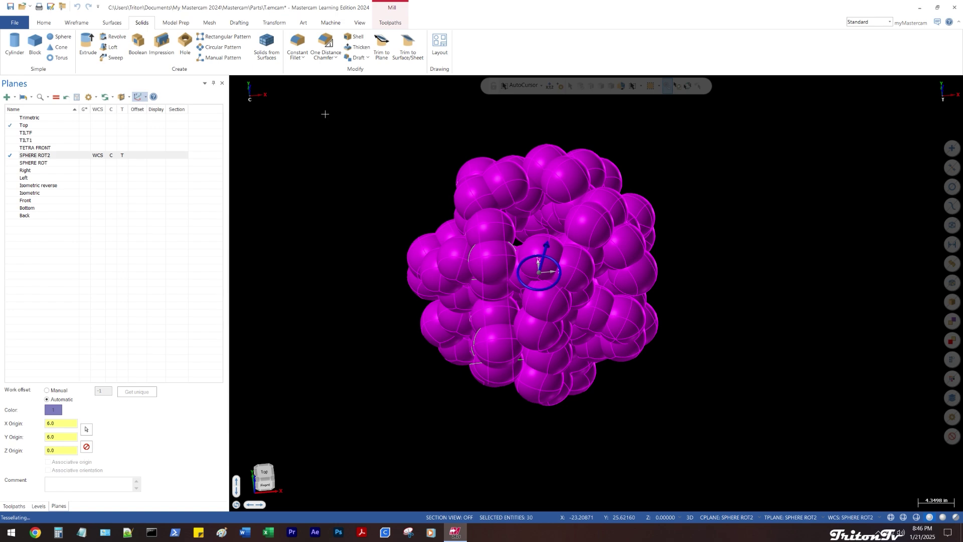
Clear the transform result colors from the rotated sphere clusters
right_click(351, 123)
click(396, 111)
mouse_move(404, 181)
middle_down()
mouse_move(405, 230)
mouse_move(399, 180)
mouse_move(410, 190)
middle_up()
key(alt+2)
key(alt+2)
scroll(350, 167, down, 3)
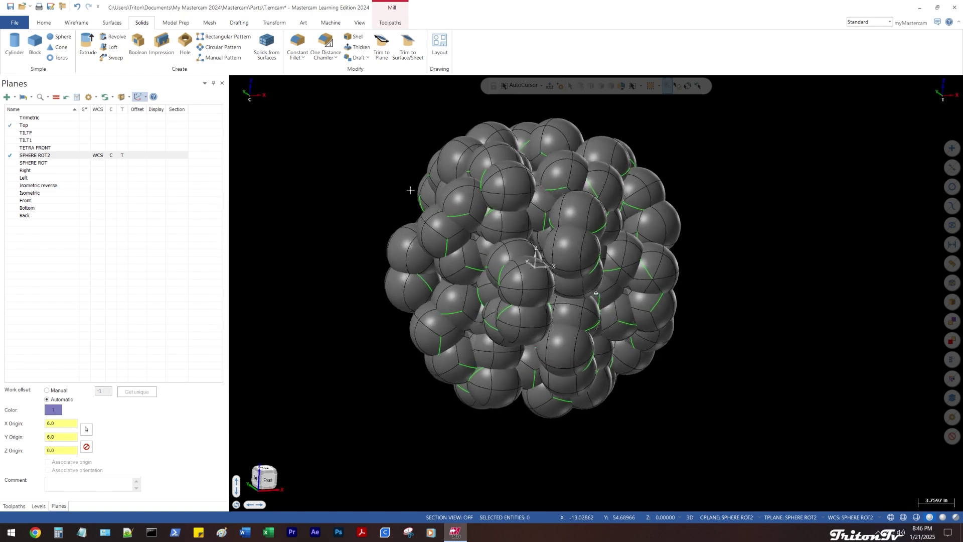
Examine the sphere assembly from the top and from several angled views, checking its openings and overlaps
key(alt+1)
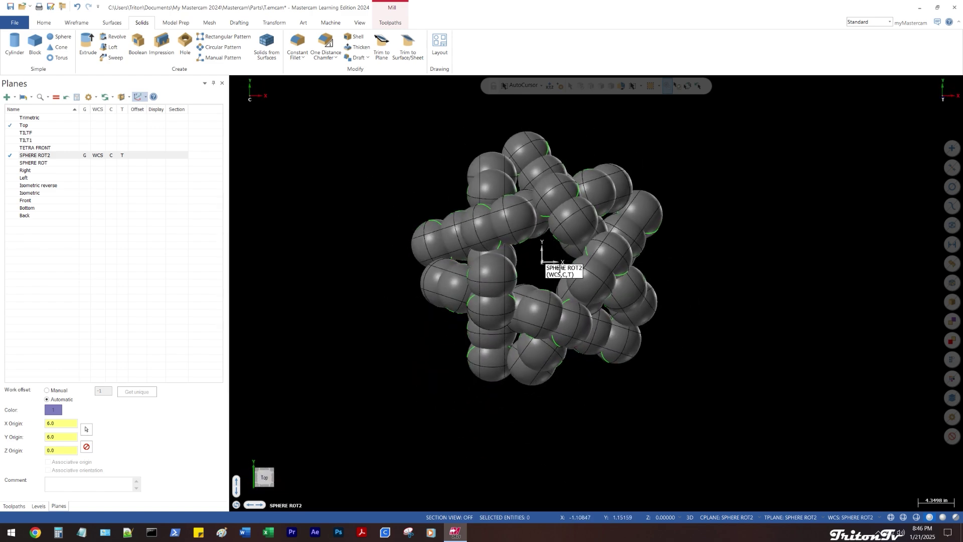
middle_drag(558, 269, 518, 308)
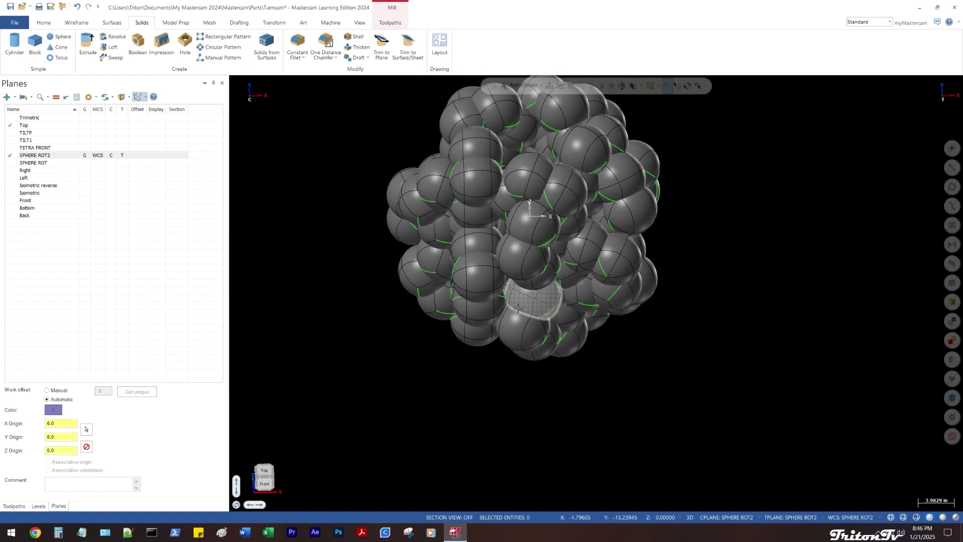
scroll(517, 308, down, 3)
middle_drag(645, 239, 721, 200)
middle_drag(773, 229, 789, 281)
key(alt+1)
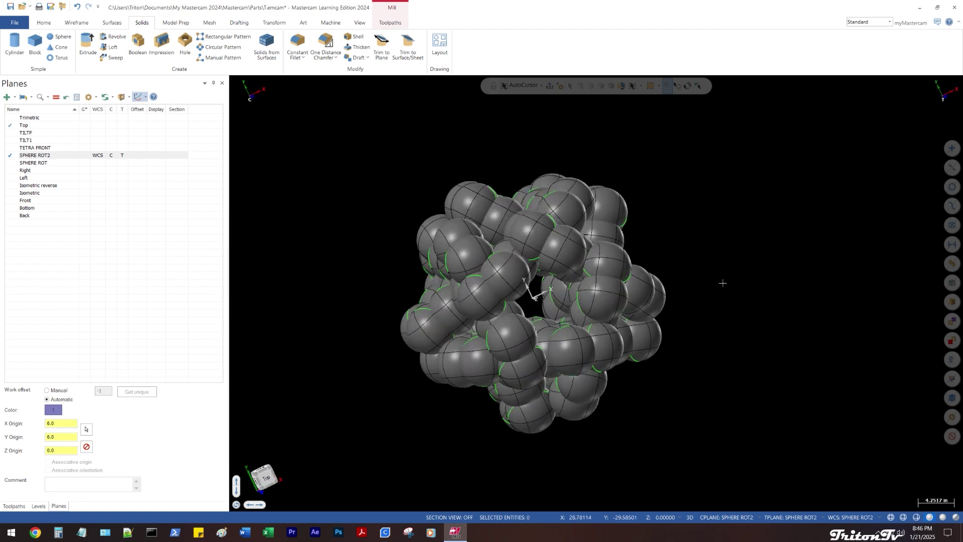
mouse_move(526, 270)
middle_down()
mouse_move(613, 342)
mouse_move(683, 363)
mouse_move(706, 392)
middle_up()
scroll(567, 296, down, 2)
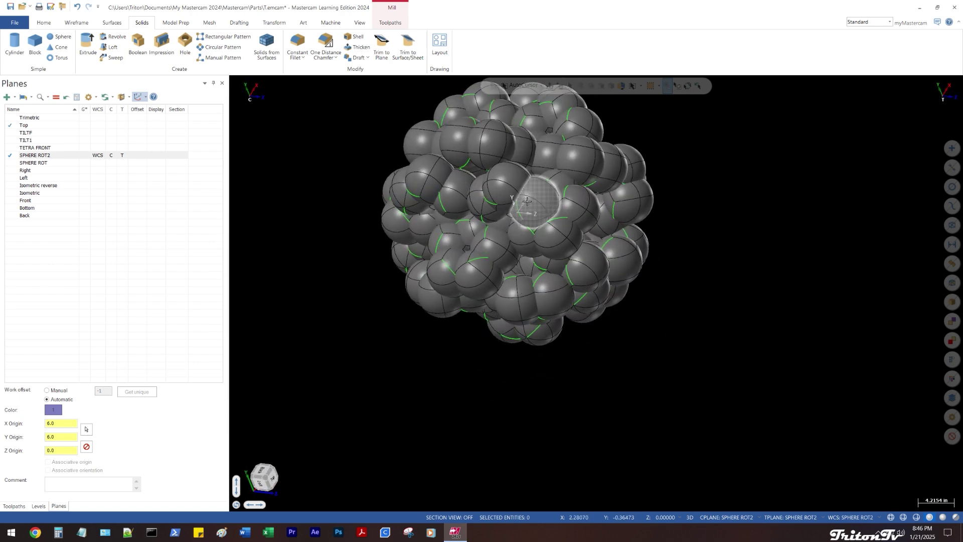
key(alt+1)
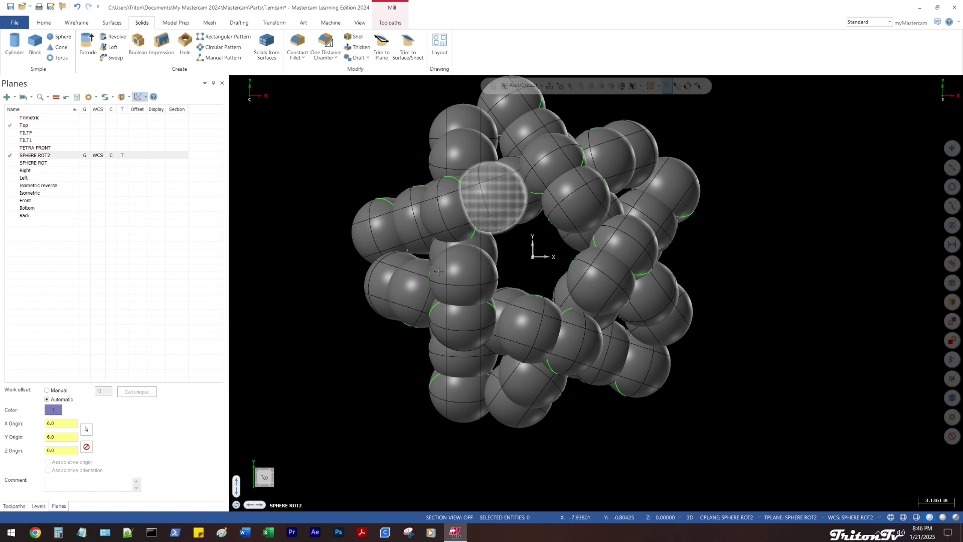
scroll(442, 296, down, 2)
middle_drag(486, 266, 492, 274)
key(alt+p)
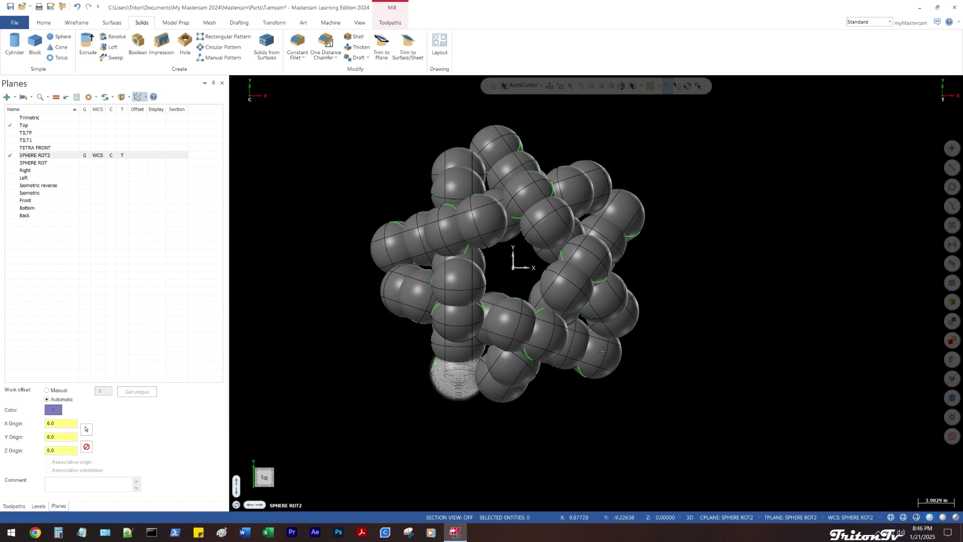
key(alt+2)
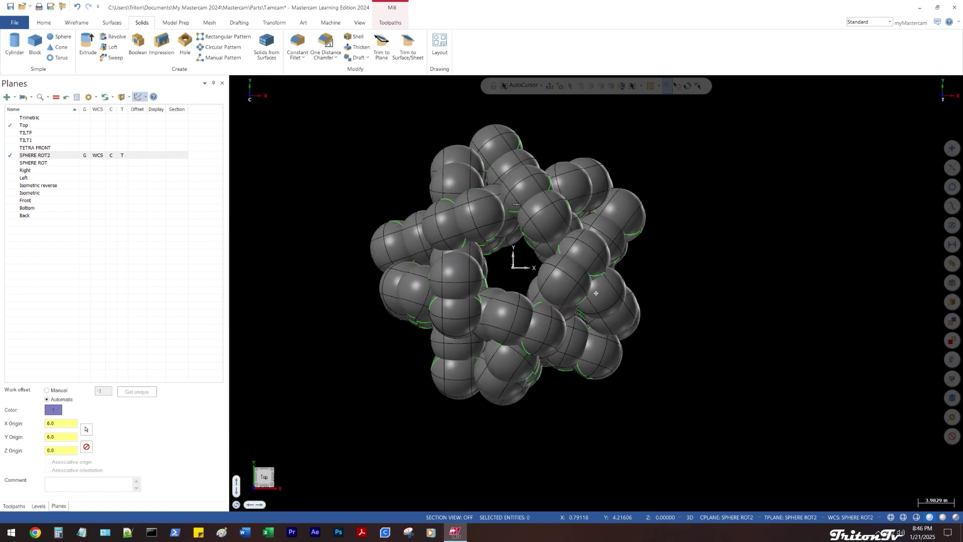
middle_drag(461, 250, 669, 249)
key(alt+1)
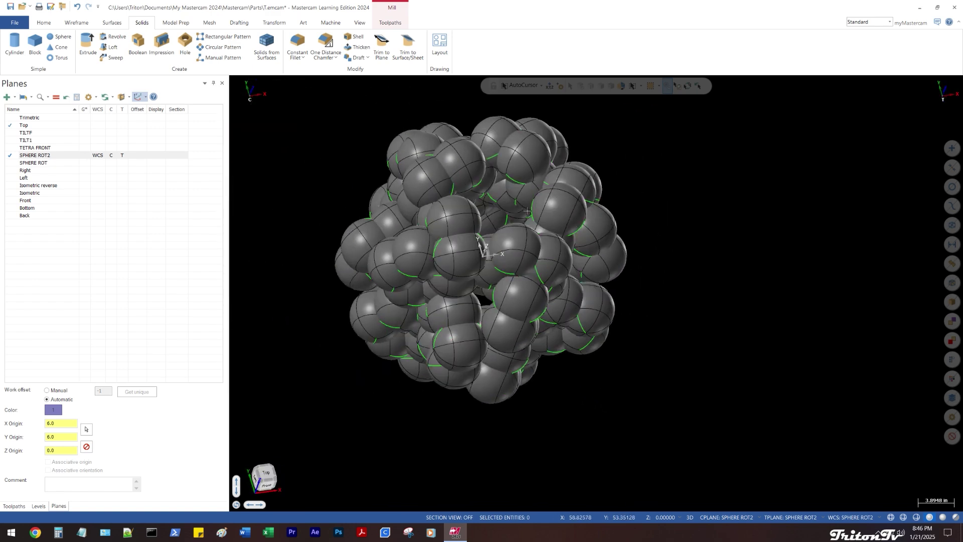
middle_drag(357, 270, 340, 242)
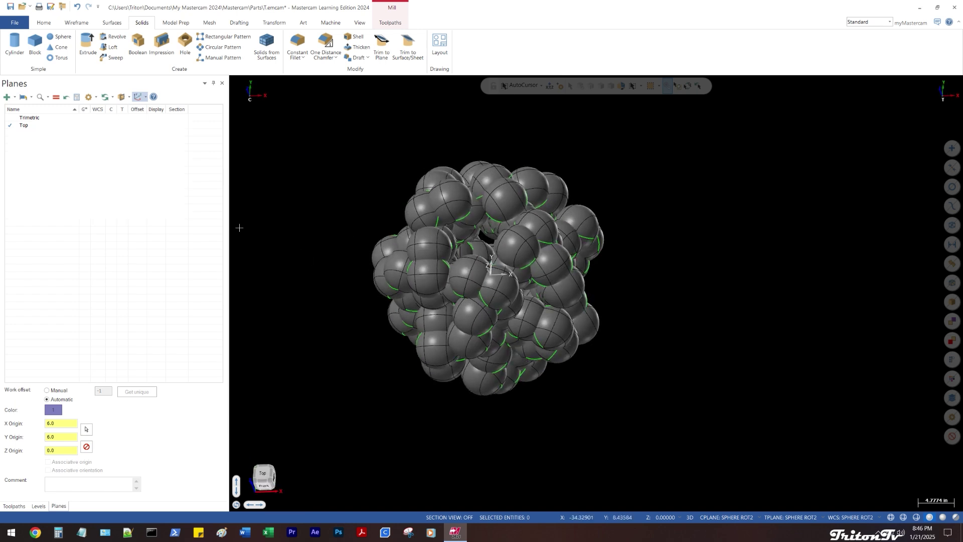
key(alt+7)
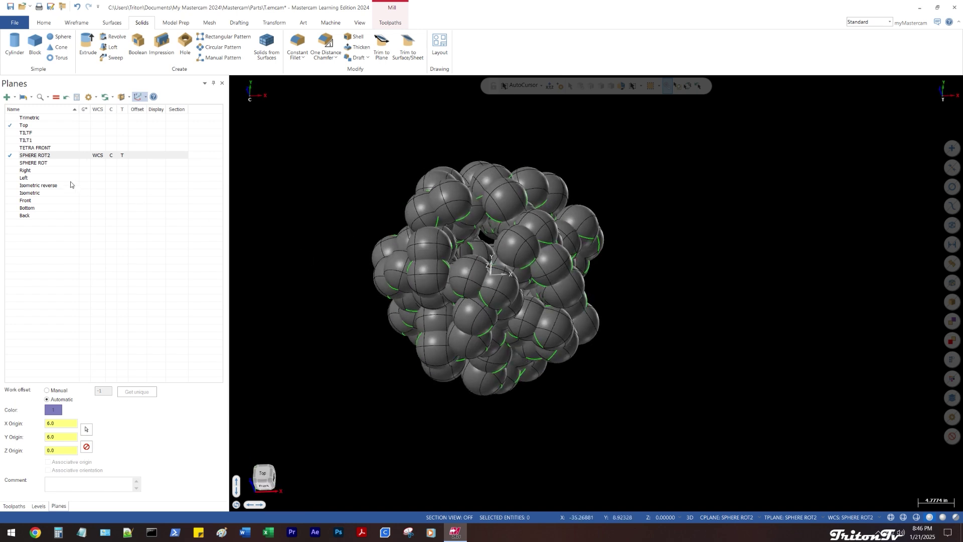
Duplicate the SPHERE ROT2 plane, name the copy SPHERE ROT3, and make it the WCS, construction plane and tool plane
right_click(46, 156)
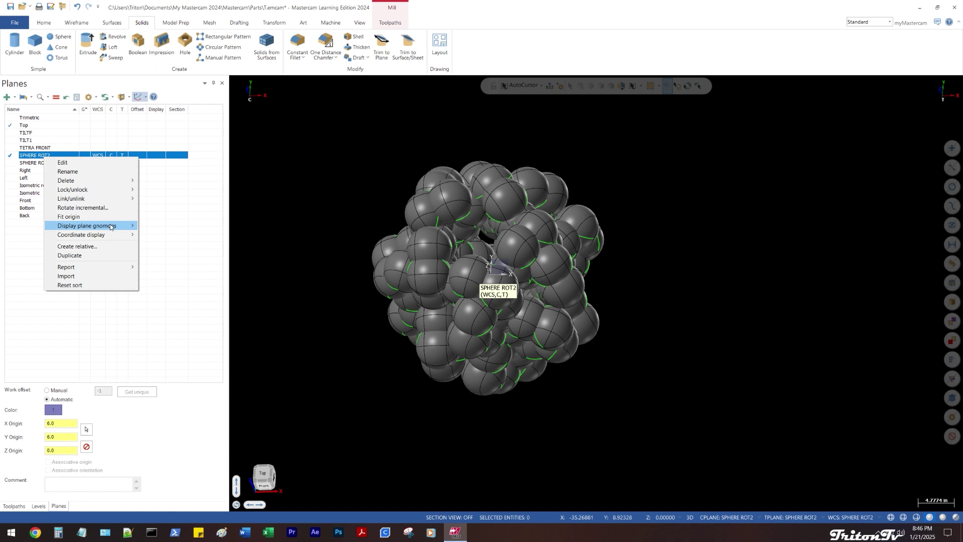
click(105, 254)
click(54, 155)
drag(56, 155, 49, 156)
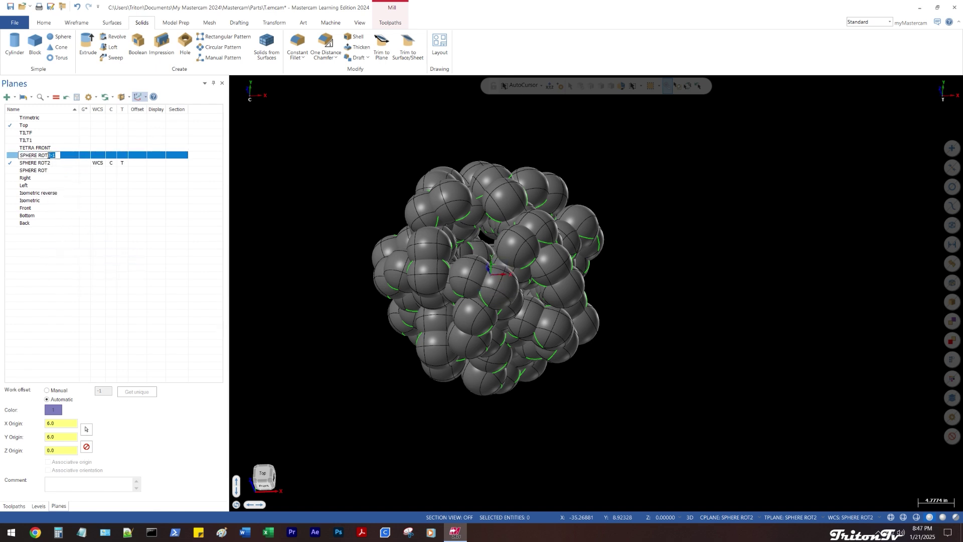
click(95, 156)
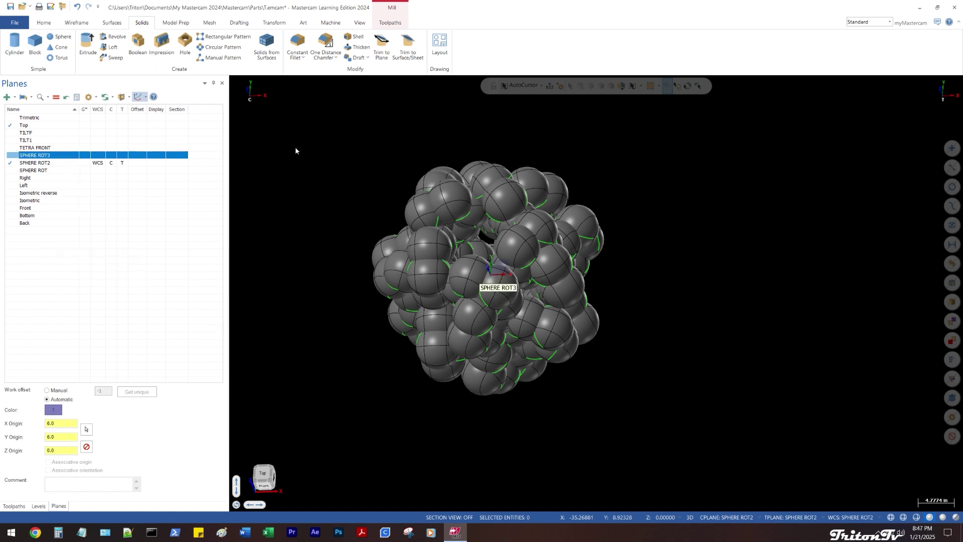
middle_drag(356, 151, 339, 140)
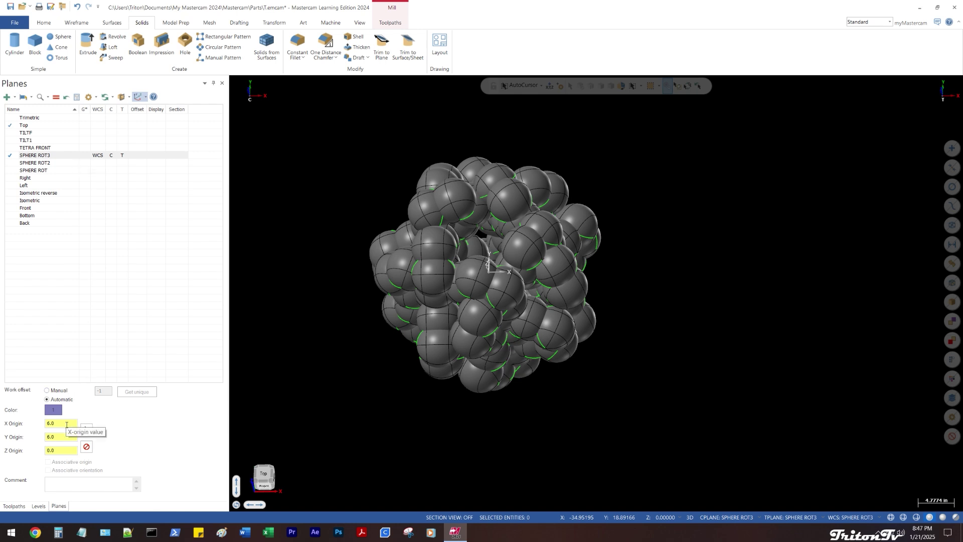
Set the Z origin of the SPHERE ROT3 plane to 24.0, trying 6.0 and 12.0 first, and check its offset from the spheres
click(63, 448)
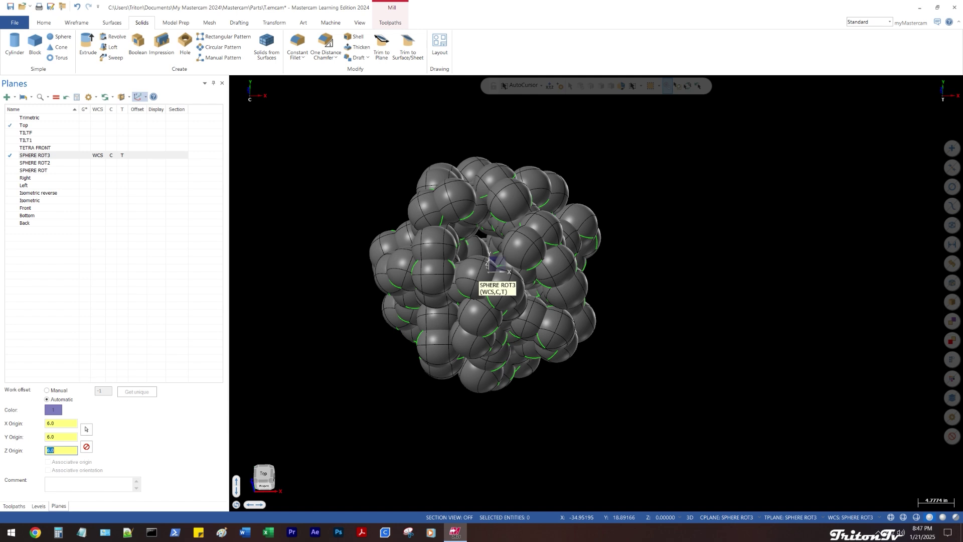
key(alt+2)
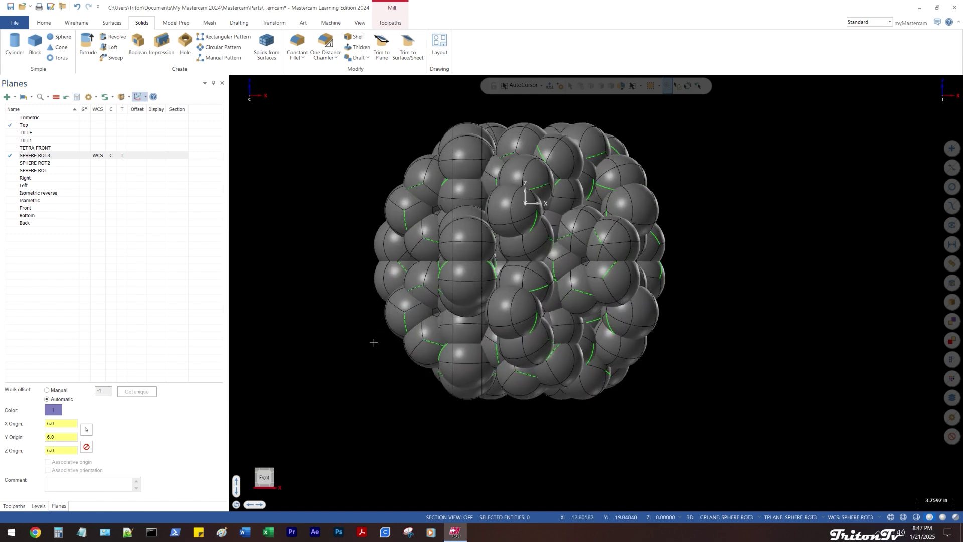
click(62, 453)
text(12)
key(Return)
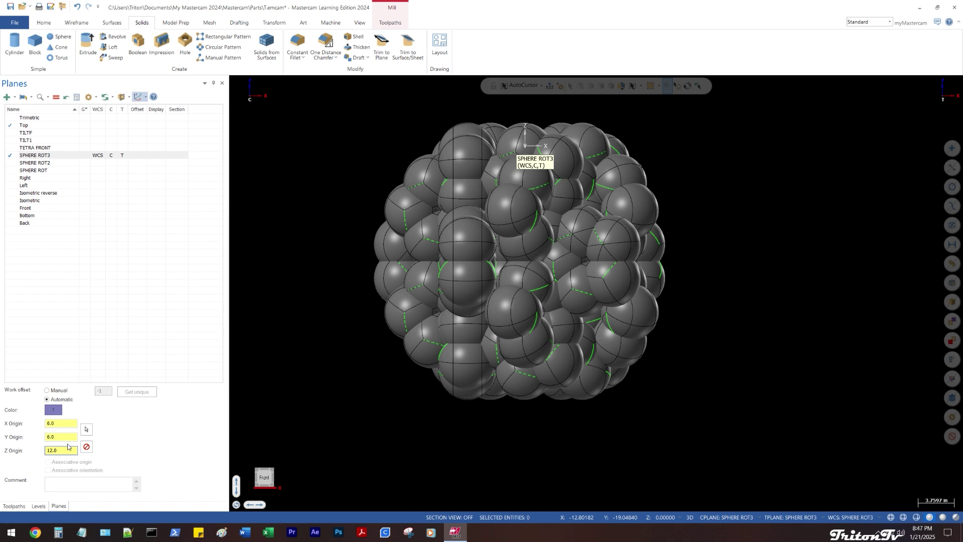
text(*2)
key(Return)
scroll(354, 406, down, 4)
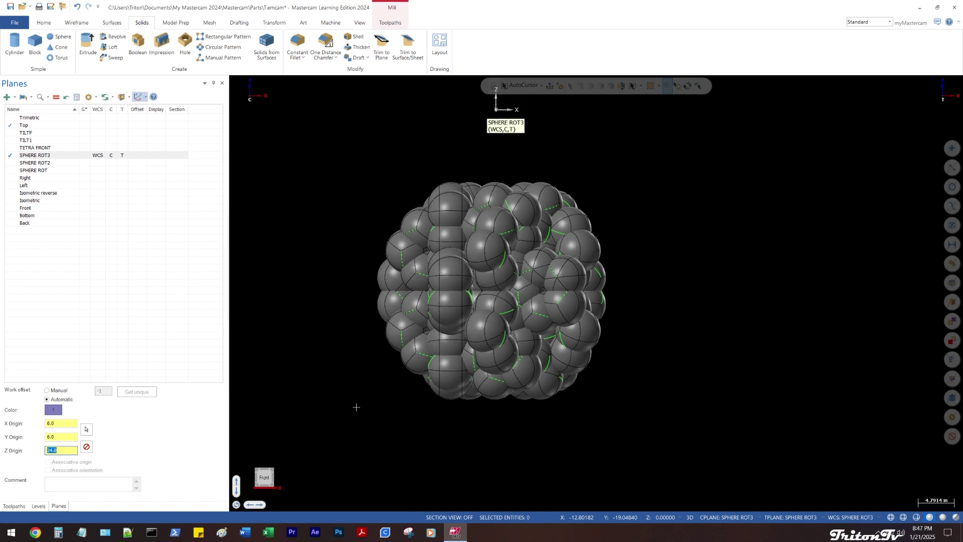
middle_drag(308, 264, 387, 310)
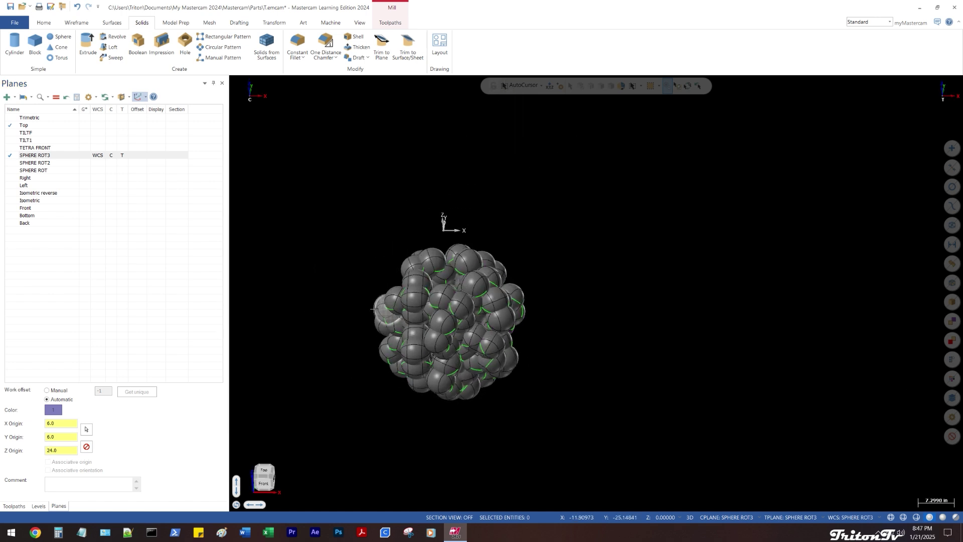
key(ctrl+a)
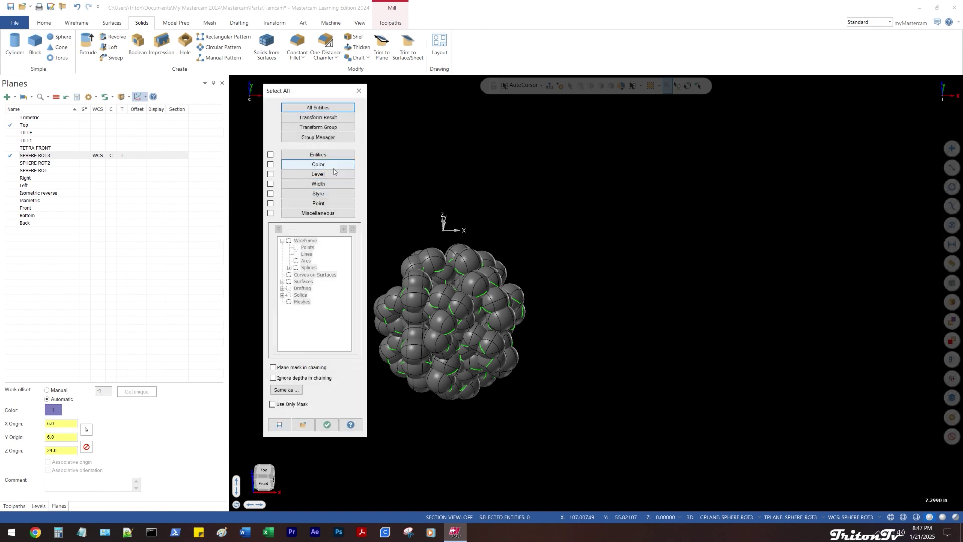
click(271, 155)
click(290, 296)
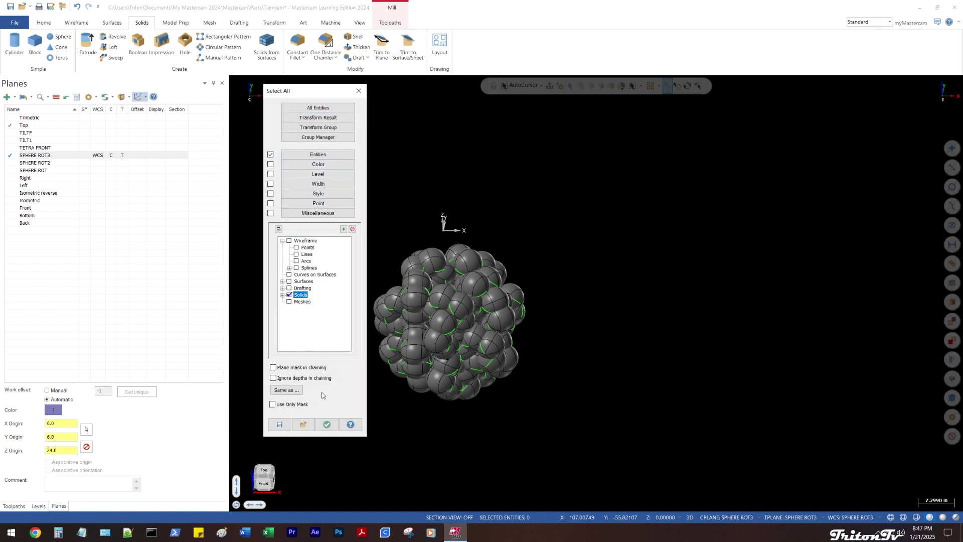
click(326, 425)
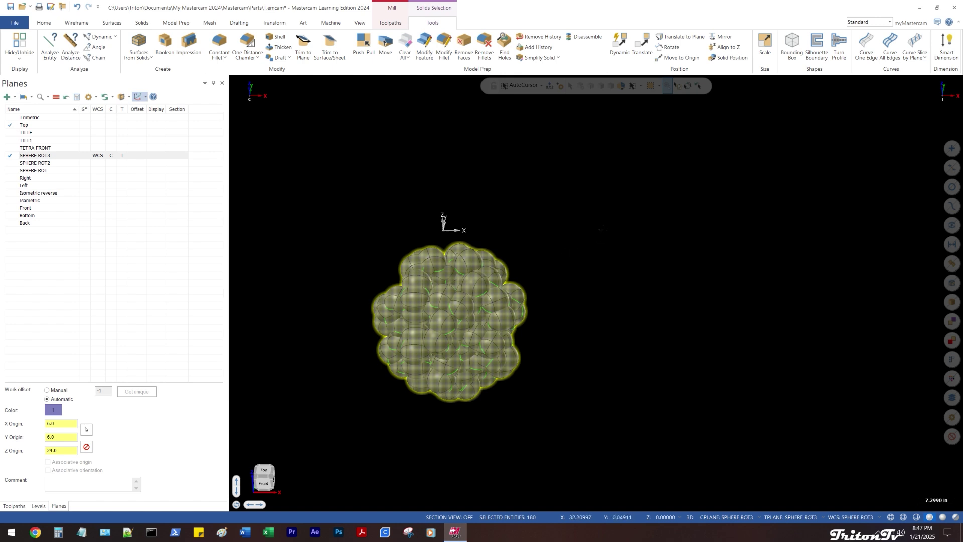
middle_drag(599, 215, 581, 203)
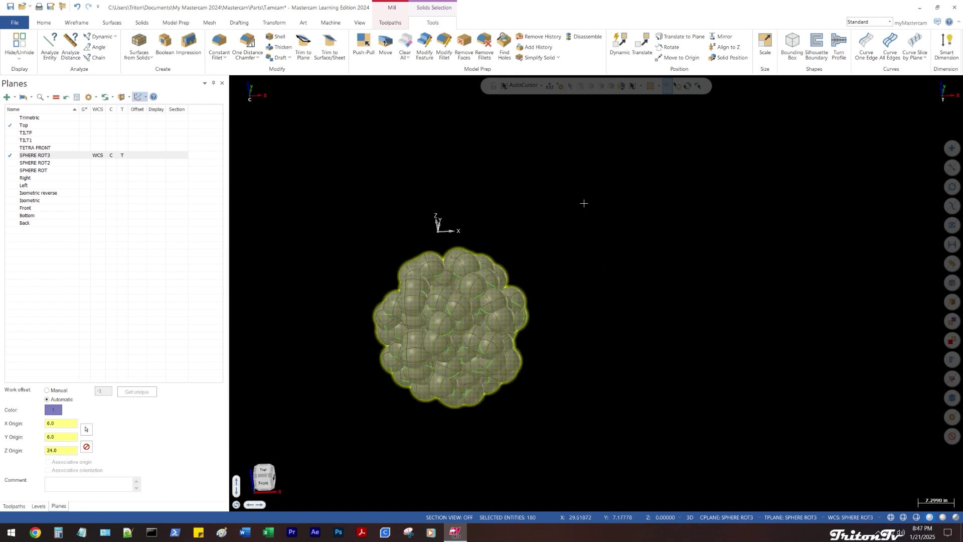
right_click(570, 202)
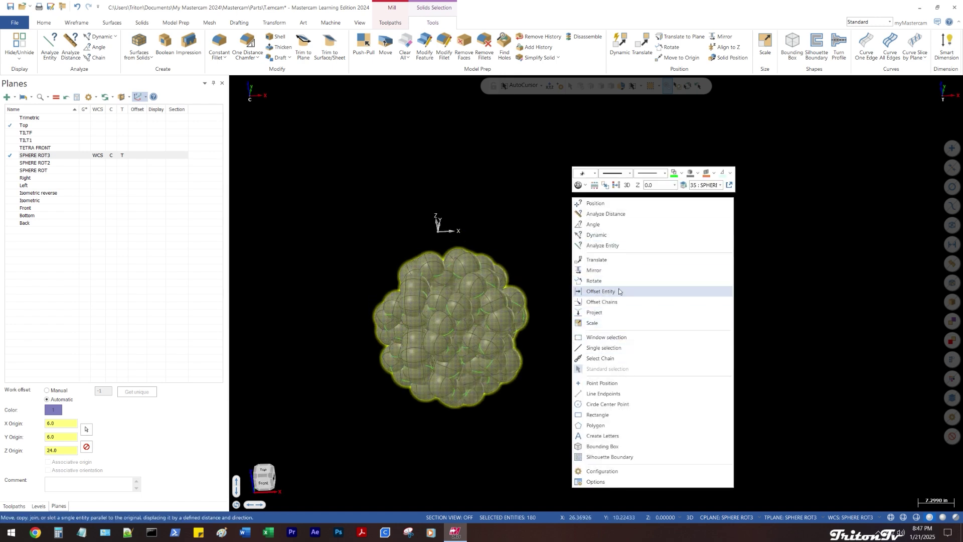
click(616, 281)
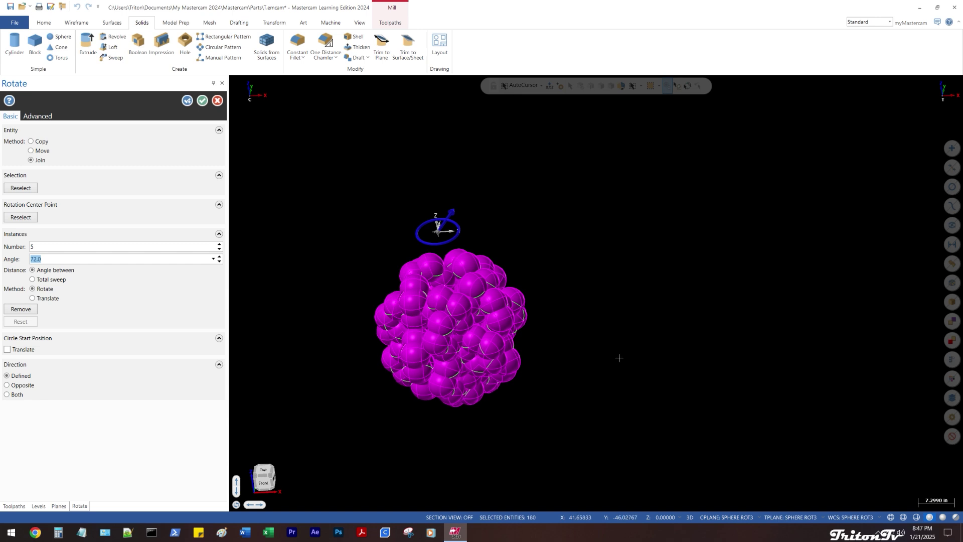
middle_drag(620, 380, 572, 319)
key(Escape)
Rotate the SPHERE ROT3 plane incrementally about its X axis
right_click(60, 156)
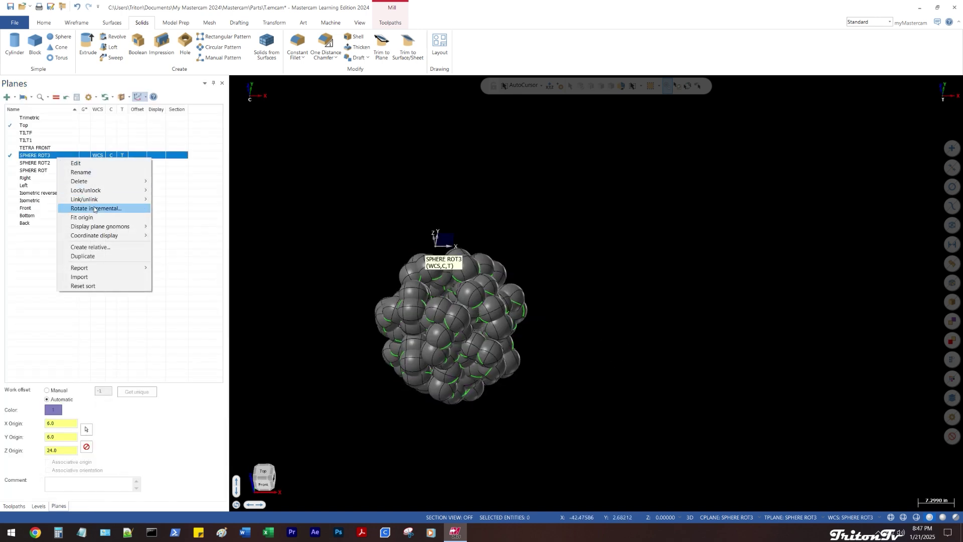
click(72, 205)
key(Tab)
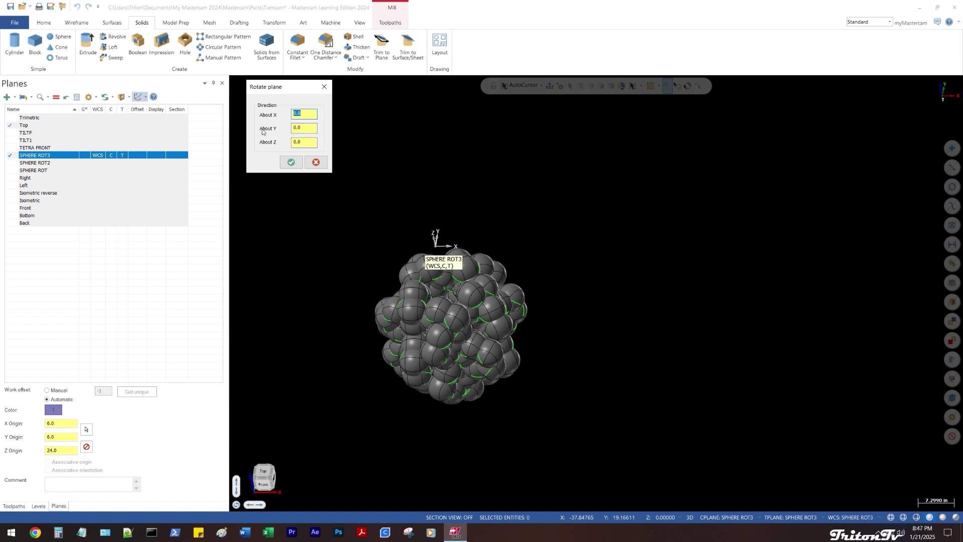
click(291, 162)
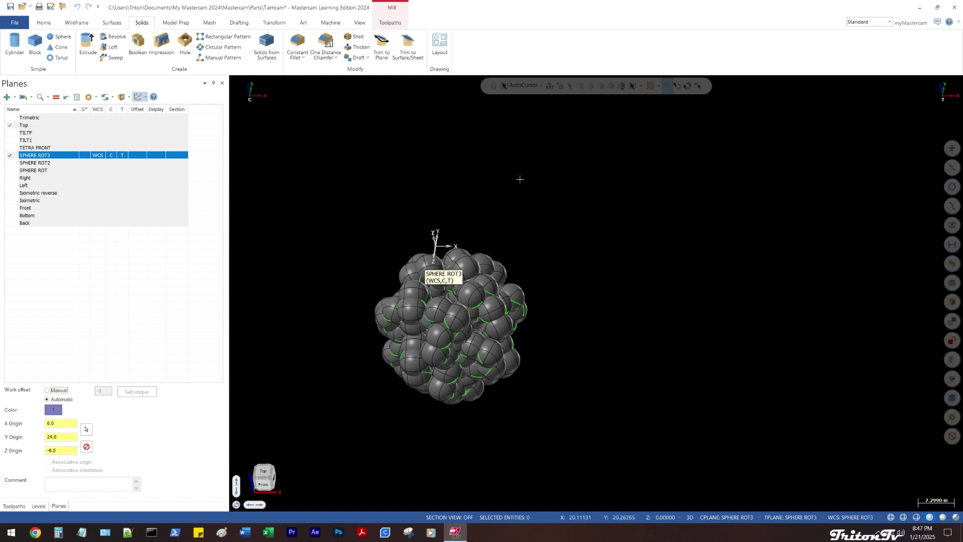
Rotate all solids about the SPHERE ROT3 origin using Join, with 5 instances and 72.0 degrees between them
key(alt+1)
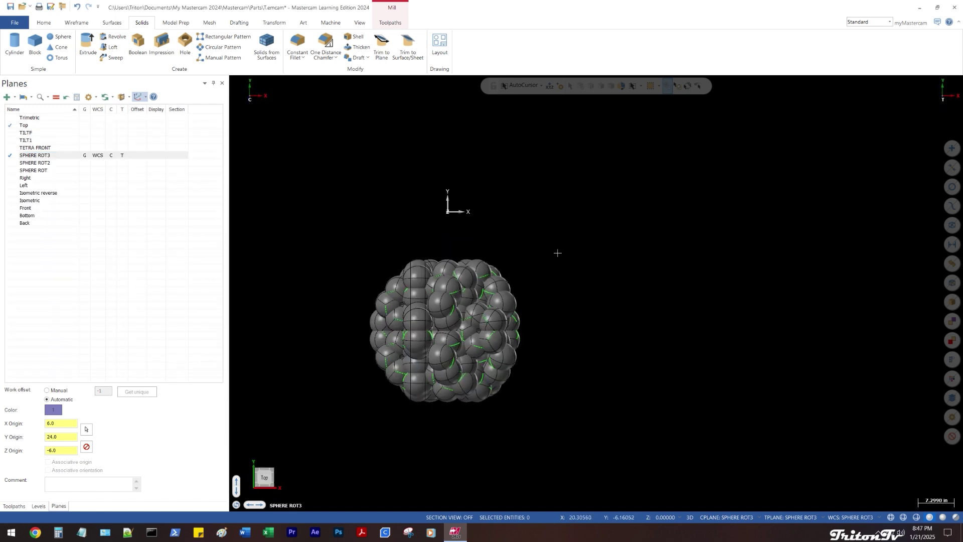
click(948, 417)
click(289, 294)
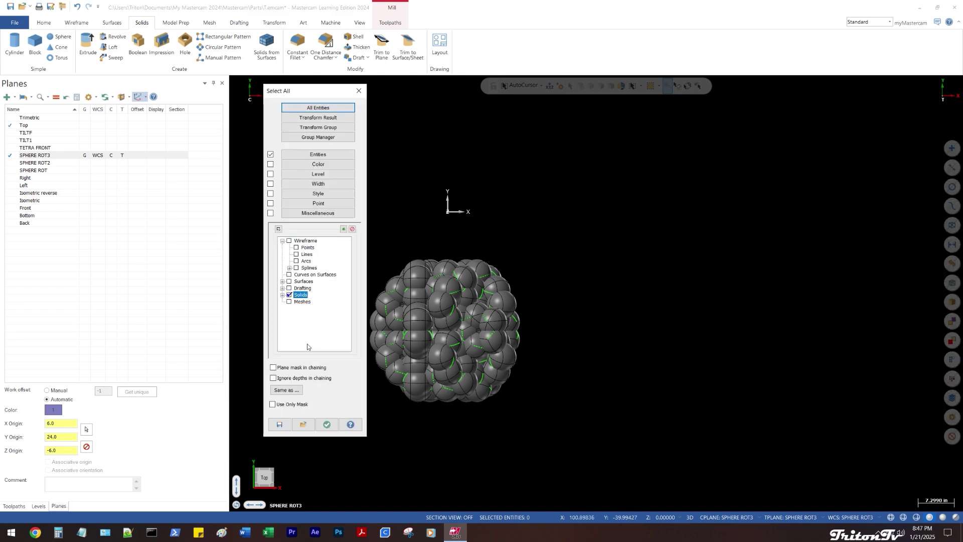
click(327, 424)
middle_drag(559, 175, 554, 190)
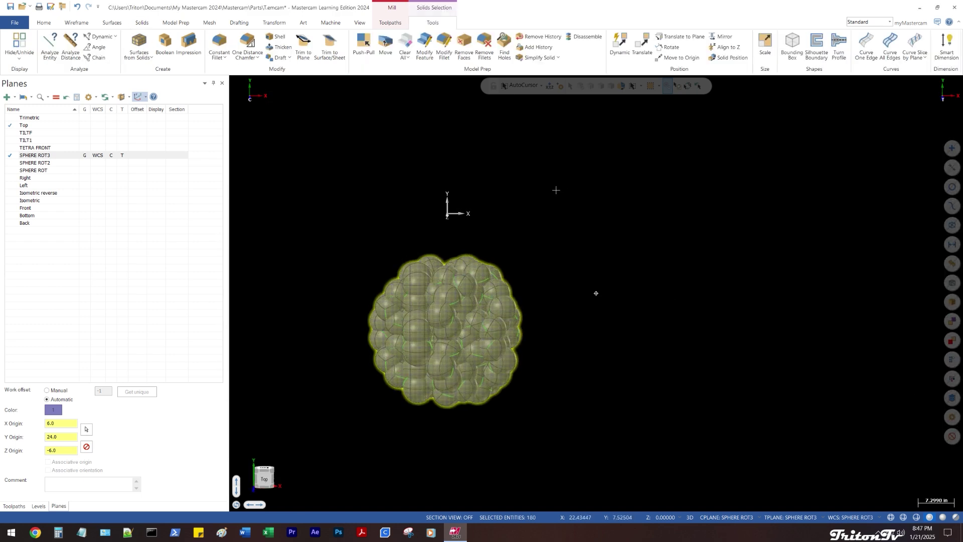
right_click(554, 191)
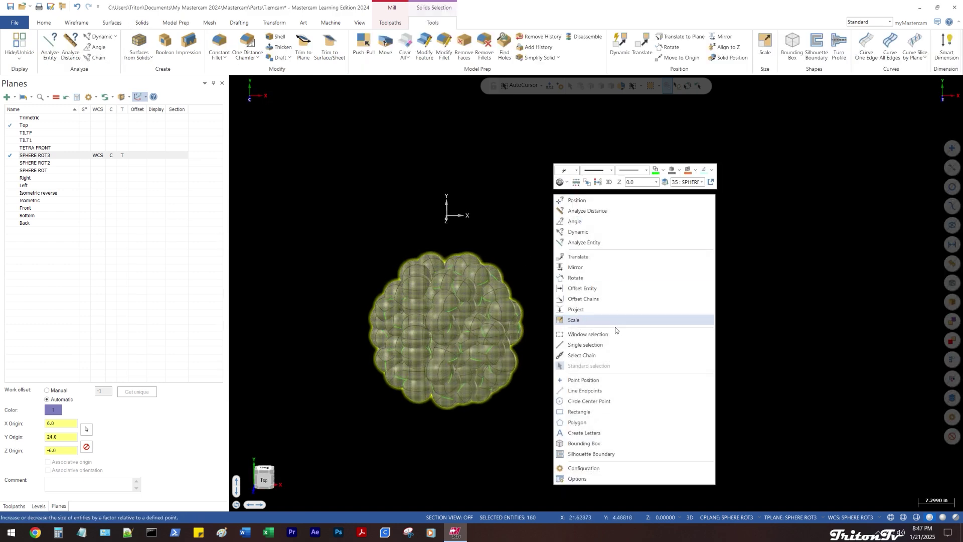
click(605, 277)
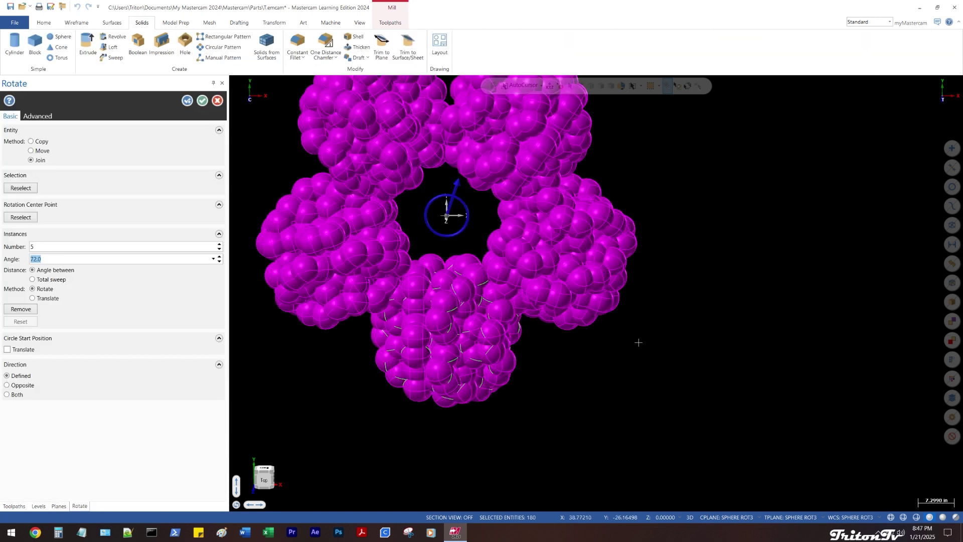
scroll(638, 342, down, 5)
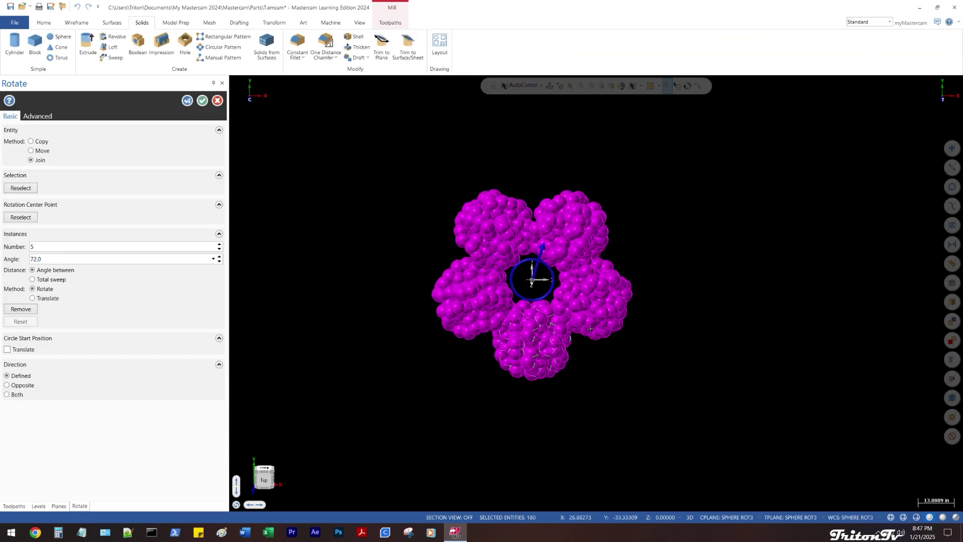
middle_drag(580, 301, 551, 280)
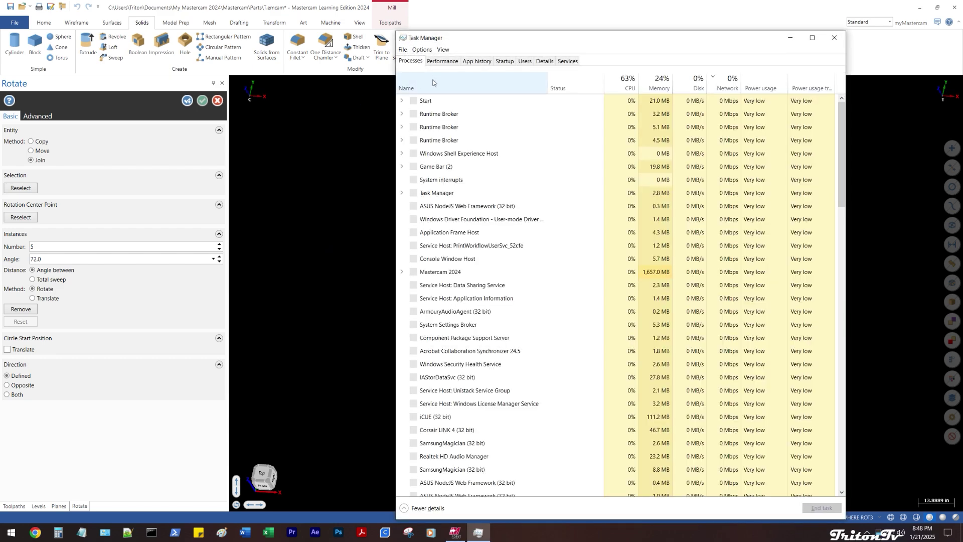
Check the computer's memory and GPU load in Task Manager while the rotation is processed
click(435, 63)
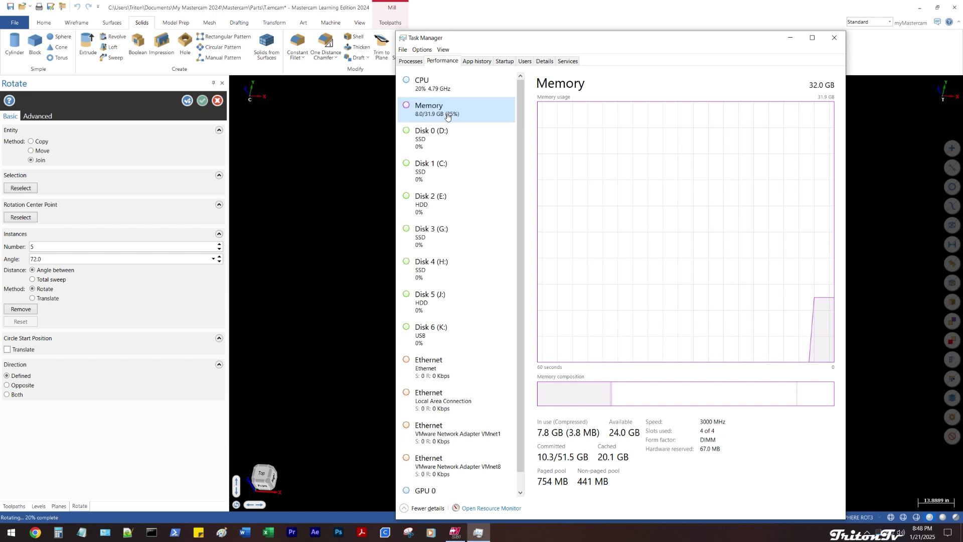
scroll(526, 159, down, 1)
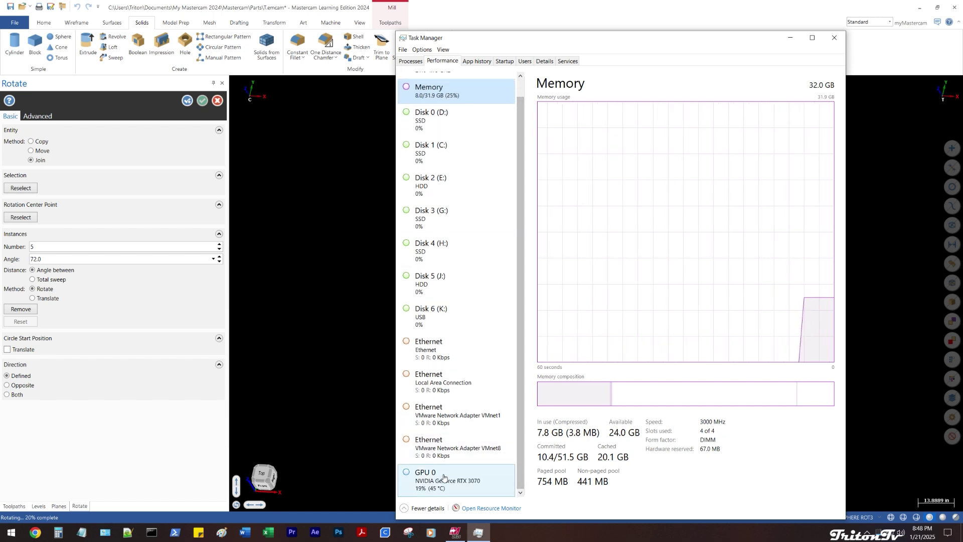
drag(519, 420, 519, 386)
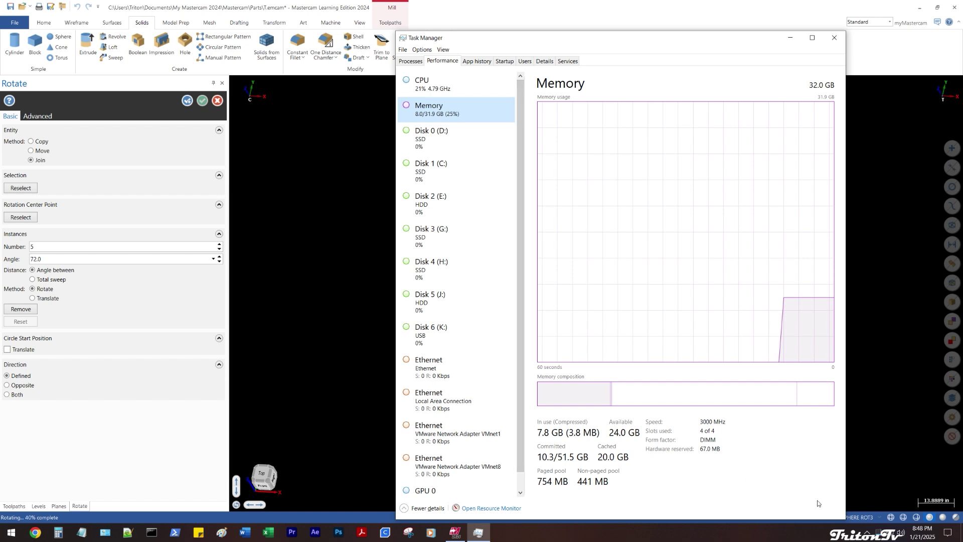
Eject the External USB 3.0 drive TOSHIBA EXT (K:) and close Task Manager
click(866, 532)
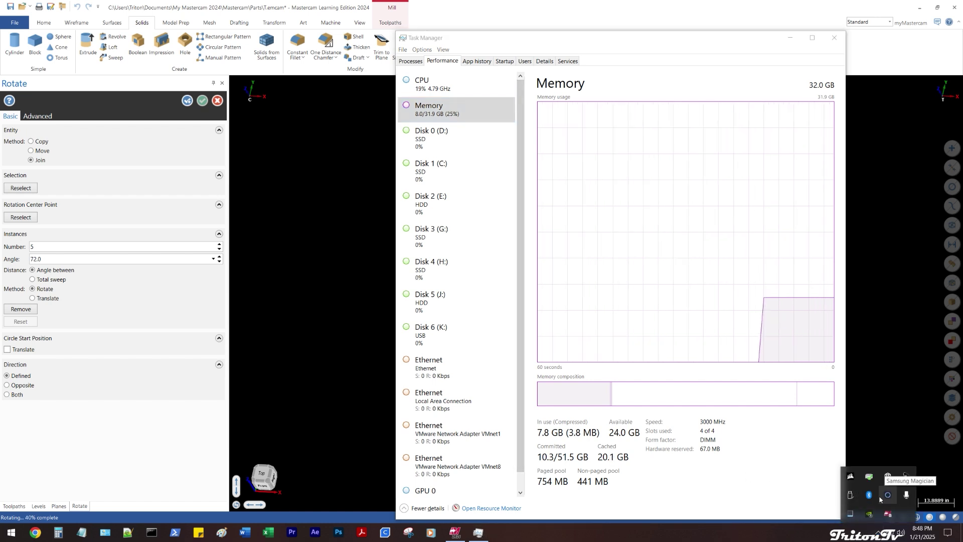
click(849, 498)
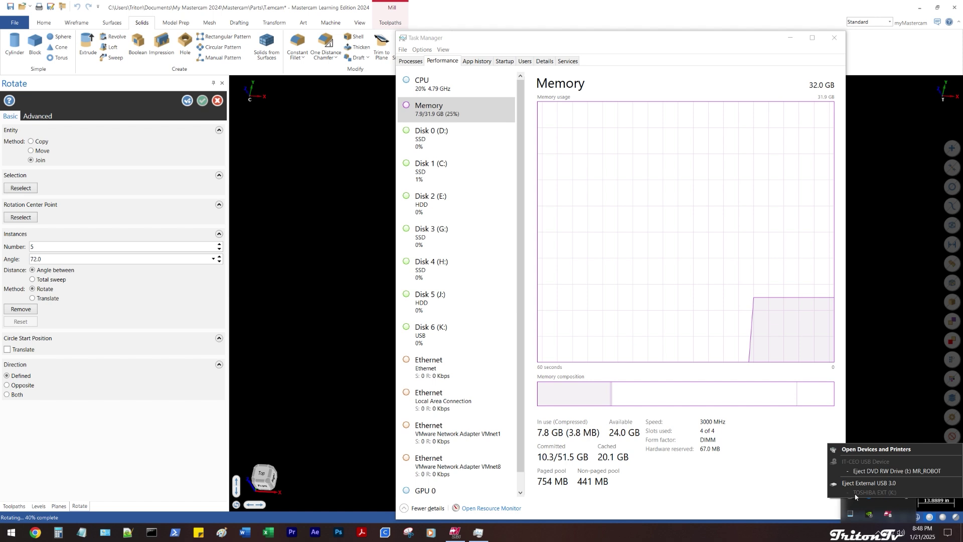
click(859, 486)
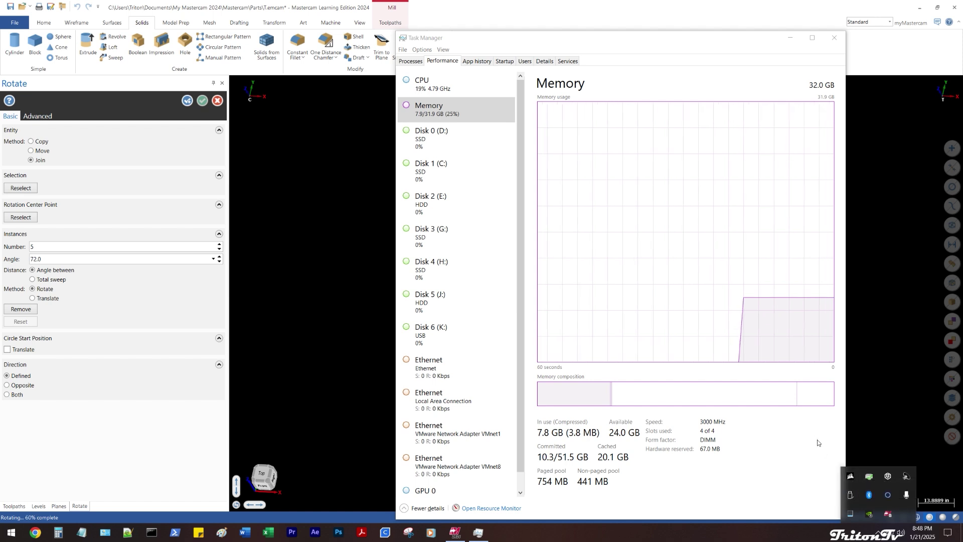
click(879, 527)
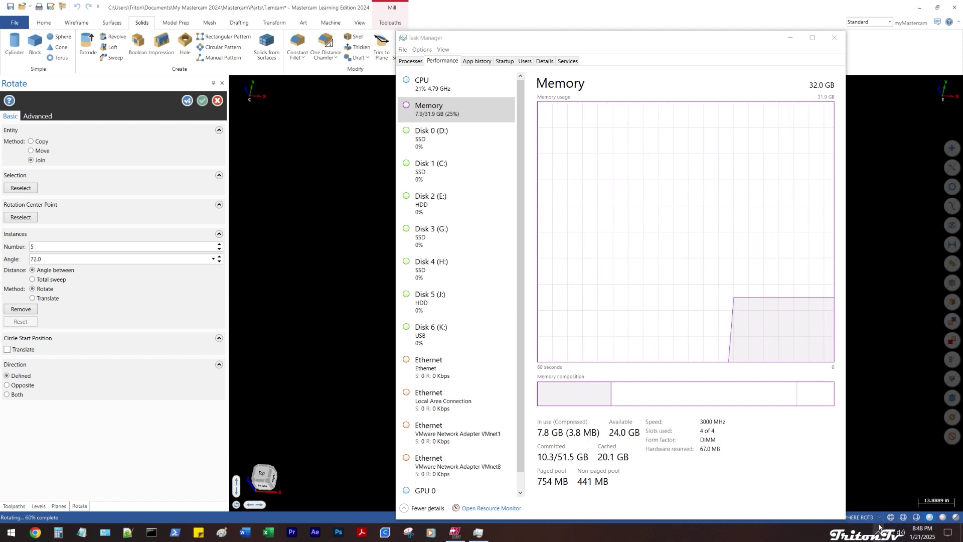
click(879, 528)
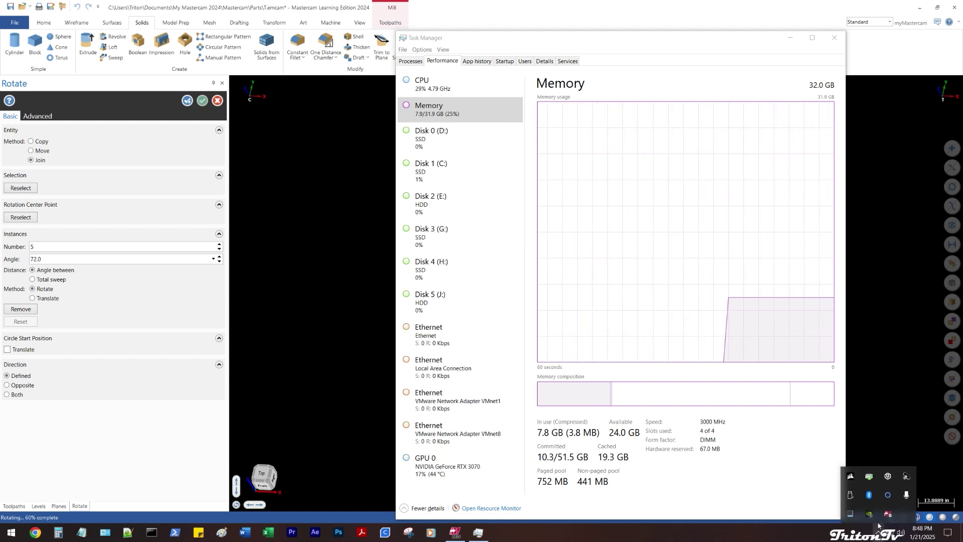
click(658, 244)
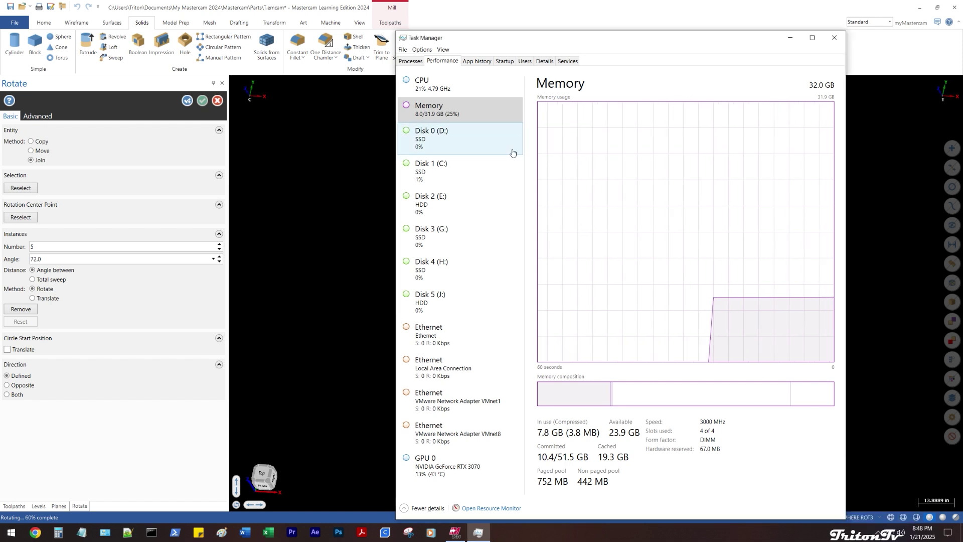
click(835, 39)
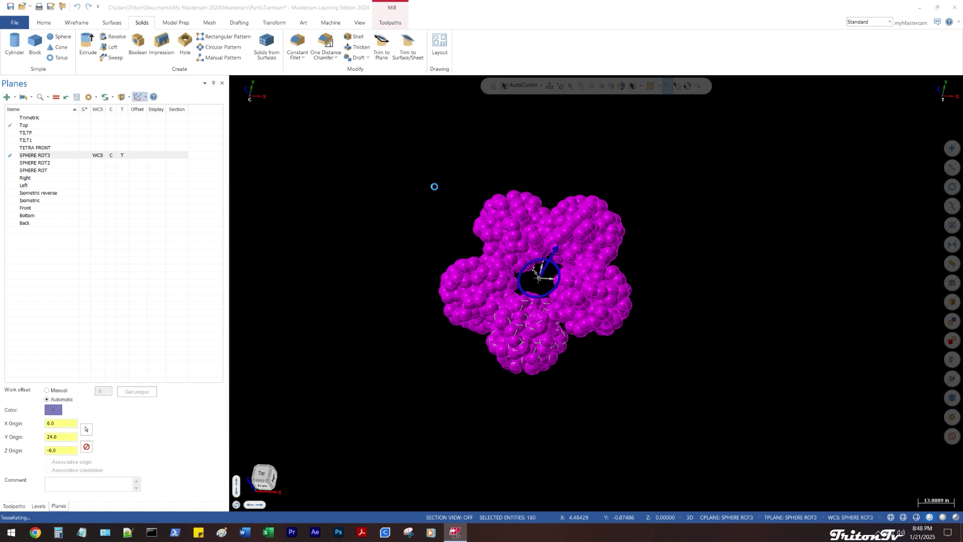
key(alt+z)
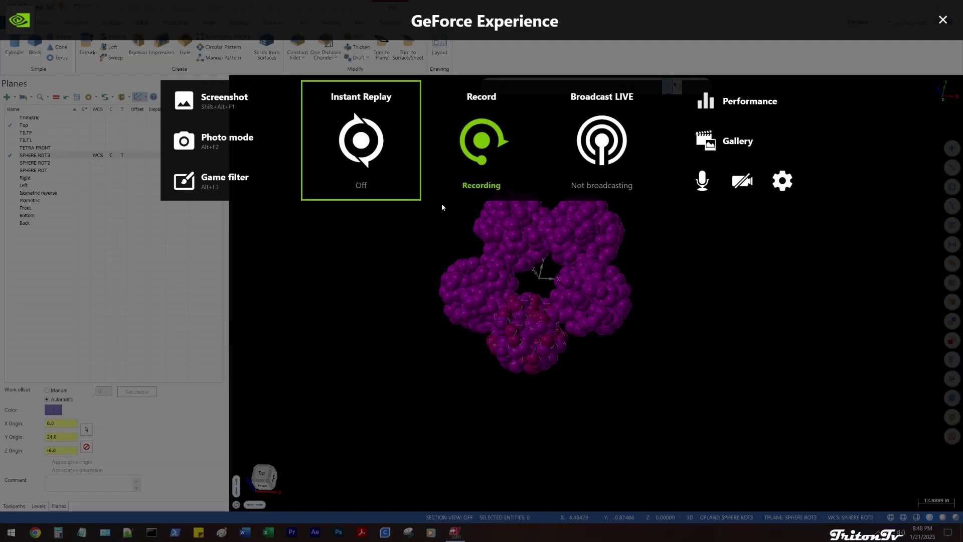
key(alt+z)
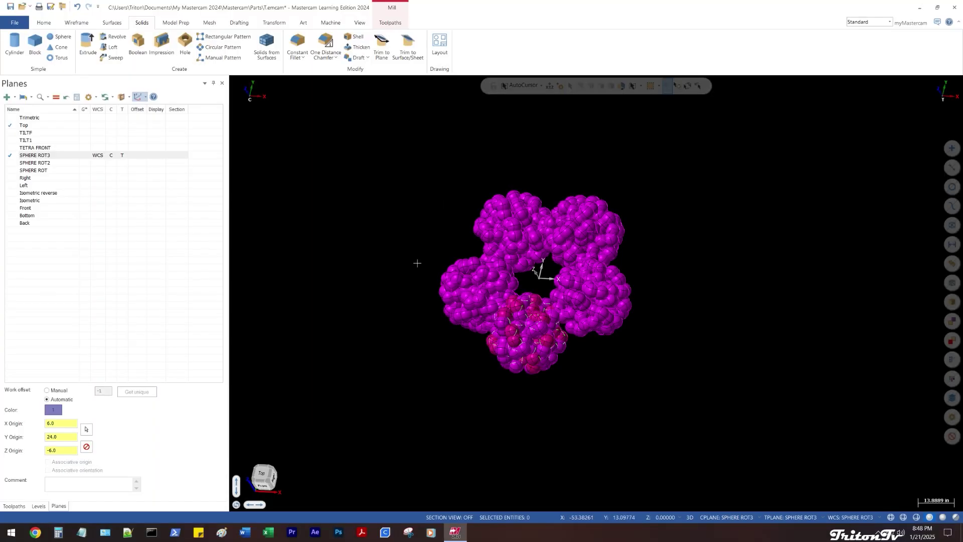
Clear the transform colors from the original and rotated sphere solids
middle_drag(426, 309, 393, 158)
right_click(407, 159)
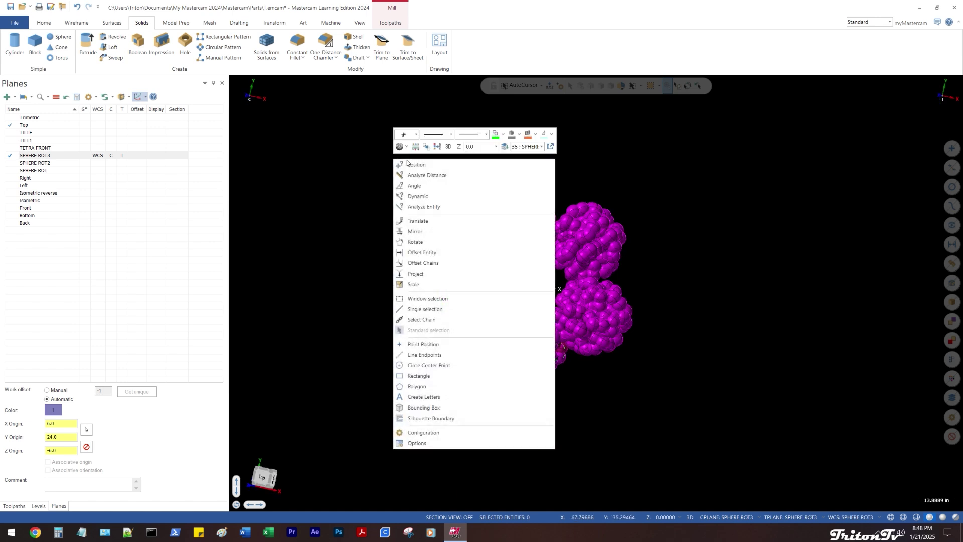
click(439, 147)
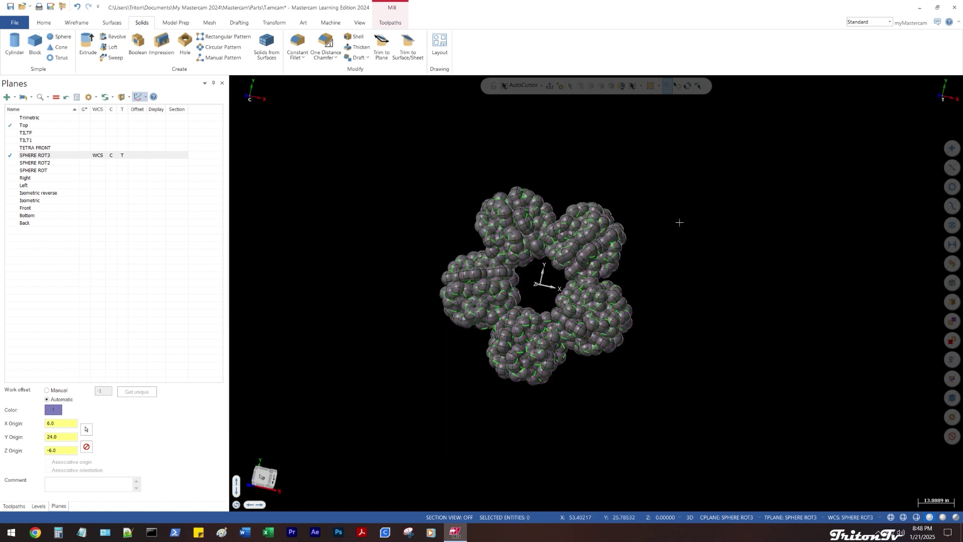
middle_drag(670, 189, 687, 198)
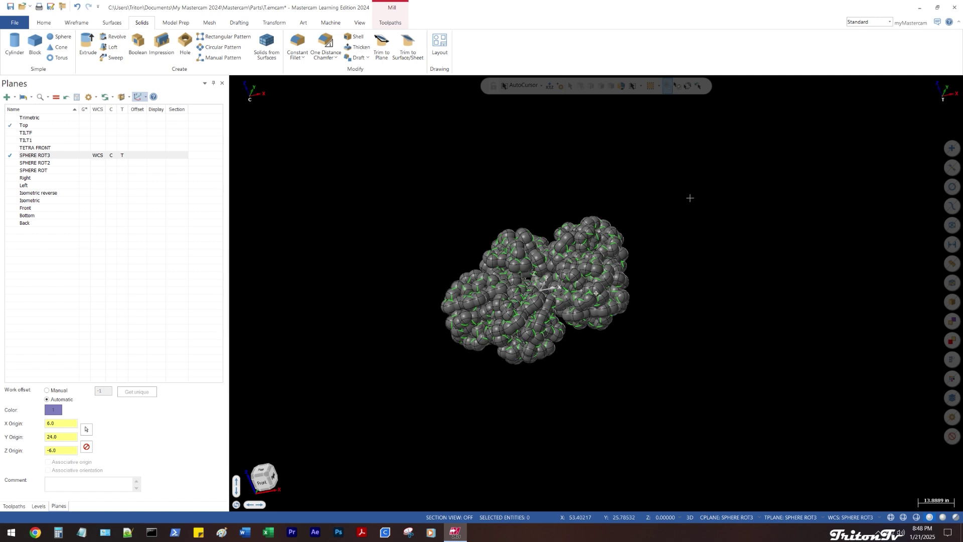
Check the SPHERE level's entity count and the number of selected solids, leaving nothing selected
click(39, 506)
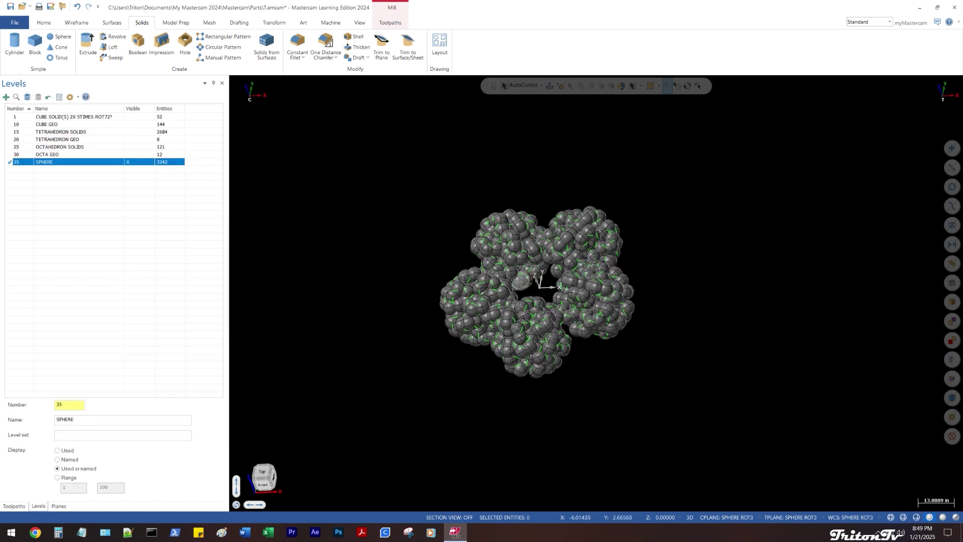
scroll(426, 224, up, 2)
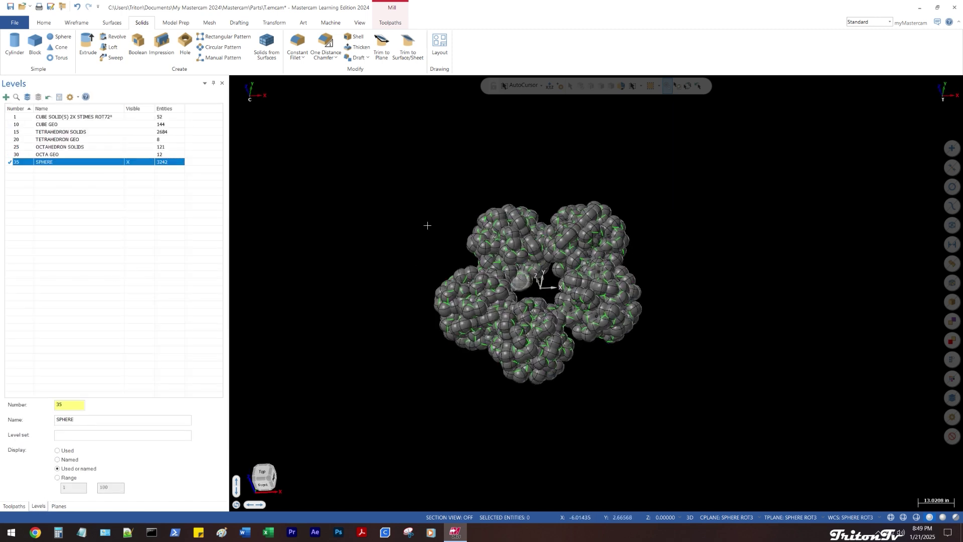
click(948, 417)
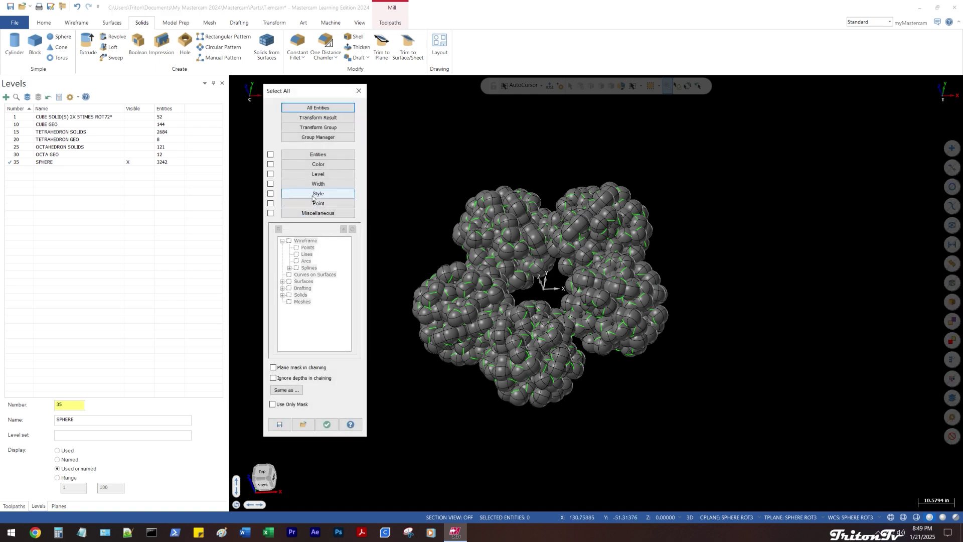
click(271, 155)
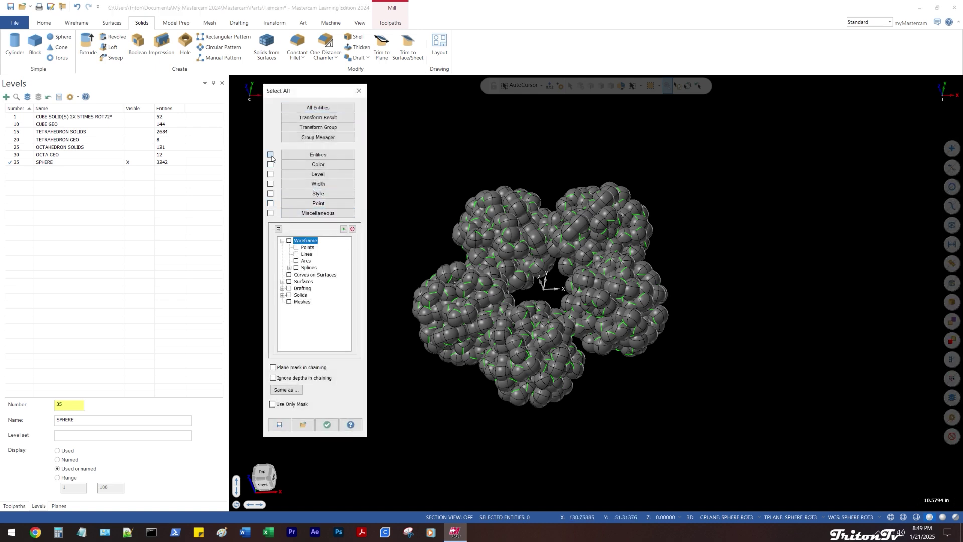
click(327, 424)
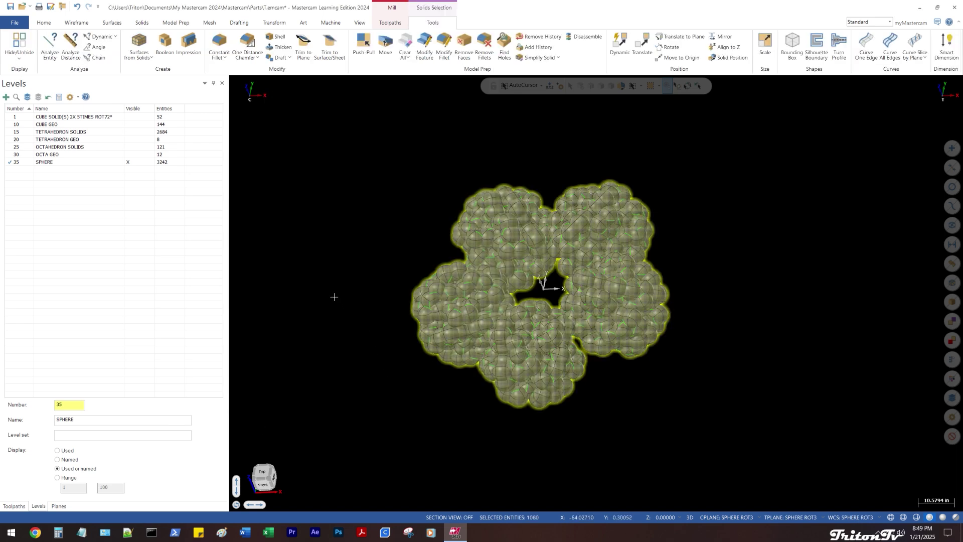
key(Escape)
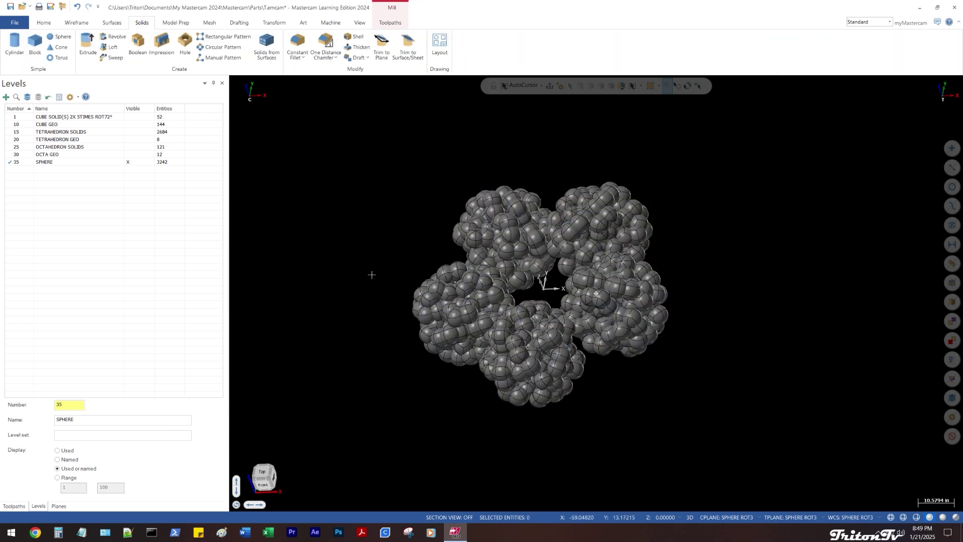
Examine the ring of sphere clusters from the top and angled views, in both shaded and wireframe display
middle_drag(372, 275, 567, 284)
scroll(567, 285, up, 5)
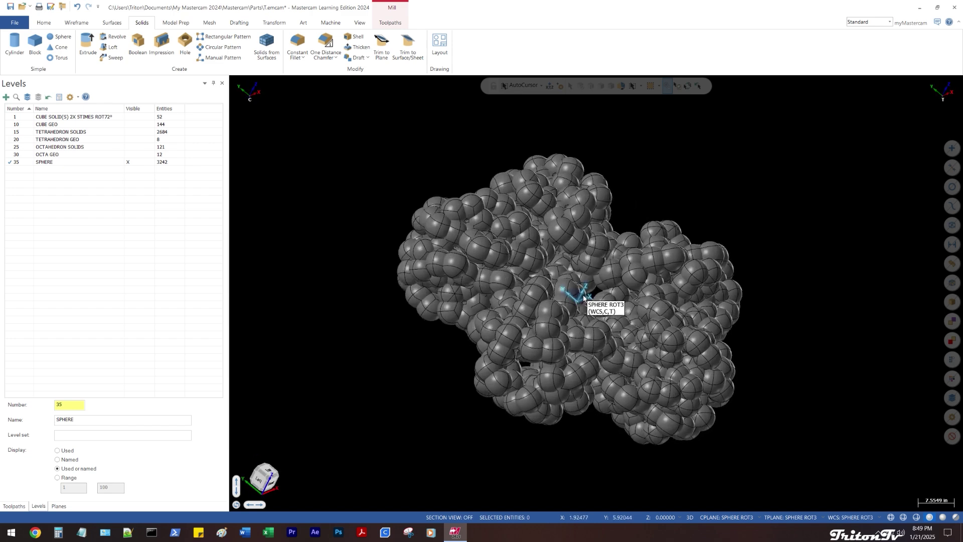
middle_drag(550, 285, 455, 300)
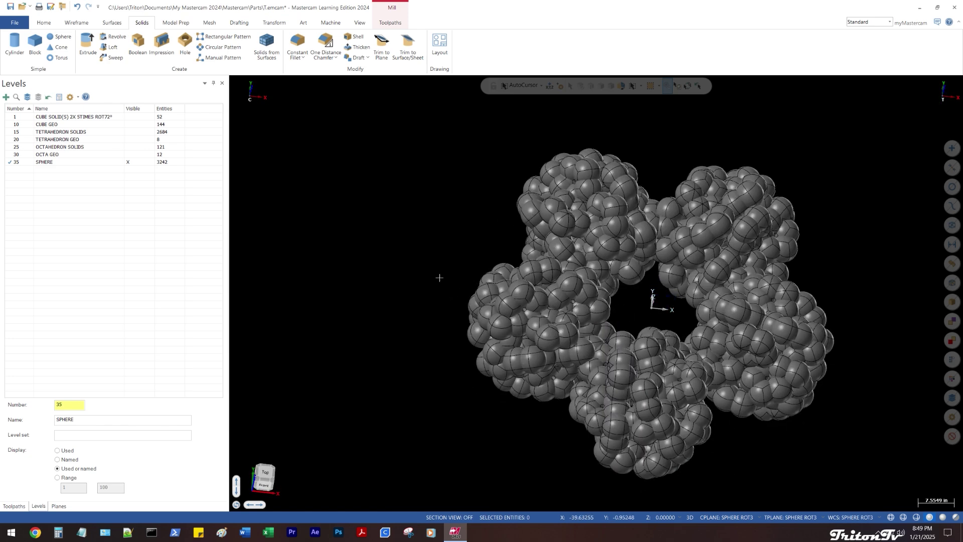
key(alt+1)
scroll(622, 401, down, 2)
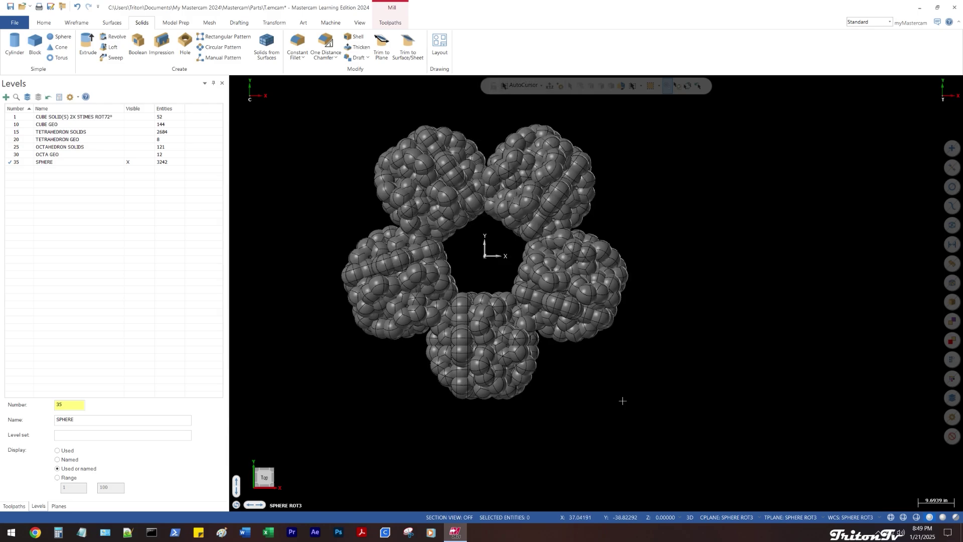
key(alt+s)
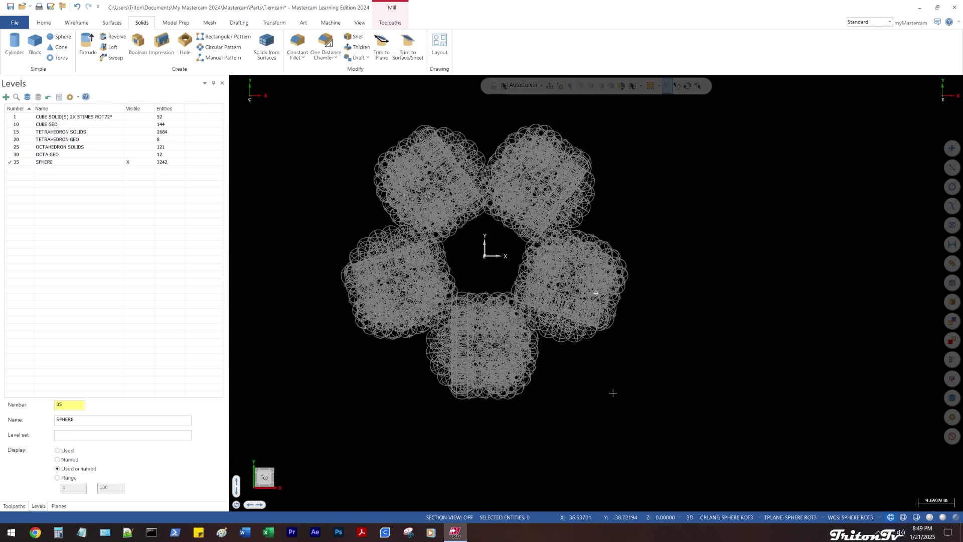
mouse_move(611, 389)
middle_down()
mouse_move(598, 359)
mouse_move(615, 320)
mouse_move(675, 339)
mouse_move(657, 351)
middle_up()
scroll(416, 274, up, 5)
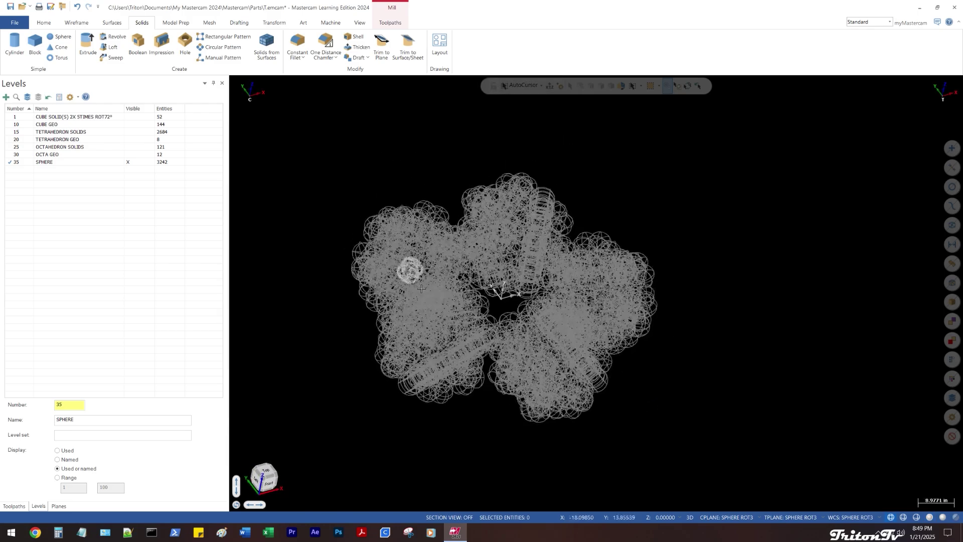
mouse_move(472, 312)
middle_down()
mouse_move(468, 354)
mouse_move(470, 316)
mouse_move(466, 327)
middle_up()
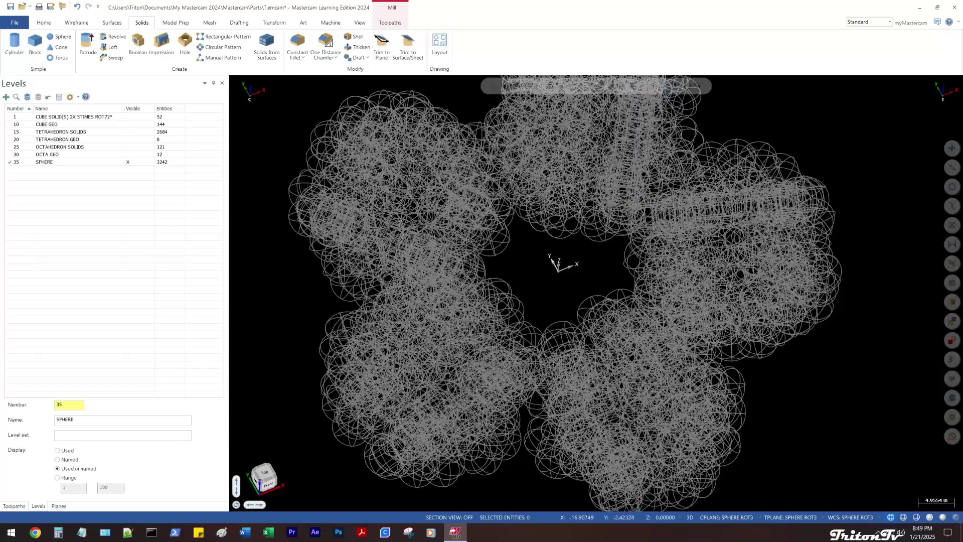
key(alt+s)
scroll(485, 331, down, 1)
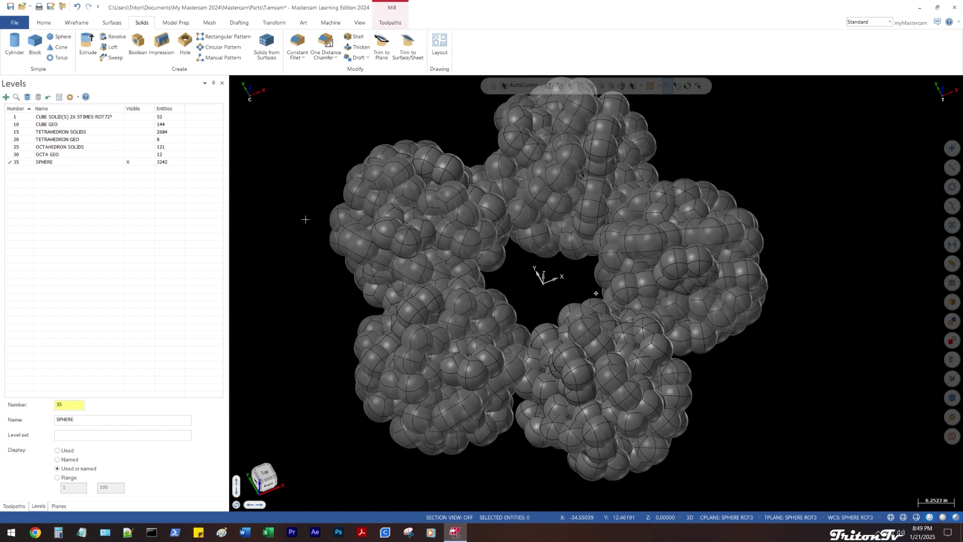
Isolate the two sphere clusters on the left and right sides of the ring, hiding the other three
middle_drag(307, 219, 326, 263)
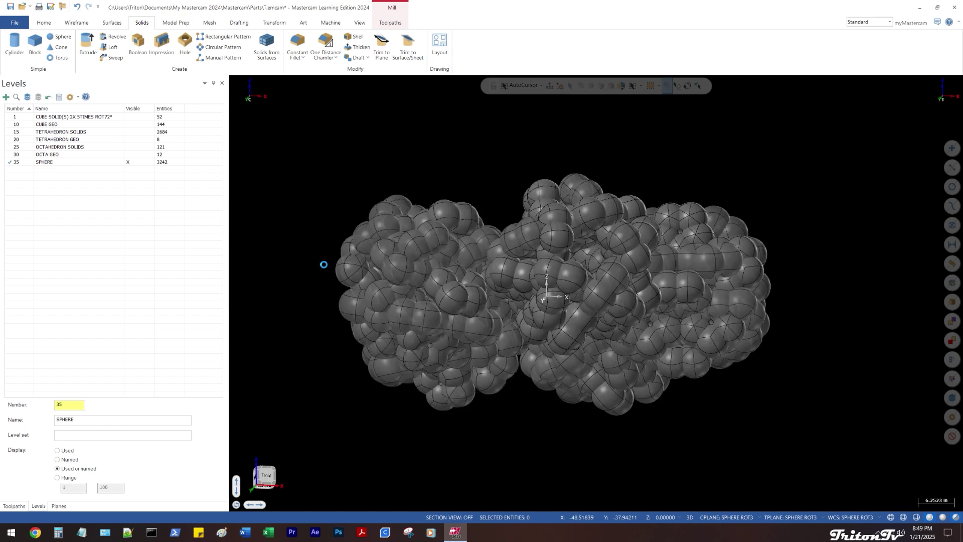
scroll(307, 269, down, 1)
middle_drag(311, 294, 312, 314)
key(alt+1)
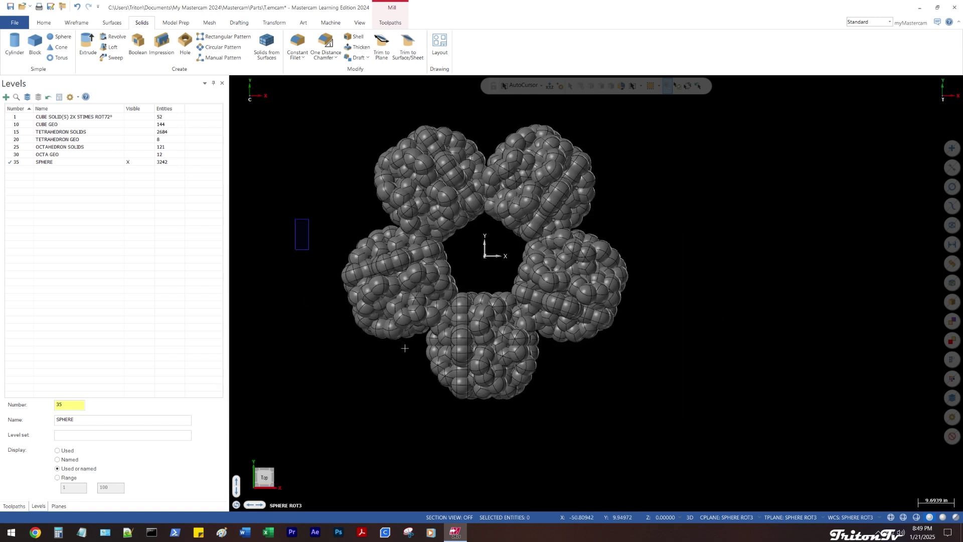
drag(463, 339, 467, 340)
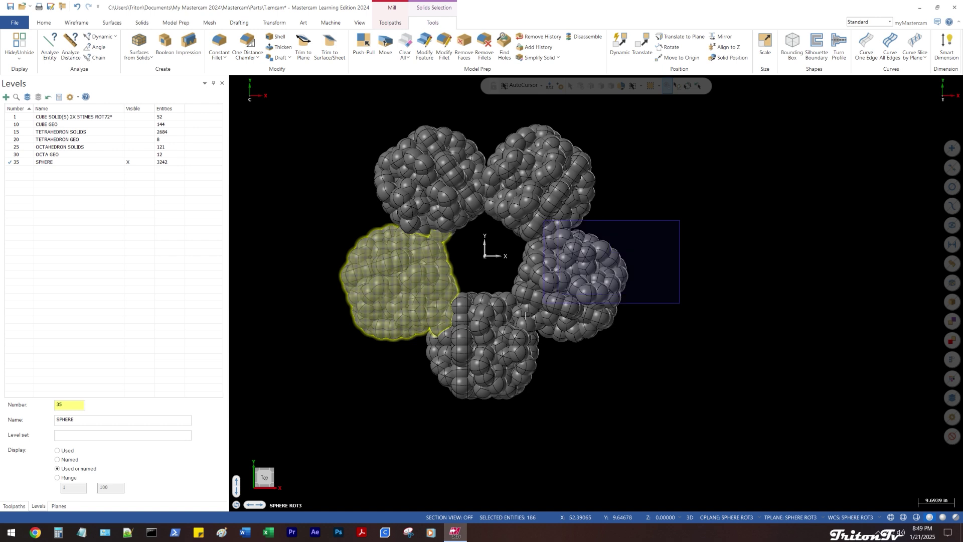
drag(513, 351, 512, 356)
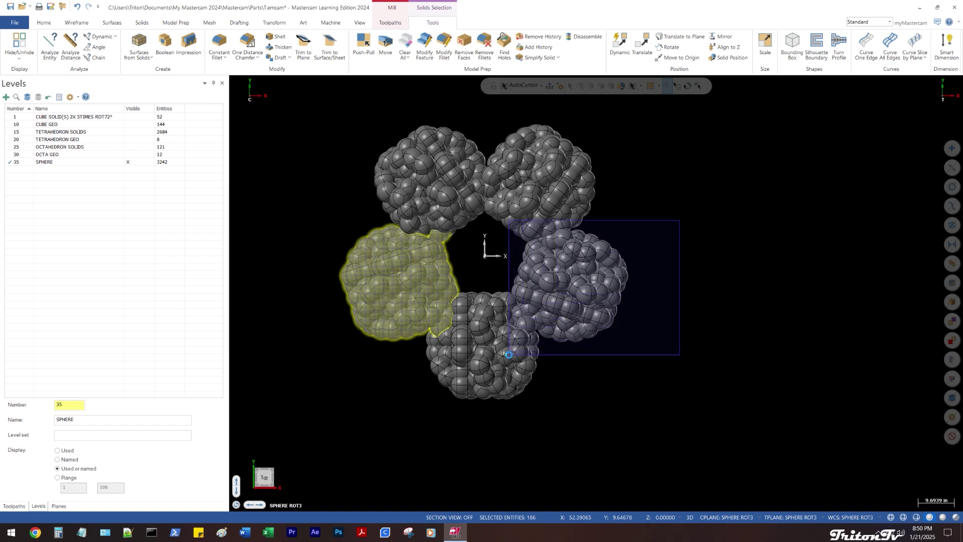
drag(510, 354, 510, 355)
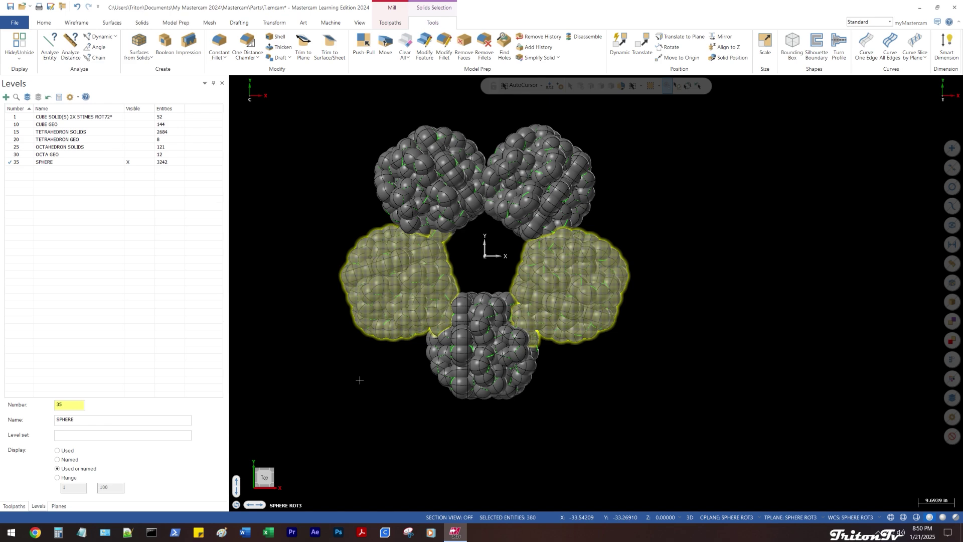
key(alt+e)
middle_drag(456, 365, 484, 412)
key(alt+1)
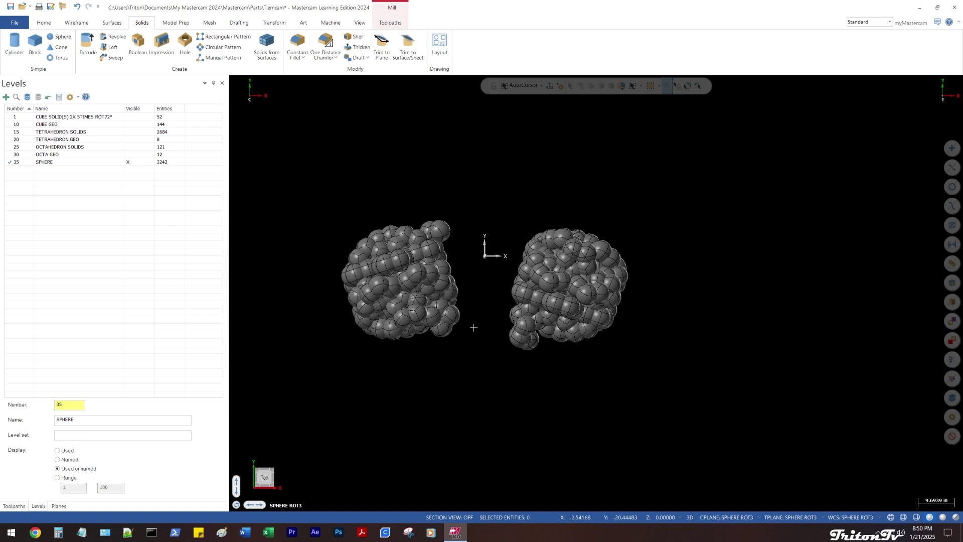
Clear the transform colors from the two isolated sphere clusters
middle_drag(473, 327, 469, 271)
right_click(404, 147)
click(447, 135)
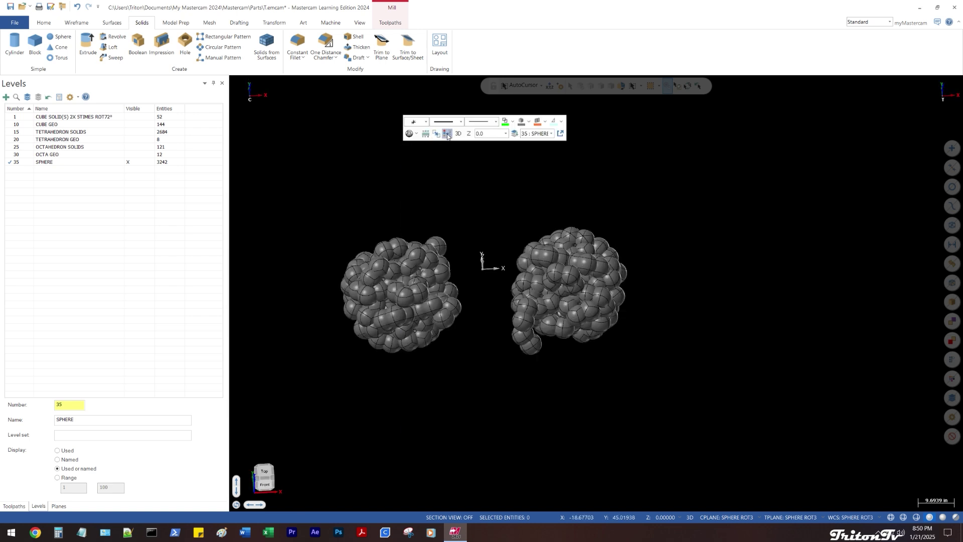
scroll(440, 226, up, 3)
middle_drag(445, 228, 308, 215)
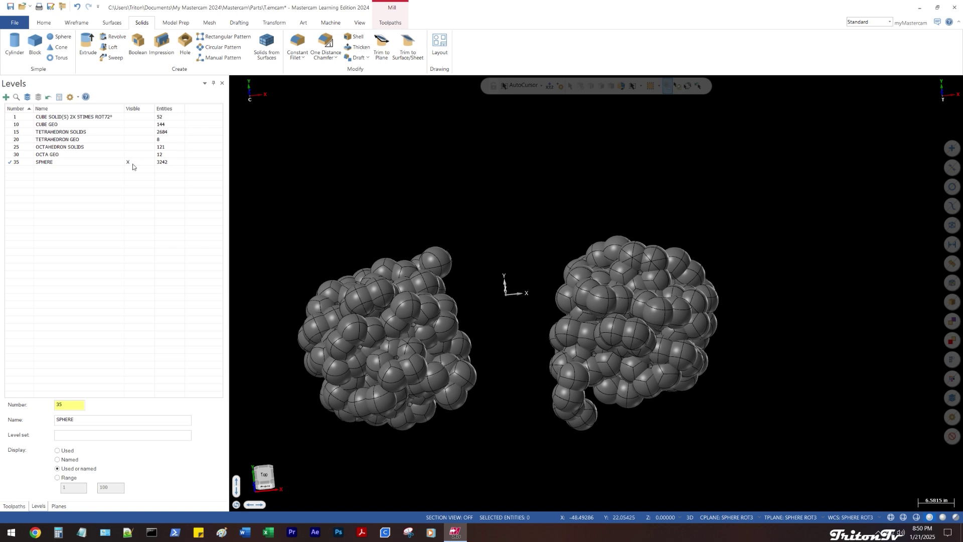
Hide the SPHERE level and display the OCTAHEDRON SOLIDS level for viewing
click(131, 163)
click(127, 148)
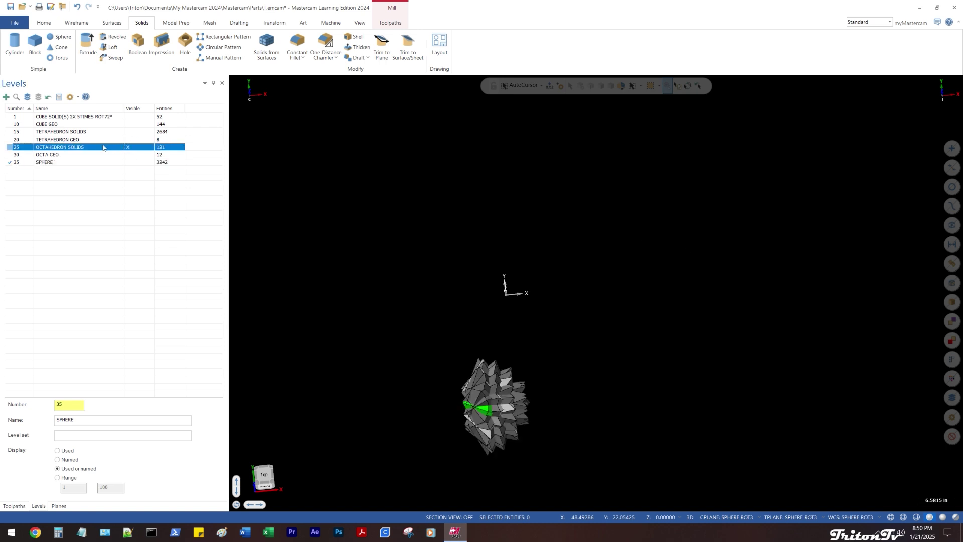
scroll(501, 444, up, 3)
middle_drag(501, 444, 456, 346)
scroll(452, 326, down, 4)
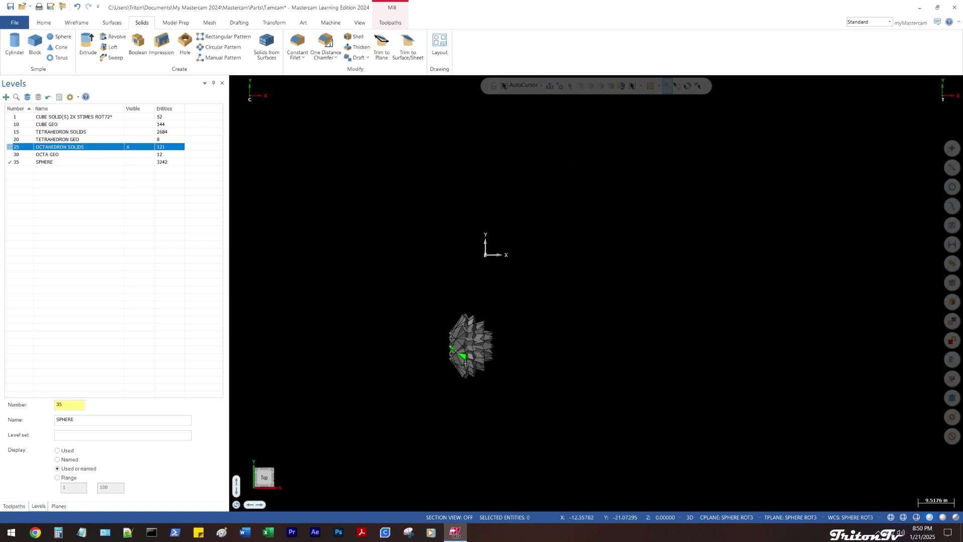
scroll(472, 346, up, 2)
Set the TETRA FRONT plane as WCS, construction plane and tool plane, and view the octahedron solids from it
click(58, 506)
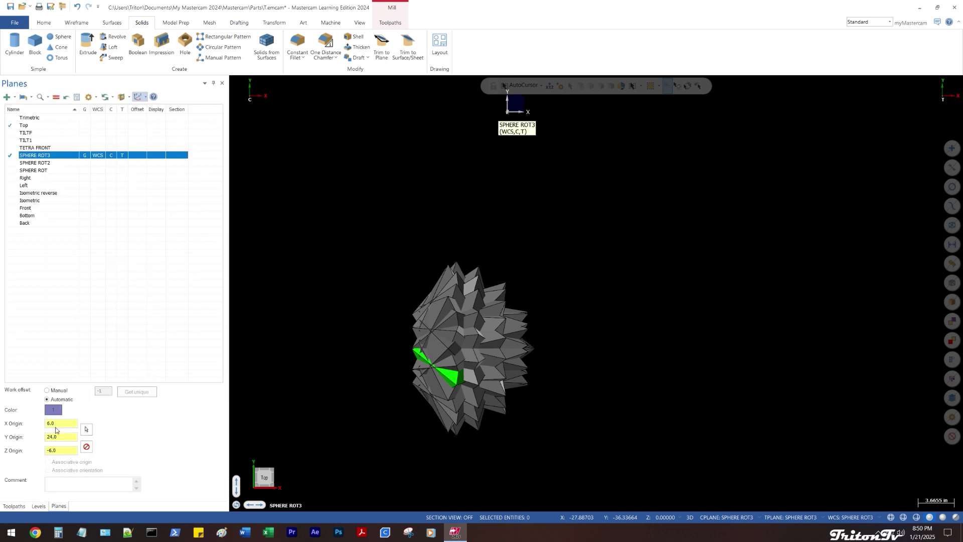
click(94, 149)
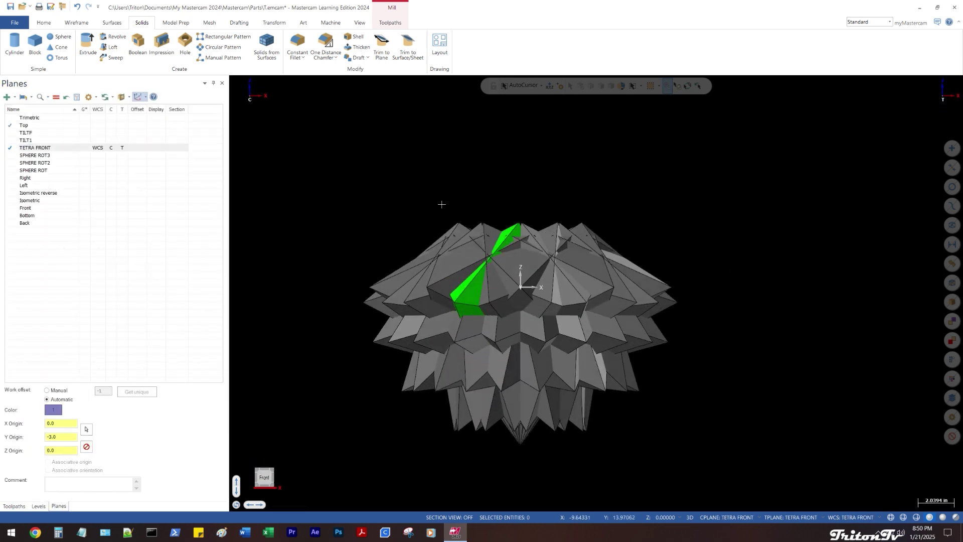
mouse_move(477, 288)
middle_down()
mouse_move(430, 208)
mouse_move(411, 203)
mouse_move(479, 249)
mouse_move(482, 200)
mouse_move(510, 299)
mouse_move(518, 254)
mouse_move(567, 402)
mouse_move(602, 396)
middle_up()
key(alt+1)
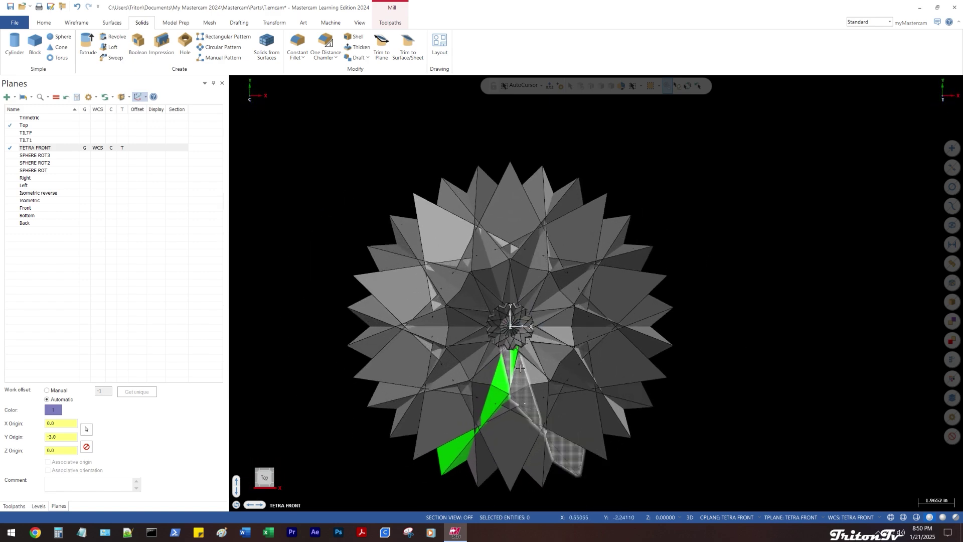
middle_drag(510, 347, 507, 375)
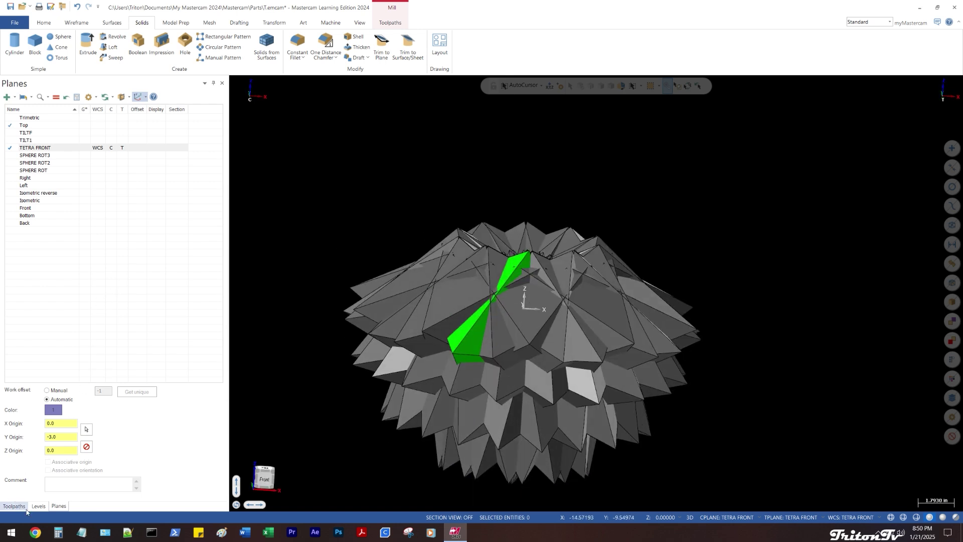
Make TETRAHEDRON SOLIDS the main level and hide the OCTAHEDRON SOLIDS level
click(39, 505)
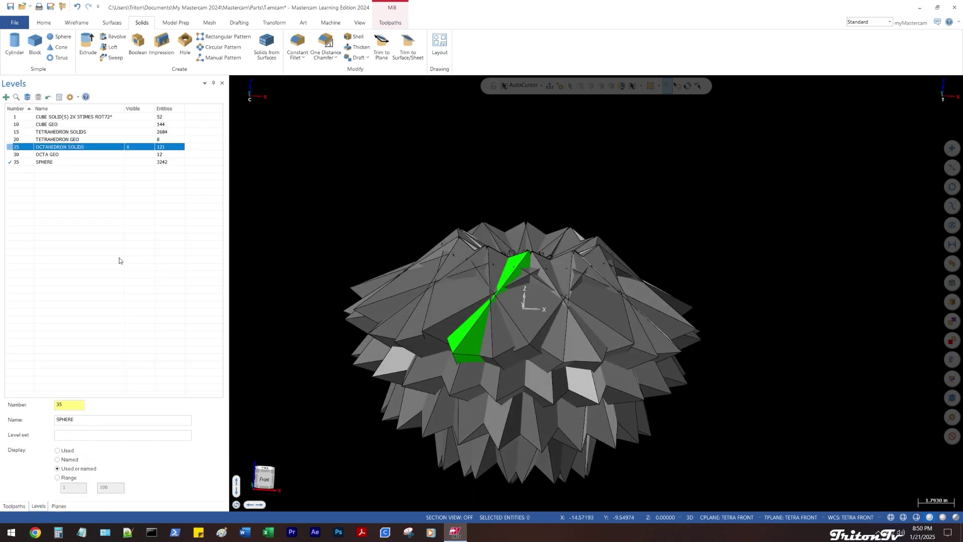
click(109, 133)
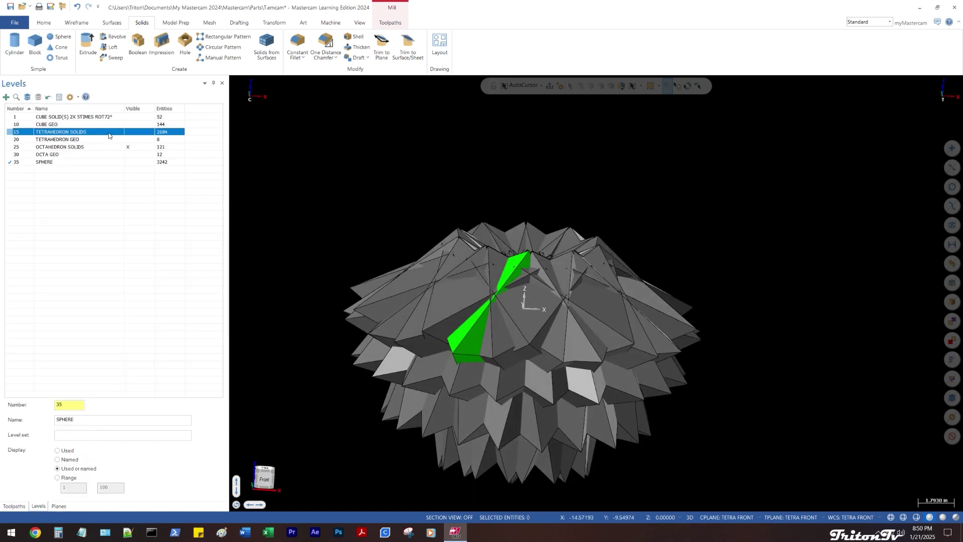
click(29, 132)
click(128, 147)
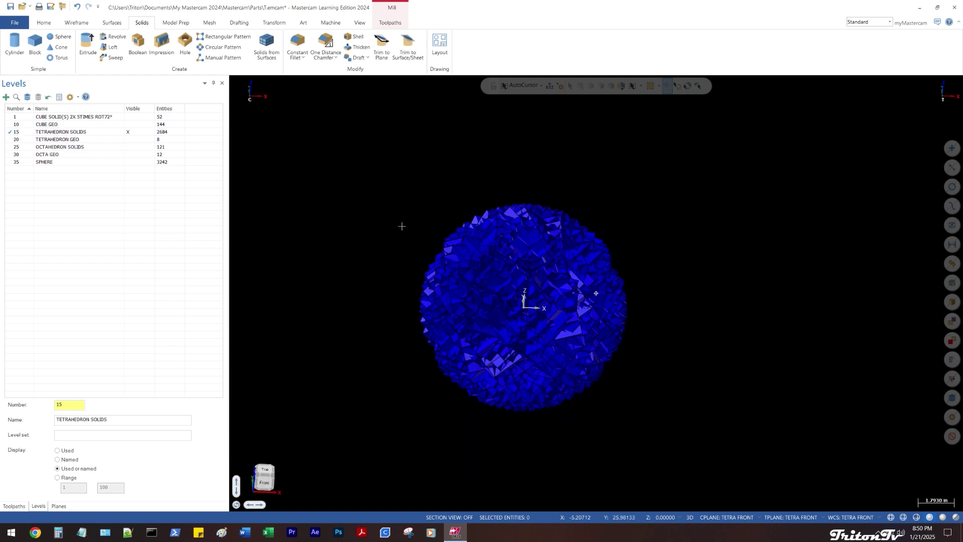
middle_drag(401, 226, 387, 201)
scroll(510, 269, up, 2)
middle_drag(503, 302, 387, 200)
Make CUBE SOLID(S) 2X 5TIMES ROT72° the main level and hide the TETRAHEDRON SOLIDS level
click(23, 119)
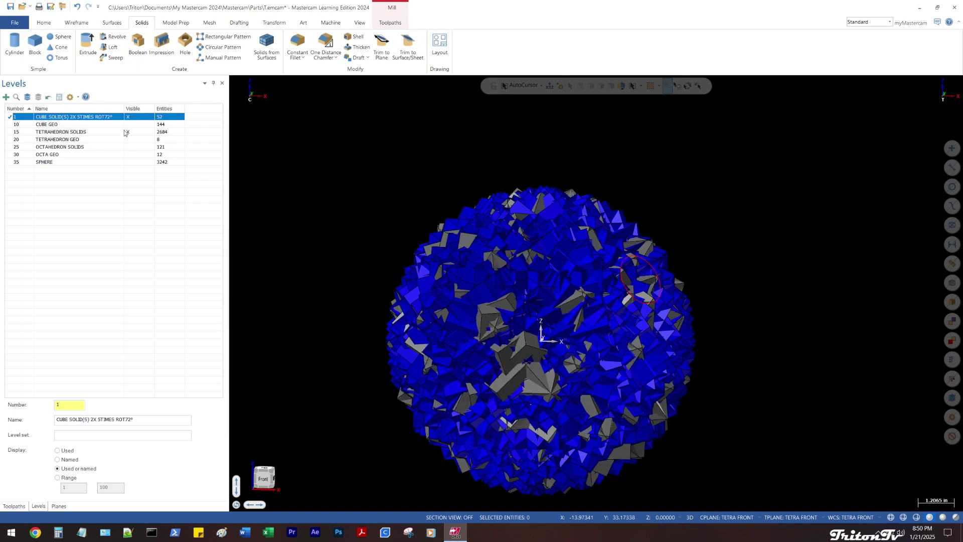
click(128, 132)
mouse_move(397, 189)
middle_down()
mouse_move(392, 260)
mouse_move(387, 211)
mouse_move(398, 174)
mouse_move(574, 185)
mouse_move(594, 168)
mouse_move(499, 200)
mouse_move(389, 207)
mouse_move(377, 243)
mouse_move(400, 286)
mouse_move(615, 268)
mouse_move(520, 182)
mouse_move(644, 244)
middle_up()
right_click(520, 182)
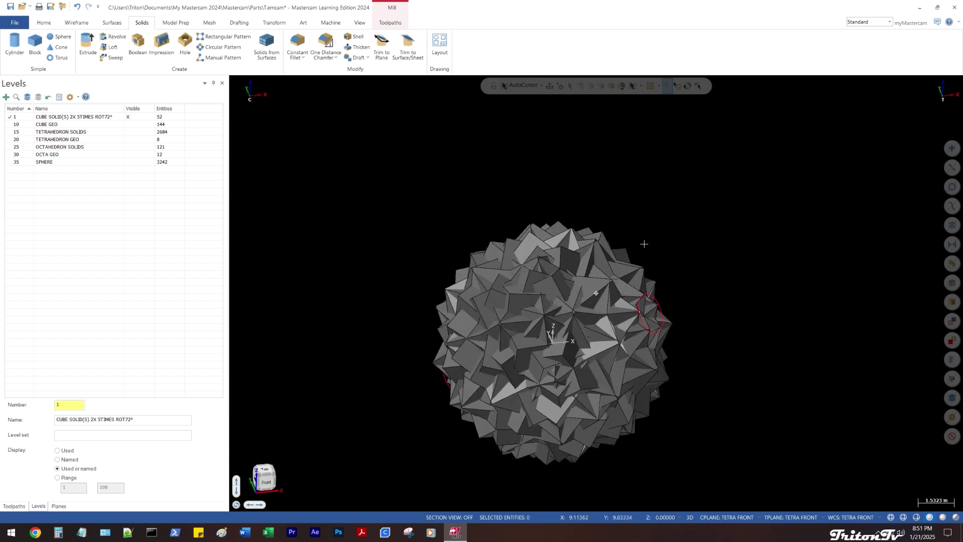